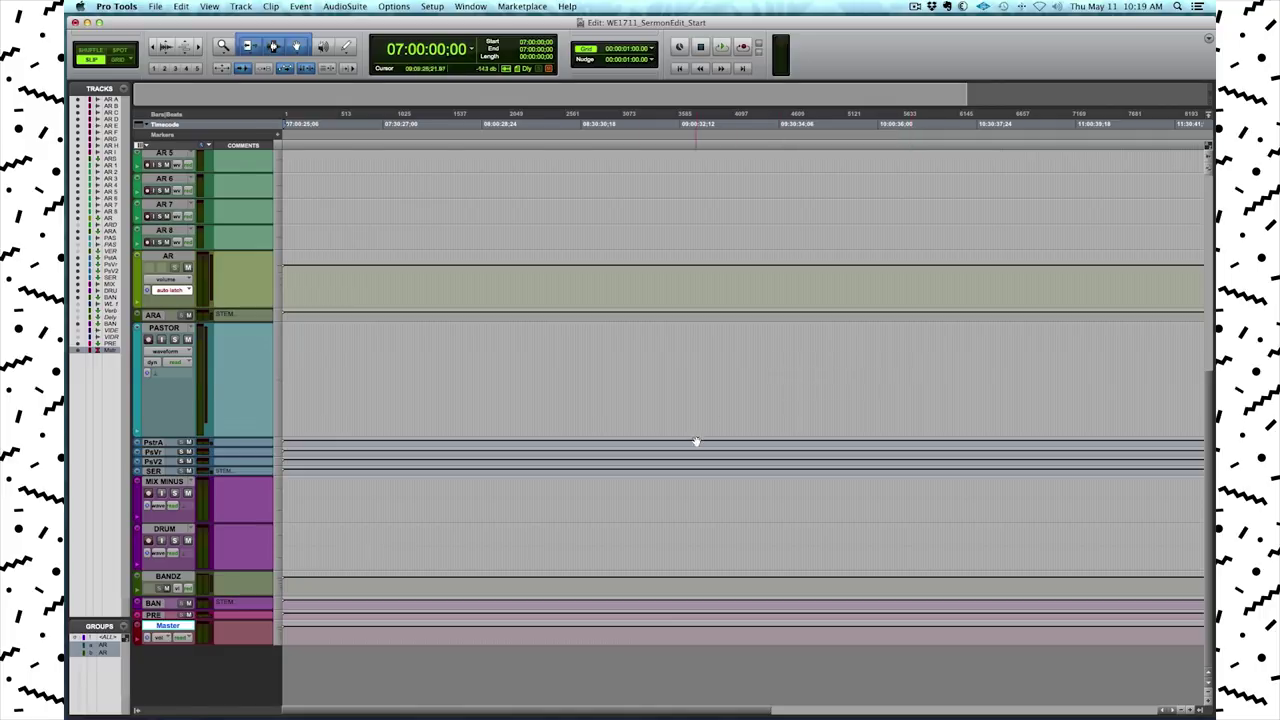
- Examine the sample clips on tracks AR A through AR I and the empty tracks AR 1 through AR 8
scroll(697, 443, "up", 5)
left_click(295, 418)
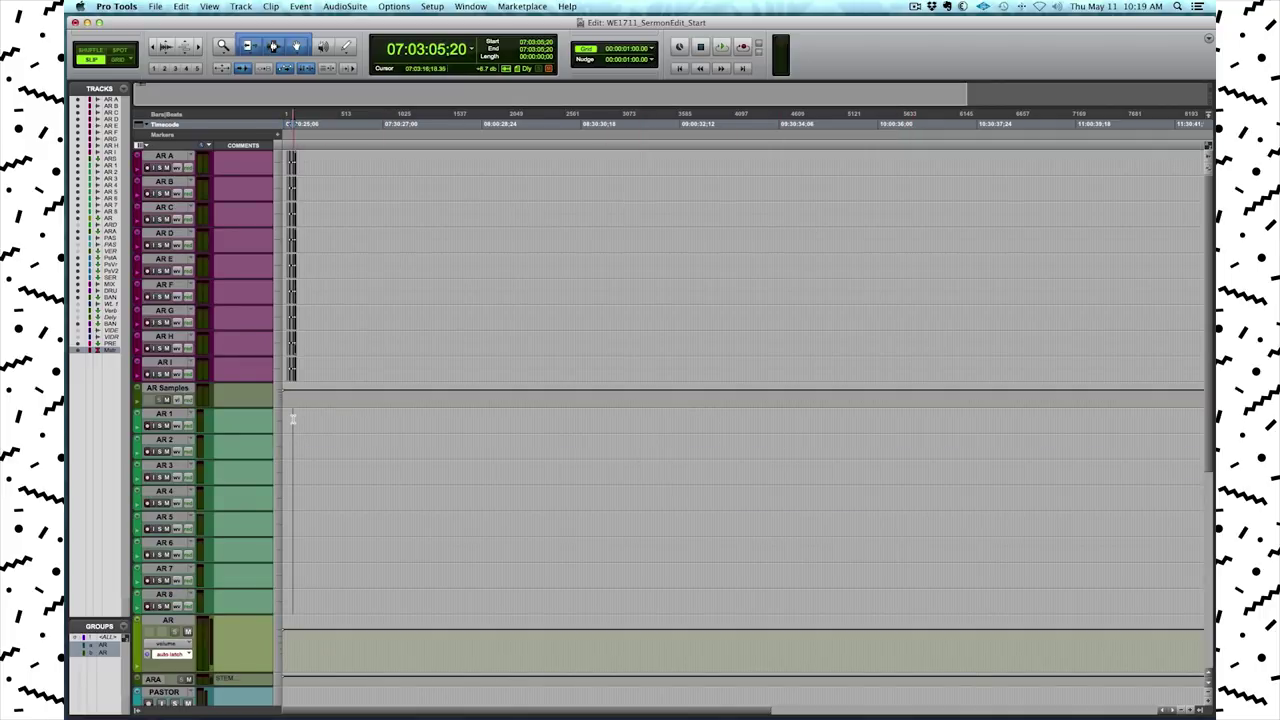
key("super+bracketright")
key("super+bracketright")
key("super+bracketright")
key("super+bracketright")
key("super+bracketright")
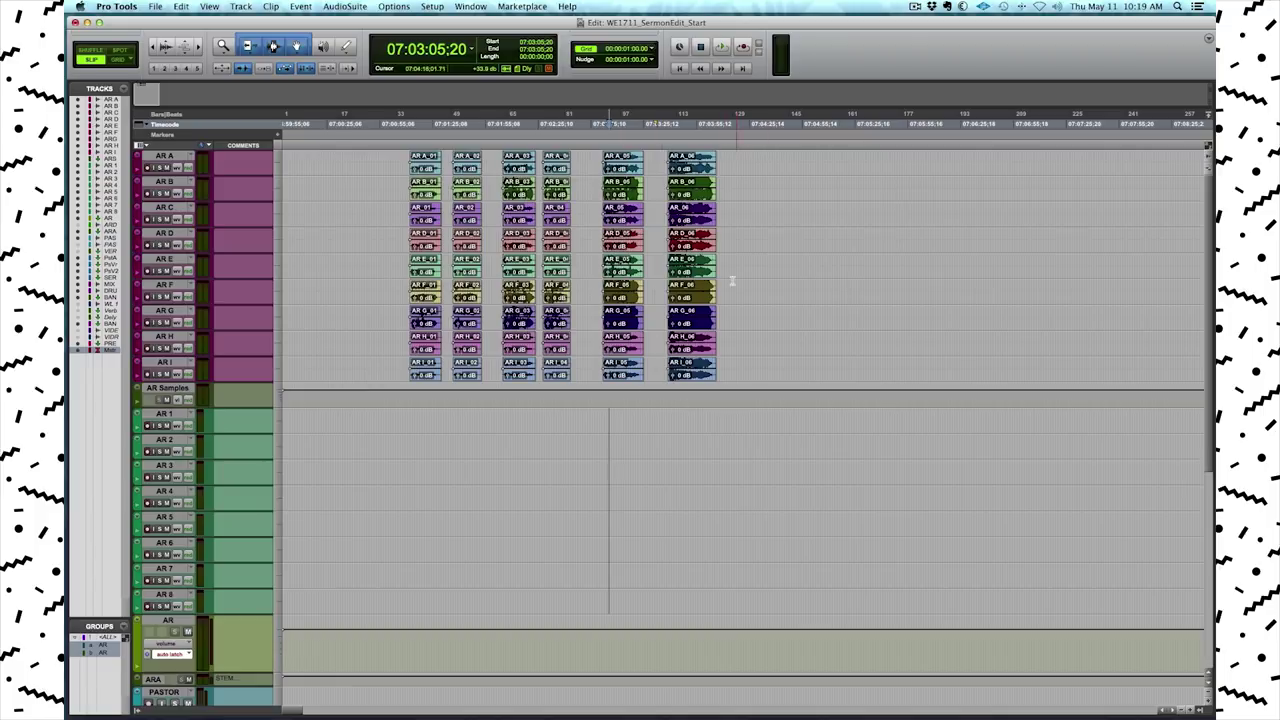
left_click_drag(318, 410, 744, 549)
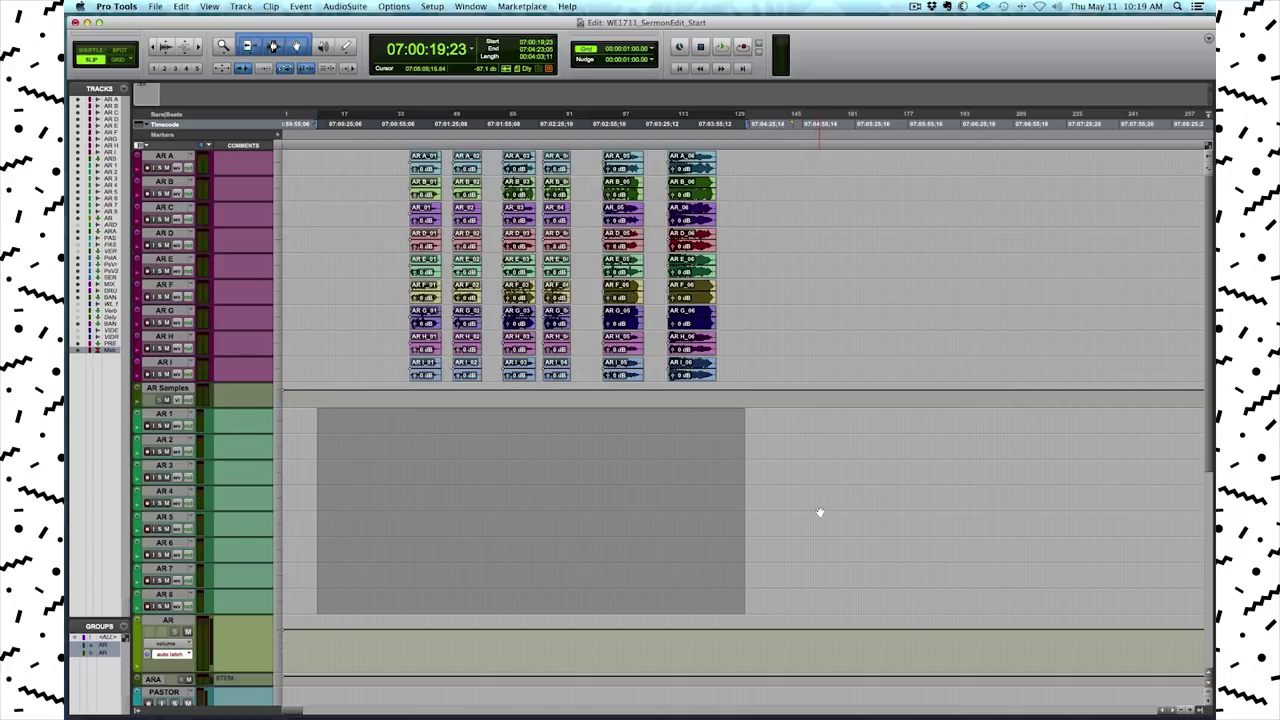
left_click_drag(381, 157, 766, 373)
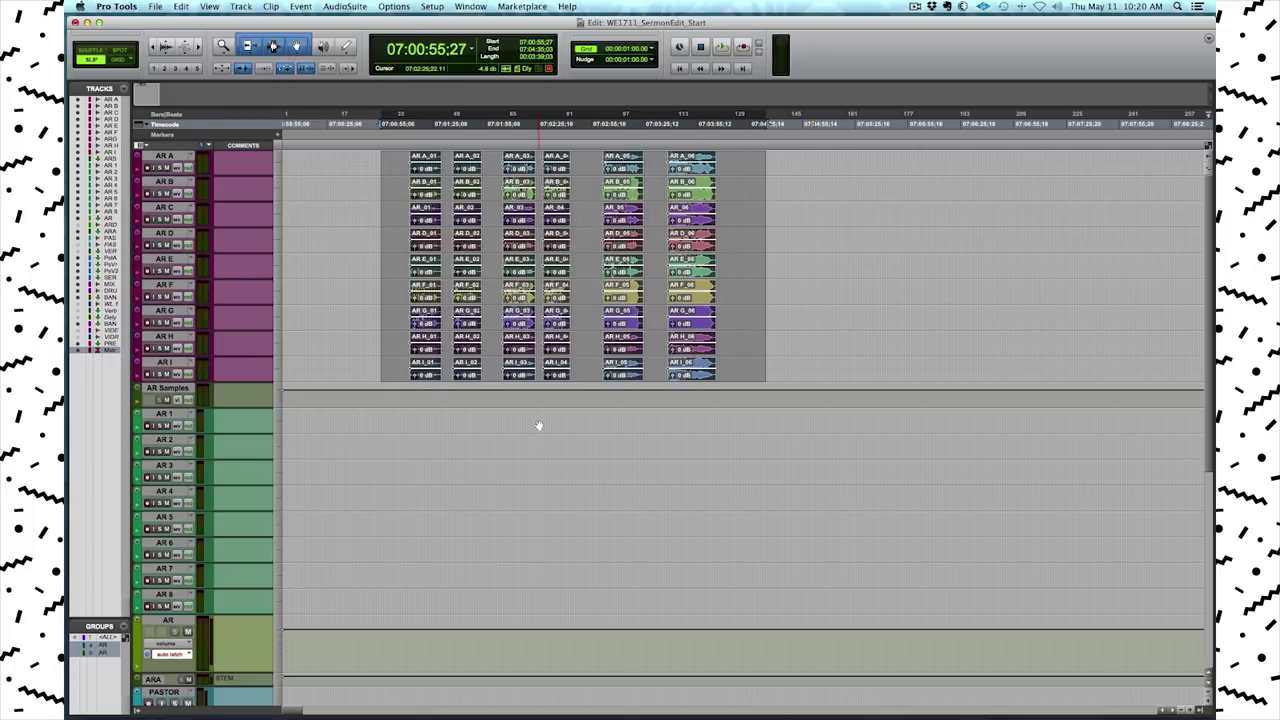
- Audition the first three sample clip groups on the AR A to AR I tracks, briefly playing each one
left_click(420, 412)
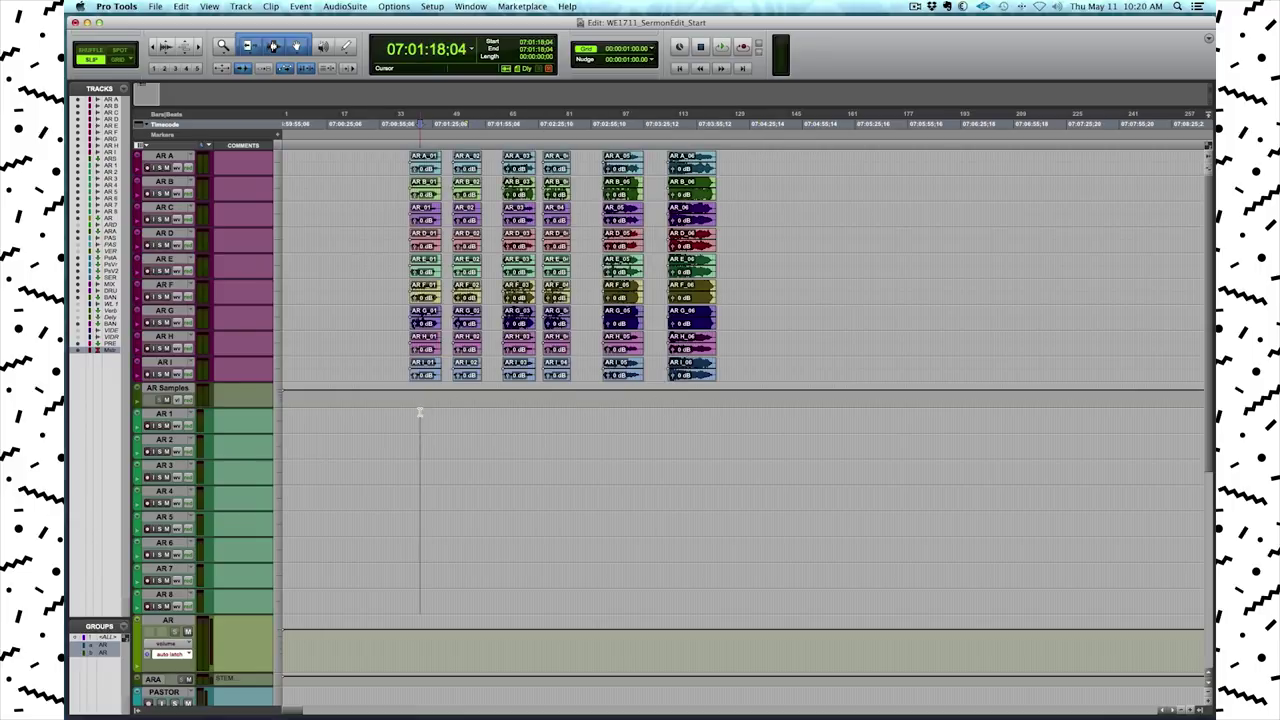
key("space")
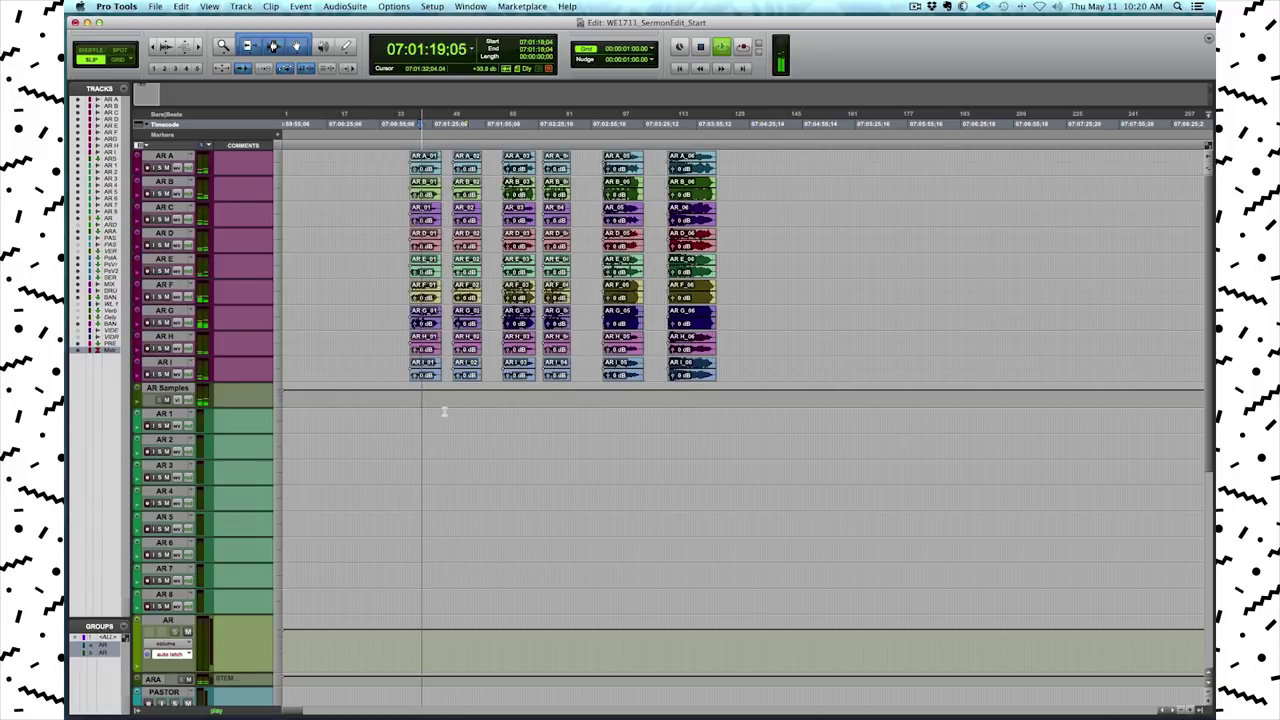
key("space")
left_click(469, 401)
key("space")
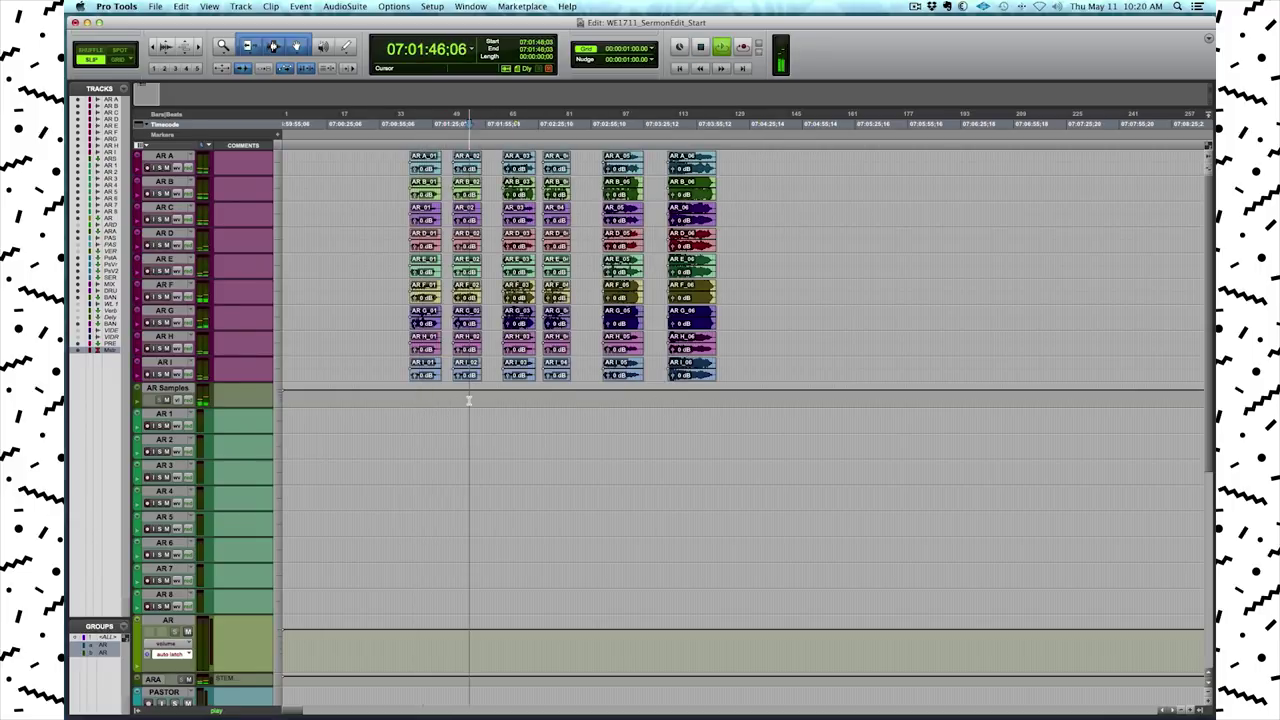
key("space")
left_click(517, 414)
key("space")
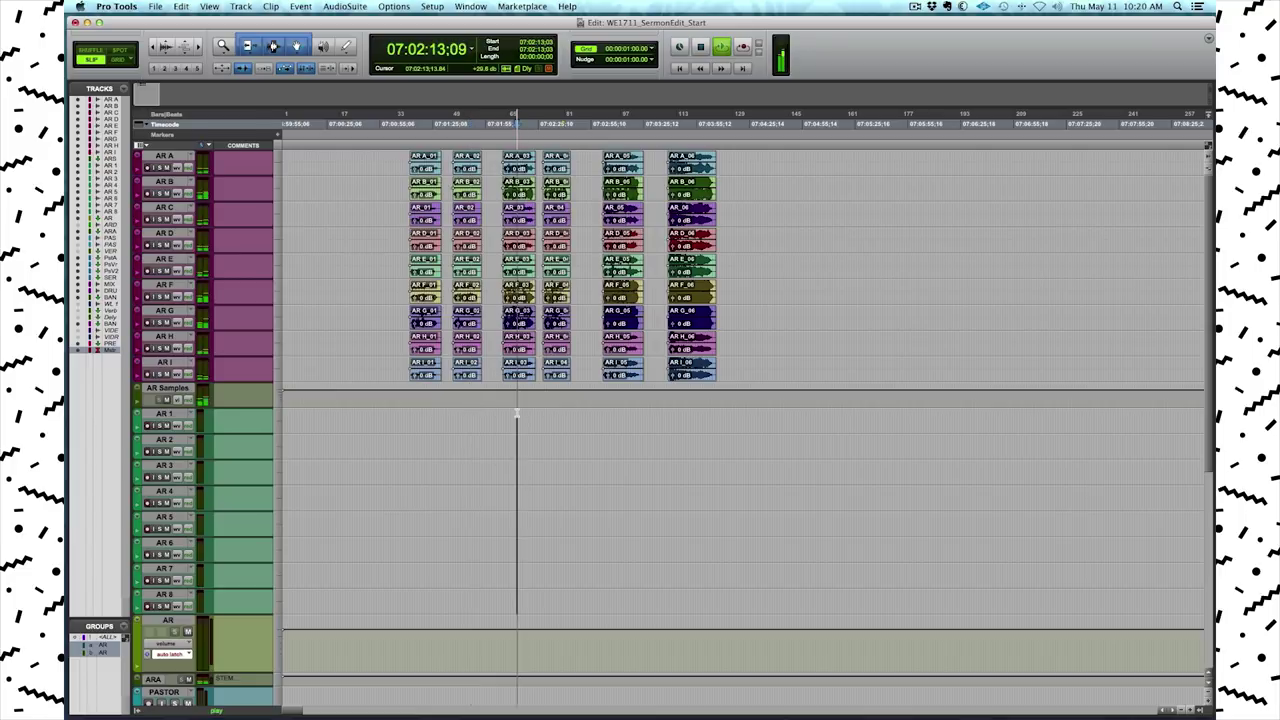
key("space")
- Audition the last three sample clip groups on the AR A to AR I tracks, briefly playing each one
left_click(551, 412)
key("space")
key("space")
left_click(611, 416)
key("space")
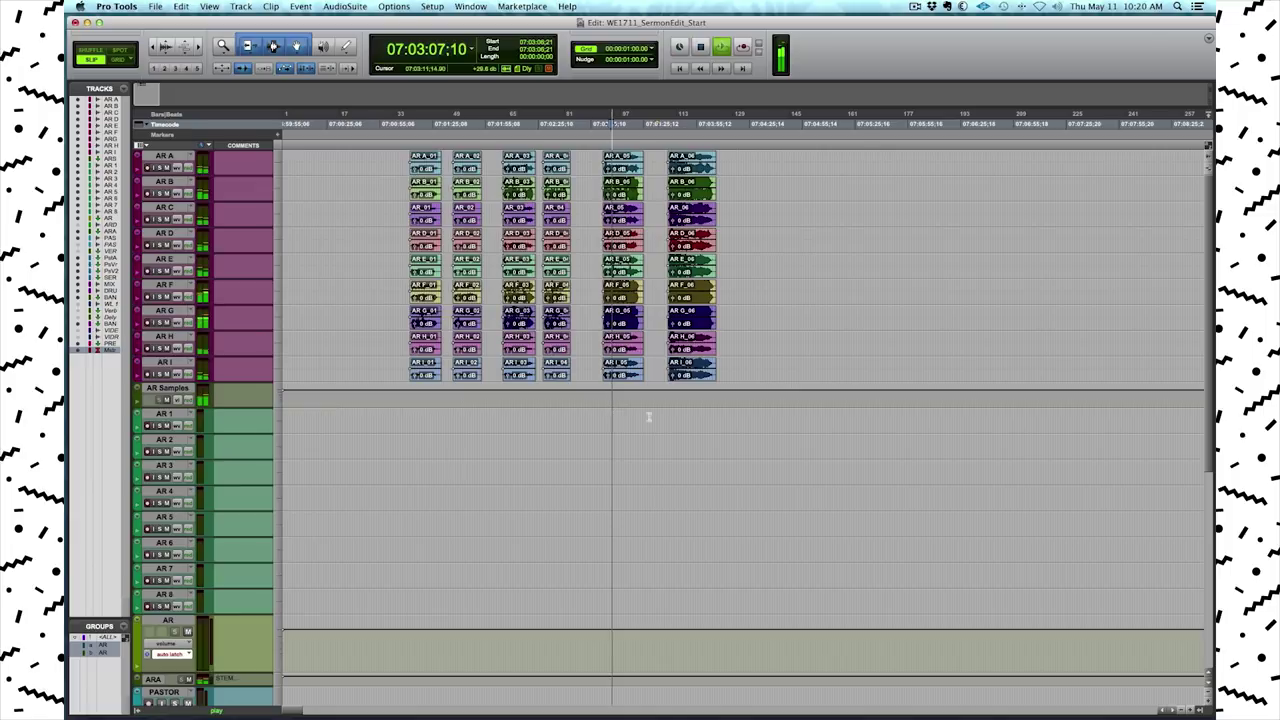
key("space")
left_click(671, 408)
key("space")
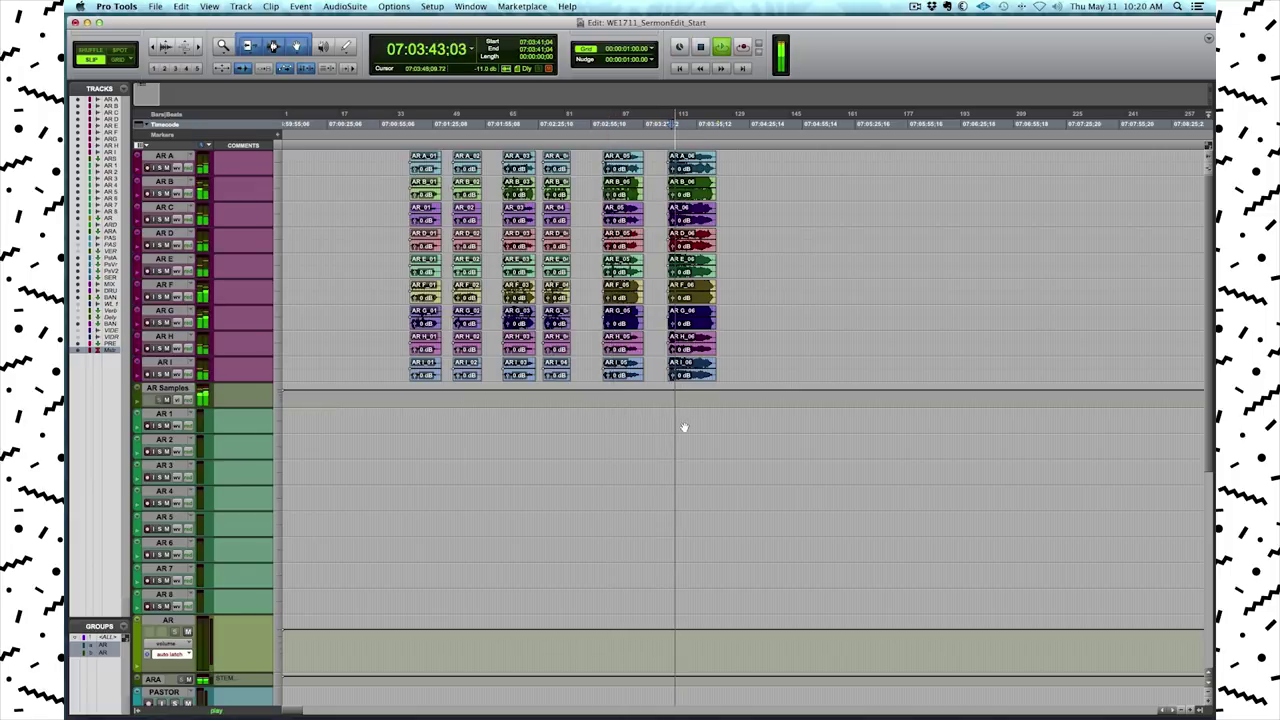
key("space")
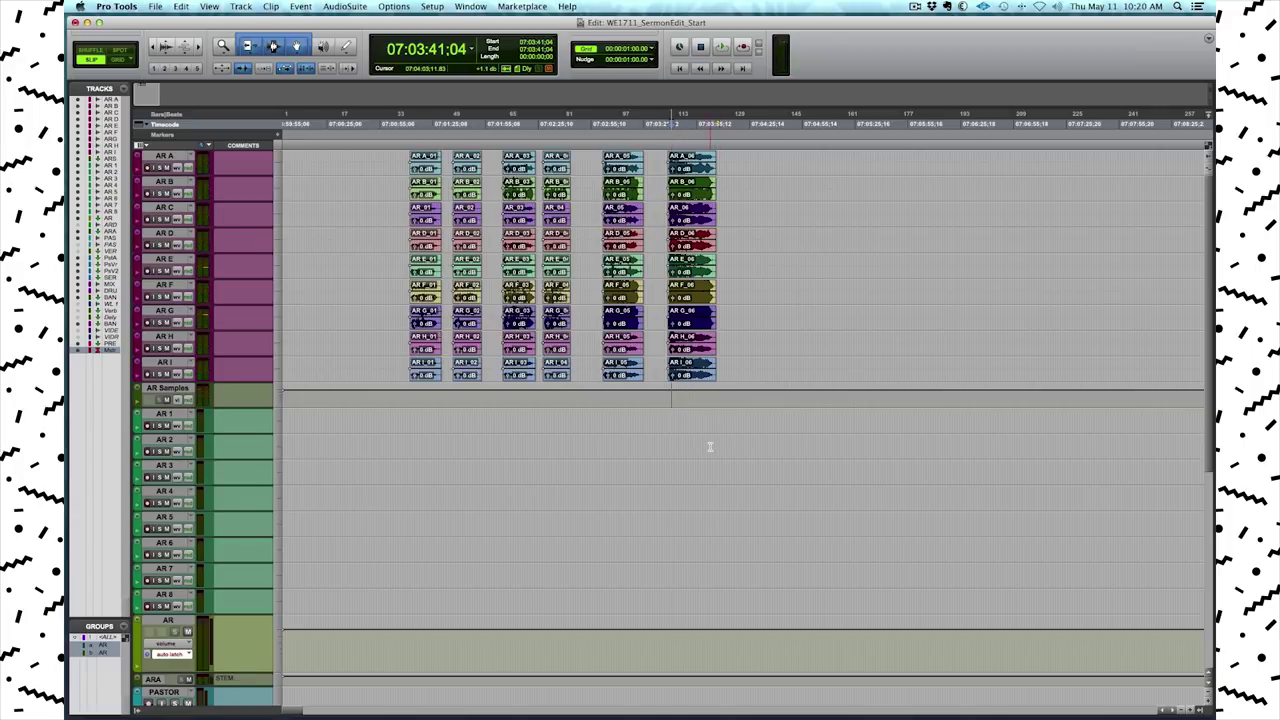
- Examine the empty AR, PASTOR, MIX MINUS and DRUM tracks over a wider stretch of the timeline
scroll(707, 444, "down", 10)
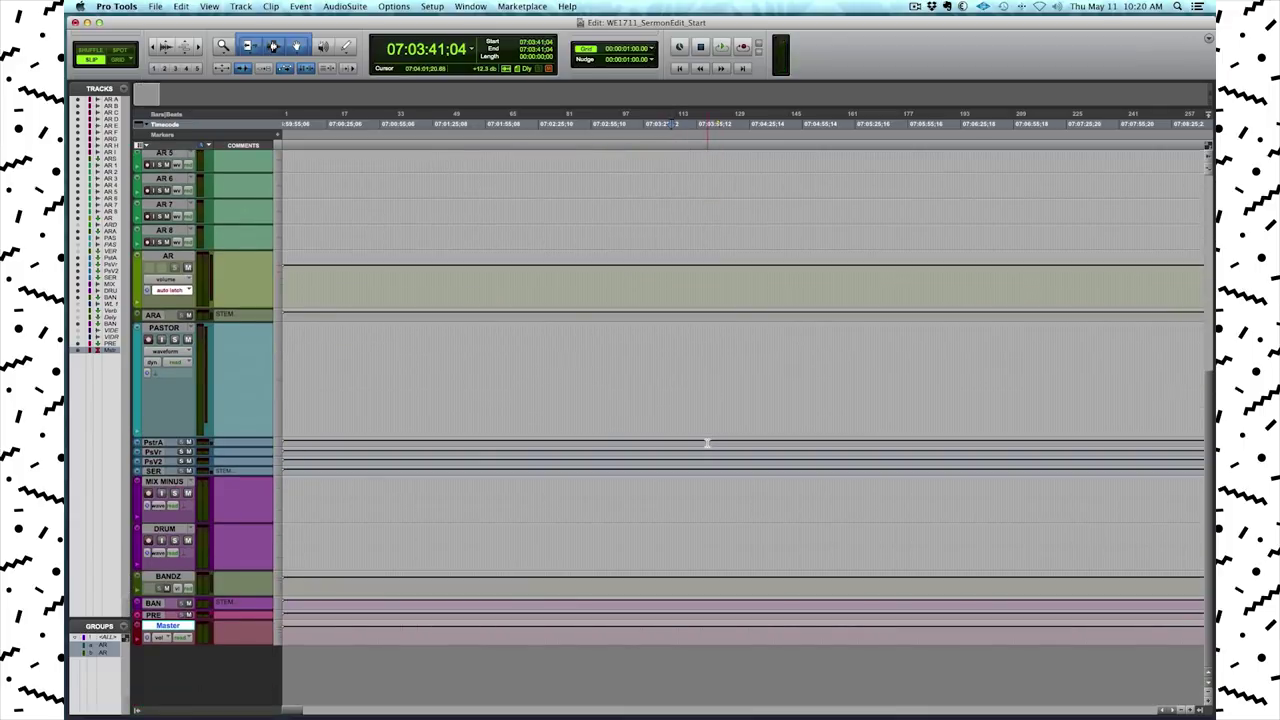
key("r")
key("r")
key("r")
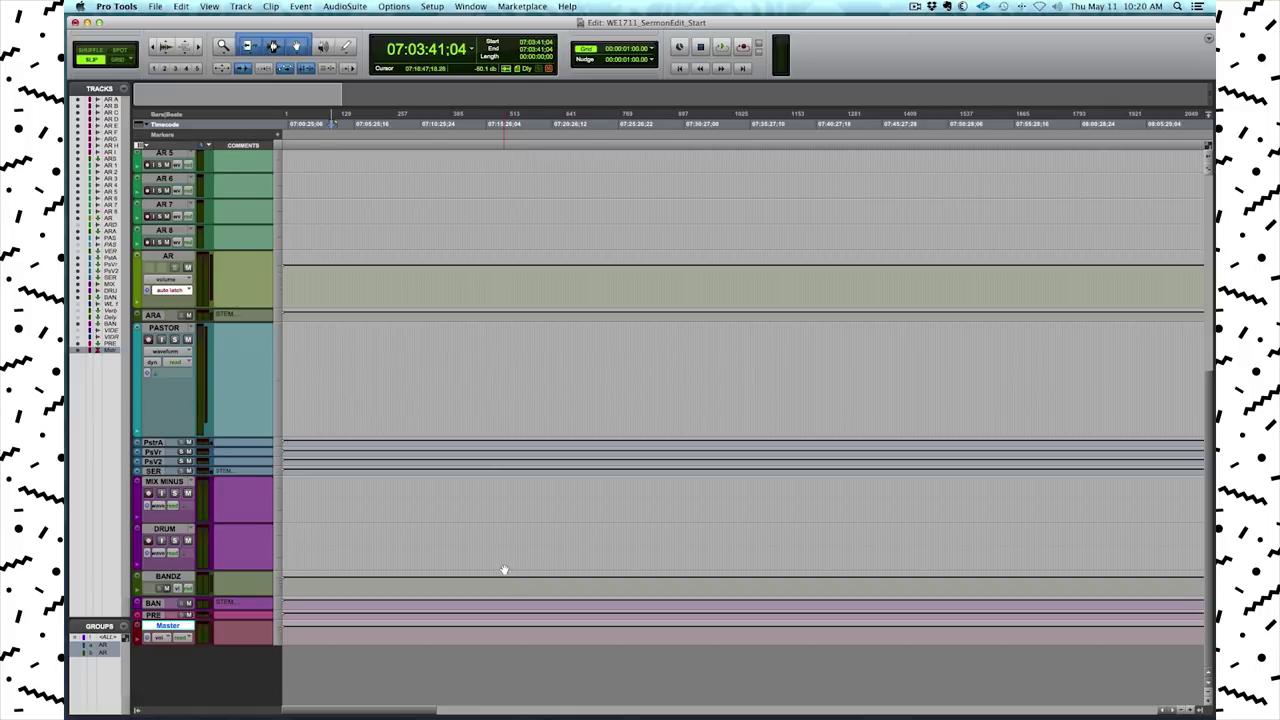
scroll(520, 568, "up", 3)
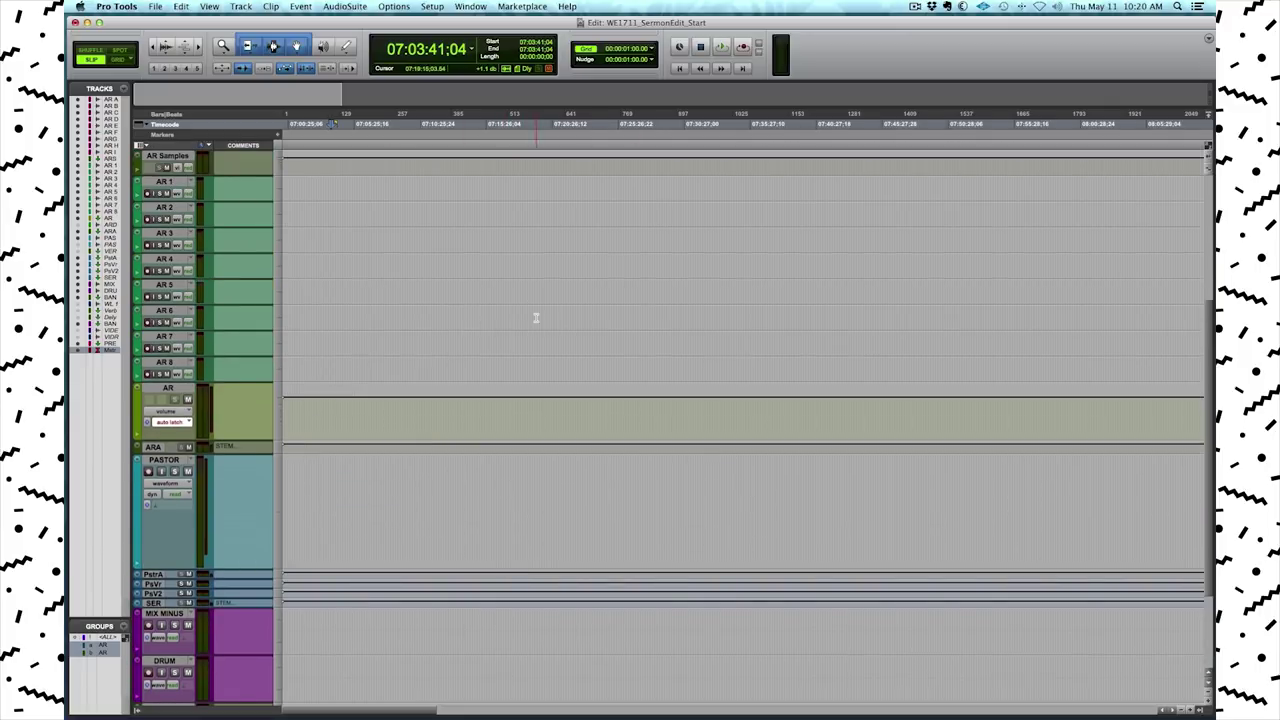
scroll(492, 508, "down", 3)
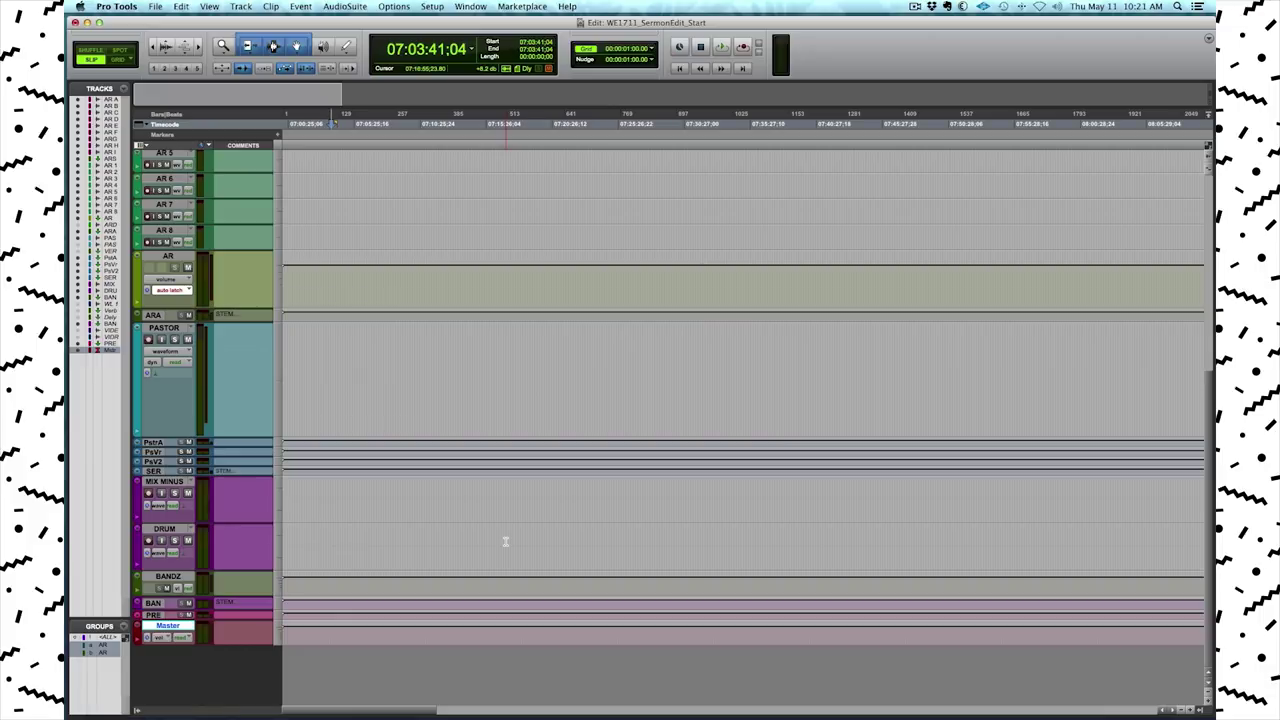
left_click_drag(341, 490, 557, 503)
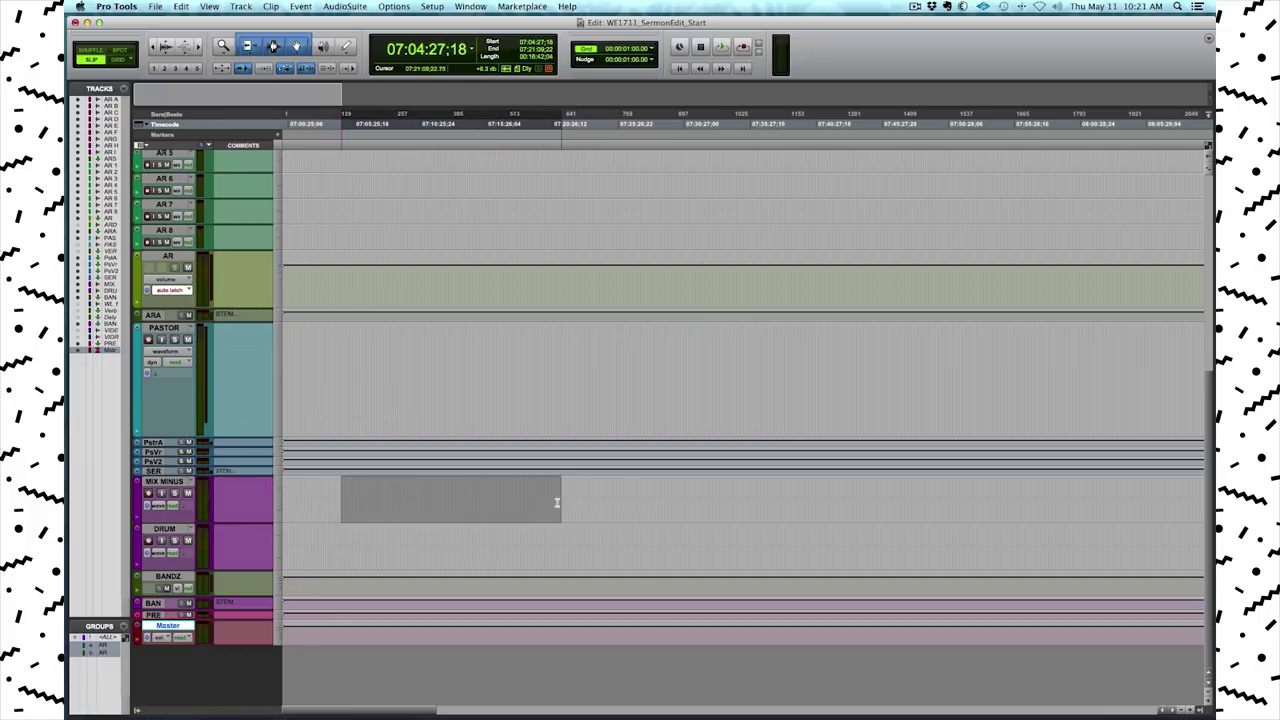
left_click(443, 492)
scroll(403, 512, "up", 10)
scroll(414, 323, "down", 8)
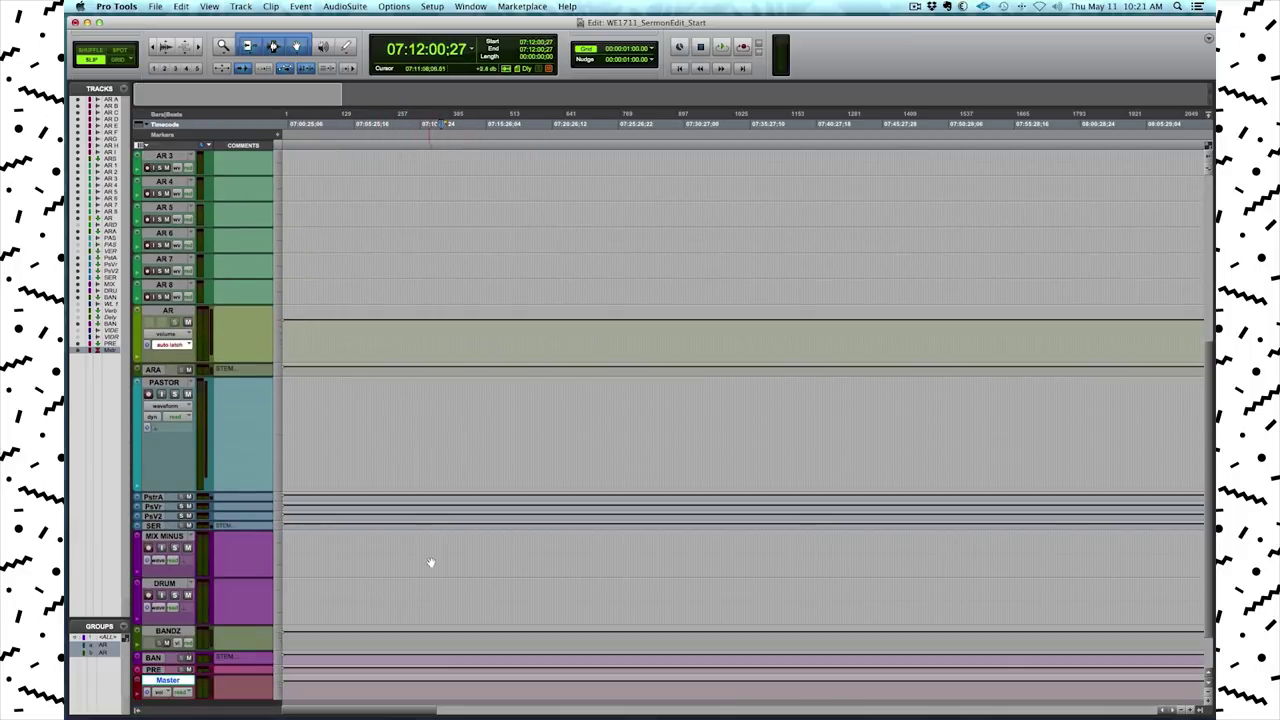
scroll(428, 551, "down", 2)
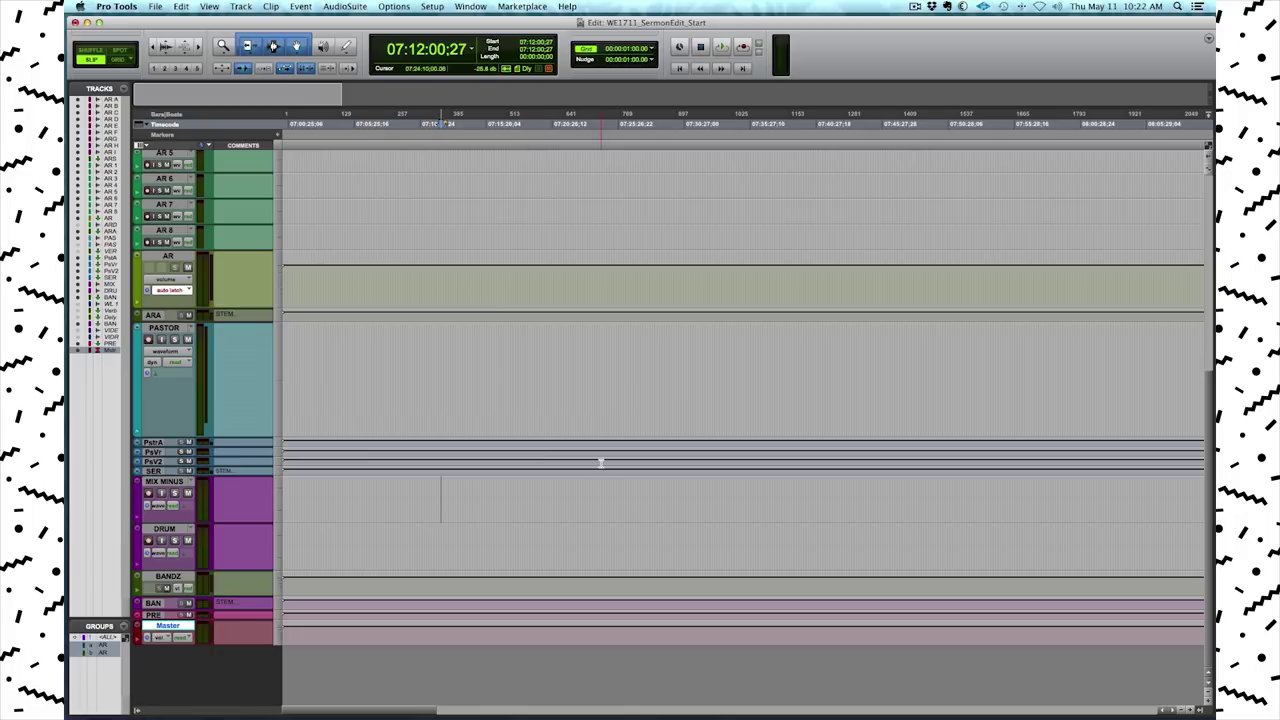
- Switch to Finder, open WE1711's AudioFilesUsed folder and import all of its WAV files into the Pro Tools session as new tracks
key("super+Tab")
key("super+Tab")
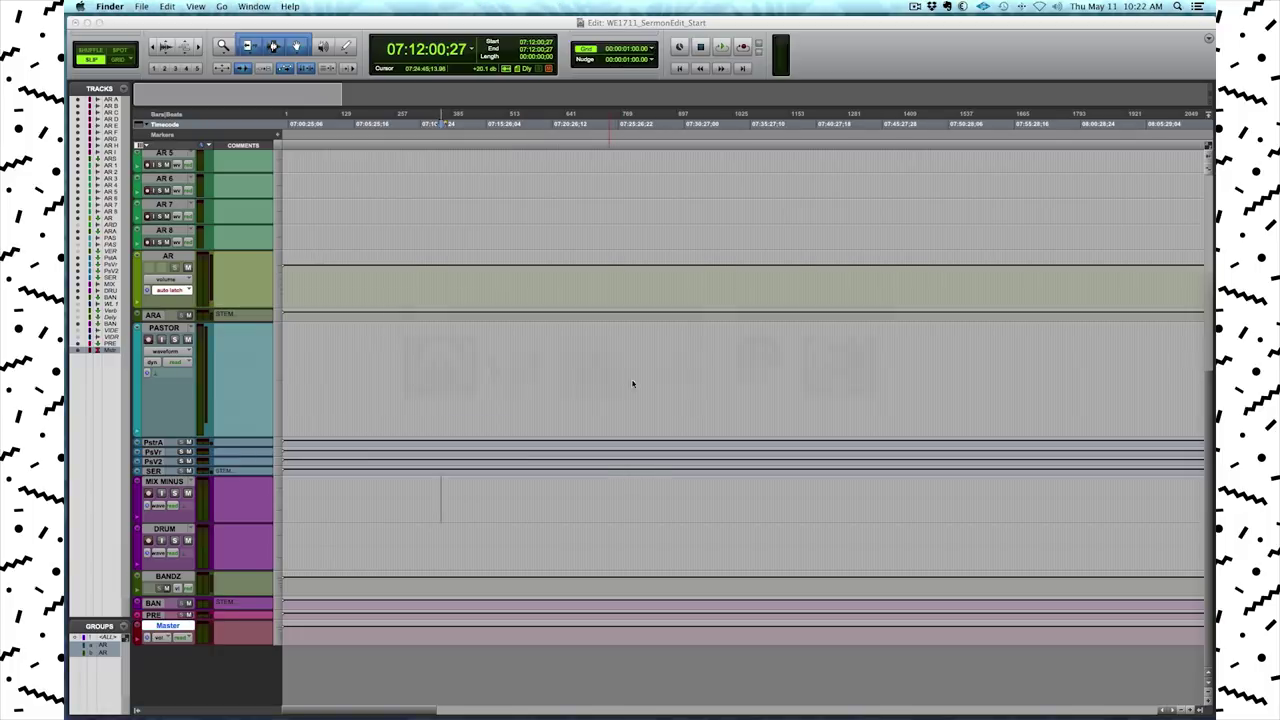
left_click_drag(1215, 300, 497, 245)
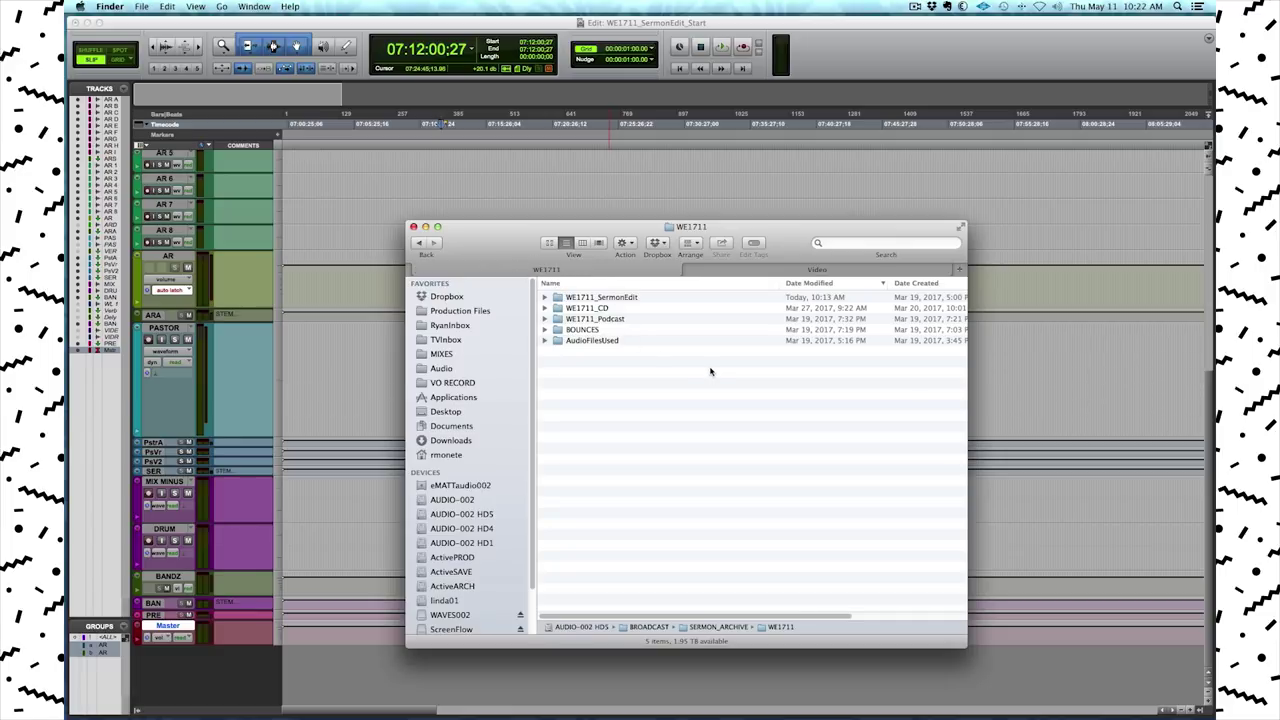
double_click(580, 341)
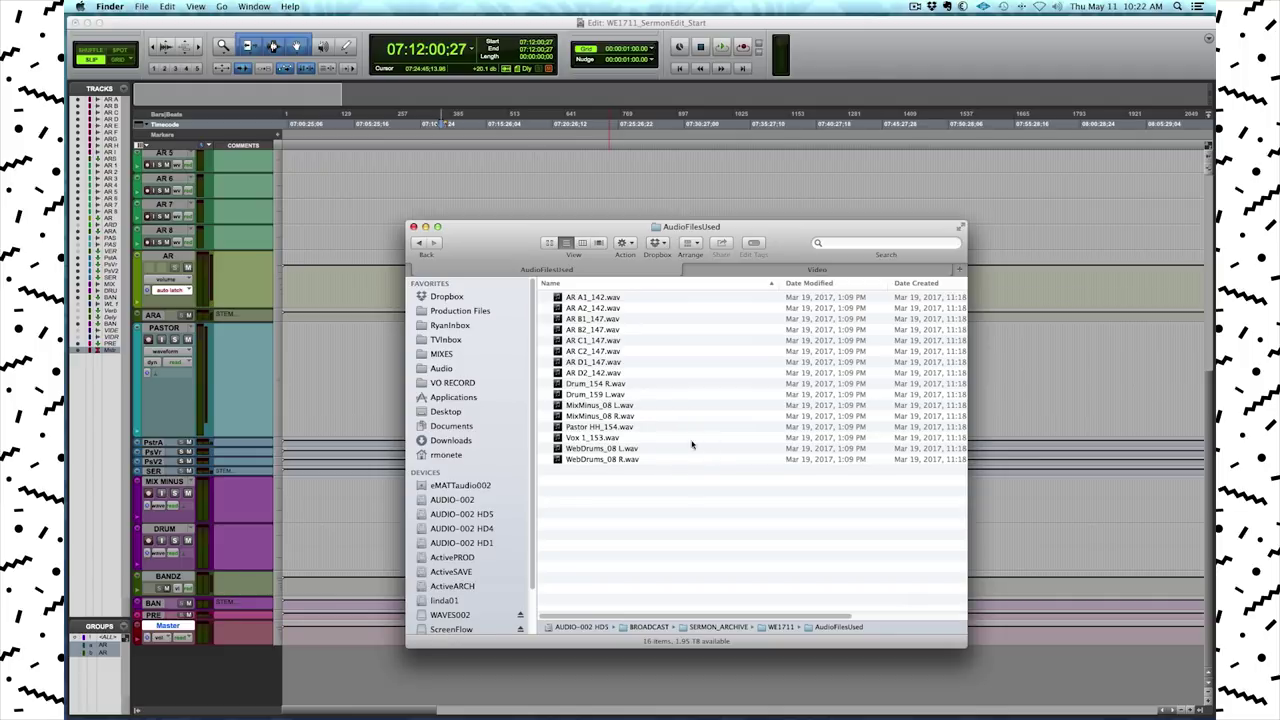
left_click(615, 298)
left_click(634, 461, "shift")
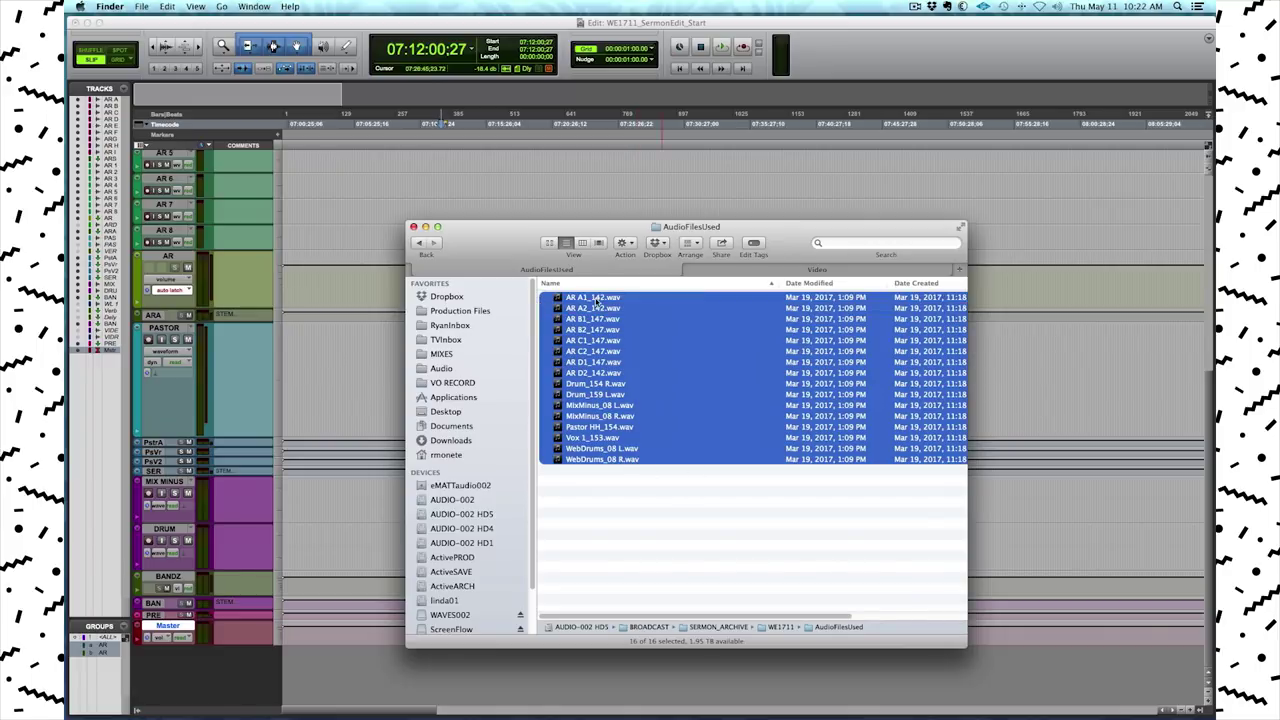
left_click_drag(727, 383, 722, 684)
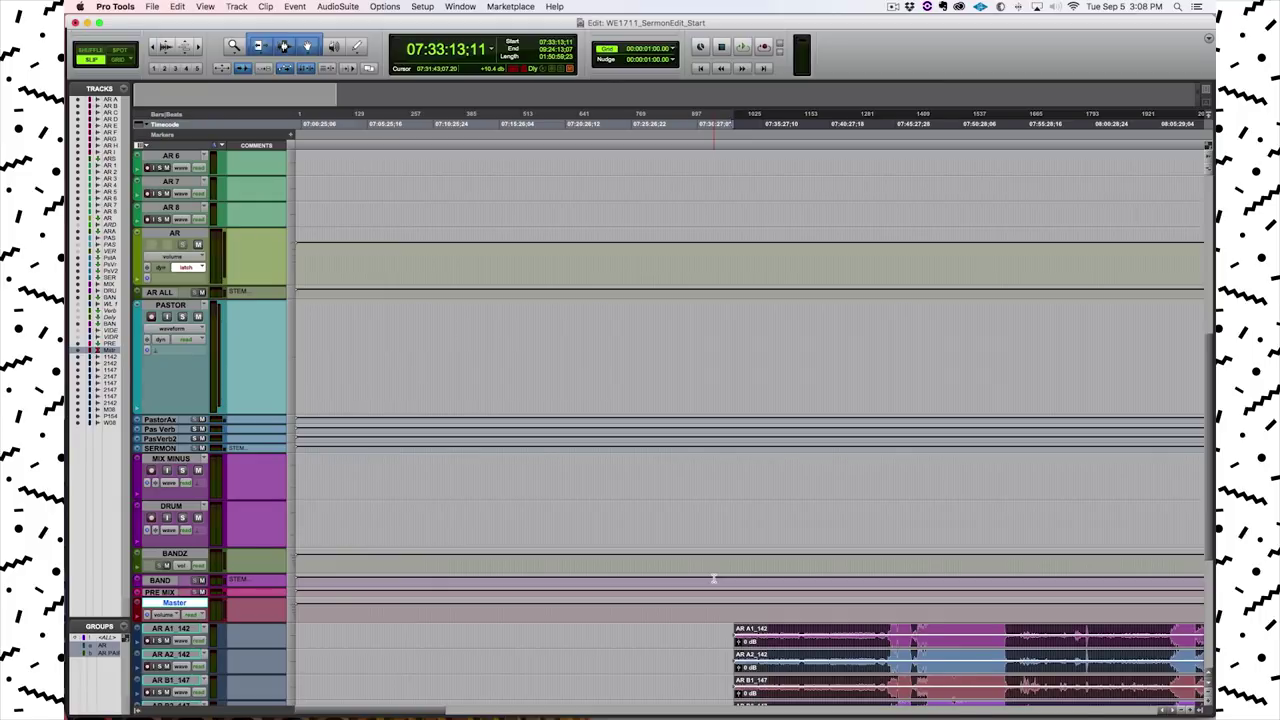
- Move the eight imported AR clips, AR A1_142 through AR D2_142, together onto tracks AR 1 through AR 8
scroll(714, 579, "right", 5)
key("r")
key("r")
scroll(713, 579, "down", 5)
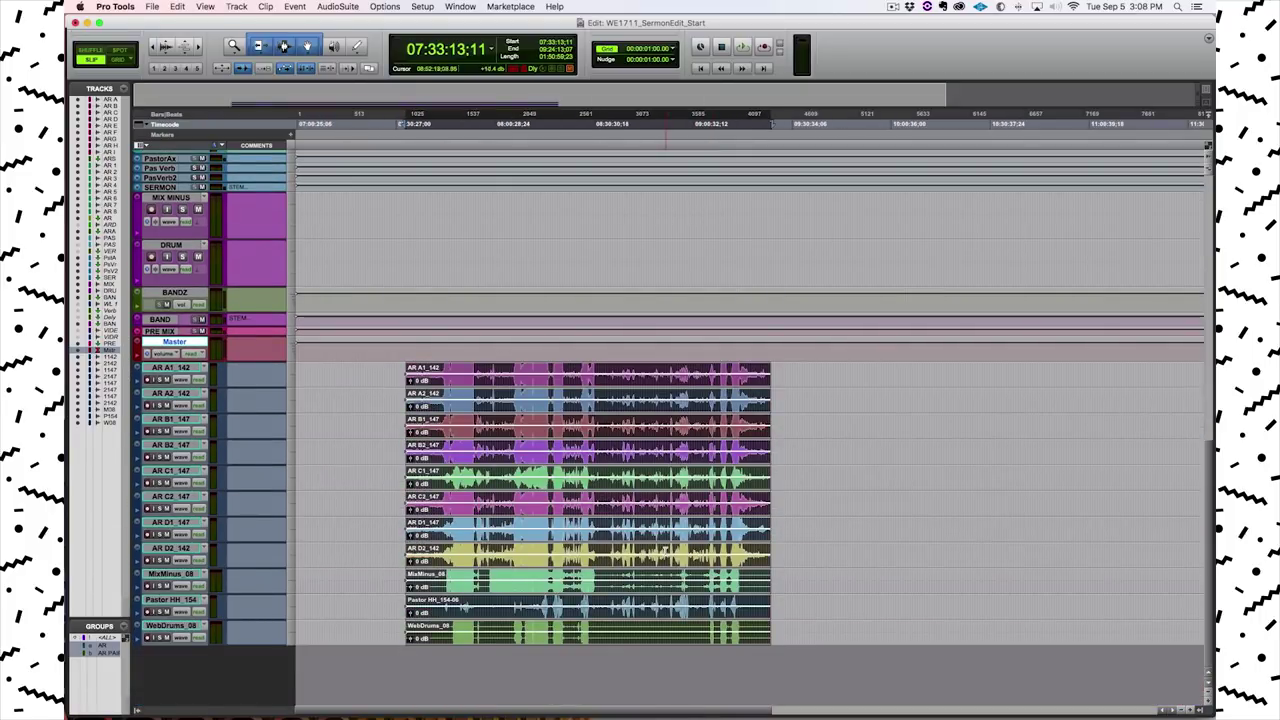
left_click(393, 375)
left_click_drag(393, 375, 810, 567)
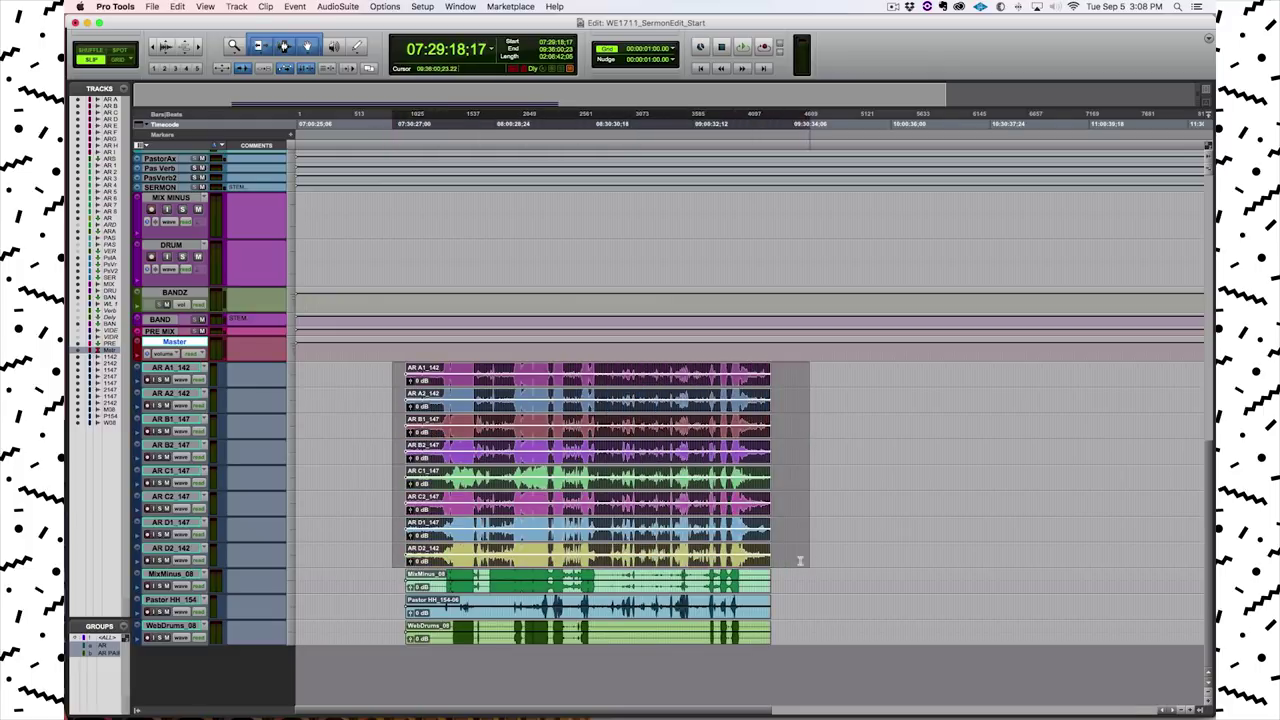
left_click_drag(628, 565, 619, 347)
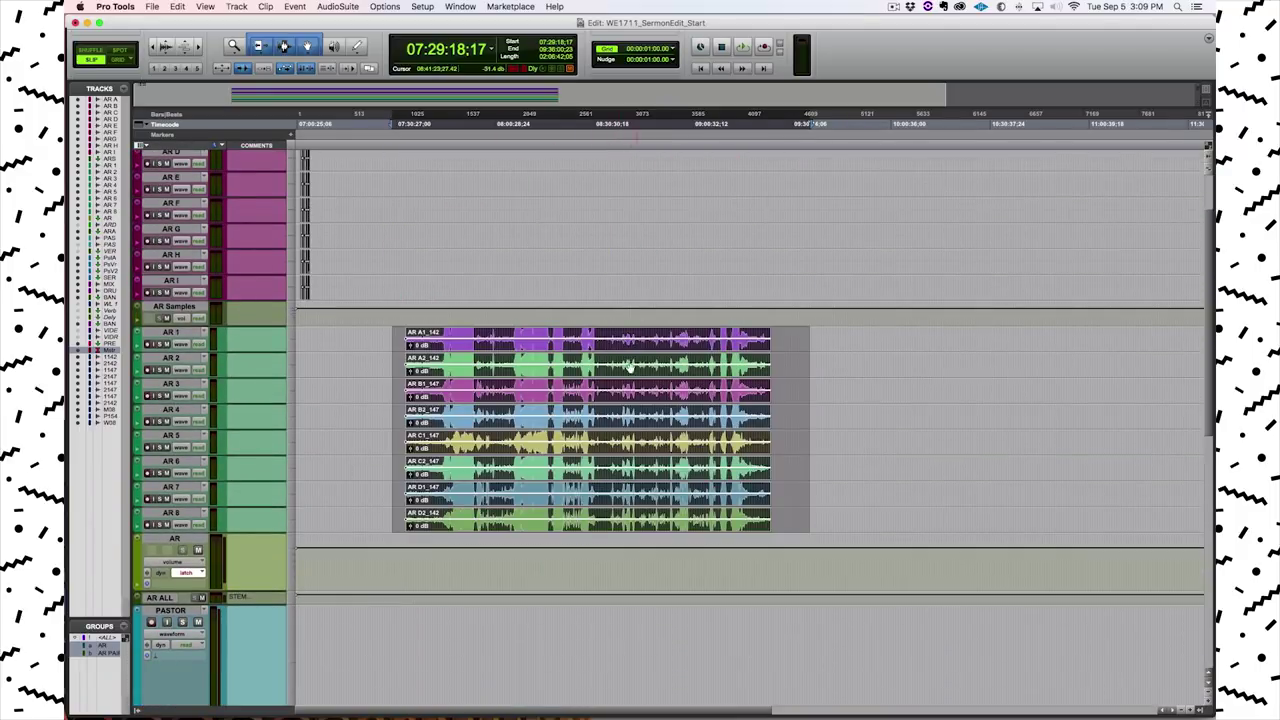
- Move the MixMinus_08 clip to the MIX MINUS track, Pastor HH_154 to PASTOR and WebDrums_08 to DRUM
scroll(614, 410, "down", 15)
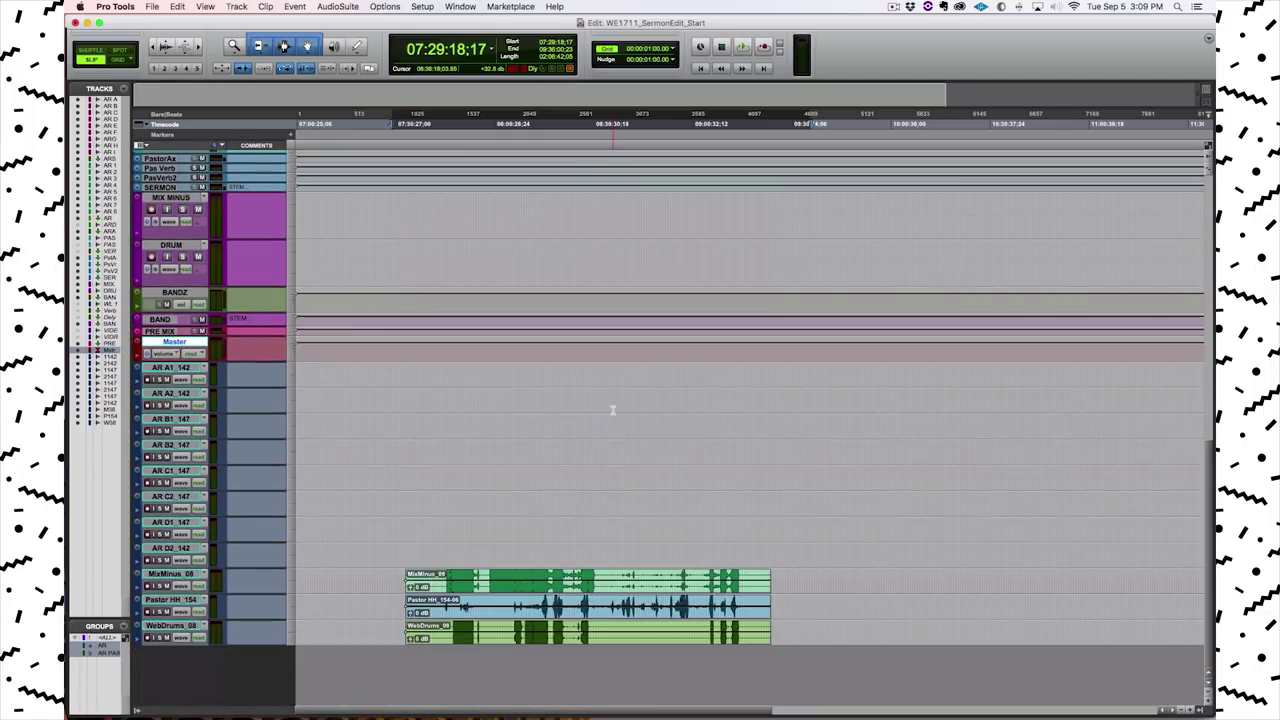
left_click(519, 596)
left_click_drag(519, 588, 499, 228)
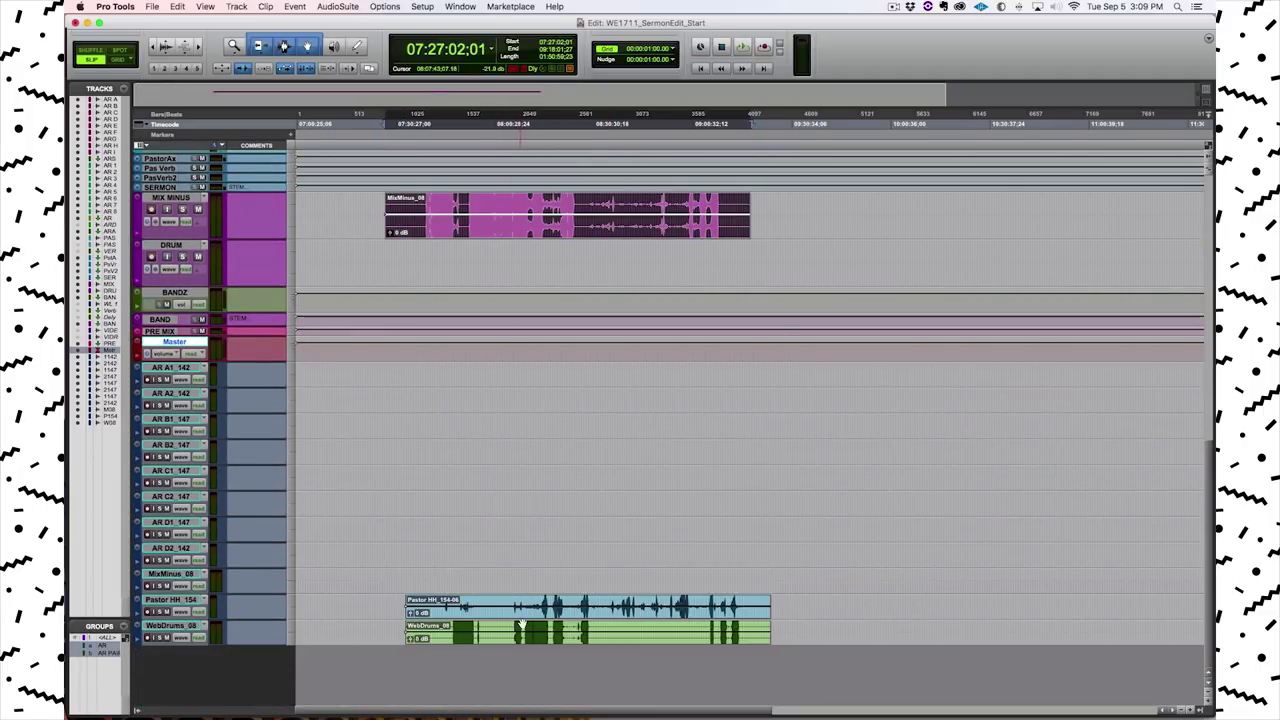
mouse_move(522, 619)
left_mouse_down()
mouse_move(509, 155)
mouse_move(511, 271)
mouse_move(513, 240)
left_mouse_up()
scroll(492, 460, "down", 3)
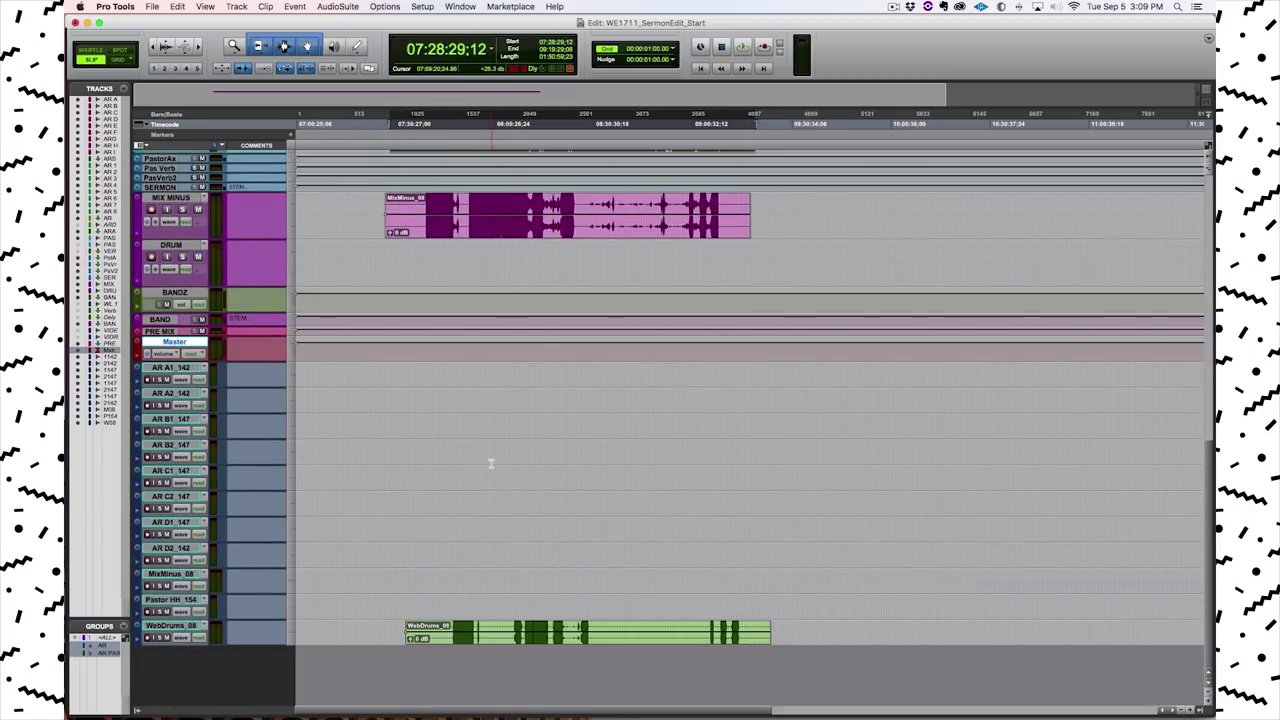
left_click_drag(507, 644, 487, 293)
- Delete the emptied import tracks, AR A1_142 through WebDrums_08
left_click(108, 356)
left_click(108, 421, "shift")
right_click(172, 626)
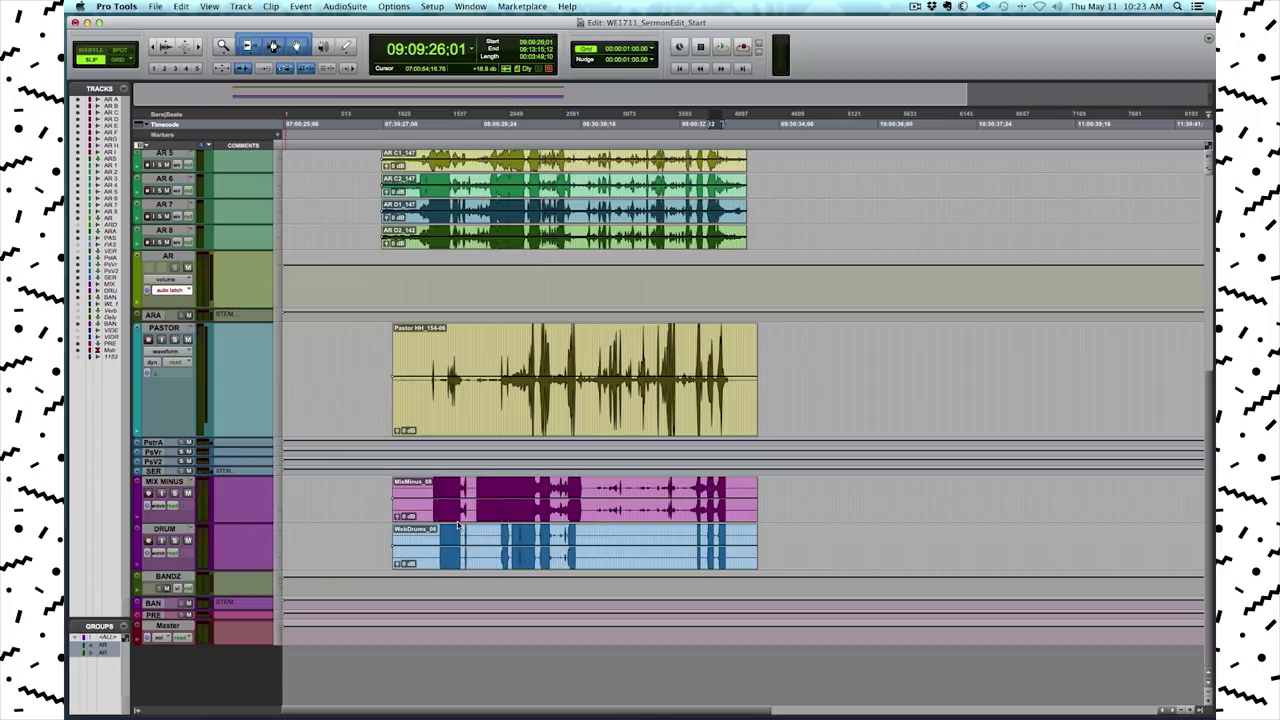
- Select the time gap between the start of the AR clips and the start of the PASTOR clip, across the AR to PASTOR tracks
scroll(460, 525, "up", 1)
scroll(551, 316, "up", 10)
scroll(551, 316, "down", 10)
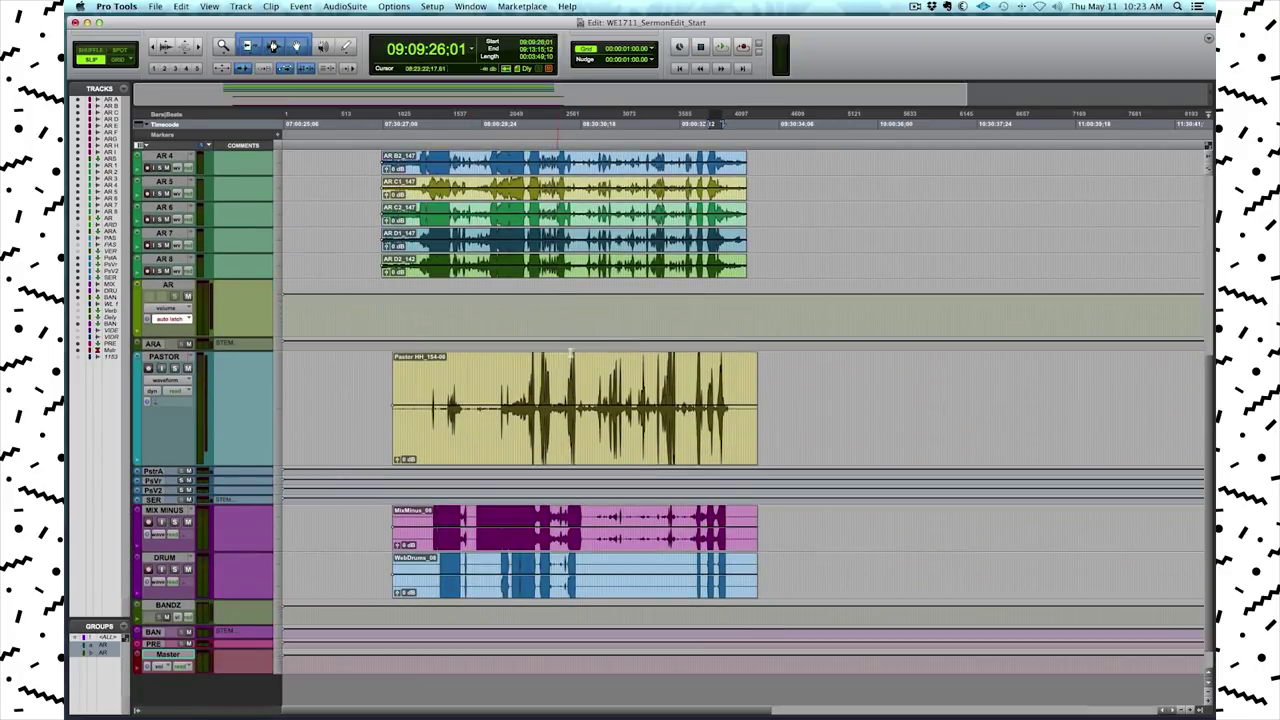
scroll(500, 371, "up", 5)
scroll(500, 371, "up", 1)
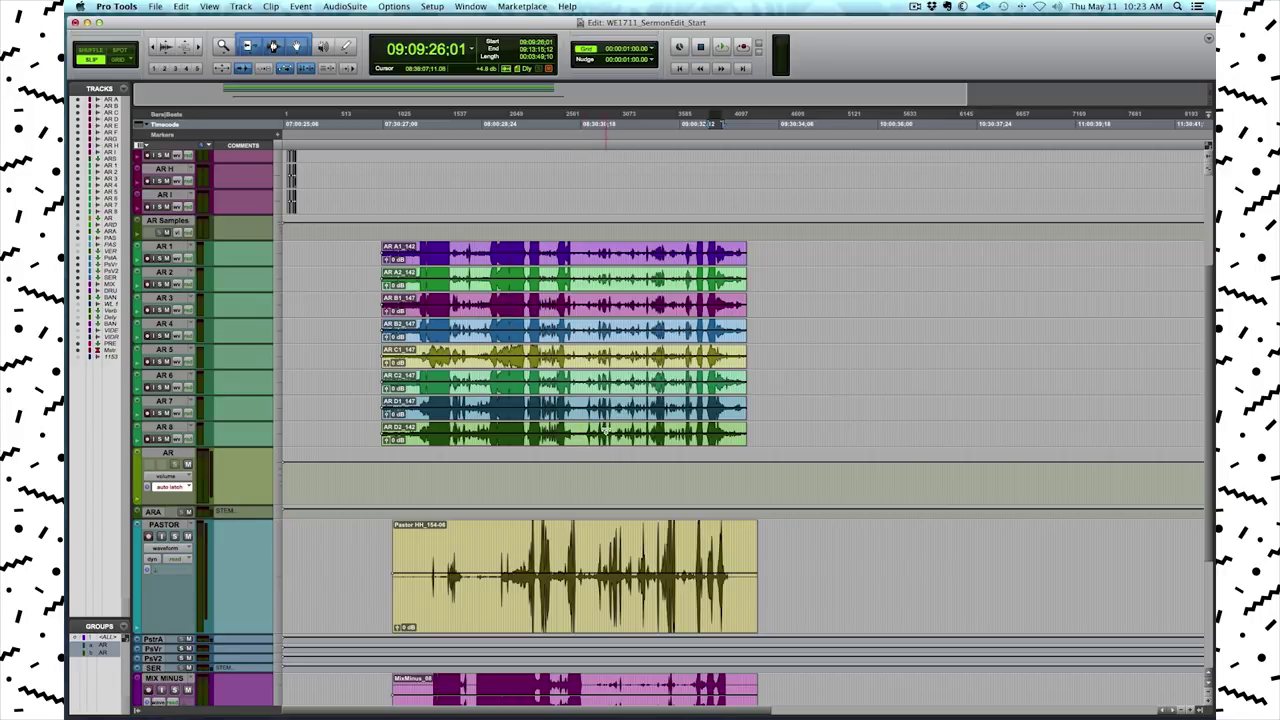
left_click(389, 472)
key("t")
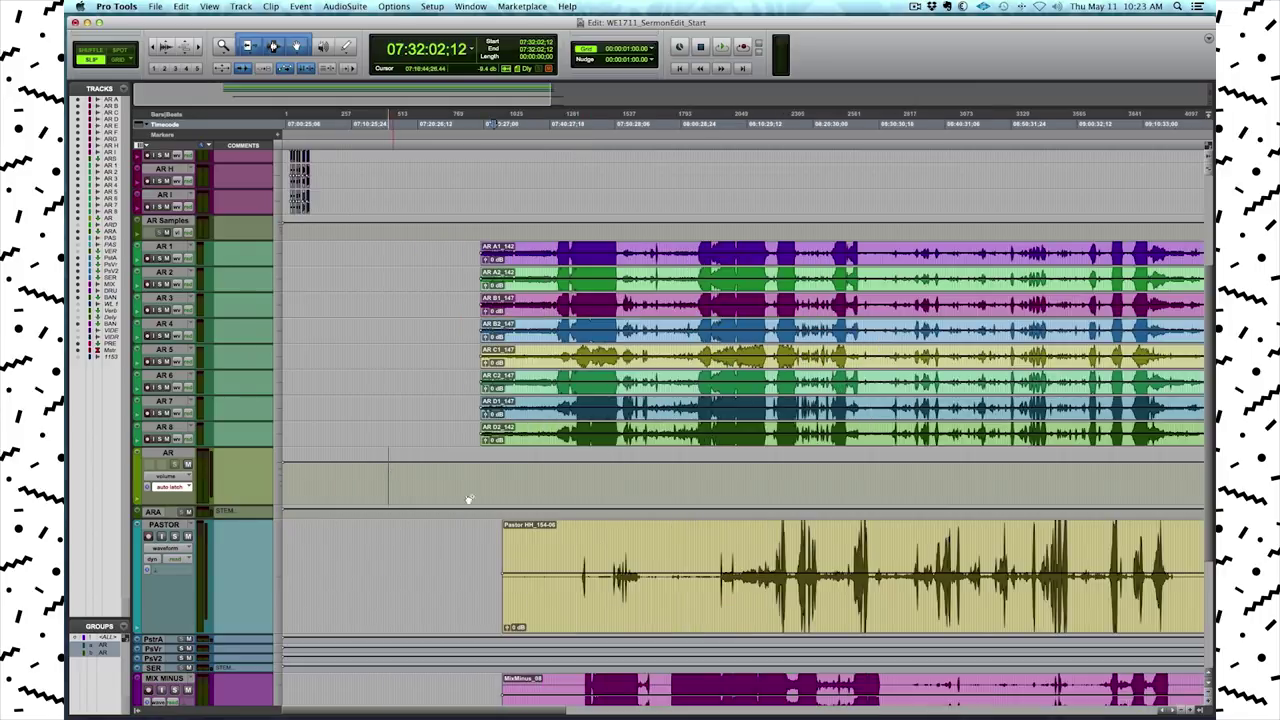
key("t")
key("t")
left_click_drag(697, 468, 772, 540)
key("r")
key("r")
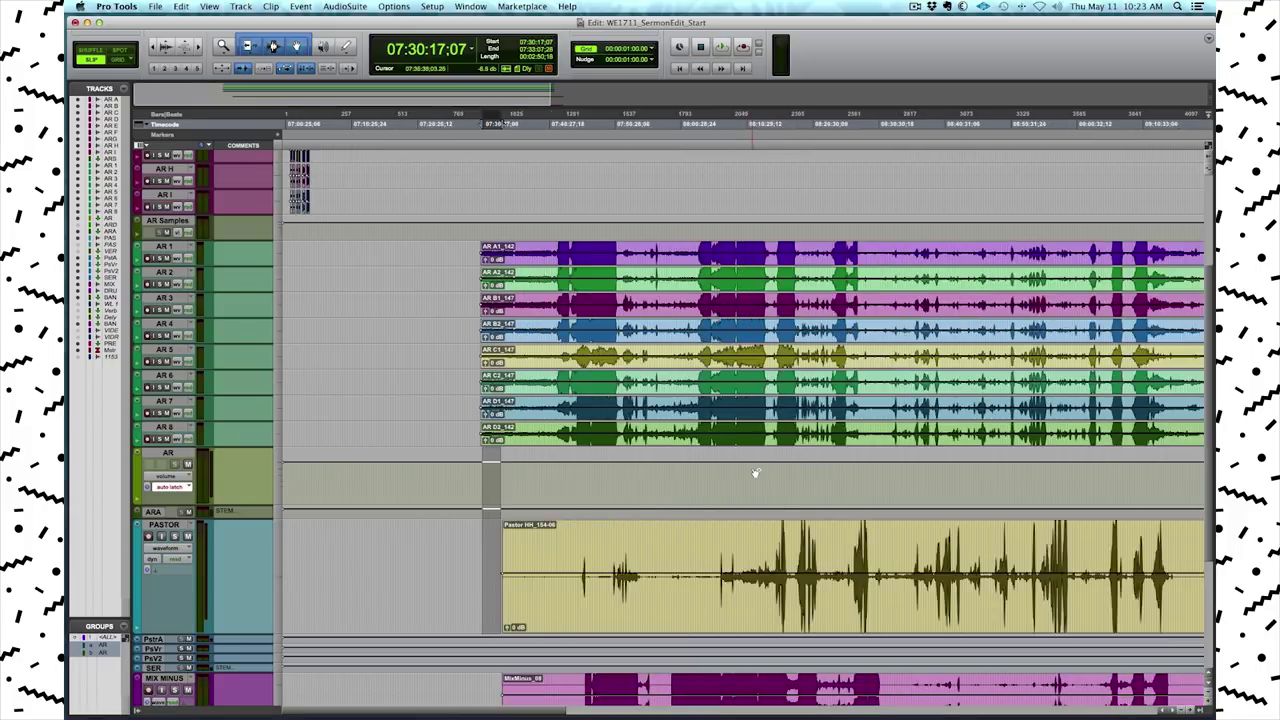
key("r")
key("r")
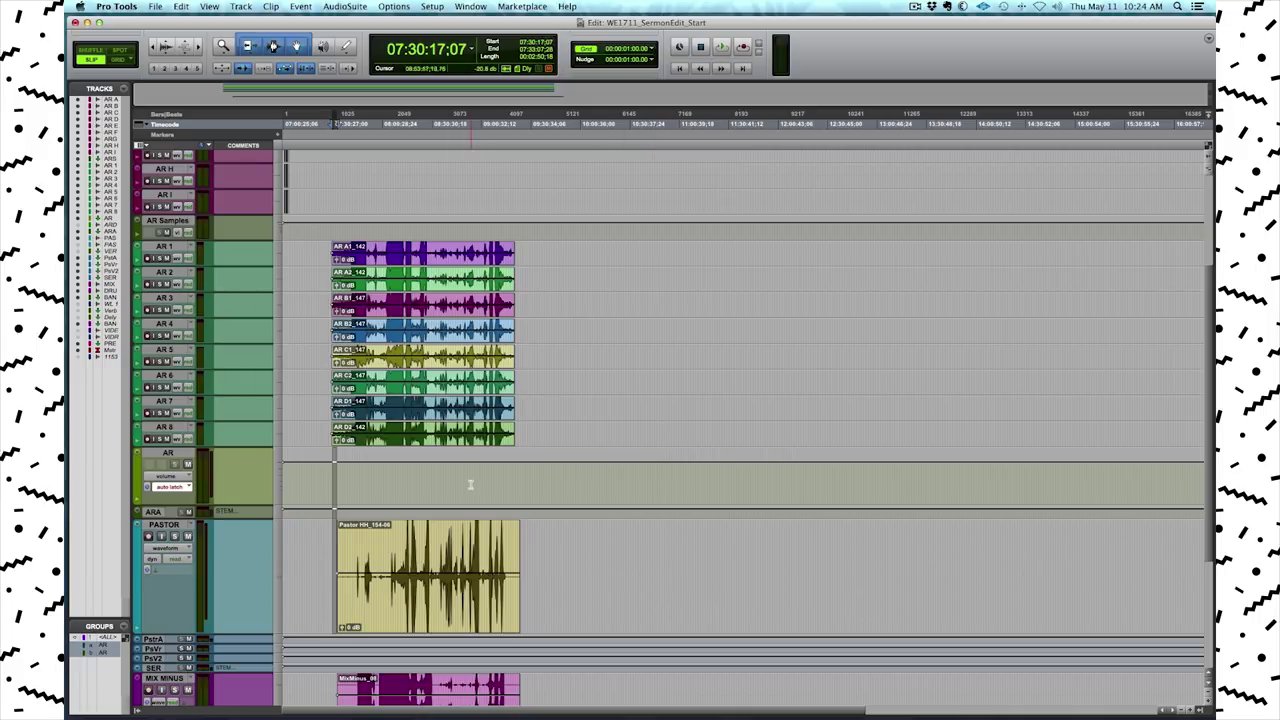
- Switch to Spot mode and spot the grouped AR clips on AR 1 through AR 8 to their original time stamp, 11:18:45;19
key("t")
key("F1")
key("alt+3")
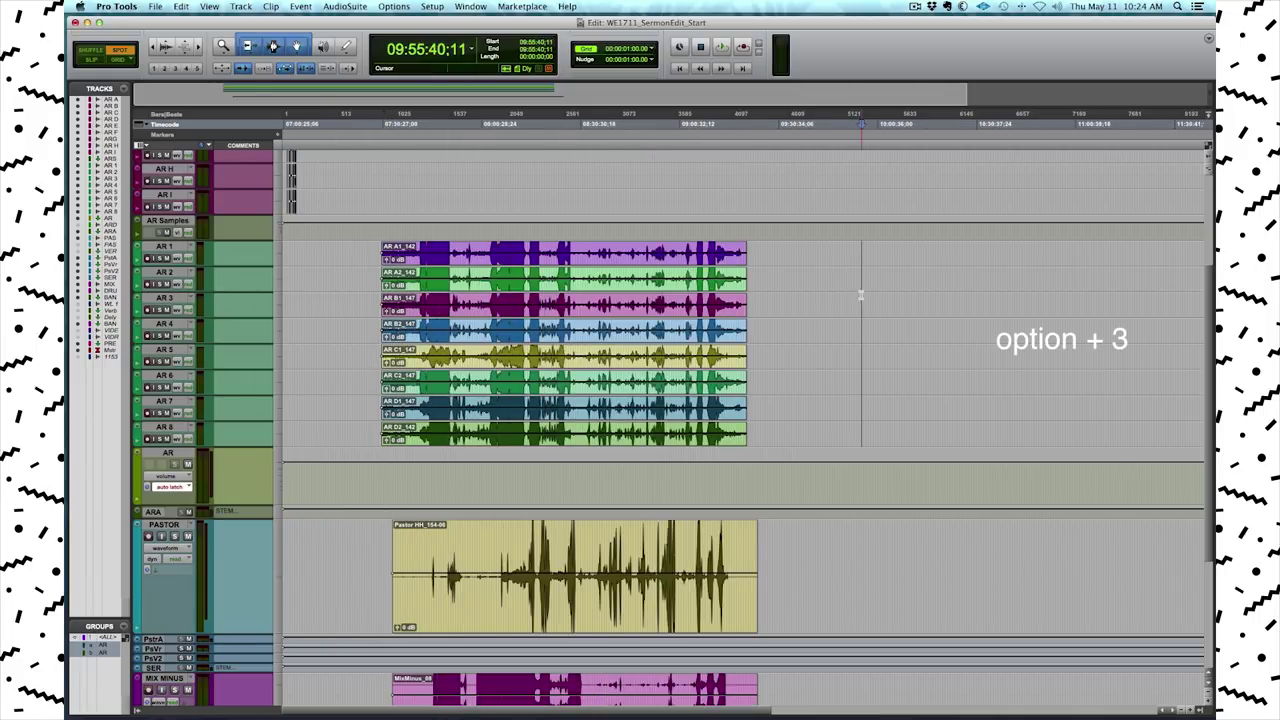
left_click(630, 446)
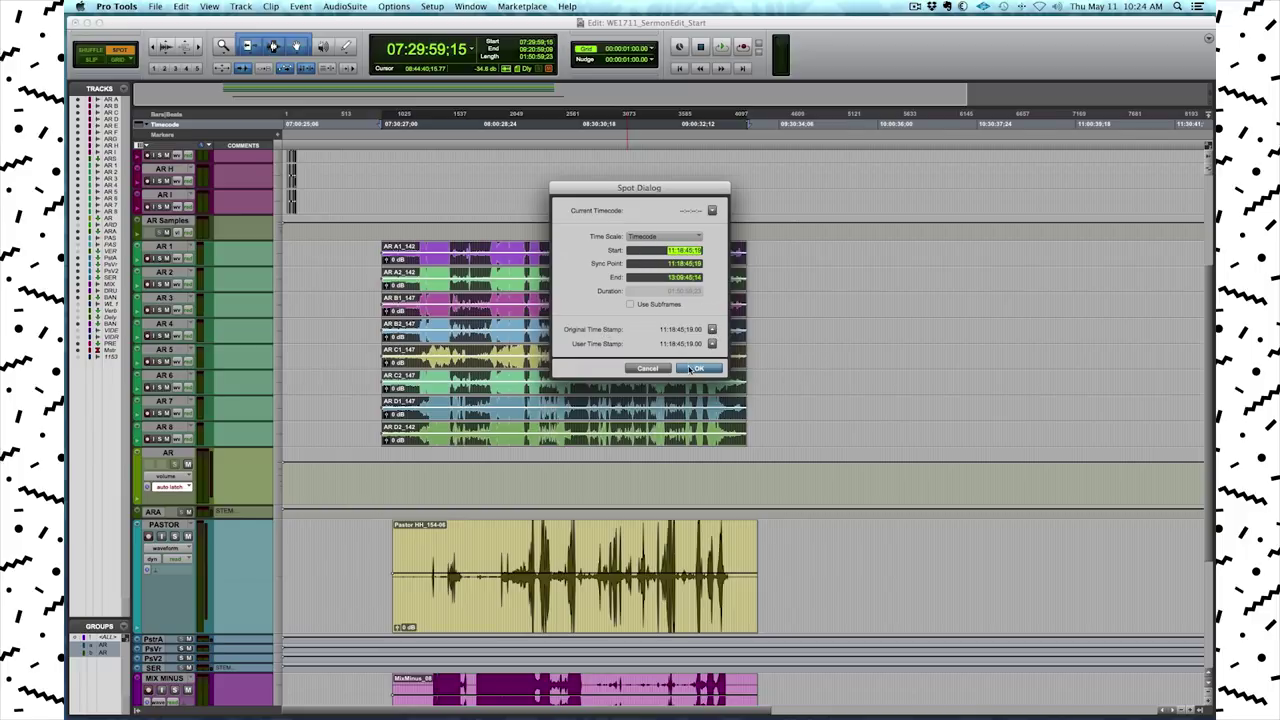
left_click(697, 369)
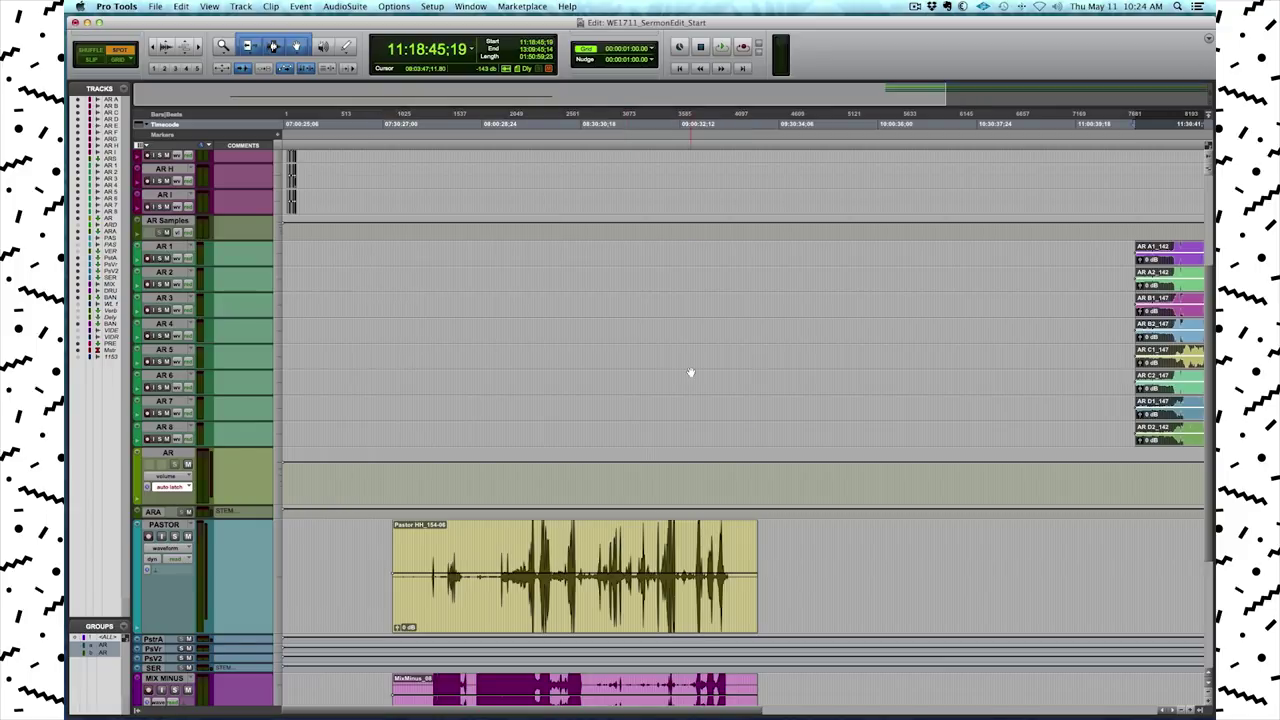
- Spot the clip on the PASTOR track to its original time stamp, 11:18:45;19
scroll(690, 372, "down", 3)
left_click(626, 458)
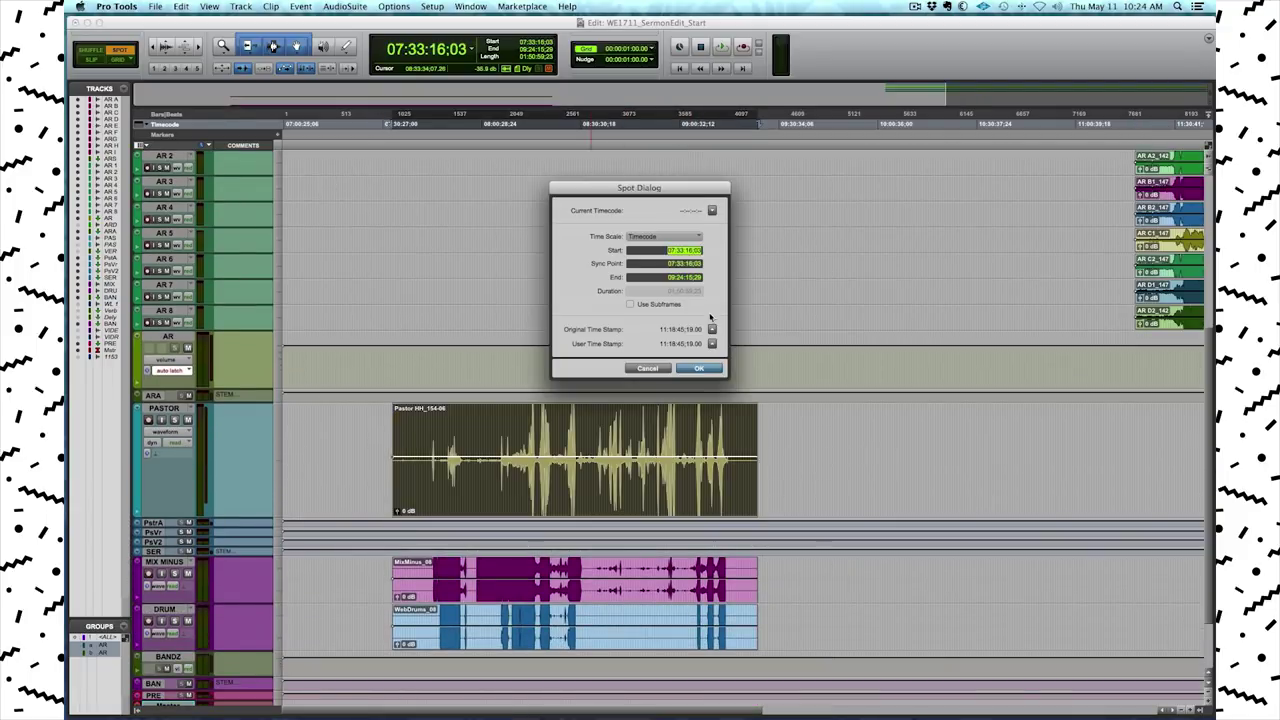
left_click(699, 369)
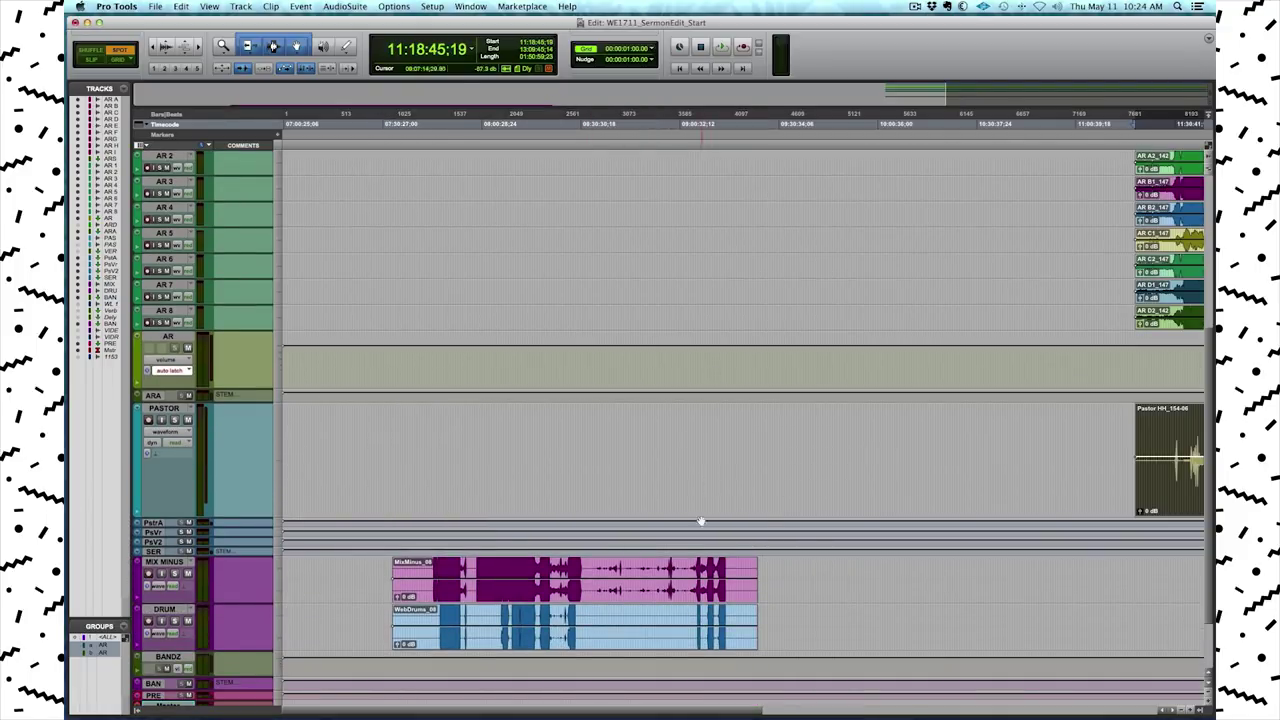
- Spot the MixMinus_08 and WebDrums_08 clips to their original time stamp, 11:18:45;19
left_click(690, 600)
left_click(712, 331)
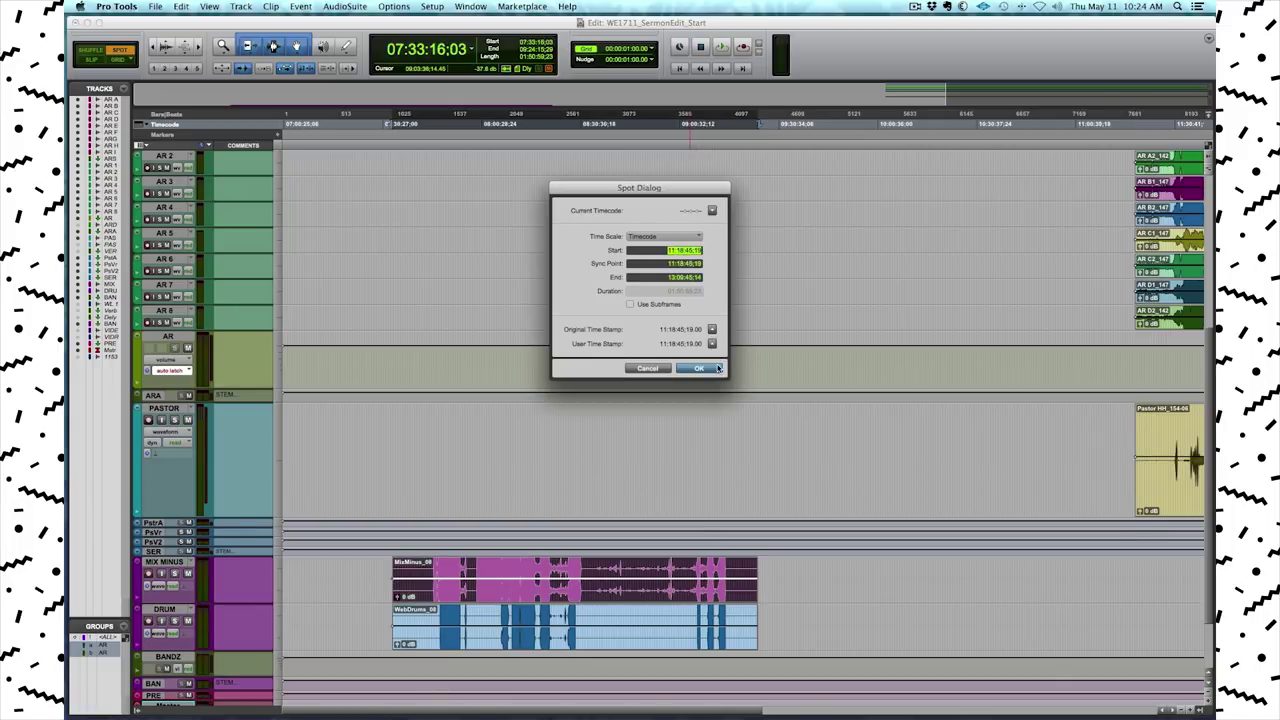
left_click(699, 369)
left_click(678, 608)
left_click(712, 330)
left_click(699, 369)
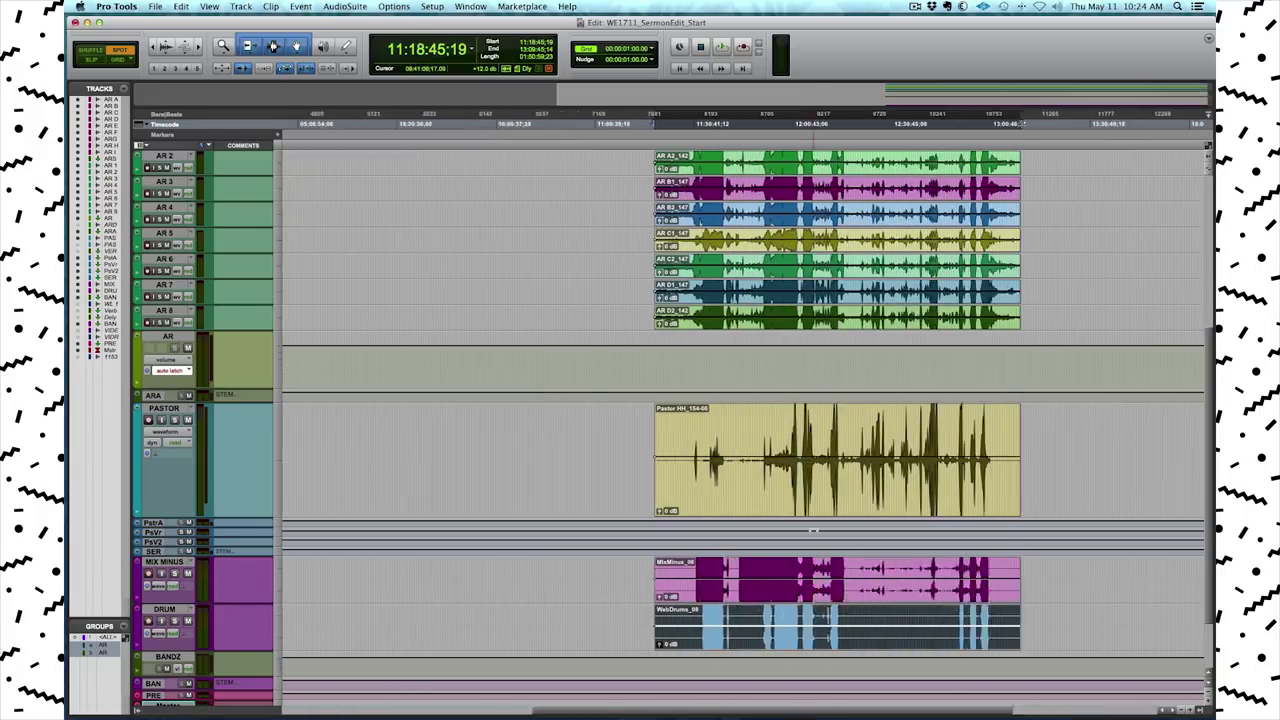
- Examine the waveforms of the AR, PASTOR, MIX MINUS and DRUM clips around 12:13:30;16 for alignment
left_click(622, 366)
key("t")
key("t")
key("t")
key("t")
key("t")
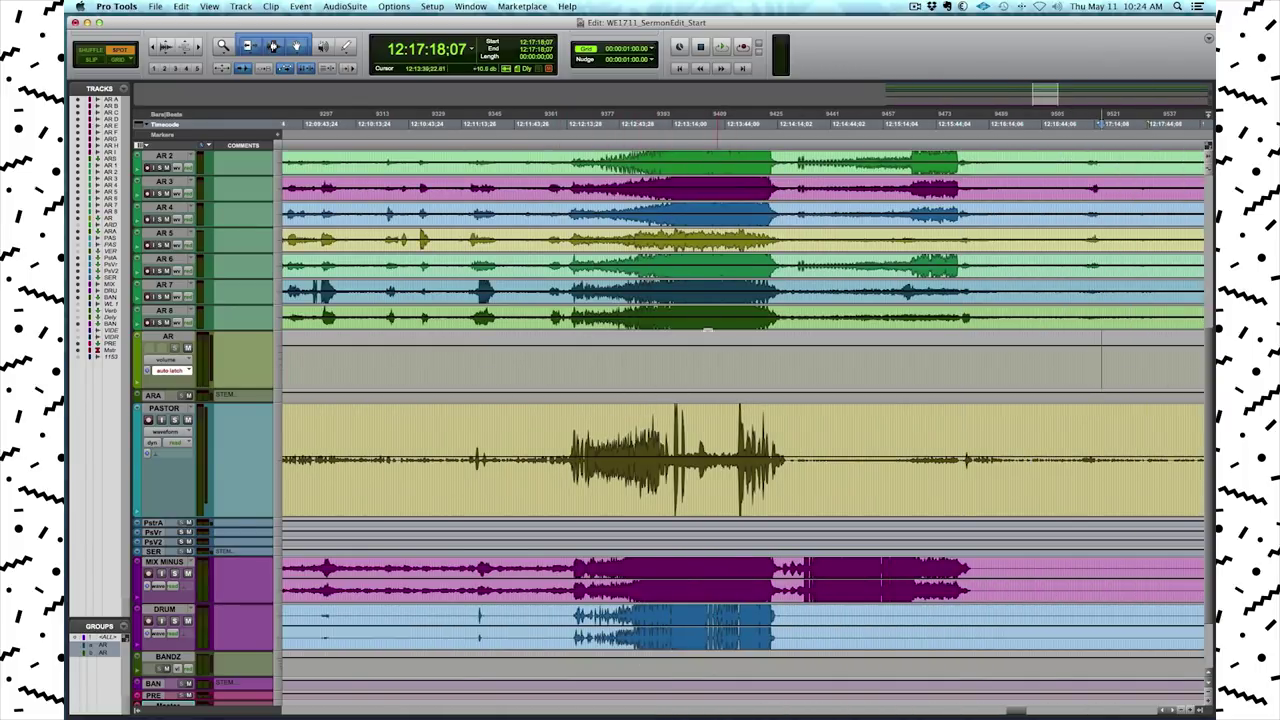
left_click(703, 367)
key("r")
key("r")
key("r")
key("r")
key("r")
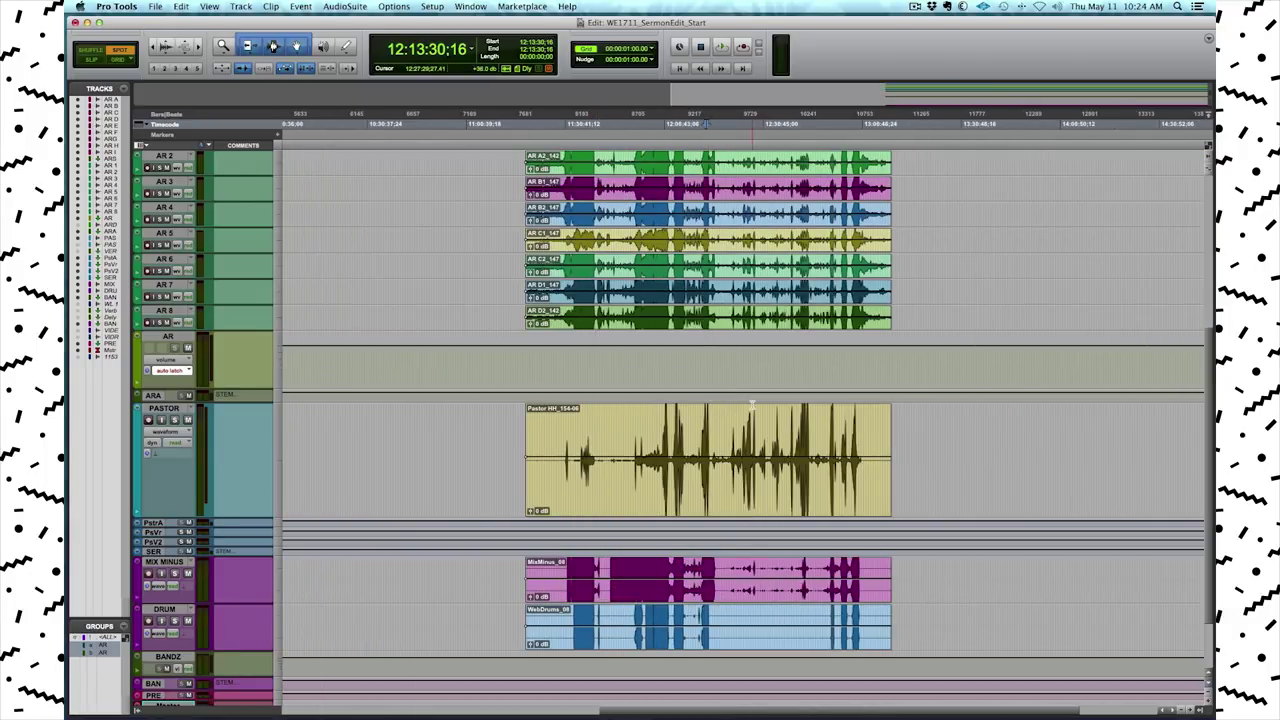
- Add a marker at the edit cursor position, 12:13:30;16
scroll(750, 402, "down", 3)
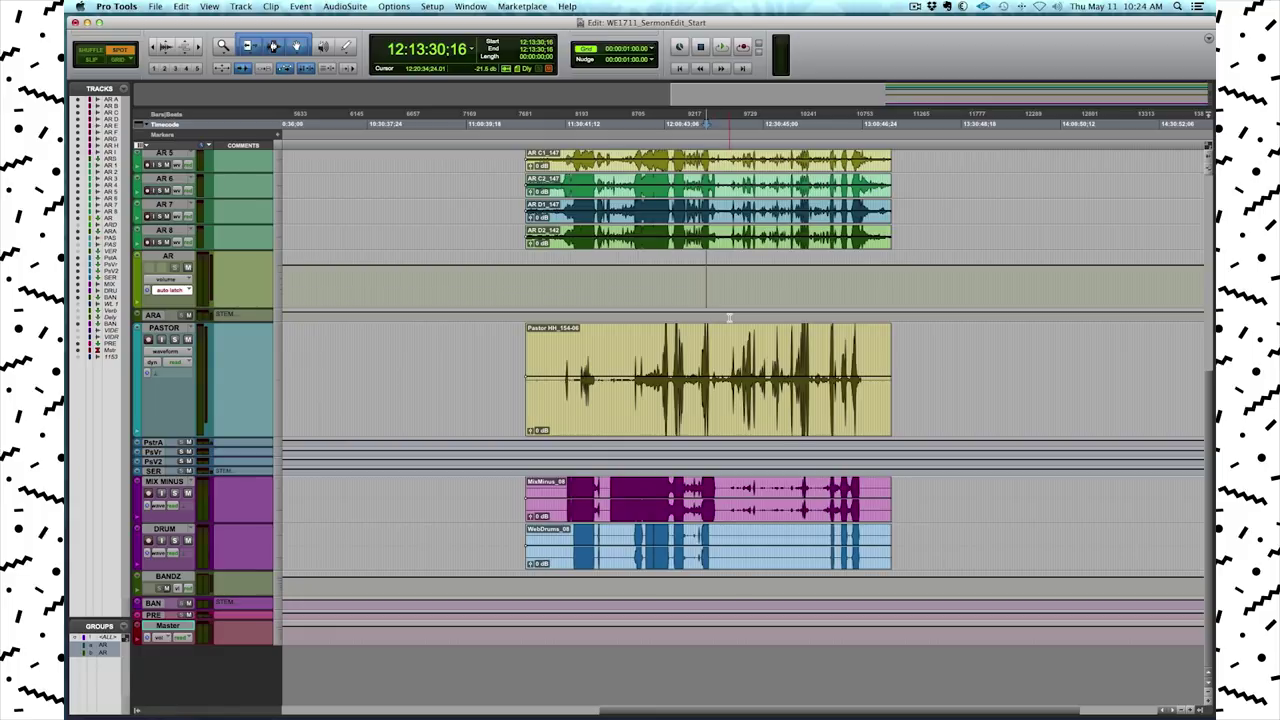
key("KP_Enter")
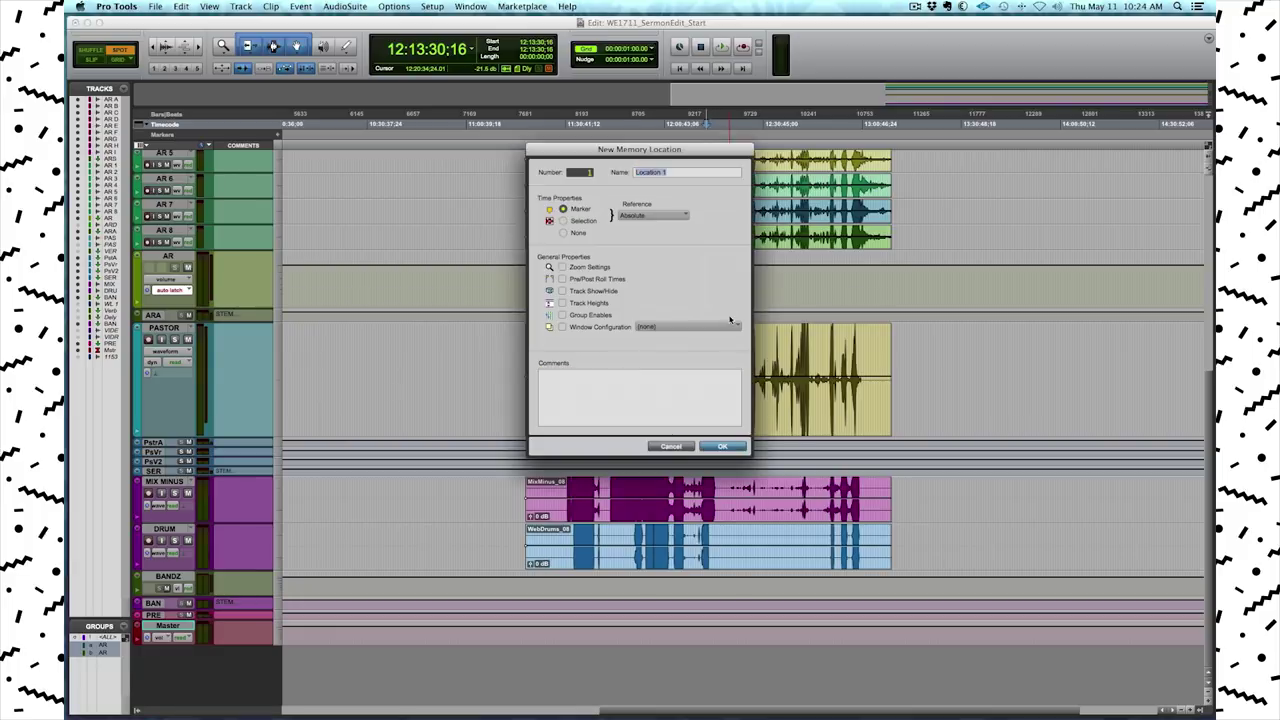
key("Return")
- Return to Slip mode and delete the marker at 12:13:30;16 from the Markers ruler
key("F2")
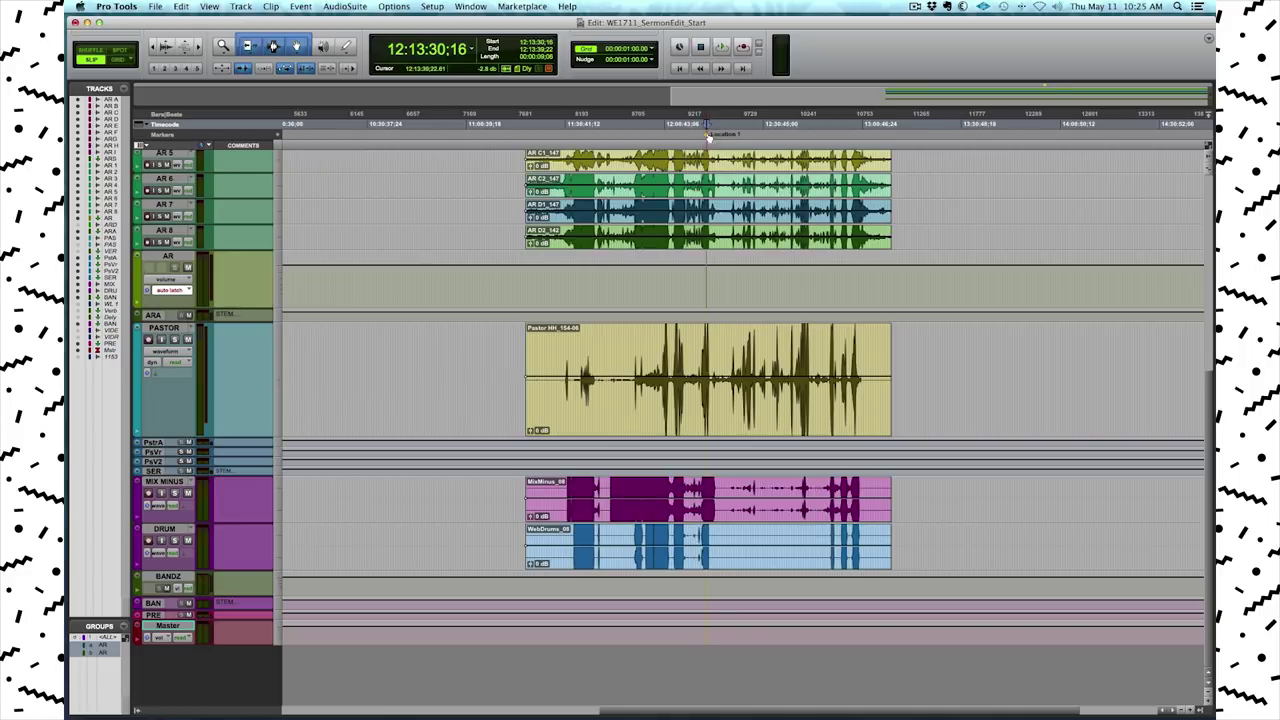
left_click_drag(707, 135, 727, 281)
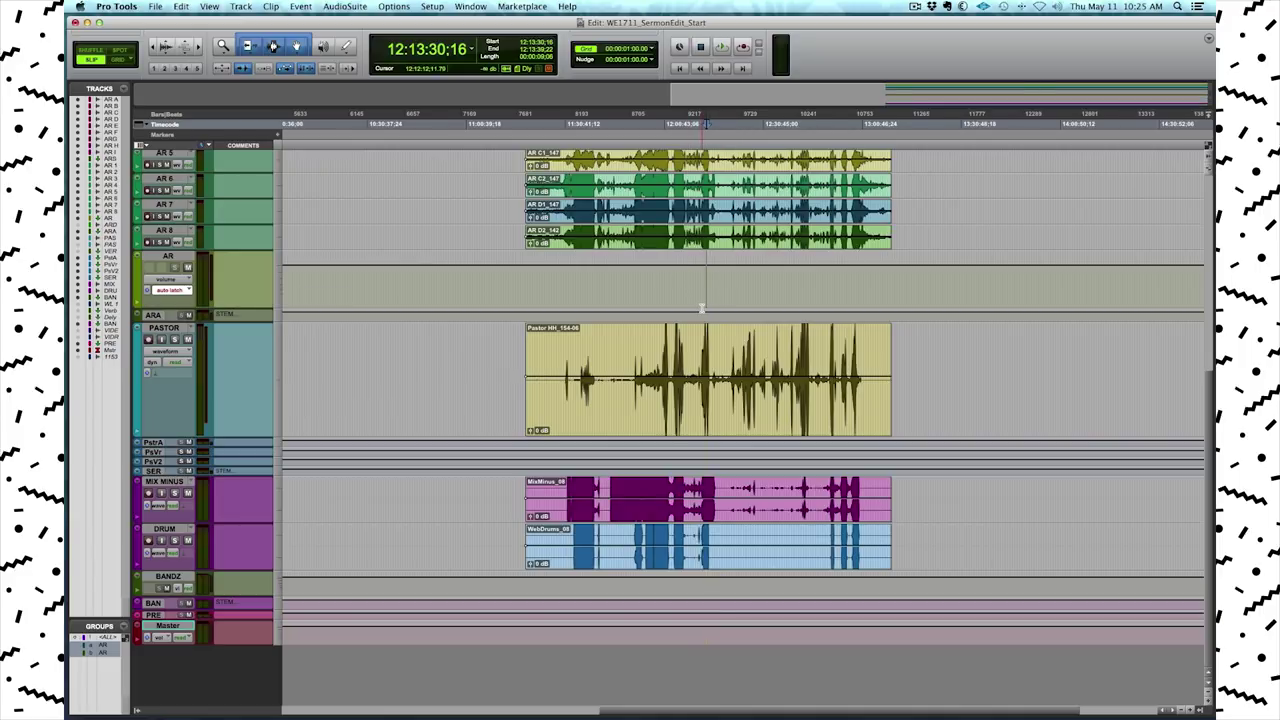
- Examine the AR and PASTOR waveforms from about 12:14:48 onward for audience response passages
key("t")
key("t")
key("t")
key("t")
key("t")
left_click_drag(878, 290, 997, 298)
scroll(995, 337, "right", 8)
scroll(995, 337, "right", 10)
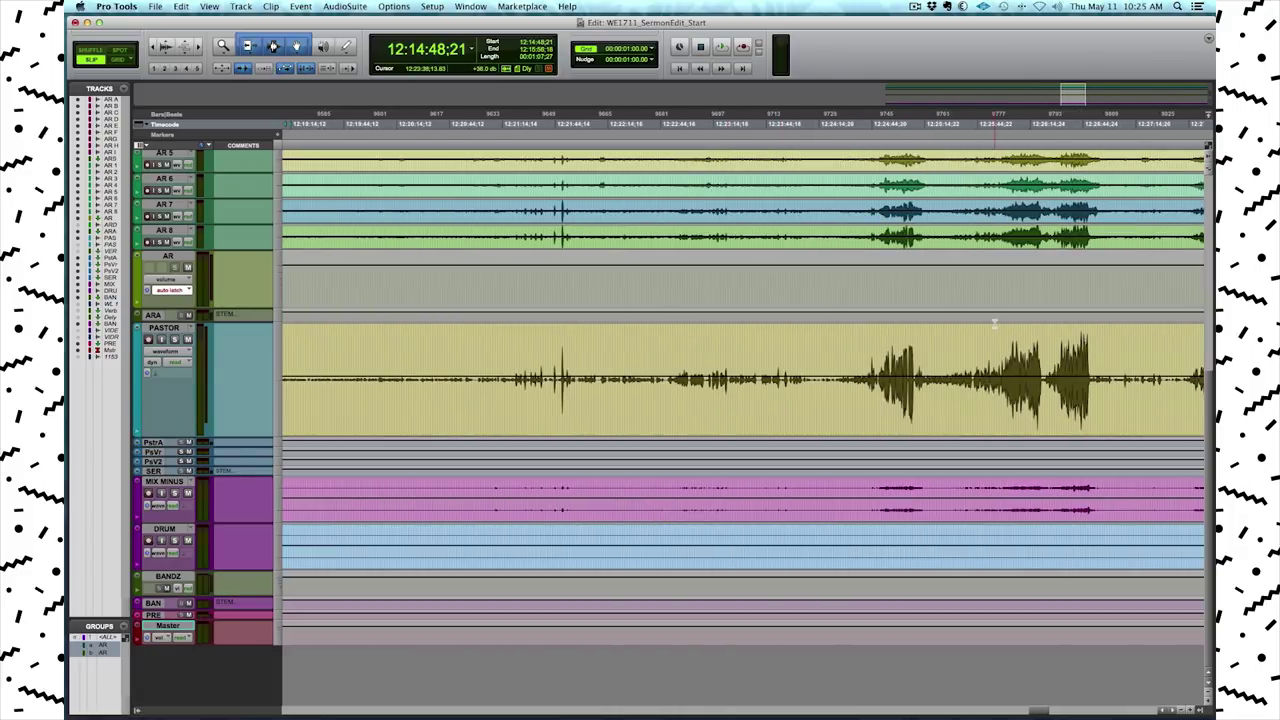
left_click_drag(645, 280, 658, 281)
scroll(1037, 314, "right", 2)
scroll(1037, 314, "right", 6)
- Audition the audience response in the AR clips from 12:32:54;13
left_click_drag(518, 276, 541, 280)
left_click_drag(518, 232, 537, 234)
left_click(530, 276)
key("space")
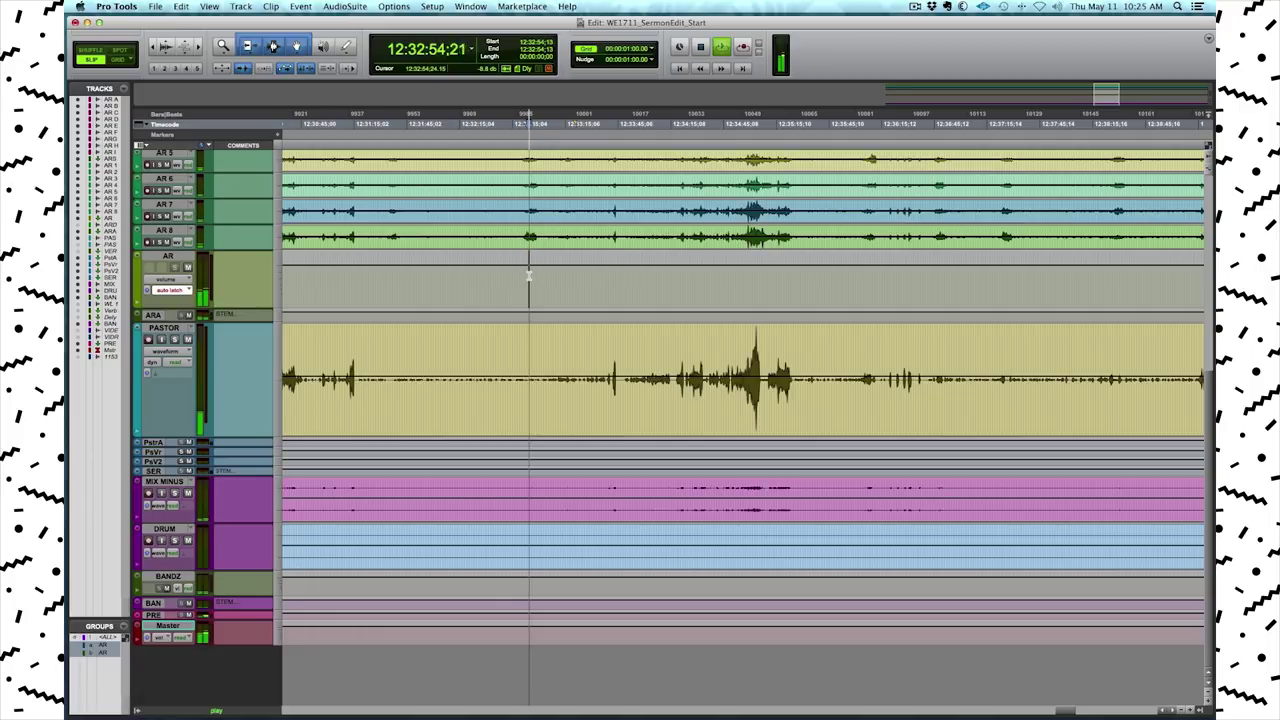
key("space")
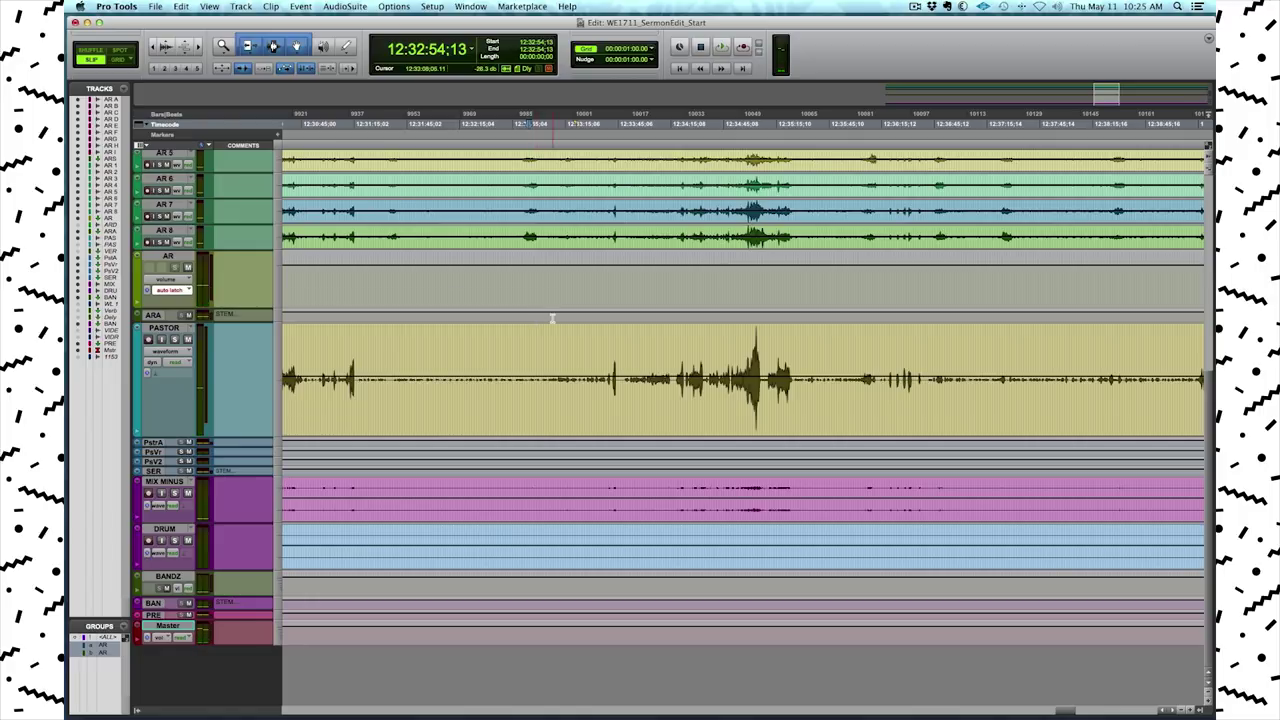
key("r")
key("r")
key("r")
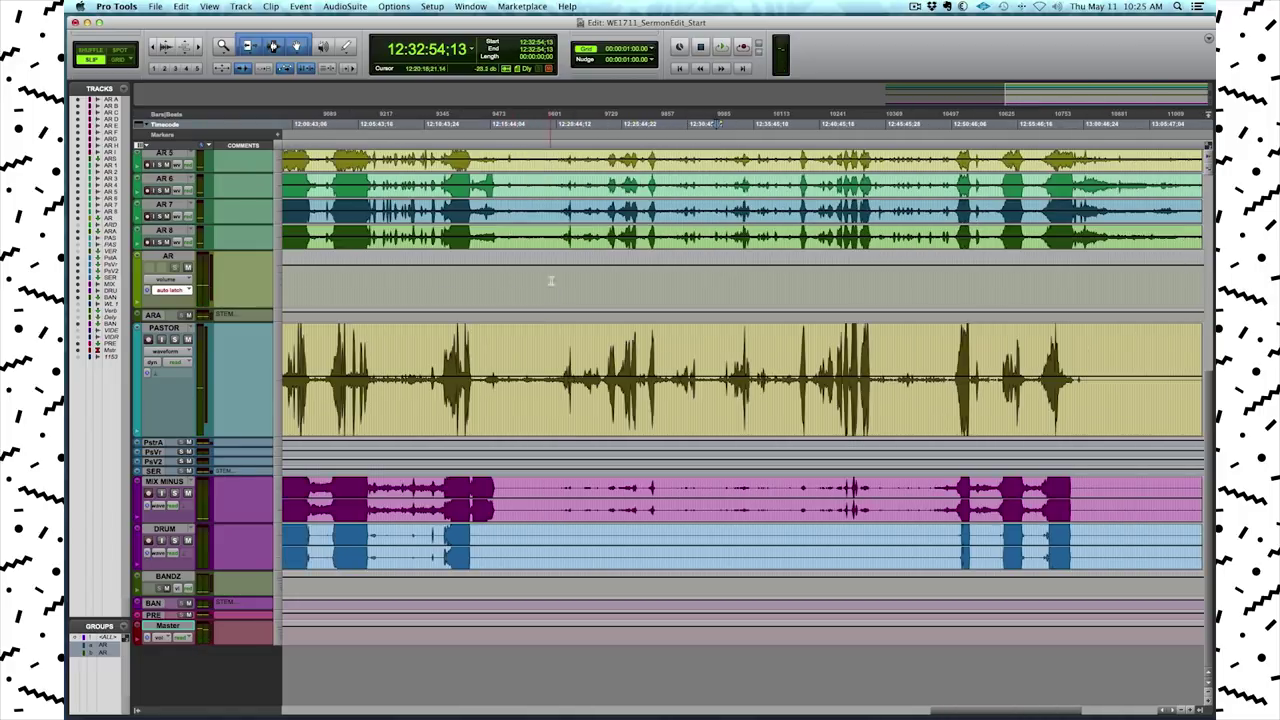
key("r")
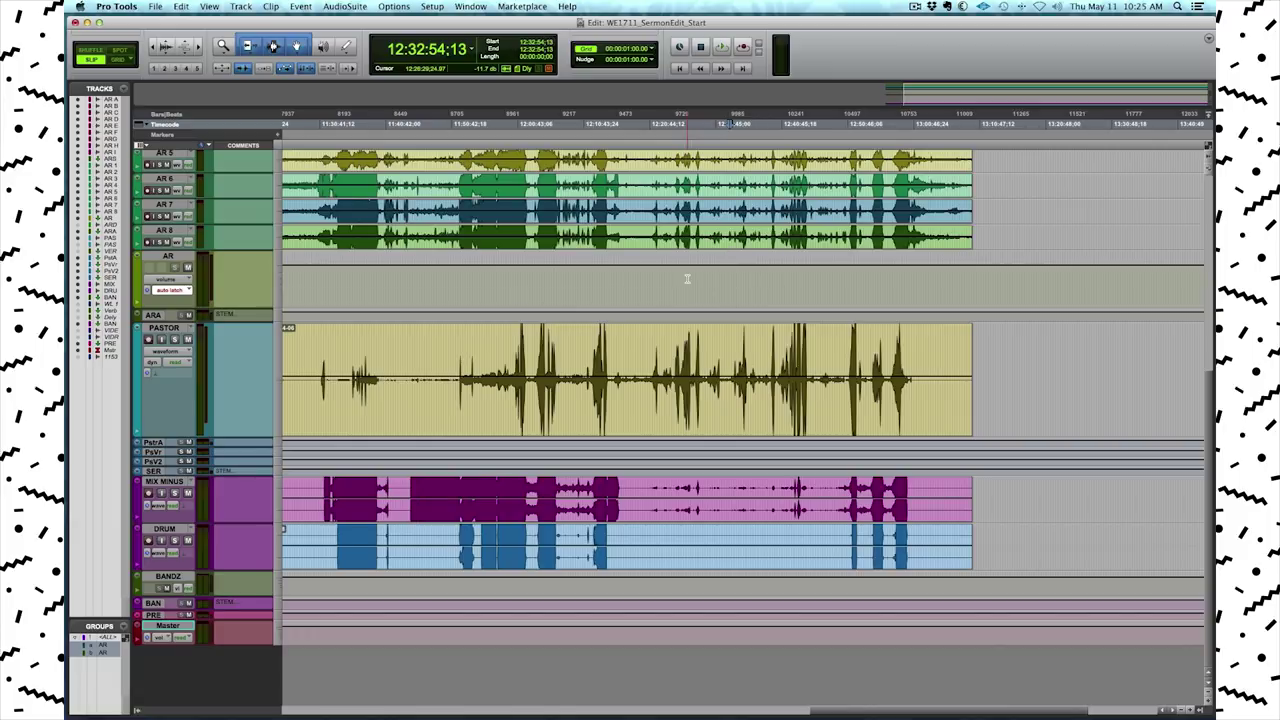
key("r")
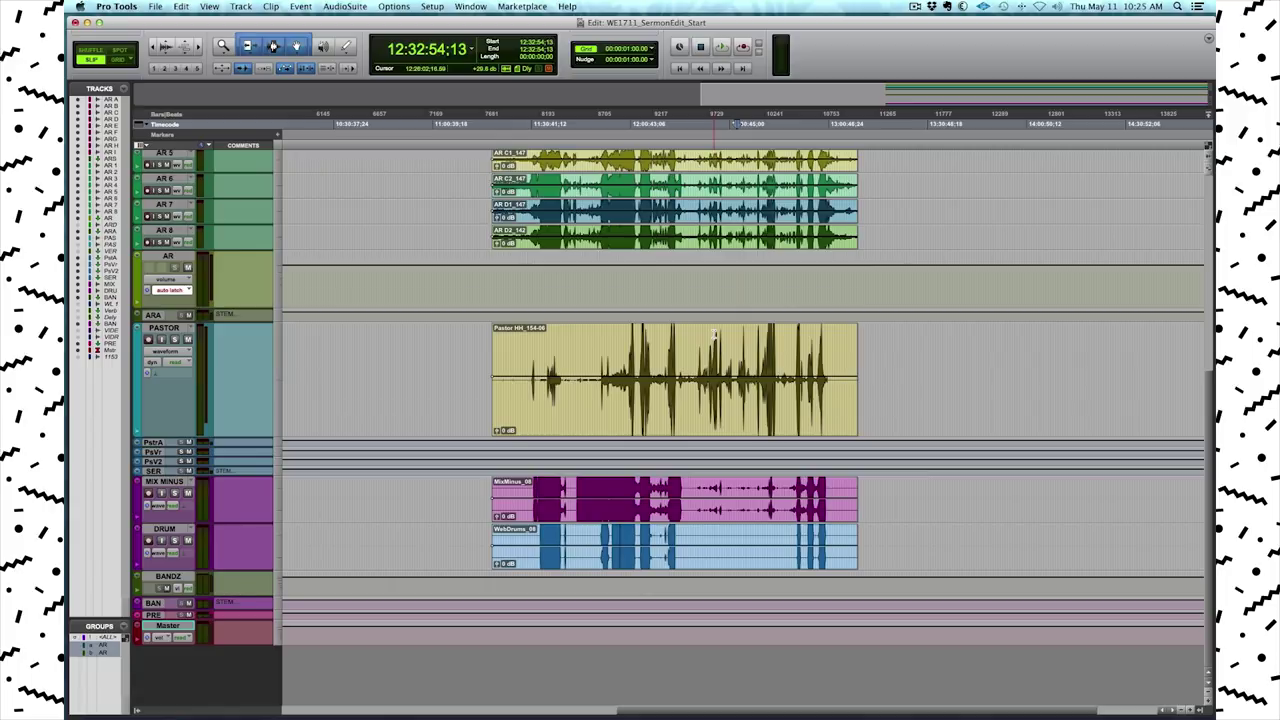
- Import only the markers and memory locations from WE1711_SermonEdit_TutorialMarkers.ptx in the WE1711_SermonEdit folder
key("alt+shift+l")
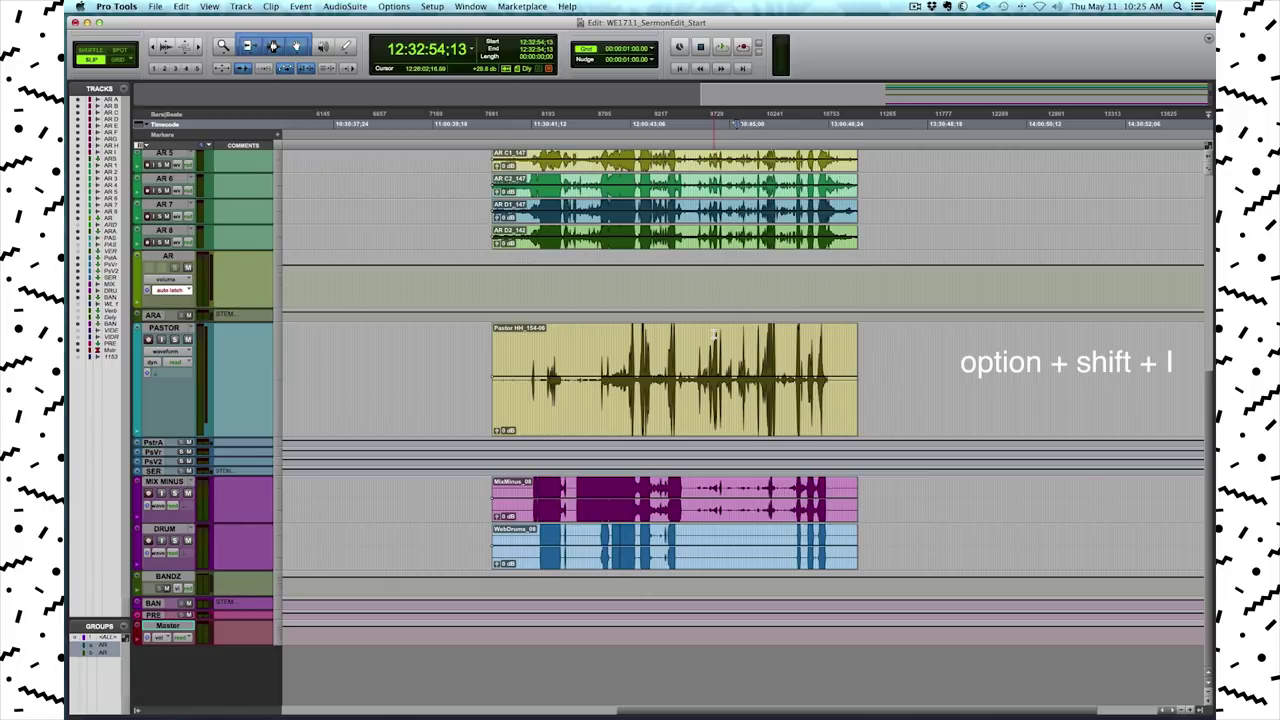
key("alt+shift+i")
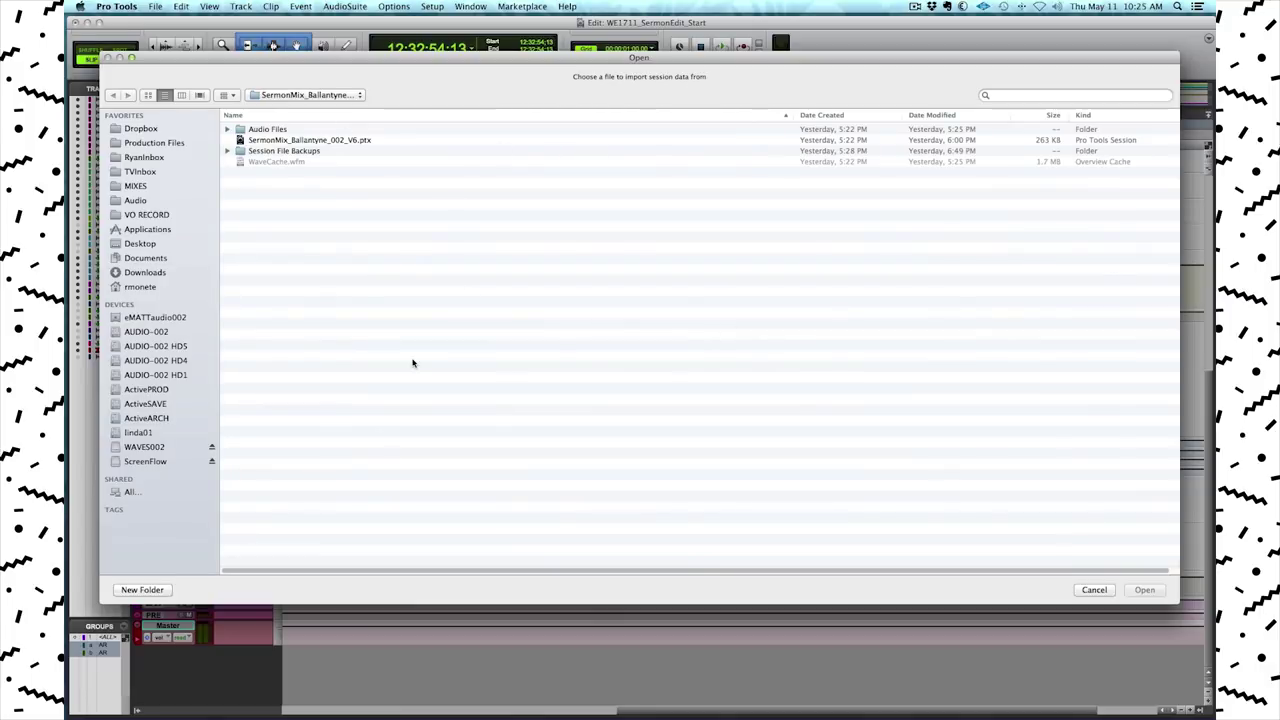
left_click(330, 95)
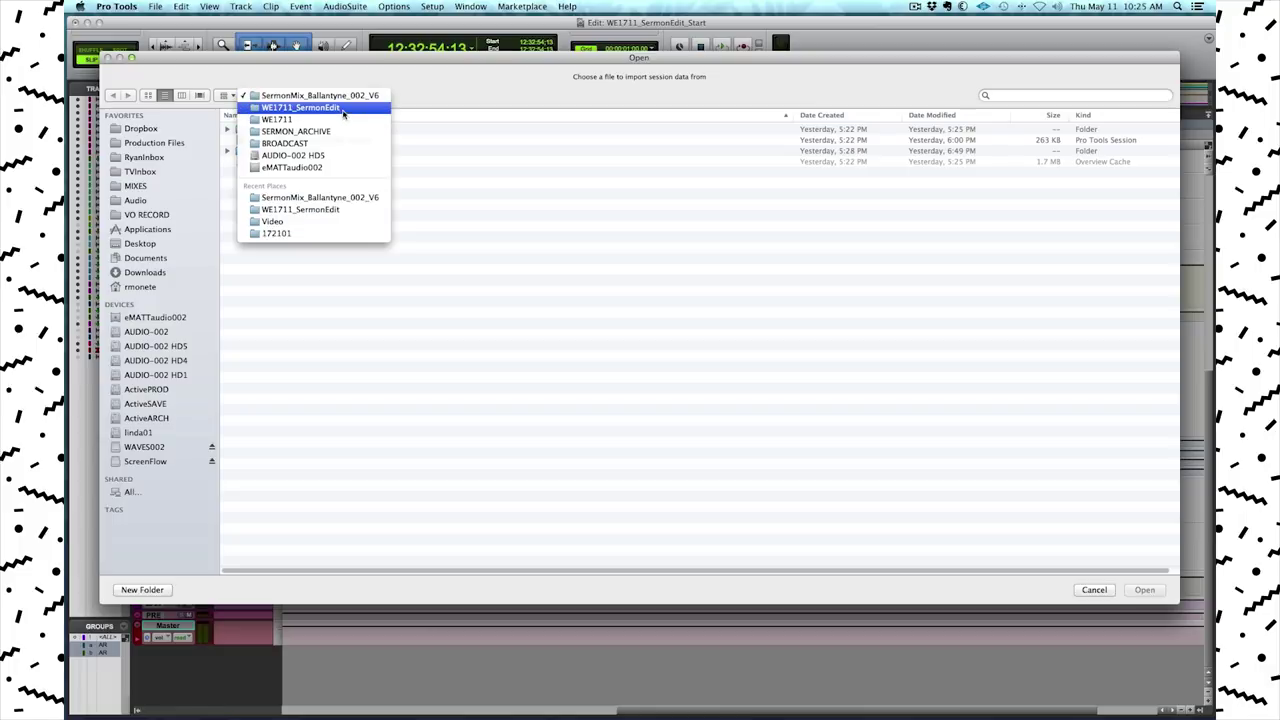
left_click(320, 107)
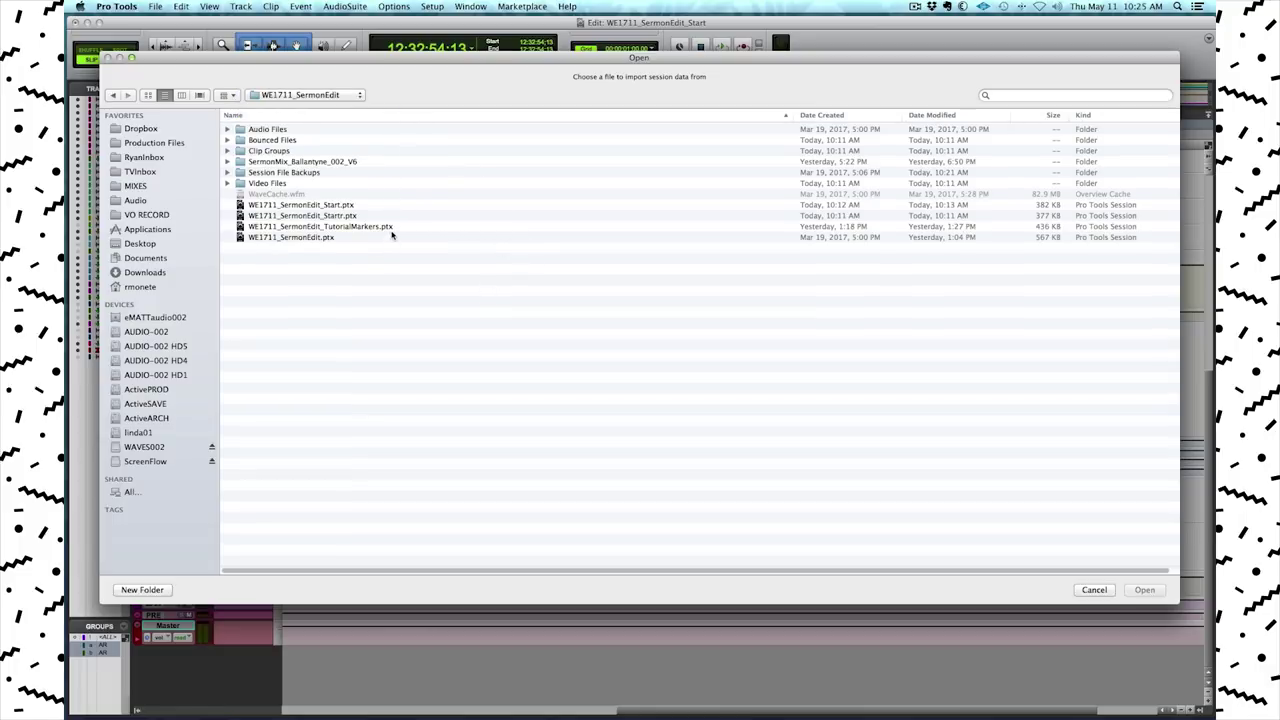
left_click(391, 228)
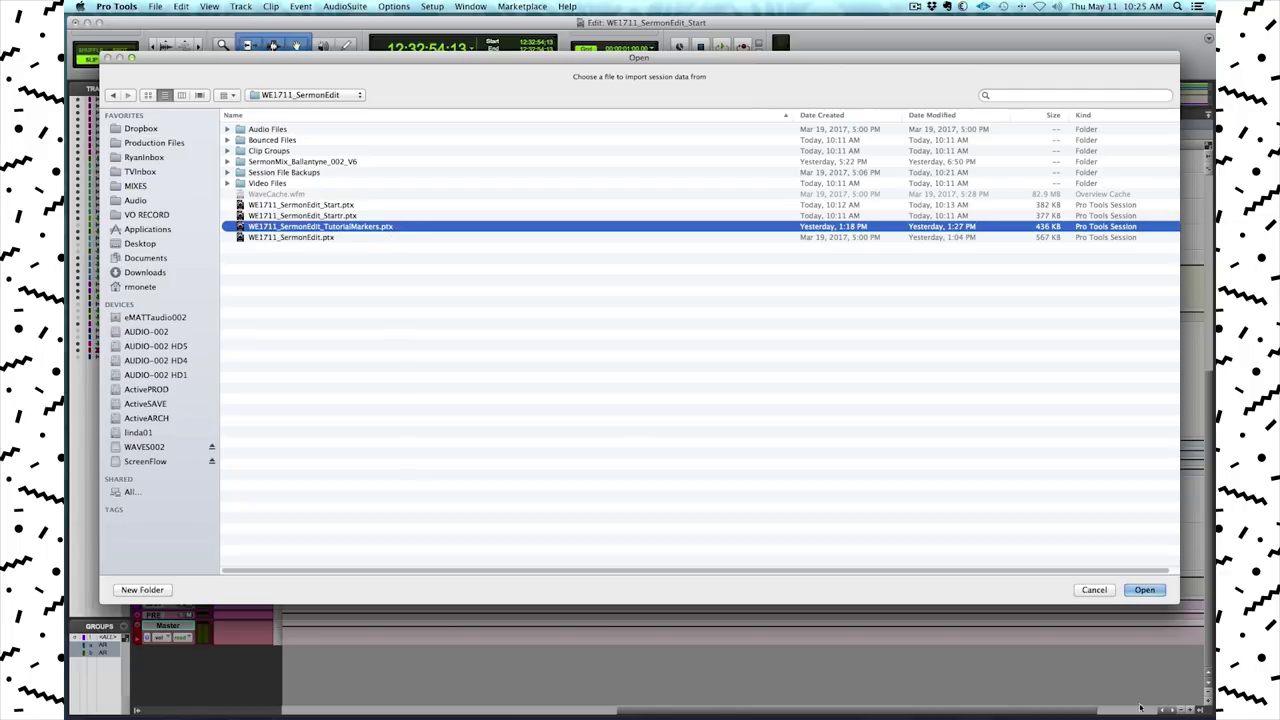
left_click(1144, 591)
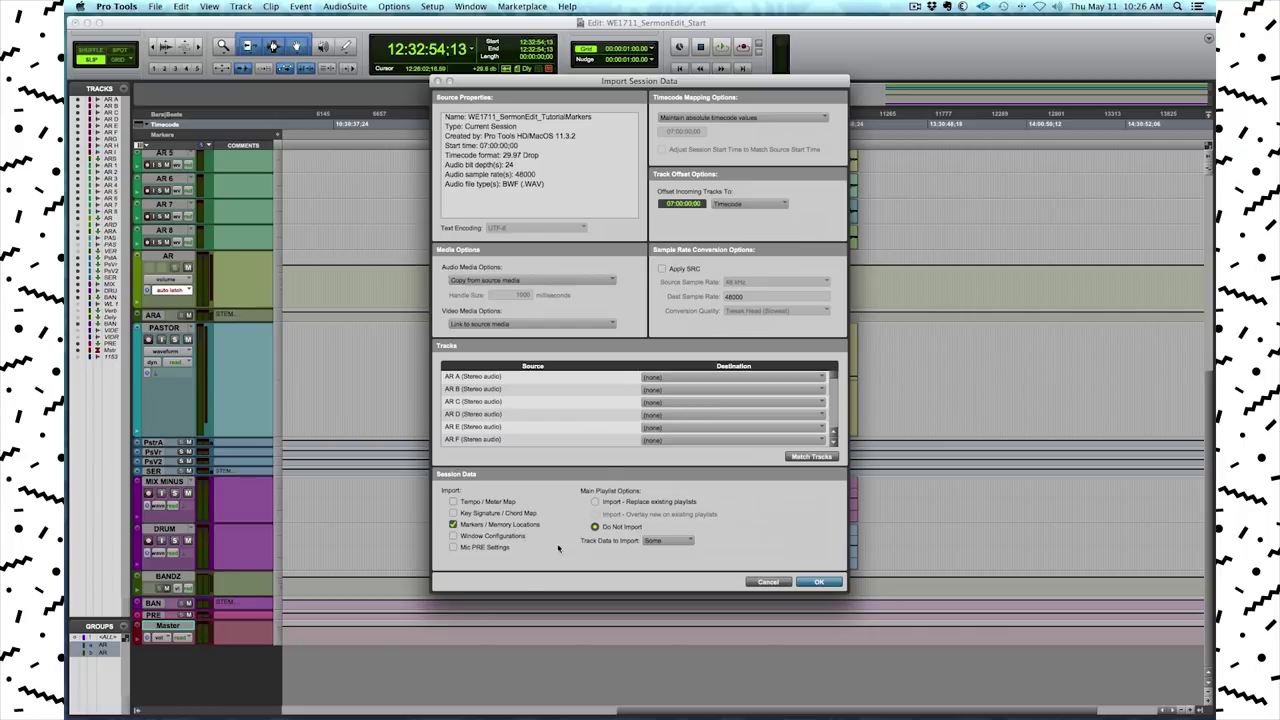
left_click(818, 582)
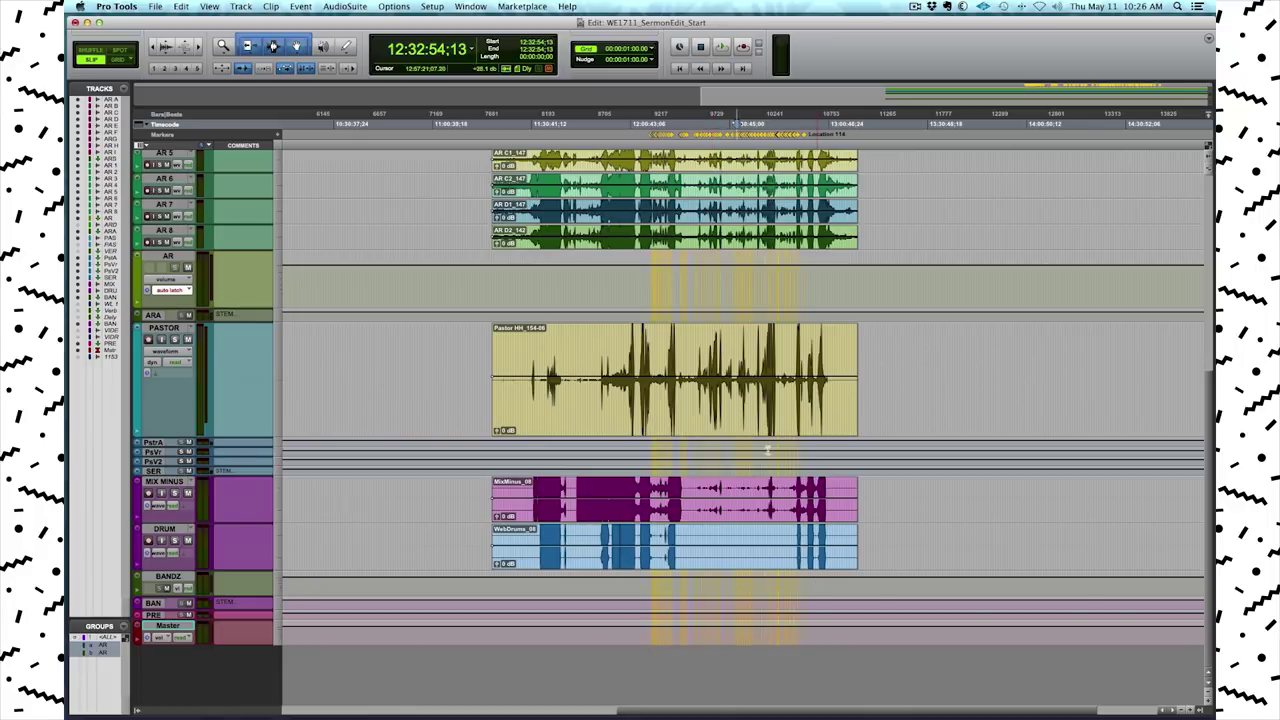
- Examine how the imported markers line up with the AR and PASTOR waveforms from about 12:06:33 onward
left_click(657, 287)
key("t")
key("t")
key("t")
key("r")
key("r")
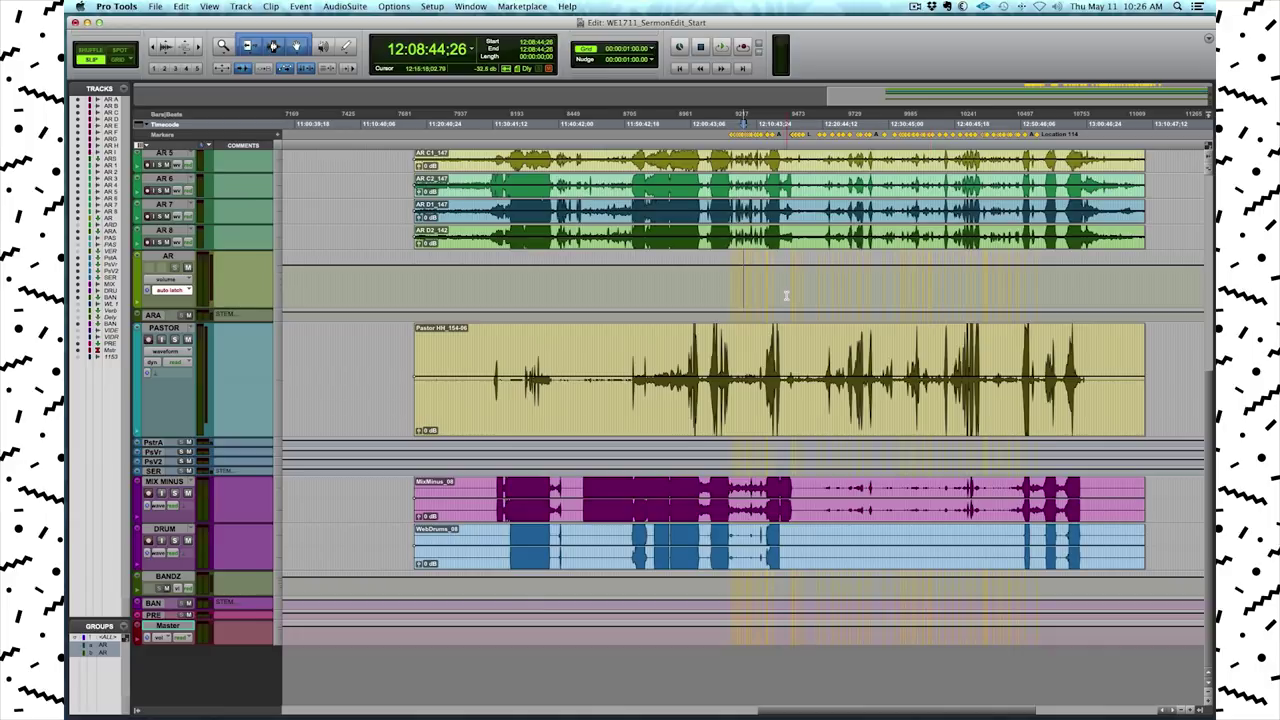
left_click(728, 287)
key("t")
key("t")
key("t")
key("t")
key("t")
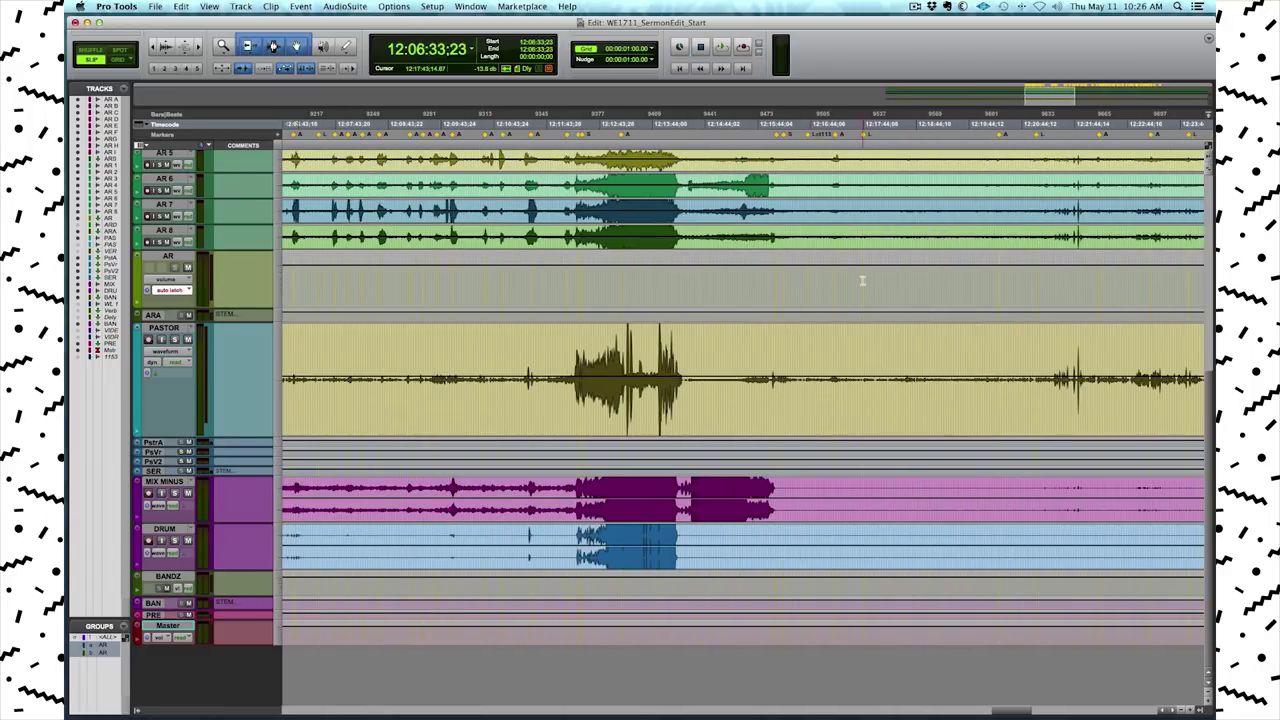
- Audition the audio just before the L marker, playing from 12:17:39;11
left_click(863, 282)
key("t")
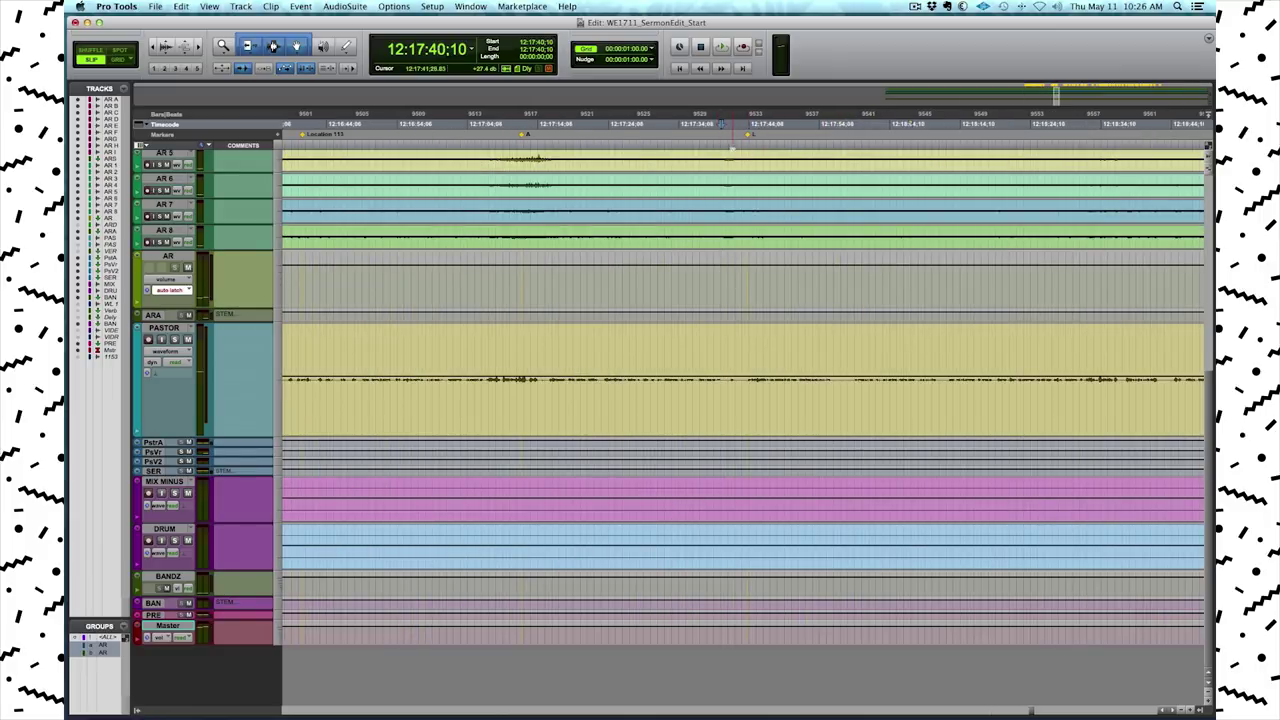
left_click_drag(714, 155, 733, 236)
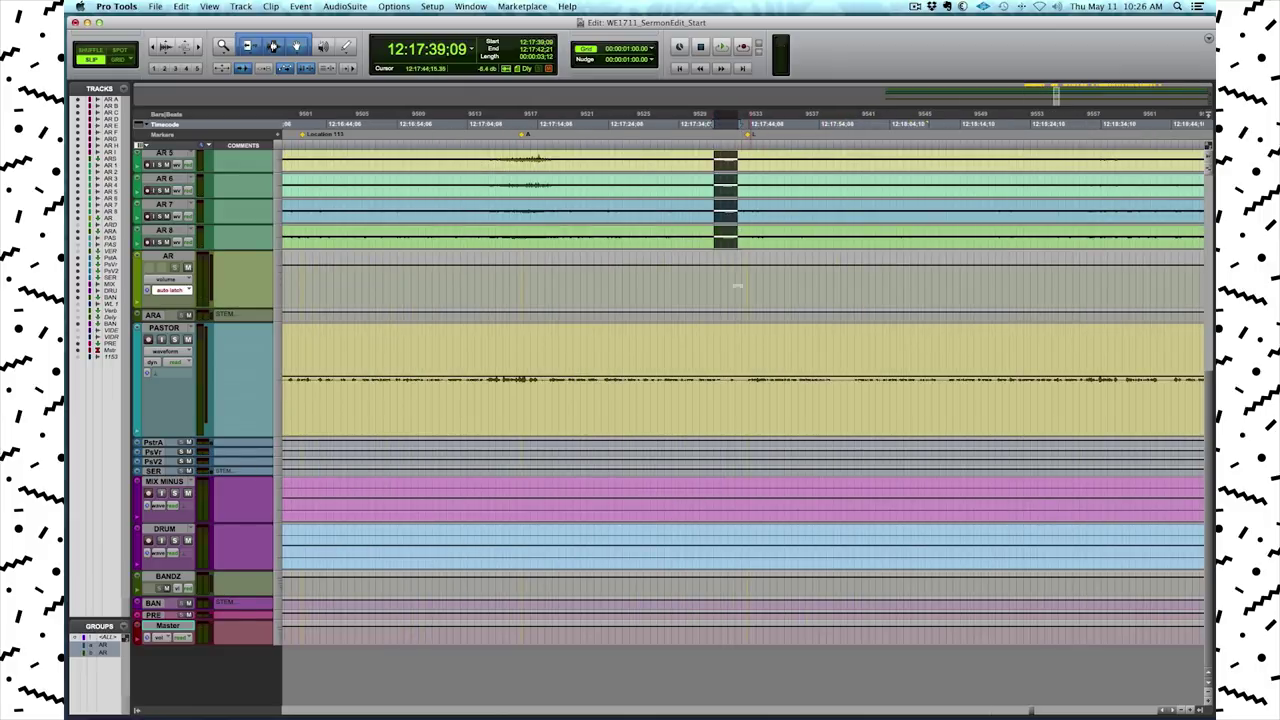
left_click(716, 279)
key("space")
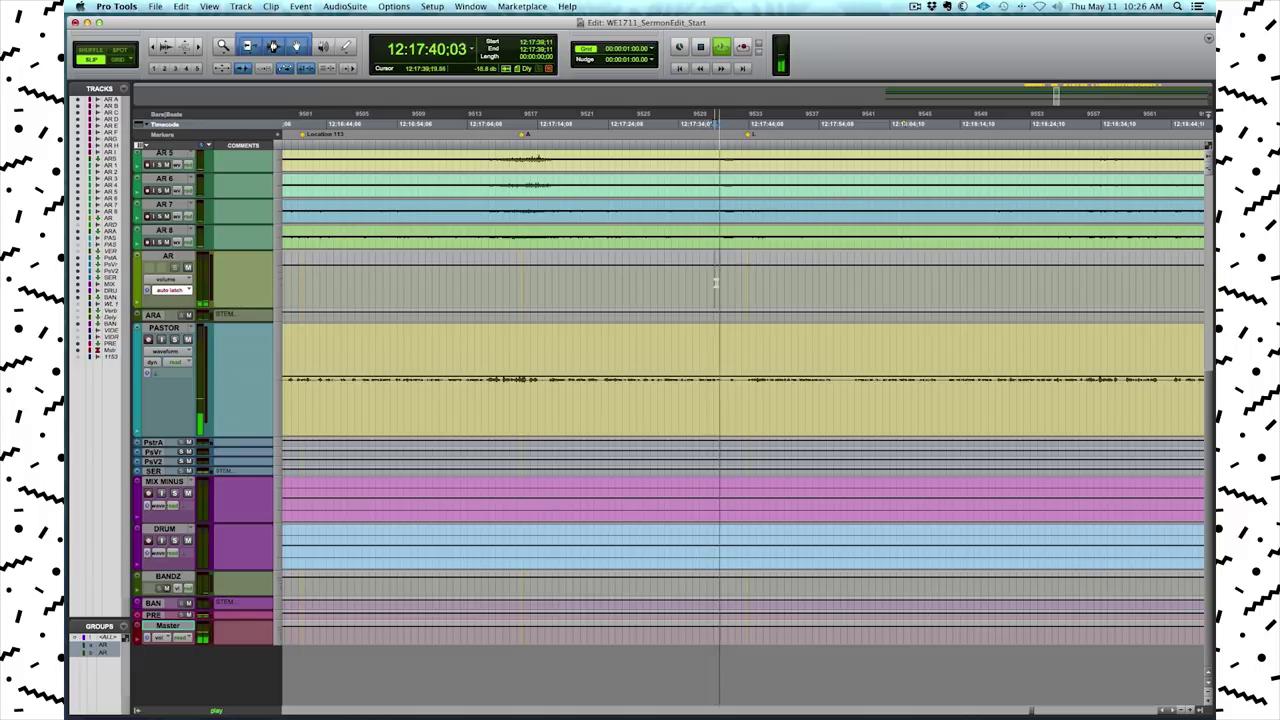
key("space")
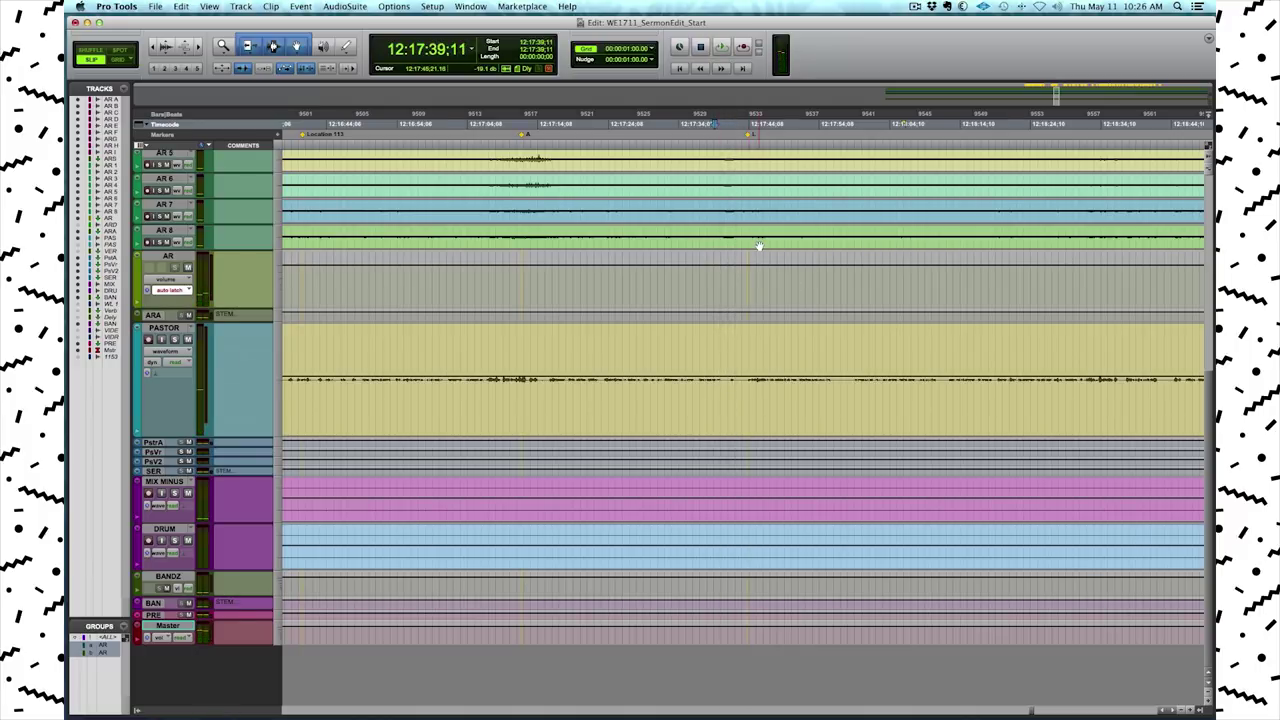
- Select the range from 12:17:02;17 to 12:17:21;19 on the AR track
key("r")
key("r")
key("r")
left_click(632, 288)
left_click_drag(632, 288, 1123, 278)
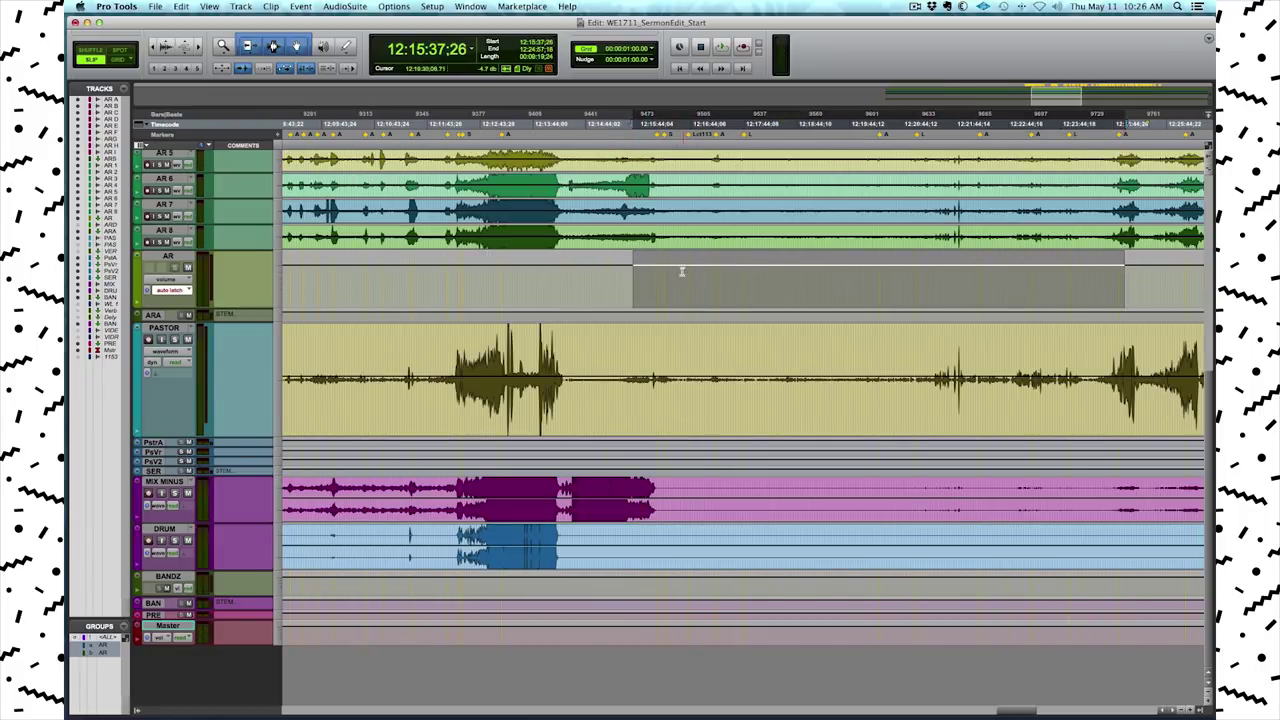
left_click(712, 288)
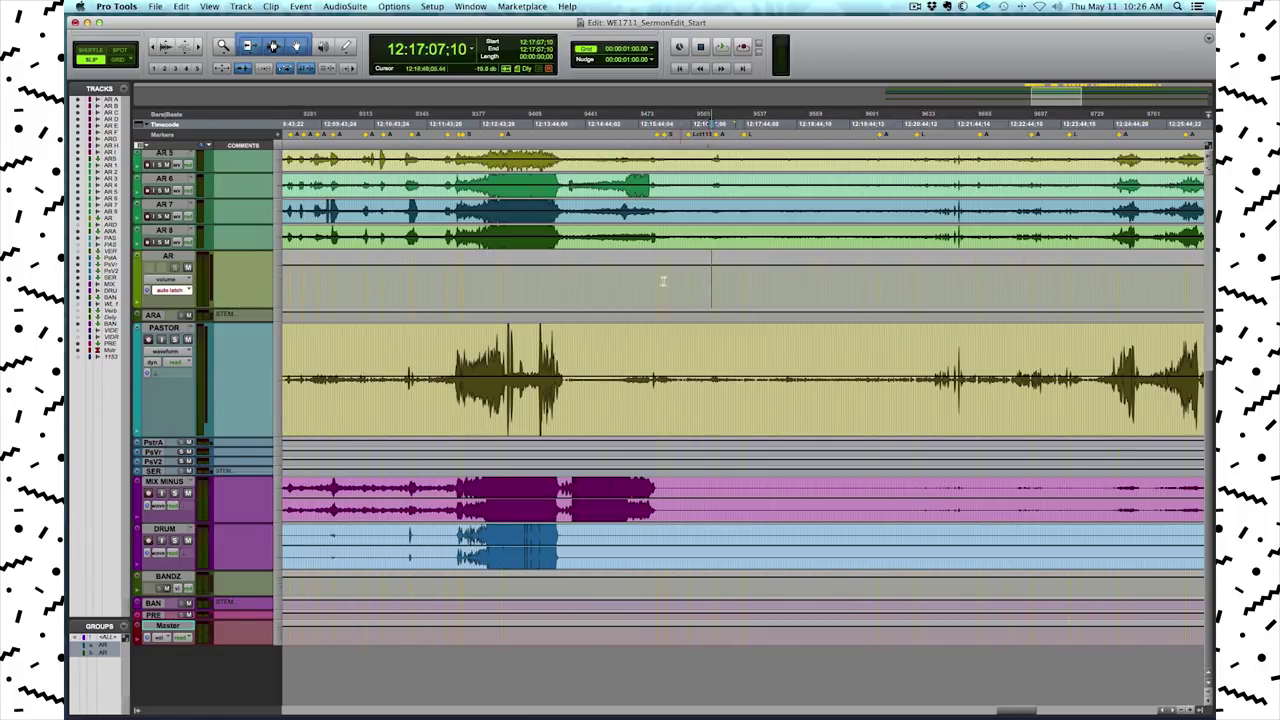
mouse_move(707, 287)
left_mouse_down()
mouse_move(721, 263)
mouse_move(725, 285)
left_mouse_up()
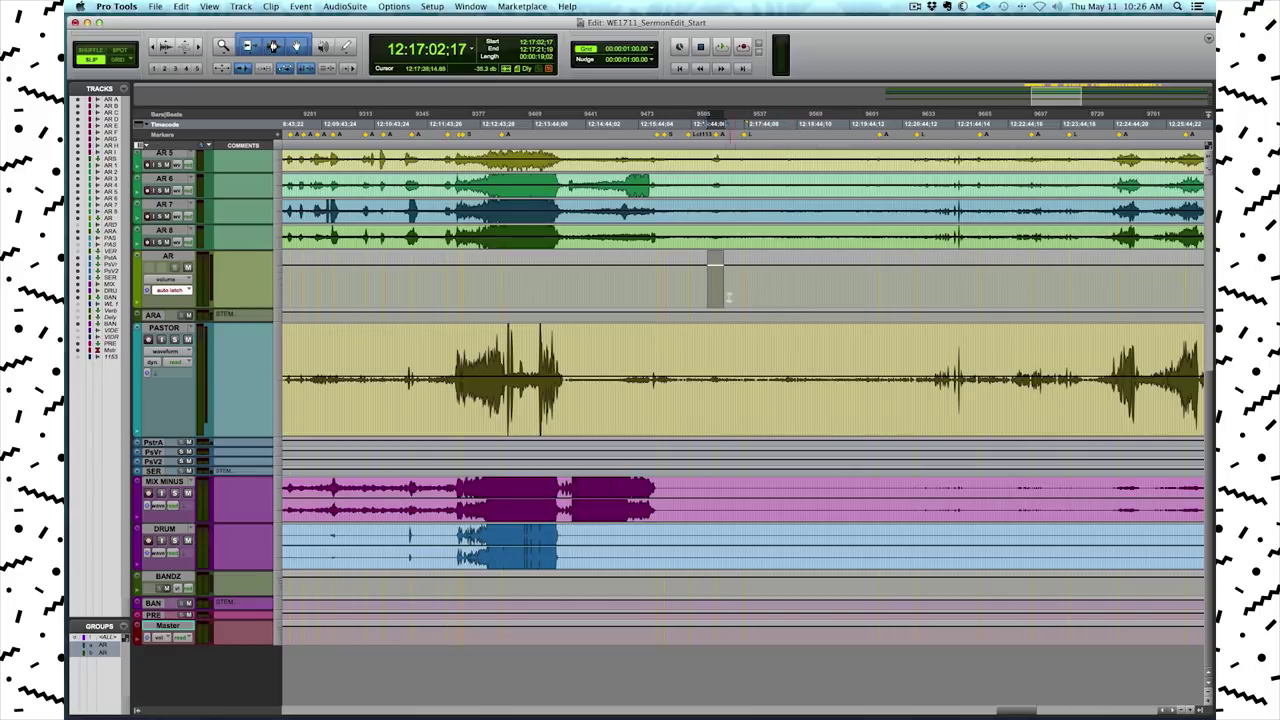
- Review the full length of the recorded clips and select the entire Pastor HH clip on the PASTOR track
left_click(711, 289)
key("r")
key("r")
key("r")
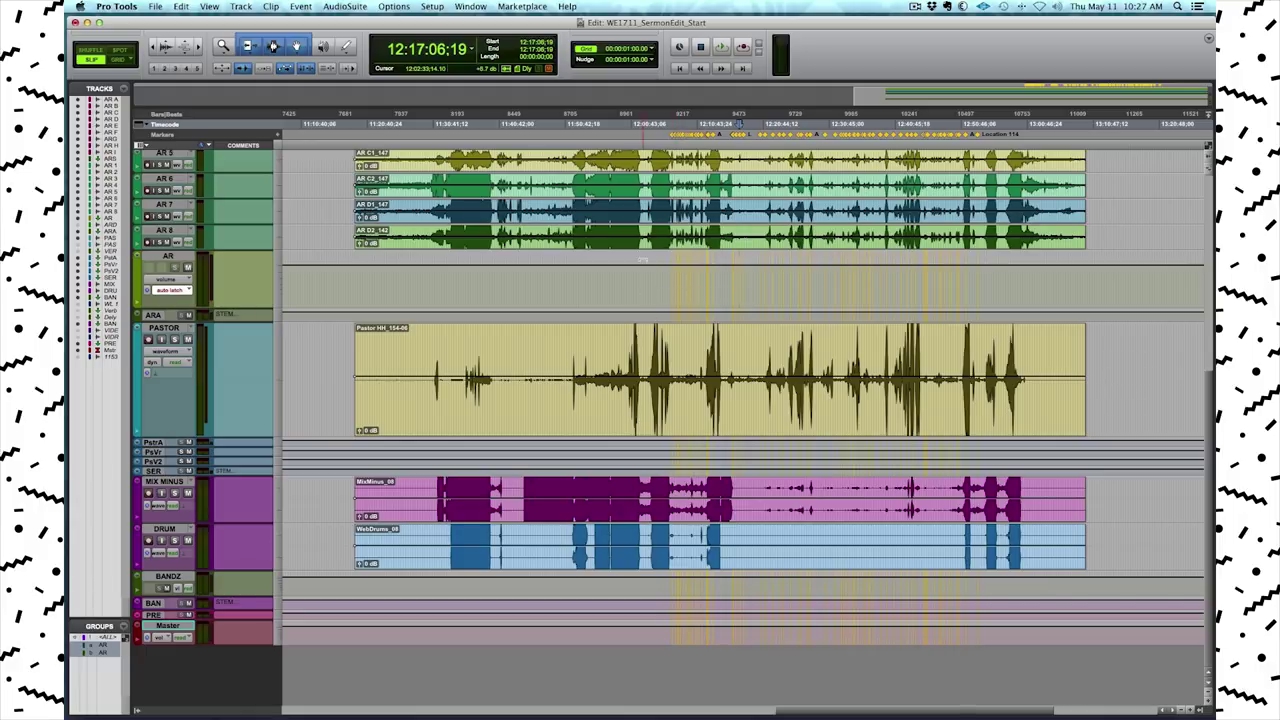
scroll(655, 272, "right", 3)
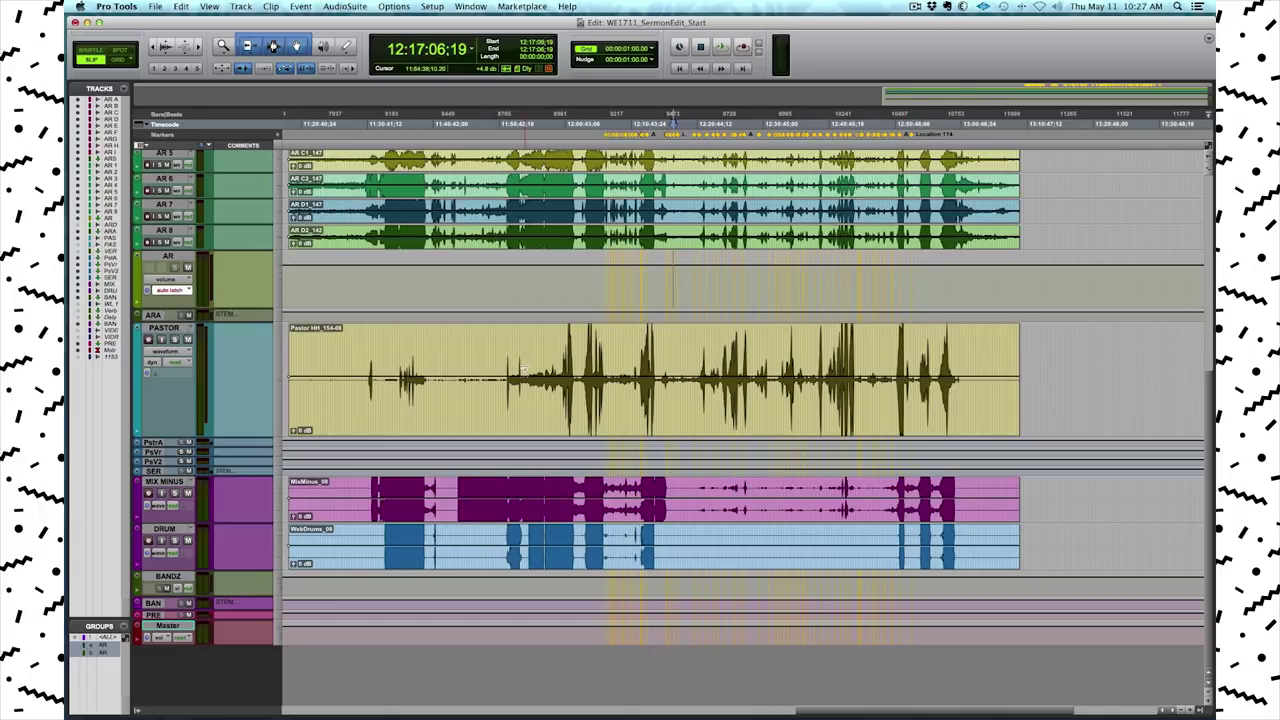
scroll(491, 385, "left", 3)
left_click_drag(558, 363, 498, 378)
left_click_drag(413, 353, 364, 363)
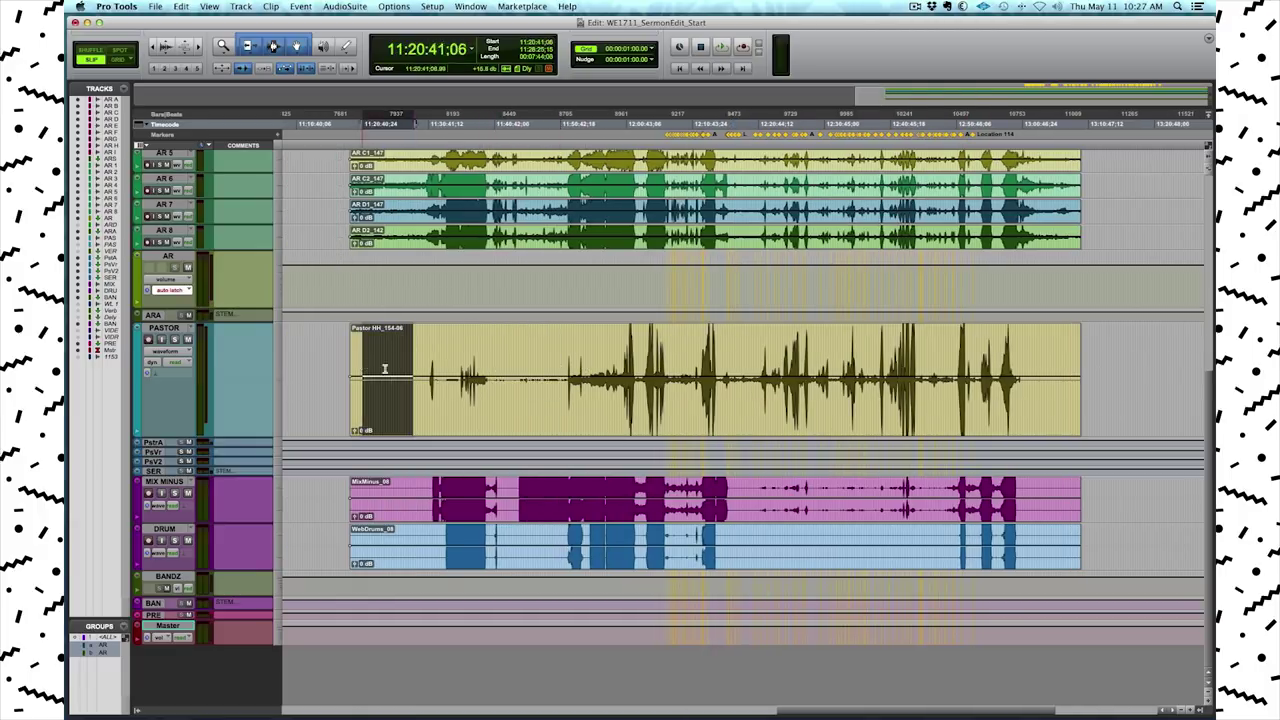
double_click(403, 367)
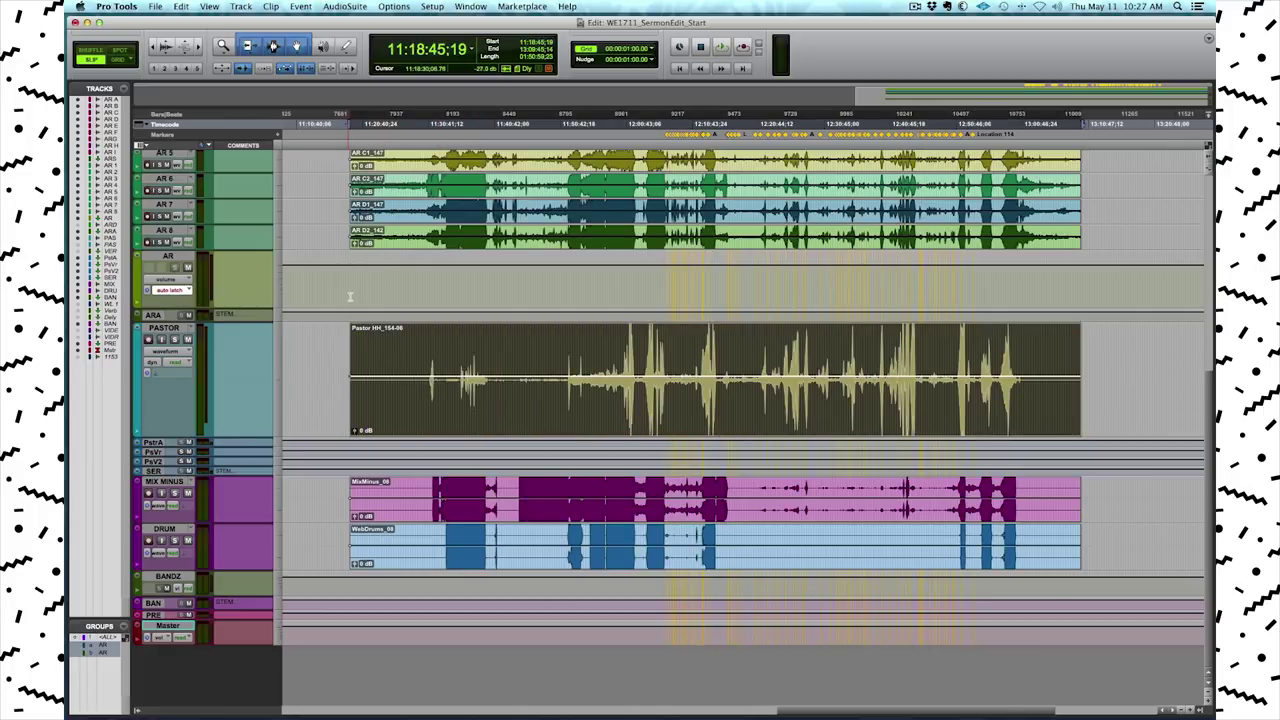
- Delete the section from 12:13:19;08 to just before the sermon on the AR, PASTOR, MIX MINUS and DRUM tracks
left_click(727, 300)
key("t")
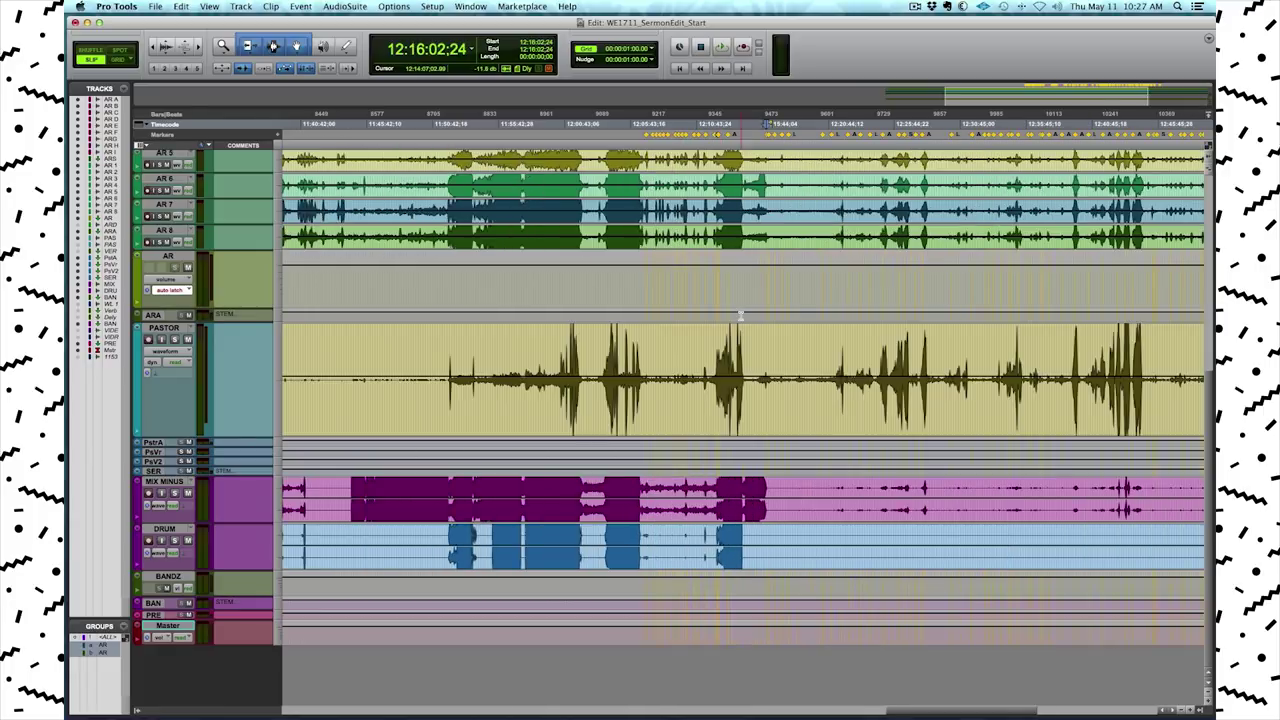
key("r")
key("r")
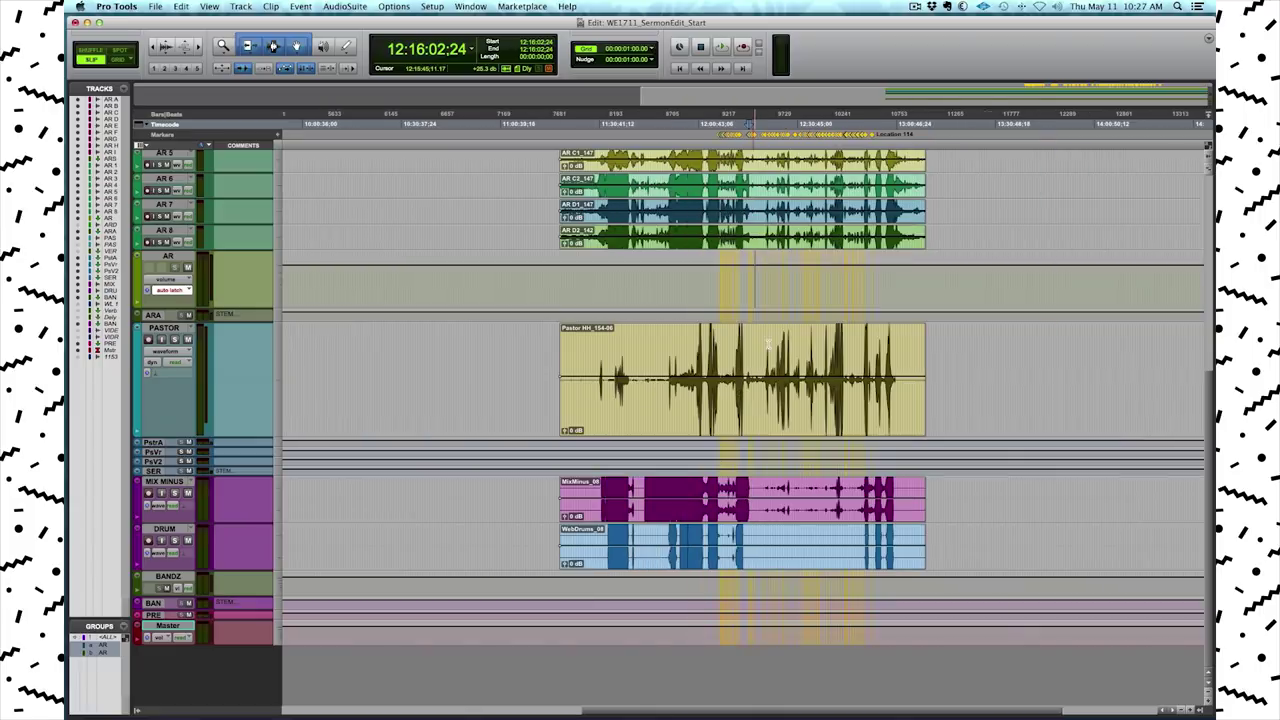
left_click(732, 304)
key("t")
key("t")
key("t")
key("t")
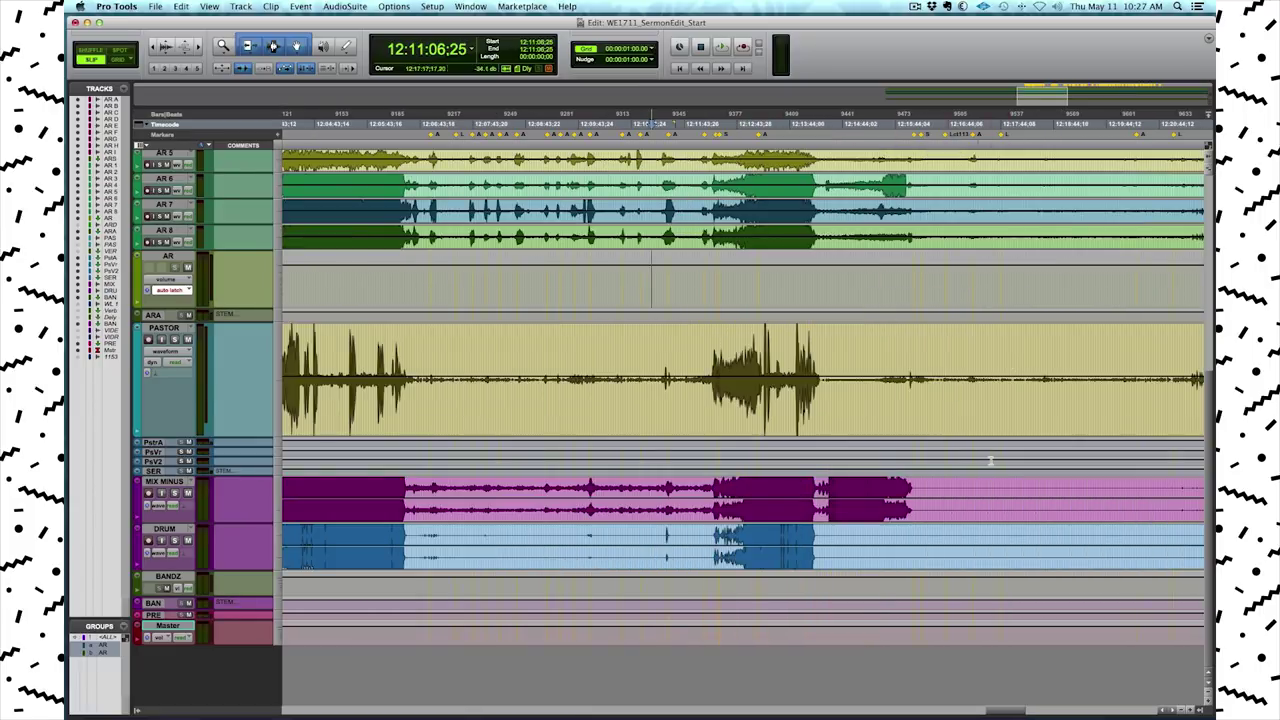
left_click_drag(937, 505, 768, 398)
key("Delete")
- Delete the remaining pre-sermon clips before 12:13:19;08 on the AR, PASTOR, MIX MINUS and DRUM tracks
scroll(770, 430, "down", 8)
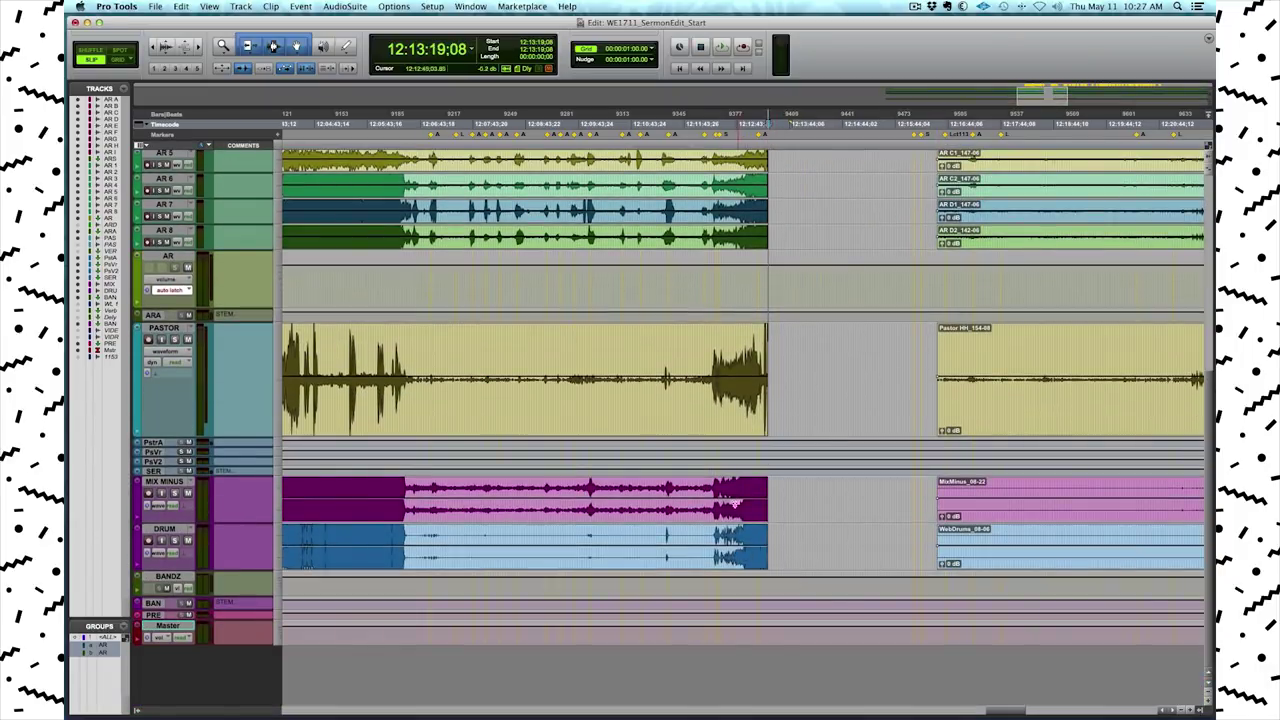
key("Delete")
left_click(728, 510)
key("Delete")
left_click(738, 406)
key("Delete")
left_click(733, 244)
key("Delete")
scroll(822, 425, "right", 10)
scroll(821, 432, "left", 10)
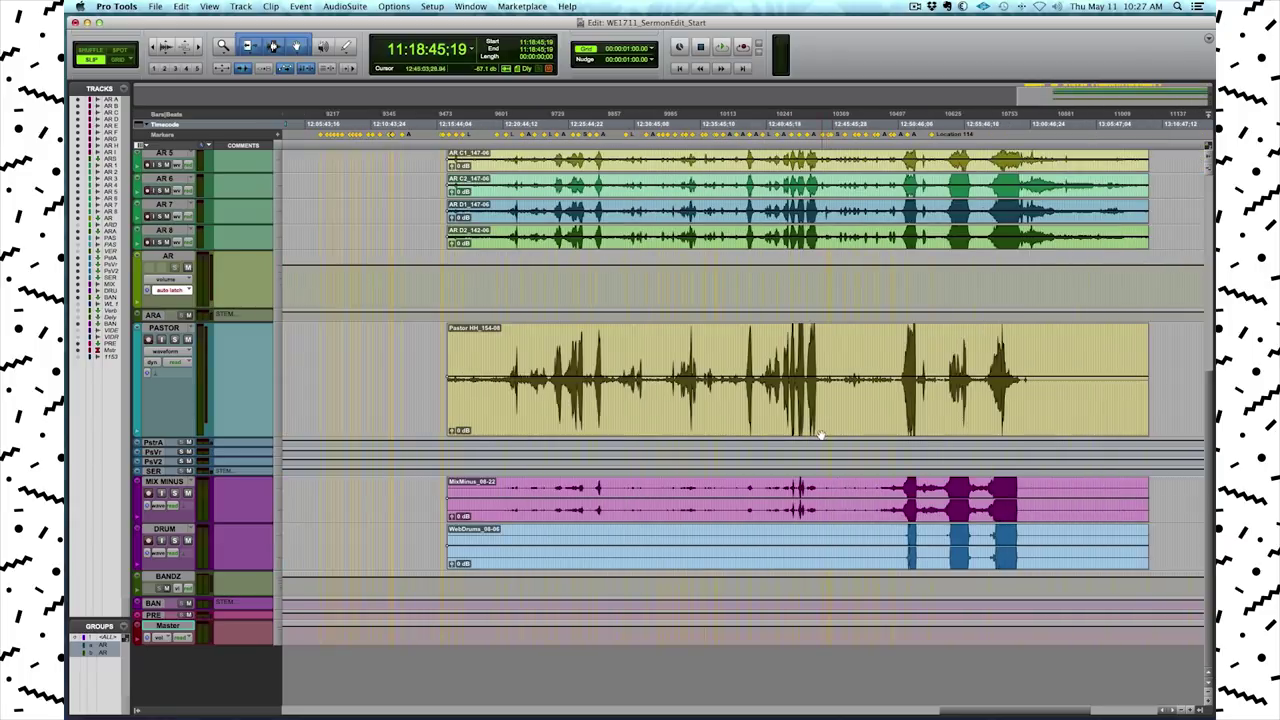
- Delete everything from 12:52:15;11 to 13:11:11;10 on the AR, PASTOR, MIX MINUS and DRUM tracks
left_click_drag(1166, 550, 918, 205)
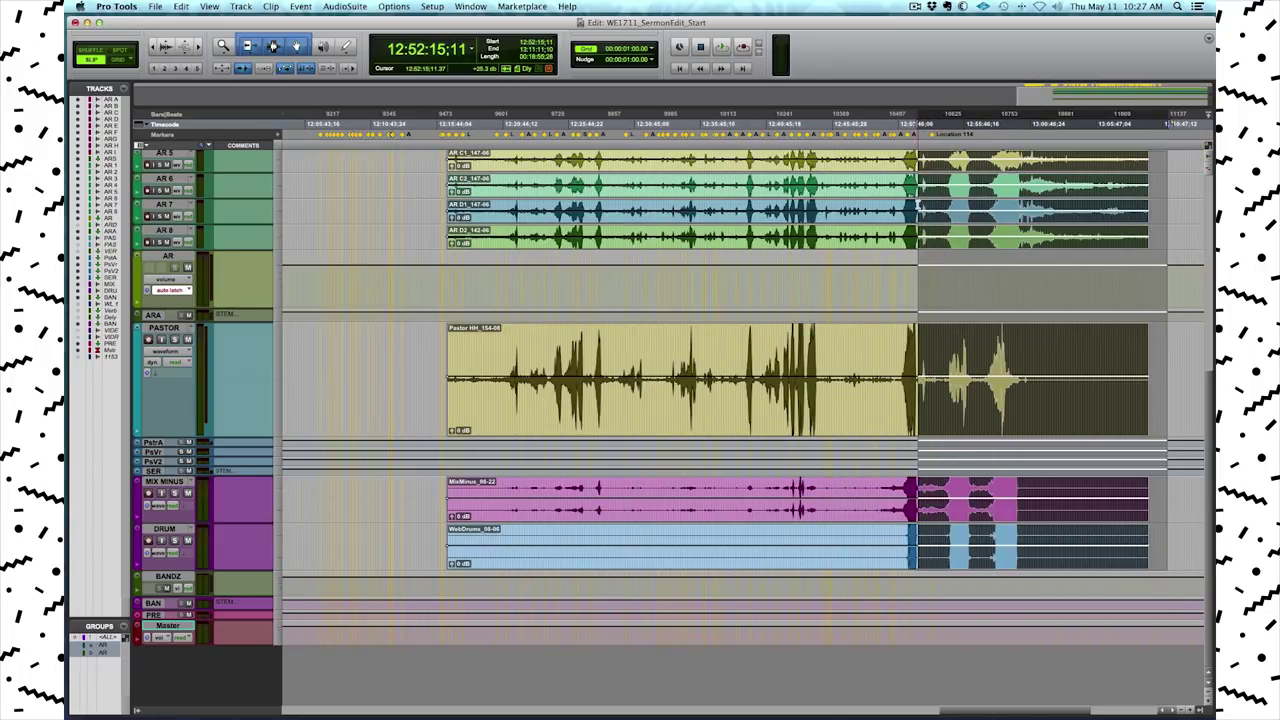
key("Delete")
scroll(749, 522, "left", 3)
scroll(749, 522, "right", 5)
scroll(752, 524, "left", 5)
scroll(755, 526, "up", 5)
scroll(755, 526, "down", 4)
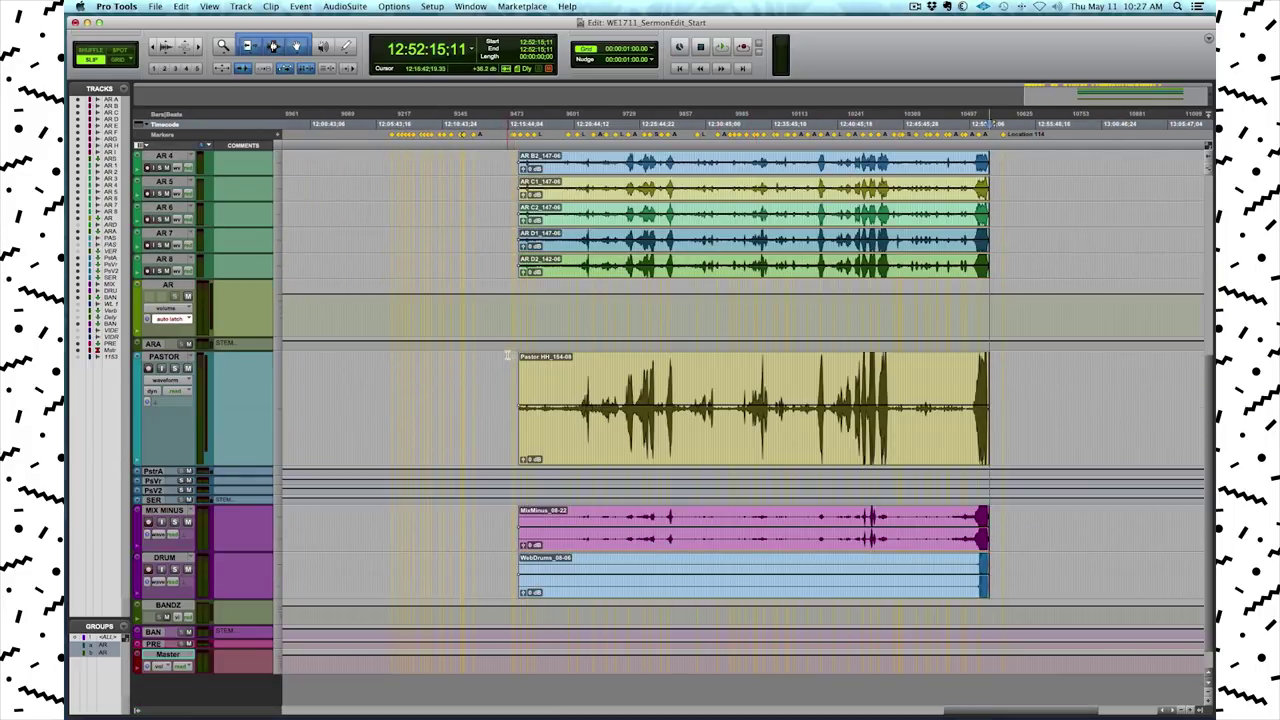
- Examine how the trimmed sermon clips line up with the markers, zooming around 12:21:02;04 and 12:16:50;27
scroll(539, 337, "left", 2)
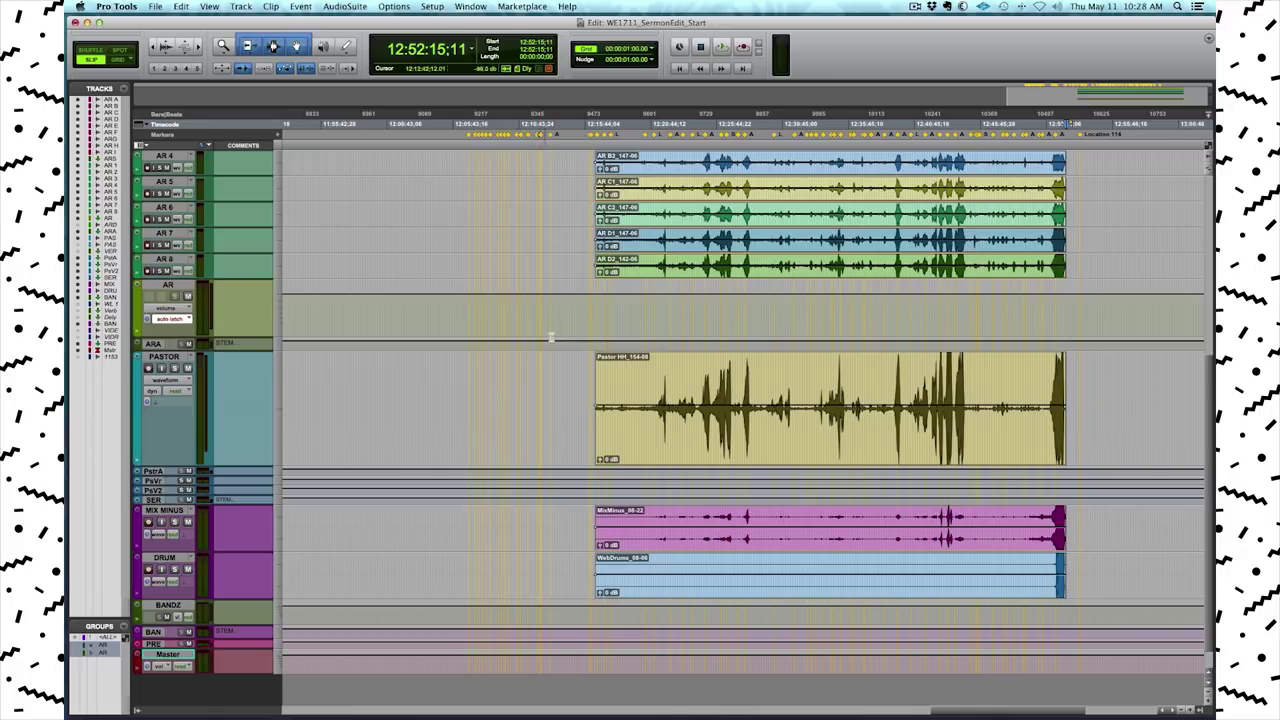
left_click(655, 319)
key("t")
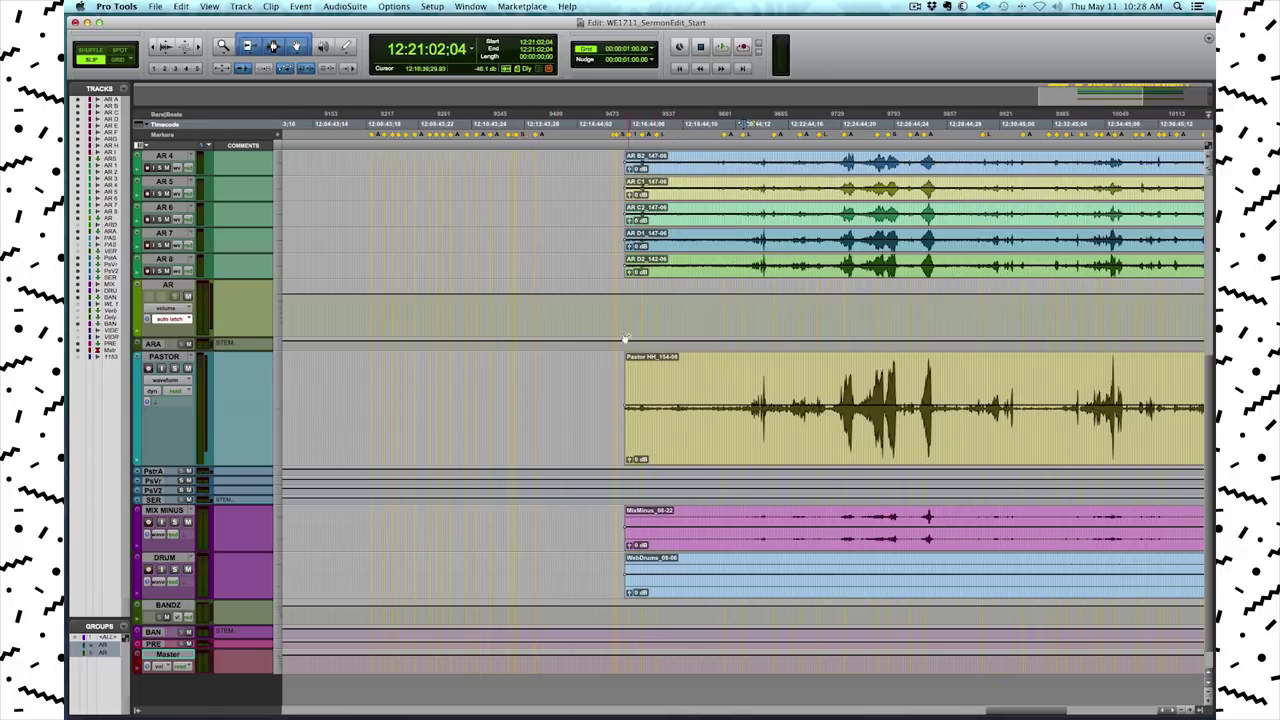
key("r")
key("r")
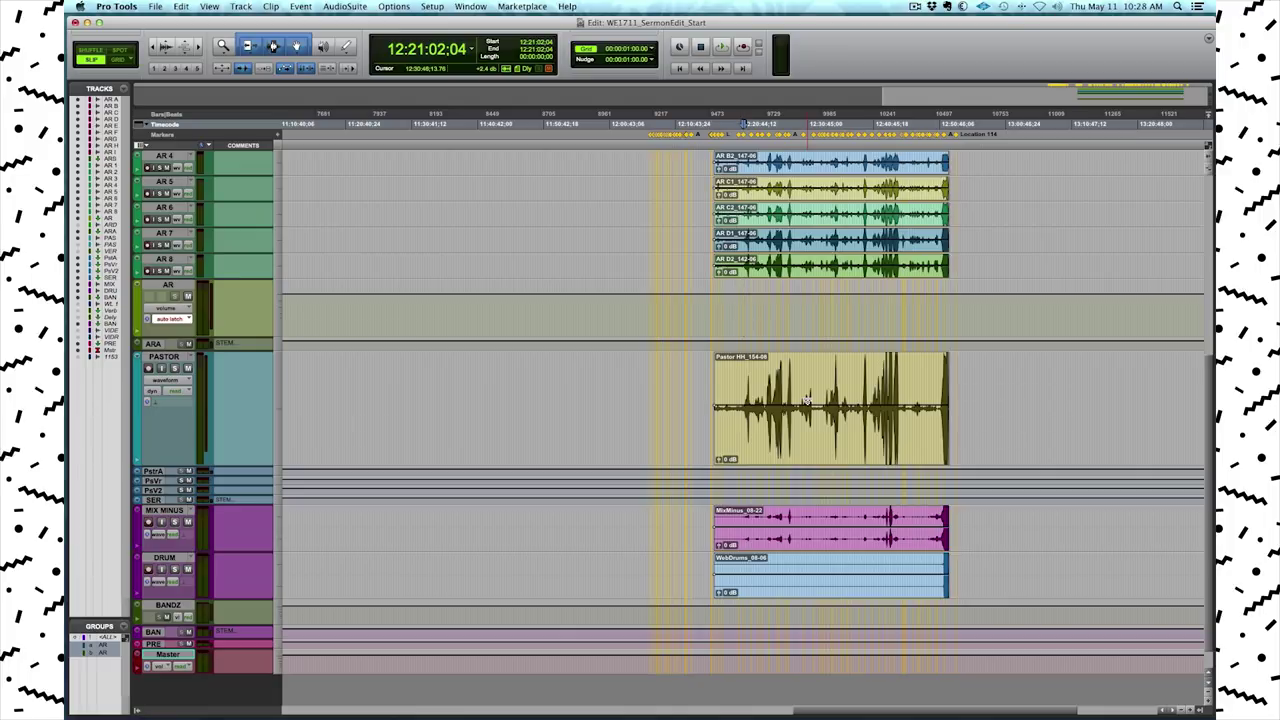
left_click(716, 291)
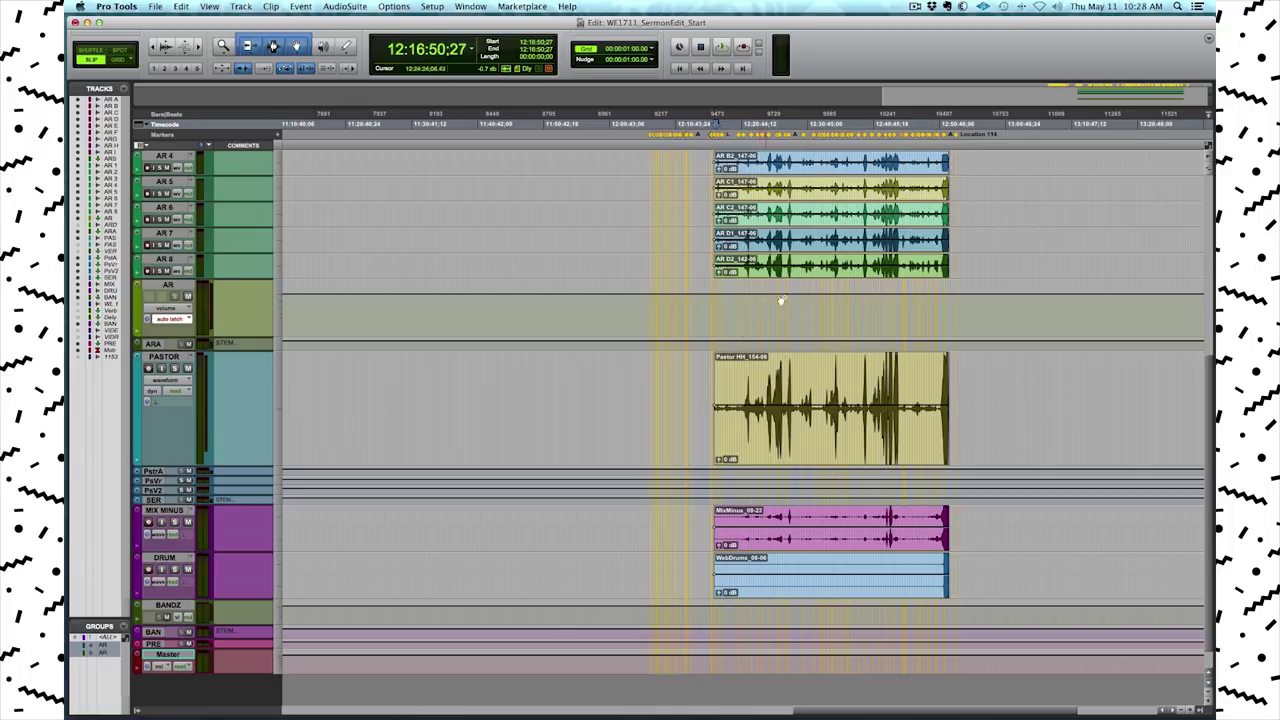
key("t")
key("t")
key("t")
scroll(754, 321, "right", 5)
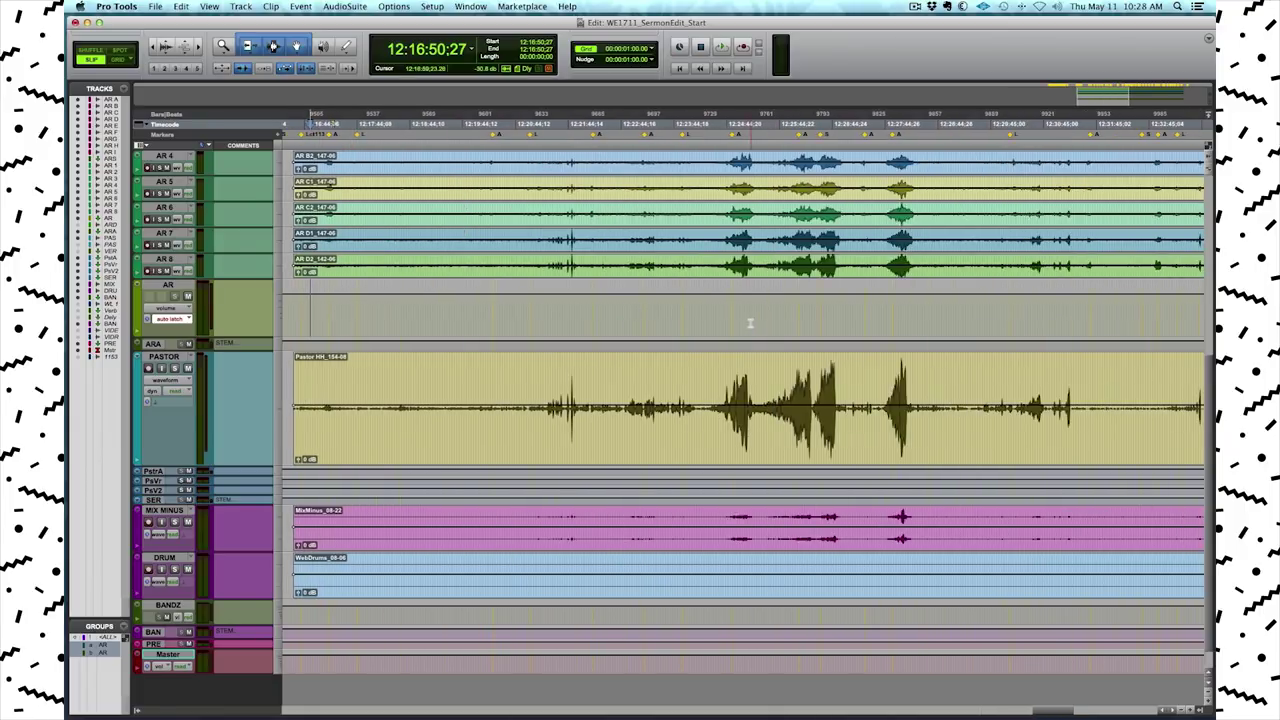
key("r")
key("r")
scroll(733, 440, "right", 3)
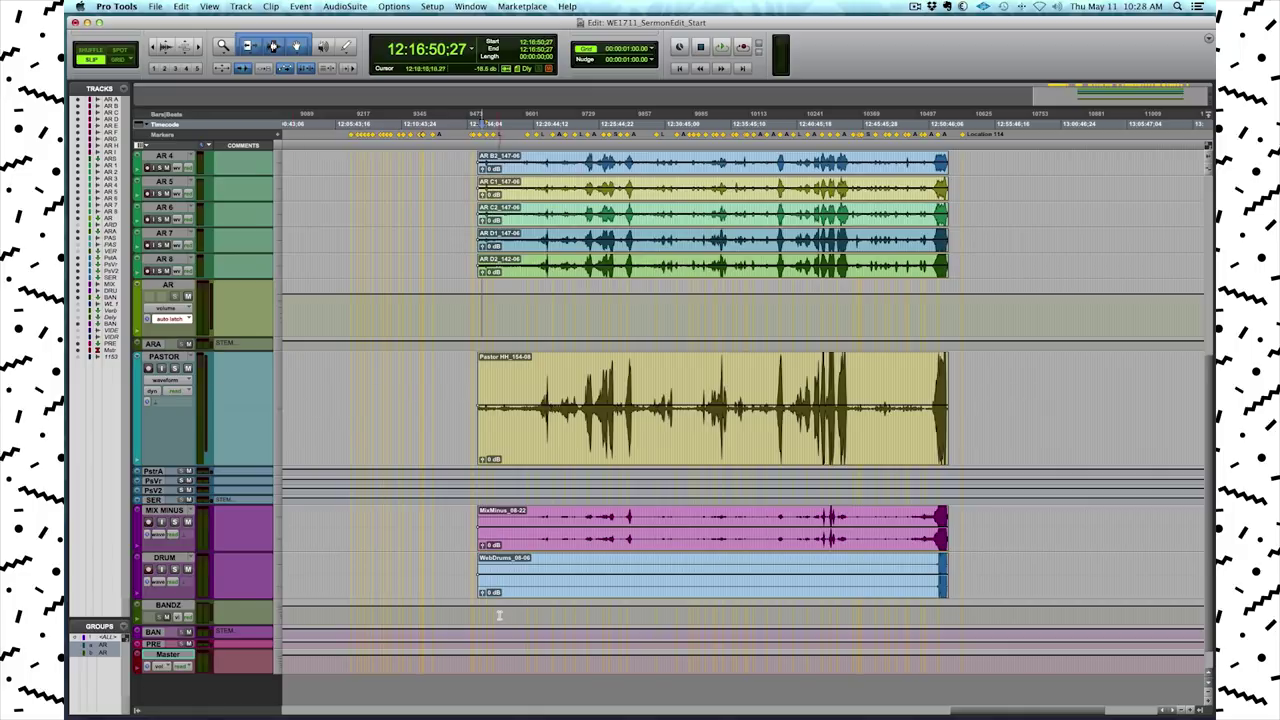
- Select the MIX MINUS and DRUM tracks together and enlarge their track height for editing
scroll(540, 588, "down", 1)
left_click(462, 520)
key("t")
key("t")
left_click(166, 485)
left_click(172, 531, "shift")
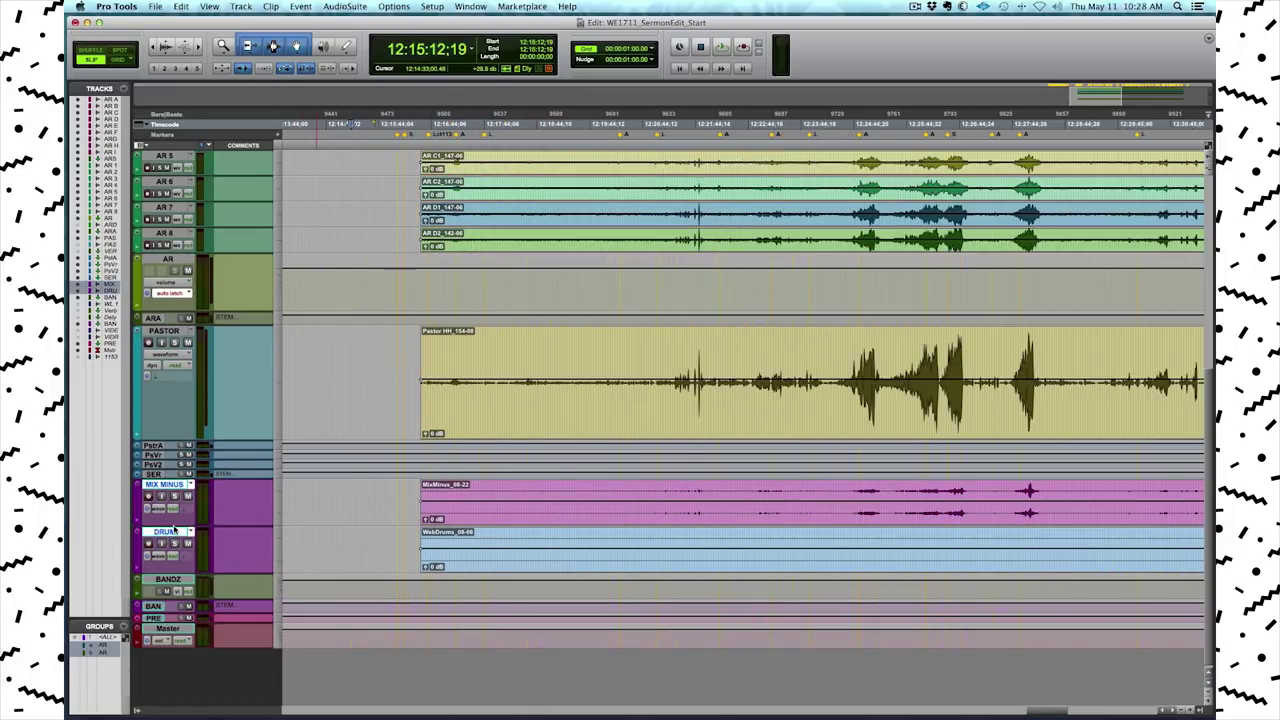
left_click_drag(168, 571, 164, 640)
scroll(497, 570, "down", 4)
scroll(497, 570, "right", 4)
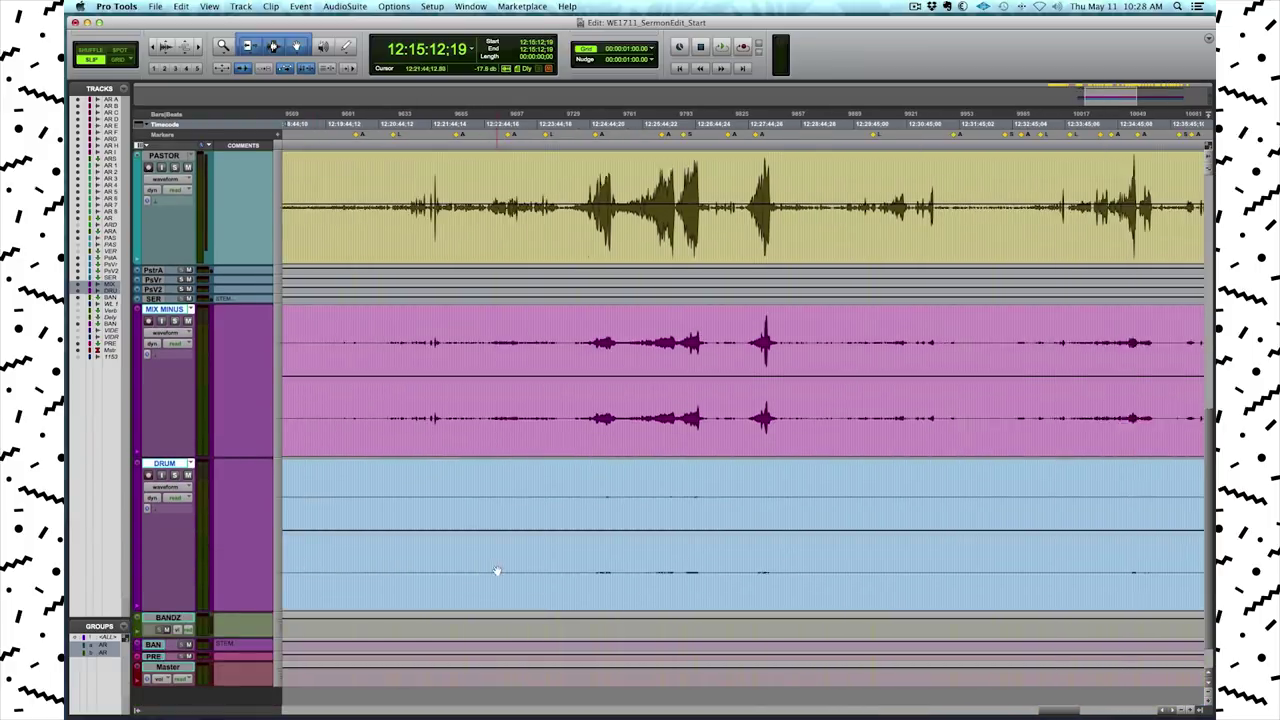
scroll(452, 534, "left", 3)
- Solo the MIX MINUS and DRUM tracks and audition them from 12:19:38;05 and 12:17:14;04
left_click(174, 281)
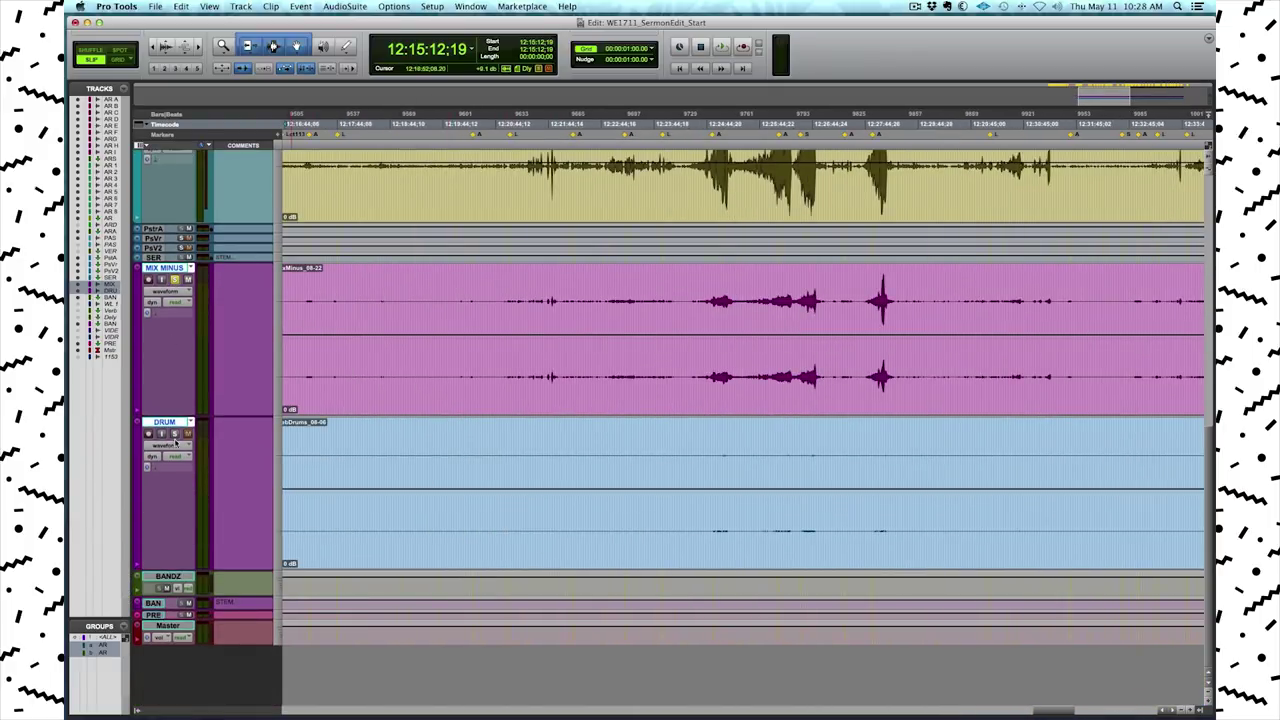
left_click(175, 434)
left_click(438, 447)
key("space")
scroll(480, 462, "left", 2)
scroll(479, 462, "left", 3)
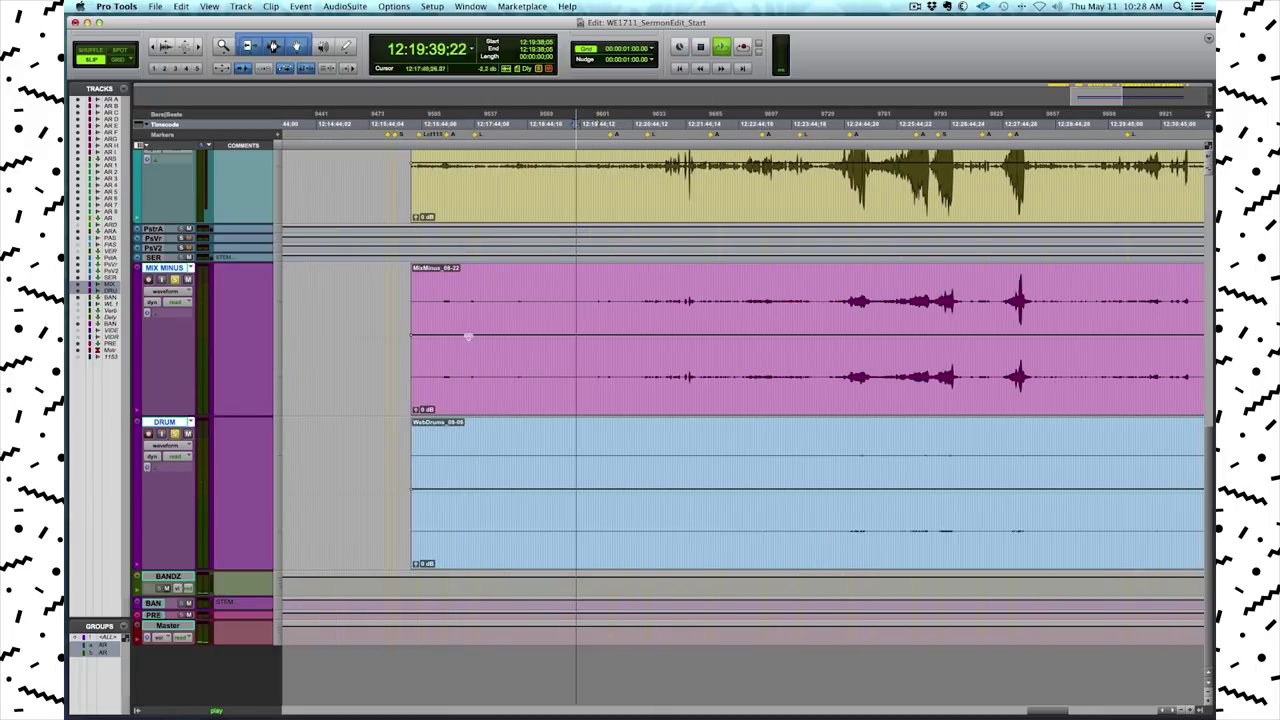
left_click(448, 289)
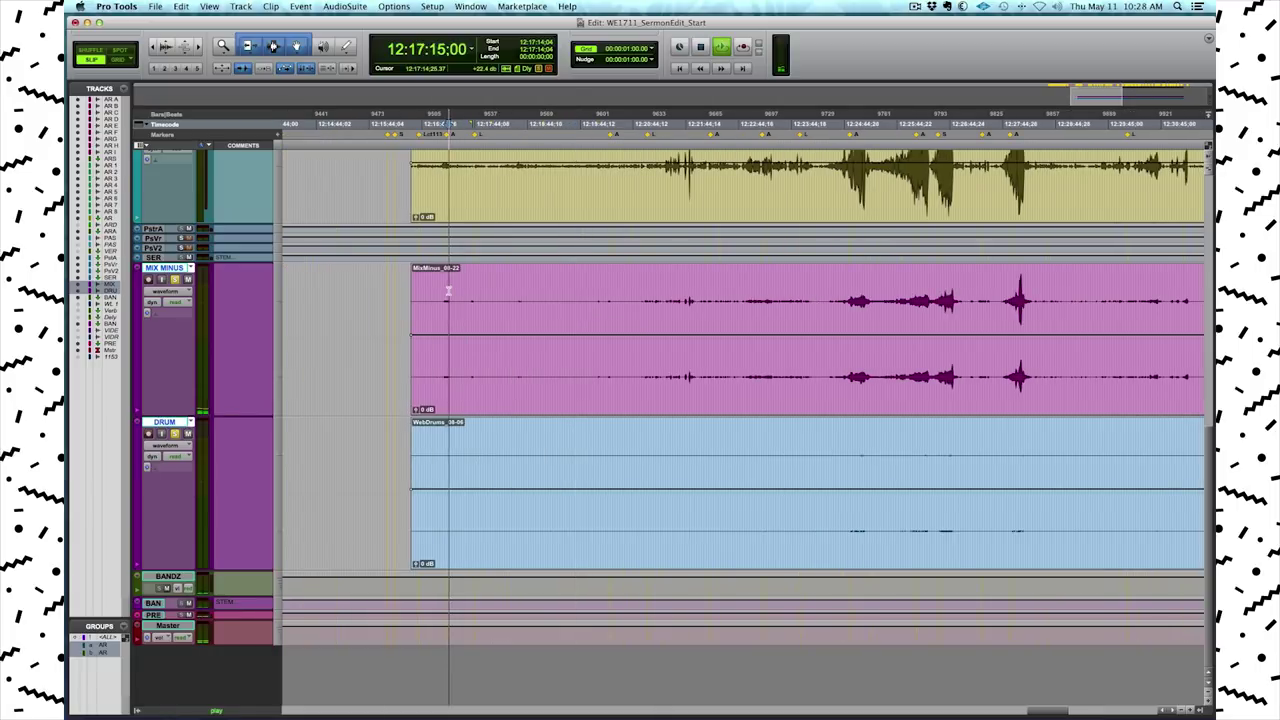
key("space")
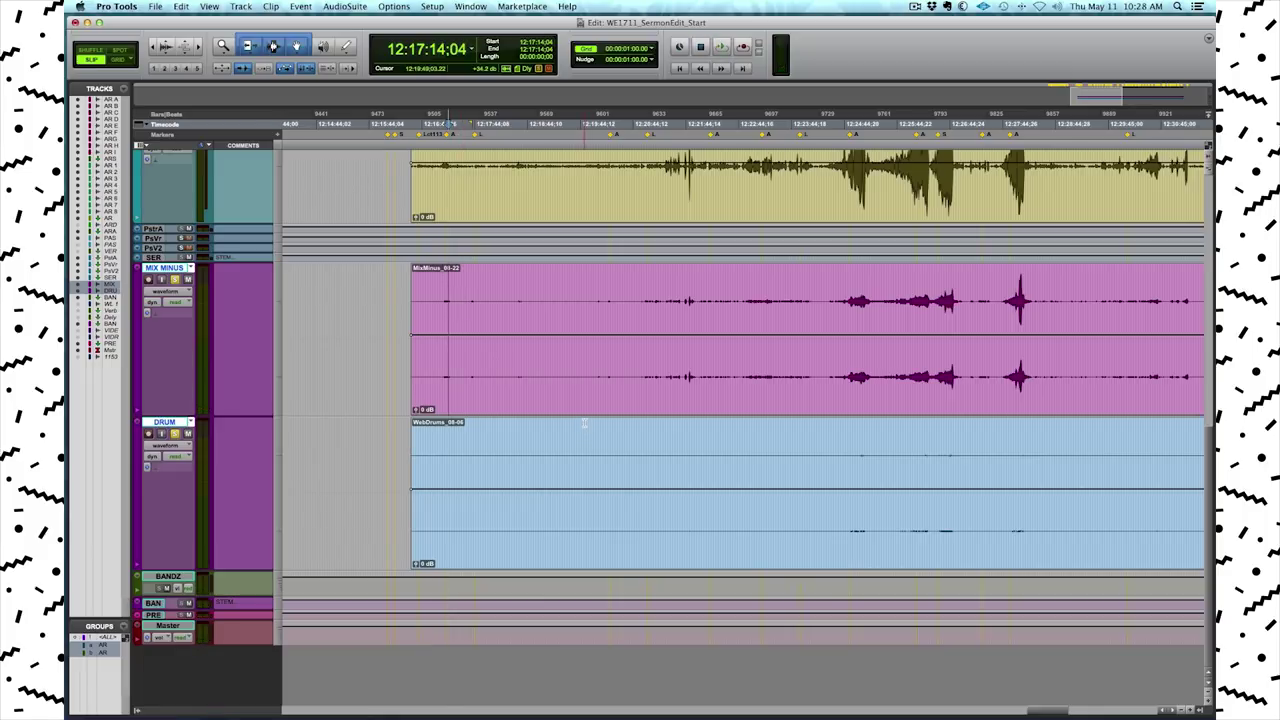
- Delete the quiet opening of the MIX MINUS and DRUM clips from 12:15:59;20, and audition the first peak from 12:21:47;20
left_click_drag(440, 385, 671, 562)
key("Delete")
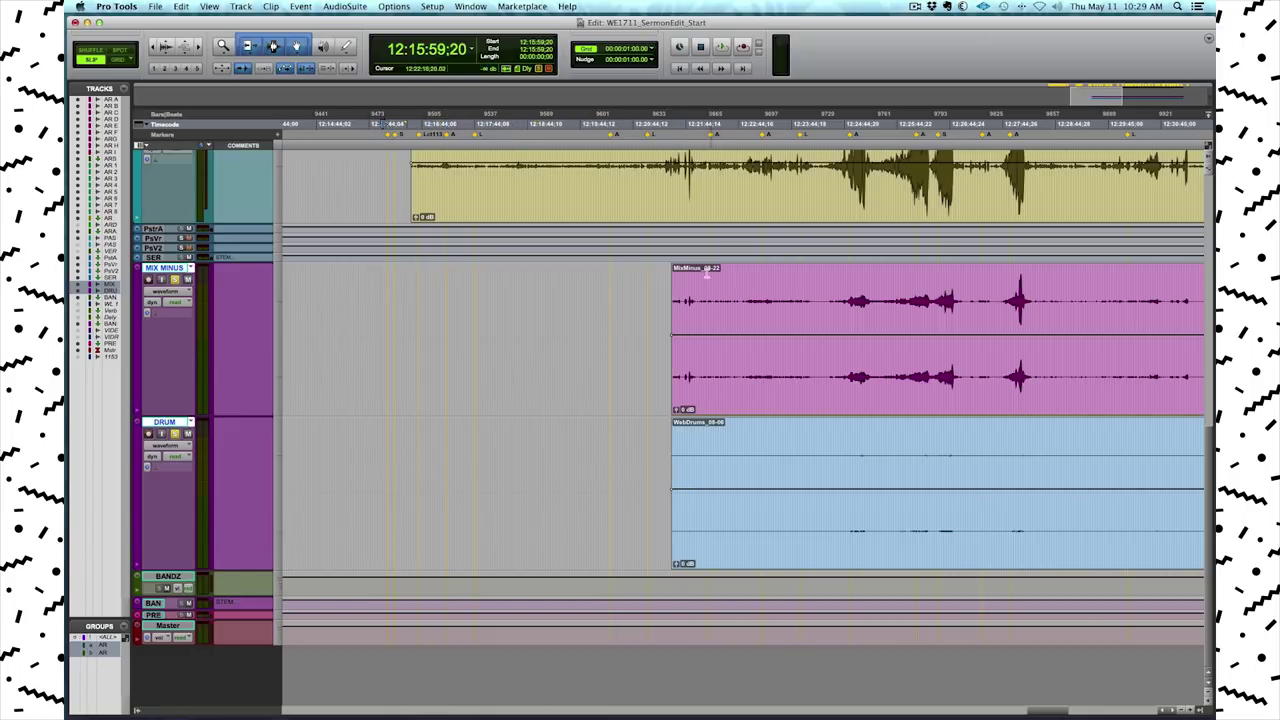
key("t")
key("t")
key("t")
key("t")
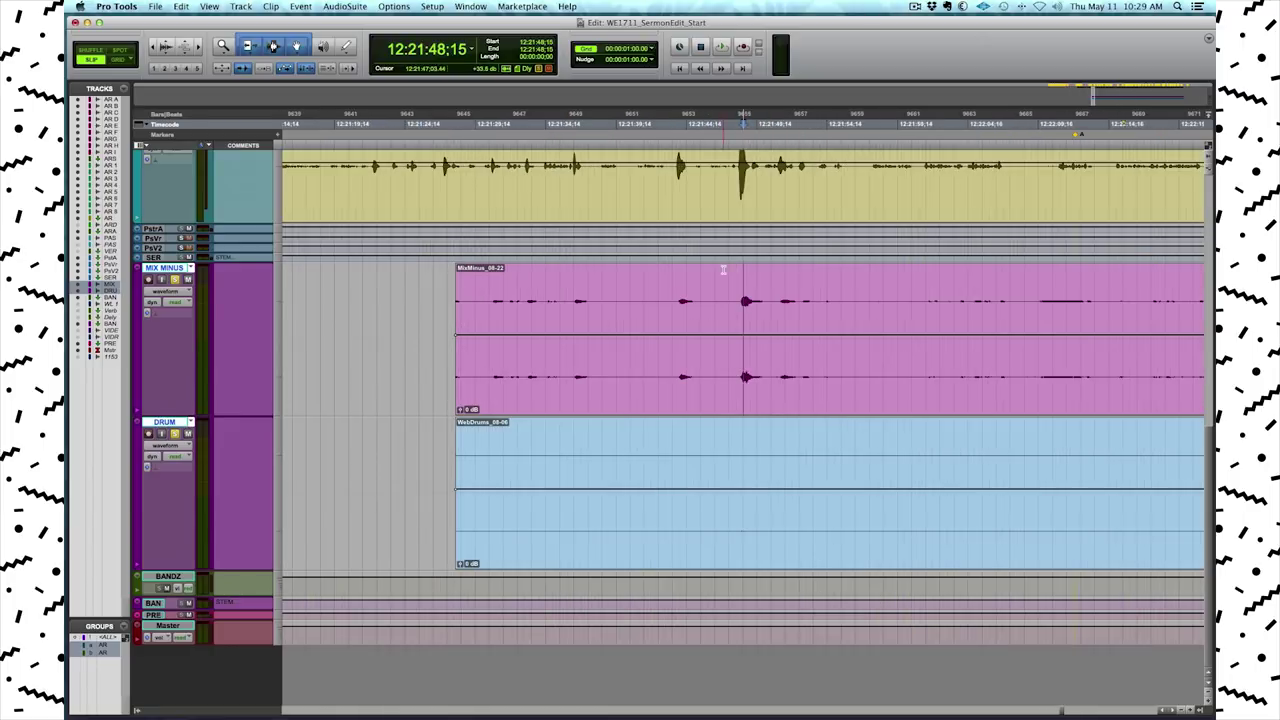
left_click(731, 277)
key("space")
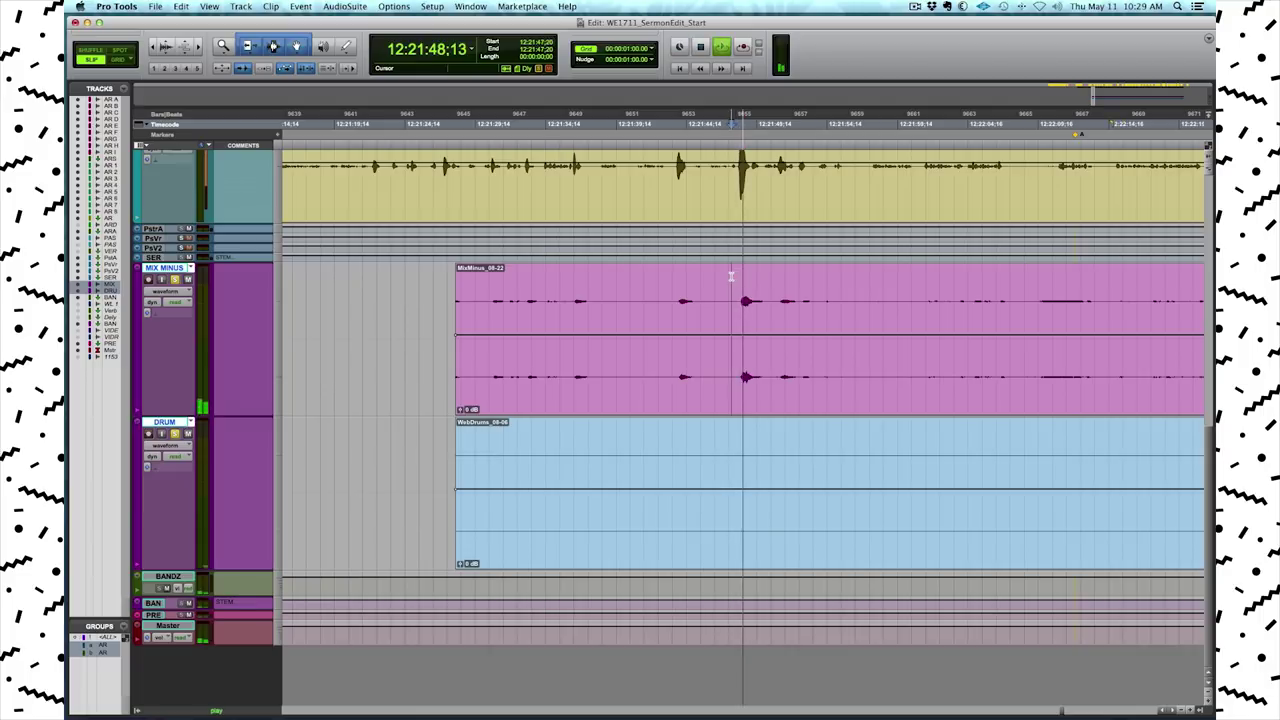
key("space")
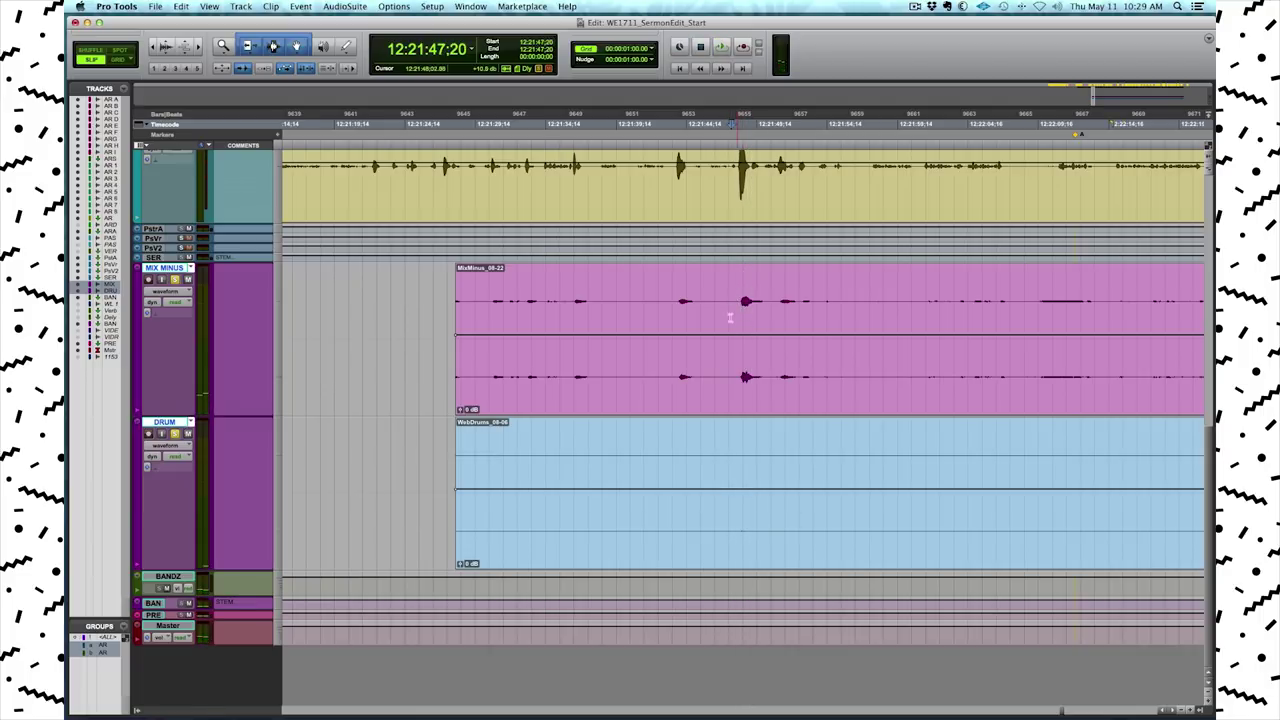
- Delete the MIX MINUS and DRUM audio from 12:21:23;08 to past the auditioned peak
key("r")
left_click_drag(566, 314, 1055, 515)
key("Delete")
- Delete the silent part of the DRUM clip from 12:19:15;20 to 12:49:50;19
key("r")
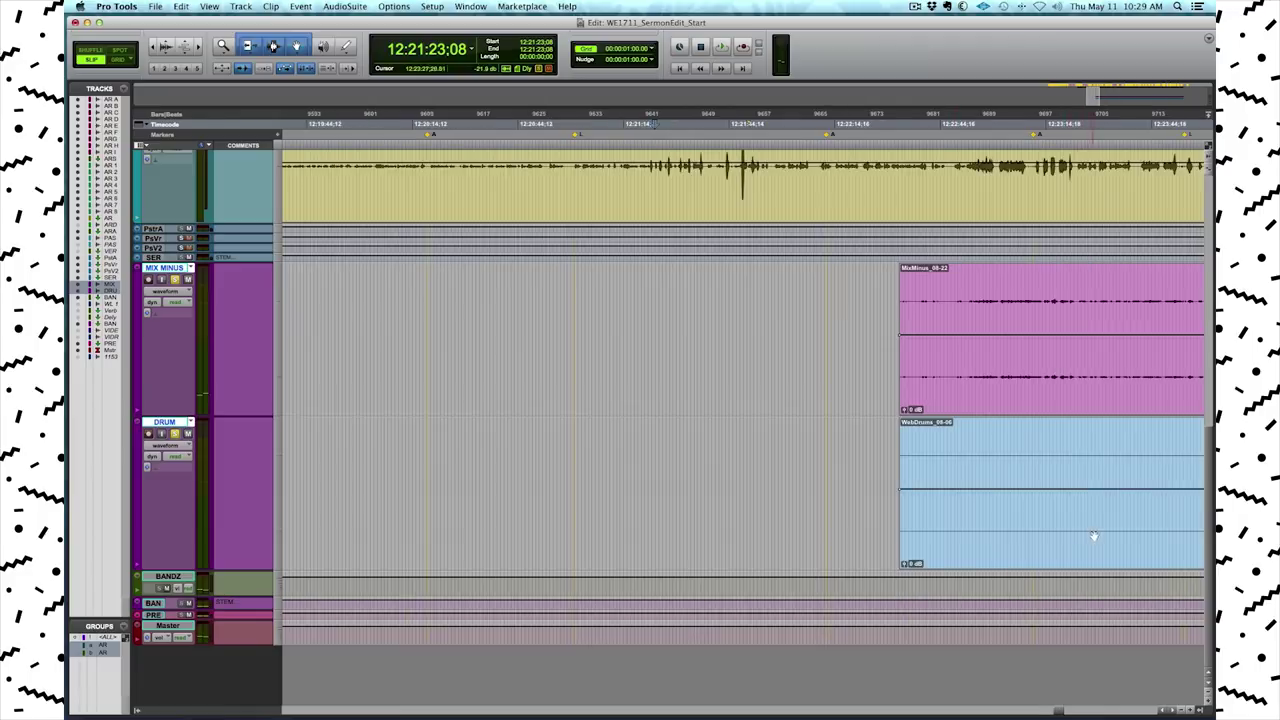
key("r")
key("r")
key("r")
key("r")
left_click_drag(710, 474, 1115, 485)
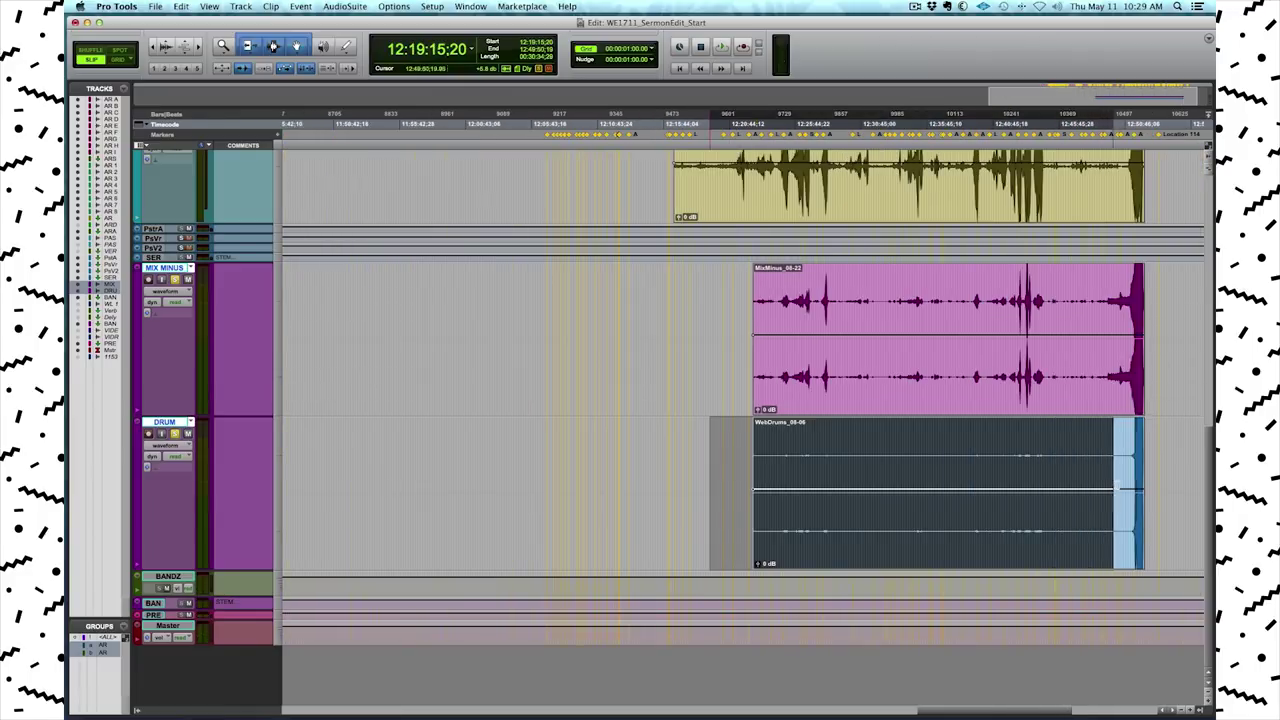
key("Delete")
- Audition the MIX MINUS waveform swell from 12:27:59;17 at close zoom
left_click(826, 440)
key("t")
key("t")
key("t")
key("t")
left_click(734, 438)
key("space")
key("t")
key("t")
key("t")
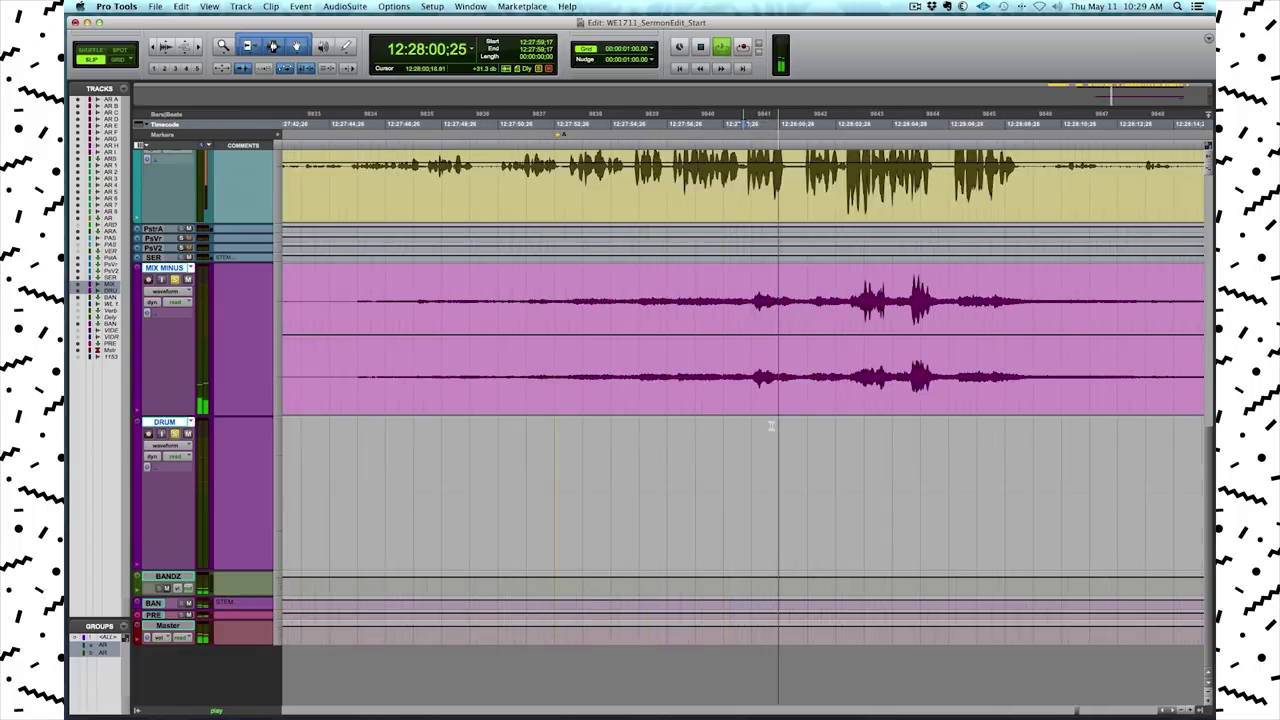
key("t")
key("space")
- Check the quiet gap between the two MIX MINUS peaks from 12:28:04;23 and audition the audio from 12:28:02;06
left_click_drag(964, 282, 1040, 282)
left_click(1073, 282)
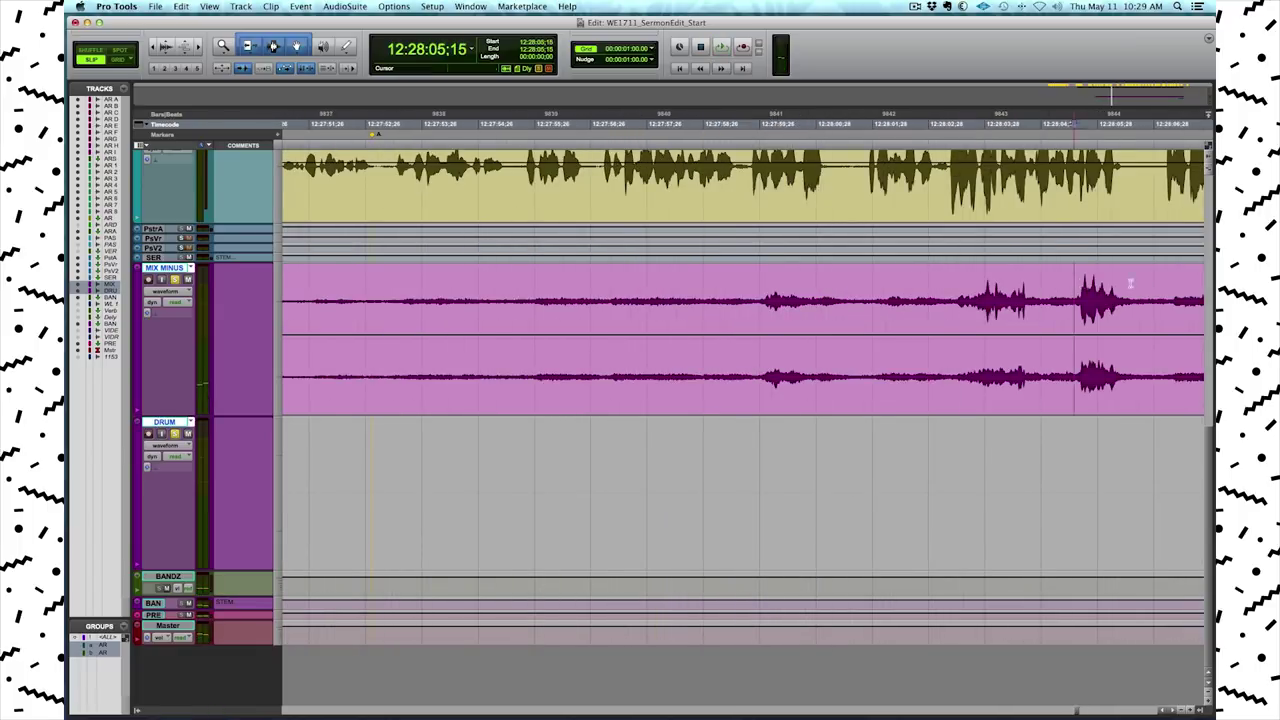
left_click_drag(1131, 283, 1142, 284)
left_click_drag(1032, 282, 1063, 313)
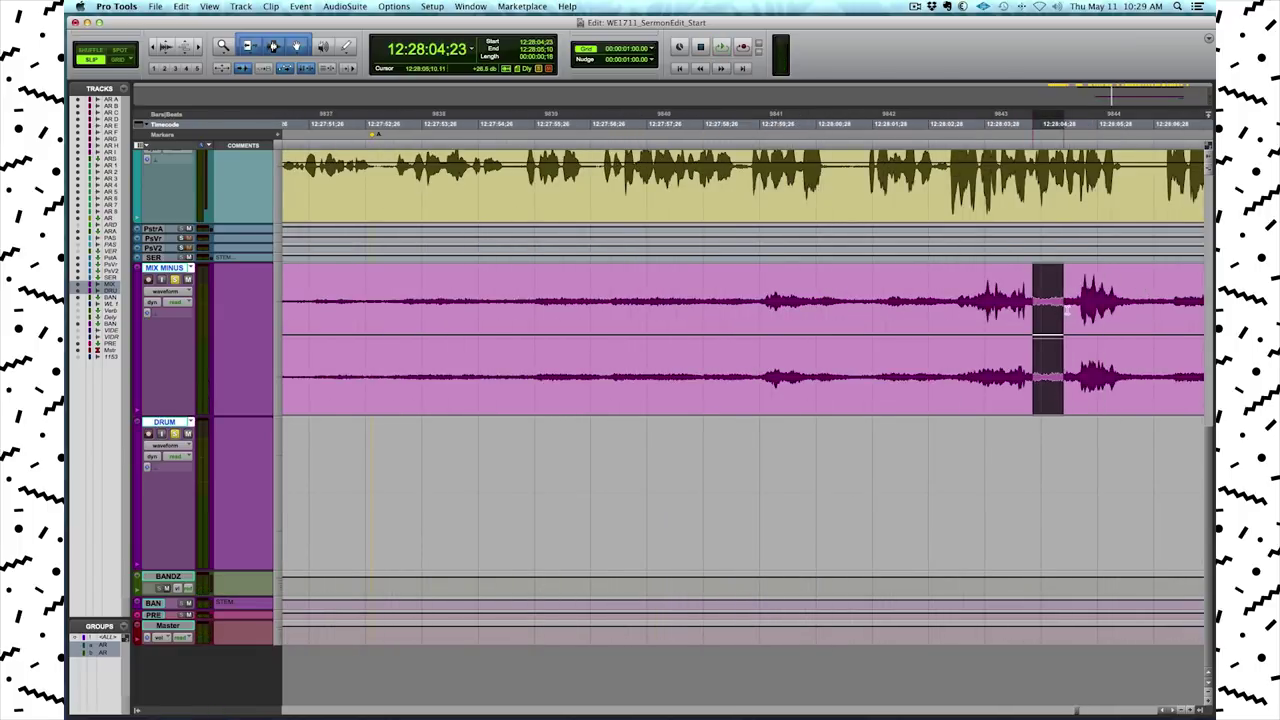
left_click(889, 286)
key("space")
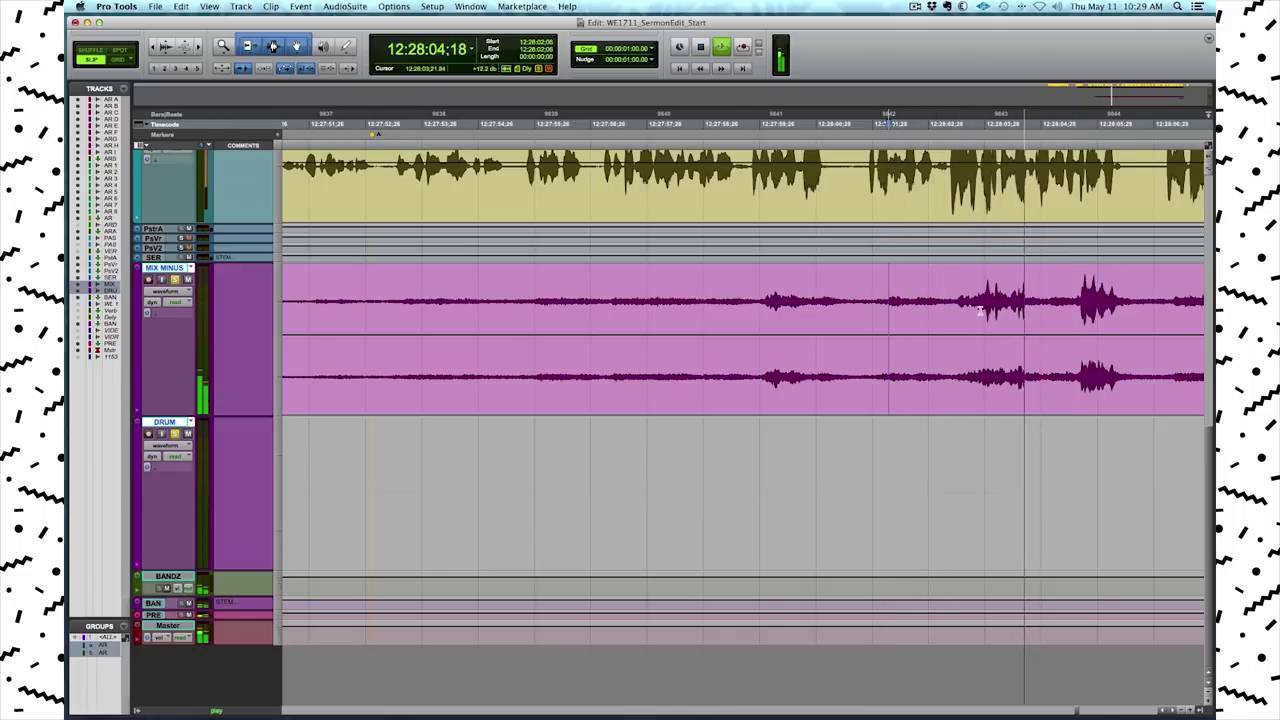
key("space")
- Isolate the MIX MINUS peak after 12:28:05;15 by deleting the quiet audio on both sides and fading its edges
left_click_drag(1032, 292, 1130, 304)
key("Delete")
key("Delete")
- Audition the isolated MIX MINUS peak from 12:28:05;27 and select its fade-out tail from 12:28:06;11
left_click(1097, 436)
key("space")
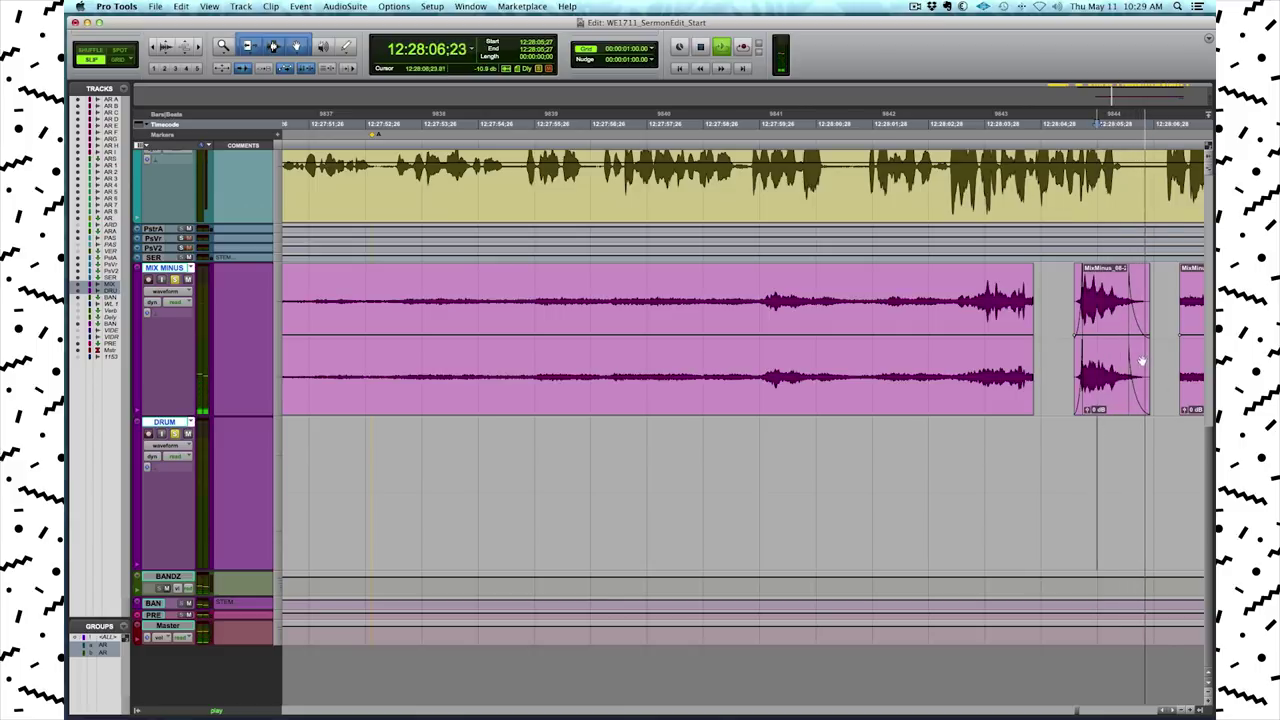
left_click_drag(1122, 340, 1150, 340)
key("space")
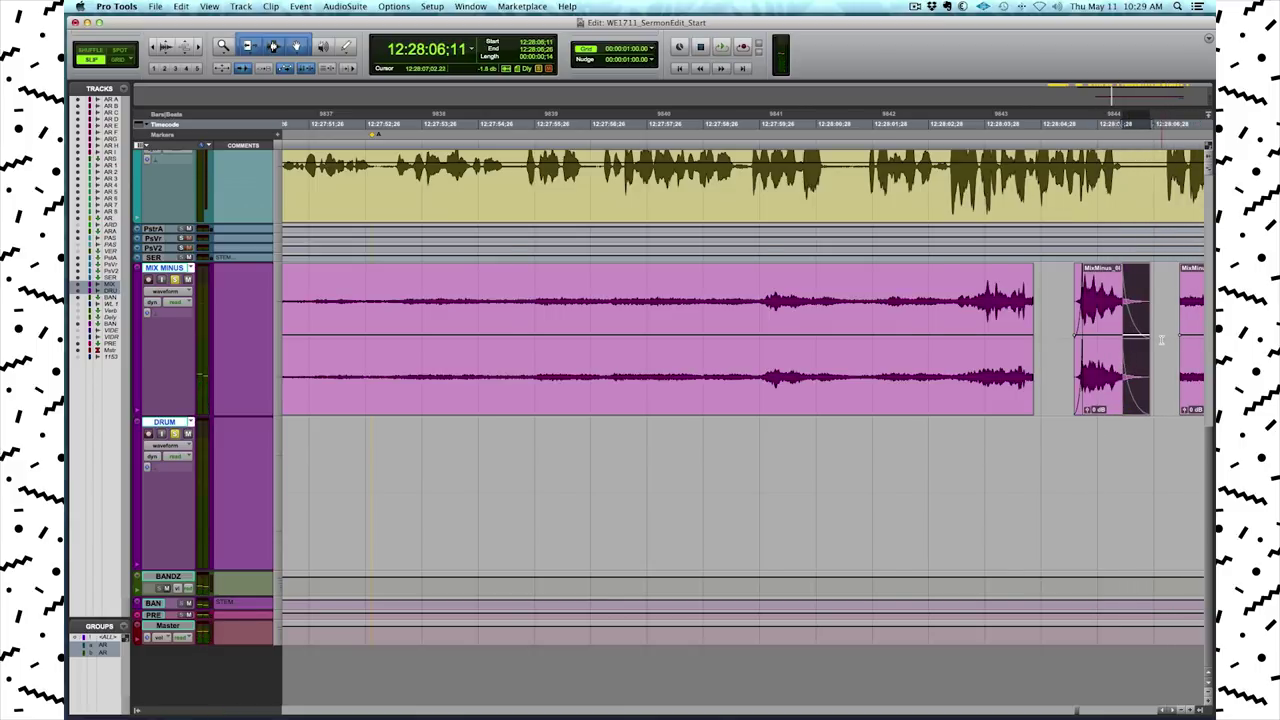
- Review the trimmed MIX MINUS clips against the PASTOR and AR waveforms, from 12:28:05;17 out to the full session length
key("r")
left_click(910, 456)
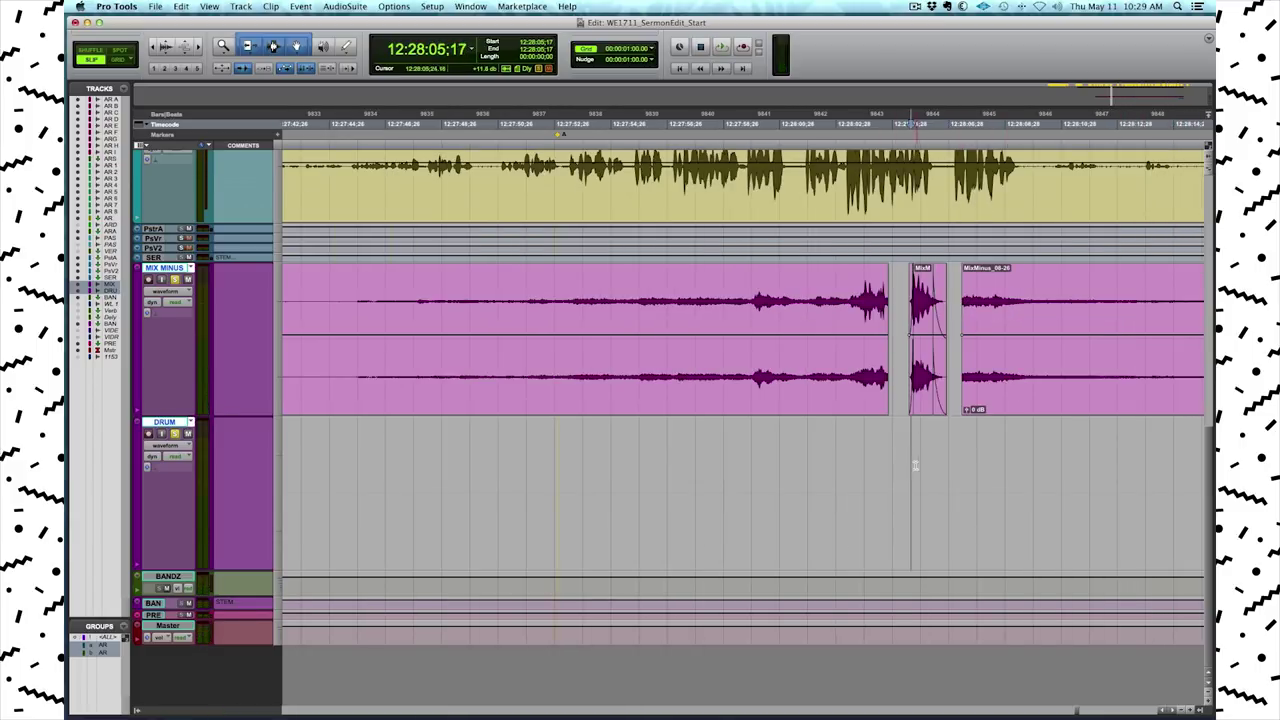
scroll(912, 466, "up", 5)
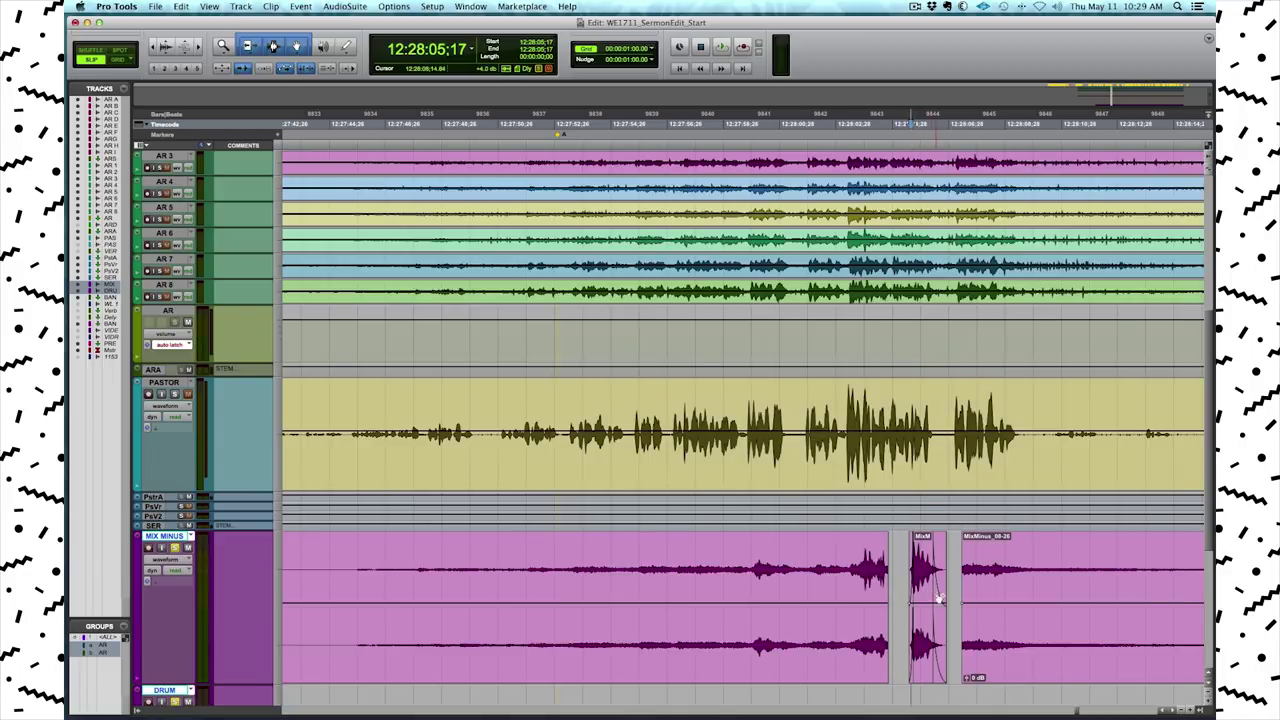
key("r")
key("r")
key("r")
key("r")
key("r")
key("r")
scroll(920, 611, "down", 3)
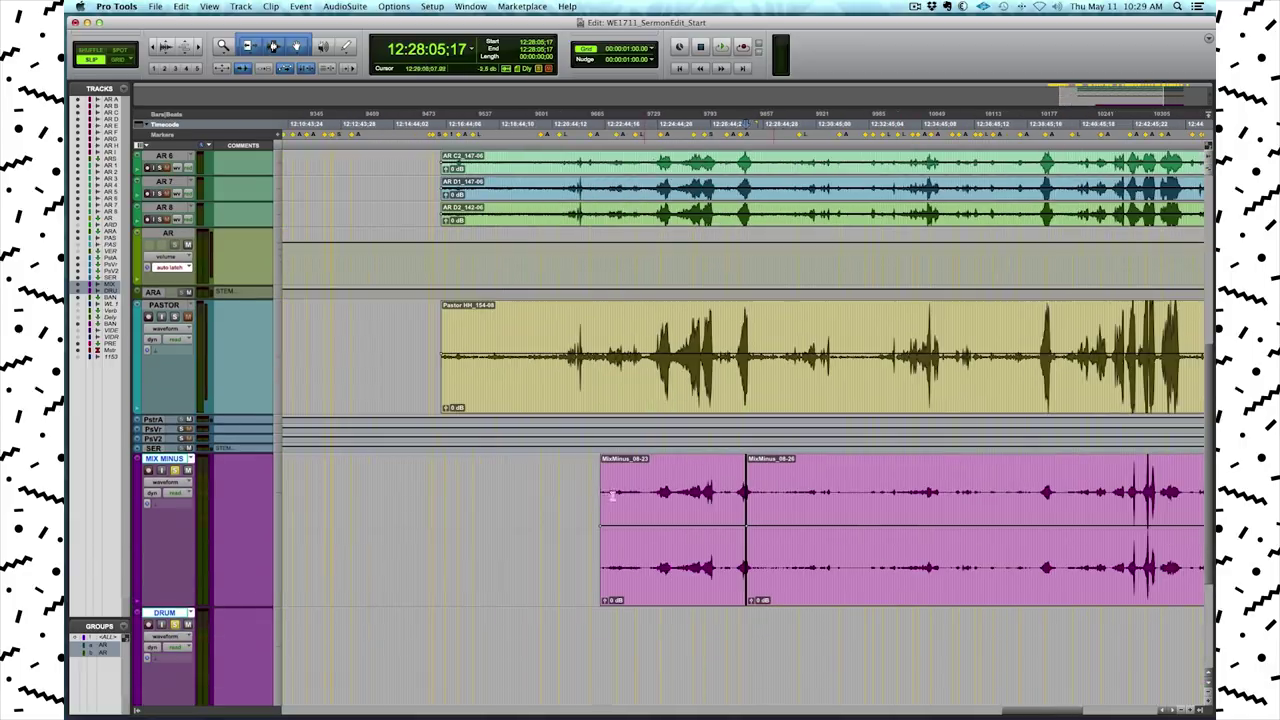
key("r")
key("r")
scroll(905, 580, "down", 3)
left_click(872, 555)
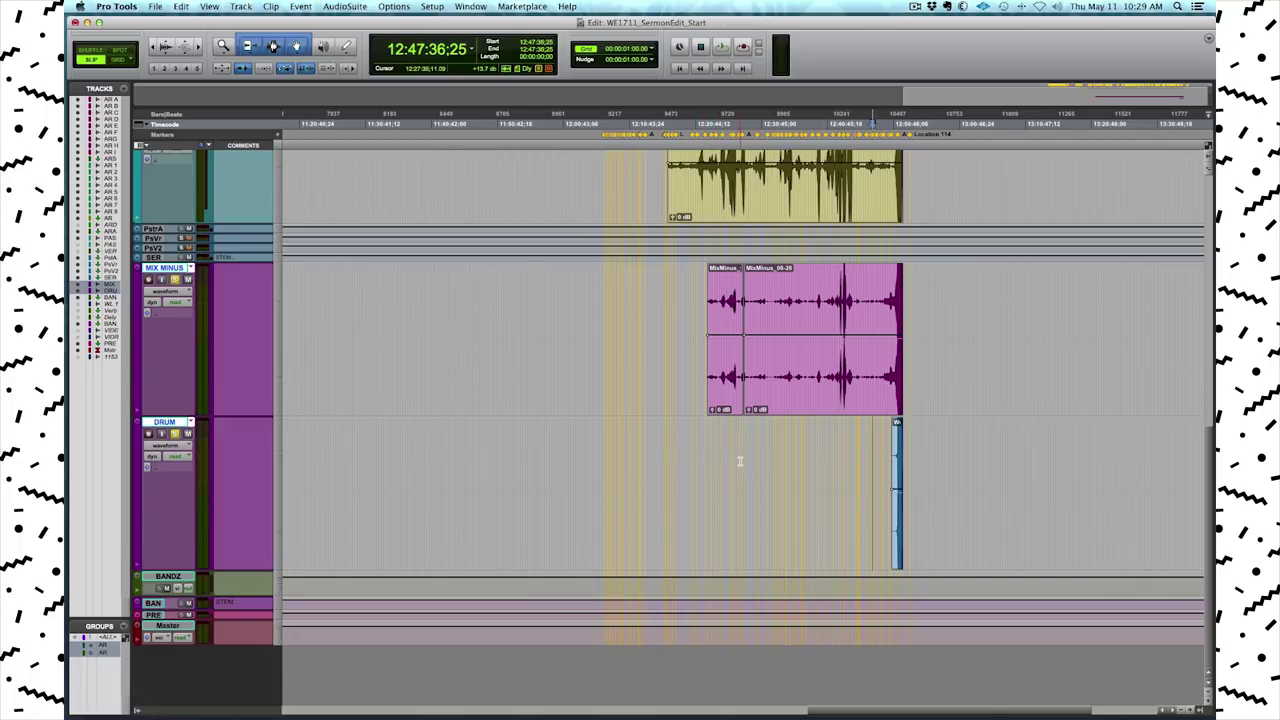
- Select the whole span of MIX MINUS clips from 12:14:39;25 and reduce the MIX MINUS and DRUM tracks to a small height
scroll(845, 398, "up", 3)
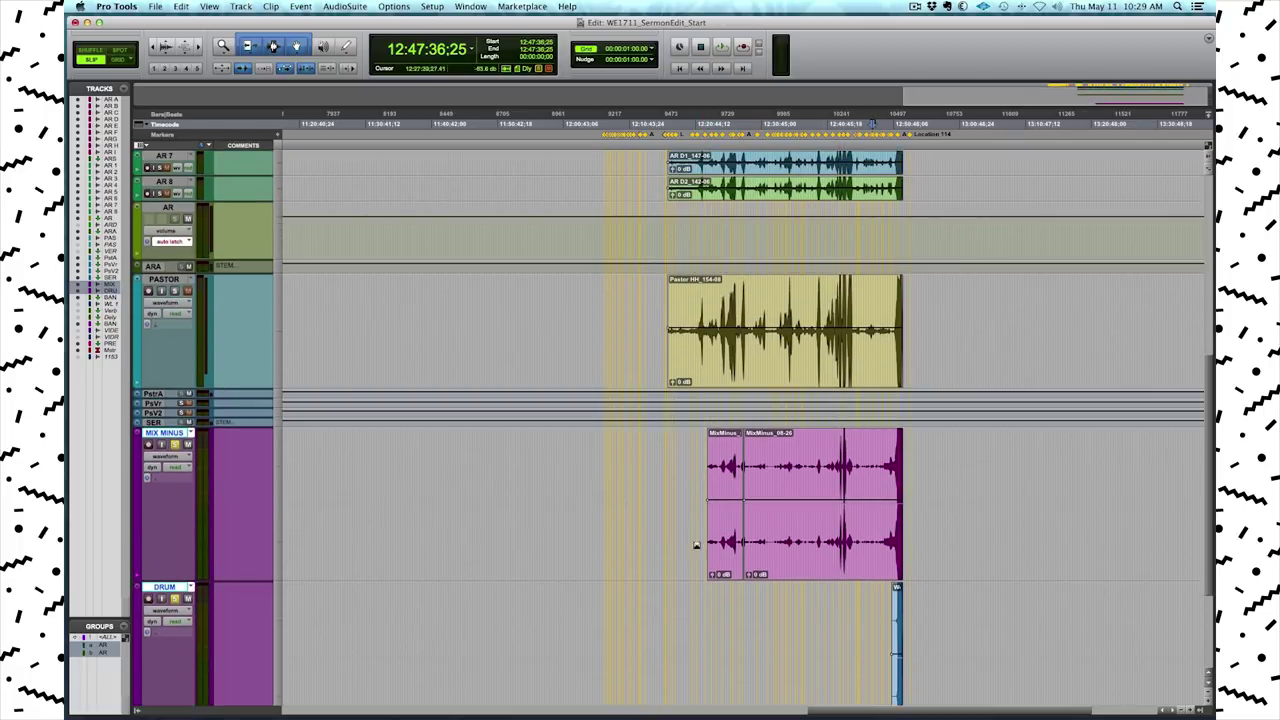
left_click_drag(656, 495, 1027, 500)
scroll(940, 560, "down", 3)
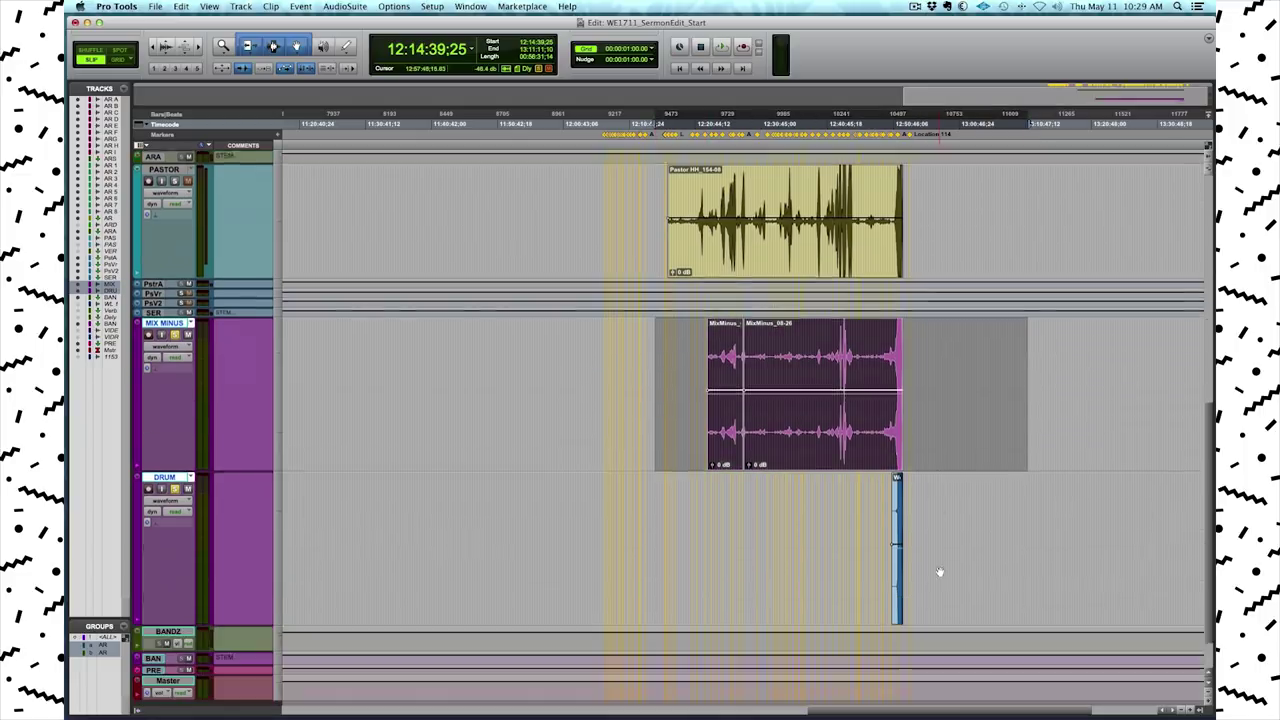
left_click_drag(181, 416, 189, 317)
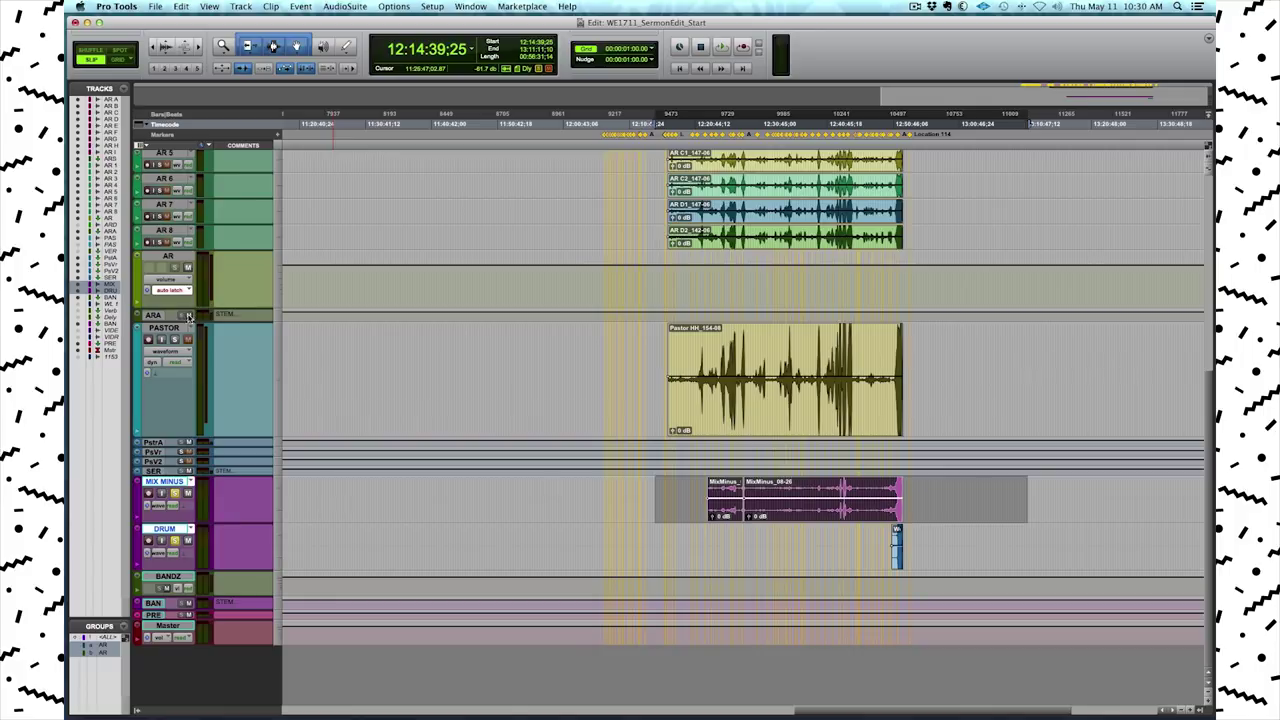
- Select the PASTOR clip and briefly audition its opening from 12:16:31;24 at closer zoom
left_click(675, 286)
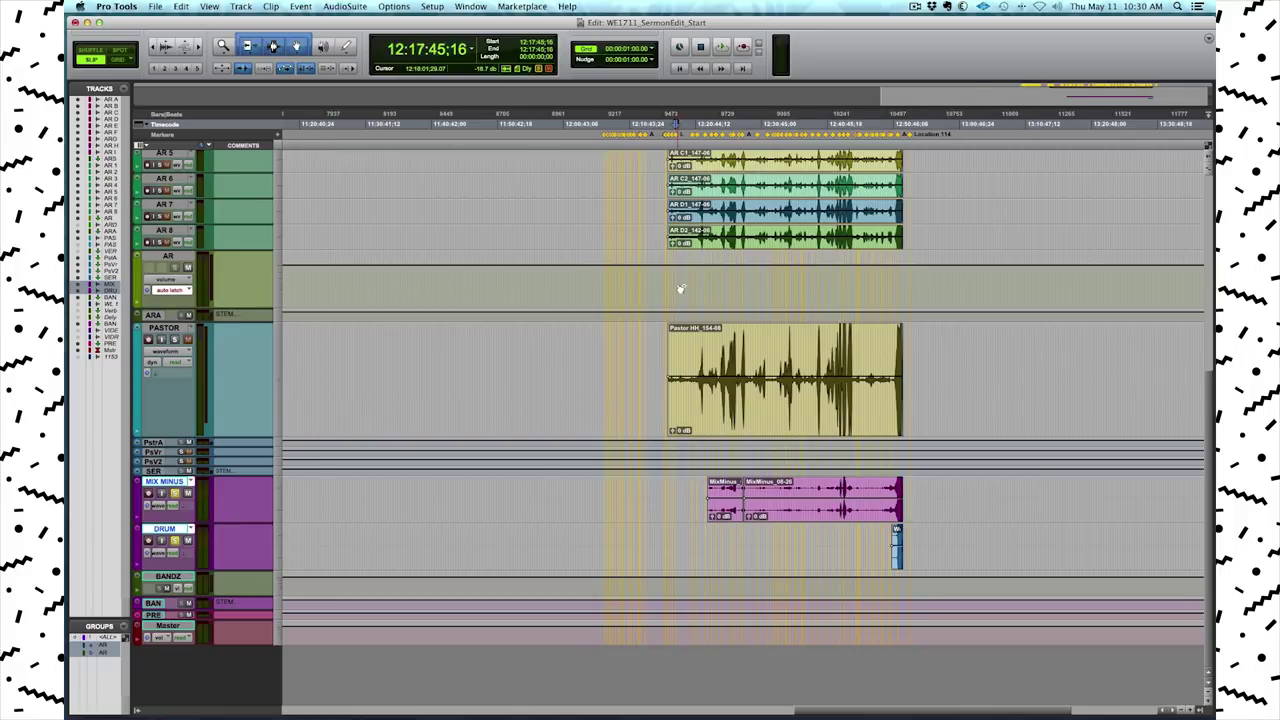
key("super+]")
key("super+]")
key("super+]")
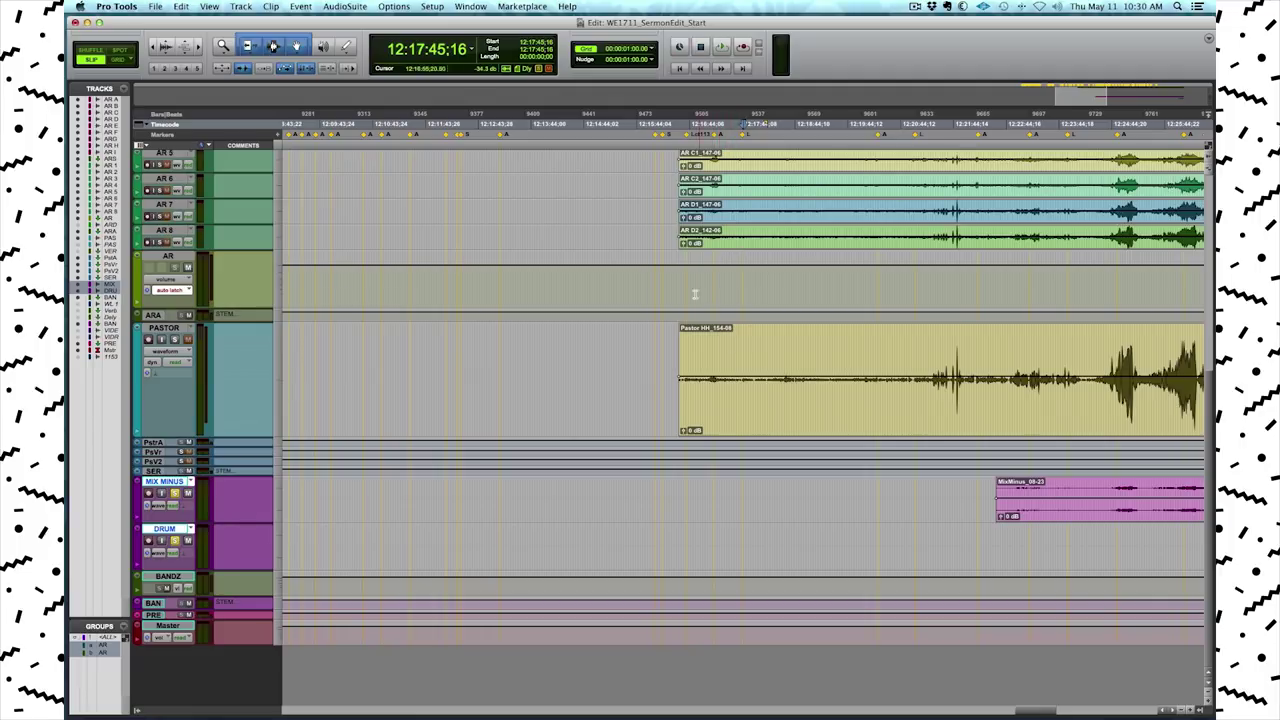
left_click(714, 416)
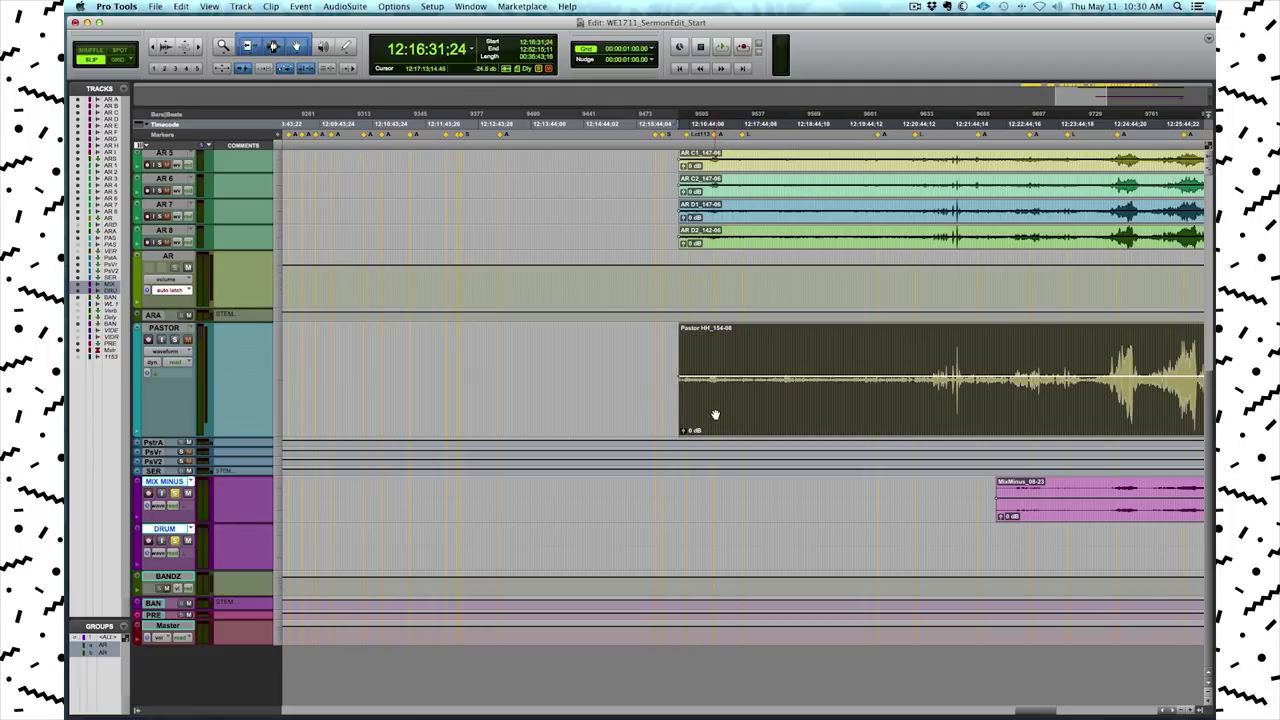
key("t")
key("t")
key("t")
key("space")
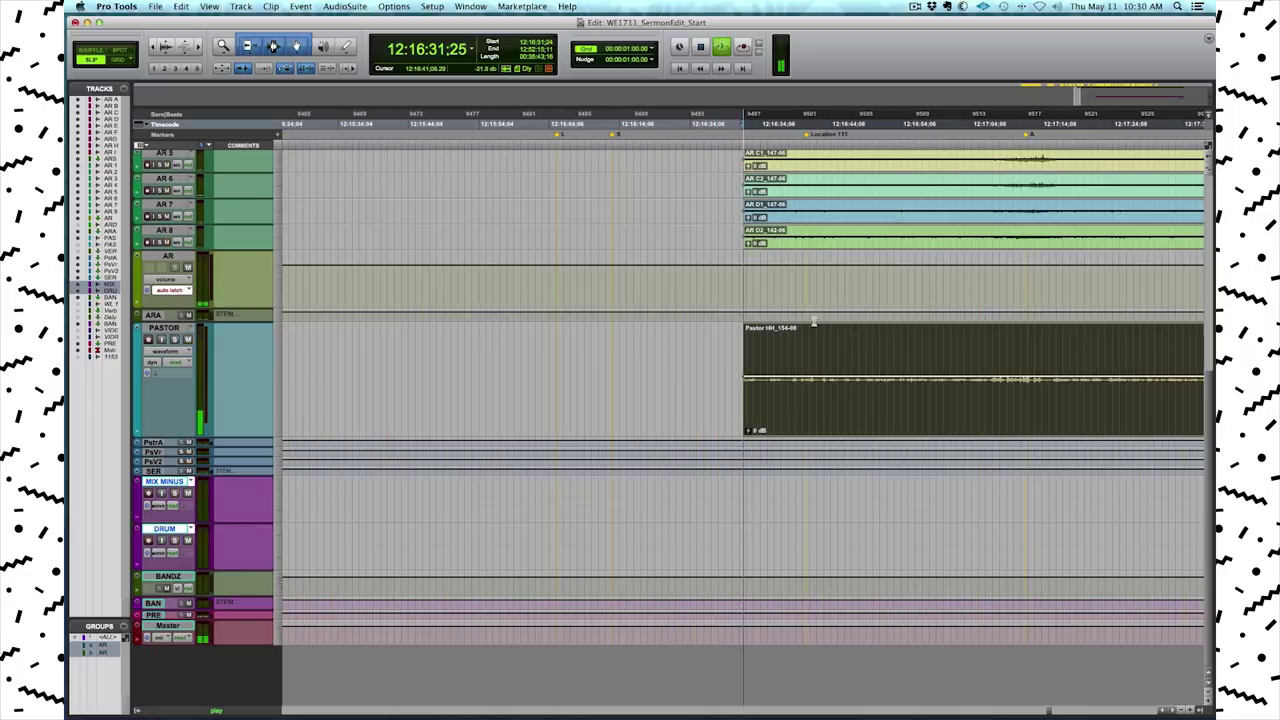
key("space")
- Mark the sermon's opening on the AR track from 12:16:31;24 to 12:17:15;23 and place the cursor at 12:16:39;12
left_click(754, 289)
left_click_drag(754, 289, 1050, 287)
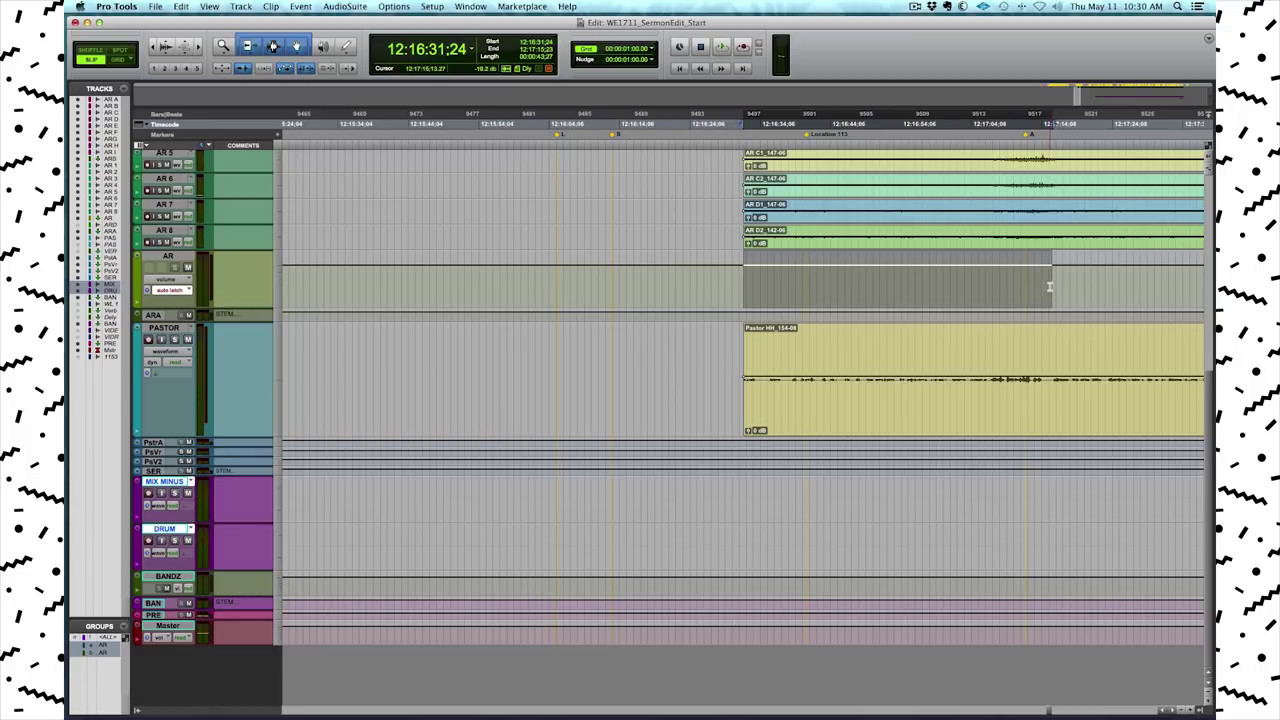
left_click(797, 280)
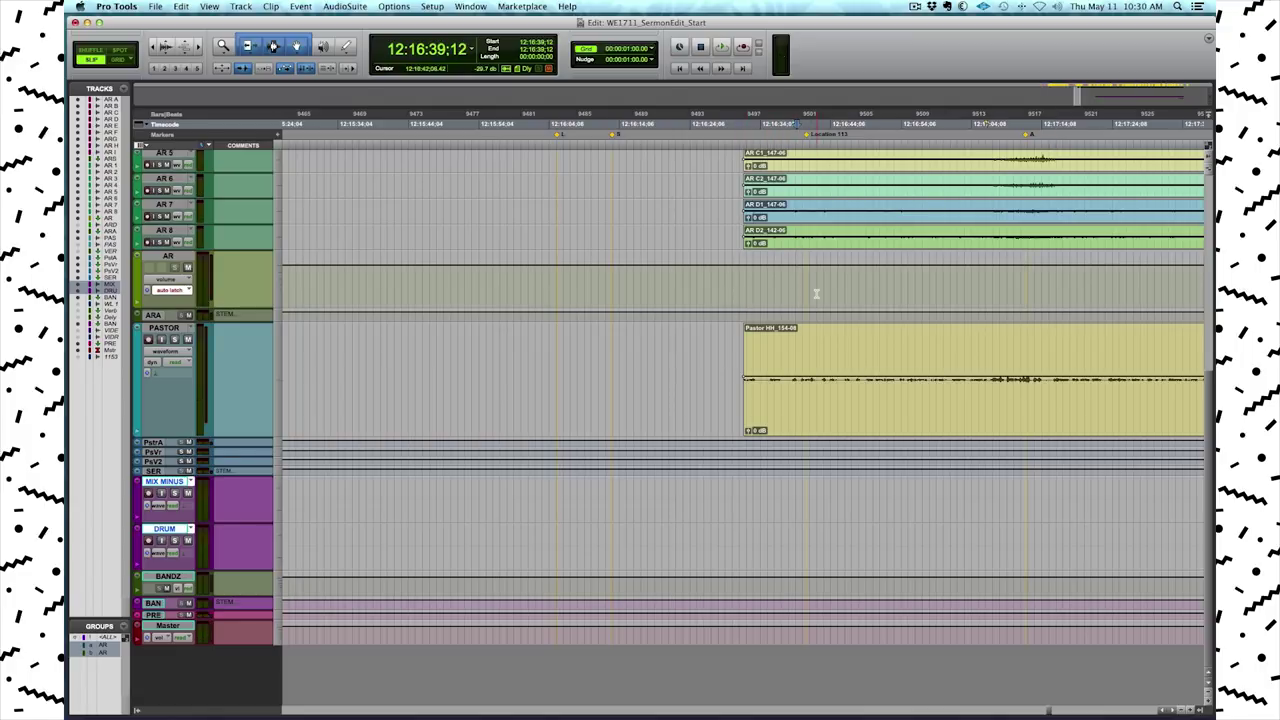
key("super+bracketleft")
key("super+bracketleft")
key("super+bracketleft")
key("super+bracketleft")
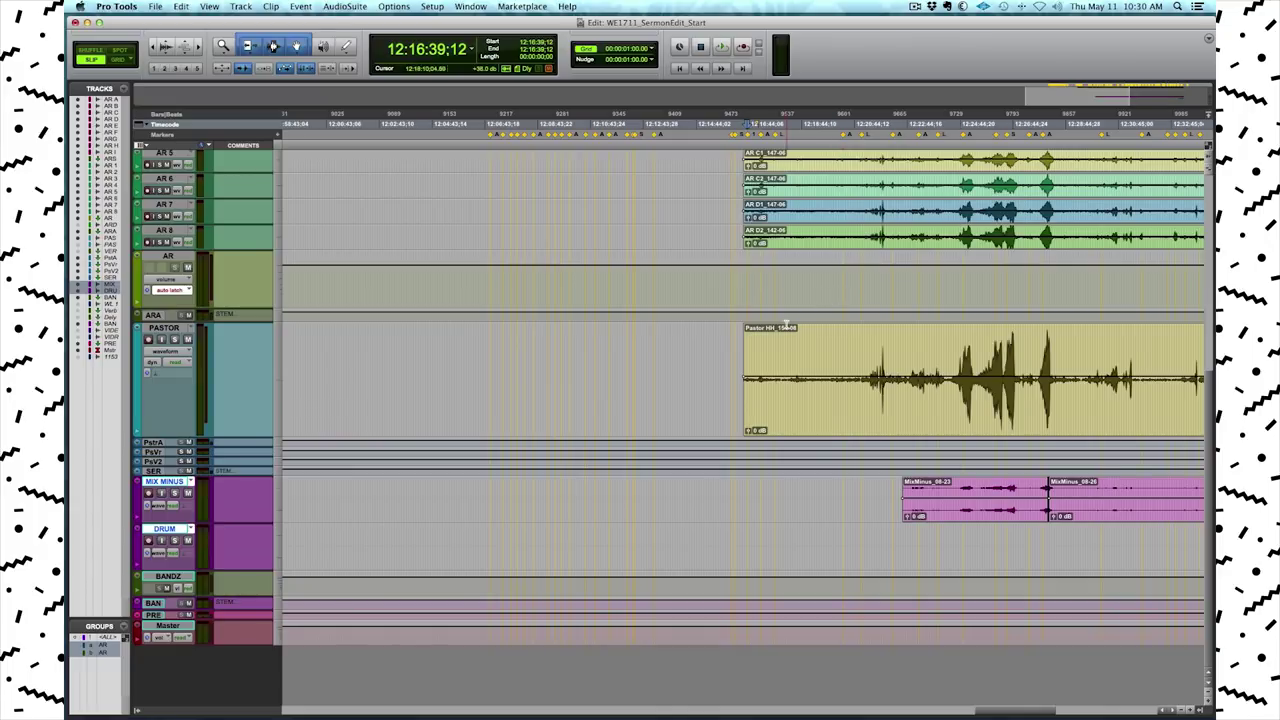
- Survey the quiet stretches of the PASTOR waveform, marking the passages that start at 12:31:45;05 and 12:48:04;06
scroll(785, 324, "right", 15)
scroll(787, 324, "left", 8)
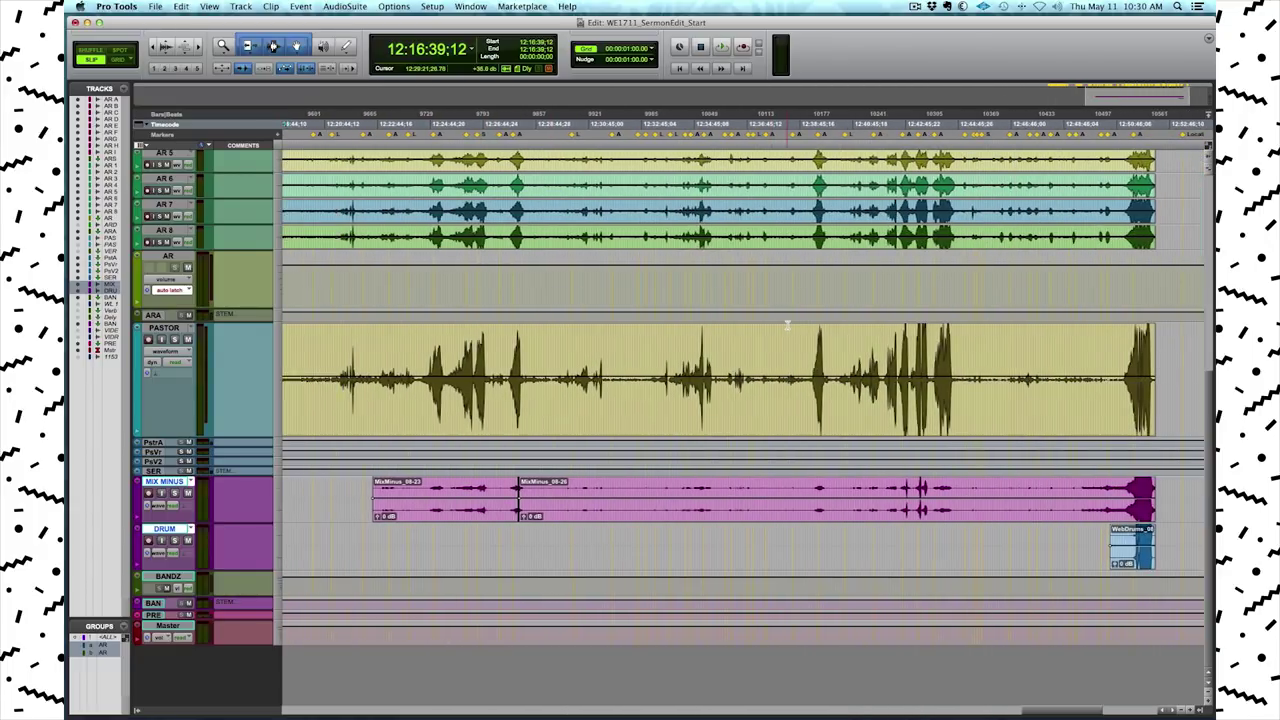
scroll(789, 324, "right", 3)
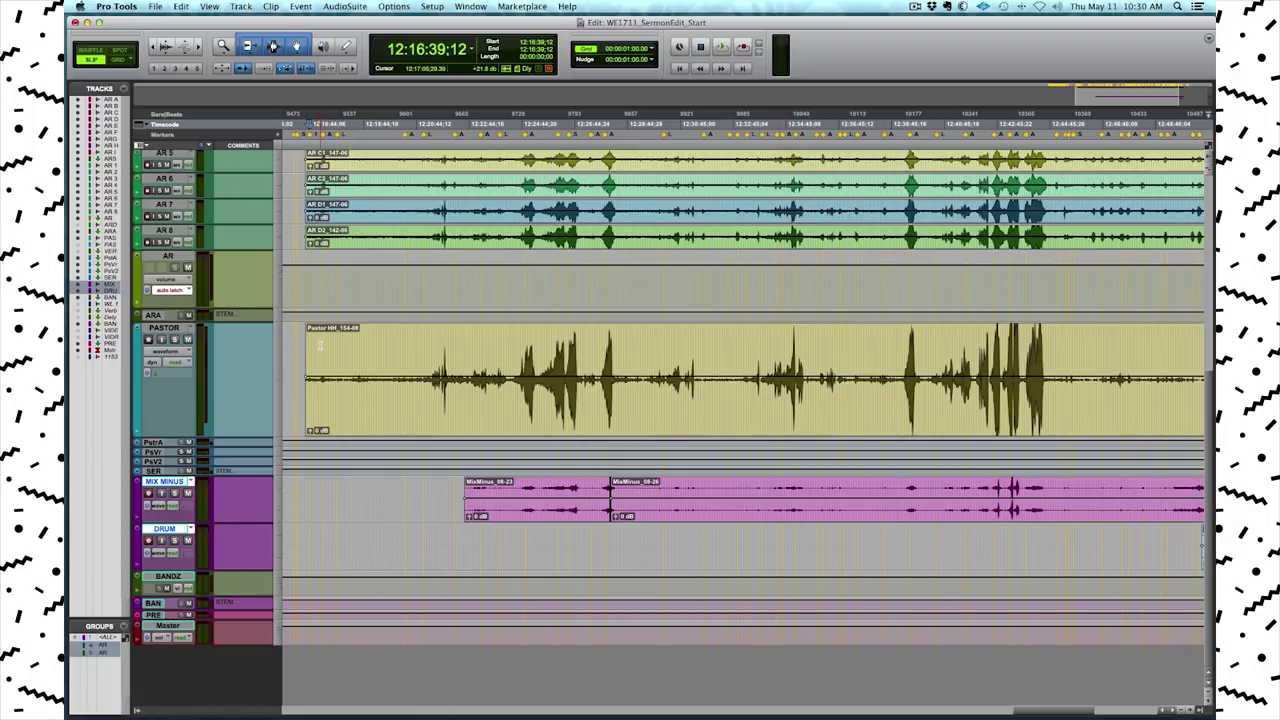
left_click_drag(320, 348, 421, 347)
left_click_drag(707, 345, 742, 343)
scroll(802, 375, "right", 2)
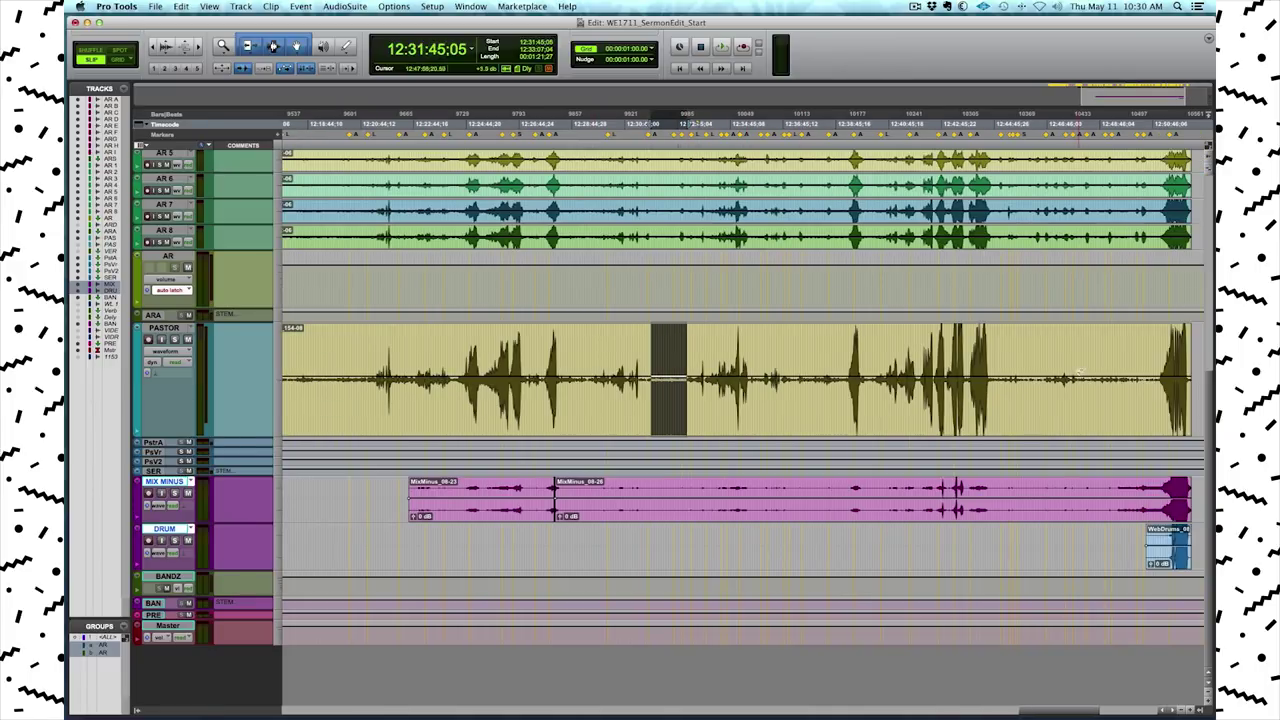
left_click_drag(1081, 348, 1137, 351)
scroll(761, 384, "left", 6)
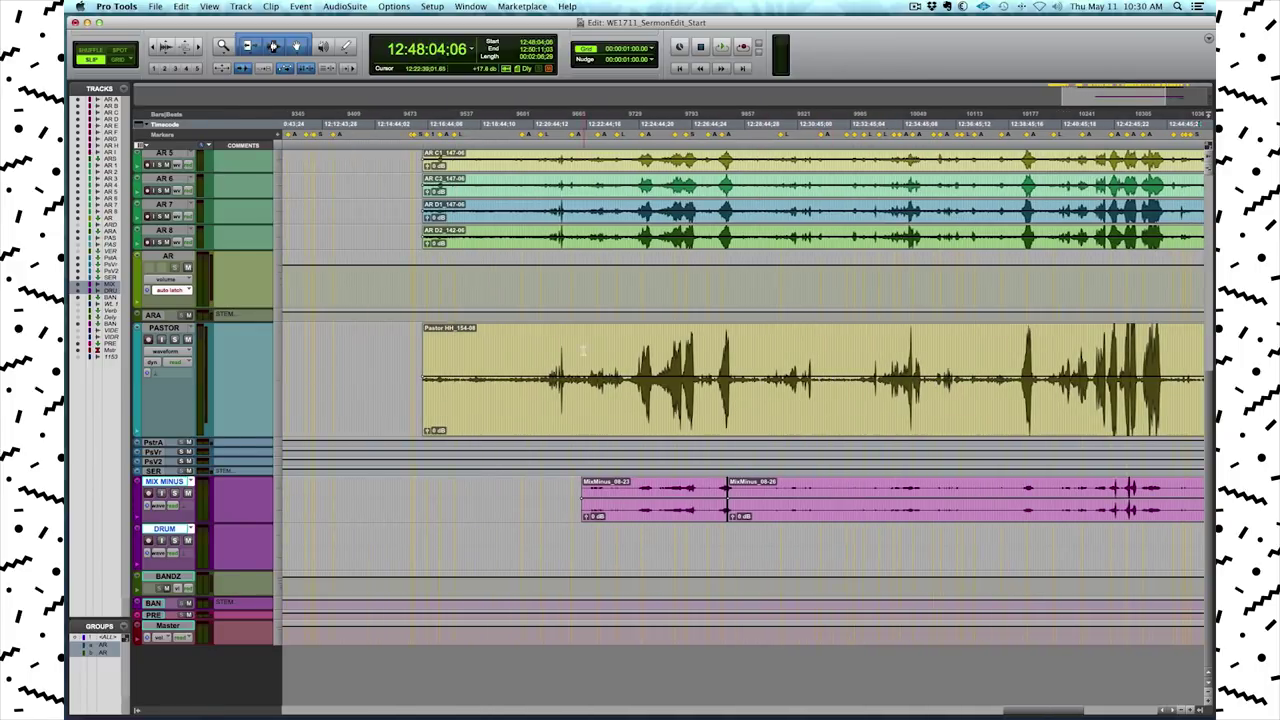
- Mark the loud PASTOR passage from 12:24:39;06 and compare it with the rest of the sermon waveform
left_click(638, 346)
left_click_drag(637, 348, 734, 348)
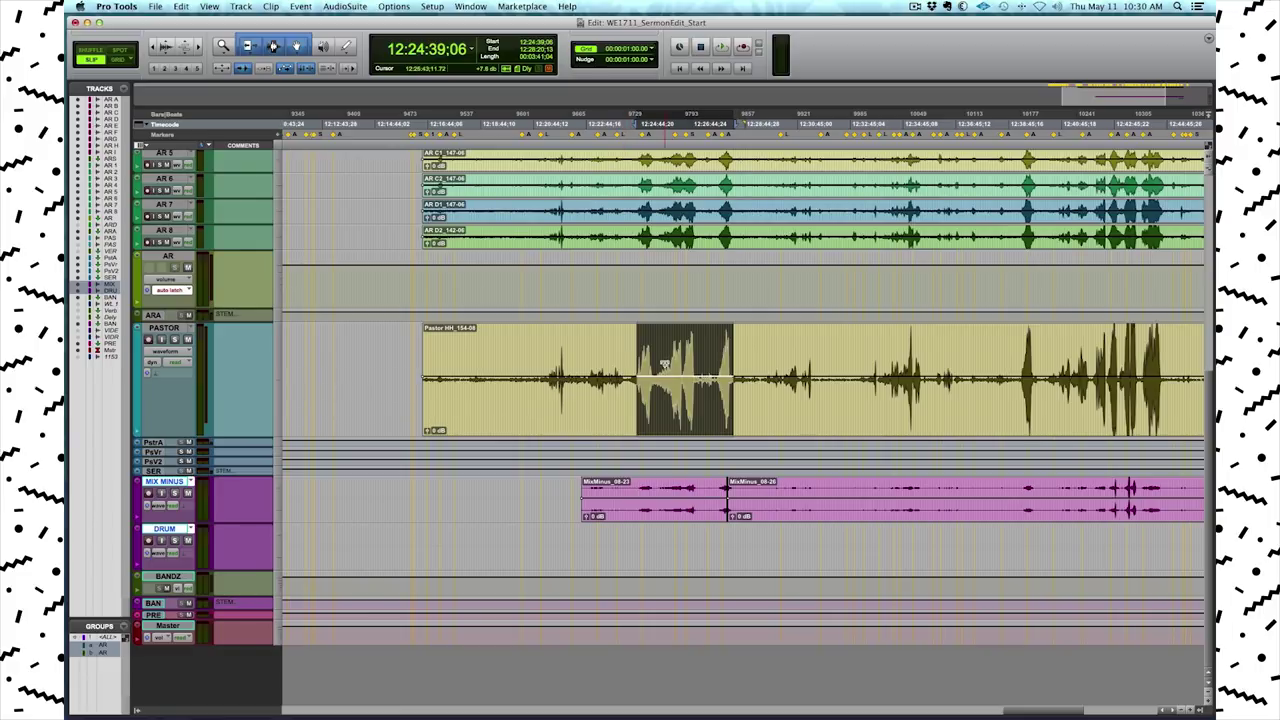
scroll(664, 365, "right", 5)
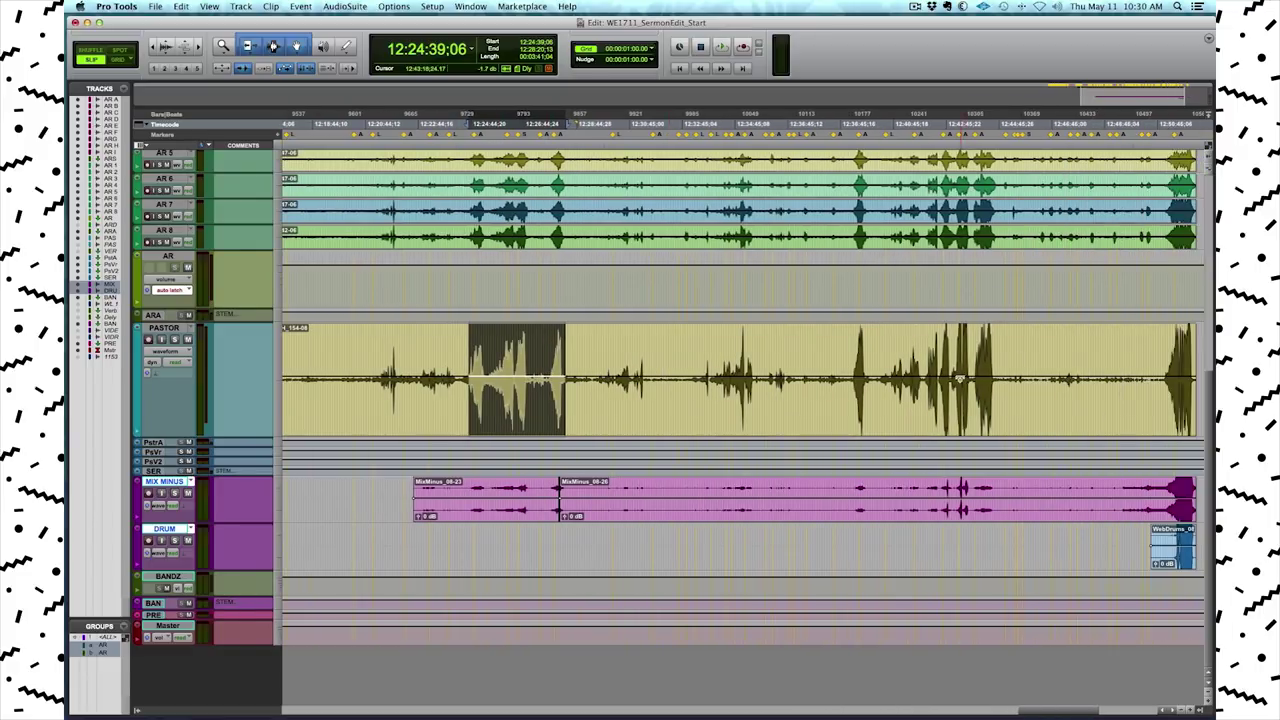
- Draw a clip gain ramp on the PASTOR clip that dips down to about 12:24:50, just before the loud phrase
left_click(460, 352)
left_click(470, 355)
key("t")
key("t")
key("t")
key("t")
key("t")
key("t")
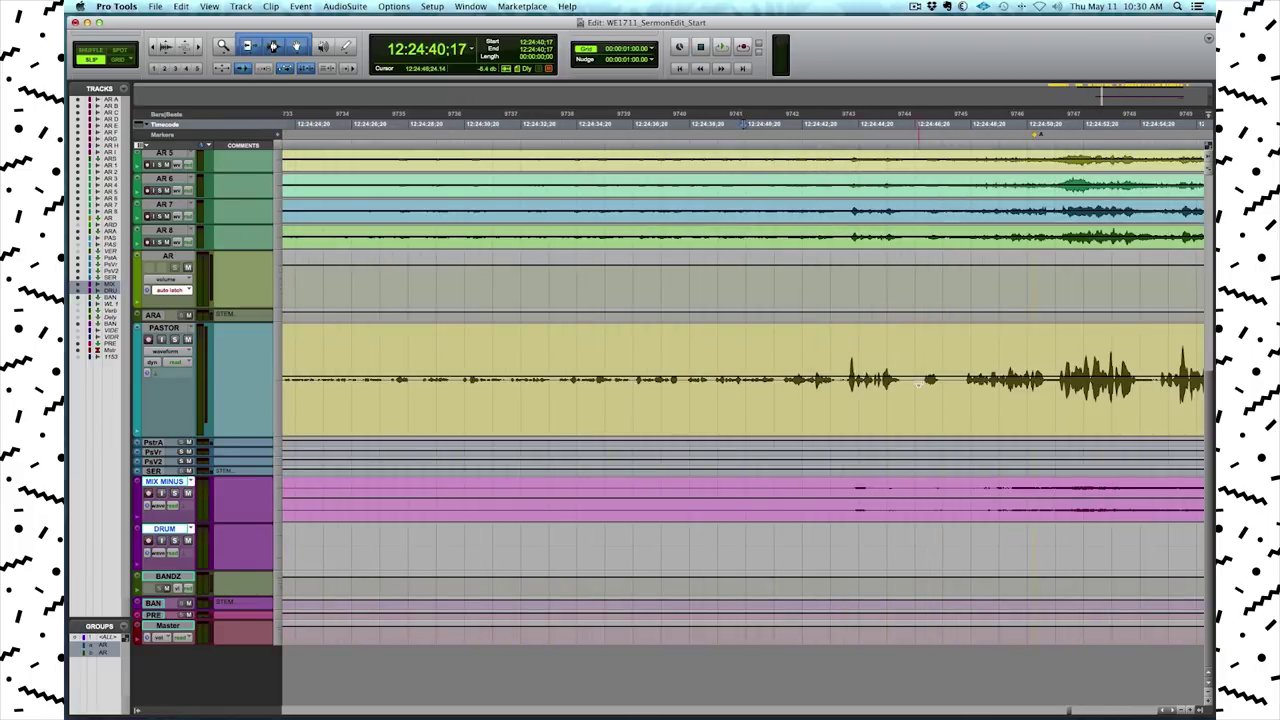
scroll(918, 384, "right", 5)
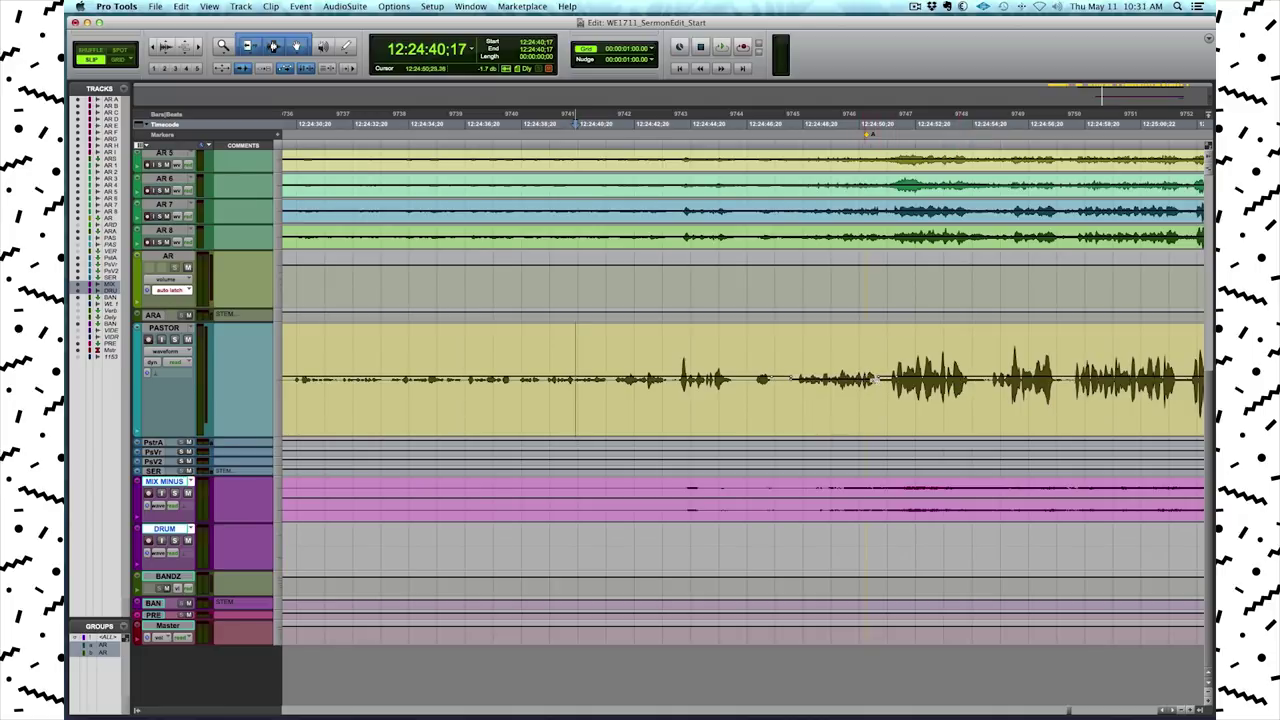
left_click_drag(881, 387, 880, 395)
left_click(791, 378, "alt")
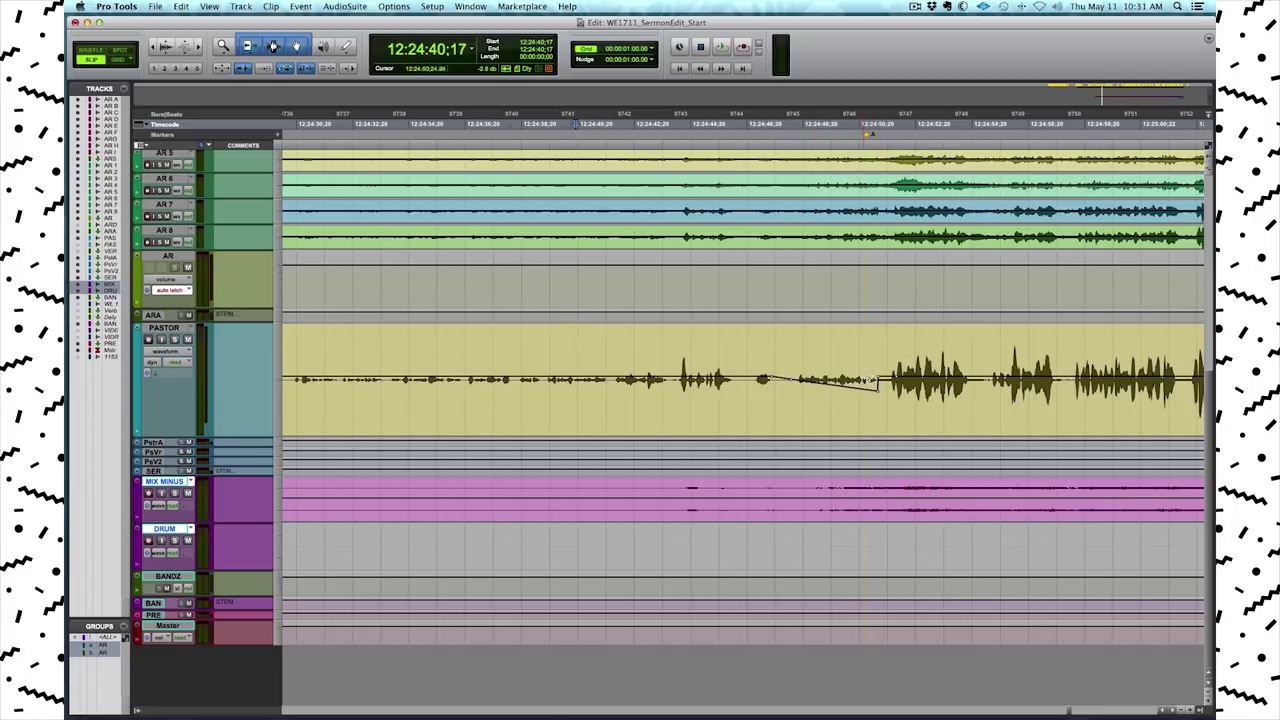
- Review the full sermon timeline and the quiet early part of the PASTOR clip around 12:18:56;15
key("r")
key("r")
key("r")
key("r")
key("r")
key("r")
key("r")
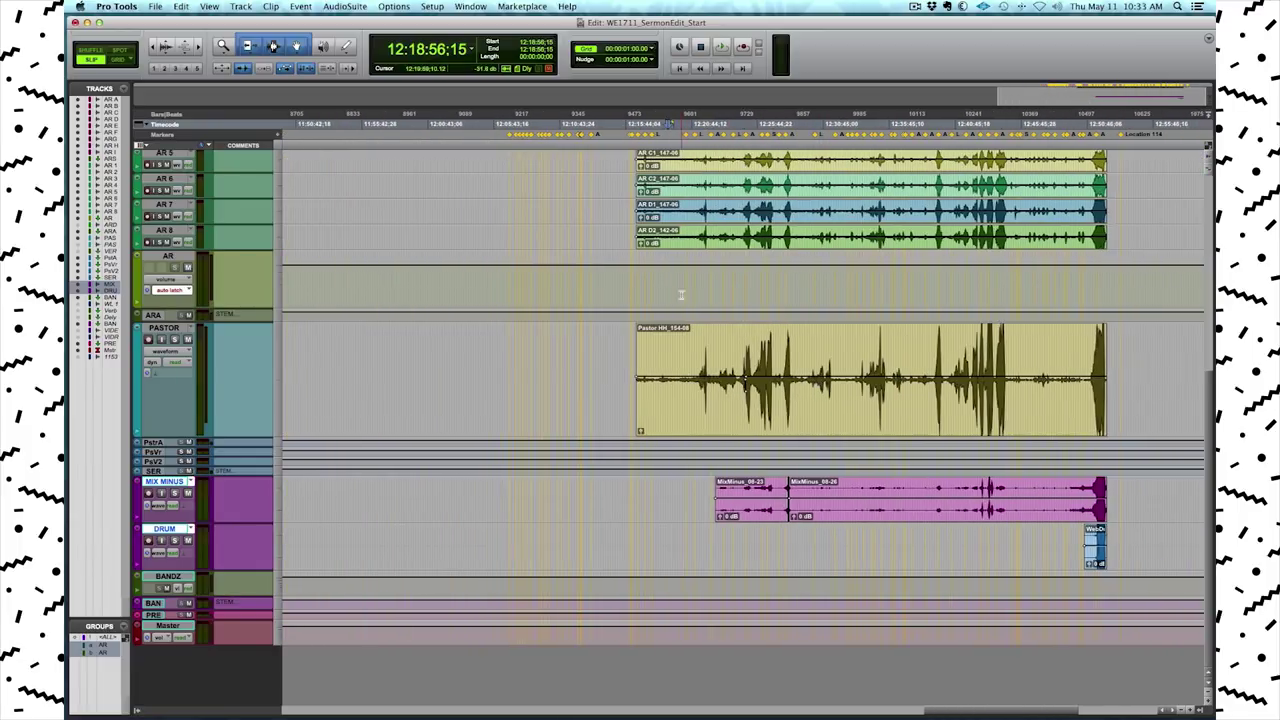
key("t")
key("t")
key("t")
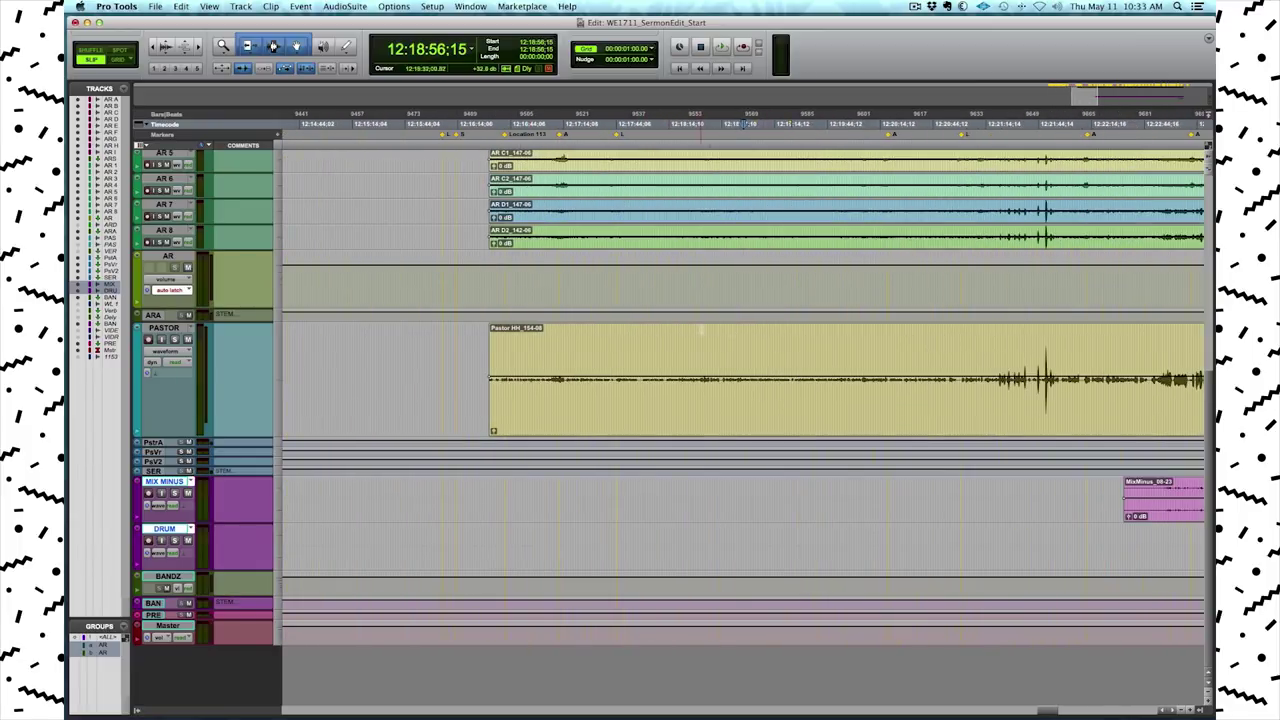
scroll(560, 291, "right", 5)
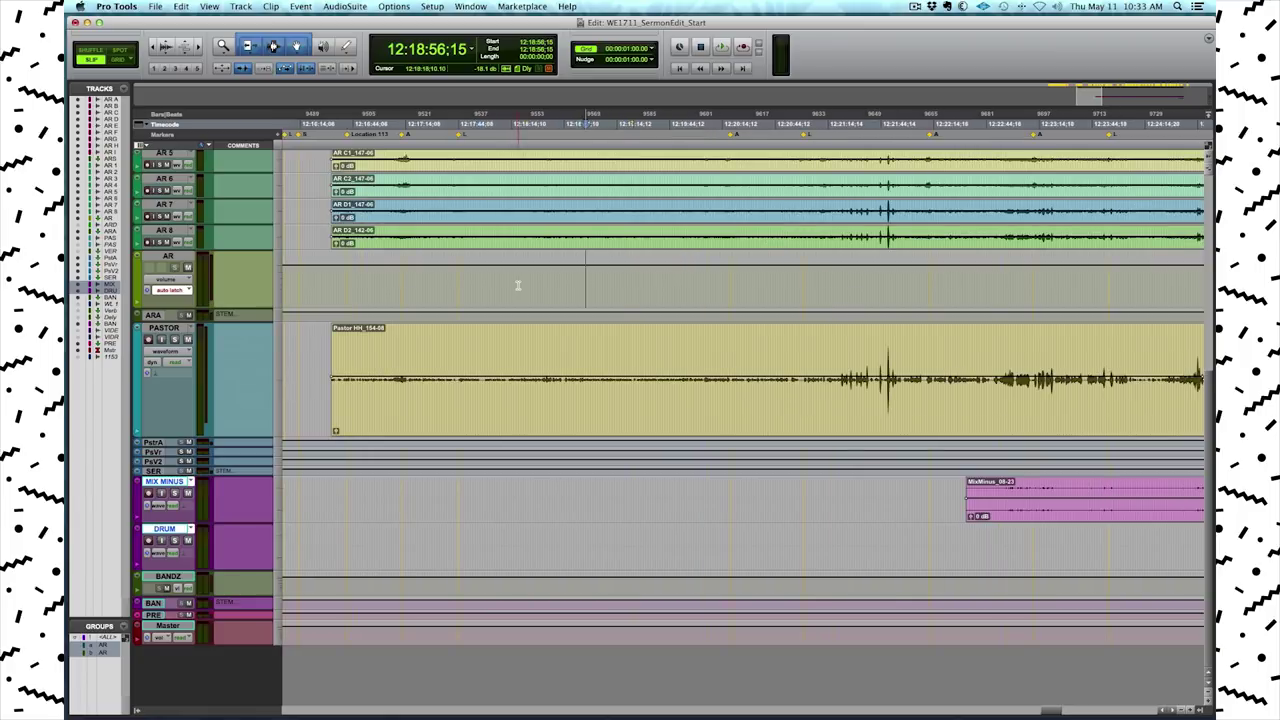
key("r")
key("r")
key("r")
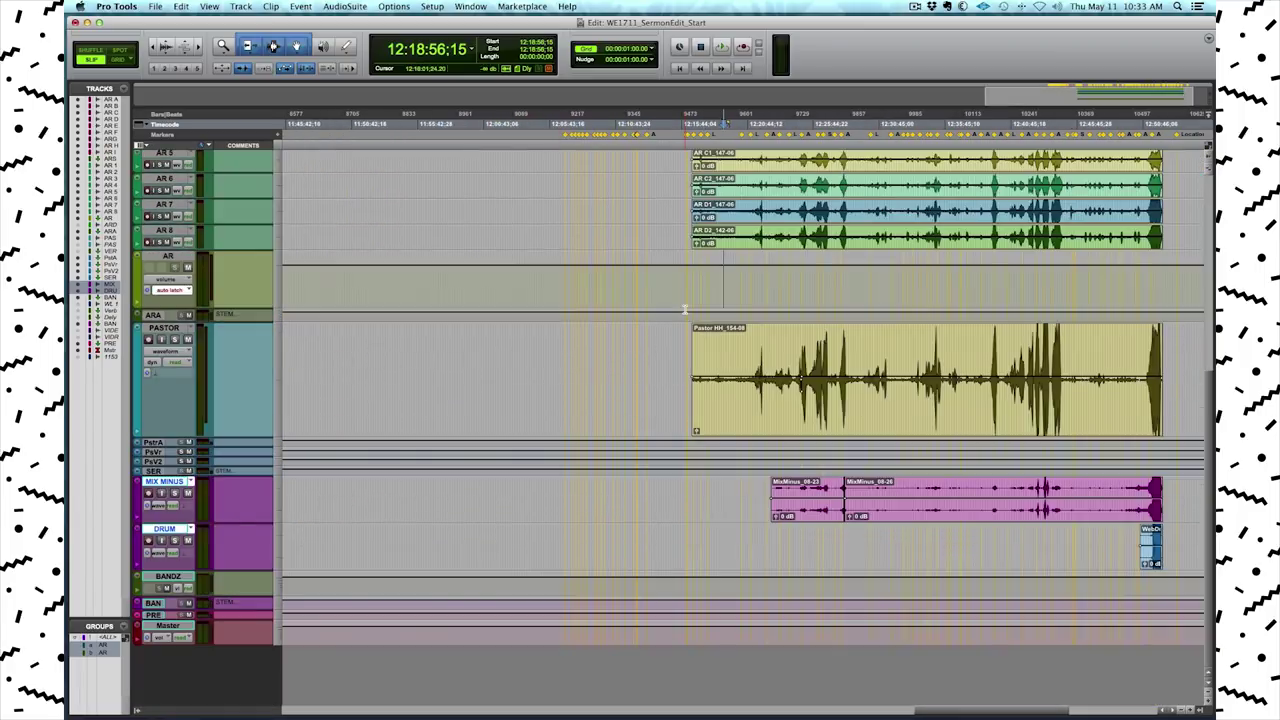
- Mark empty stretches across the AR A to AR I tracks, the AR 1 to AR 8 tracks and the AR track
scroll(705, 315, "up", 5)
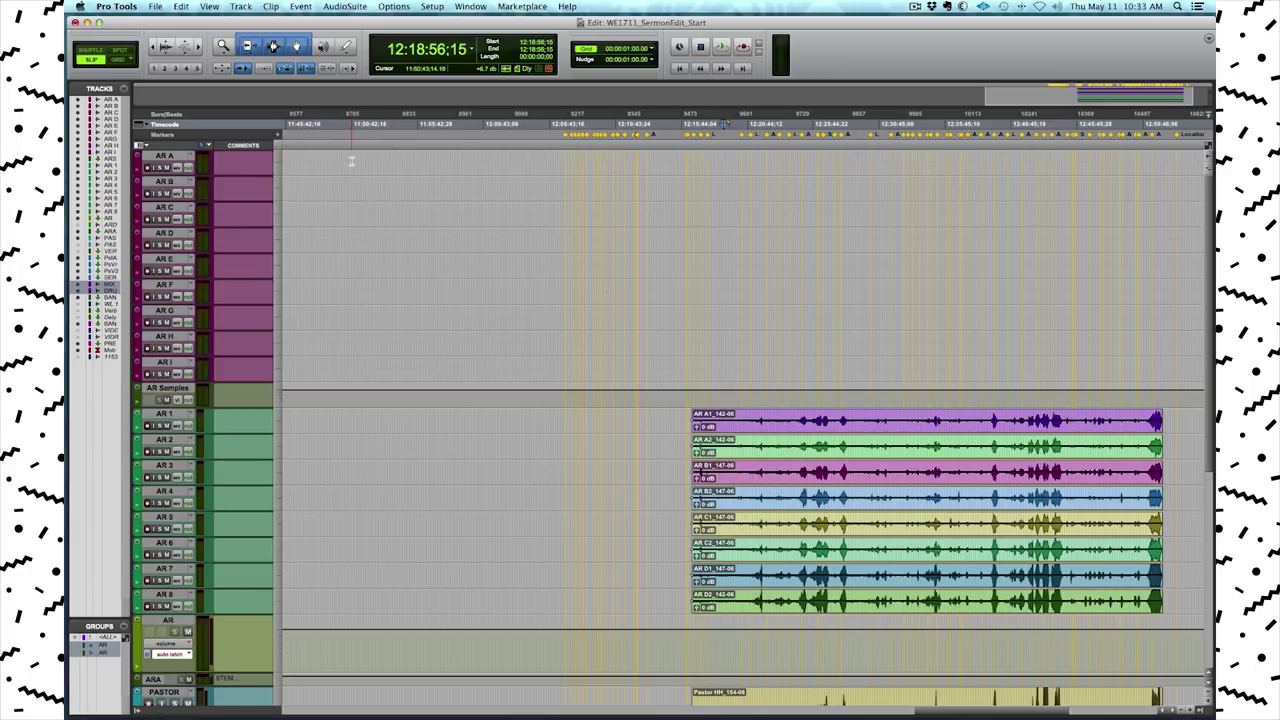
left_click_drag(351, 160, 510, 370)
scroll(469, 429, "down", 2)
left_click_drag(455, 282, 575, 460)
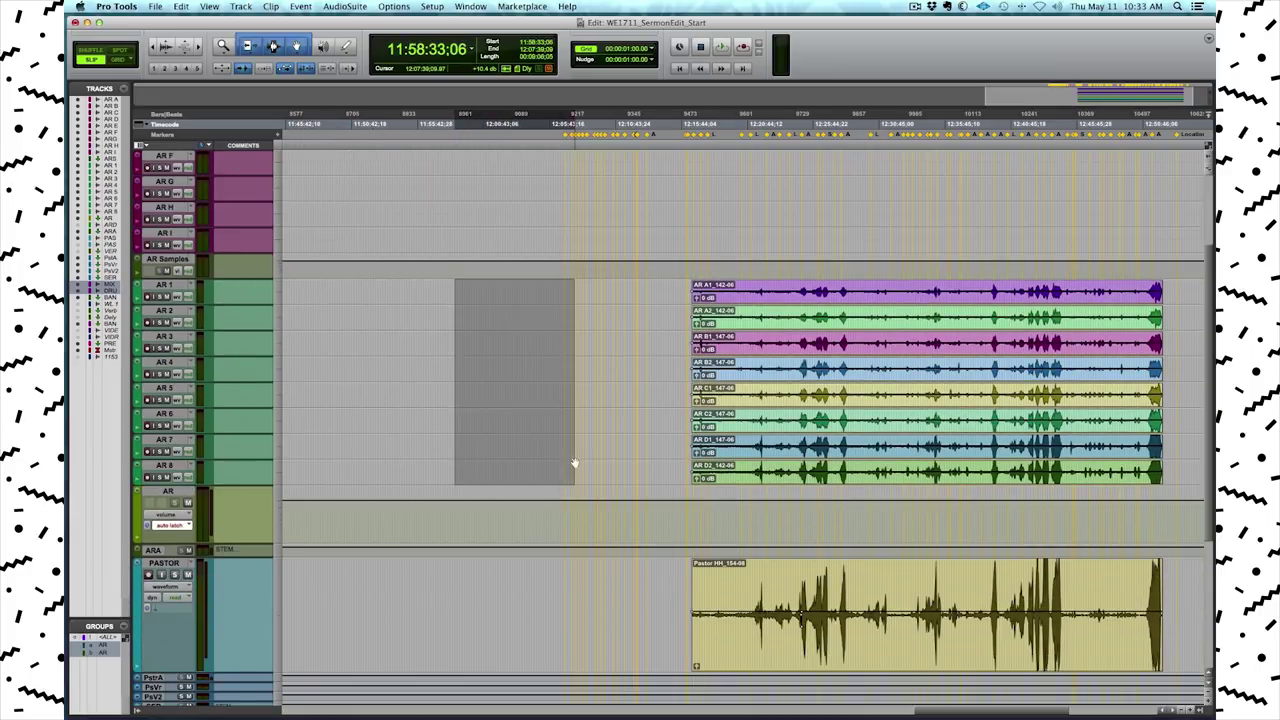
scroll(572, 461, "down", 3)
left_click_drag(448, 337, 539, 342)
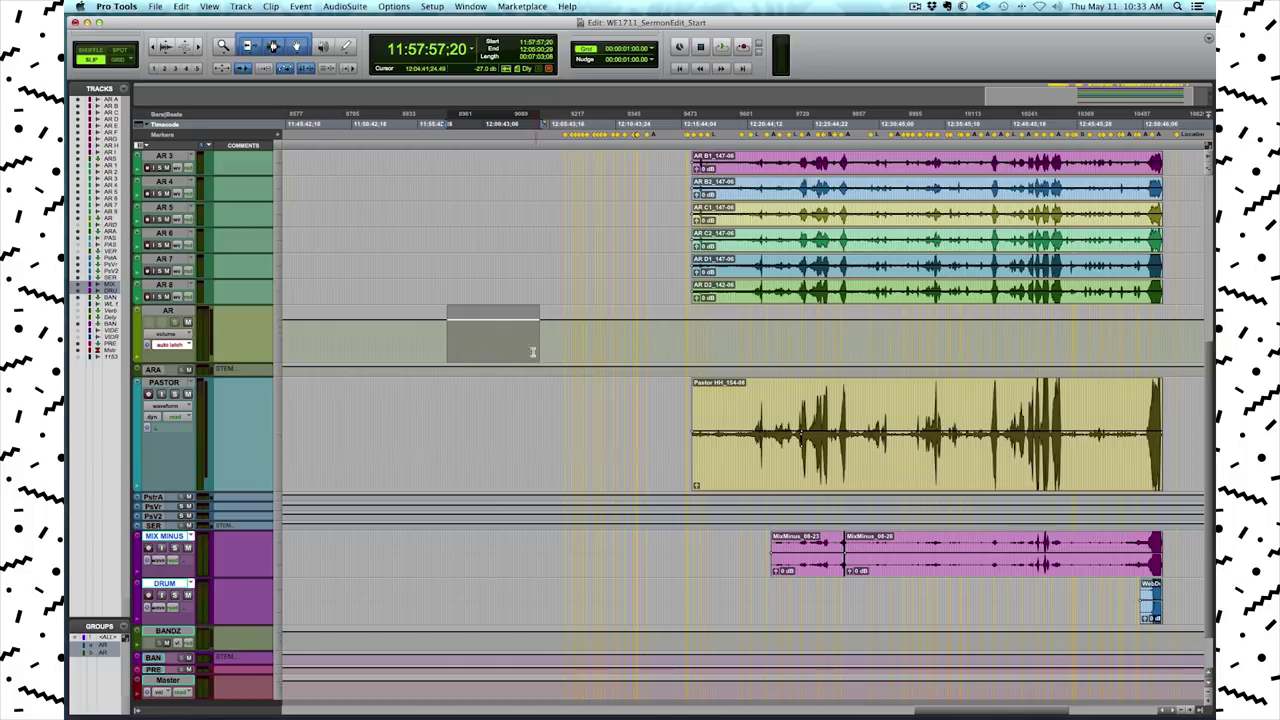
- Mark stretches on the tracks below PASTOR, ending with BAND, PRE MIX and Master from 12:06:09;07 to 12:17:50;29
scroll(489, 414, "down", 1)
left_click_drag(499, 443, 457, 446)
left_click_drag(758, 600, 766, 602)
left_click_drag(594, 588, 703, 588)
left_click_drag(555, 602, 708, 646)
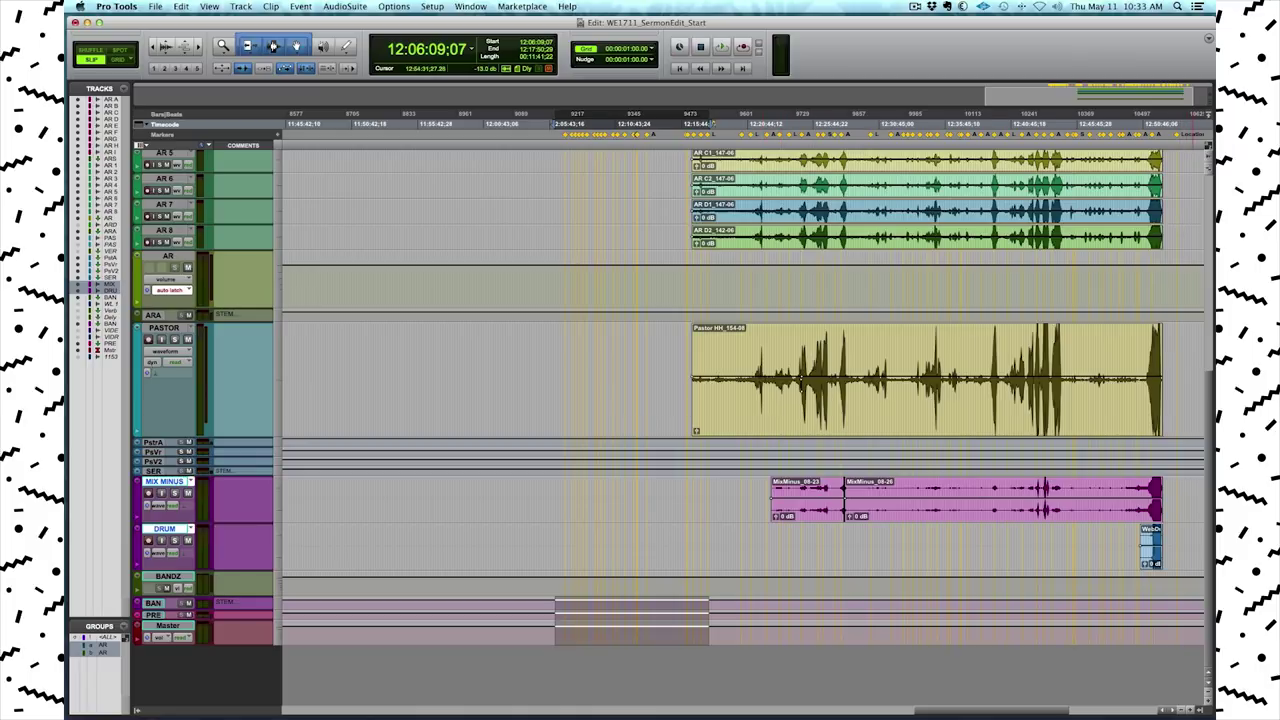
- Open the Mix window at full size and look over the channel strips from AR A through the PASTOR channels
key("super+equal")
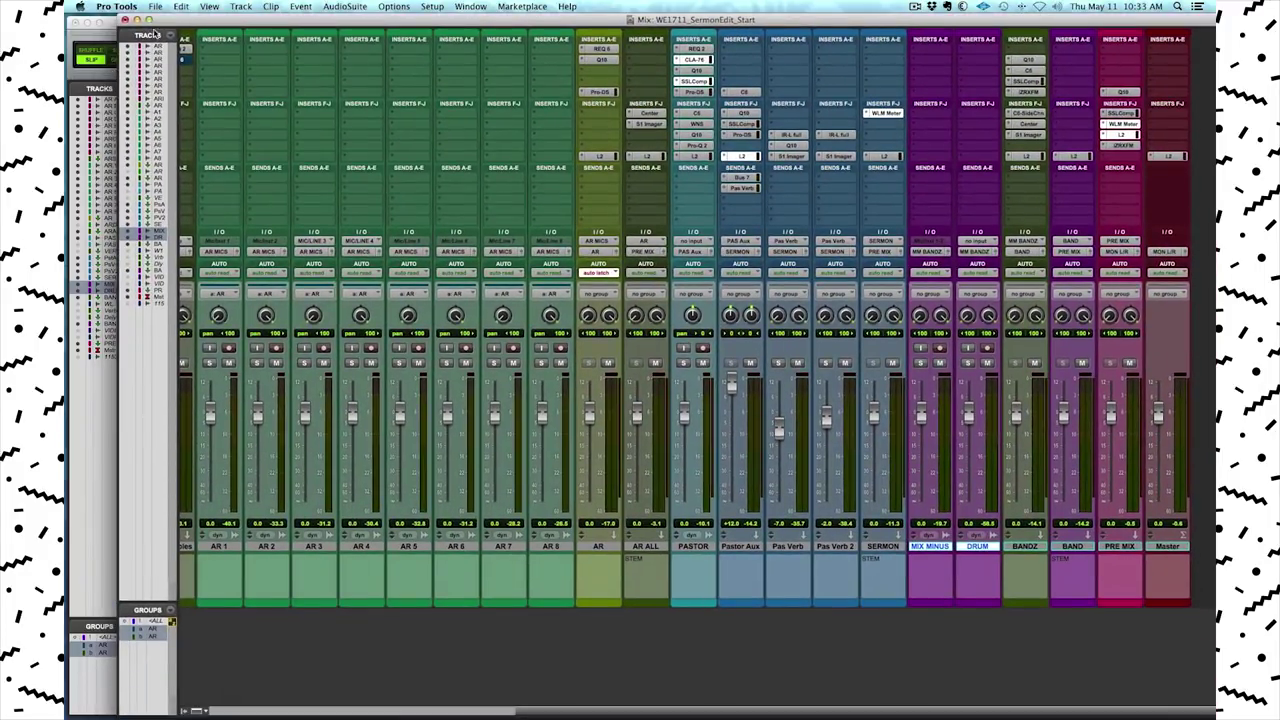
left_click(148, 20)
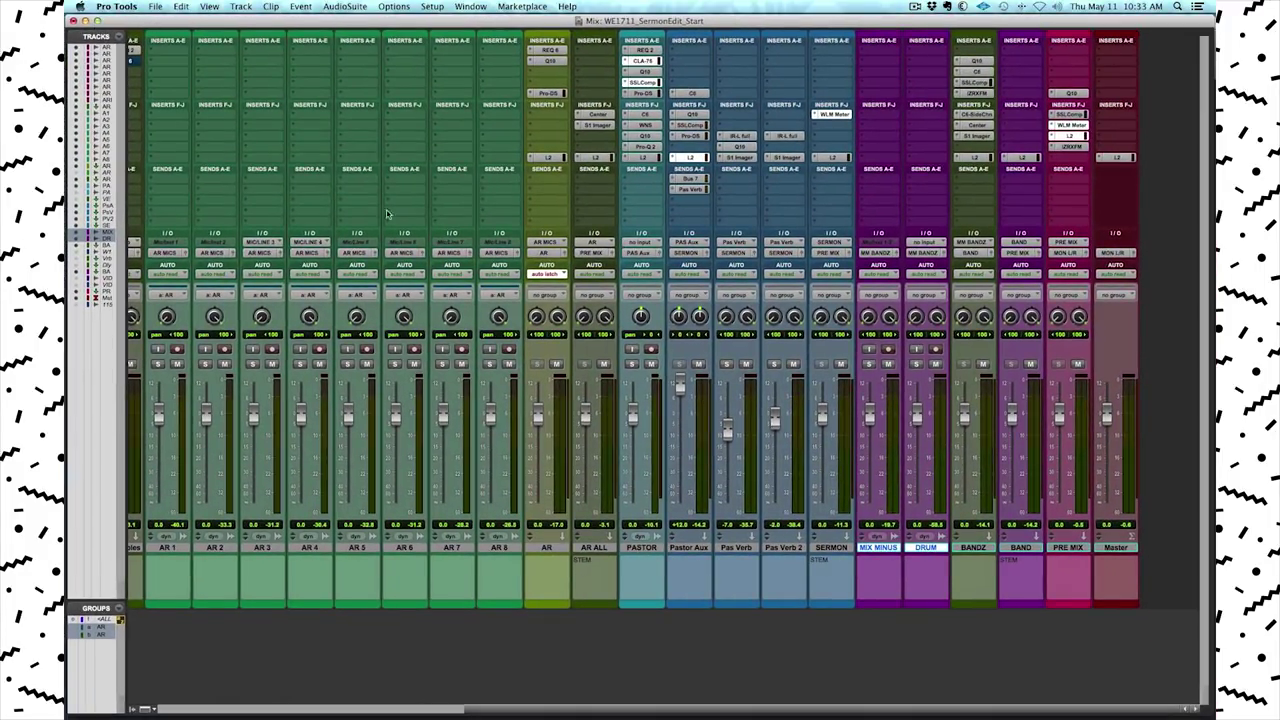
scroll(439, 377, "left", 5)
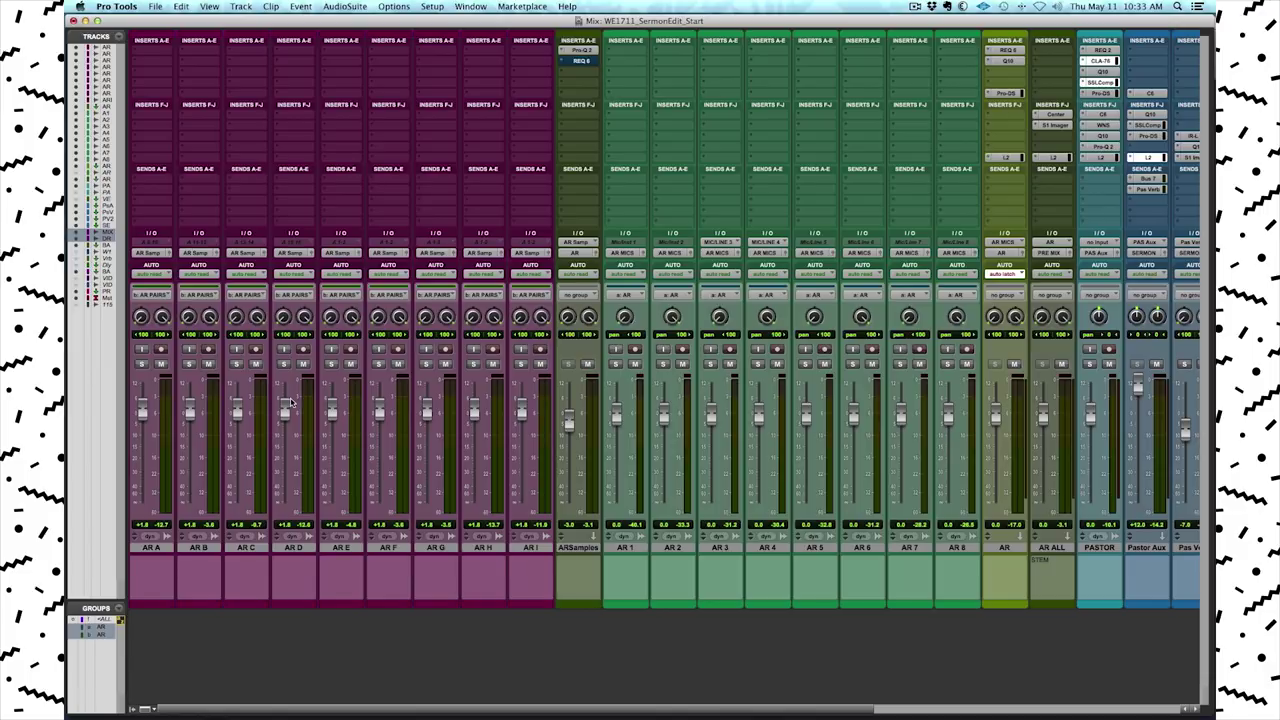
scroll(727, 348, "right", 2)
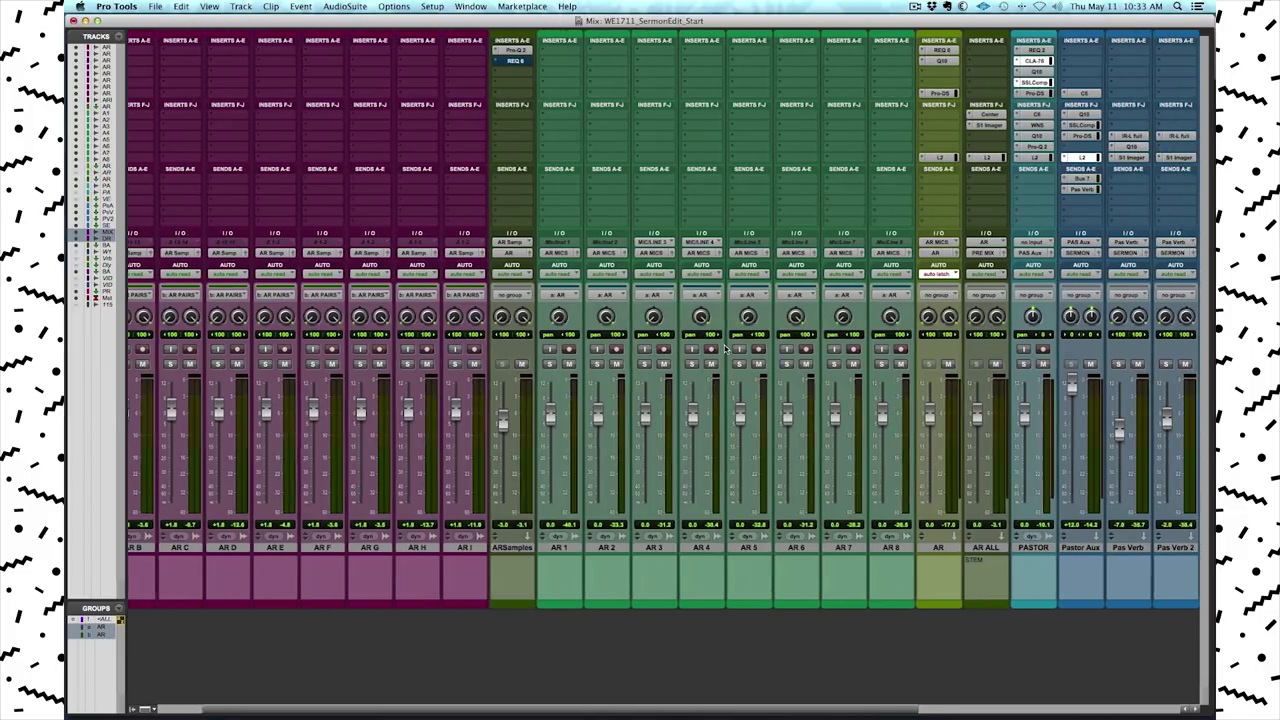
- Look across the mixer's AR channel strips, selecting AR A and AR 4 in turn
scroll(655, 352, "right", 2)
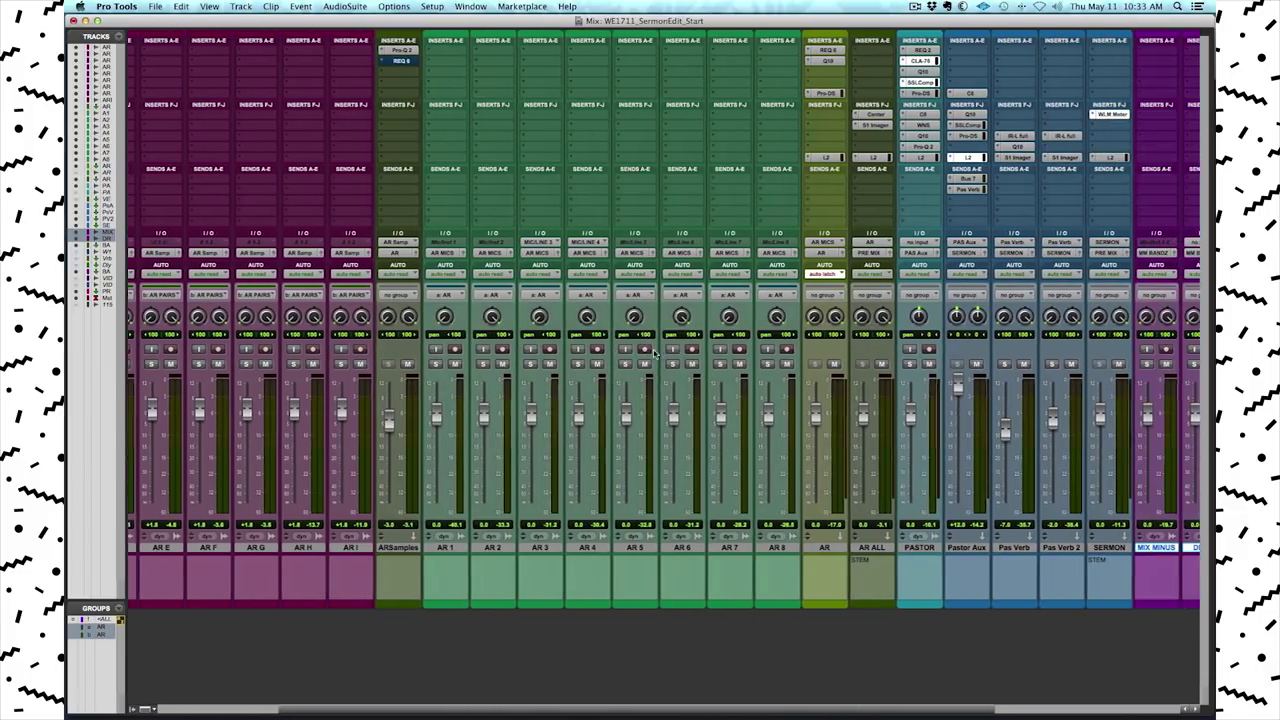
scroll(472, 416, "left", 4)
left_click(150, 548)
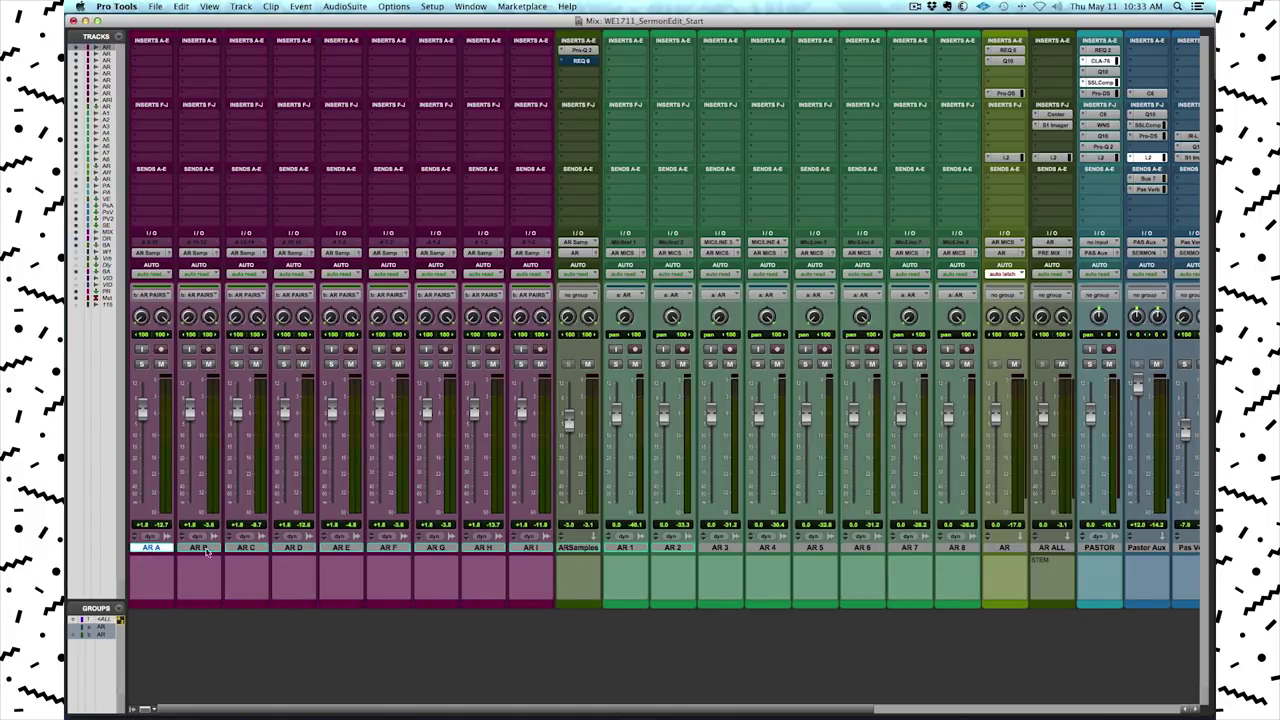
left_click(766, 548)
scroll(195, 576, "right", 4)
scroll(200, 570, "left", 4)
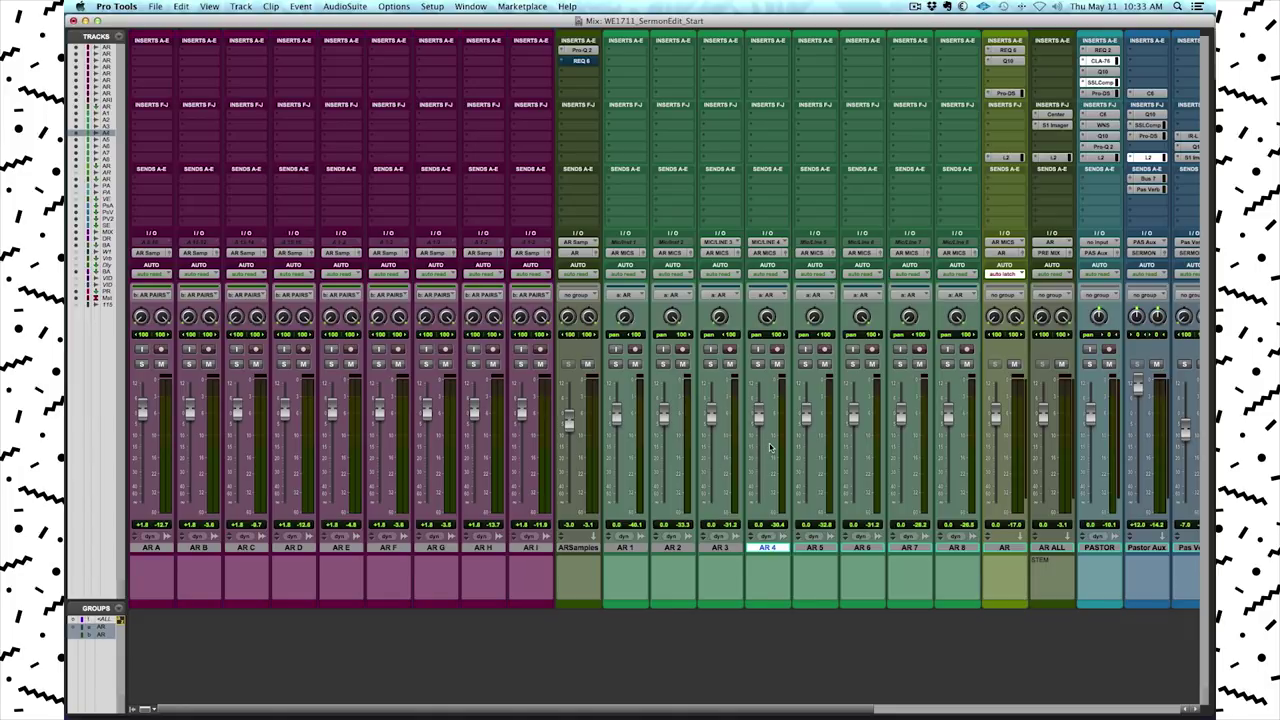
- Examine the inserts and routing of the mixer strips from the AR channels through PASTOR and SERMON to PRE MIX and Master
scroll(775, 445, "right", 3)
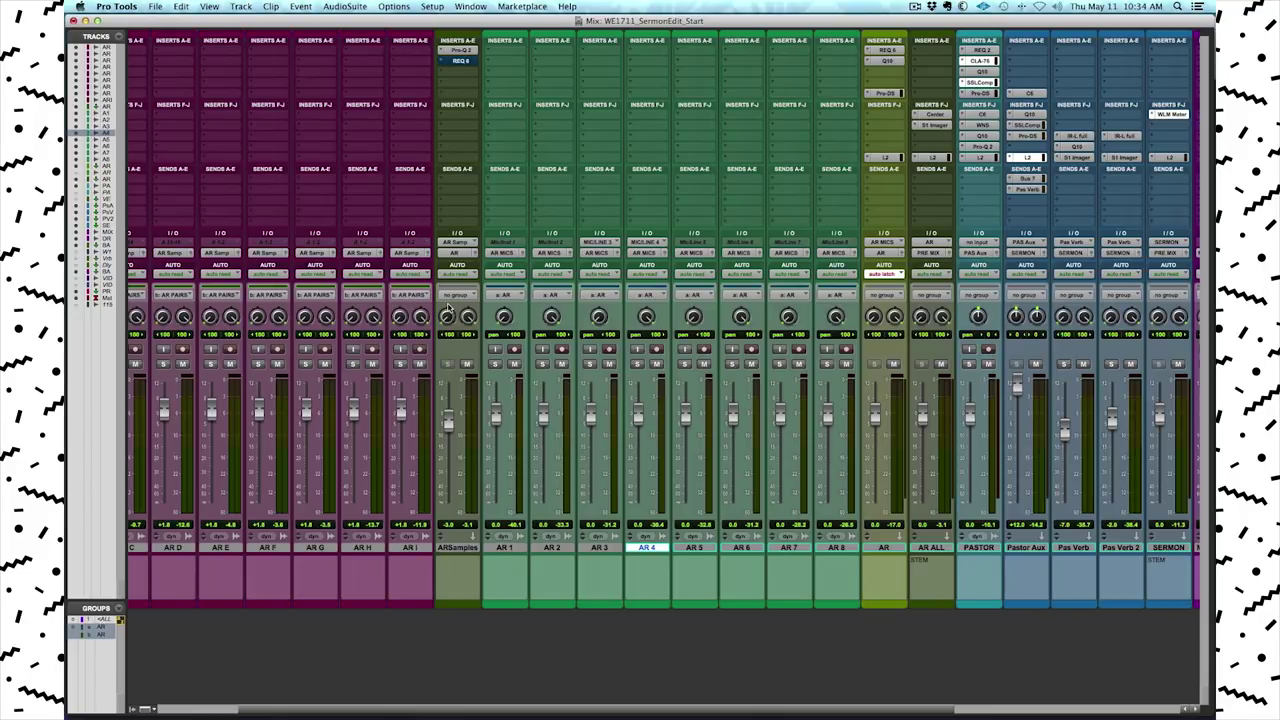
scroll(666, 364, "right", 2)
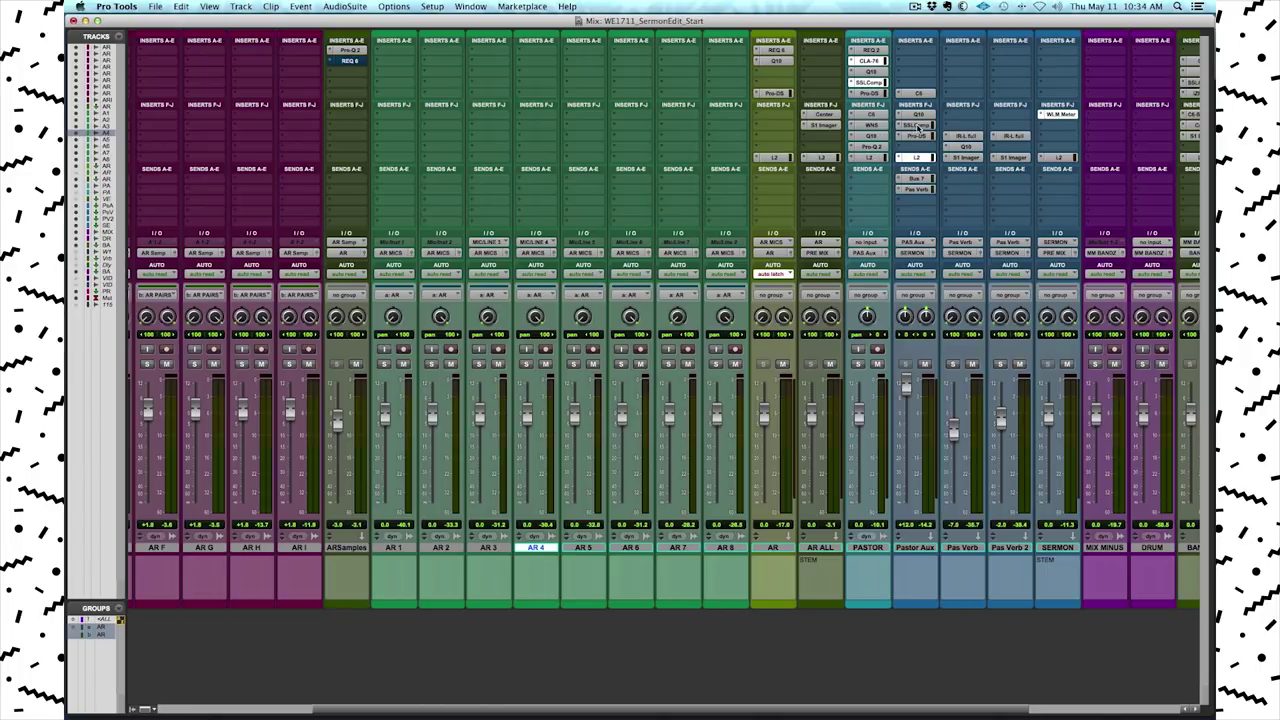
scroll(918, 126, "right", 5)
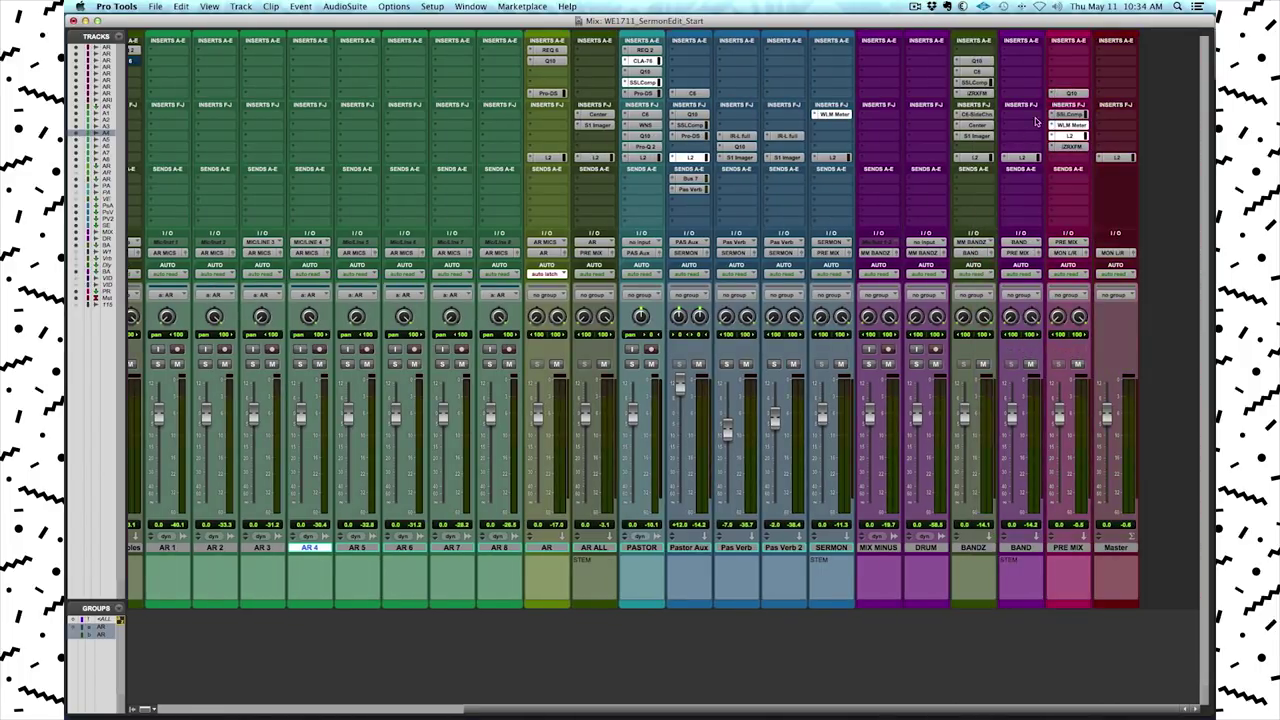
scroll(645, 250, "left", 1)
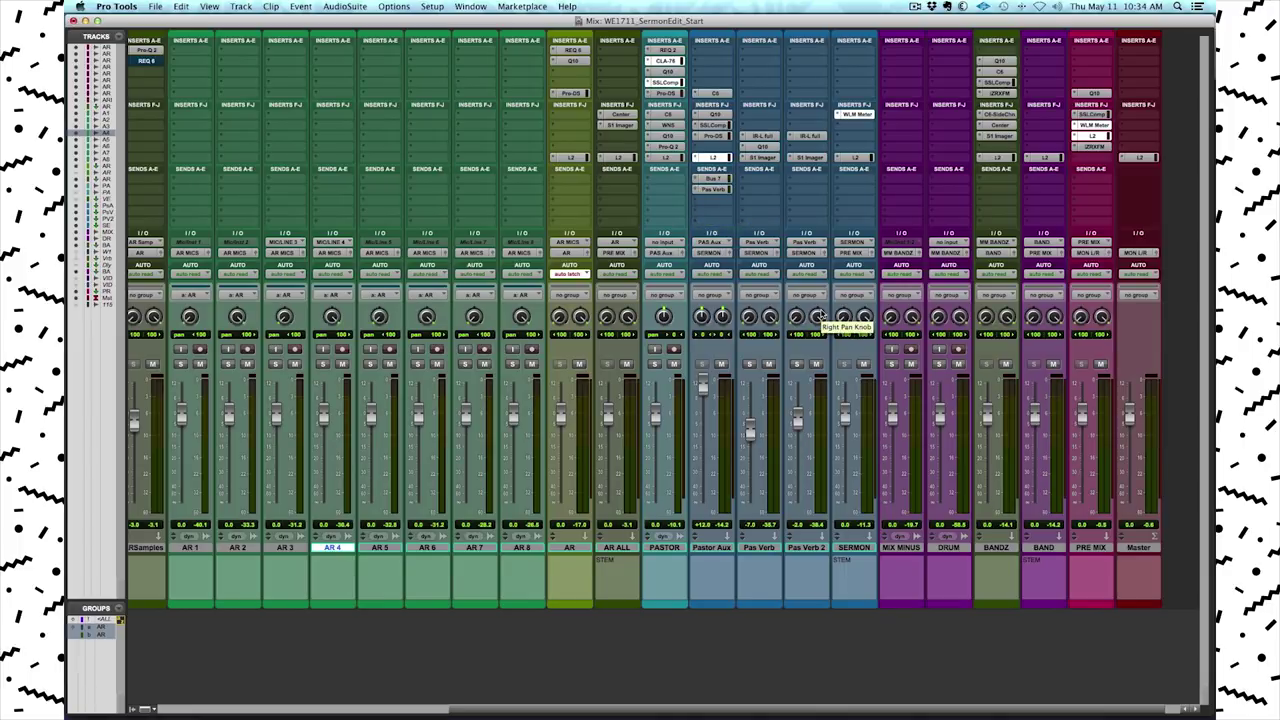
scroll(828, 316, "left", 4)
scroll(828, 316, "left", 7)
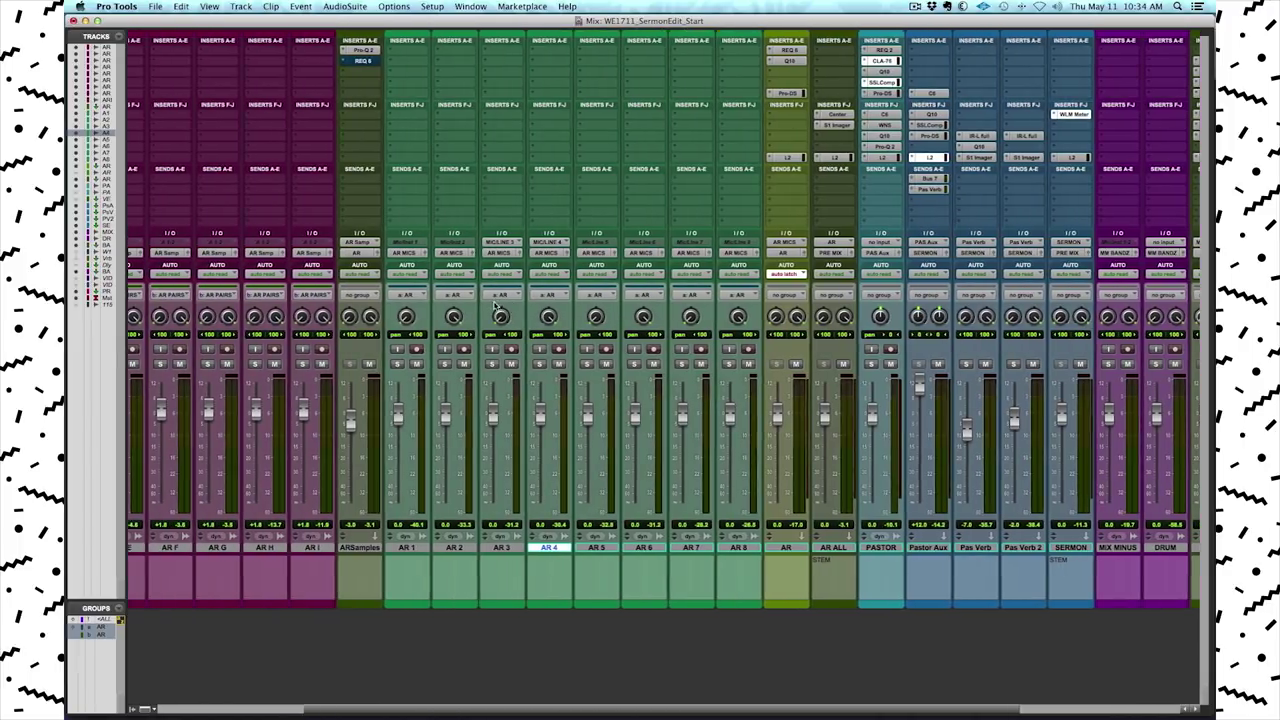
scroll(512, 306, "left", 10)
- Trace the AR A to AR I channels through ARSamples to AR ALL, checking the output assignment of AR I
left_click(151, 548)
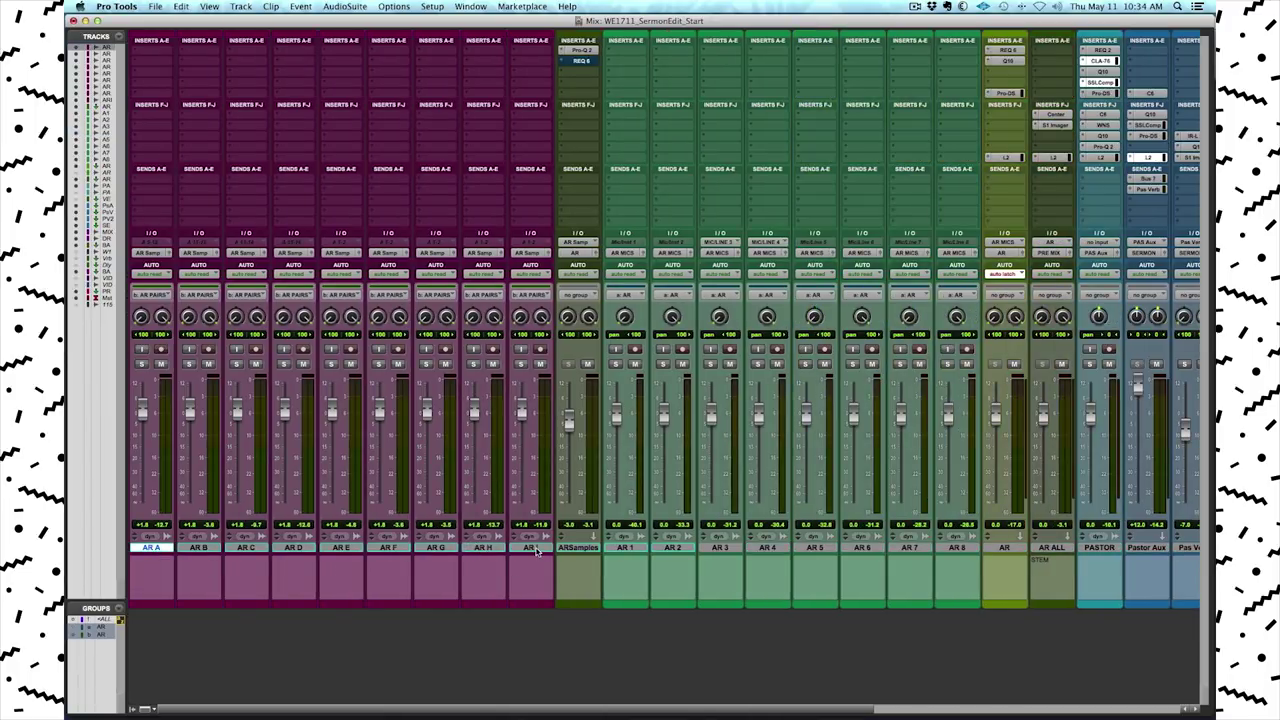
left_click(530, 548, "shift")
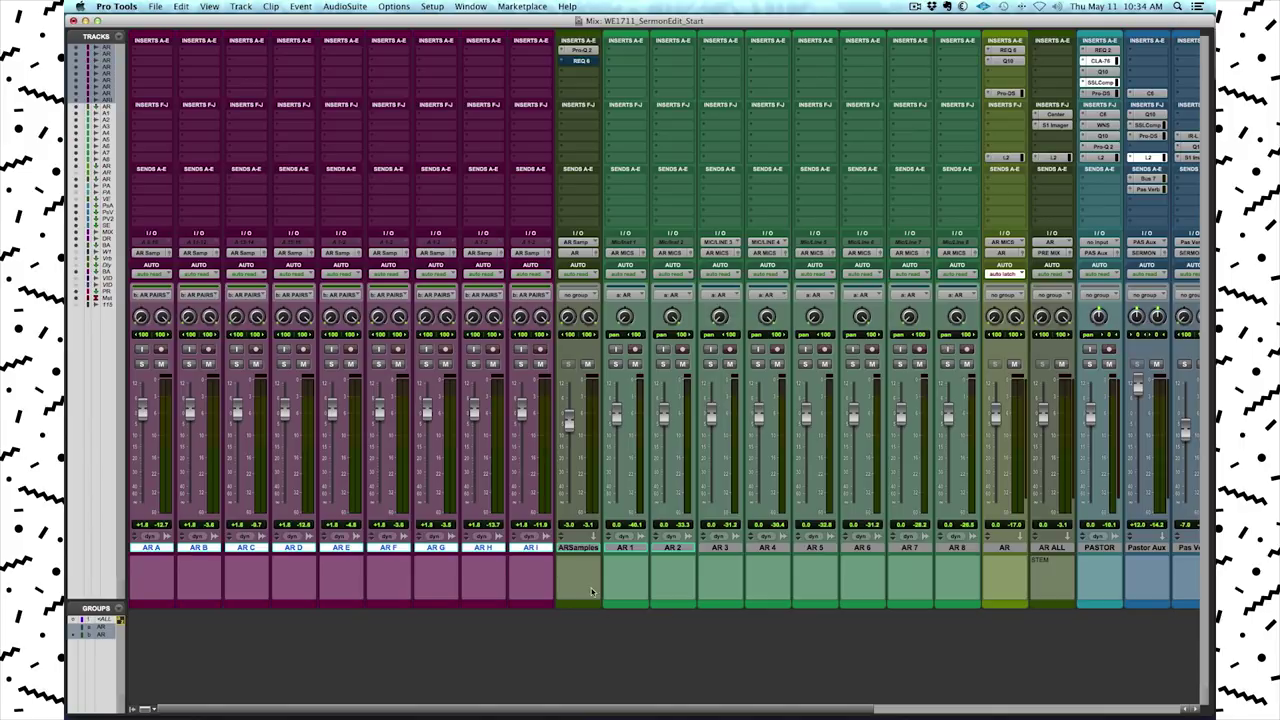
left_click(578, 549)
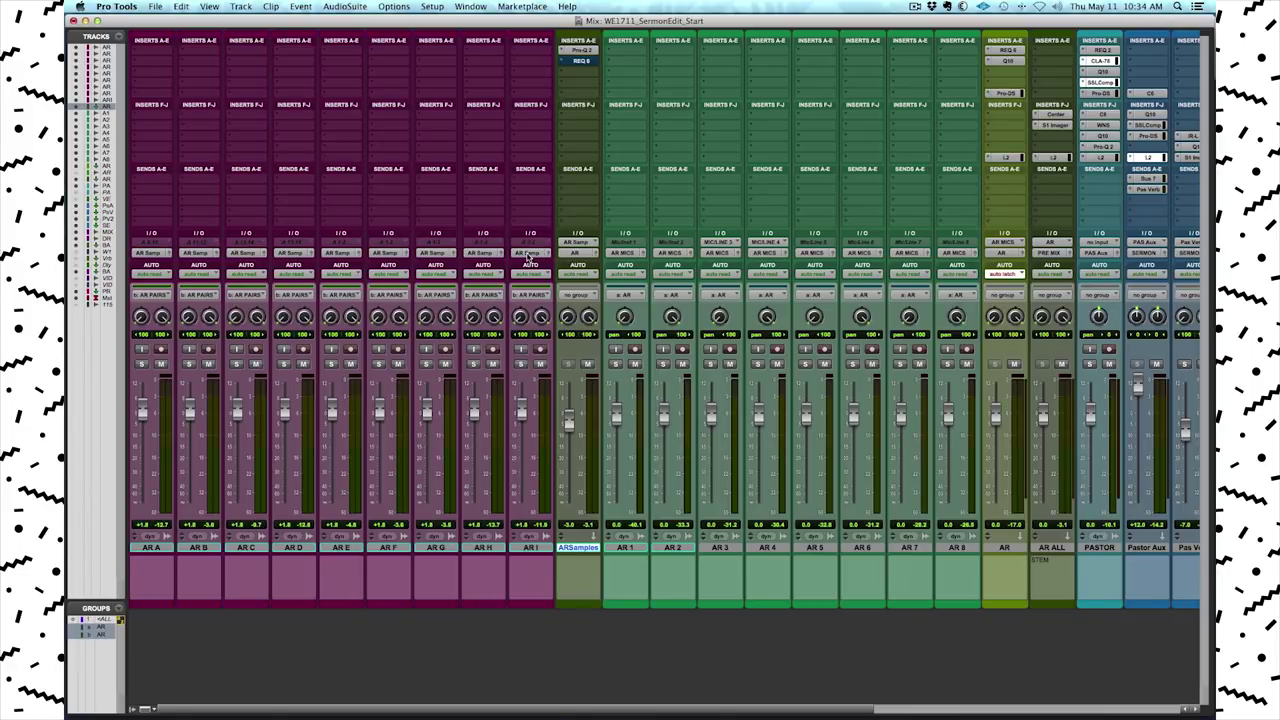
left_click(531, 256)
left_click(531, 258)
left_click(1050, 548)
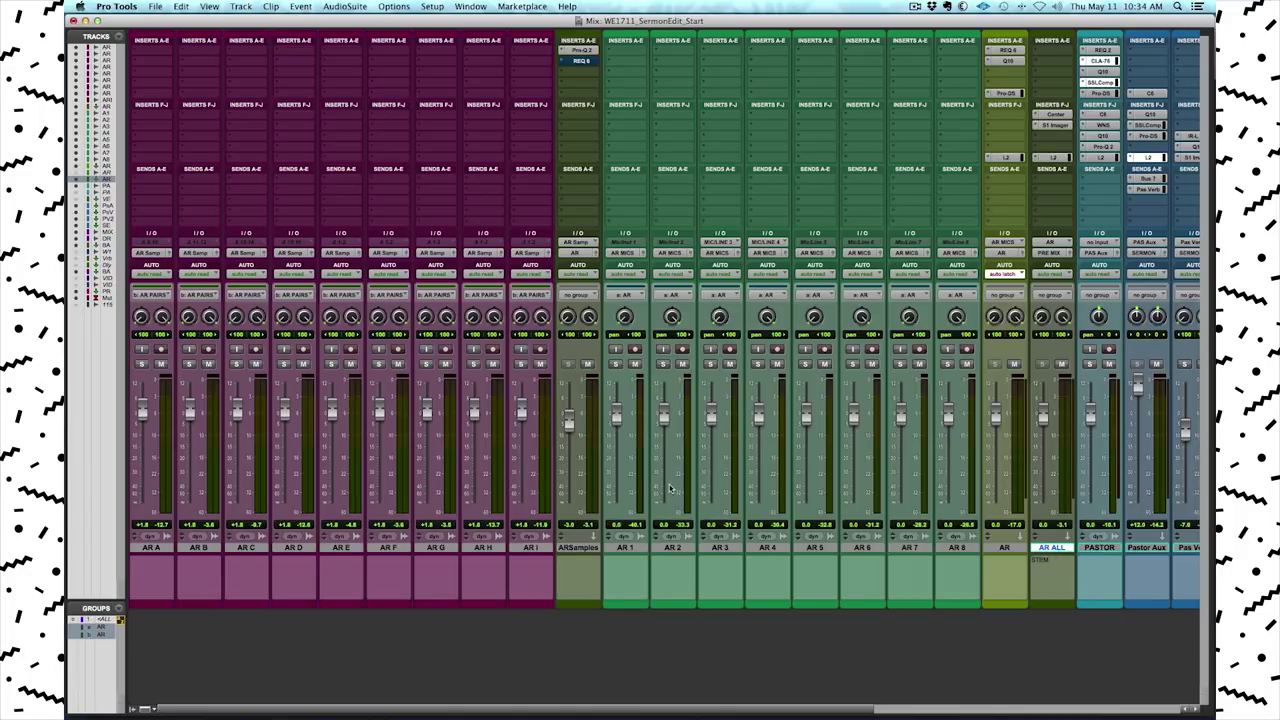
- Select the AR 1 to AR 8 tracks in the mixer and mark their full recorded clips in the Edit window from 12:16:01;24
left_click(624, 550)
left_click_drag(624, 553, 952, 555)
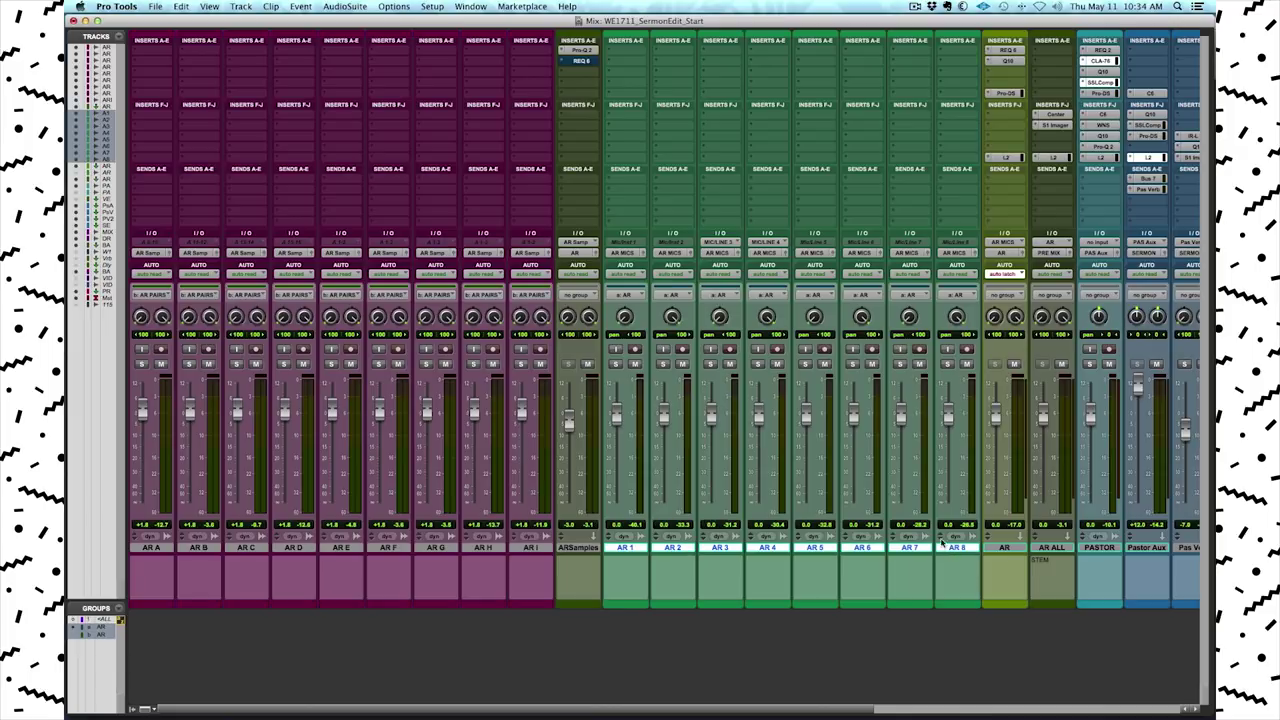
key("super+equal")
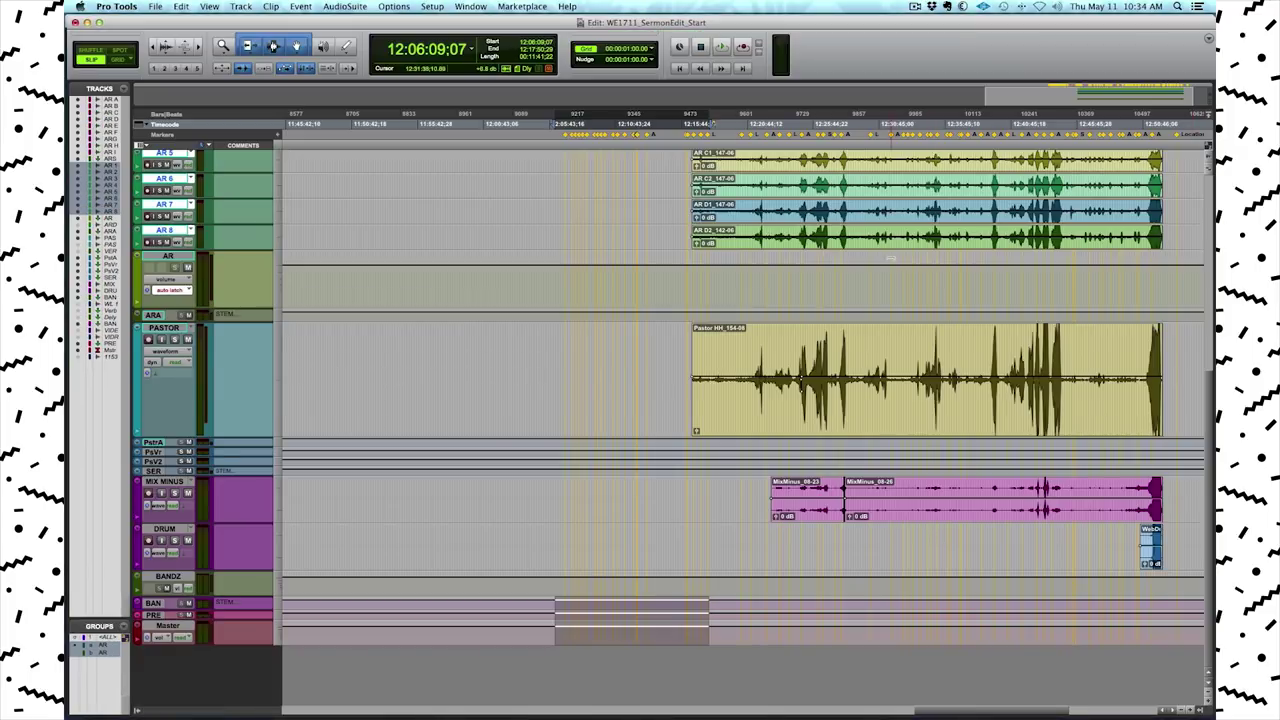
scroll(683, 166, "up", 3)
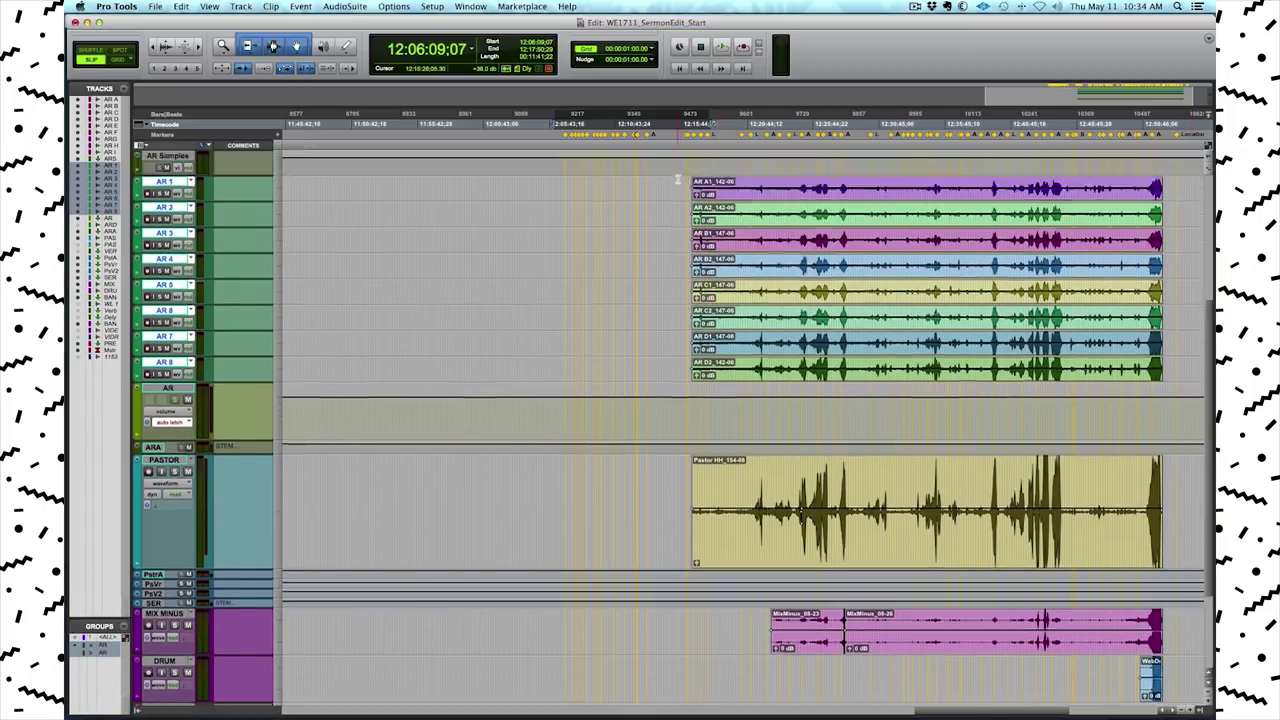
left_click_drag(689, 233, 1167, 409)
- Mark an empty stretch at 07:01:35;16 and a short stretch of the AR track at 12:27:16;08, and return to the Mix window
key("Home")
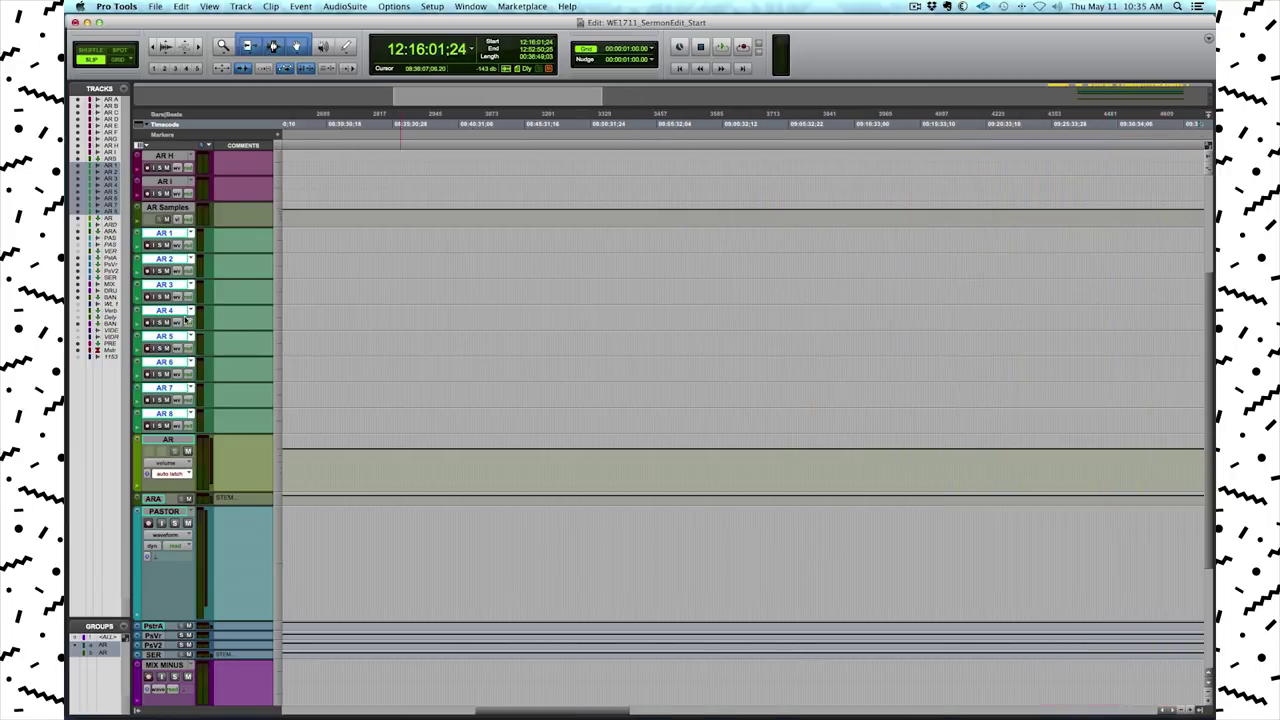
left_click_drag(304, 219, 338, 220)
scroll(523, 383, "right", 15)
scroll(518, 380, "right", 20)
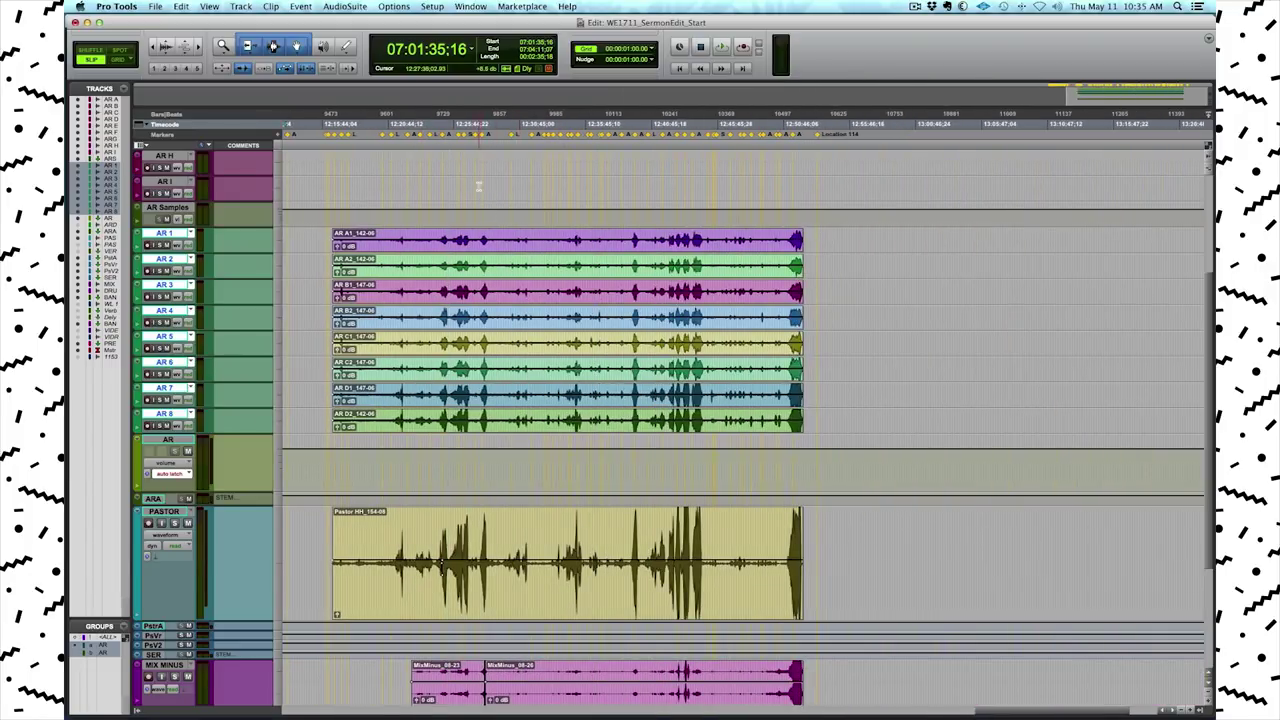
left_click_drag(479, 188, 489, 188)
left_click_drag(474, 456, 479, 457)
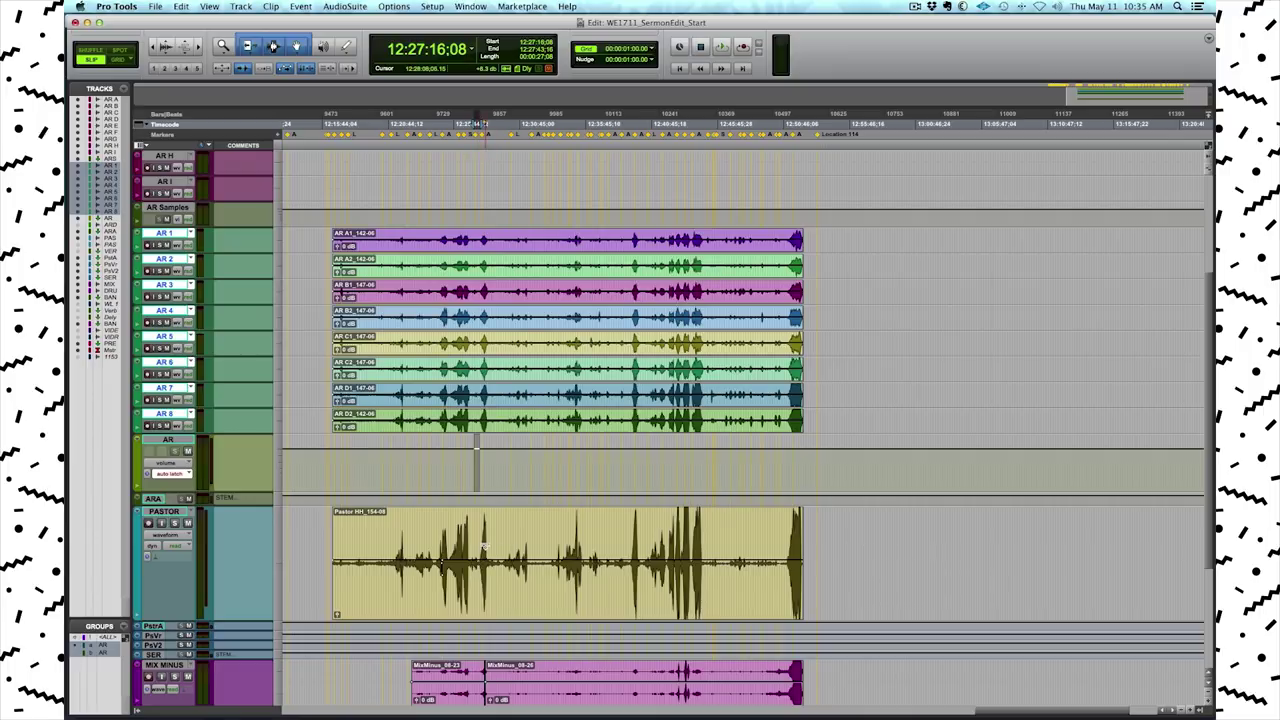
key("super+equal")
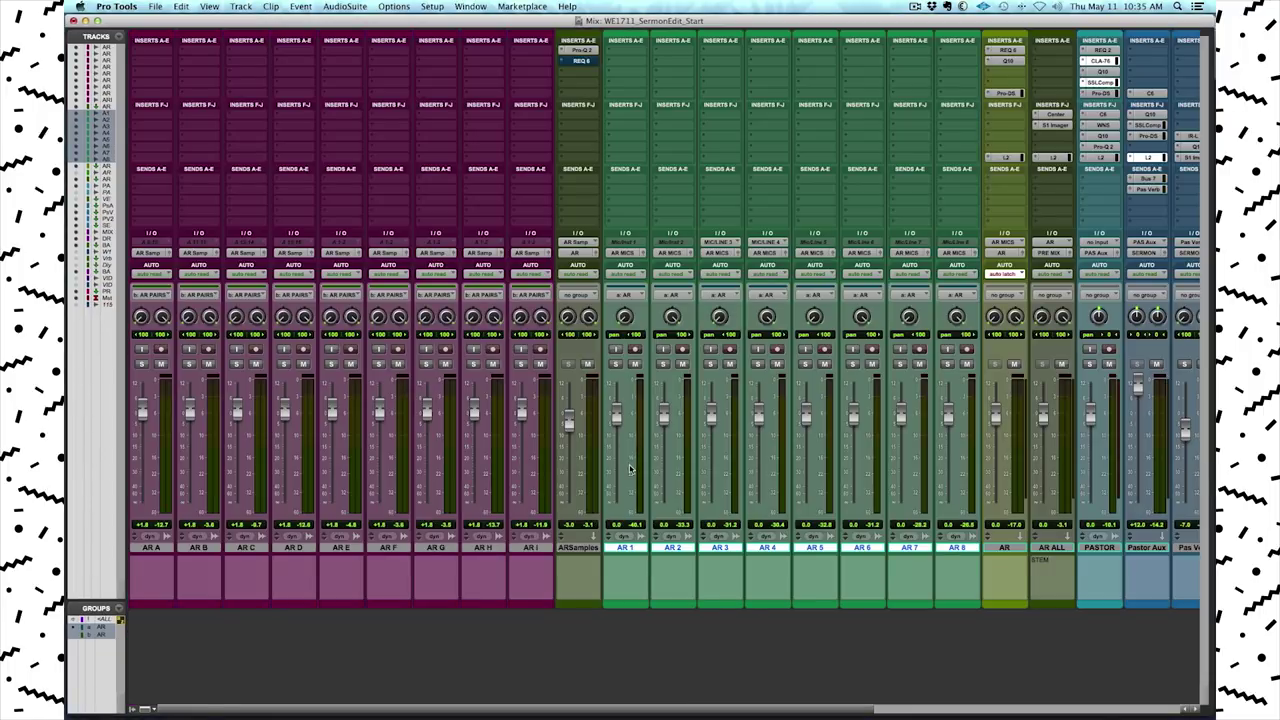
- Review the microphone channels, selecting AR 1, AR 2 and the range from AR 1 to AR 6
scroll(607, 385, "right", 3)
scroll(605, 395, "left", 1)
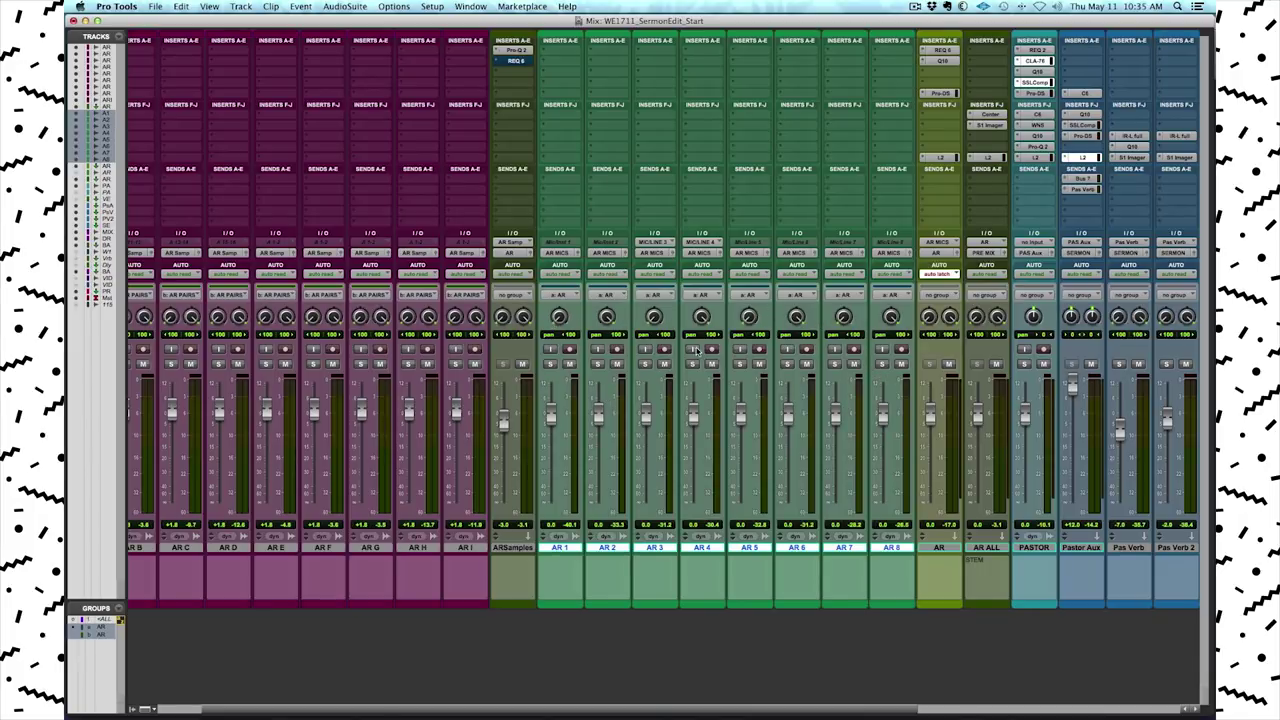
left_click(561, 549)
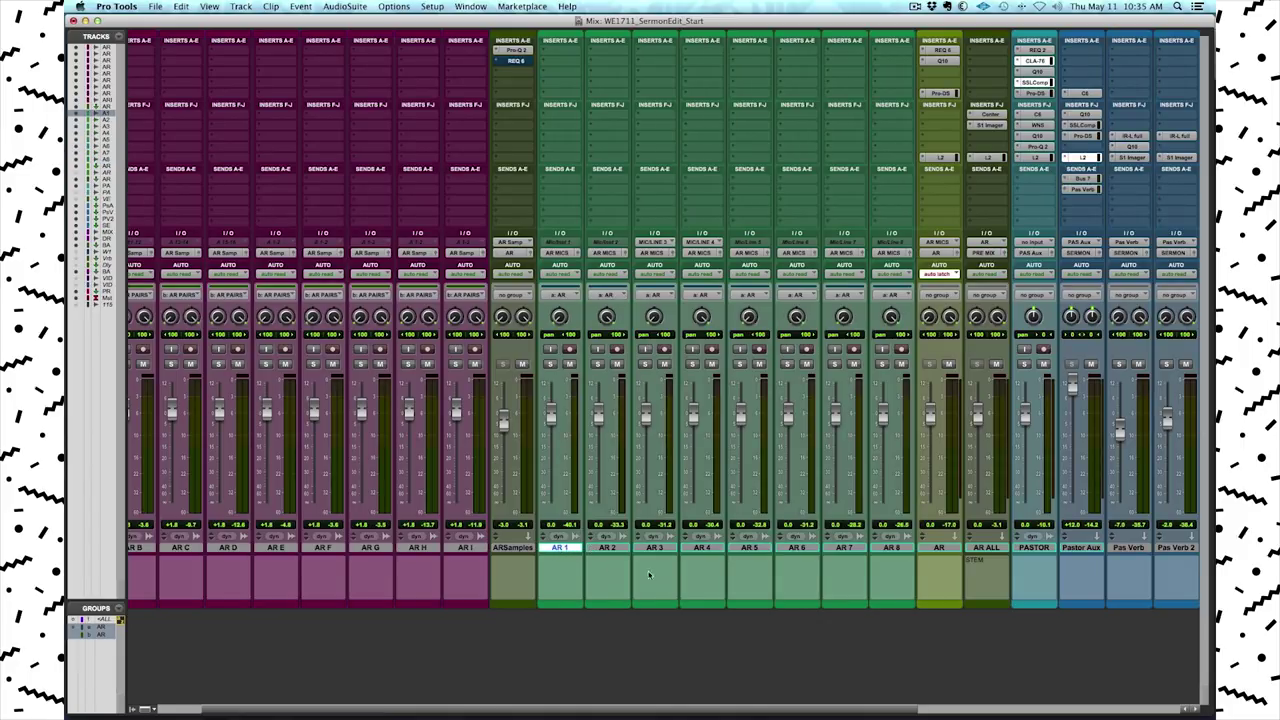
left_click(607, 549)
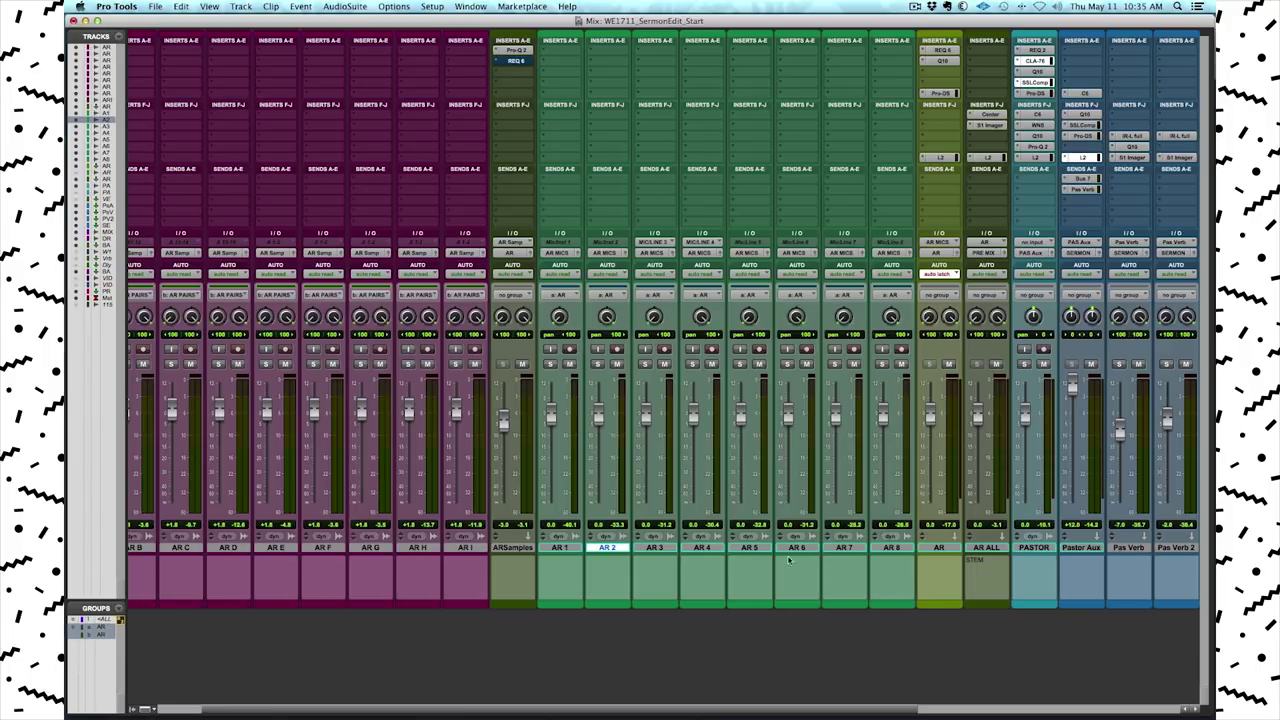
left_click(798, 549)
left_click(561, 549, "shift")
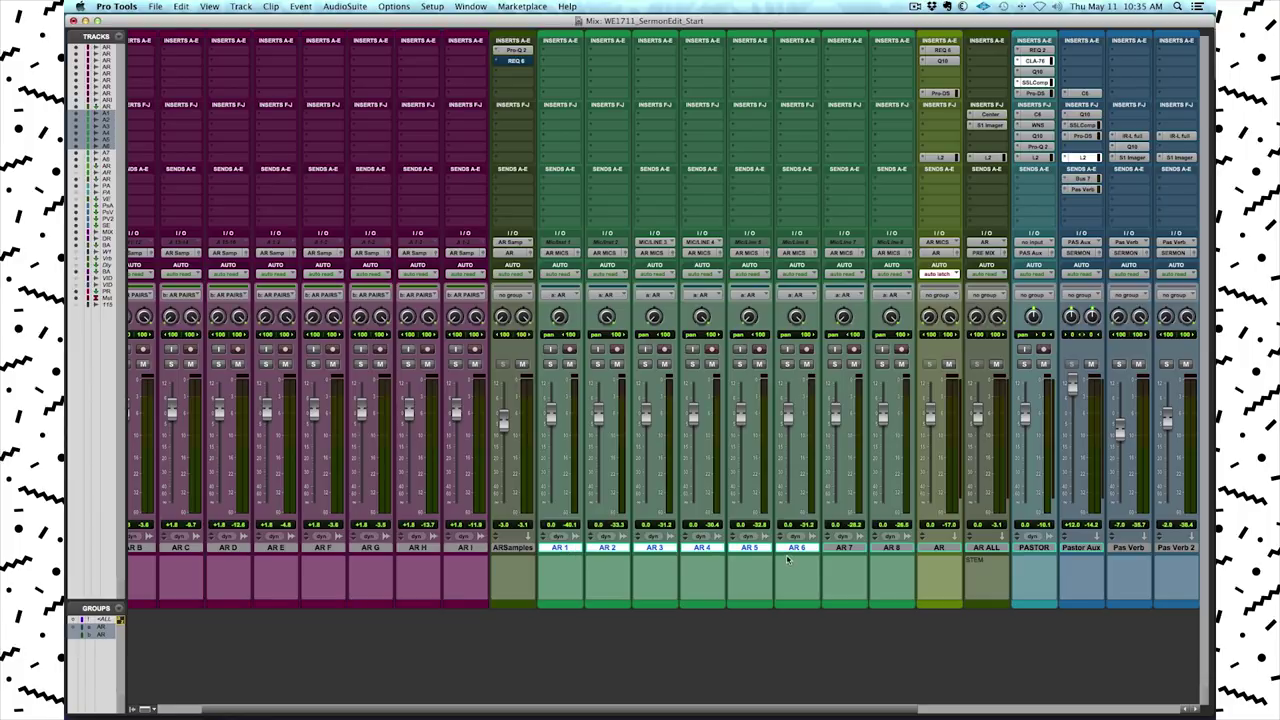
- Review AR 7 and AR 8, and follow the AR 1 to AR 8 routing through AR into AR ALL
left_click(843, 552)
left_click(889, 551)
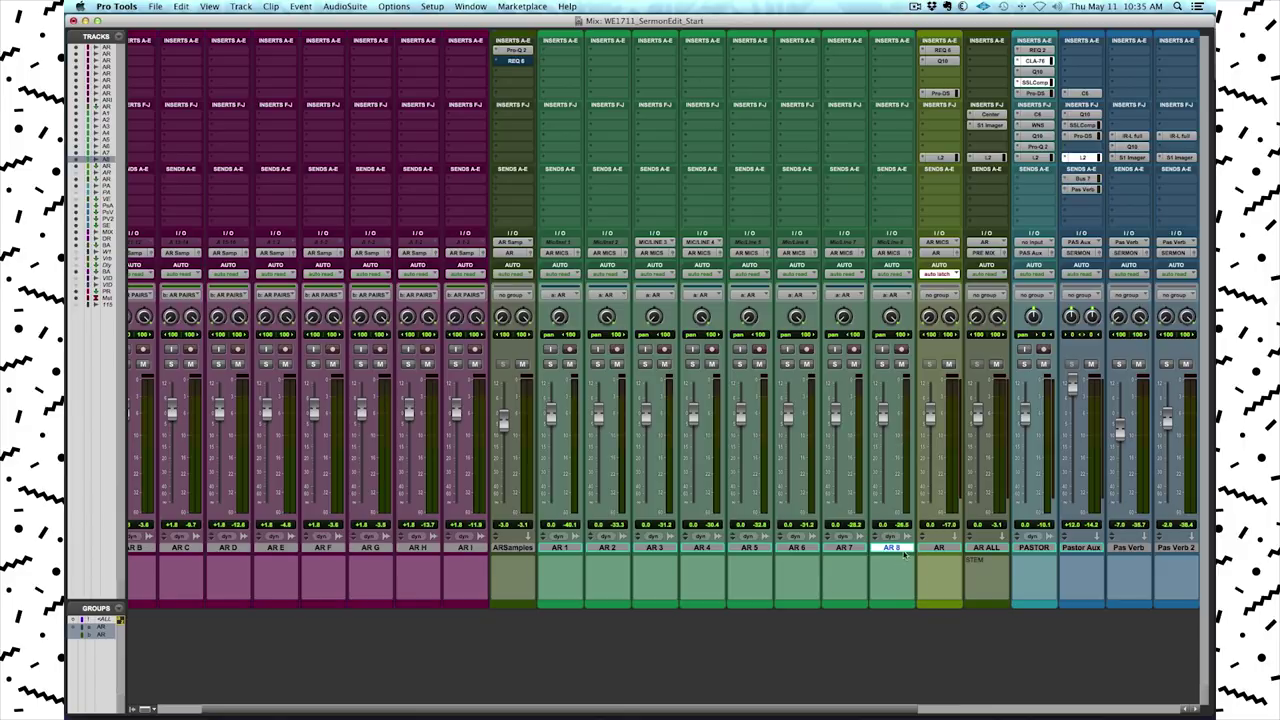
left_click(562, 555, "shift")
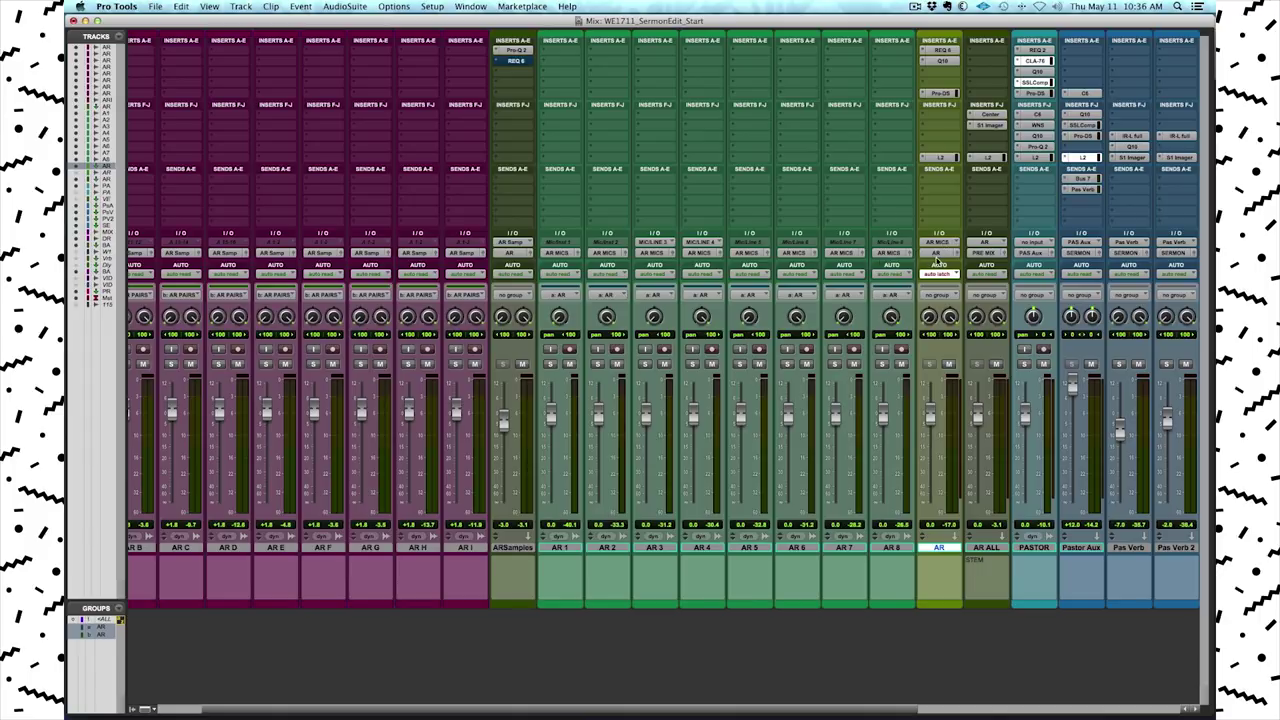
left_click(977, 549)
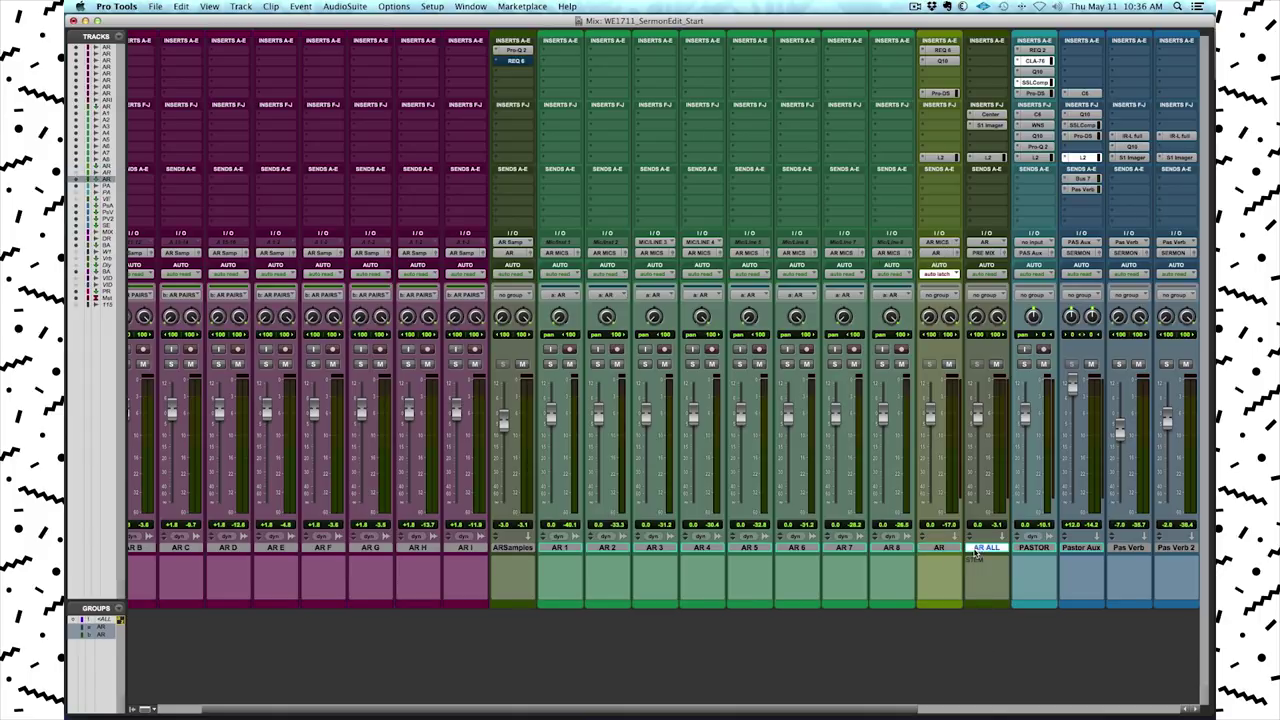
scroll(935, 162, "right", 1)
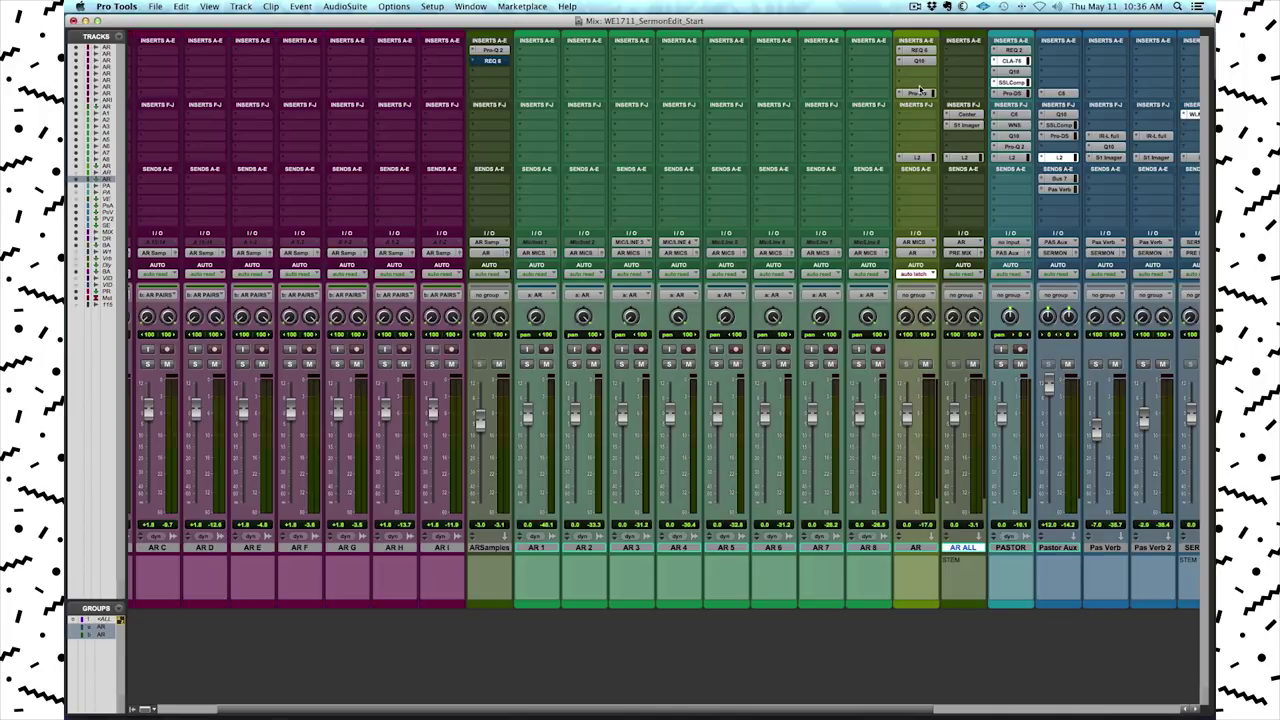
- Select the AR 1 to AR 8 channels and examine the REQ 6 equalizer on the AR channel that receives them
left_click(533, 547)
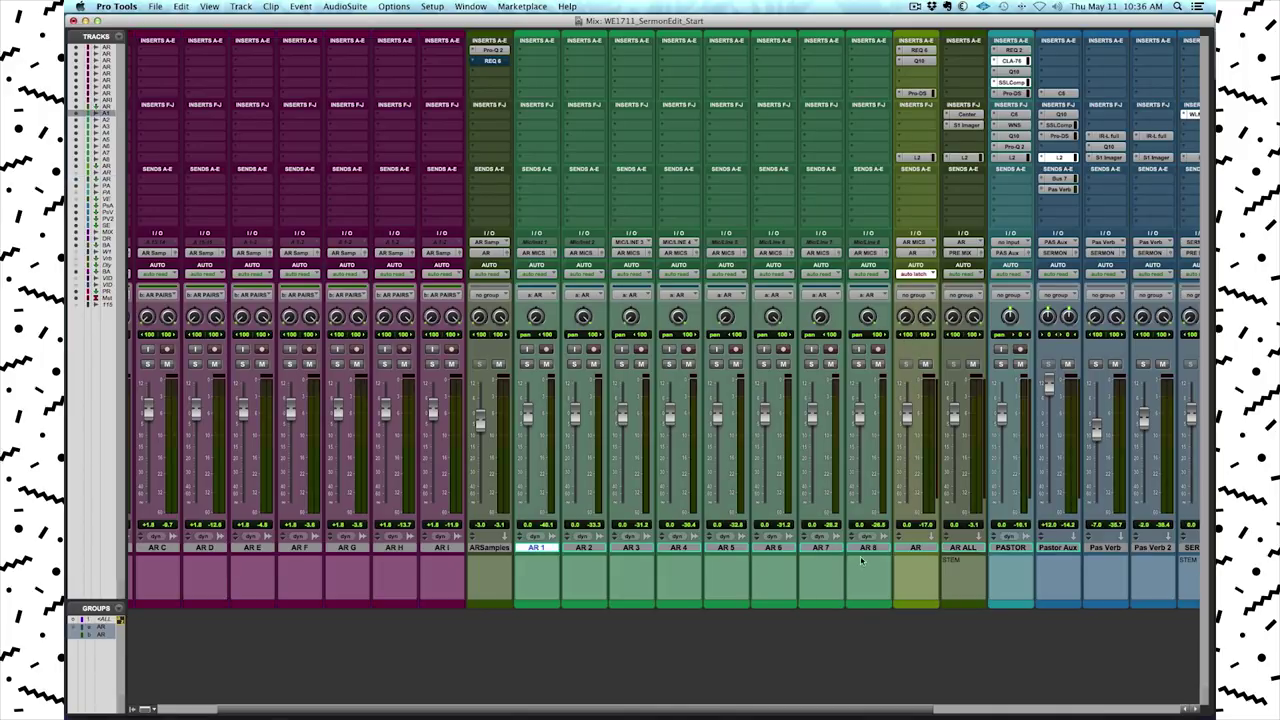
left_click(868, 548, "shift")
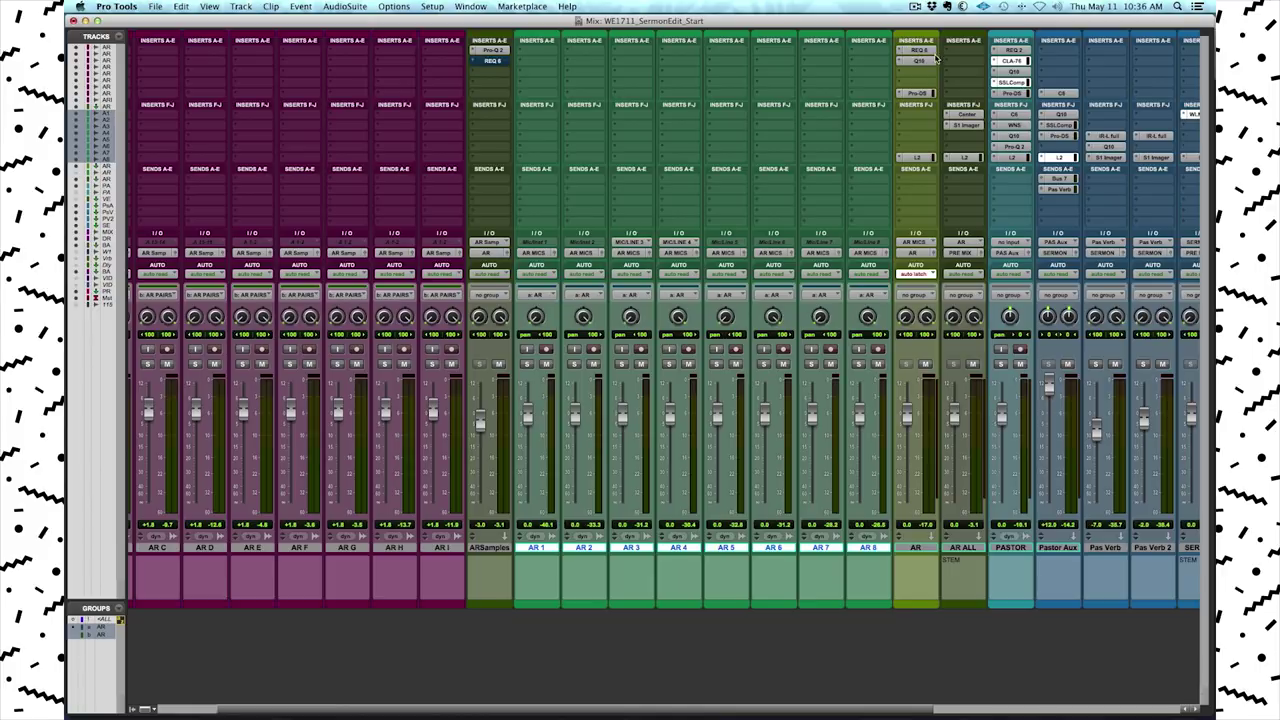
left_click(928, 54)
left_click_drag(866, 70, 761, 61)
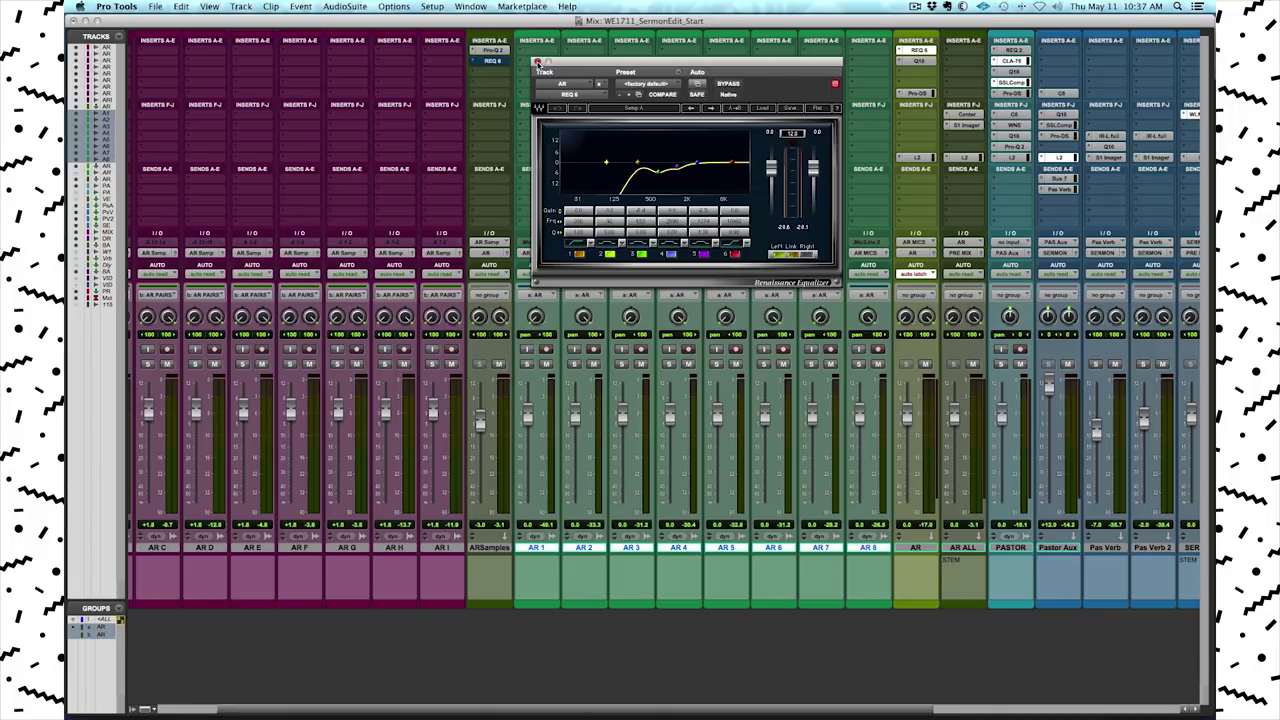
left_click(537, 62)
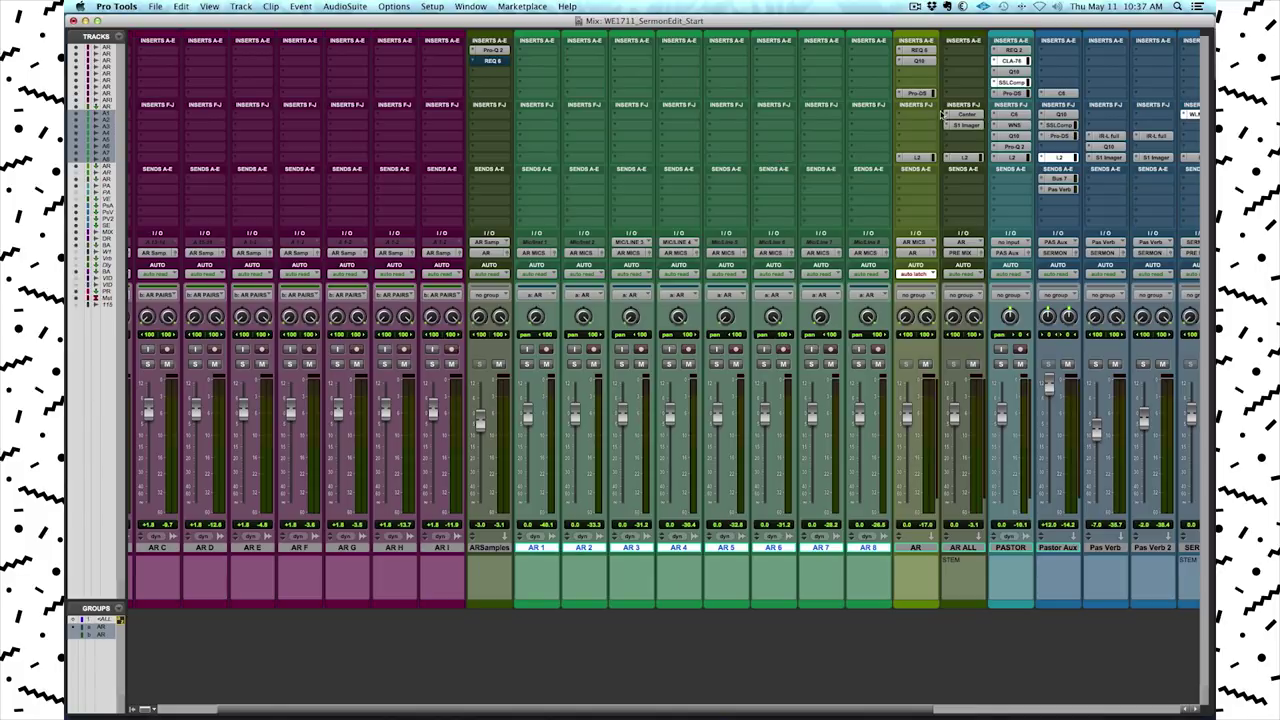
- Examine the Q10 equalizer and the Pro-DS de-esser inserted on the AR channel, closing each plug-in window
left_click(927, 62)
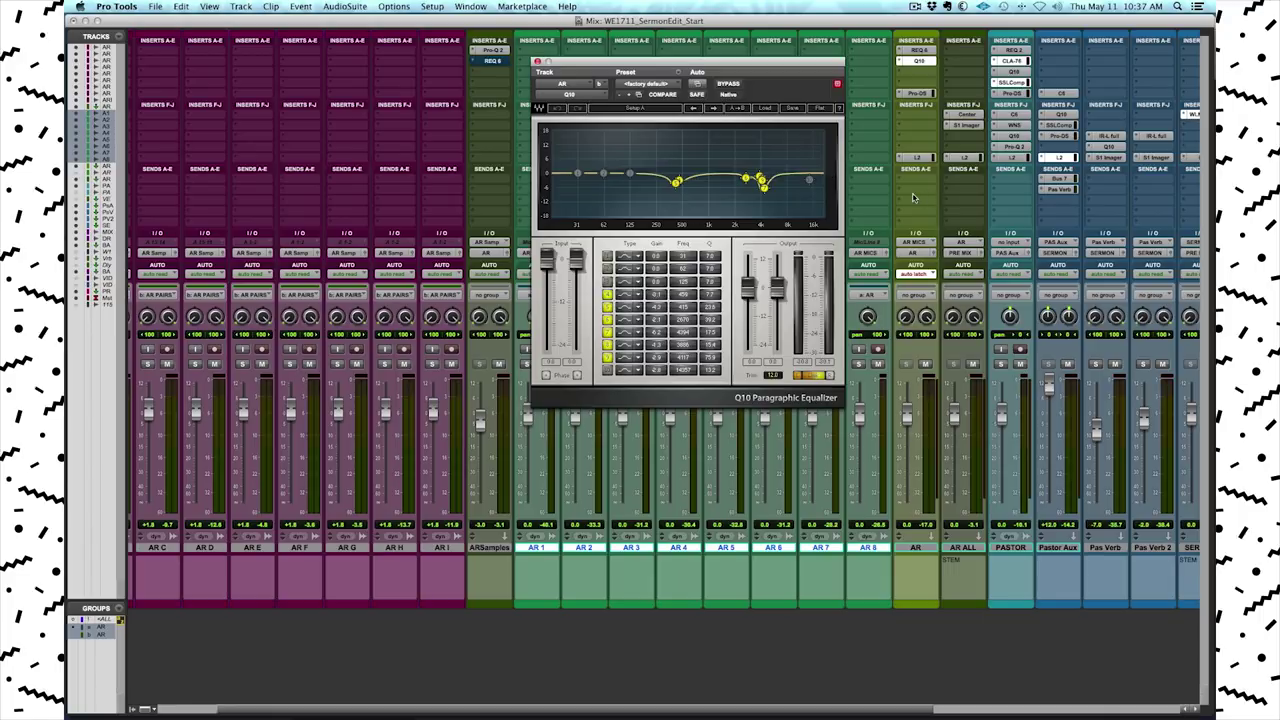
left_click(537, 62)
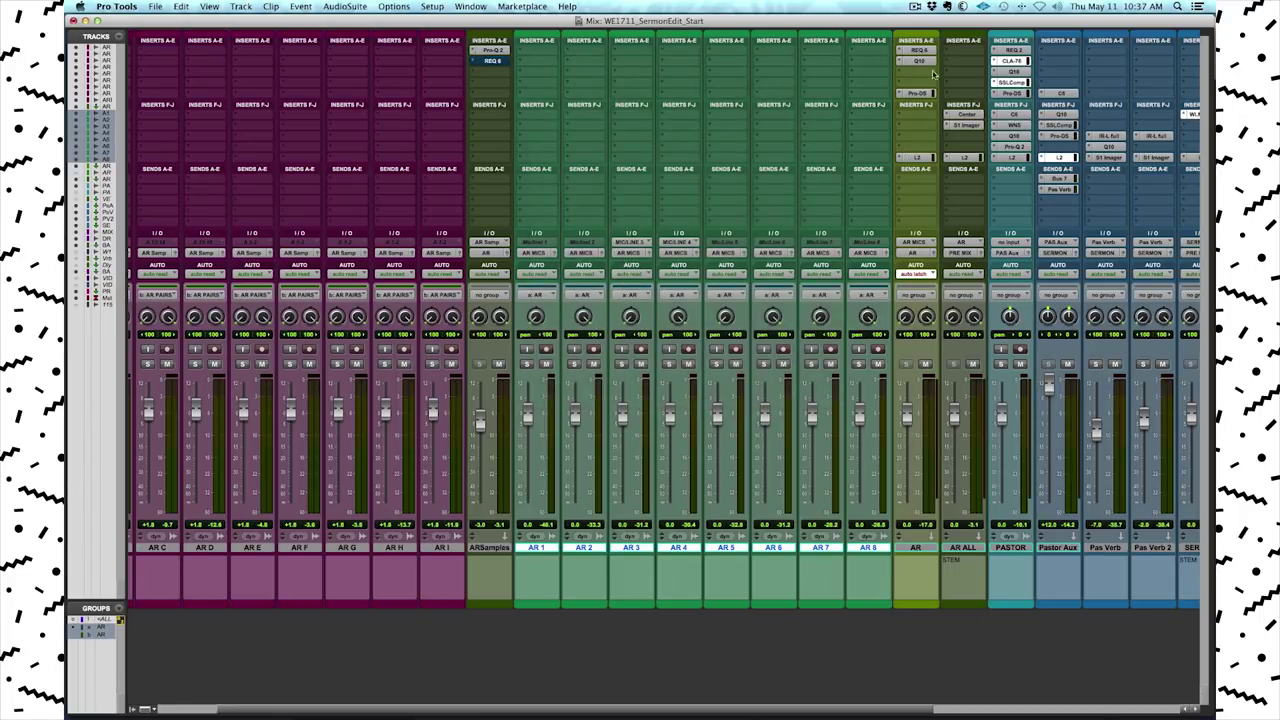
left_click(916, 94)
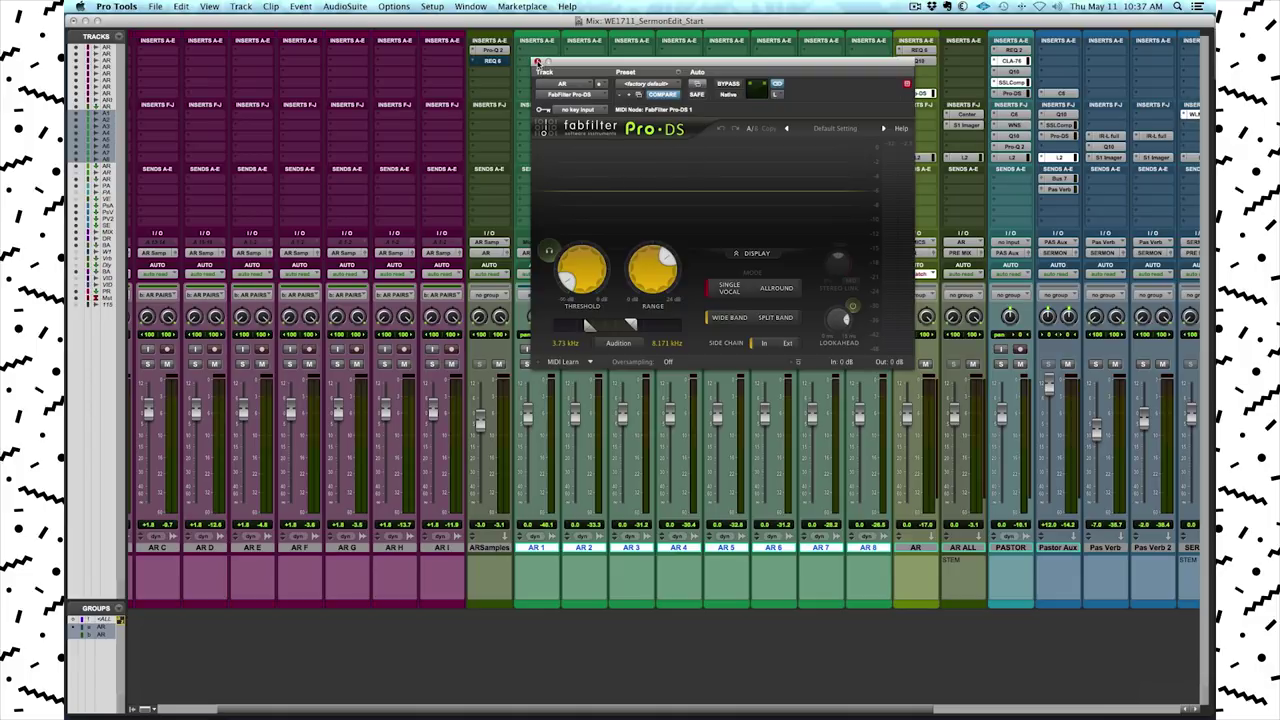
left_click(537, 62)
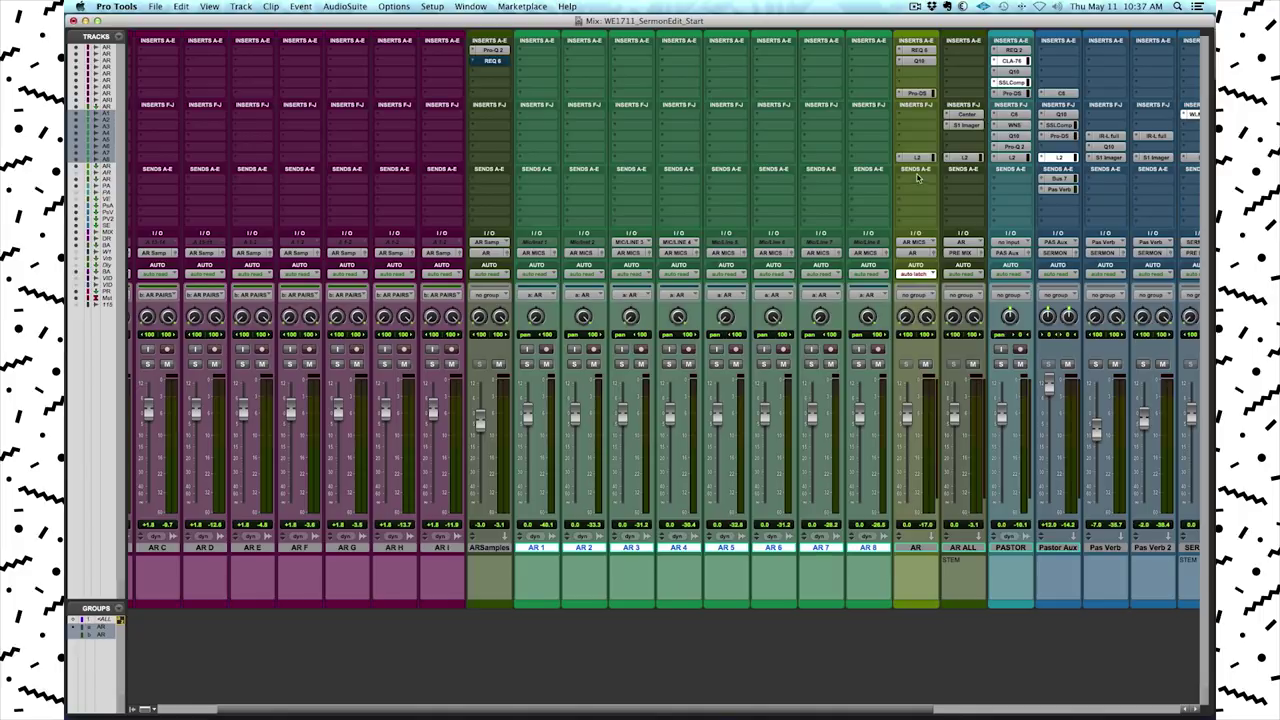
- Examine the L2 limiter on the AR channel, close it, and examine the Center plug-in on the AR ALL channel
left_click(921, 158)
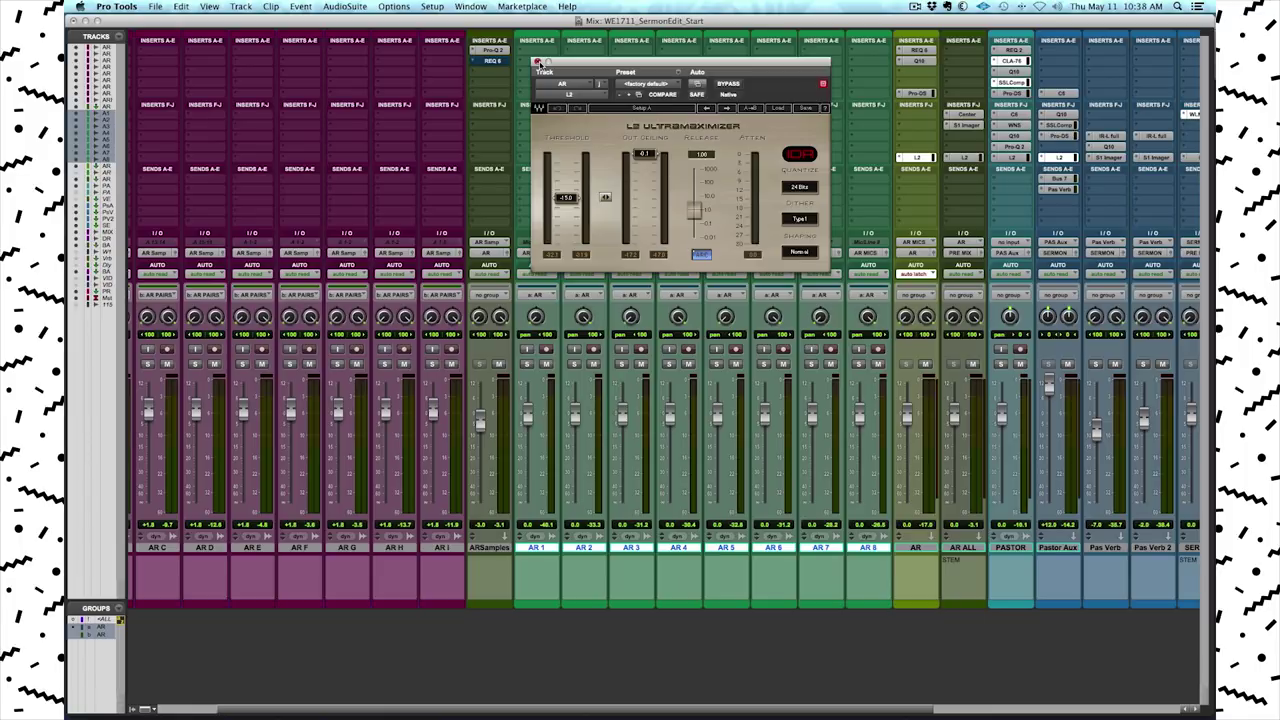
left_click(537, 62)
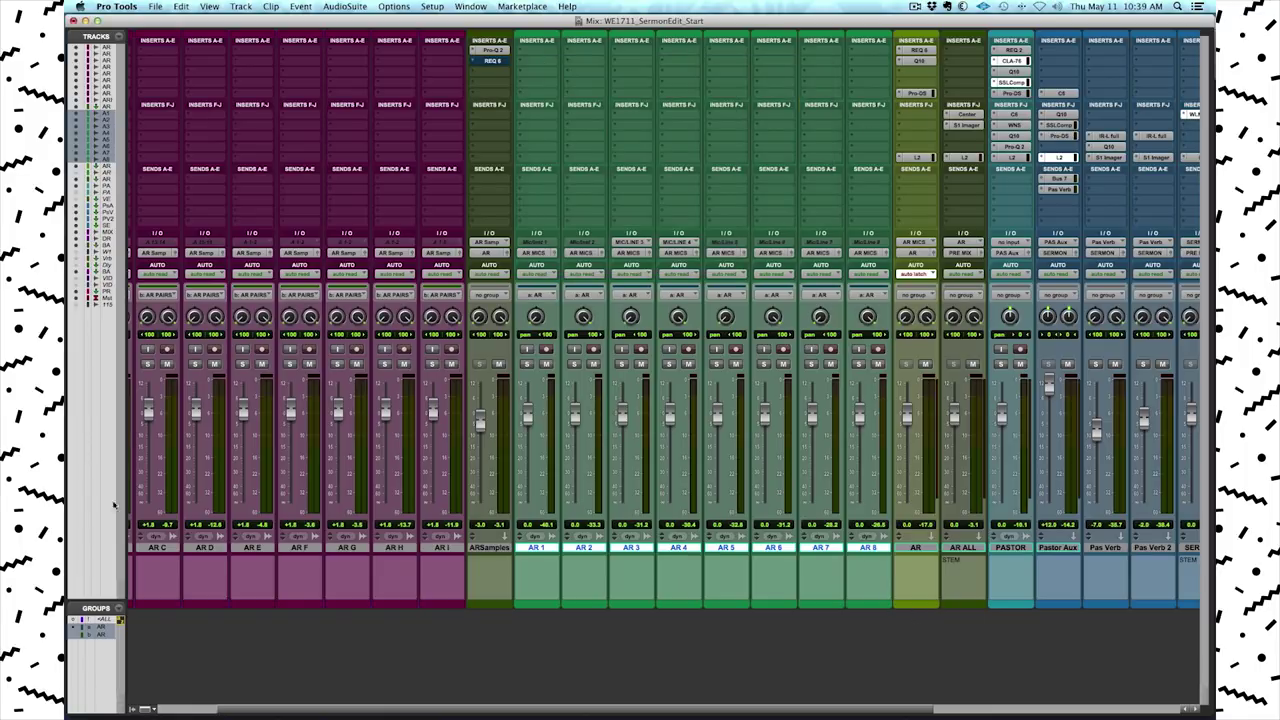
left_click(955, 549)
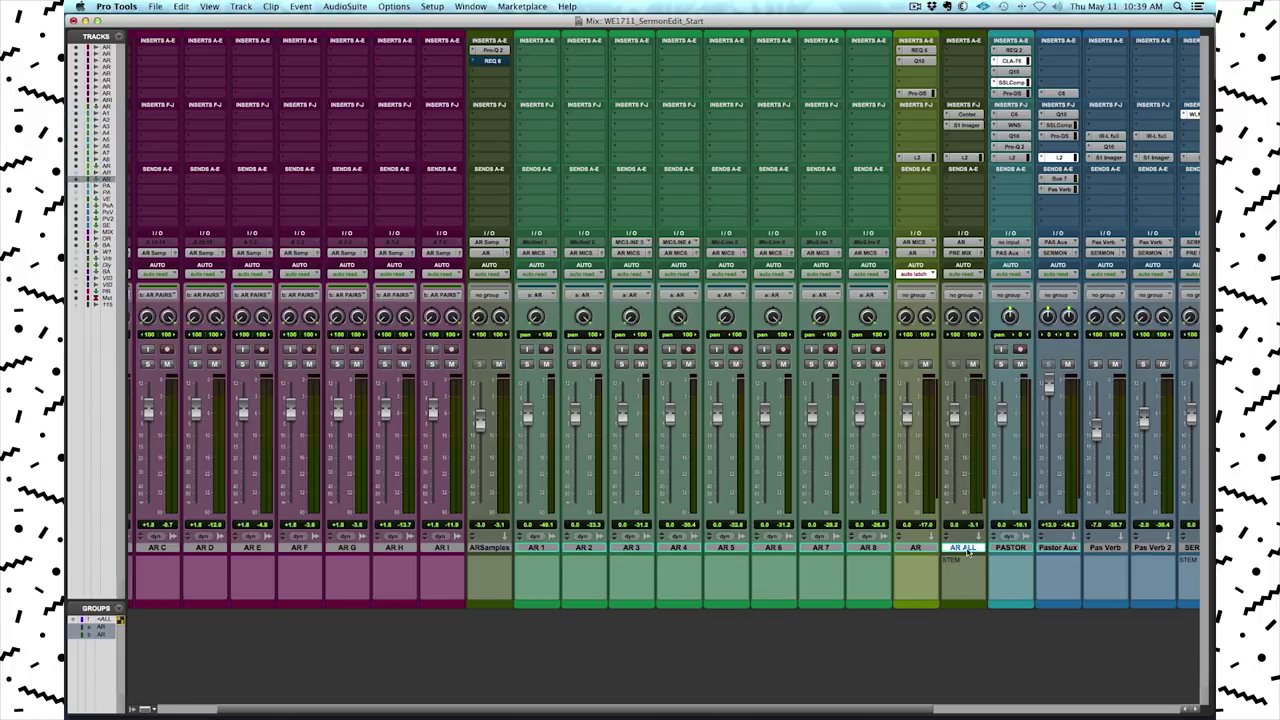
left_click(970, 116)
left_click(973, 125)
left_click(972, 115)
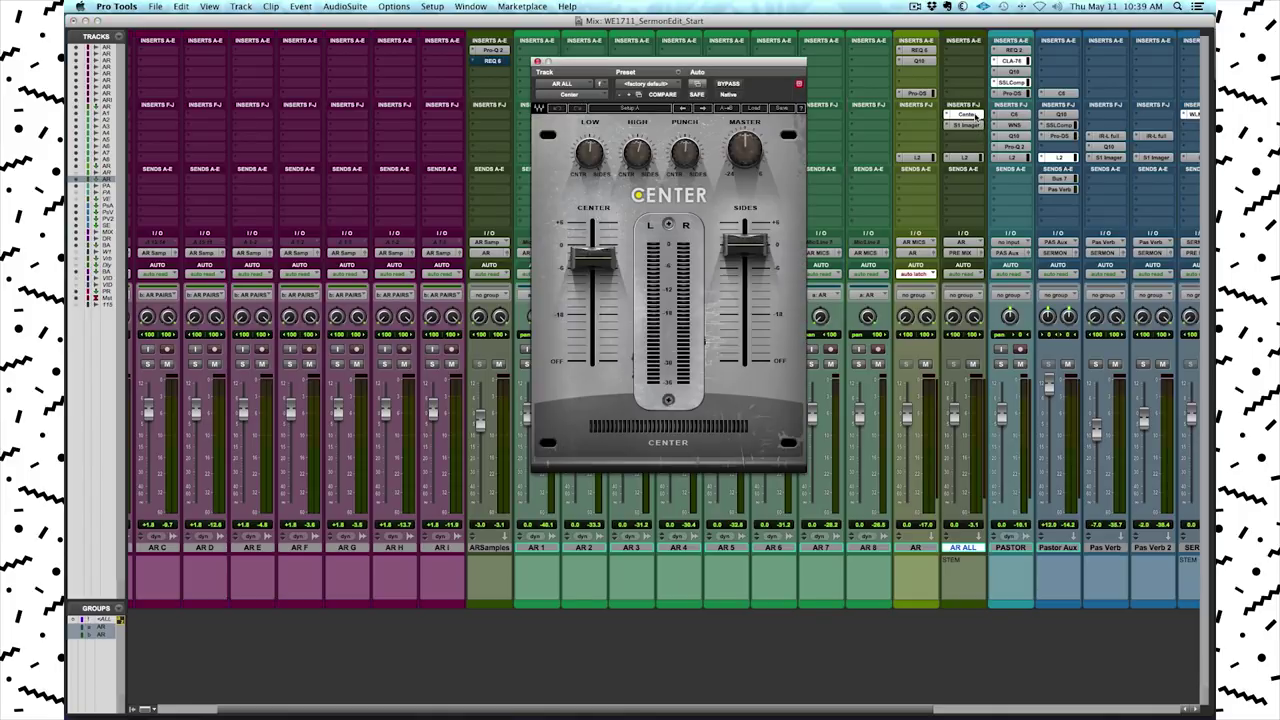
mouse_move(589, 271)
left_click(1052, 545)
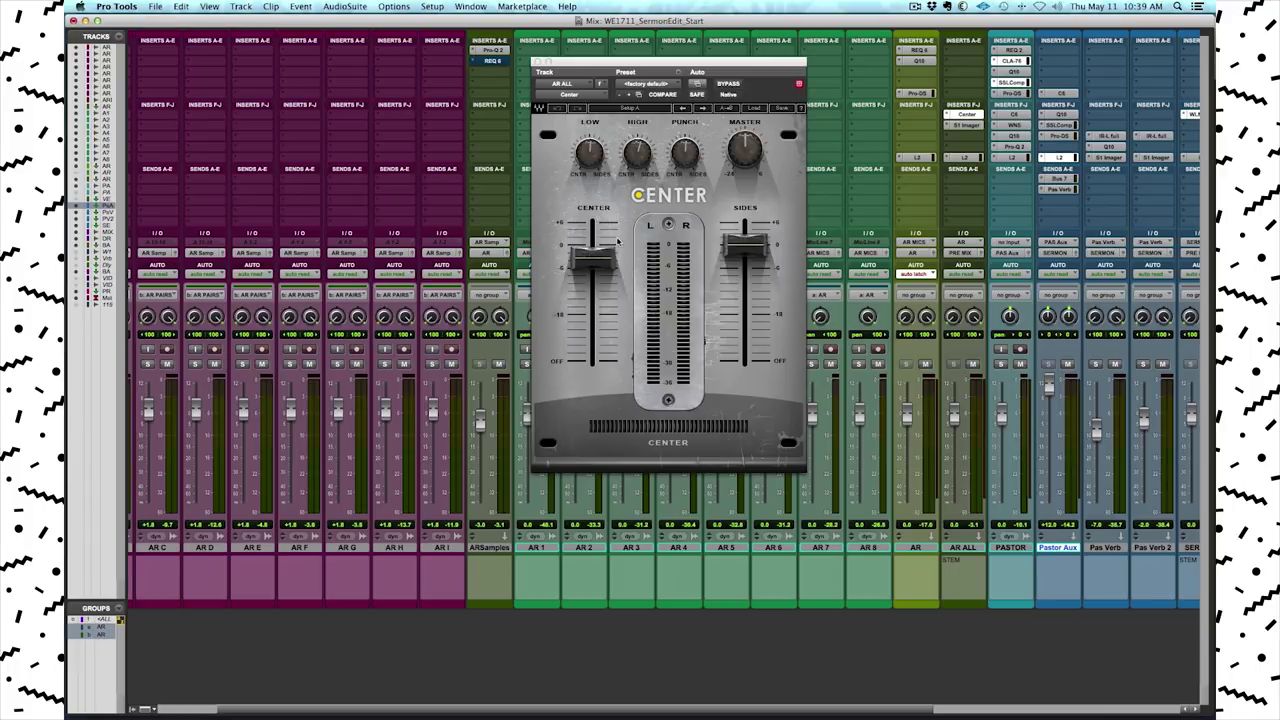
- Examine the S1 Imager and the L2 limiter inserted on the AR ALL channel, closing each plug-in window
left_click(965, 125)
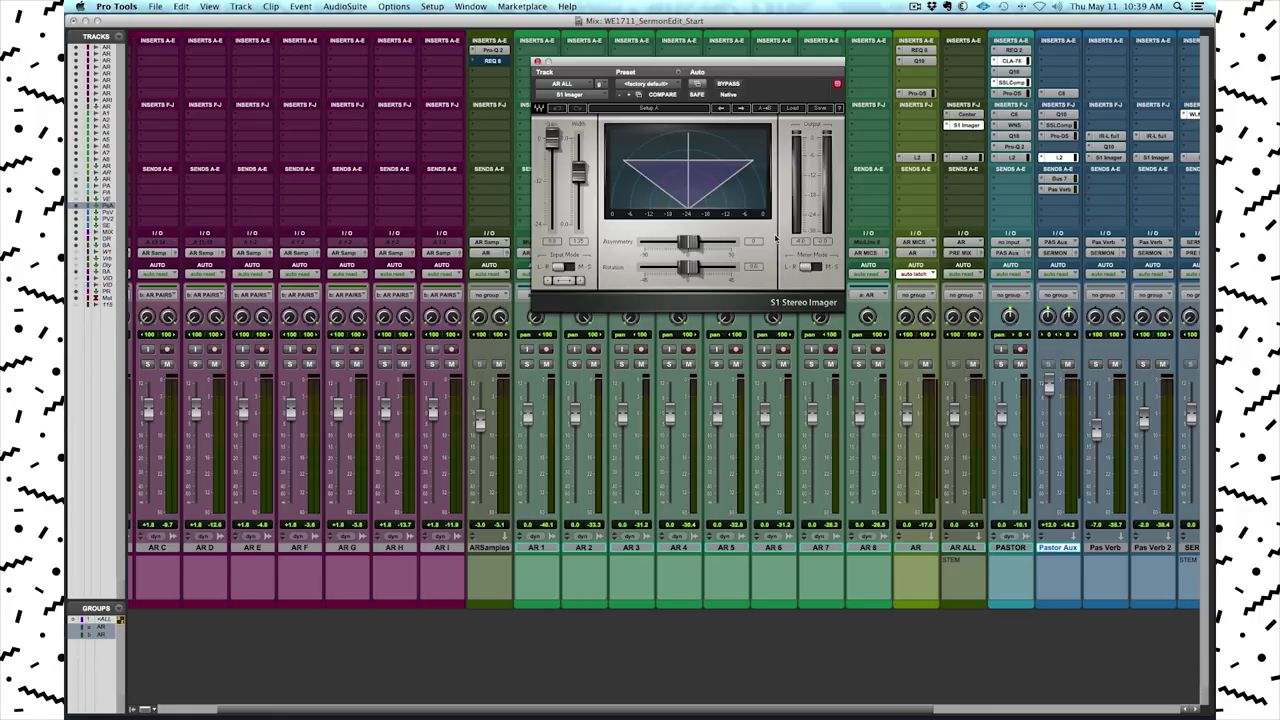
left_click(538, 62)
scroll(880, 290, "right", 3)
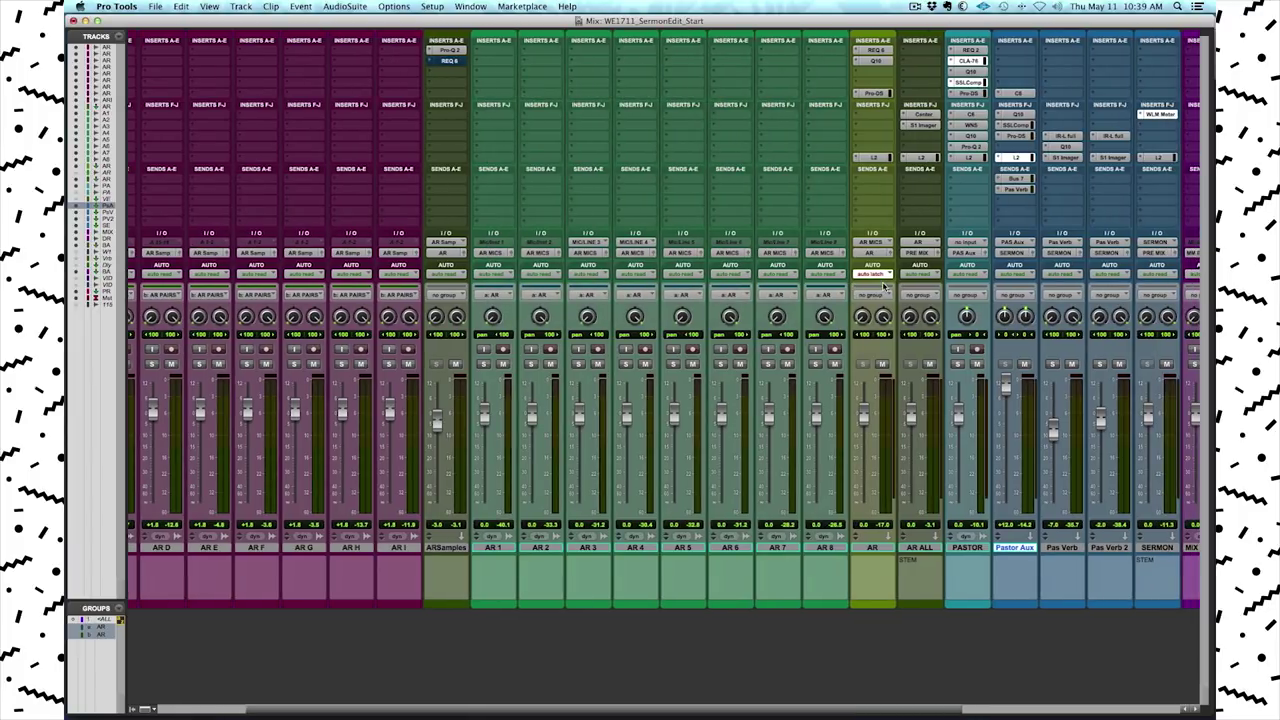
scroll(840, 295, "right", 1)
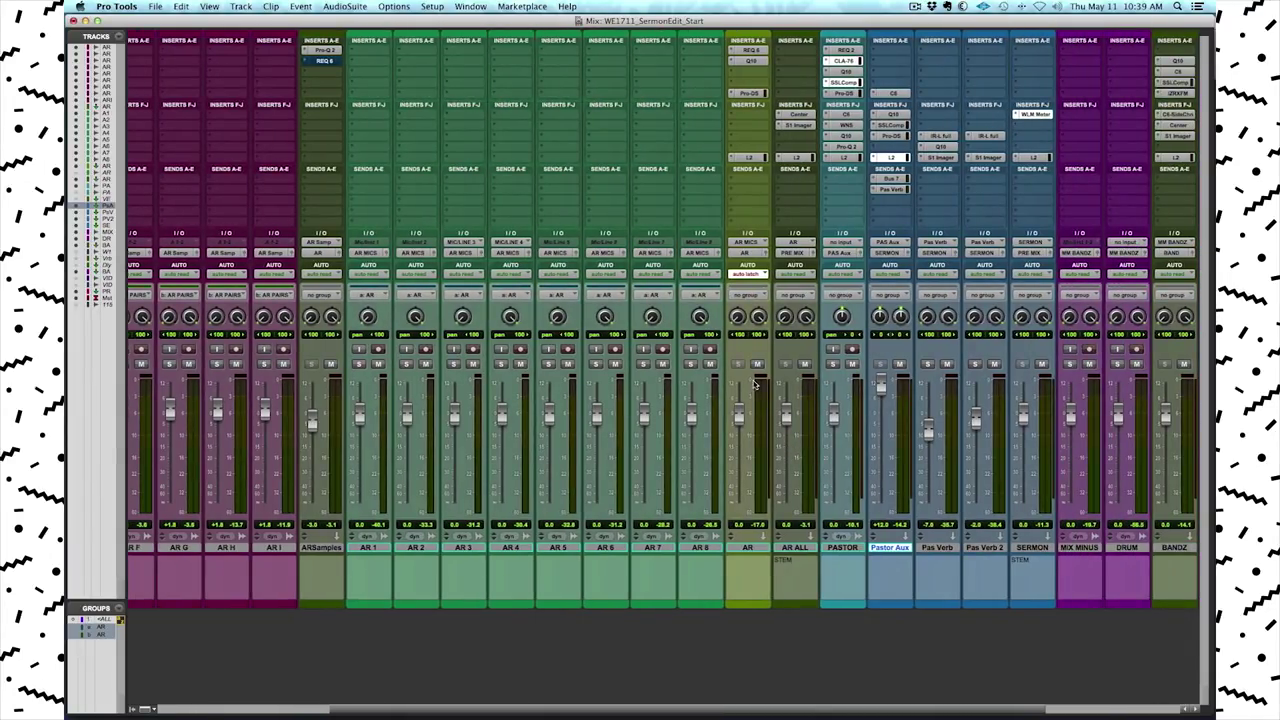
scroll(786, 425, "right", 1)
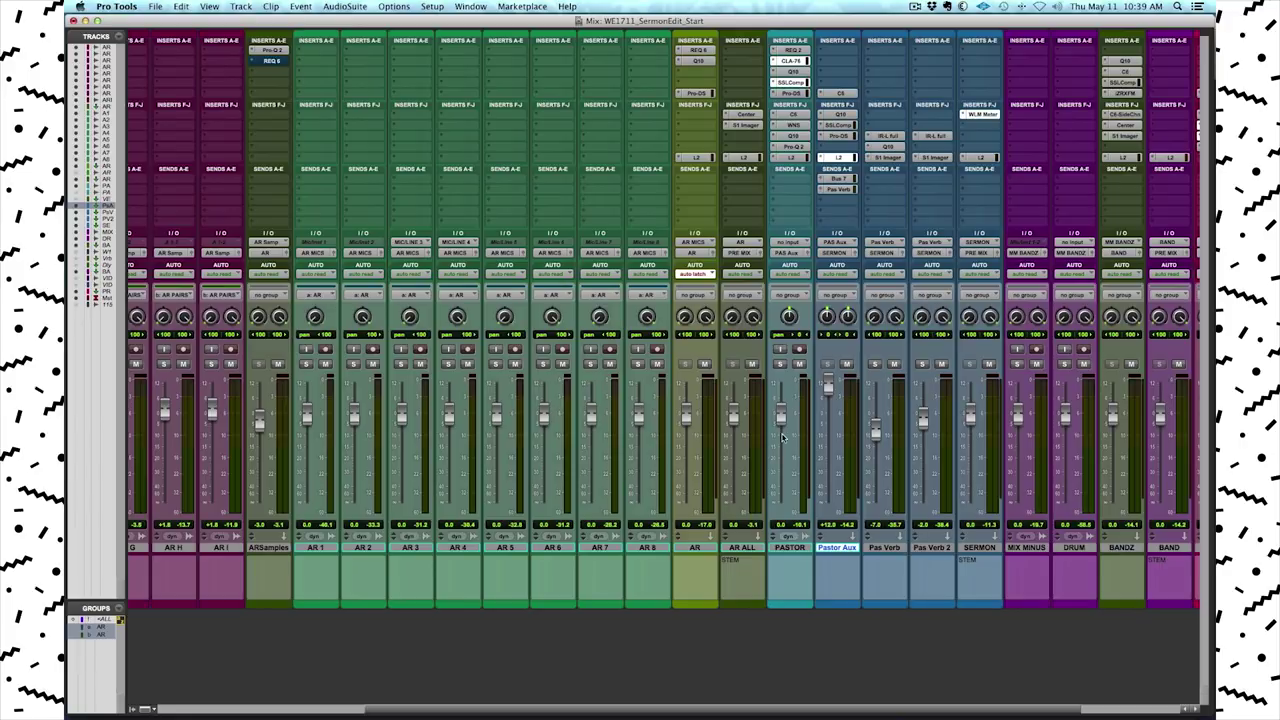
left_click(741, 158)
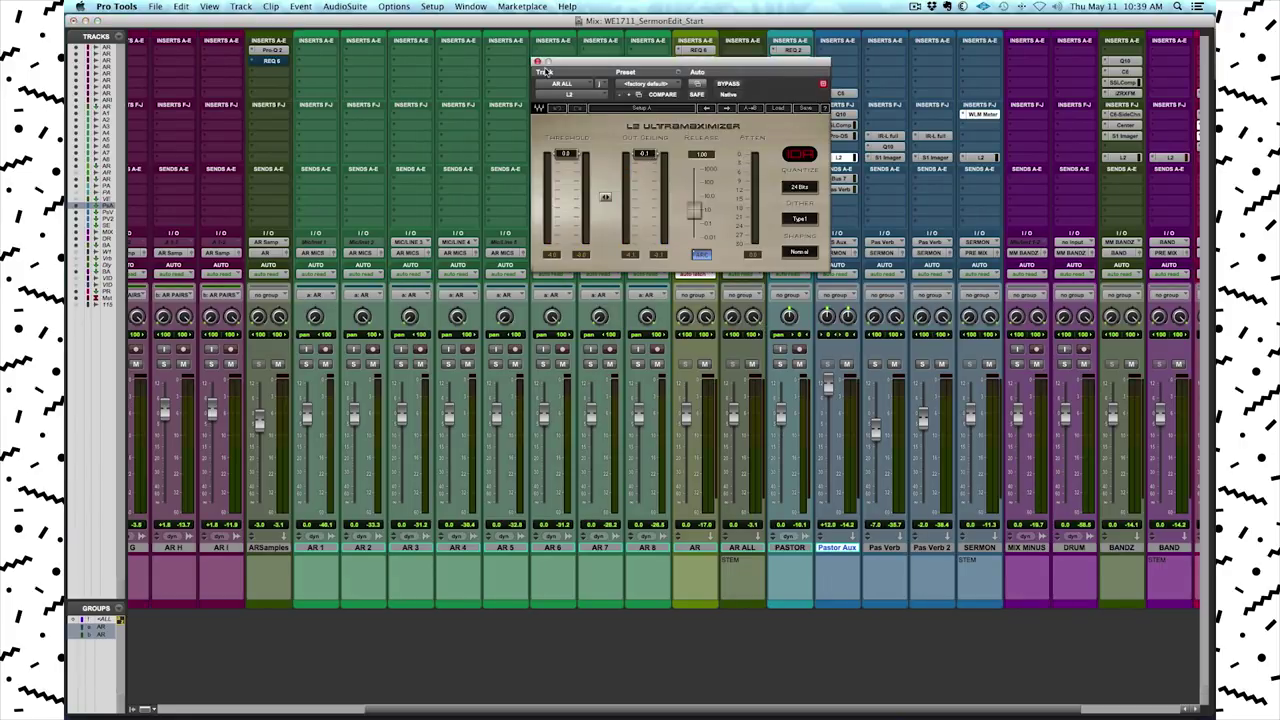
left_click(536, 62)
- Select the AR ALL, SERMON and BAND stem channels together and look at the input options of AR ALL without changing them
scroll(670, 536, "right", 5)
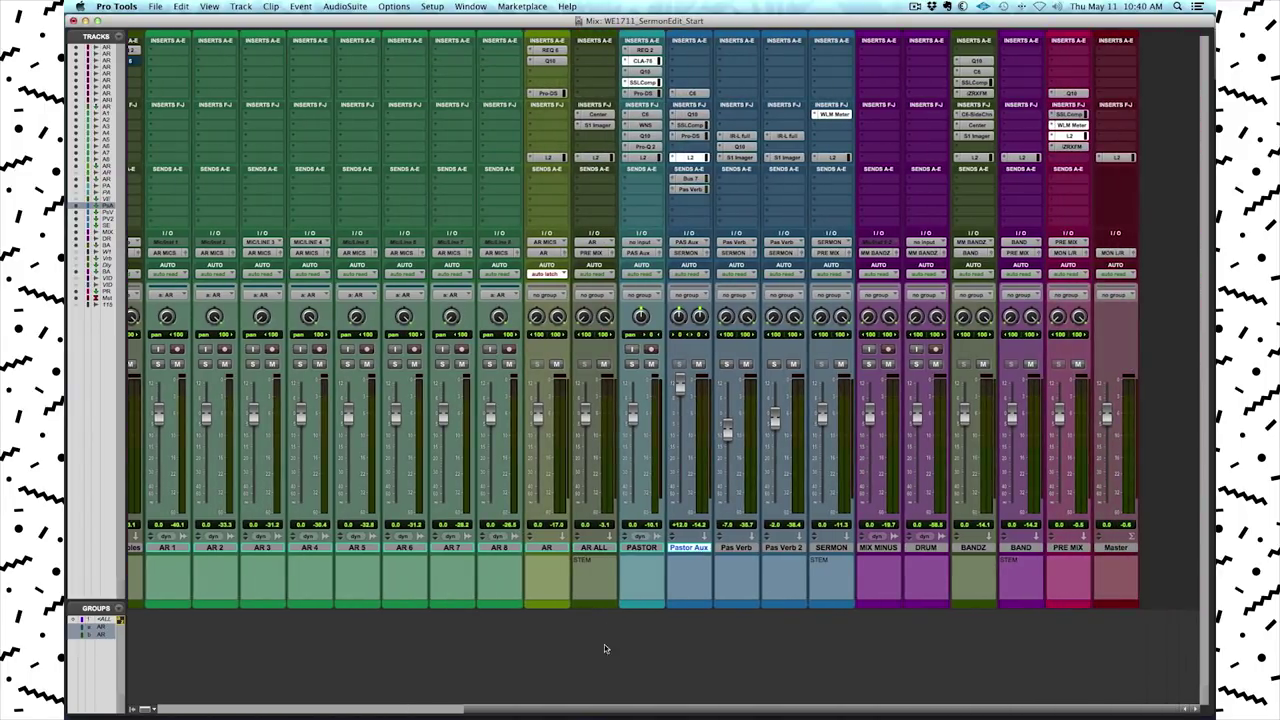
left_click(594, 548)
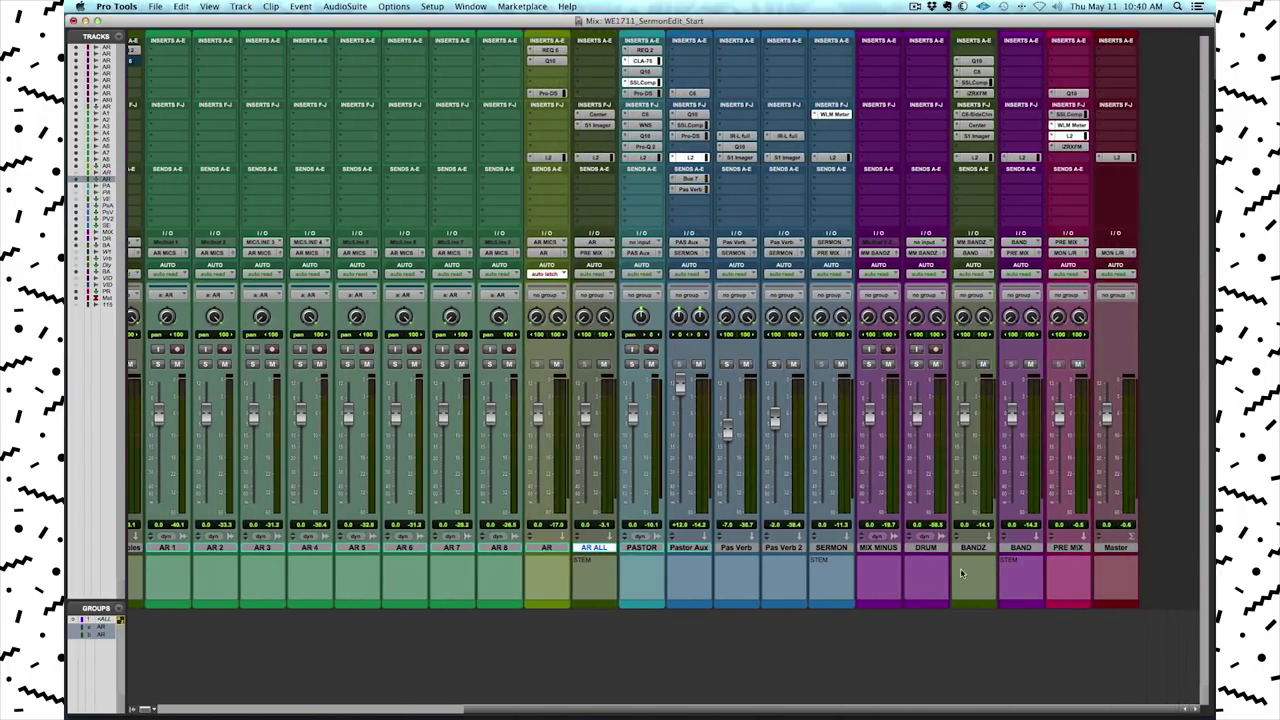
left_click(830, 548, "super")
left_click(1020, 548, "super")
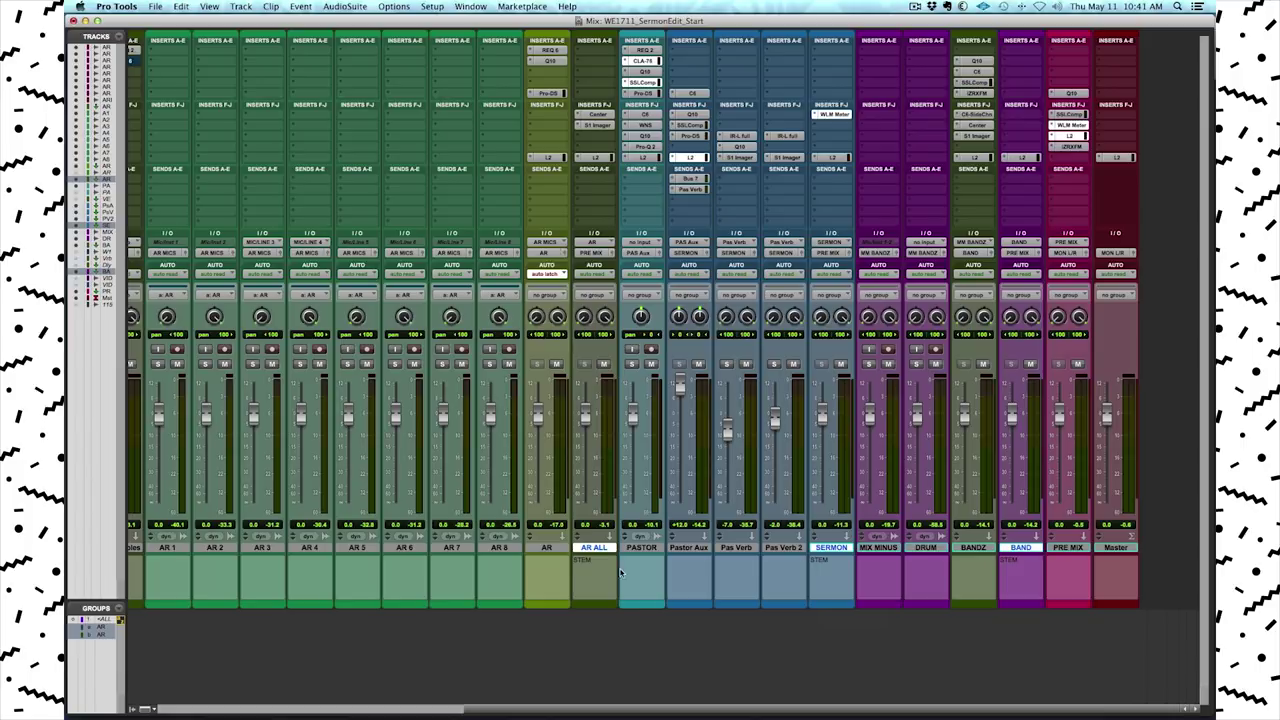
left_click(834, 548)
left_click(596, 243)
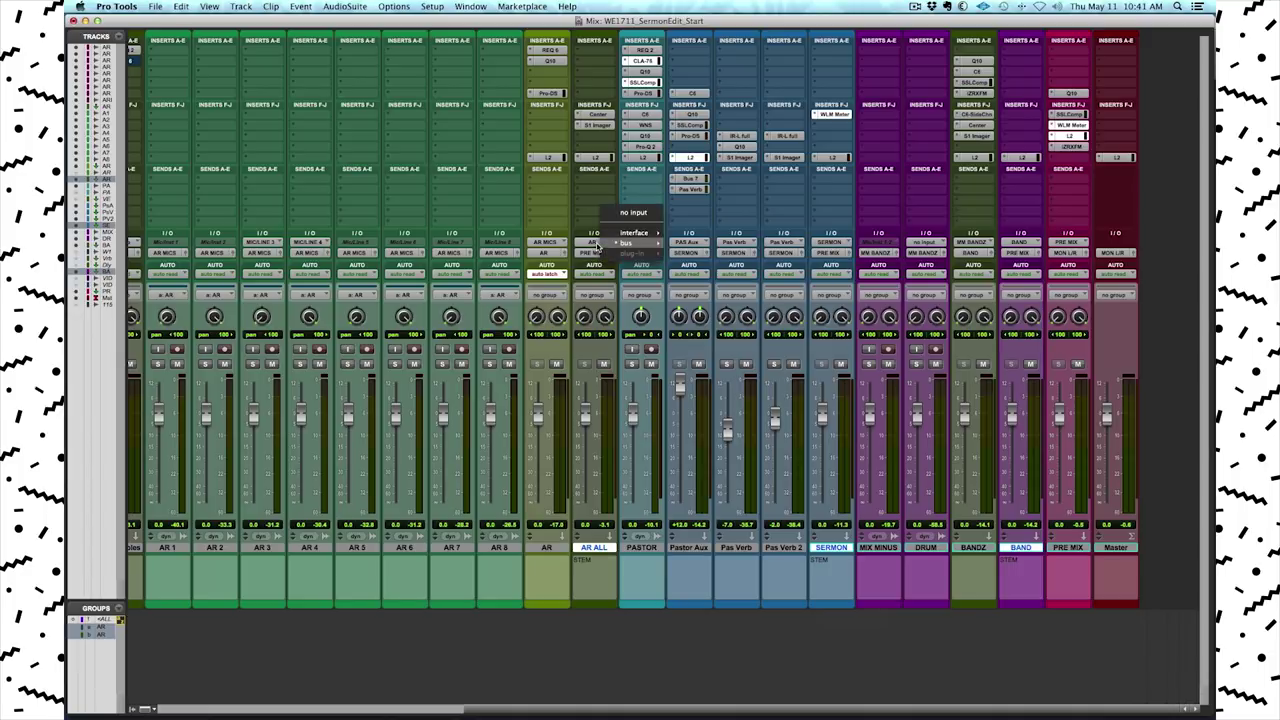
left_click(556, 188)
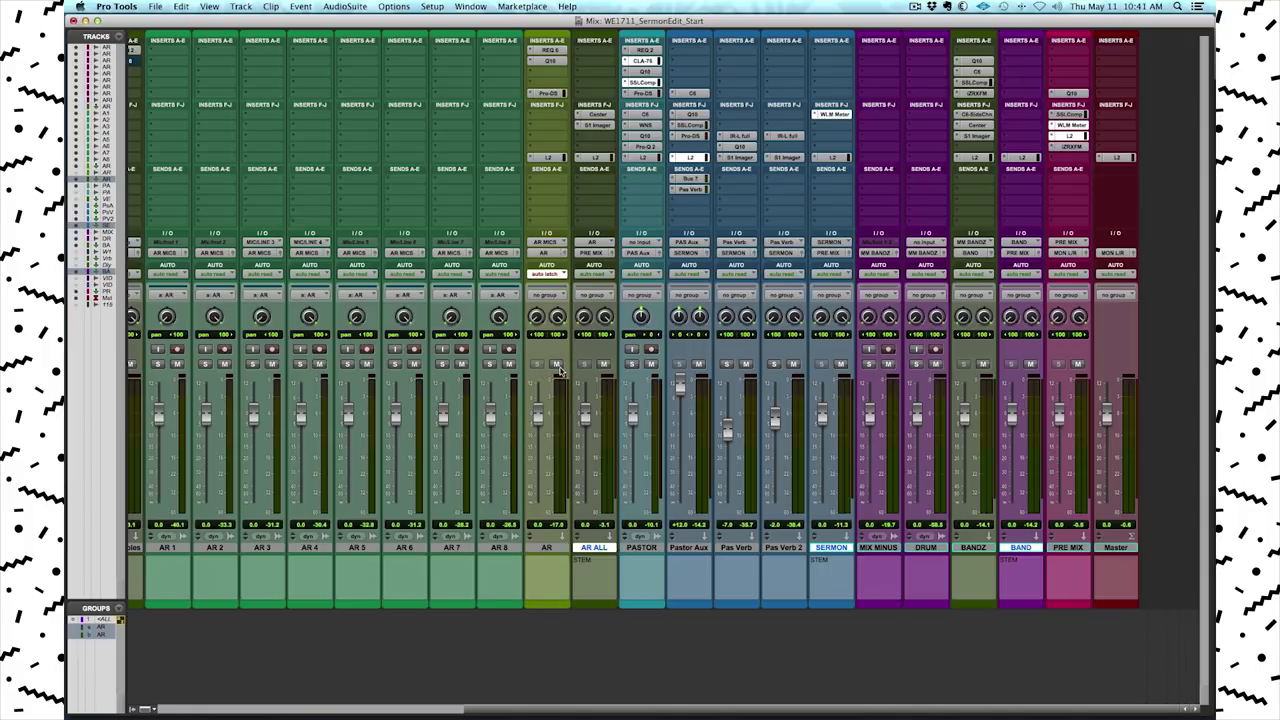
- Select the PASTOR channel and examine its REQ 2 equalizer, closing the plug-in window
scroll(238, 572, "left", 10)
scroll(256, 560, "right", 10)
left_click(641, 548)
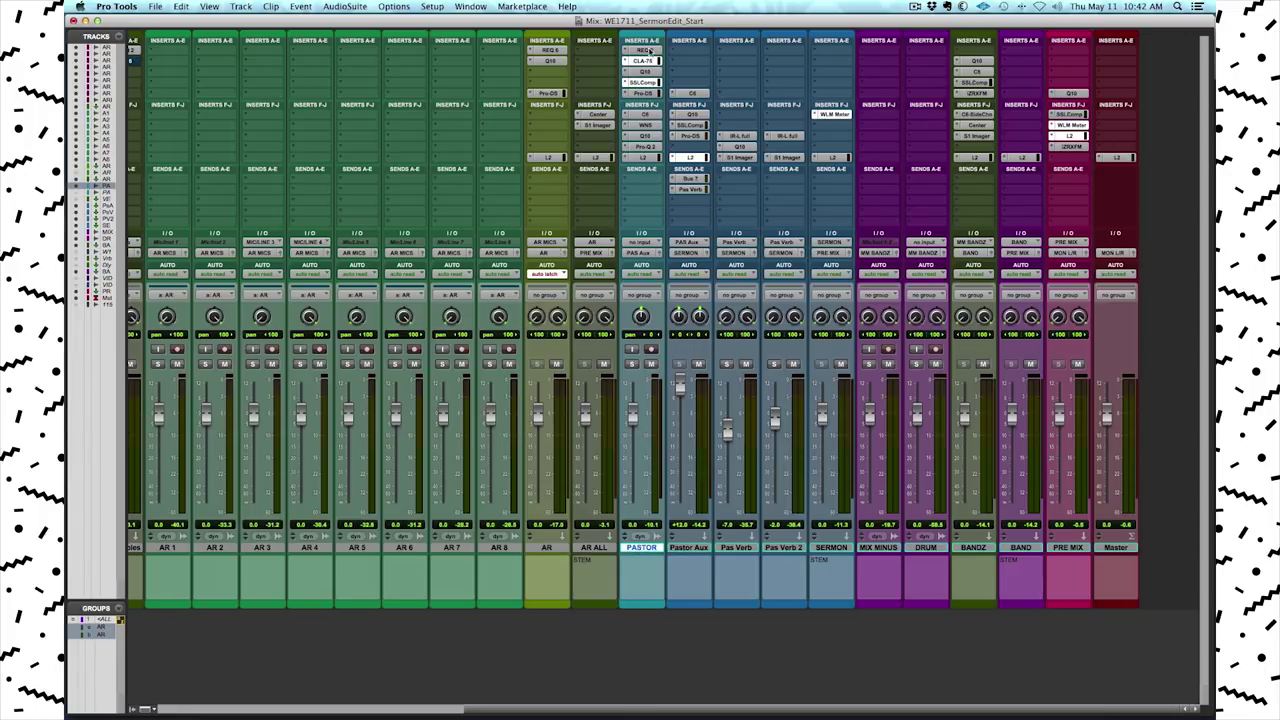
left_click(649, 52)
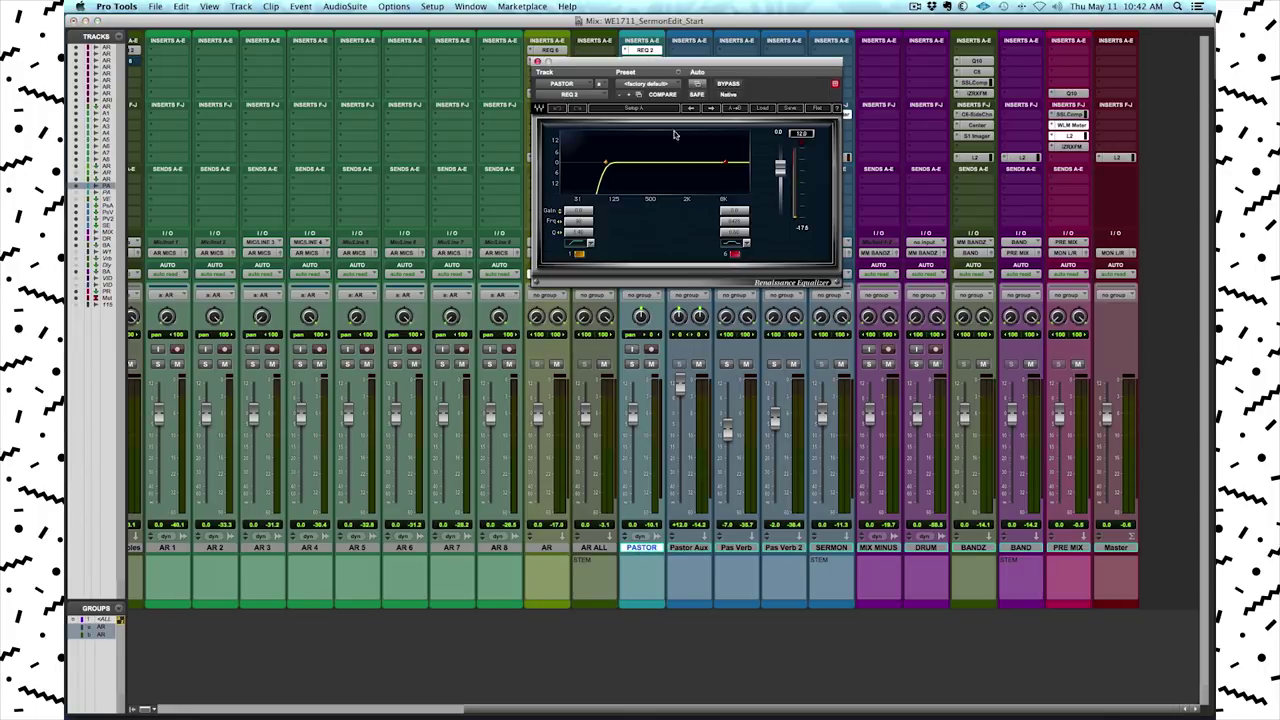
left_click_drag(719, 62, 723, 80)
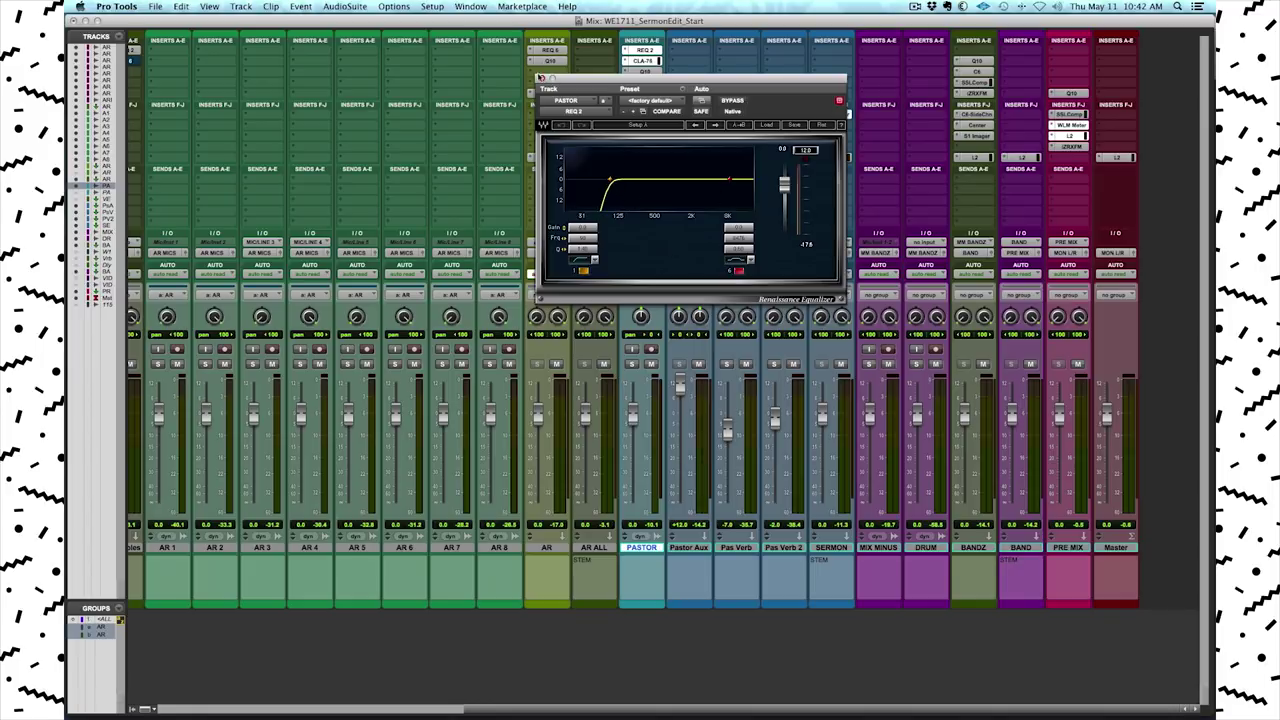
left_click(541, 78)
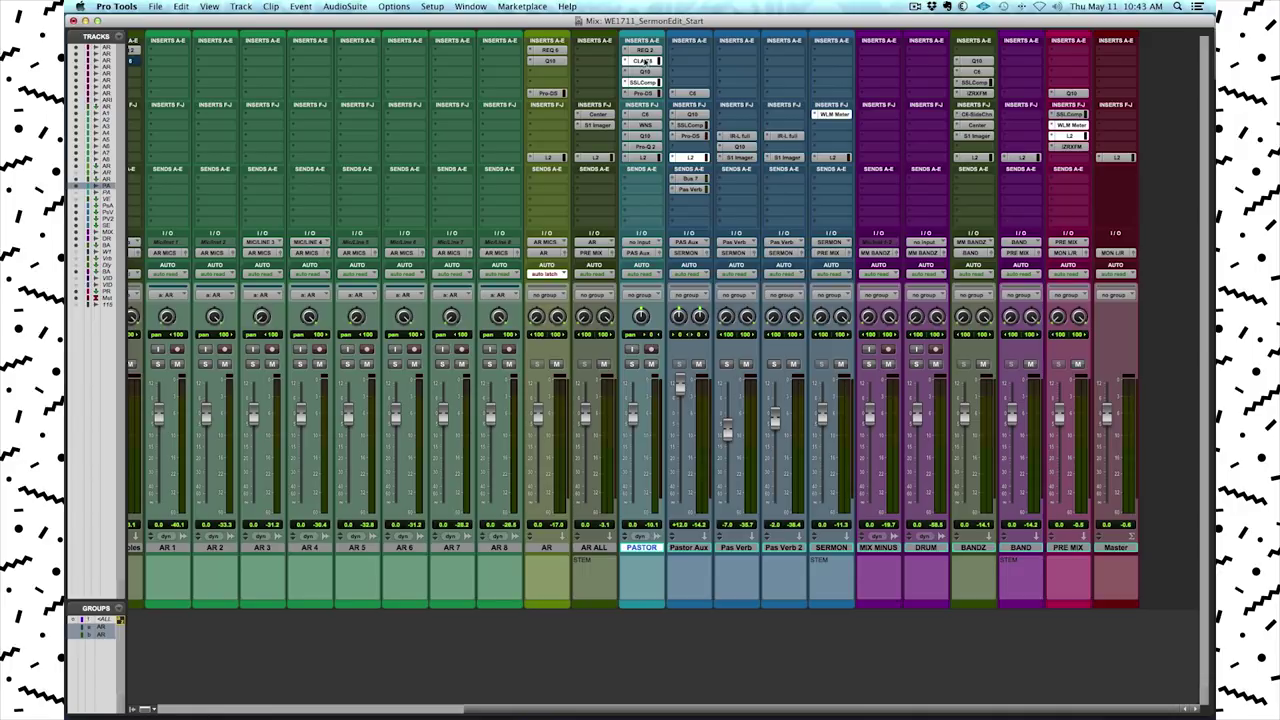
- Examine the CLA-76 compressor and the Q10 equalizer on the PASTOR channel, clearing each window from the mixer
left_click(640, 61)
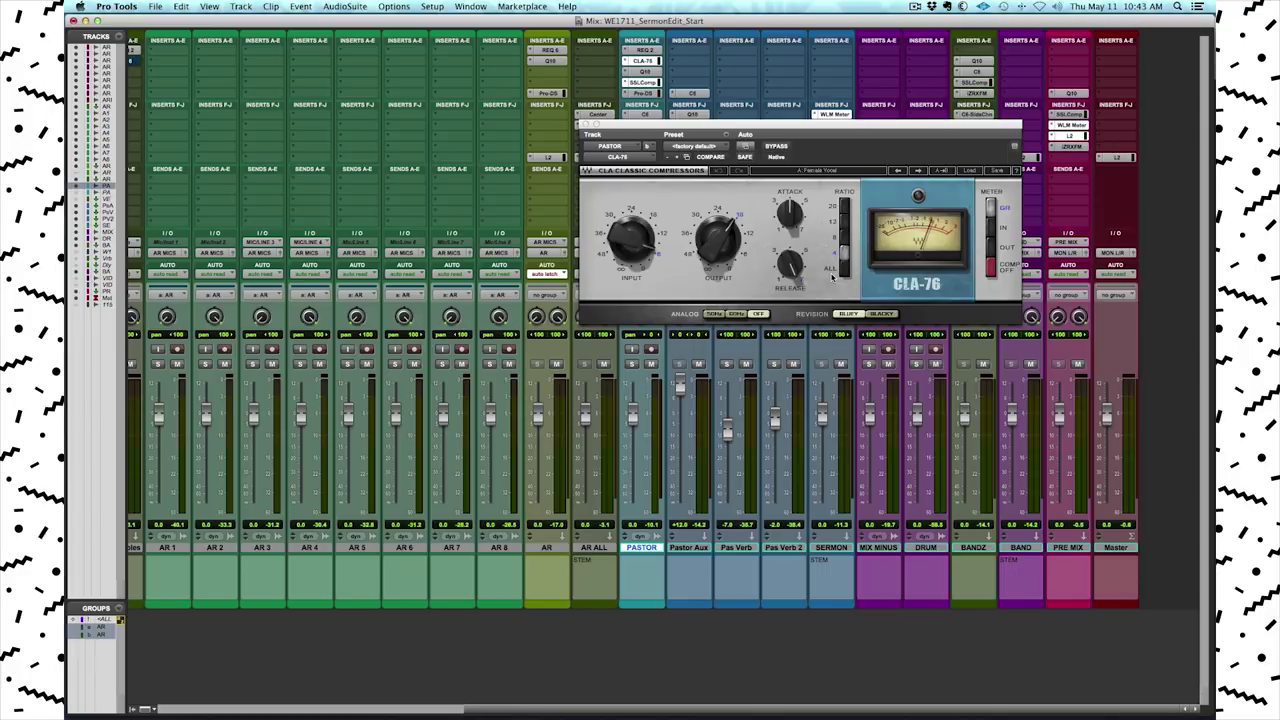
left_click_drag(760, 128, 712, 116)
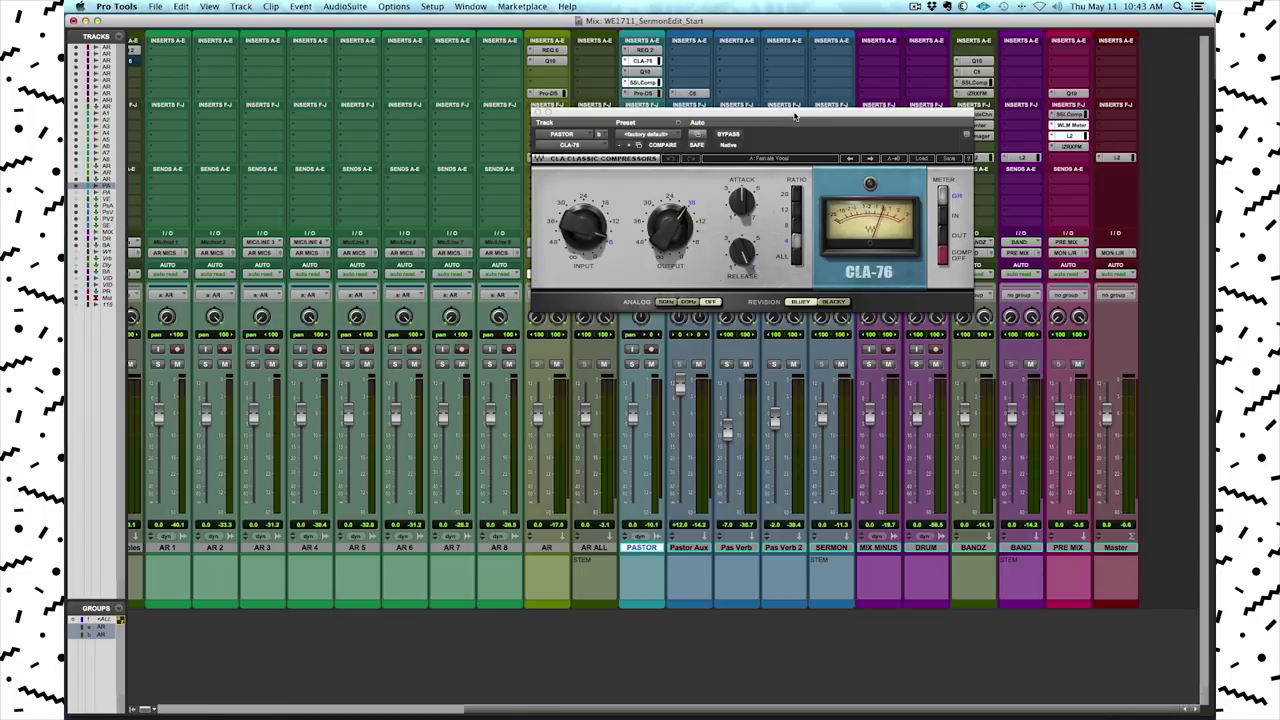
left_click_drag(793, 117, 795, 1)
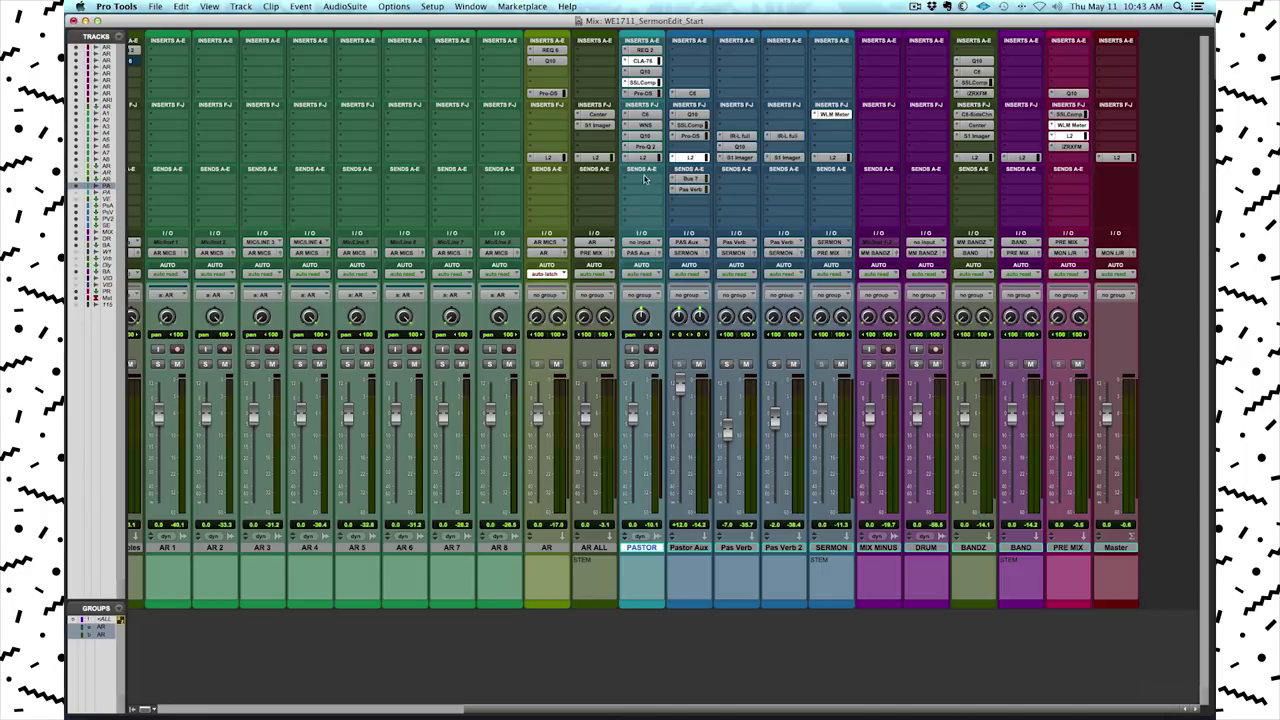
left_click(645, 71)
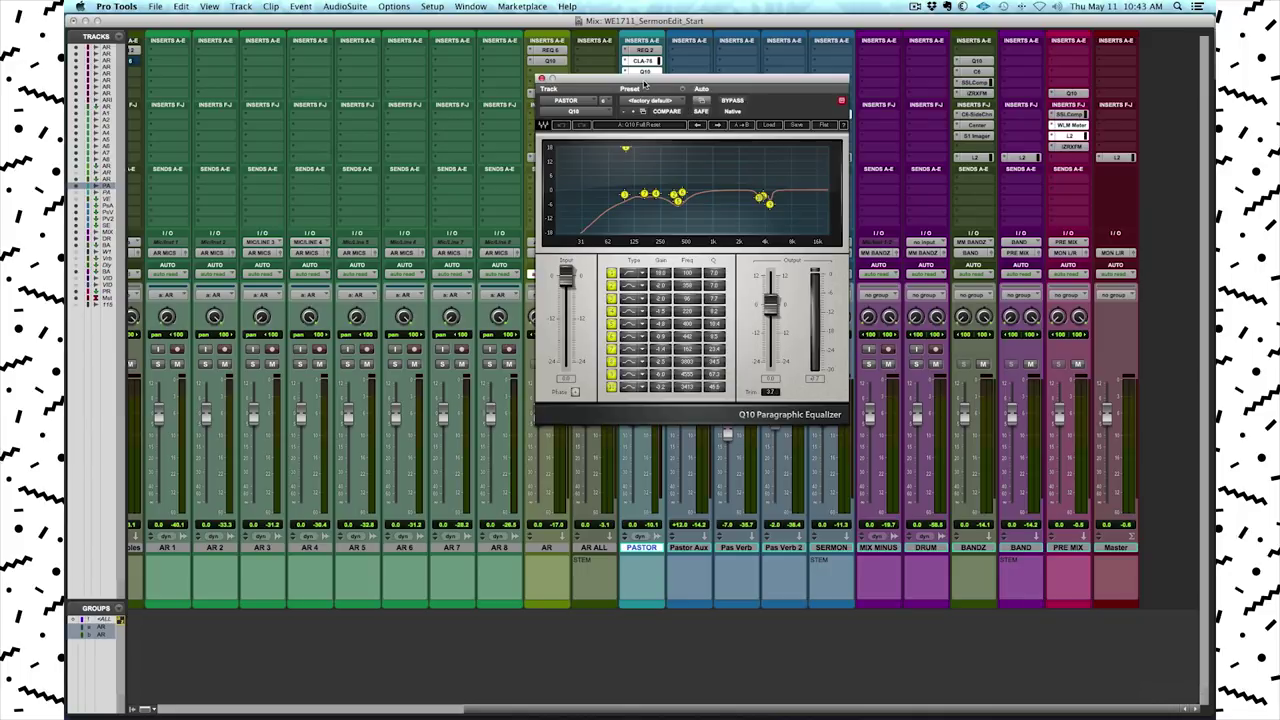
left_click(542, 78)
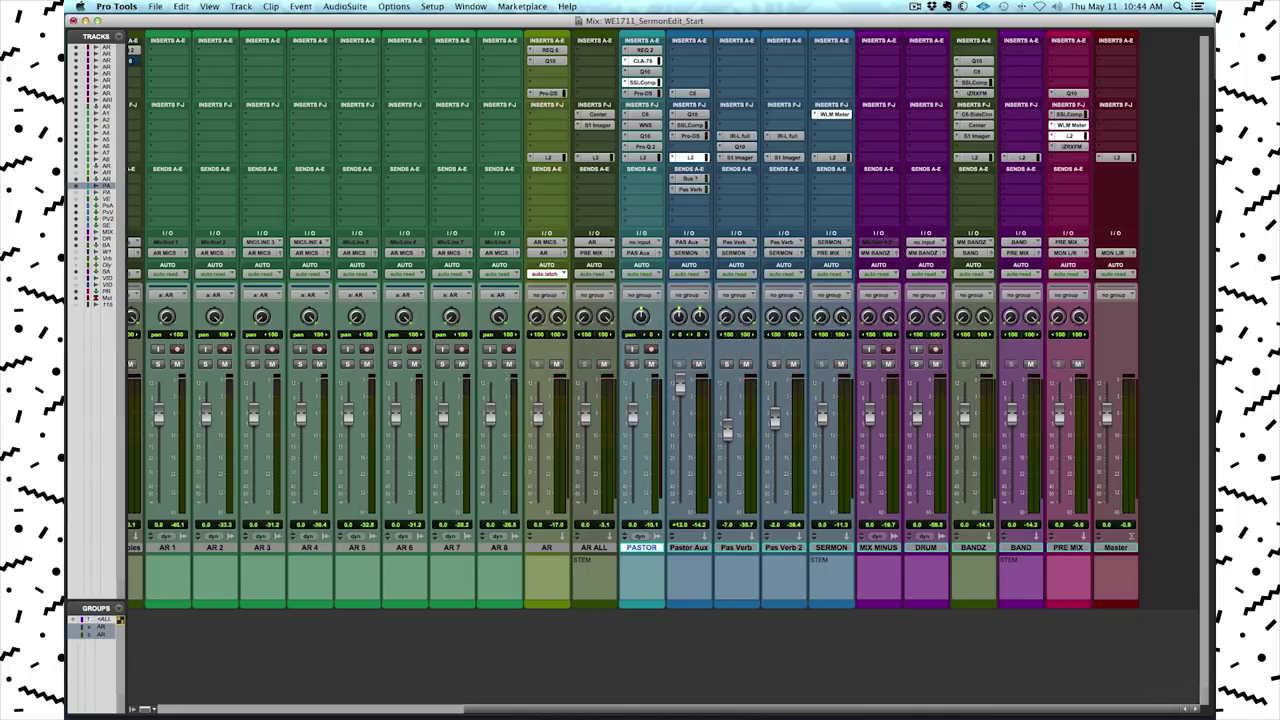
- Bring the PASTOR SSLComp window into view, examine its compression controls, and move it back off the mixer
left_click_drag(1212, 300, 790, 76)
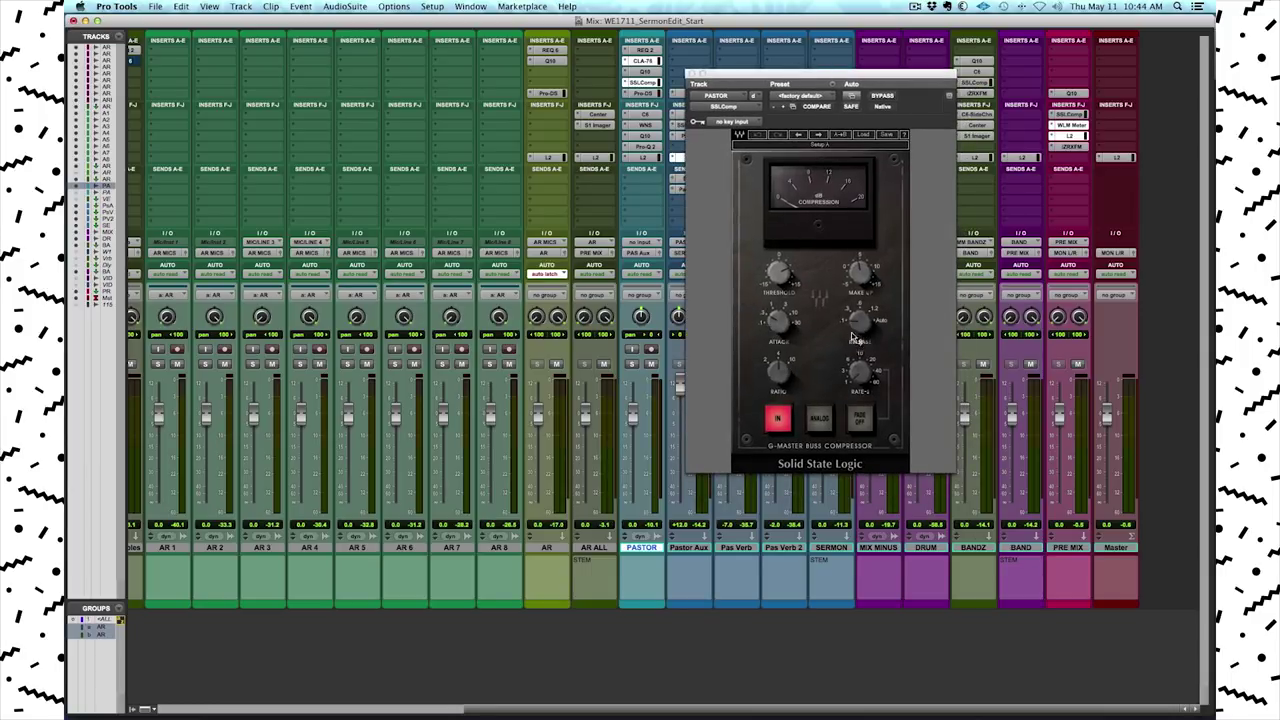
mouse_move(865, 343)
mouse_move(858, 277)
left_click_drag(780, 77, 1213, 77)
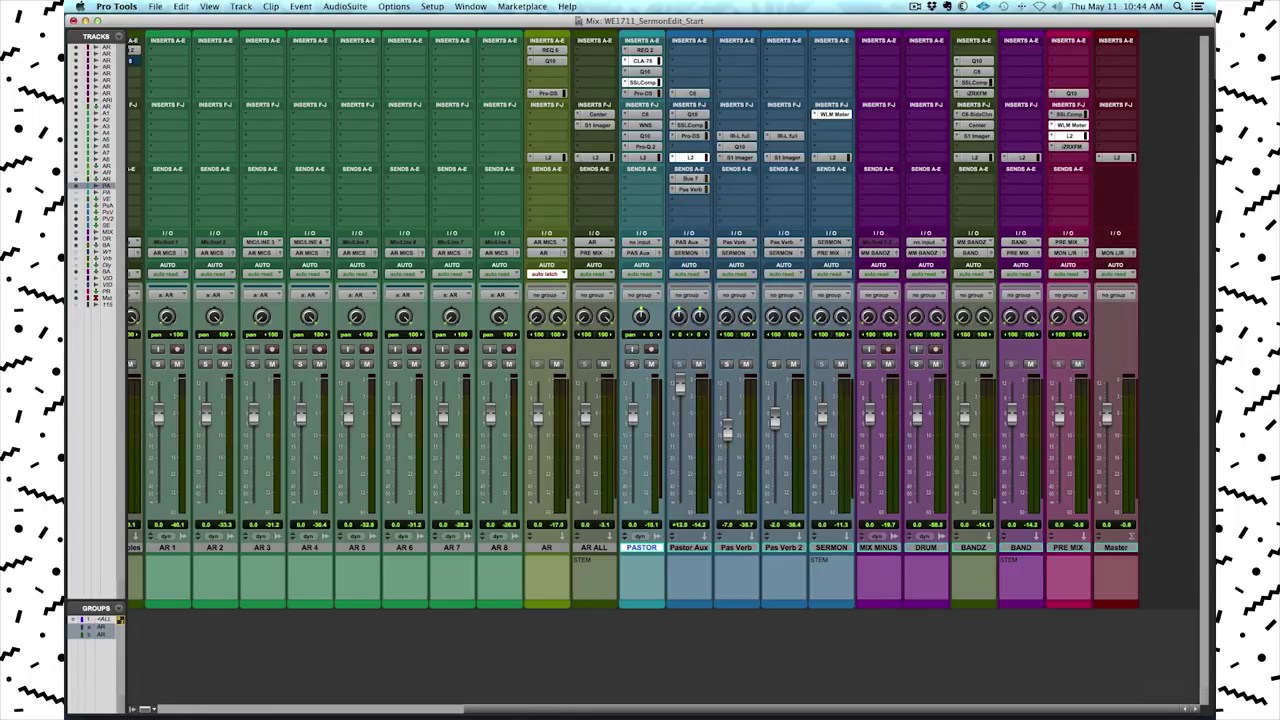
- Bring back the PASTOR CLA-76 window, switch to the Edit window, and play the loud passage from about 12:26:34 while watching gain reduction
left_click_drag(66, 260, 730, 162)
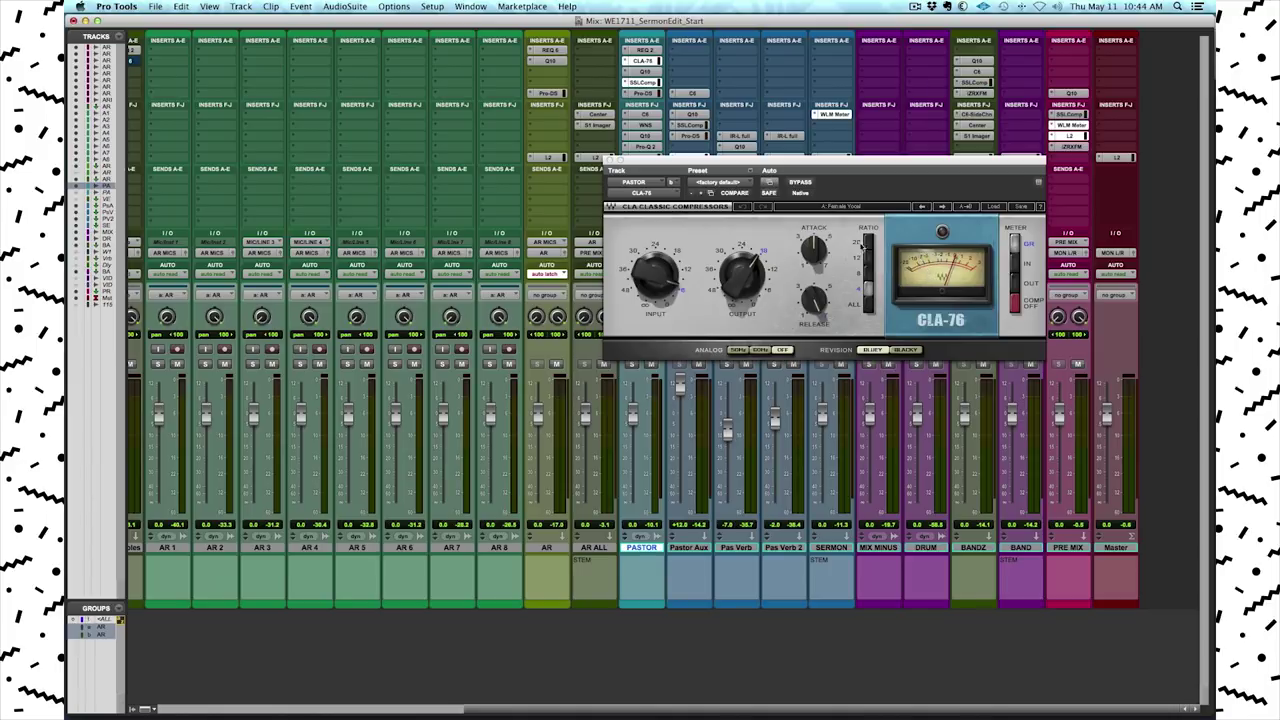
key("super+equal")
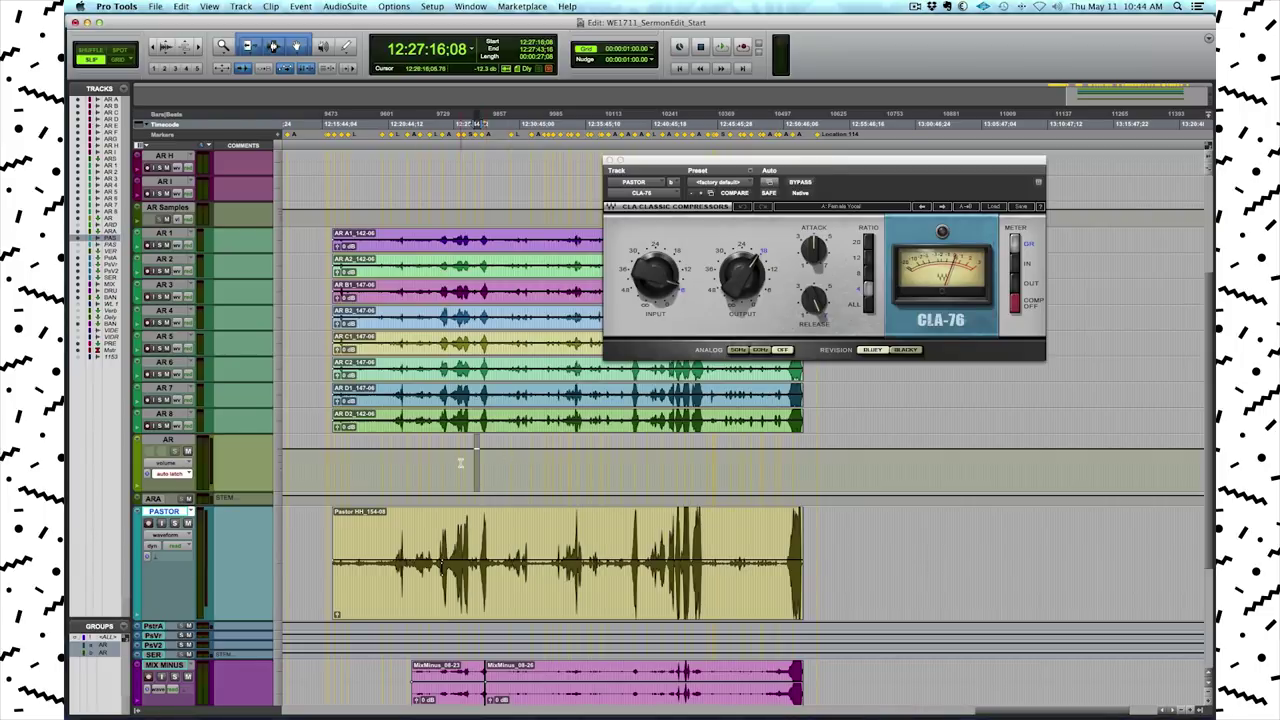
key("t")
key("t")
key("t")
key("t")
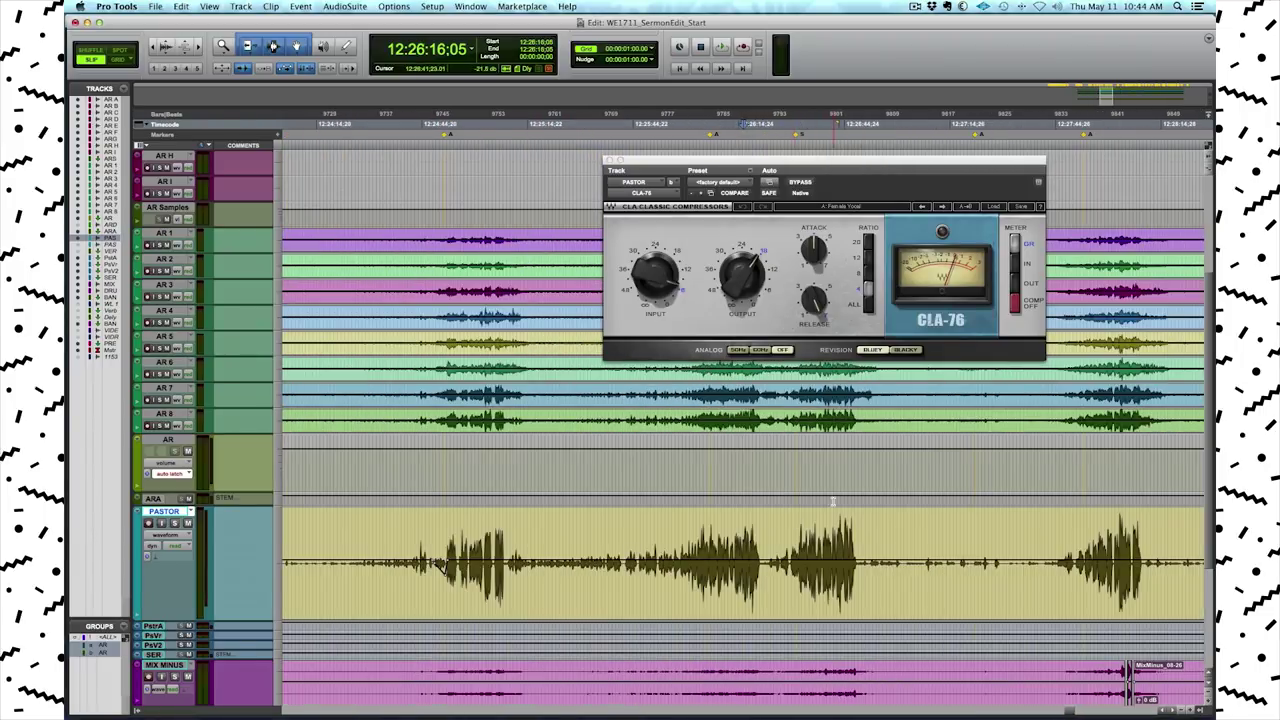
left_click(808, 468)
key("space")
key("space")
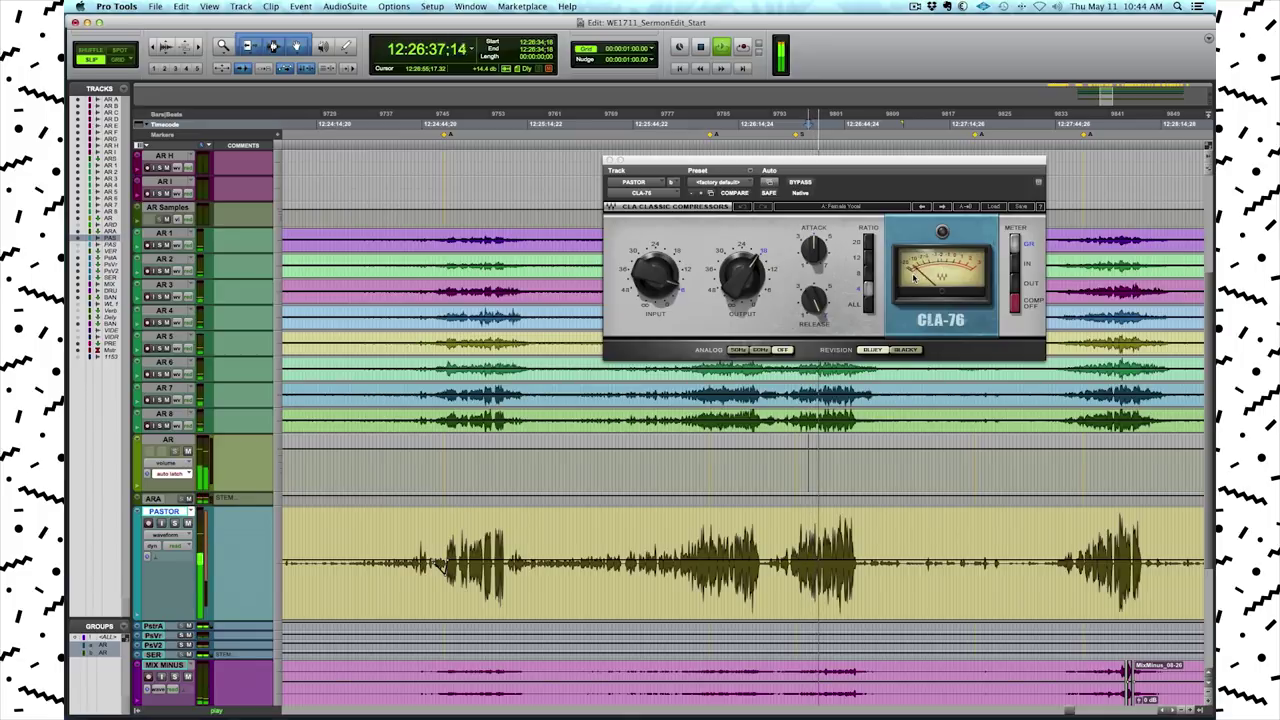
key("space")
- Play the PASTOR track from 12:24:47;22, where quiet speech leads into a louder section, and check the CLA-76 meter
left_click(437, 463)
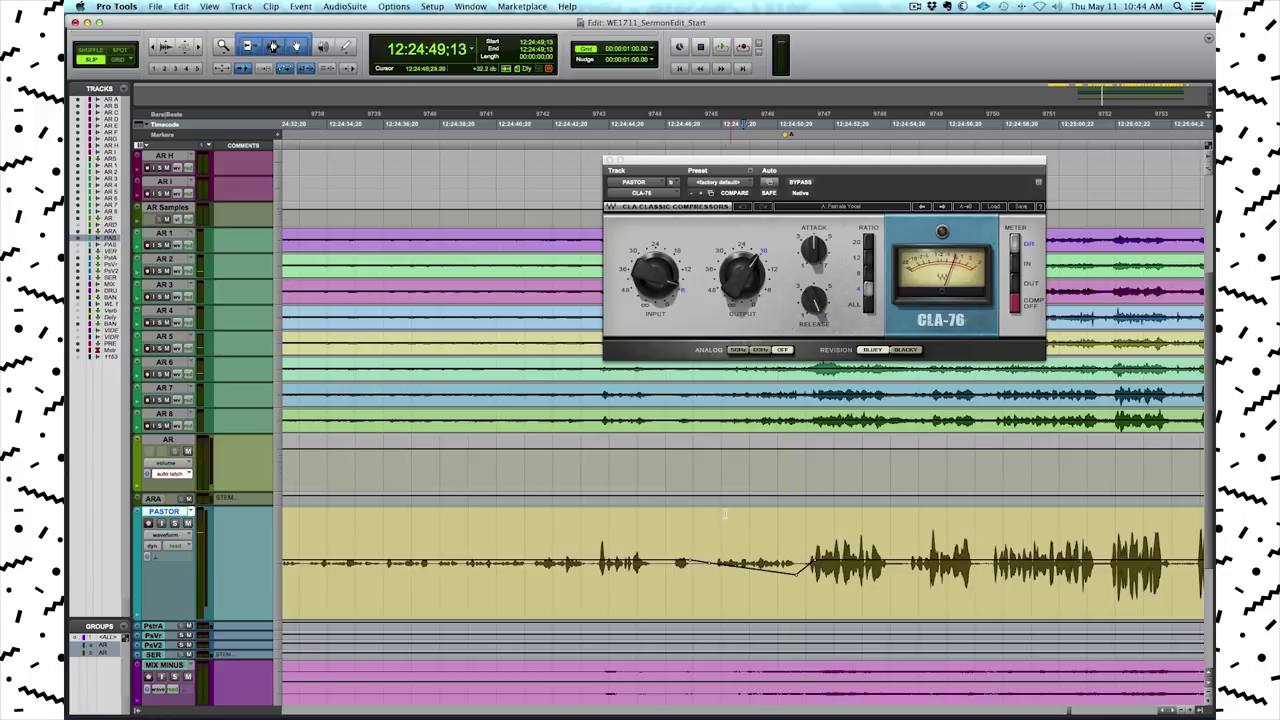
left_click(695, 460)
key("space")
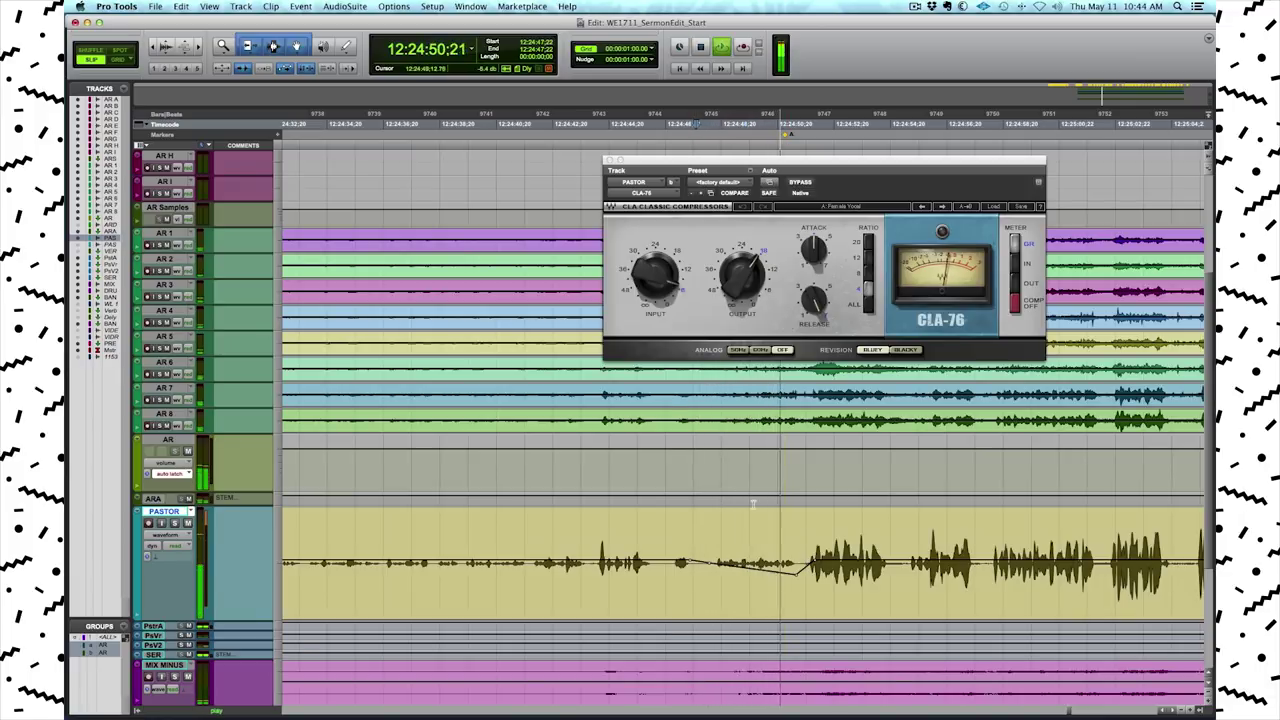
key("space")
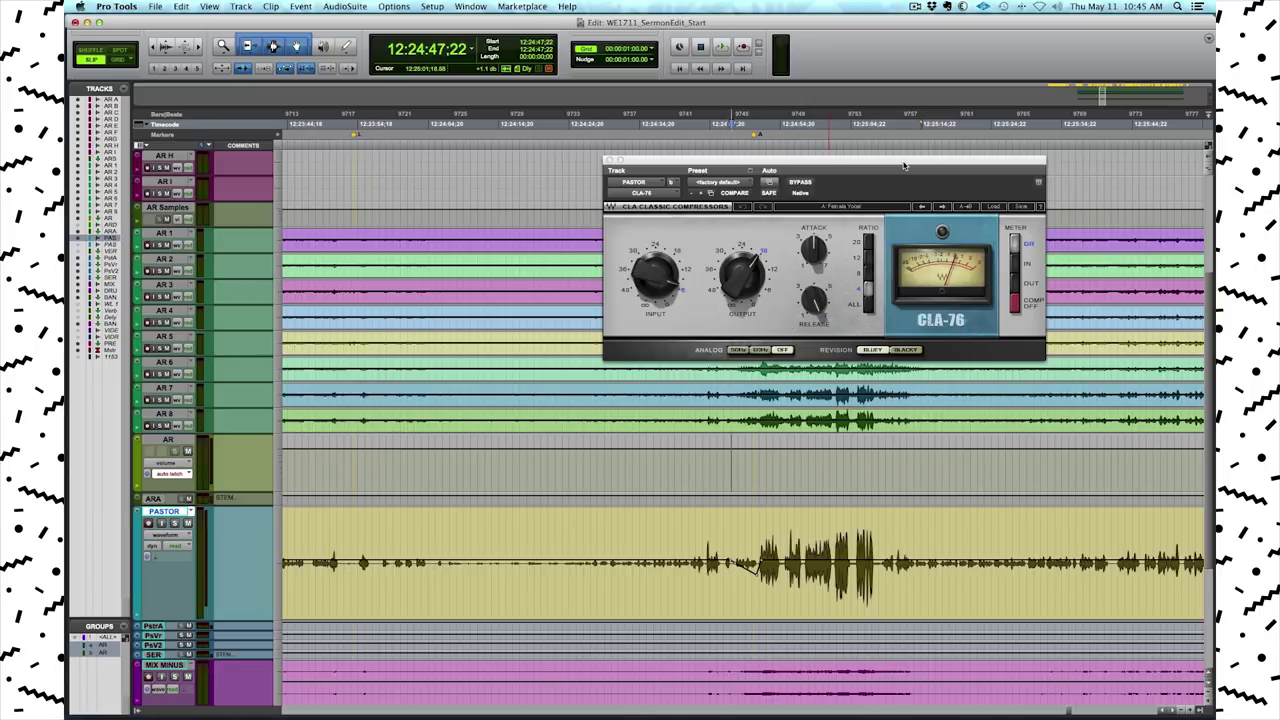
- Locate the isolated peak on the PASTOR track near 12:23:21 and briefly play from there
scroll(597, 516, "left", 10)
scroll(597, 516, "left", 1)
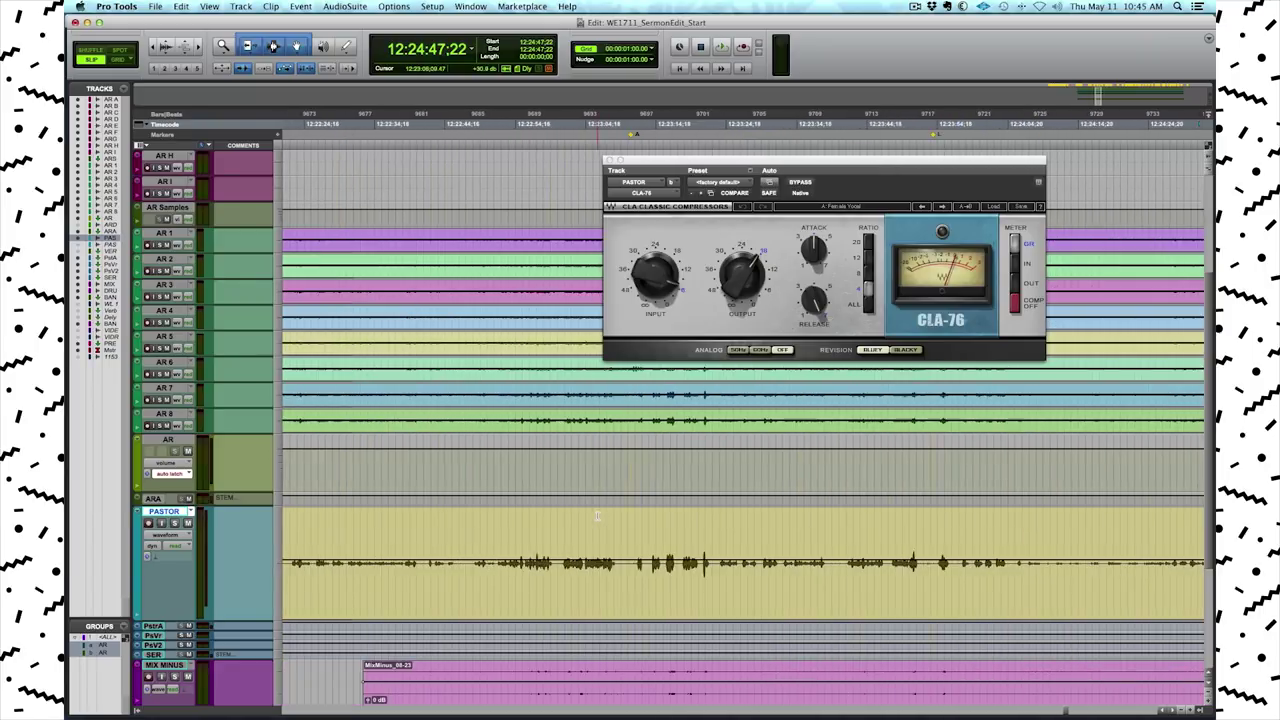
left_click(703, 462)
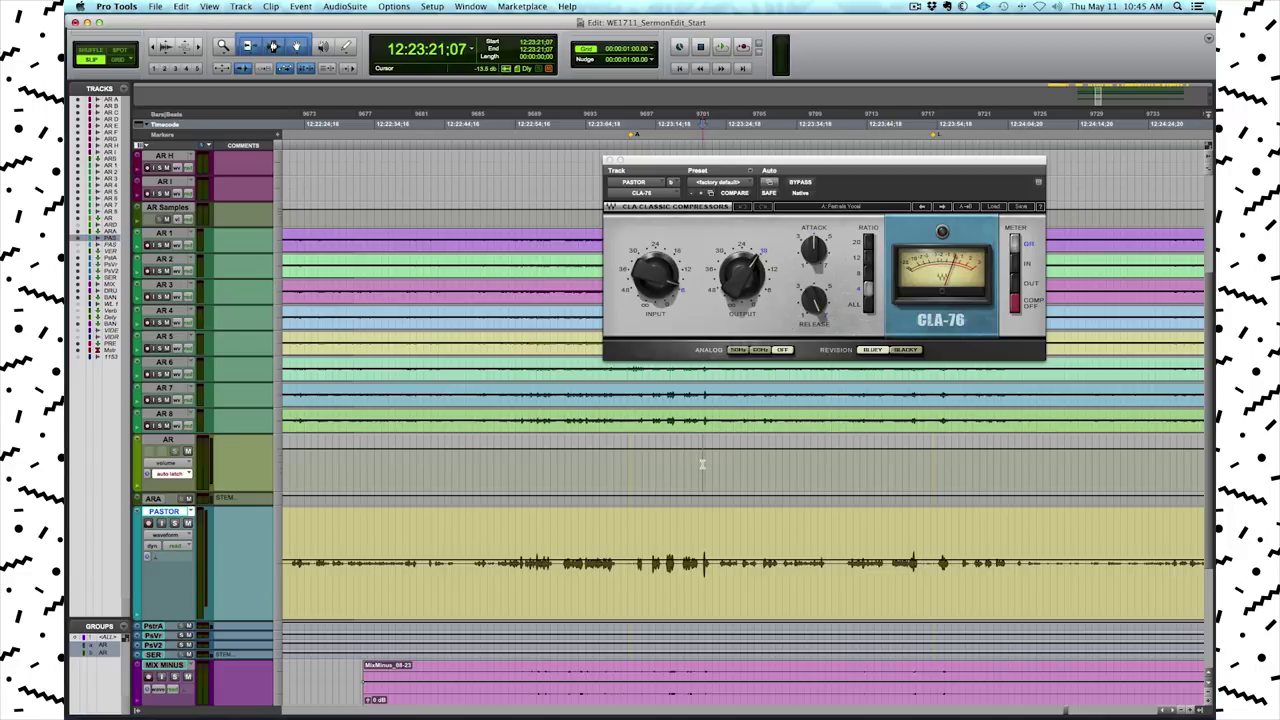
key("t")
key("t")
key("t")
key("t")
left_click(721, 521)
key("space")
key("space")
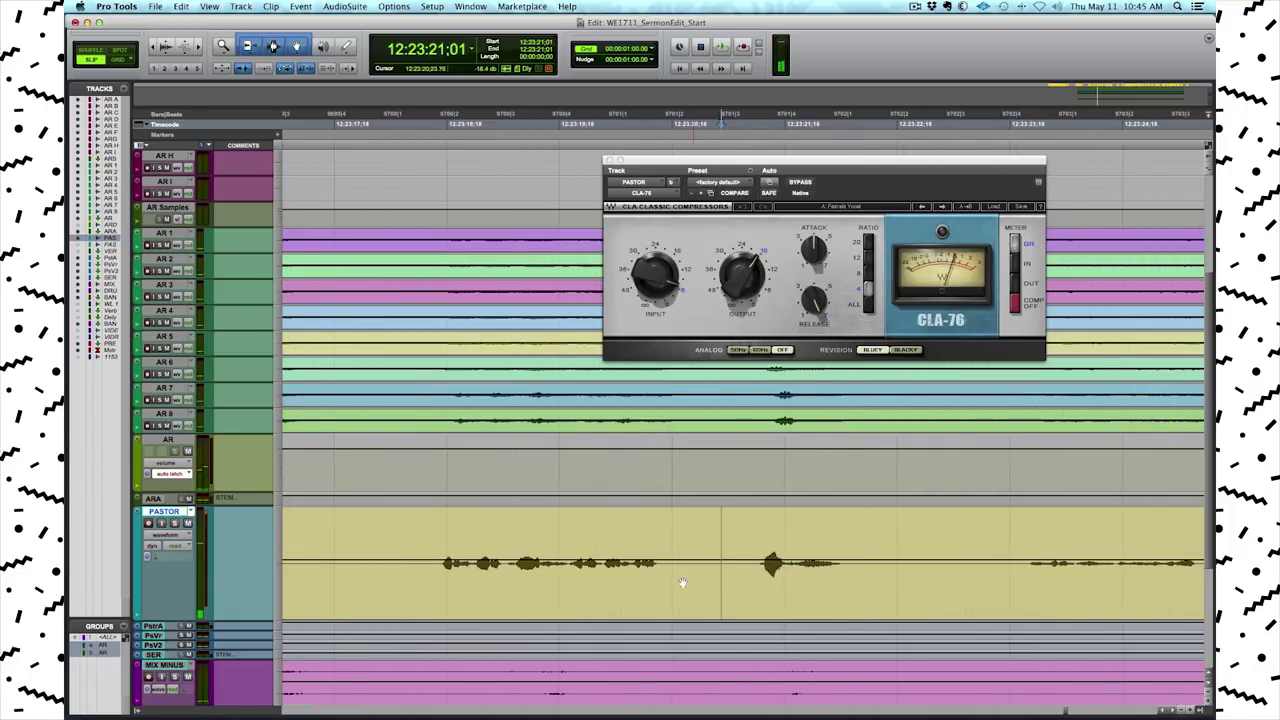
- Dip the PASTOR clip gain around the isolated peak after 12:23:21, with breakpoints on both sides, and play the result from 12:23:19;26
left_click(672, 564)
left_click(1007, 564)
left_click_drag(771, 565, 772, 581)
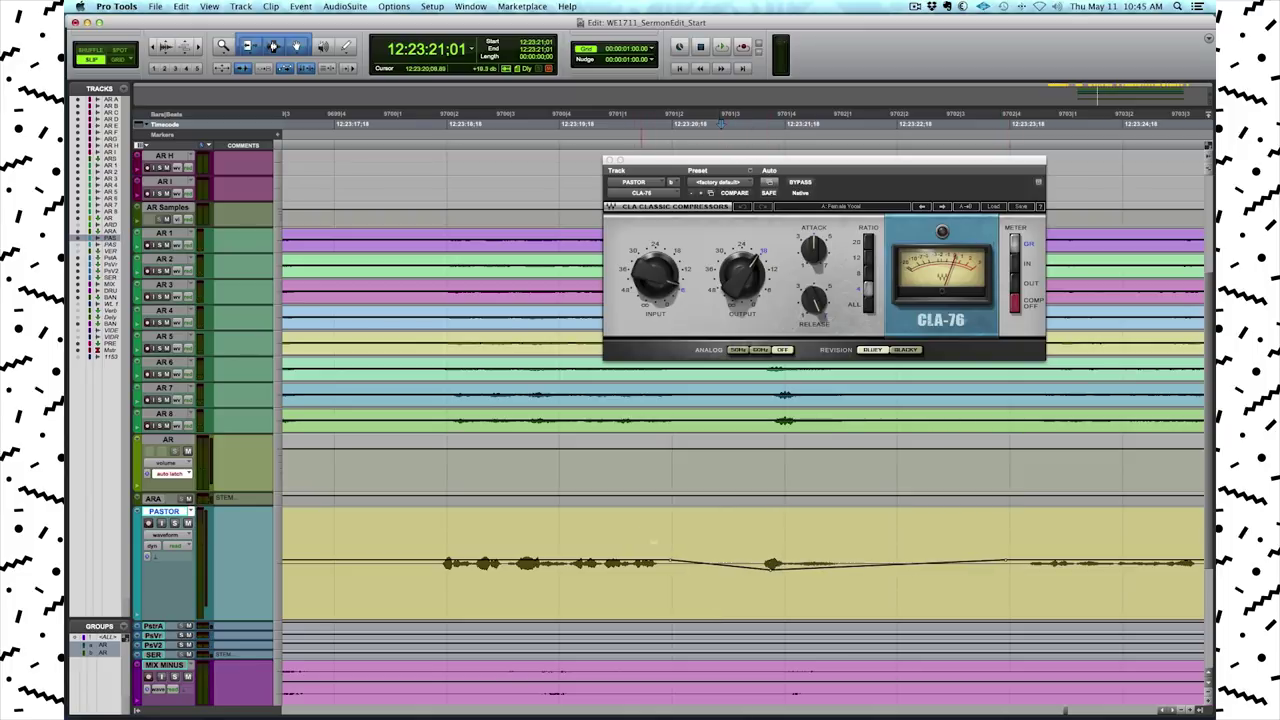
left_click(590, 532)
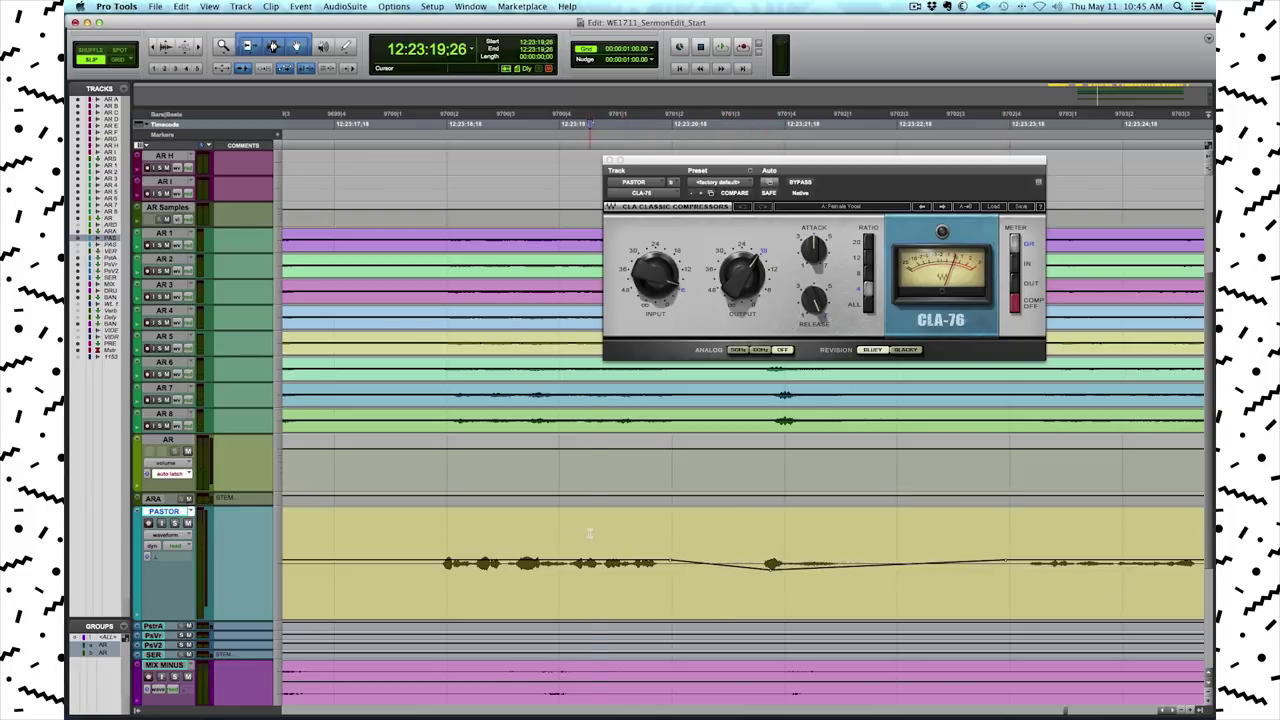
key("space")
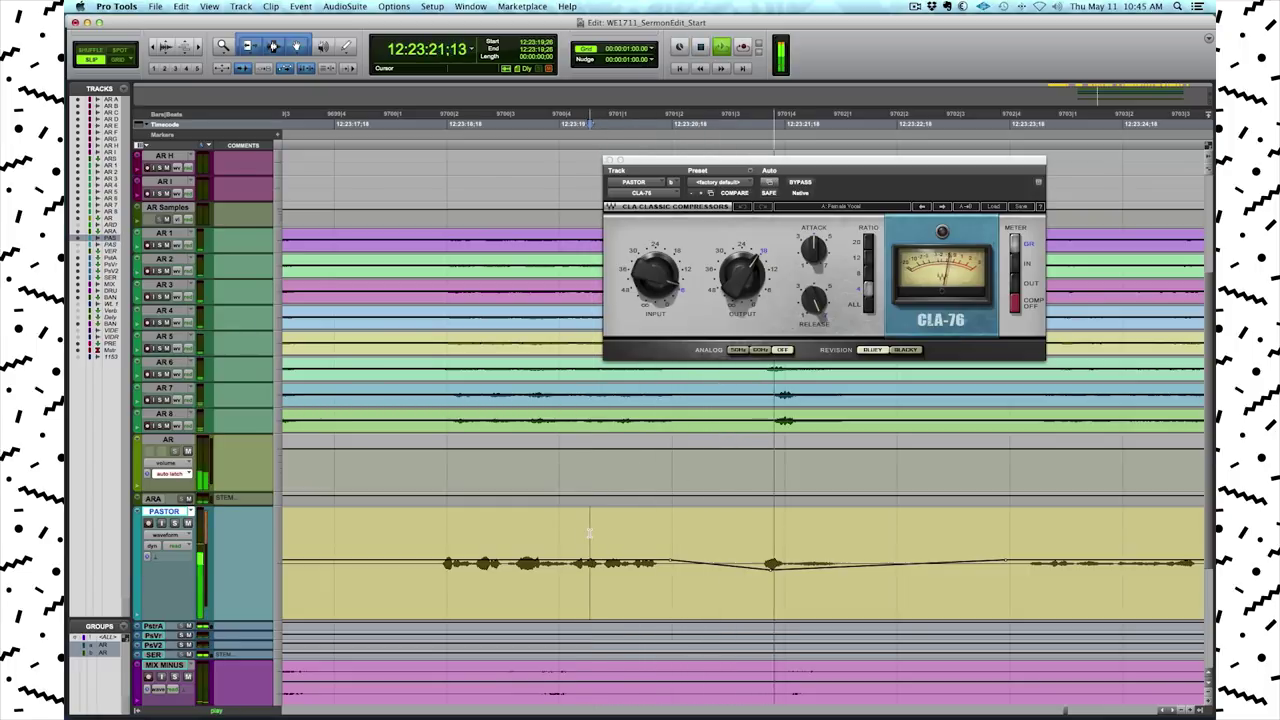
key("space")
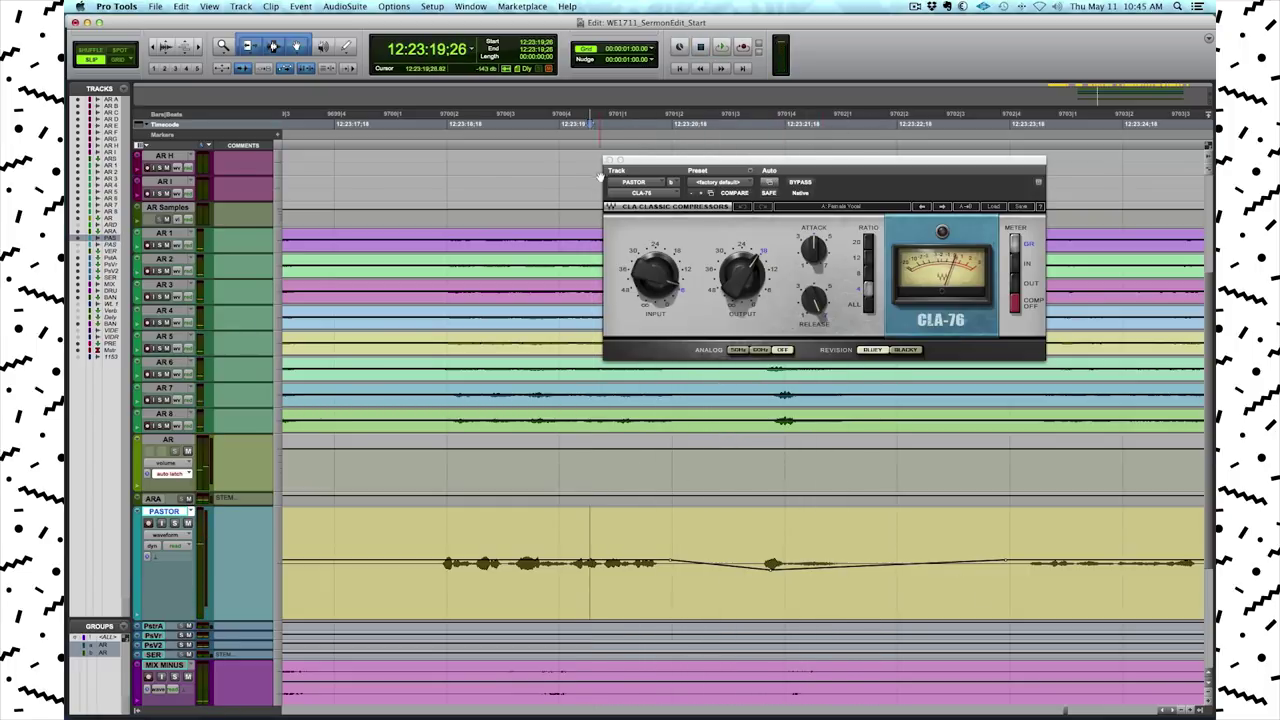
- Examine the PASTOR waveform across the whole sermon and select the range on the AR track starting at 12:24:36;24, about 32 seconds long
scroll(686, 620, "down", 5)
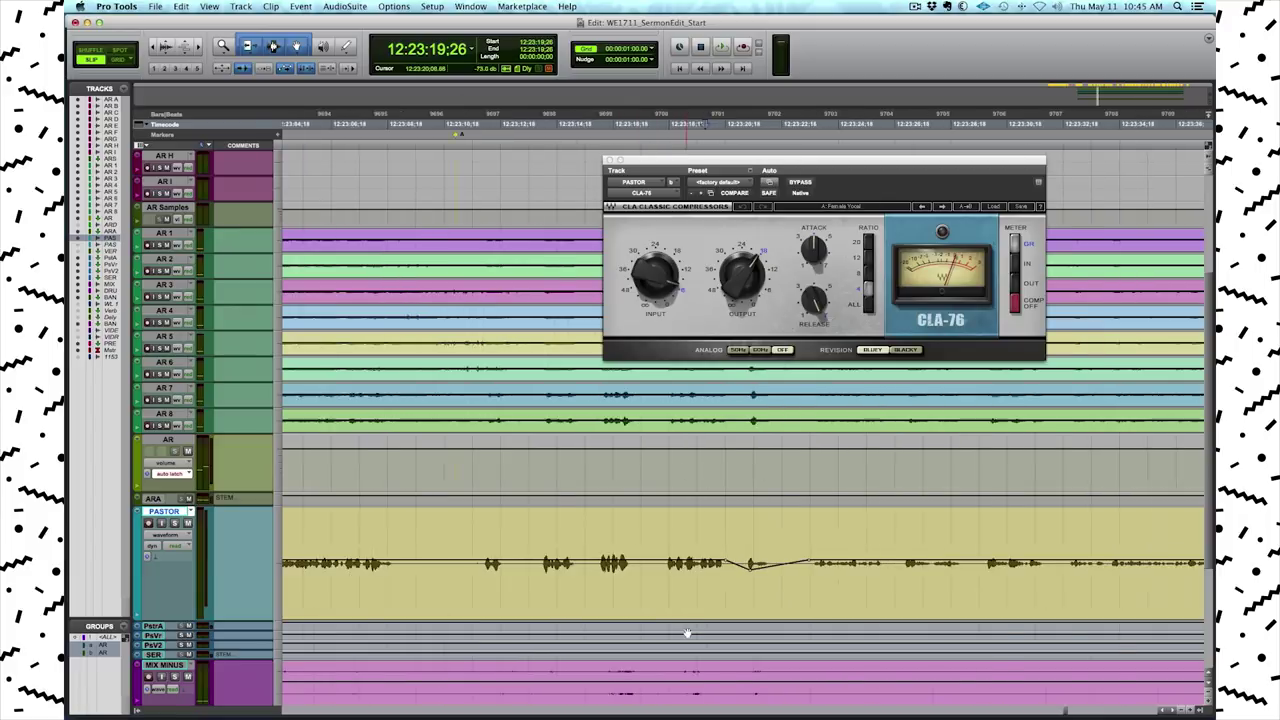
scroll(686, 620, "down", 3)
scroll(598, 594, "down", 3)
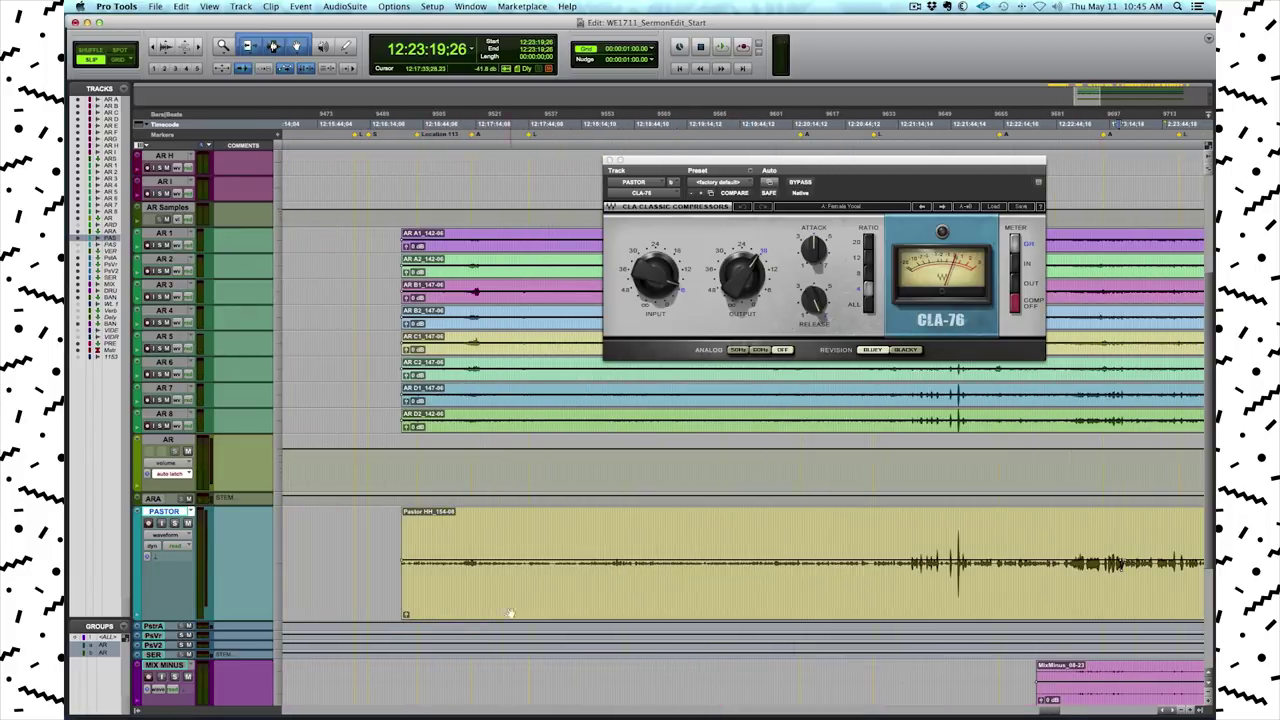
scroll(626, 544, "right", 5)
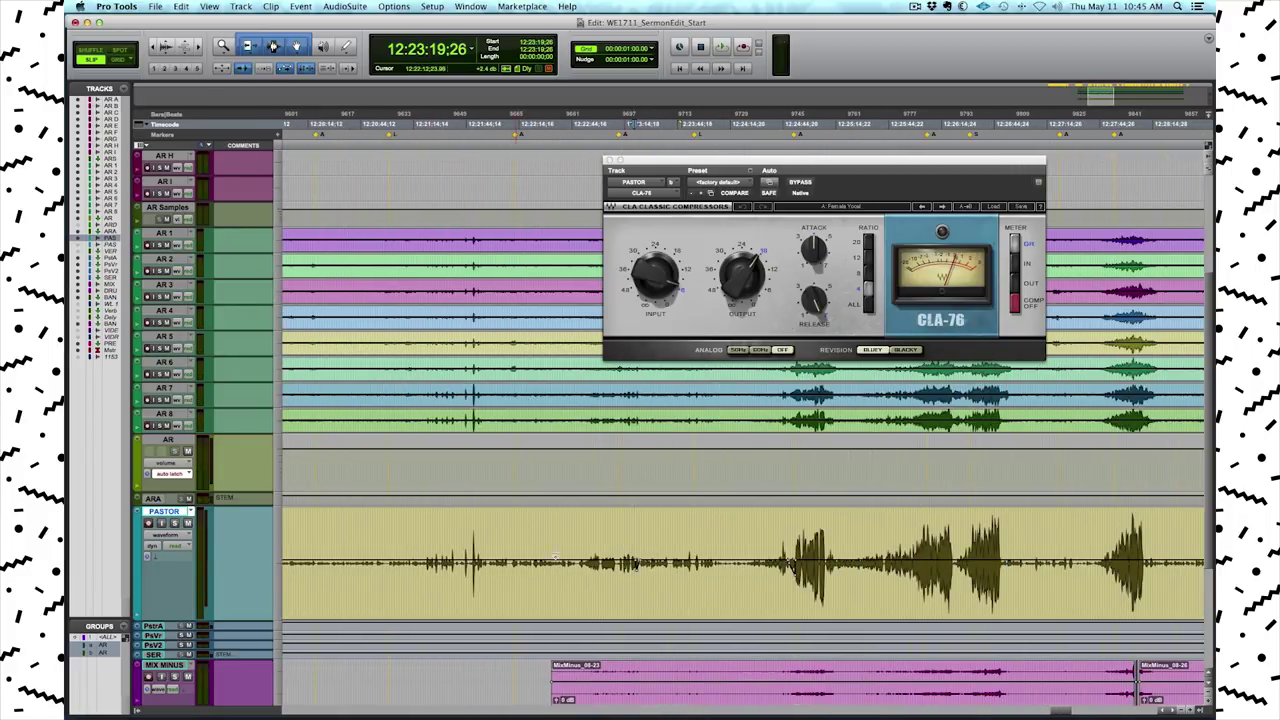
scroll(790, 566, "right", 1)
scroll(790, 567, "down", 6)
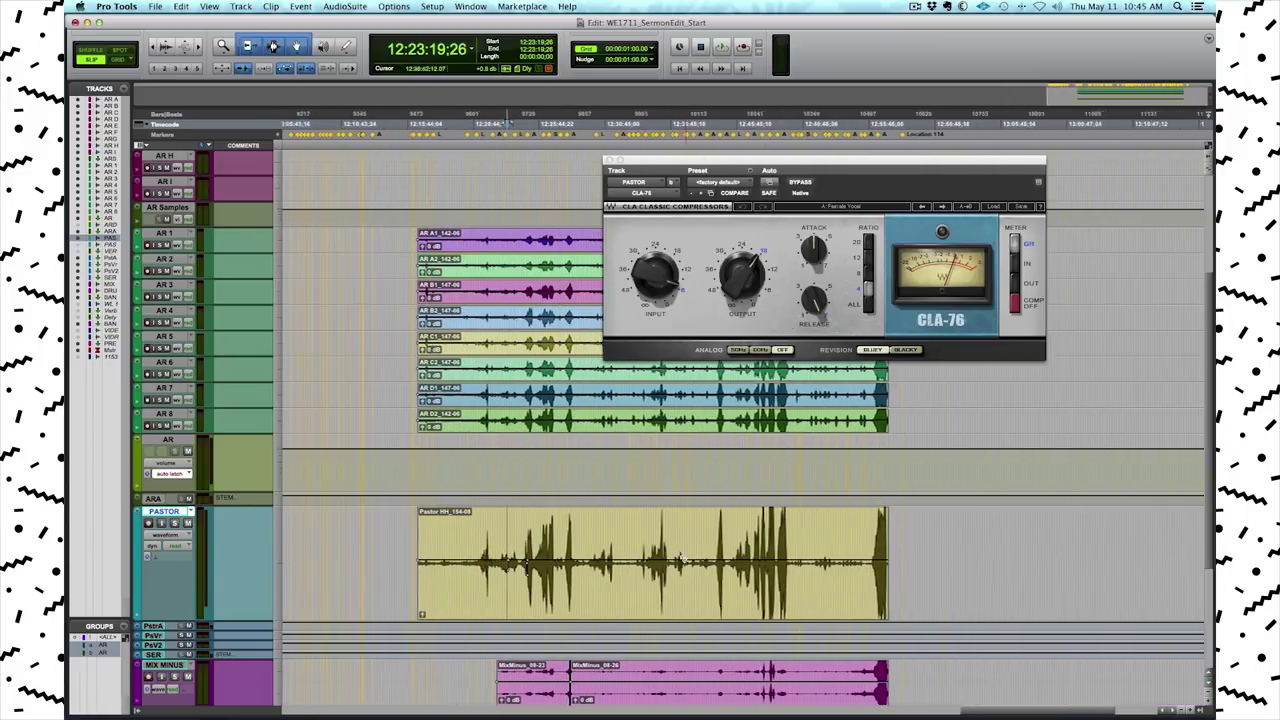
left_click(334, 468)
scroll(758, 492, "up", 6)
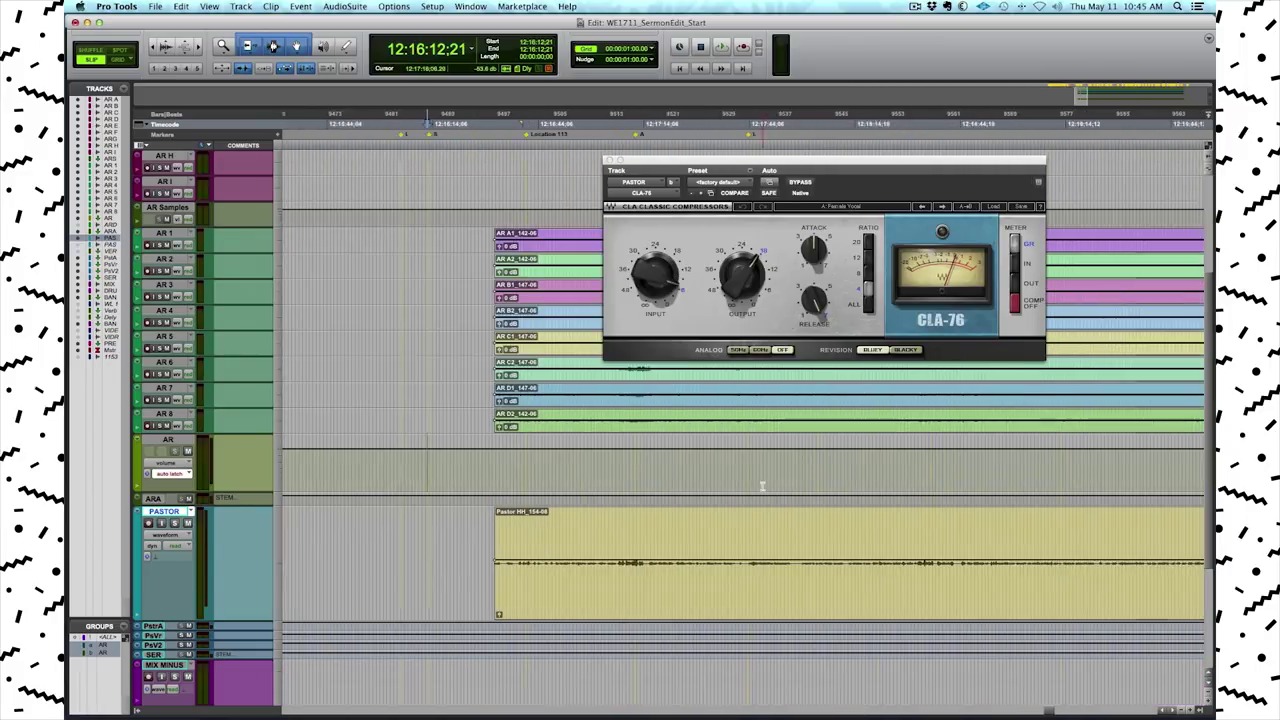
scroll(758, 492, "right", 10)
left_click_drag(770, 466, 826, 474)
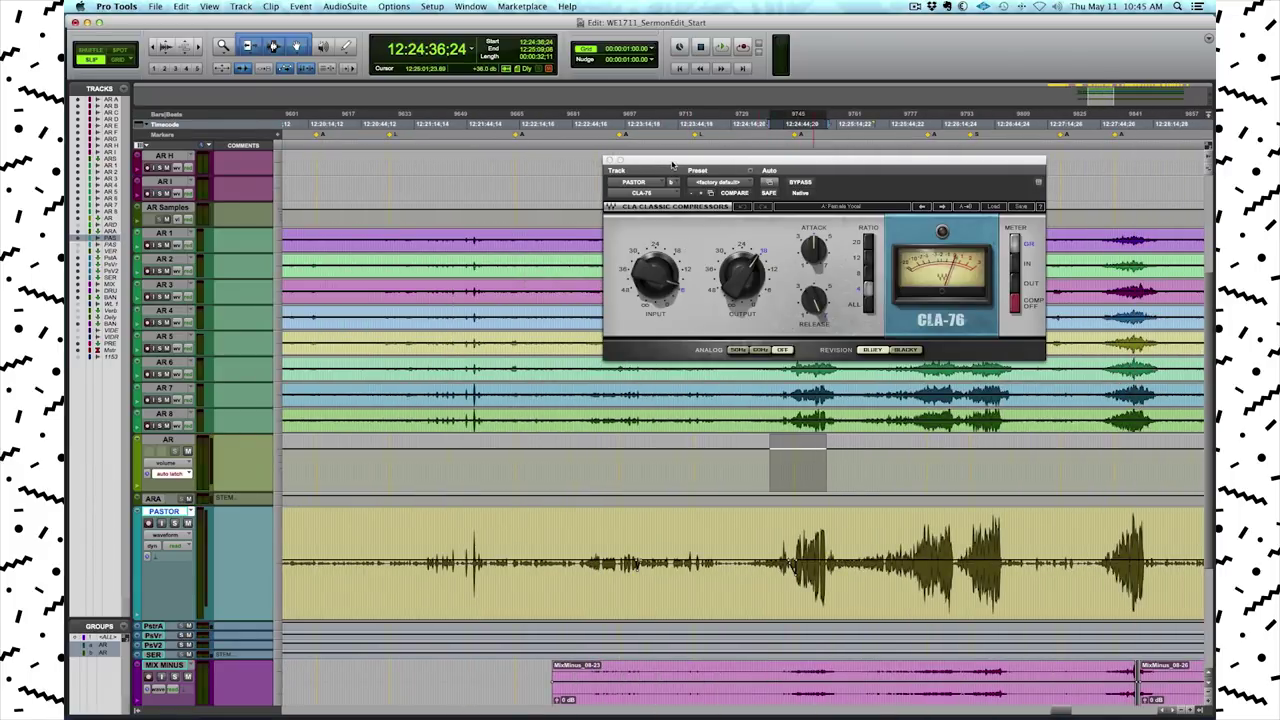
- Close the CLA-76 window, switch to the Mix window, and examine the PASTOR Pro-DS de-esser, clearing it from the mixer
left_click(610, 160)
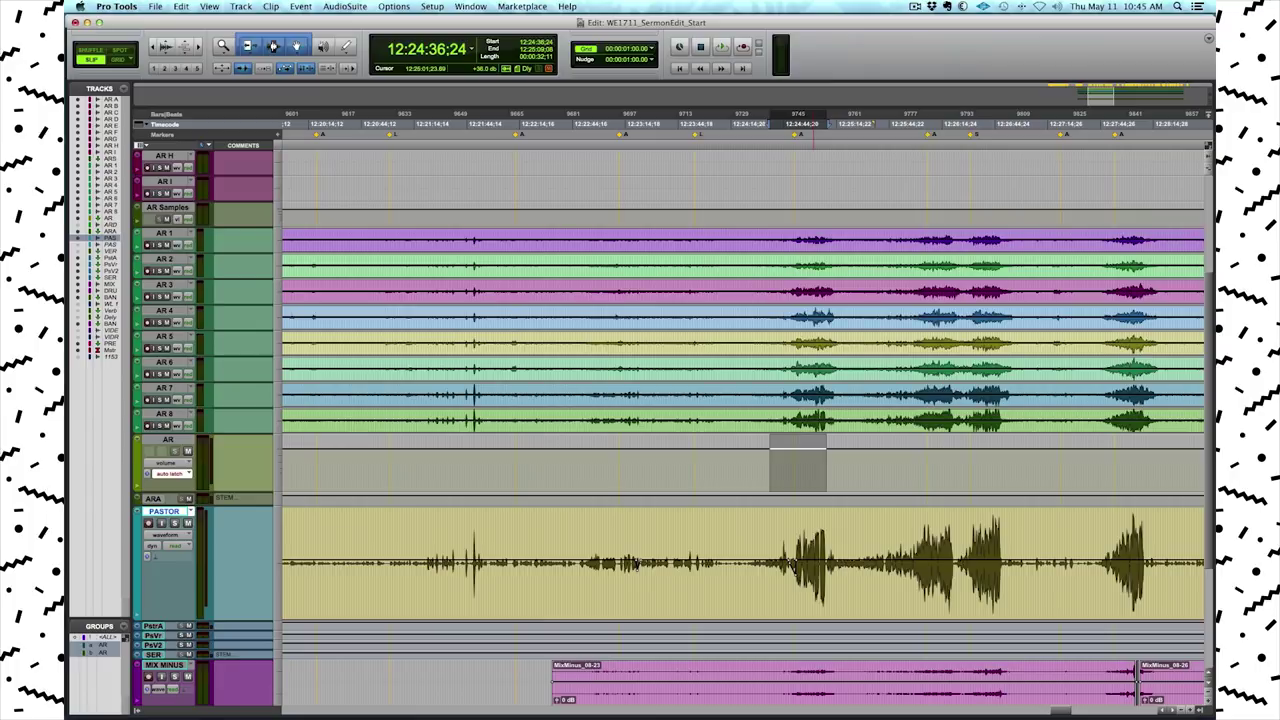
key("super+equal")
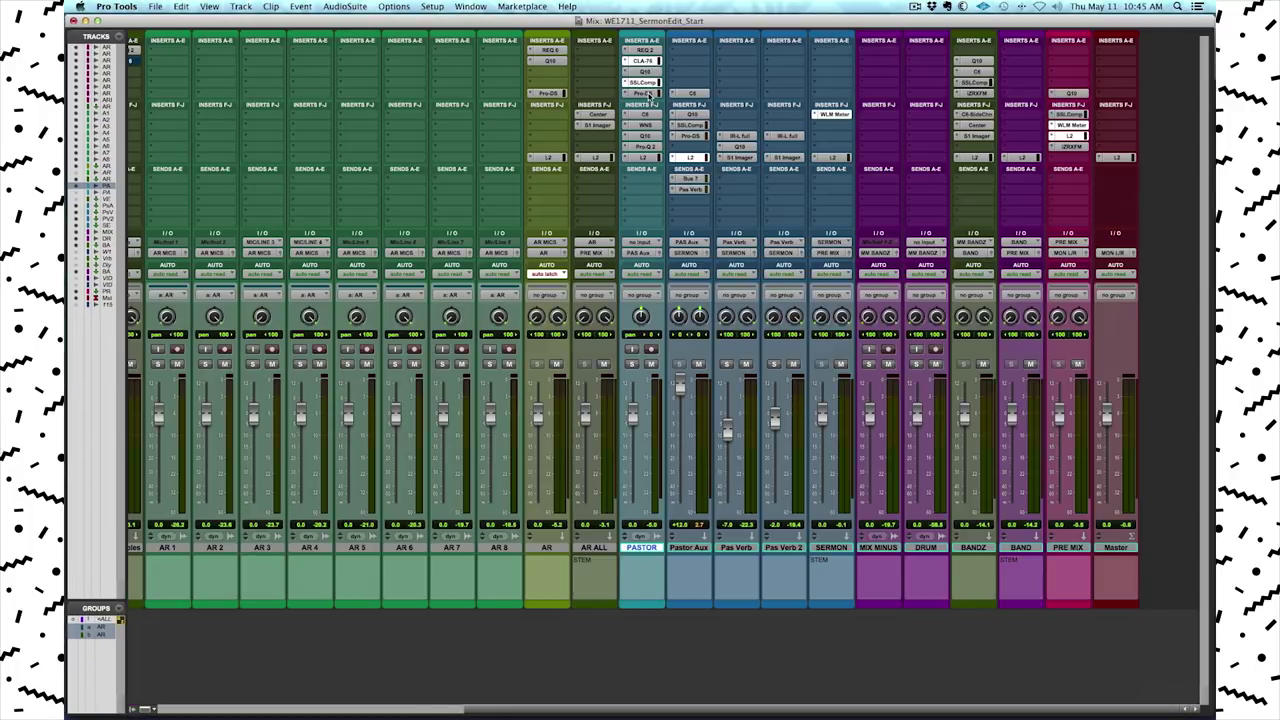
left_click(646, 93)
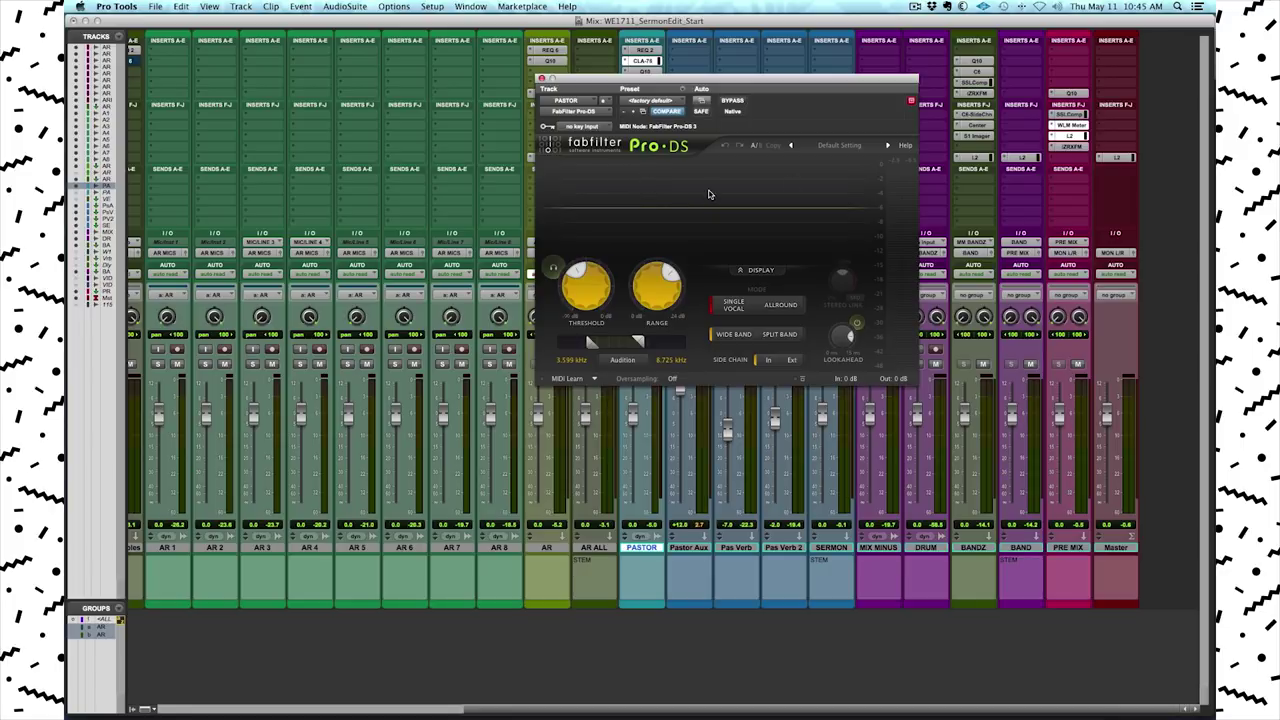
left_click(542, 79)
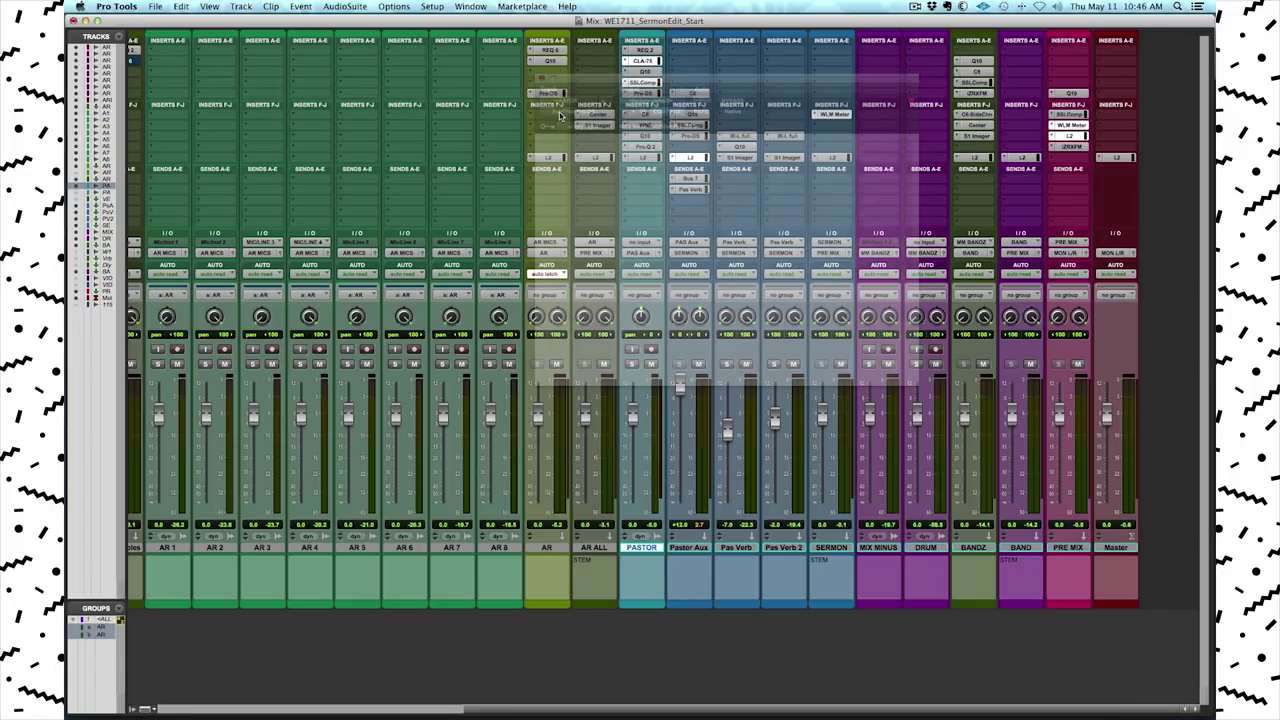
- Examine the PASTOR C6 multiband compressor during playback, check the controls of bands 1 and 6, and close its window
left_click(642, 114)
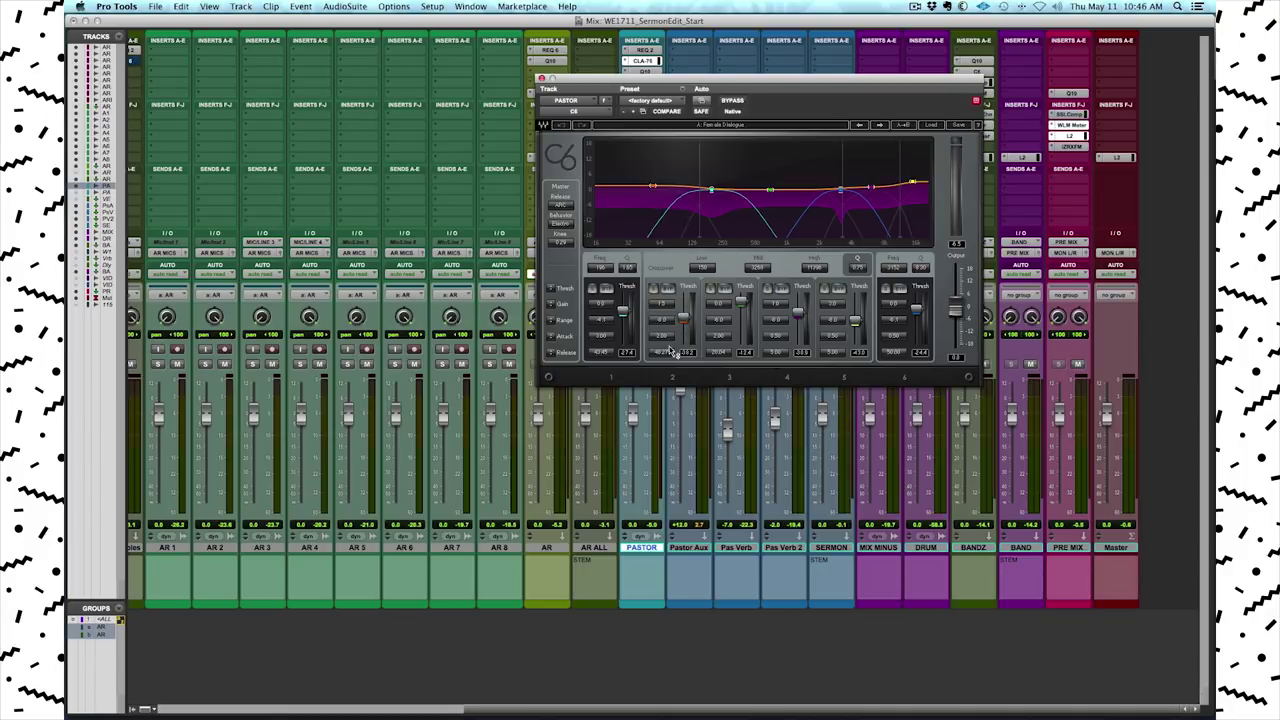
key("space")
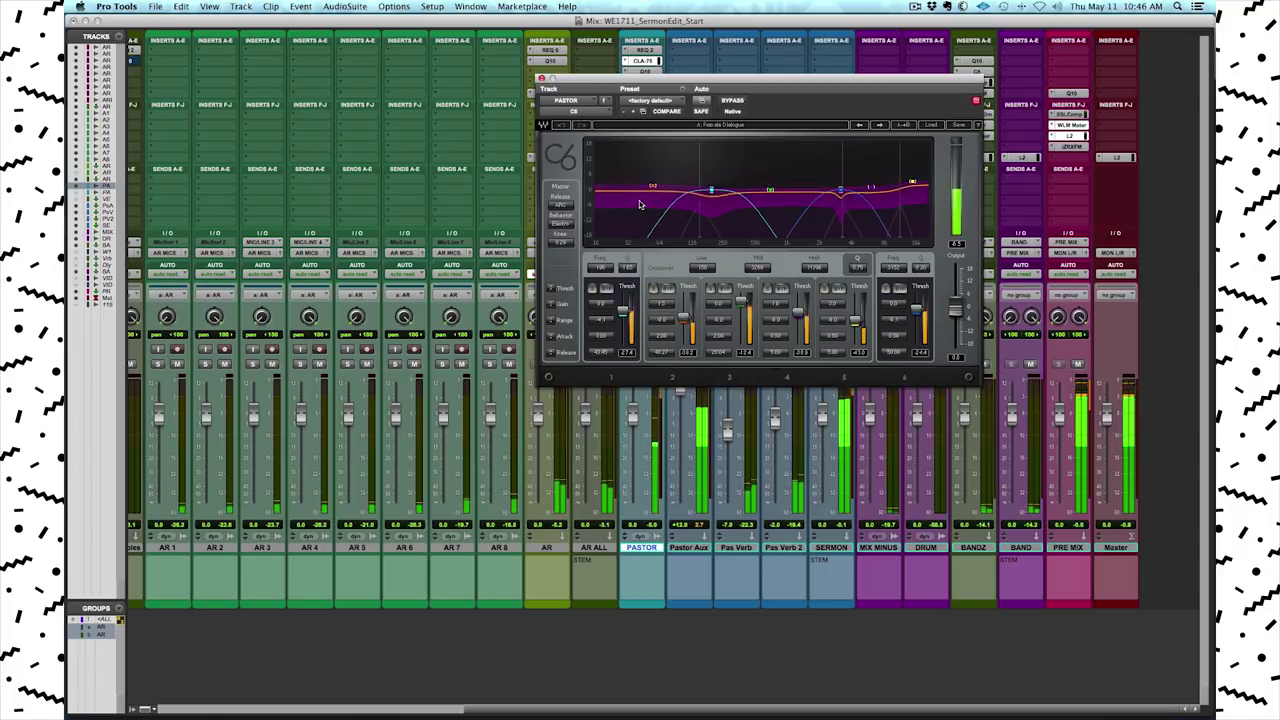
key("space")
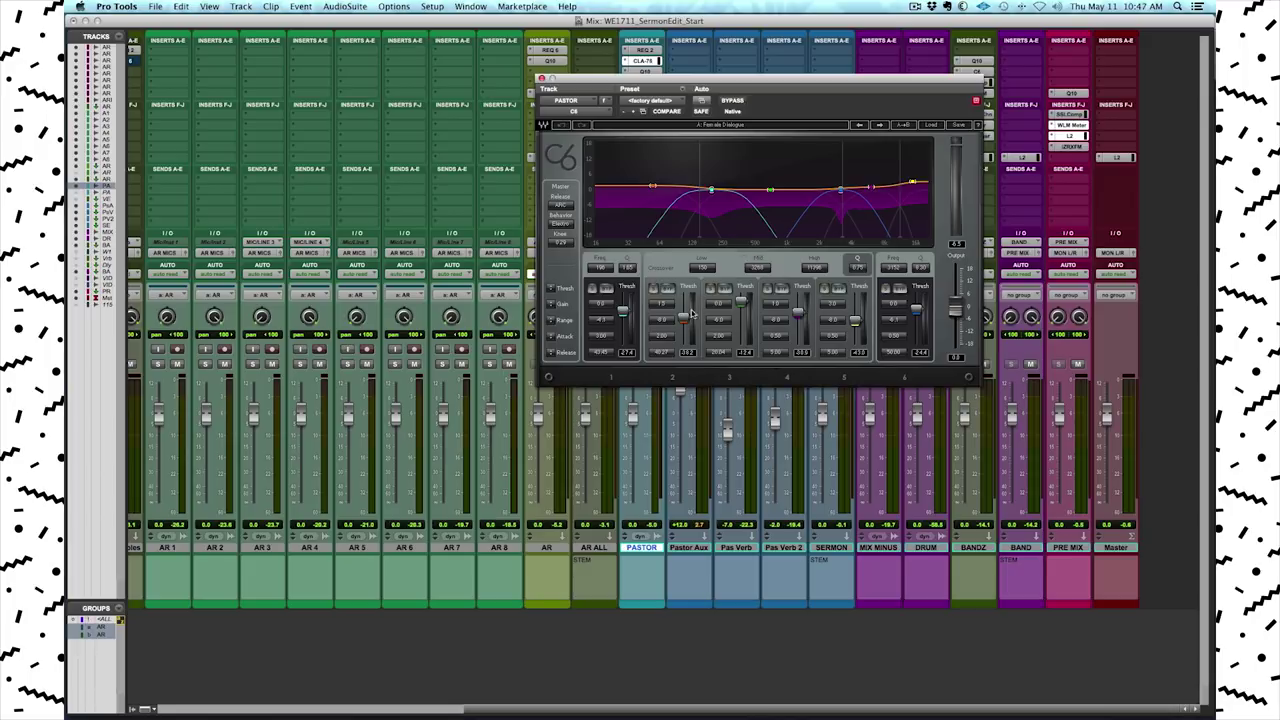
left_click(885, 289)
left_click(592, 289)
left_click_drag(717, 80, 759, 89)
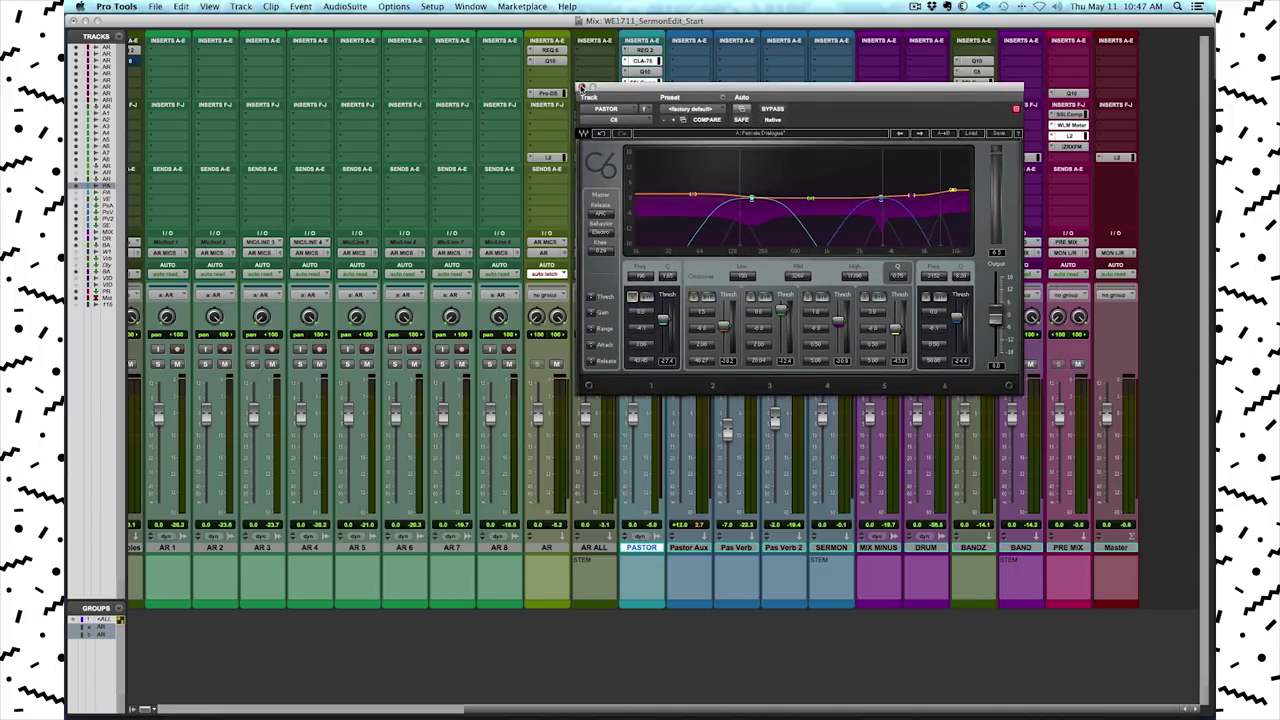
left_click(581, 87)
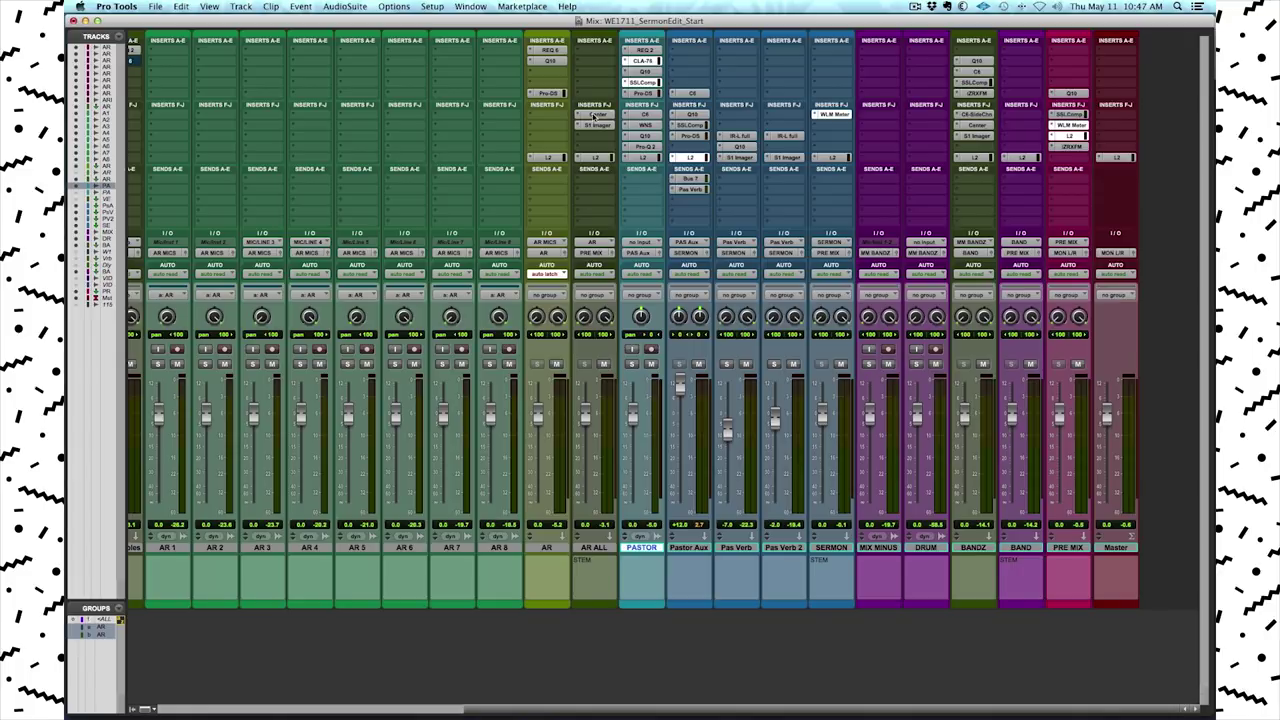
- Bring up the PASTOR WNS noise suppressor beside the Edit window and play a quiet passage from 12:20:51;16 while watching its curves
left_click(650, 125)
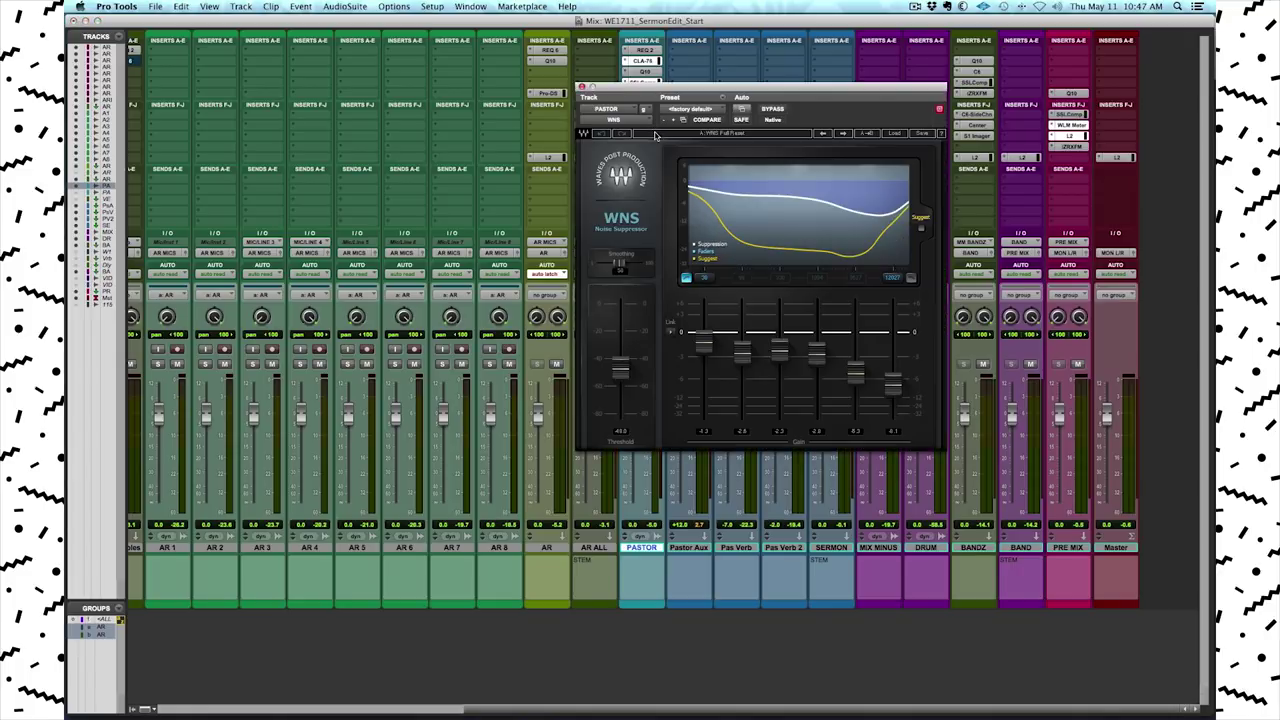
left_click_drag(728, 94, 931, 81)
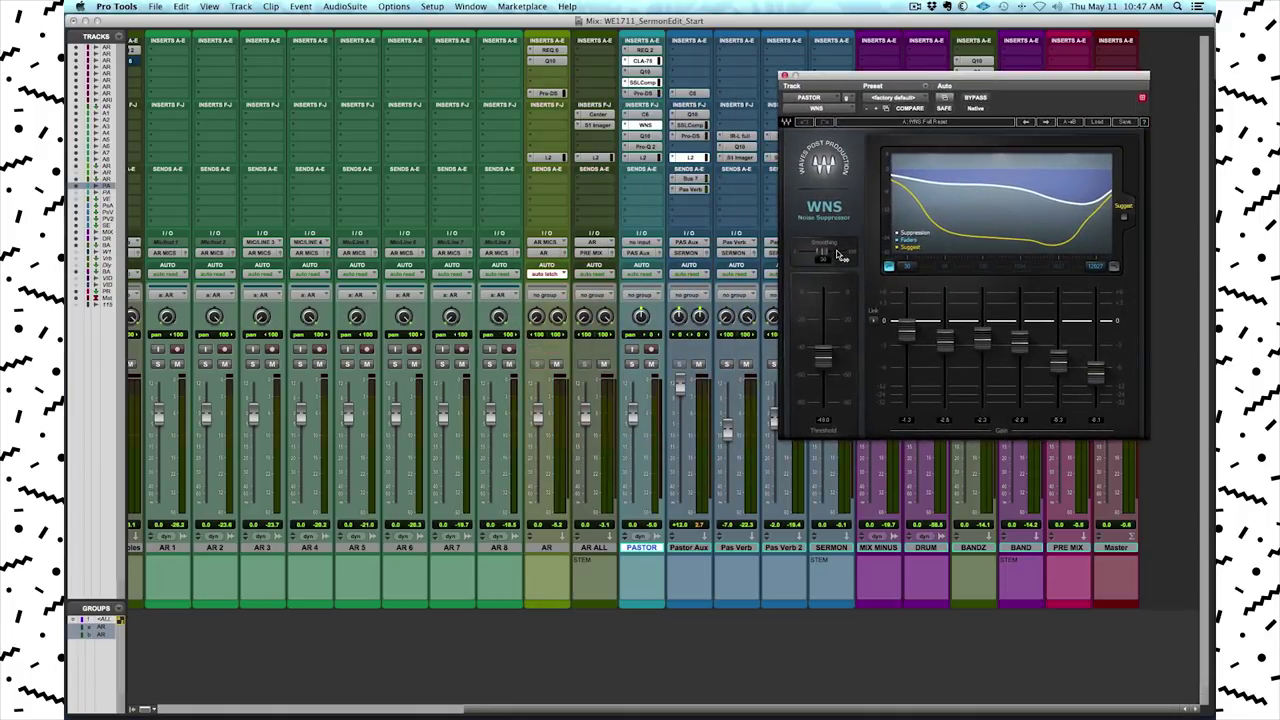
key("super+equal")
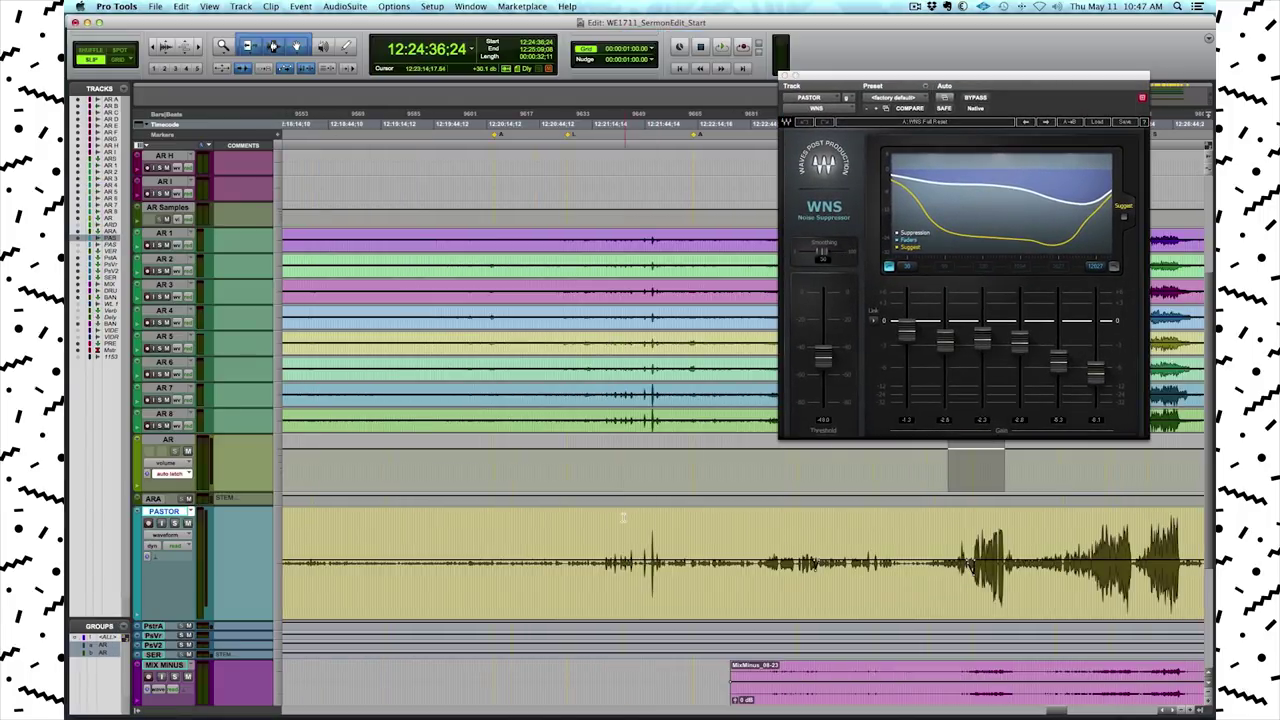
left_click(567, 464)
key("t")
key("t")
key("t")
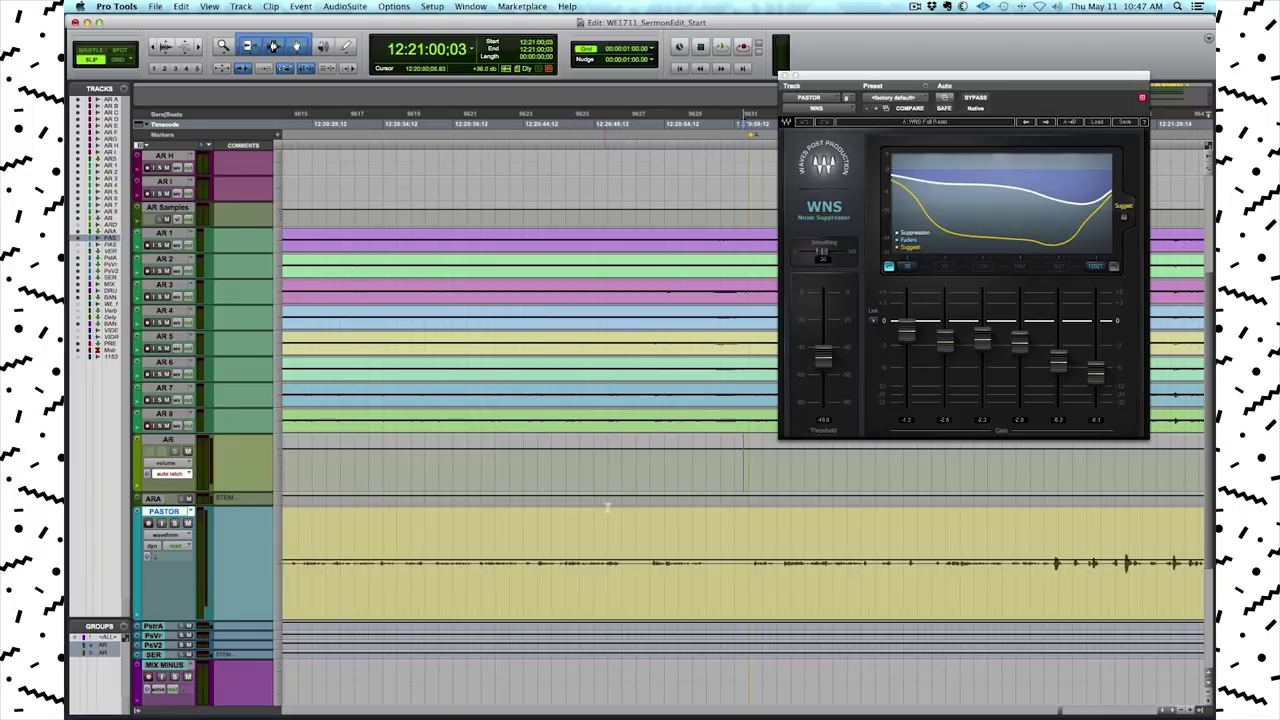
left_click(623, 467)
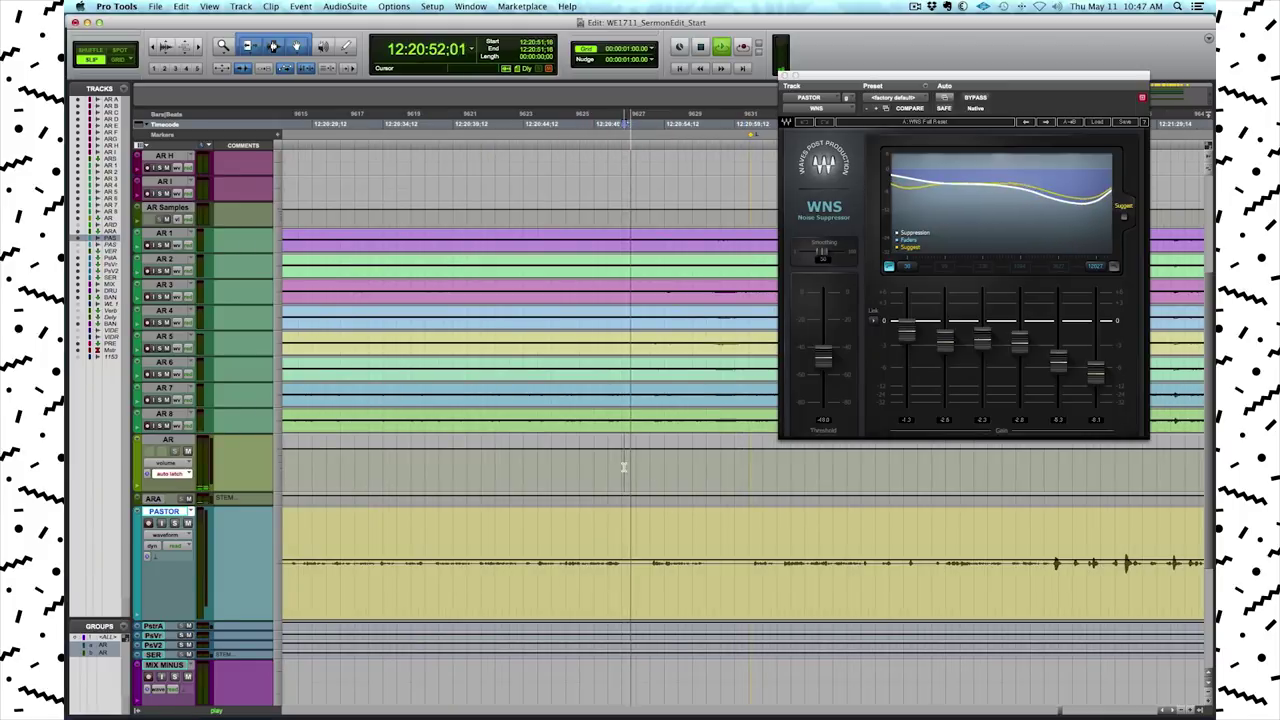
key("space")
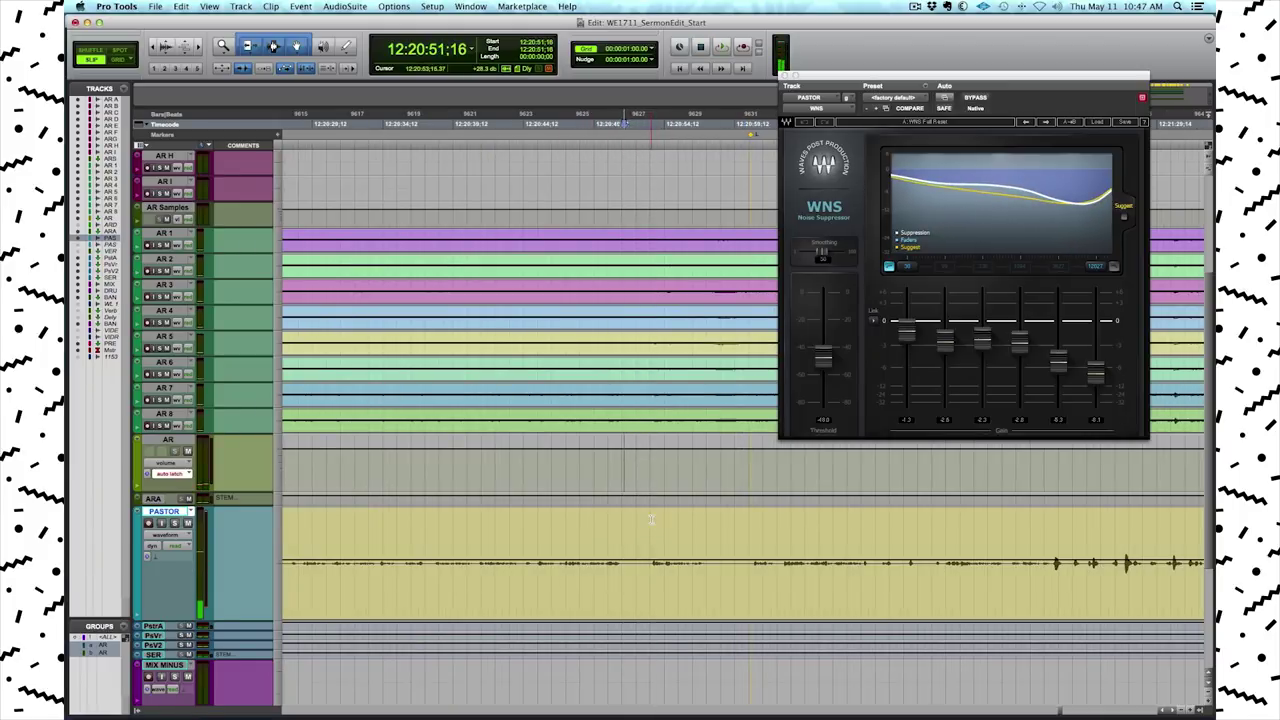
- Select the quiet gap on PASTOR from 12:20:51;20 for 1;24, solo the track, and play the selection
left_click_drag(624, 527, 651, 540)
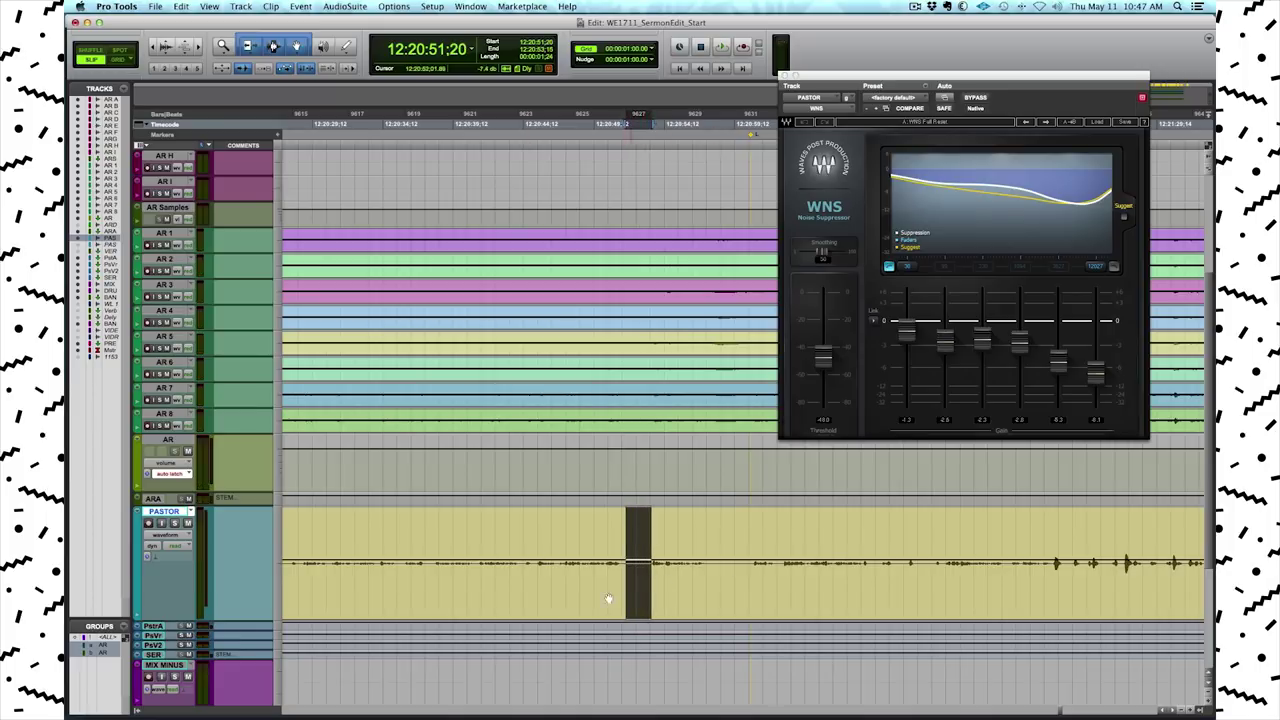
left_click(176, 523)
key("space")
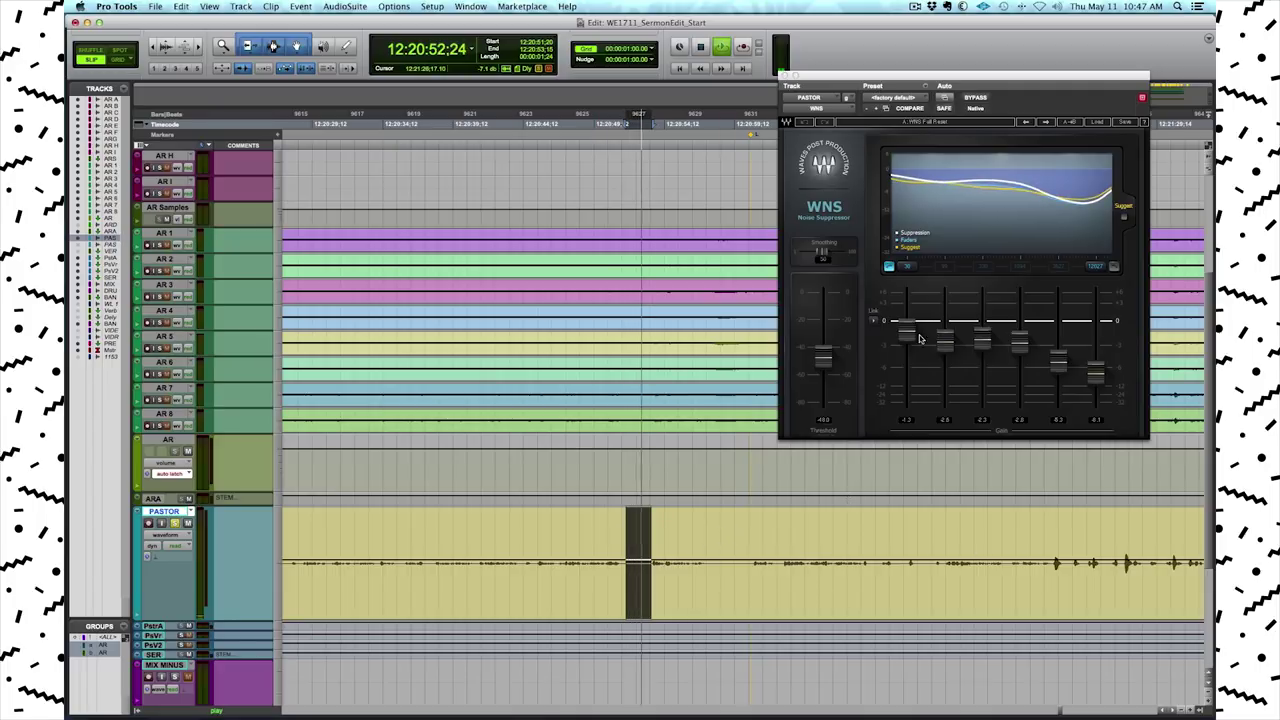
- Raise the WNS threshold to about -20 and adjust its band gain faders to follow the suggested suppression curve during playback
left_click_drag(820, 370, 822, 330)
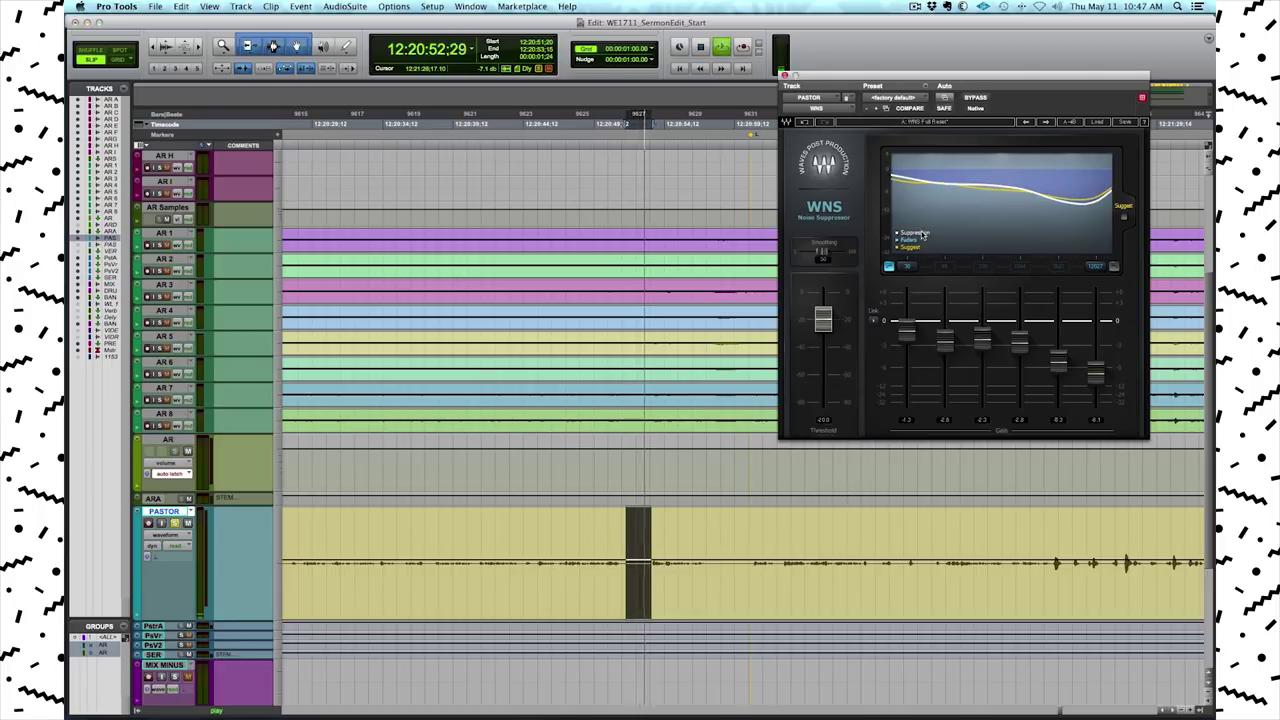
left_click_drag(1095, 377, 906, 338)
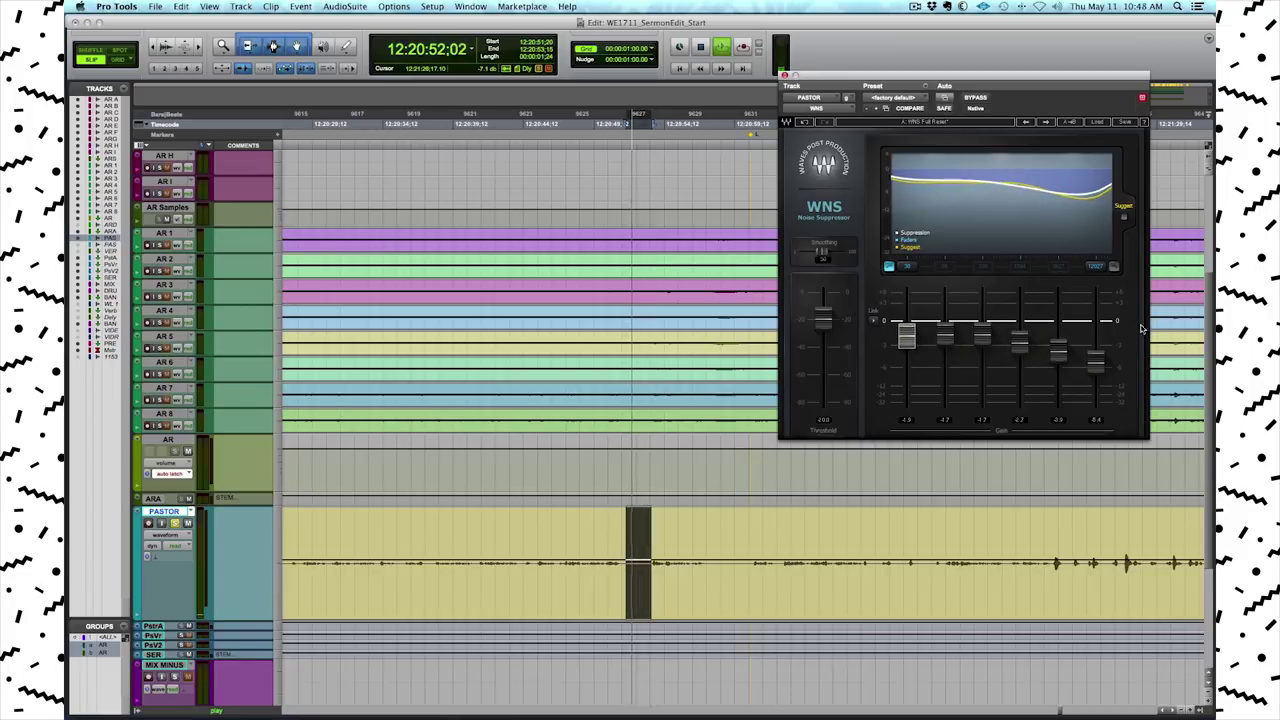
left_click_drag(1096, 362, 1096, 368)
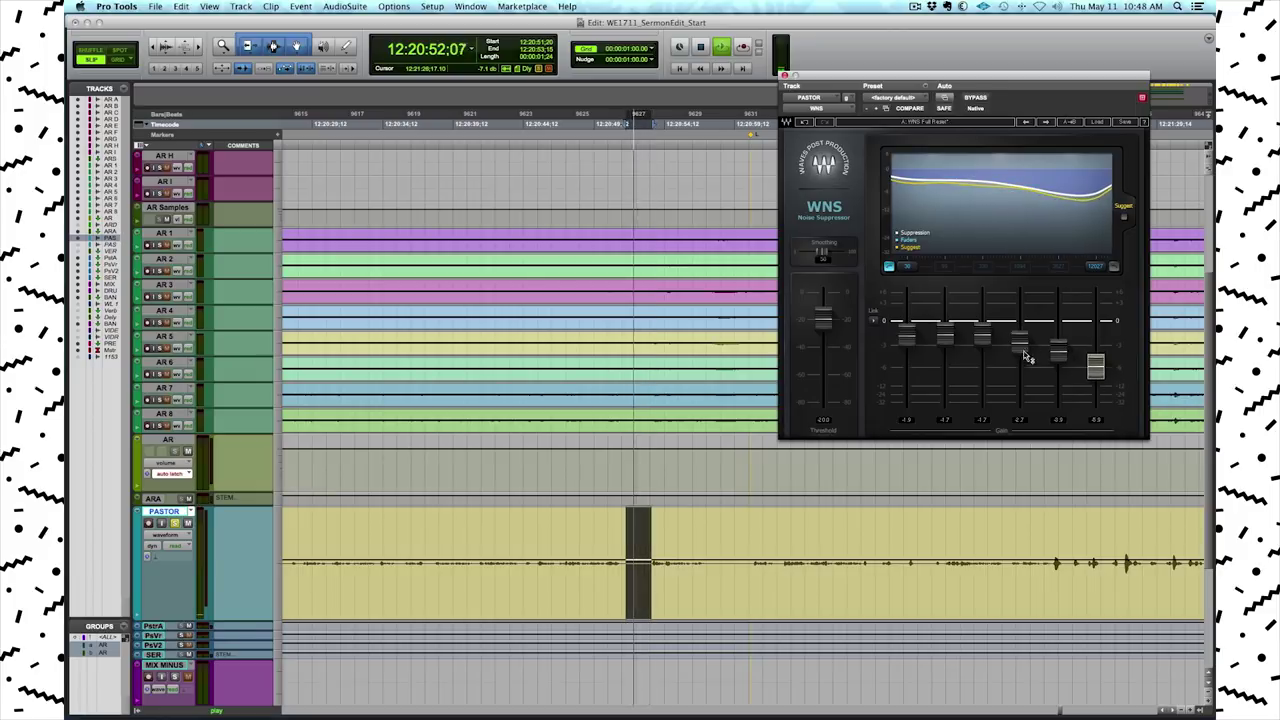
left_click_drag(1019, 342, 1019, 339)
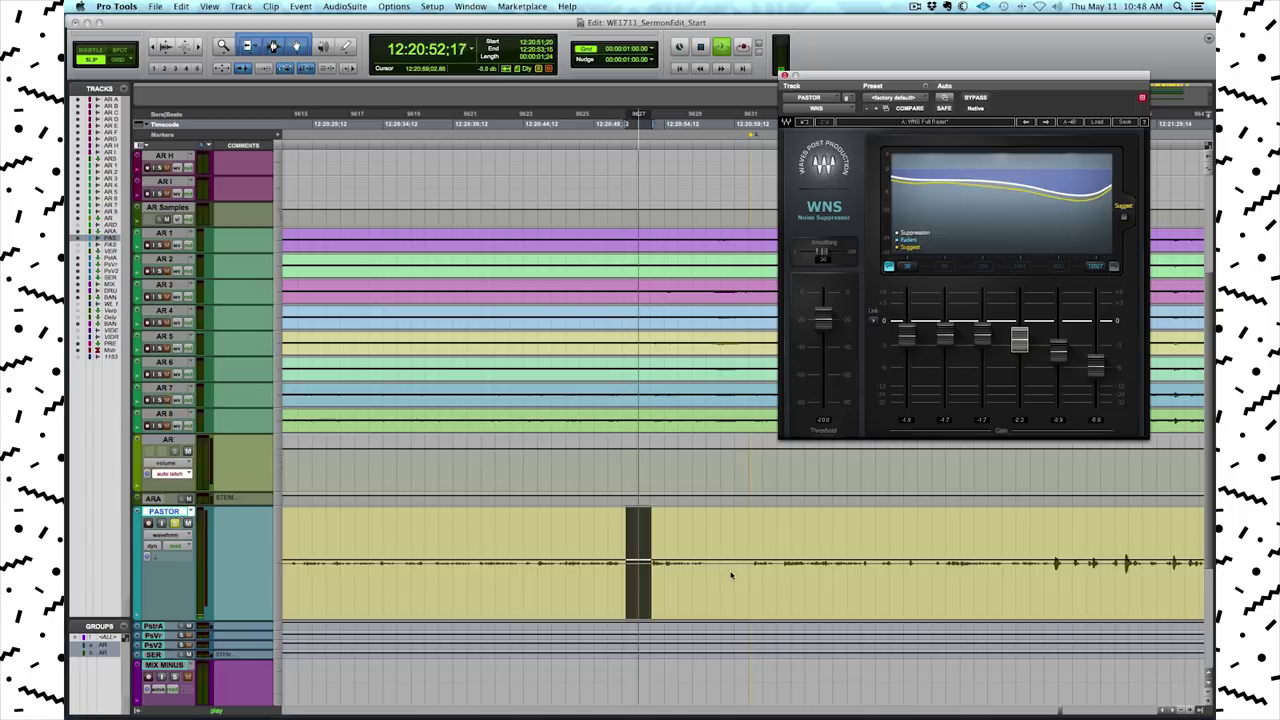
- Play the quiet PASTOR passage from 12:31:56;00 while watching the WNS suppression and suggested curves
key("r")
key("r")
key("r")
key("r")
key("t")
key("t")
key("t")
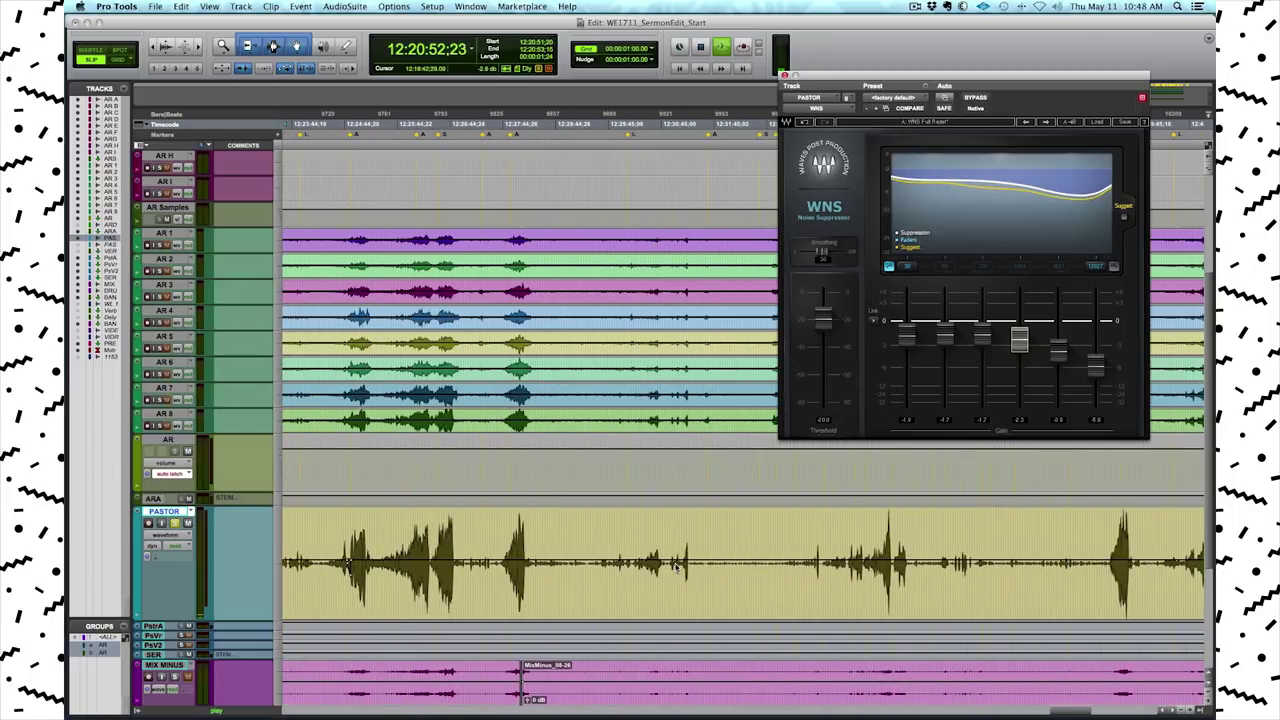
left_click(767, 538)
key("space")
key("space")
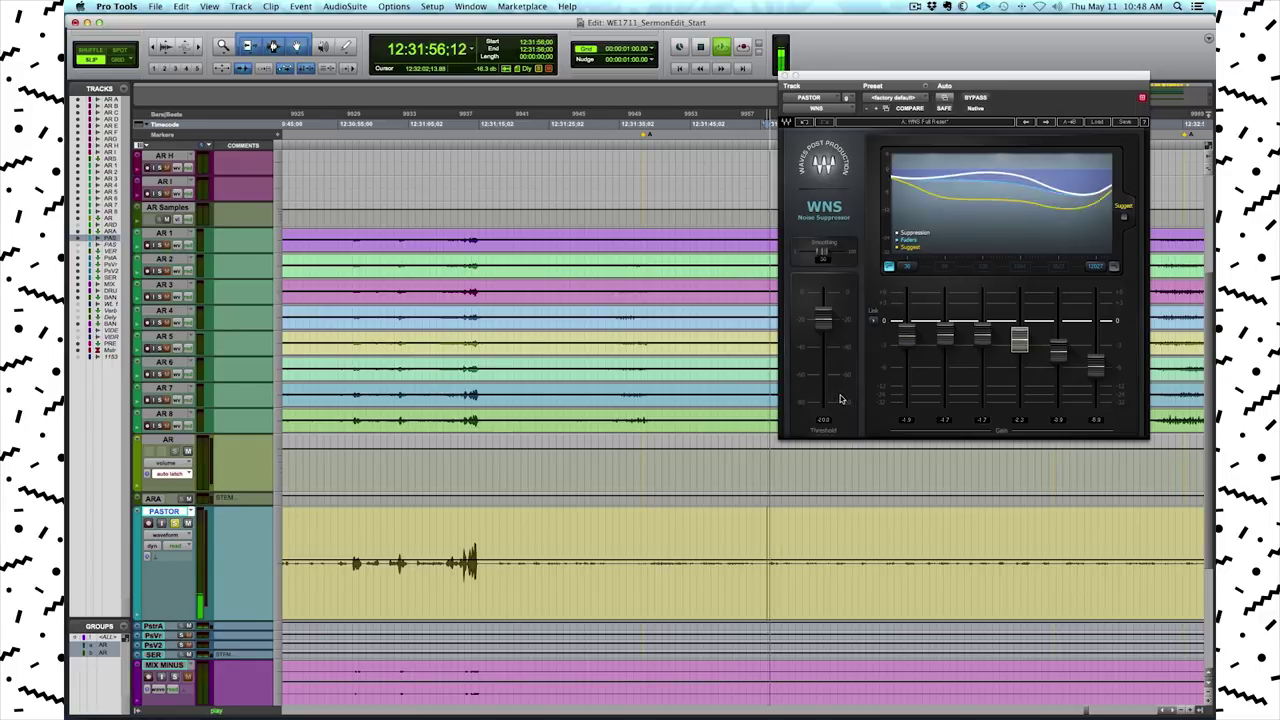
- Lower the WNS threshold to about -51 while the quiet passage plays, and stop playback
left_click_drag(823, 318, 823, 356)
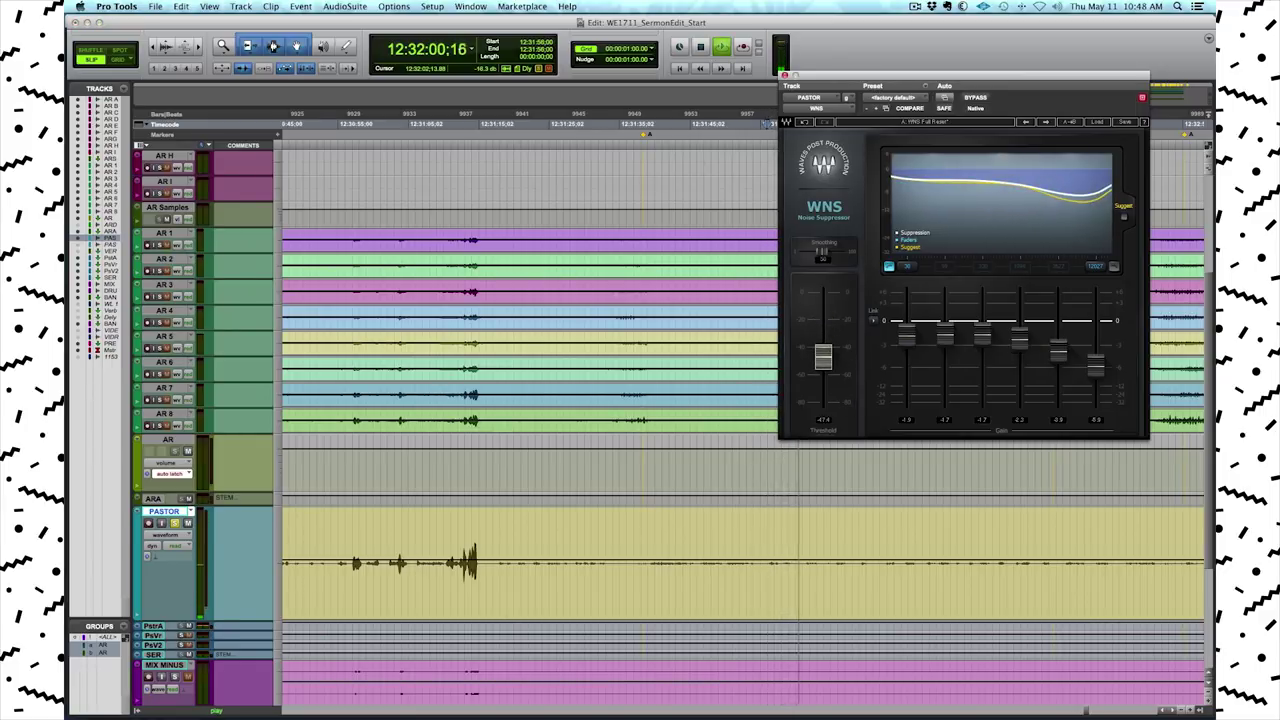
left_click_drag(823, 359, 825, 363)
key("space")
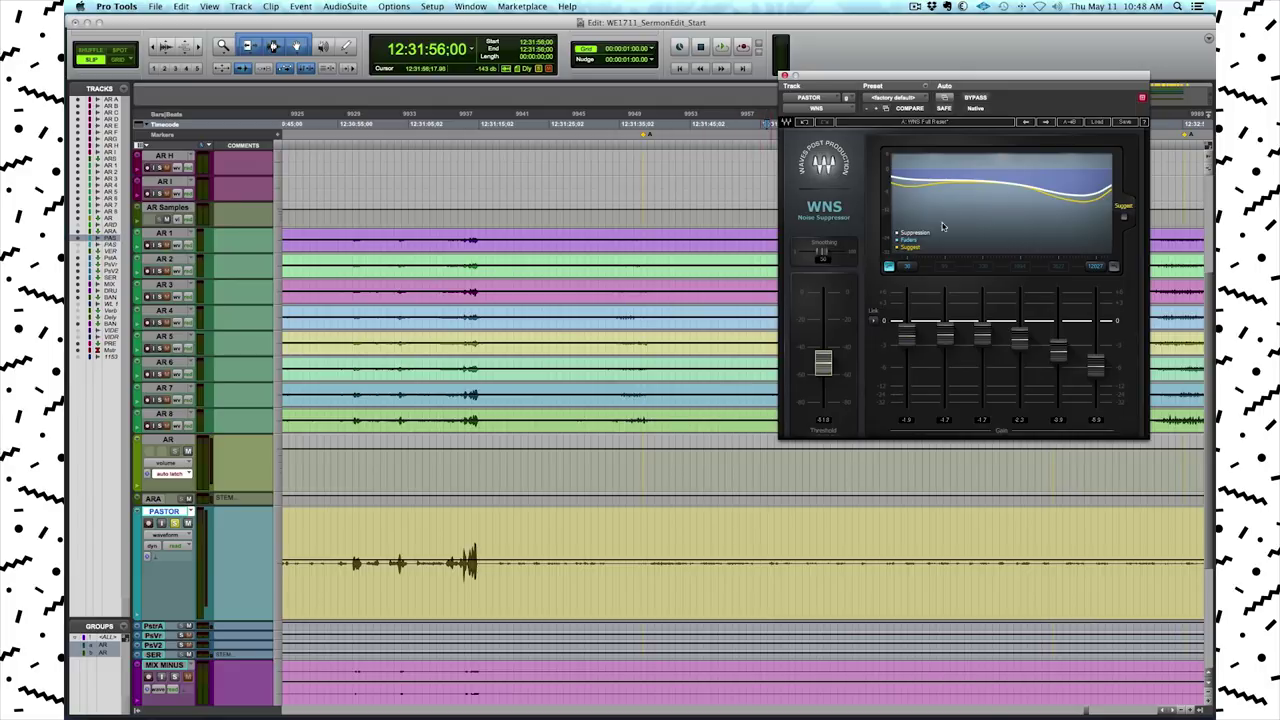
- Close the WNS window and bring up the PASTOR Q10 equalizer that follows WNS from the Mix window
left_click(784, 76)
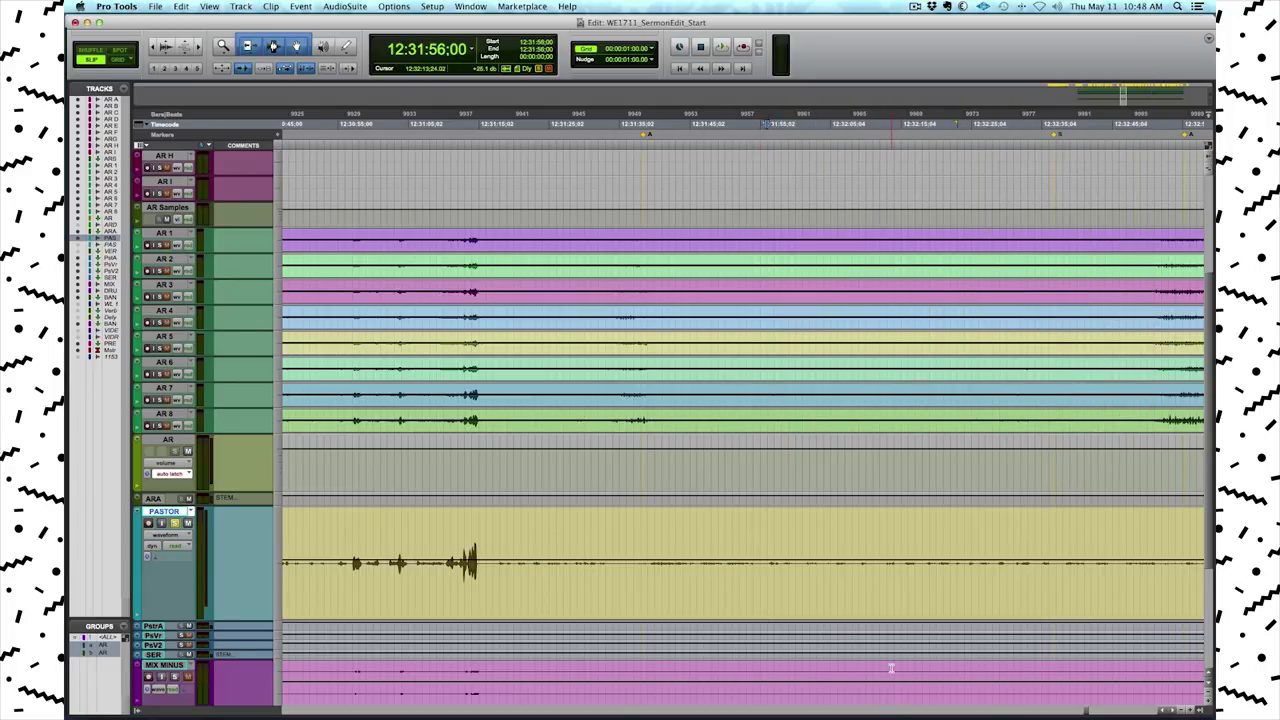
key("super+equal")
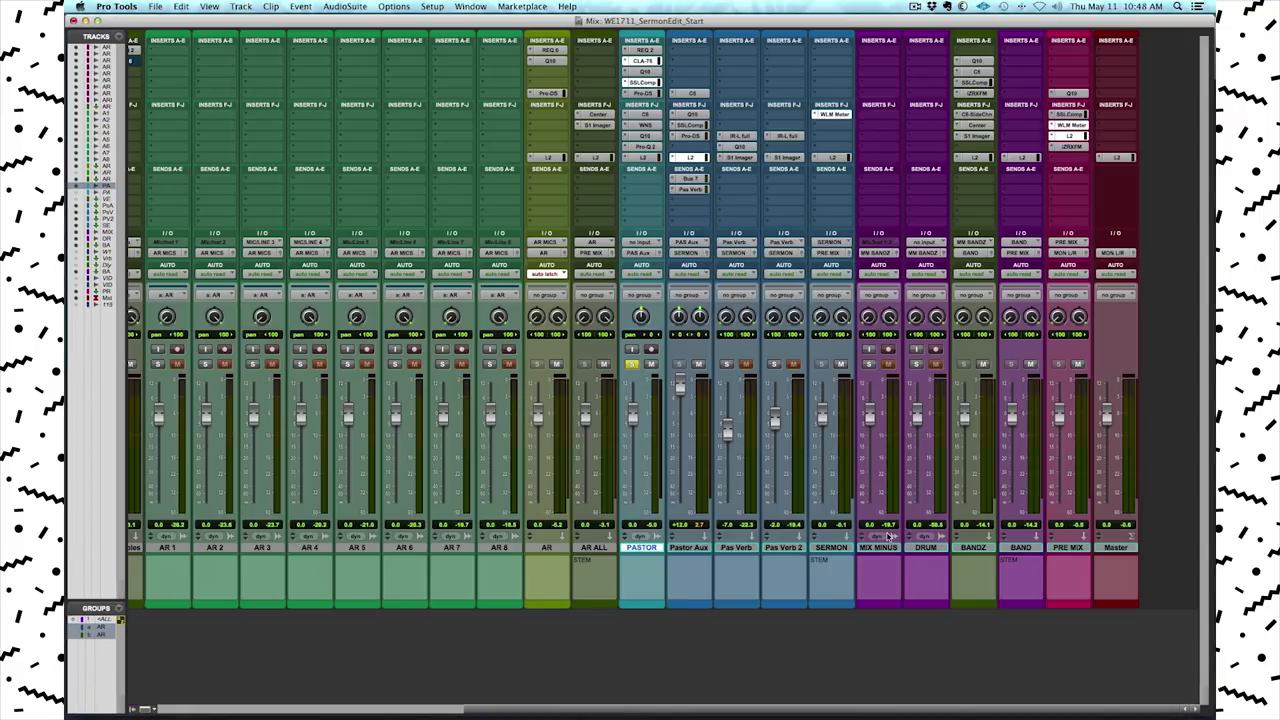
left_click(645, 137)
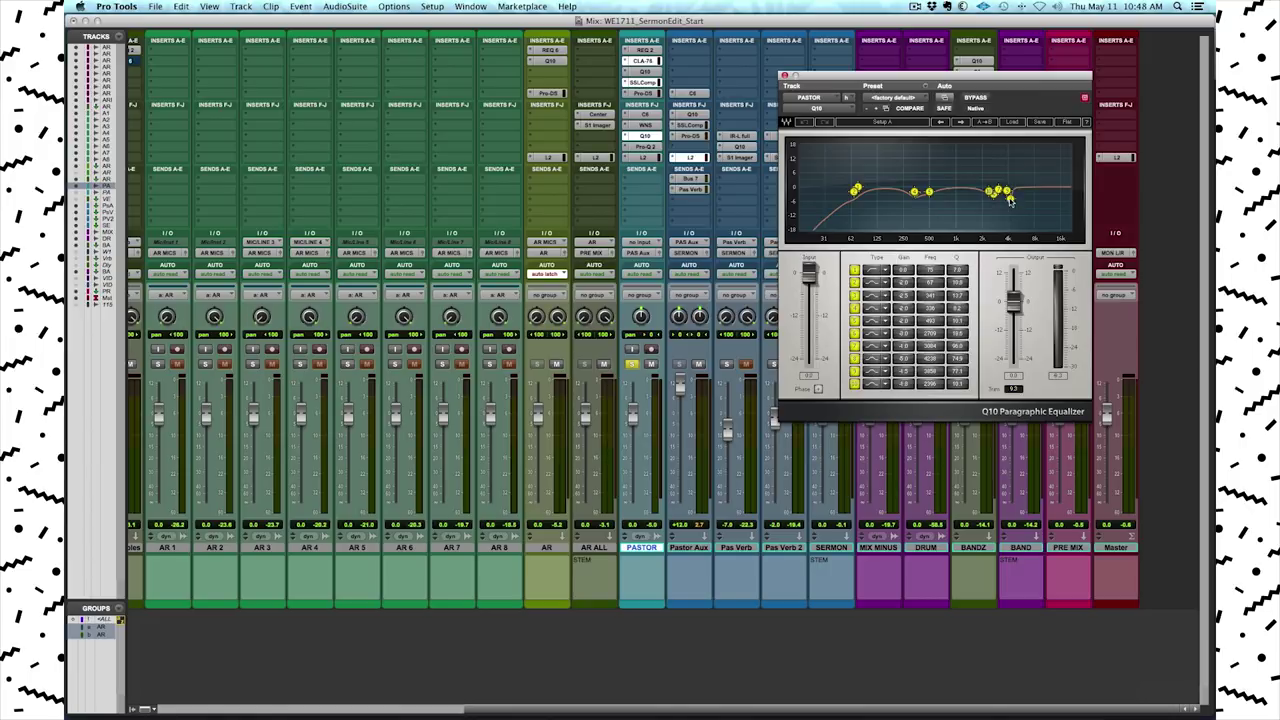
- Review the settings of the Pro-Q 2 equalizer and the L2 limiter on the PASTOR track
left_click(650, 147)
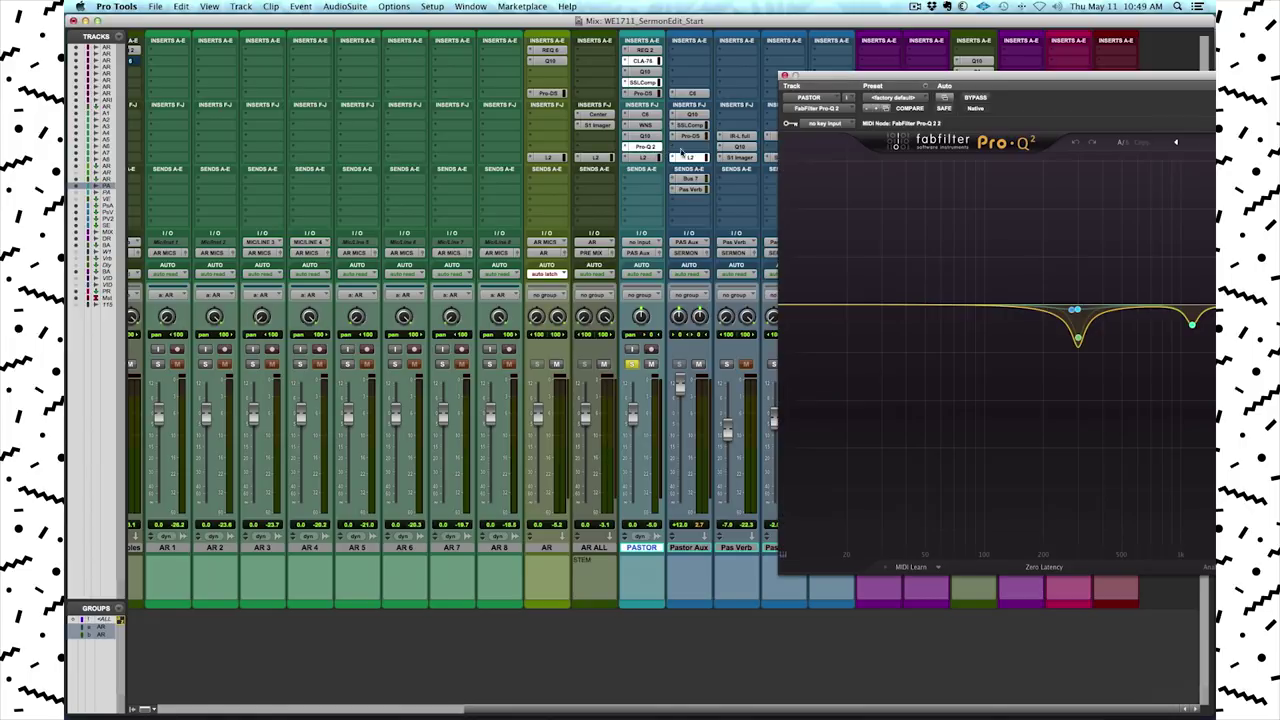
left_click_drag(1003, 78, 488, 93)
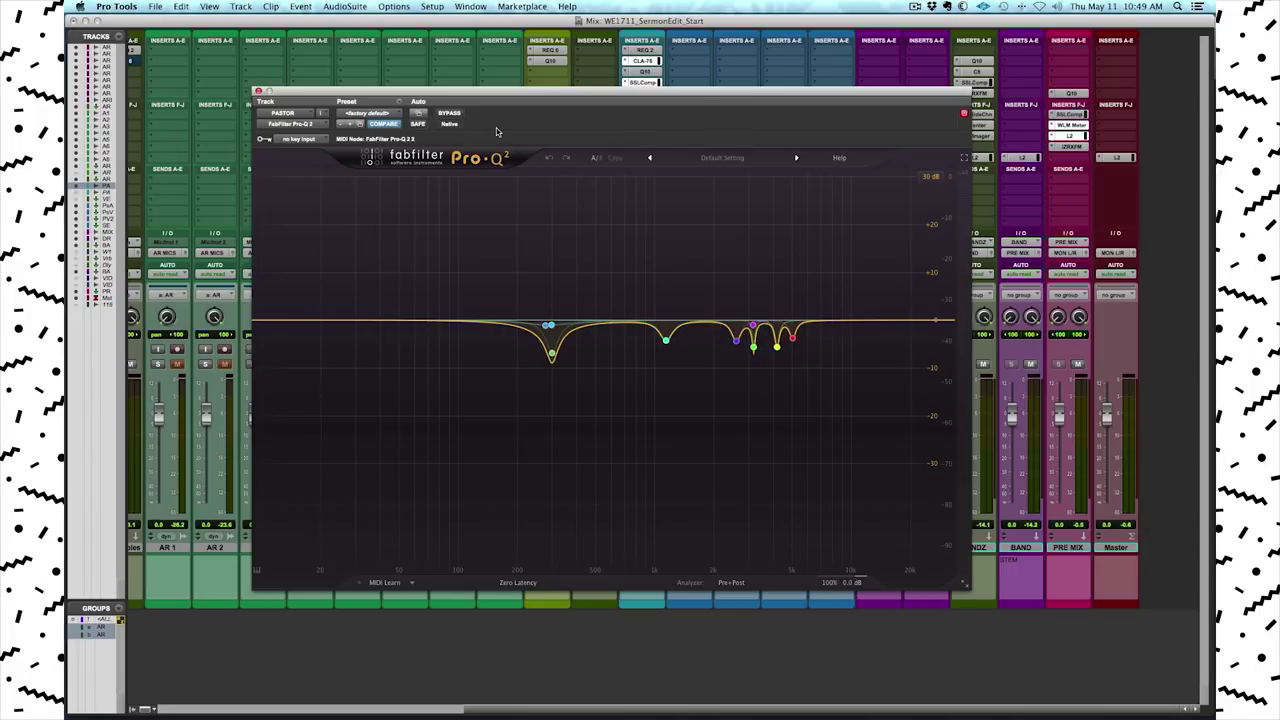
left_click(258, 91)
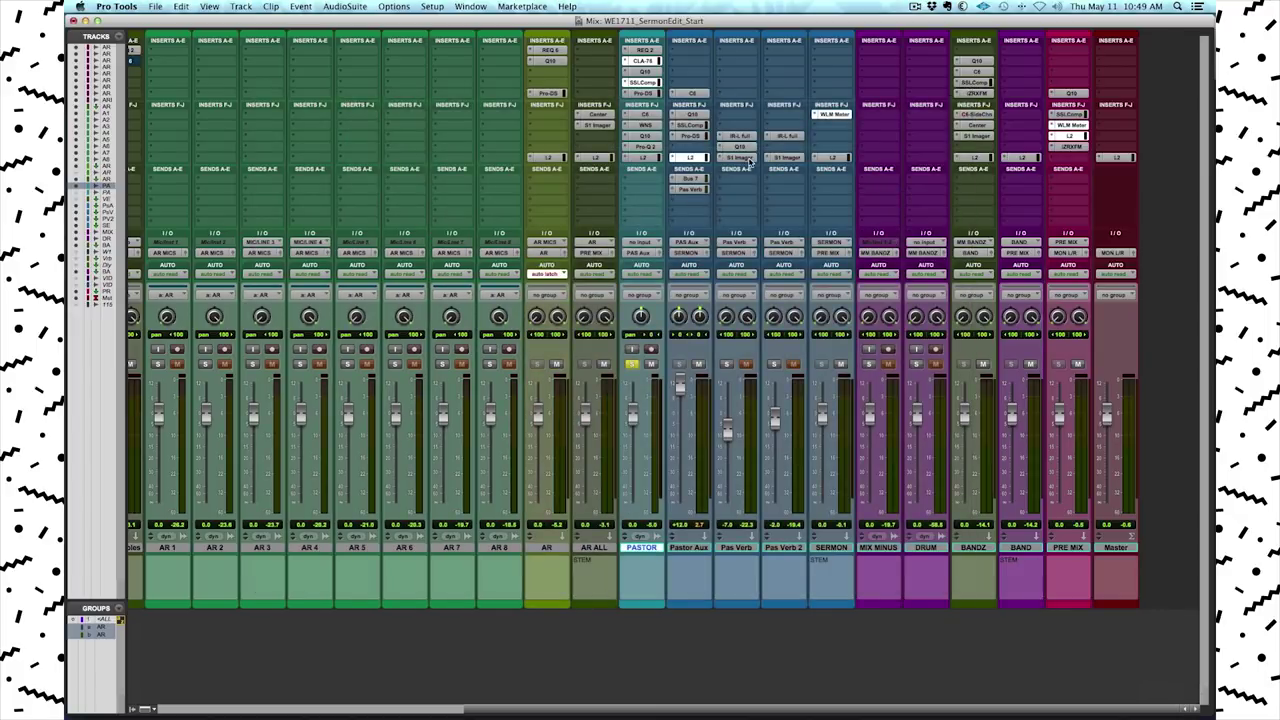
left_click(641, 160)
left_click_drag(408, 94, 735, 120)
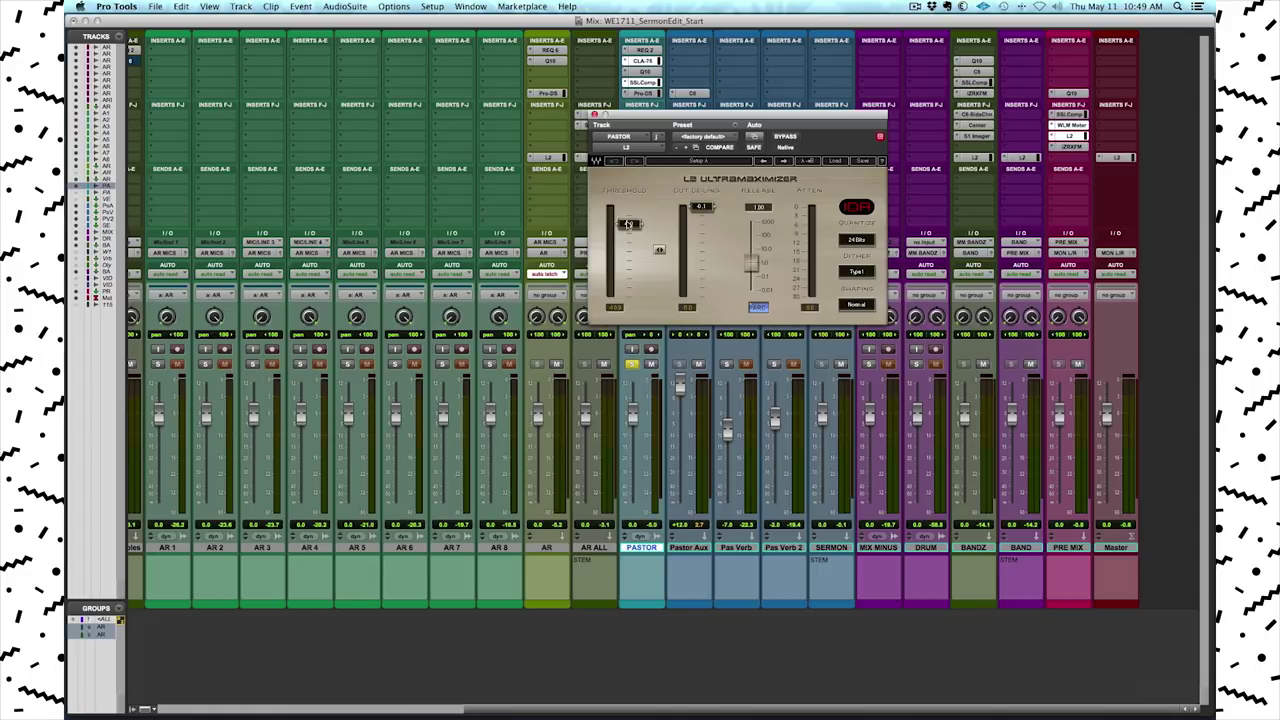
left_click(593, 114)
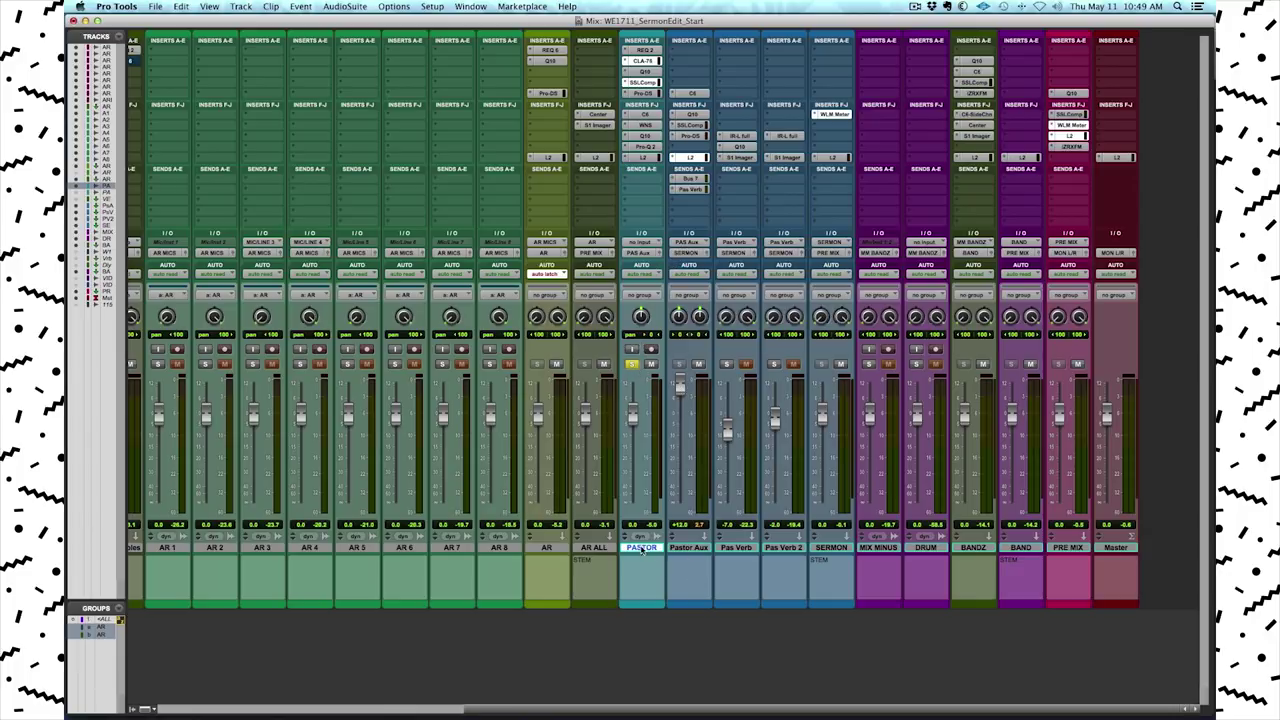
- Select the Pastor Aux track and review its C6, Q10 and SSLComp insert settings
left_click(688, 550)
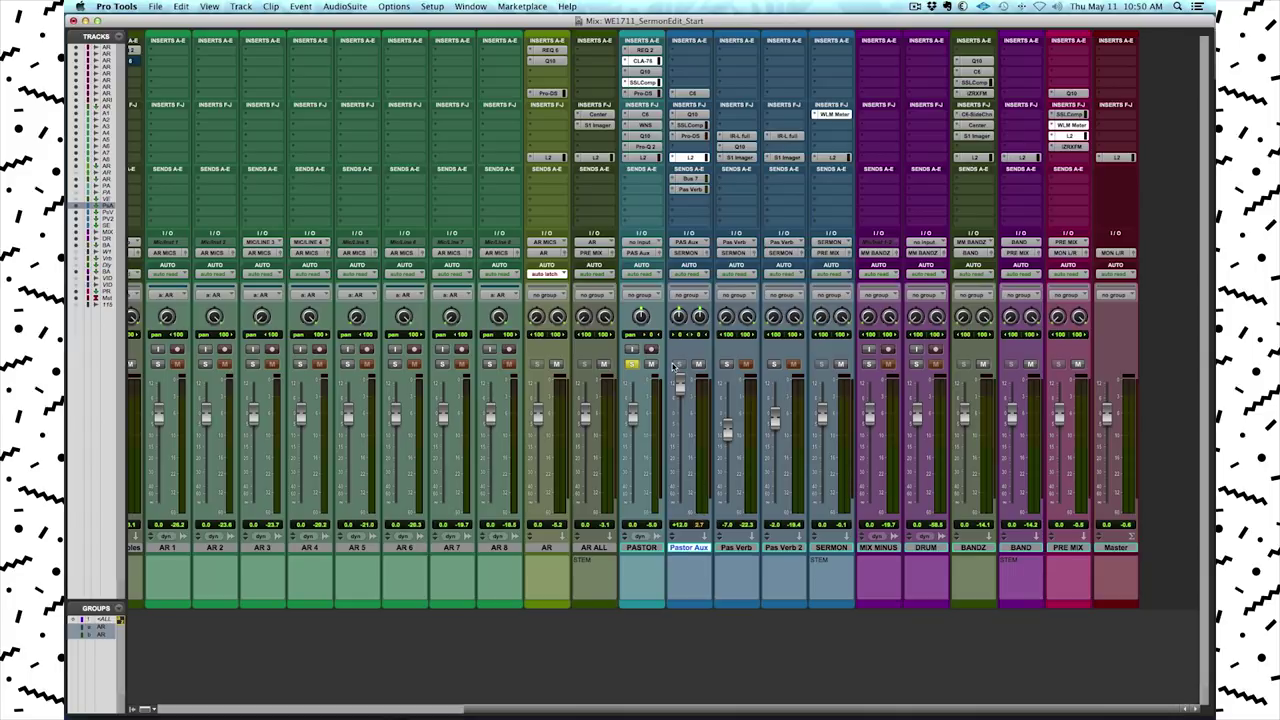
left_click(697, 94)
left_click(595, 115)
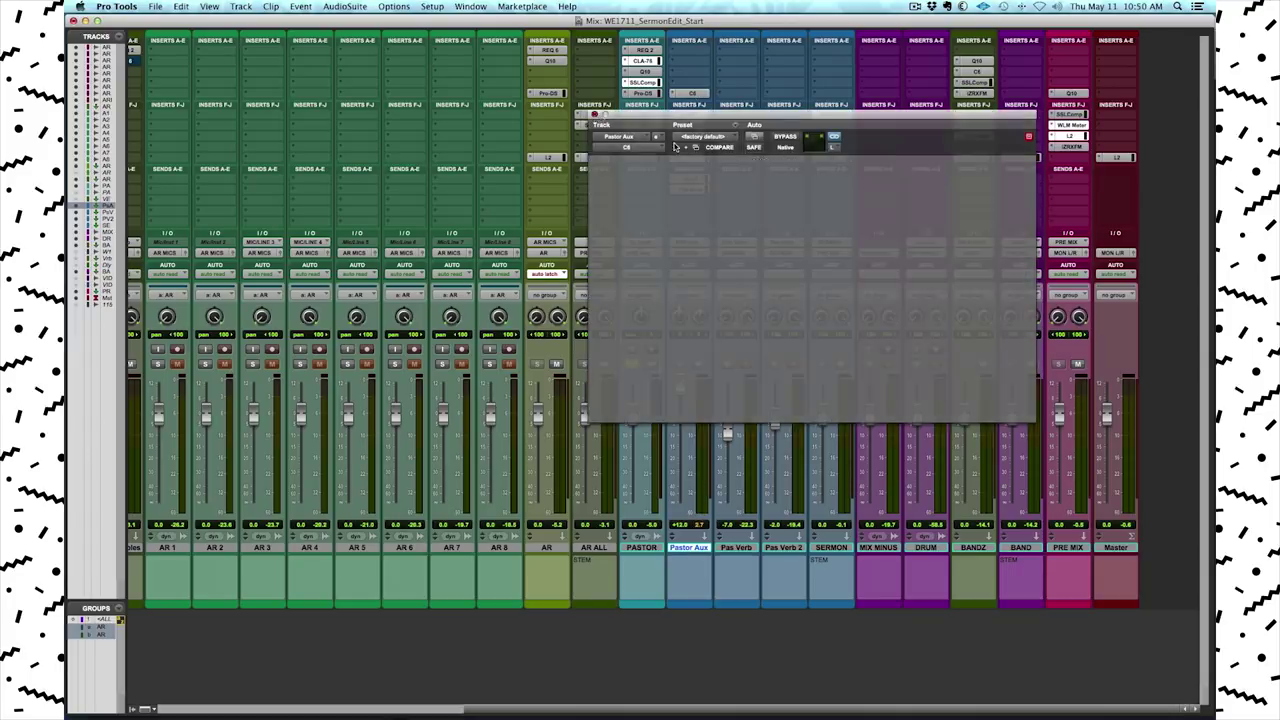
left_click(694, 116)
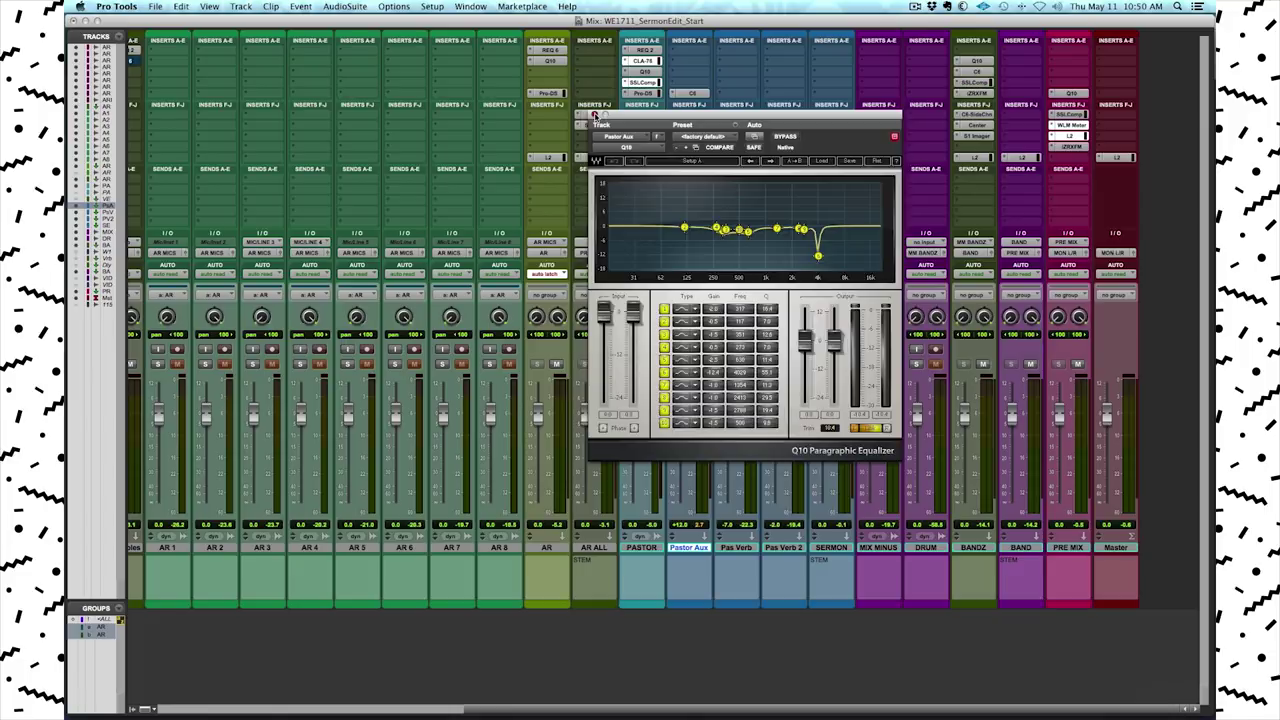
left_click(594, 116)
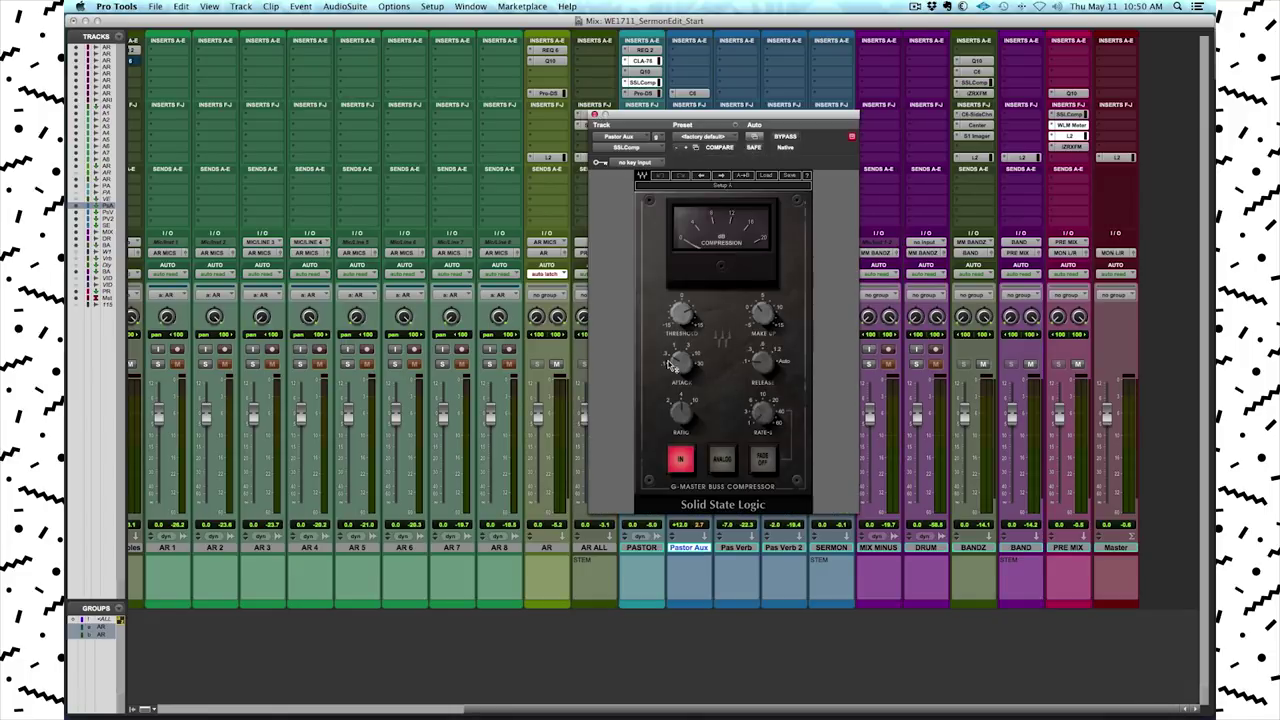
mouse_move(671, 368)
mouse_move(760, 320)
left_click(593, 115)
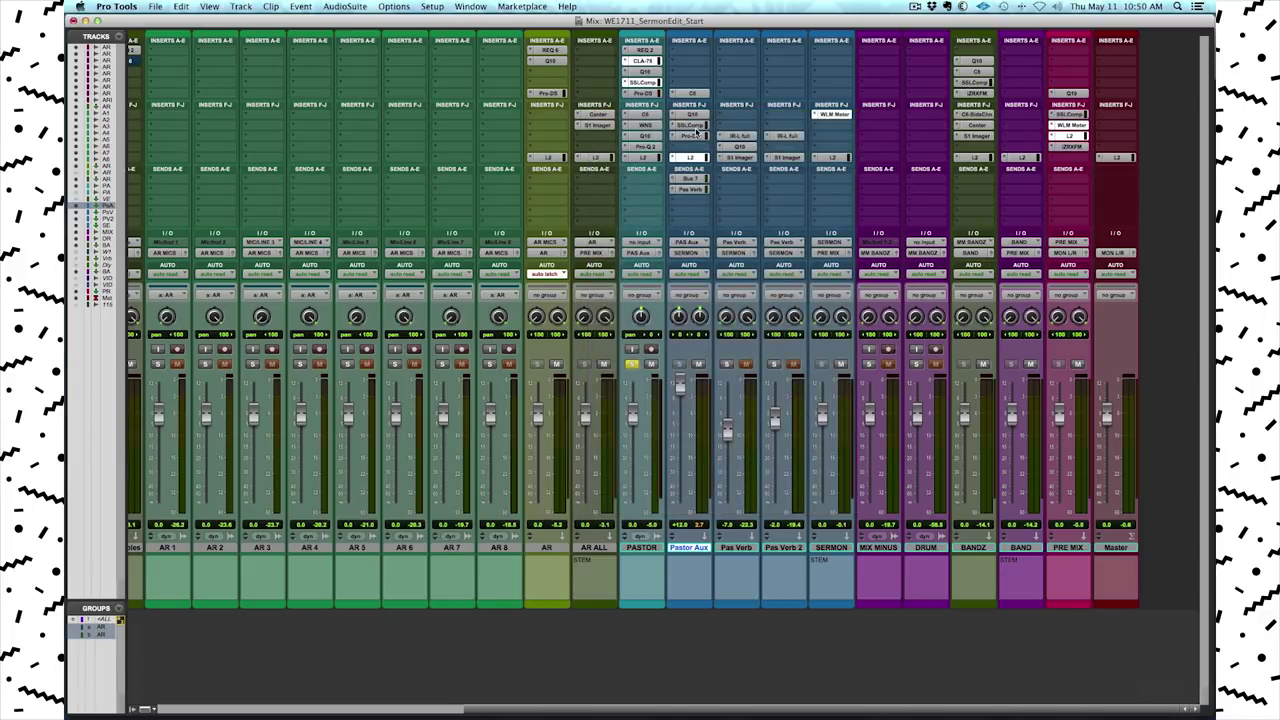
- In the Edit window, draw a volume dip on the PASTOR track just after the loud peak near 12:31:13
key("super+equal")
left_click(601, 458)
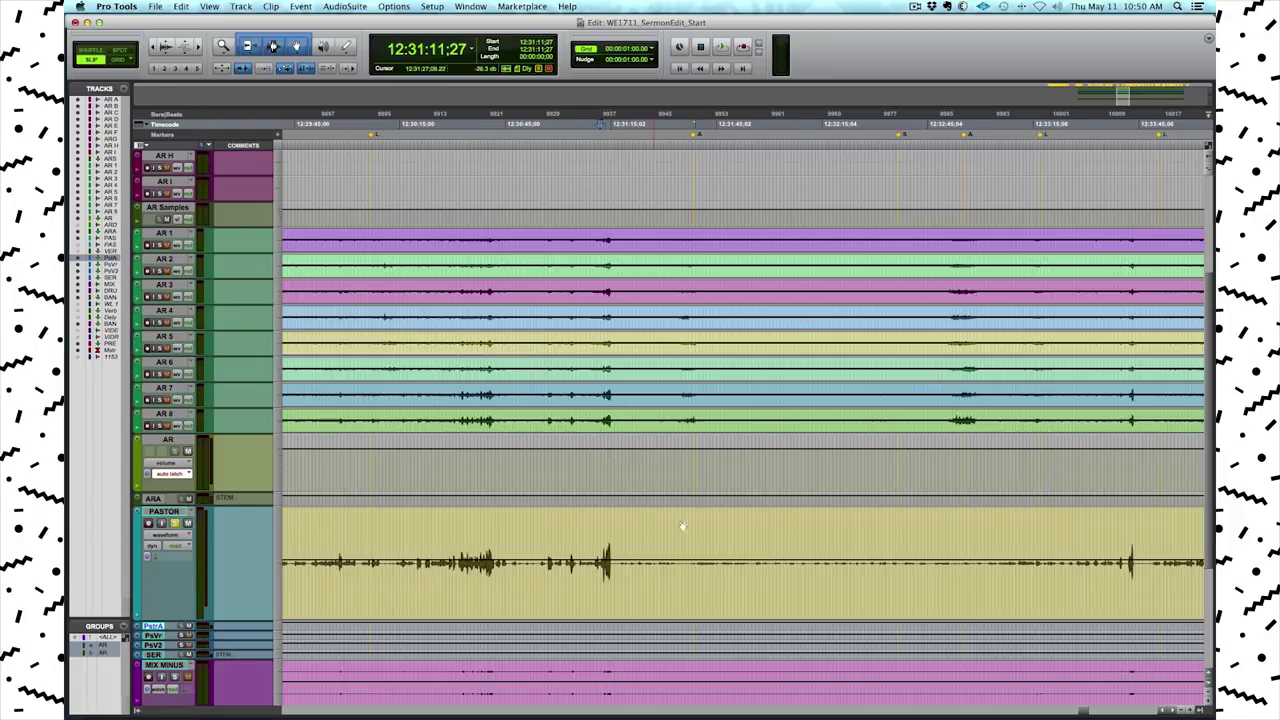
key("t")
key("t")
key("t")
left_click(850, 563)
mouse_move(825, 563)
left_mouse_down()
mouse_move(826, 580)
mouse_move(793, 574)
mouse_move(825, 579)
left_mouse_up()
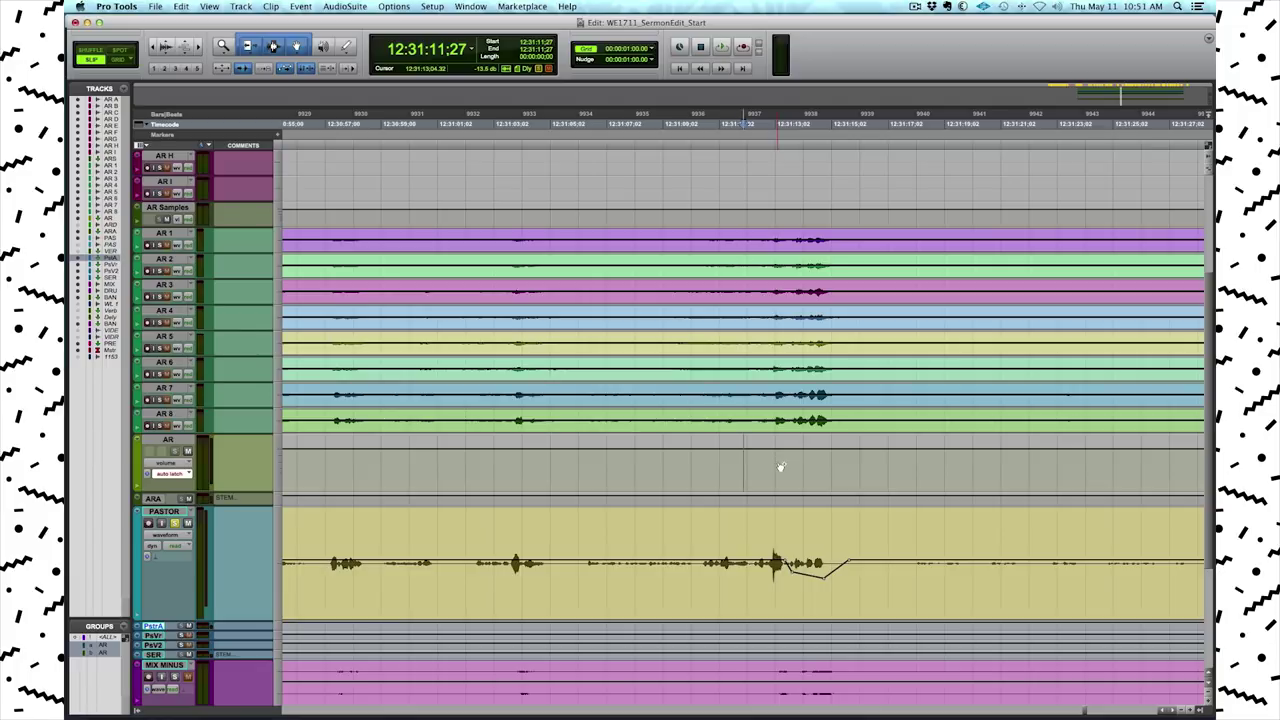
- In the Mix window, inspect the Bus 7 send on Pastor Aux and the C6-SideChain plug-in on BANDZ
key("super+equal")
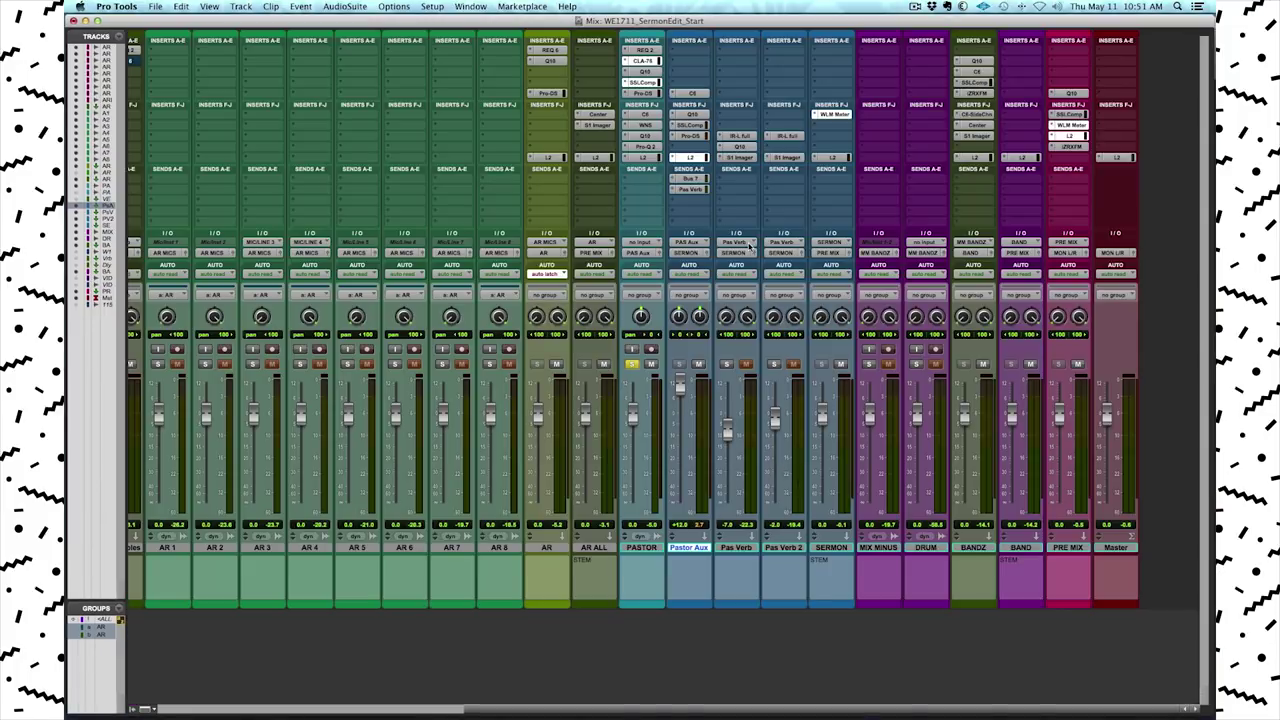
left_click(694, 180)
left_click(986, 114)
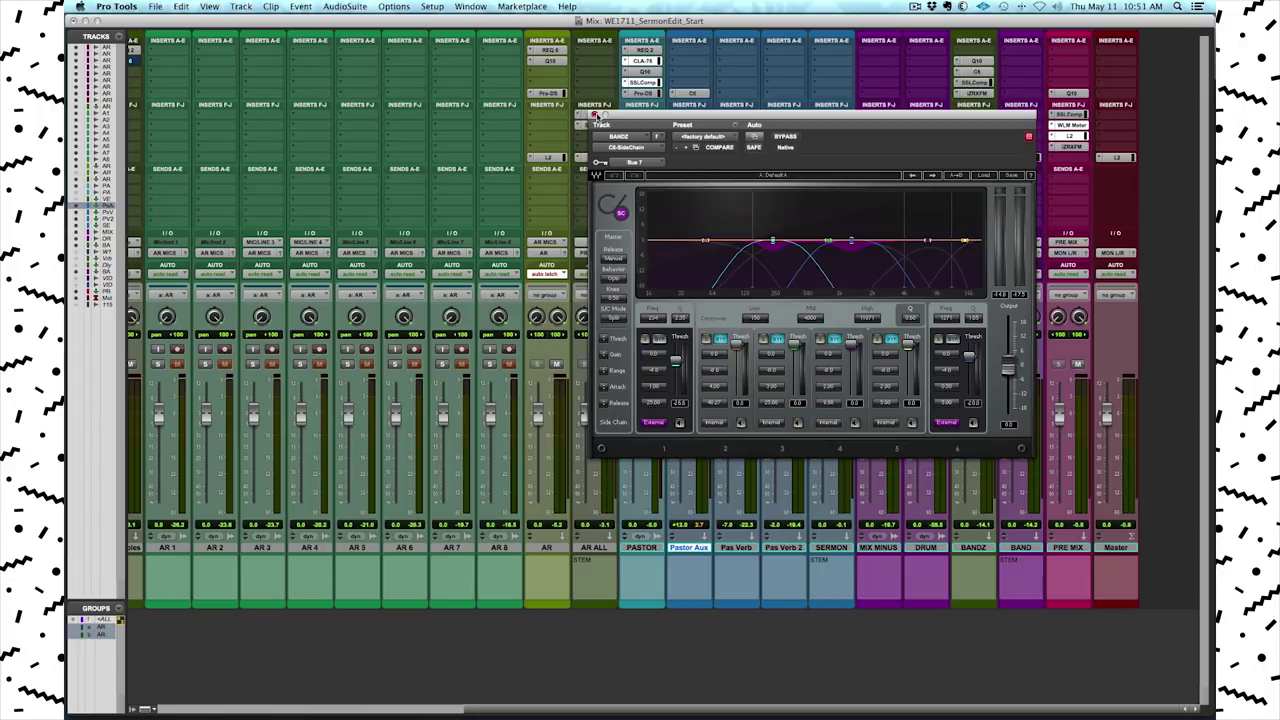
left_click(595, 115)
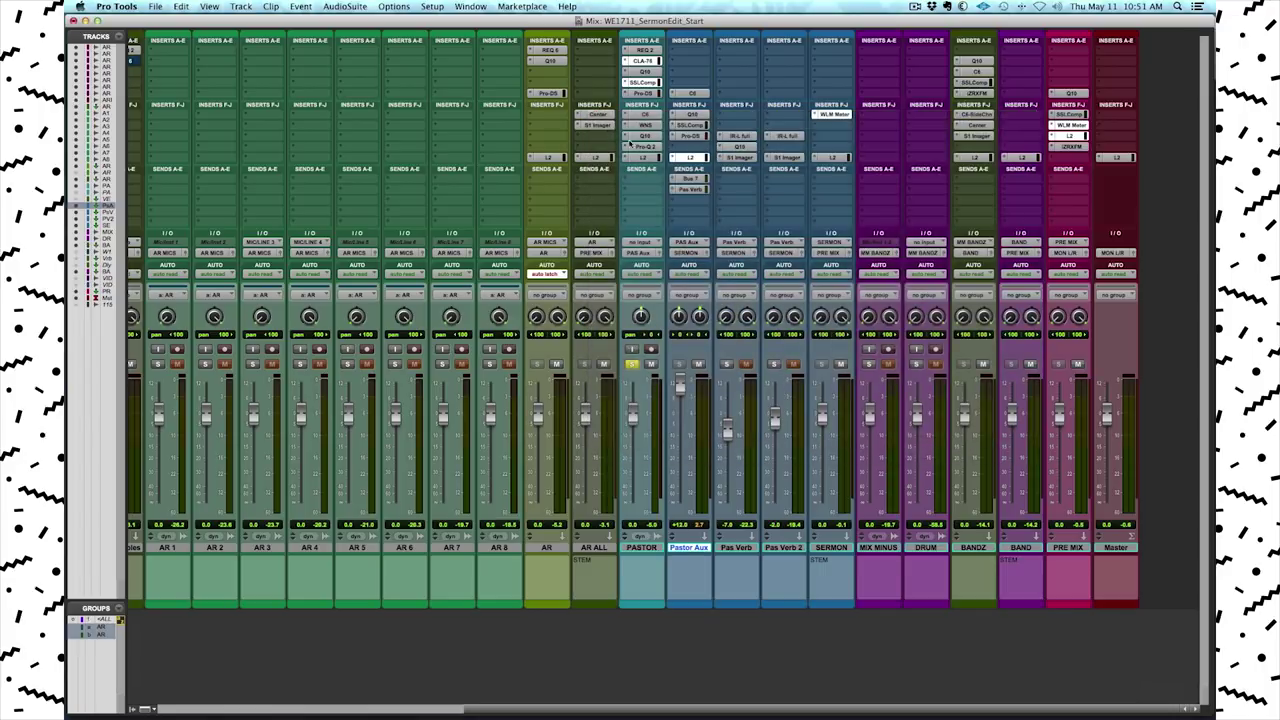
- Inspect the Pas Verb send on Pastor Aux and select the Pas Verb and Pas Verb 2 tracks
left_click(692, 189)
left_click(748, 550)
left_click(785, 551, "shift")
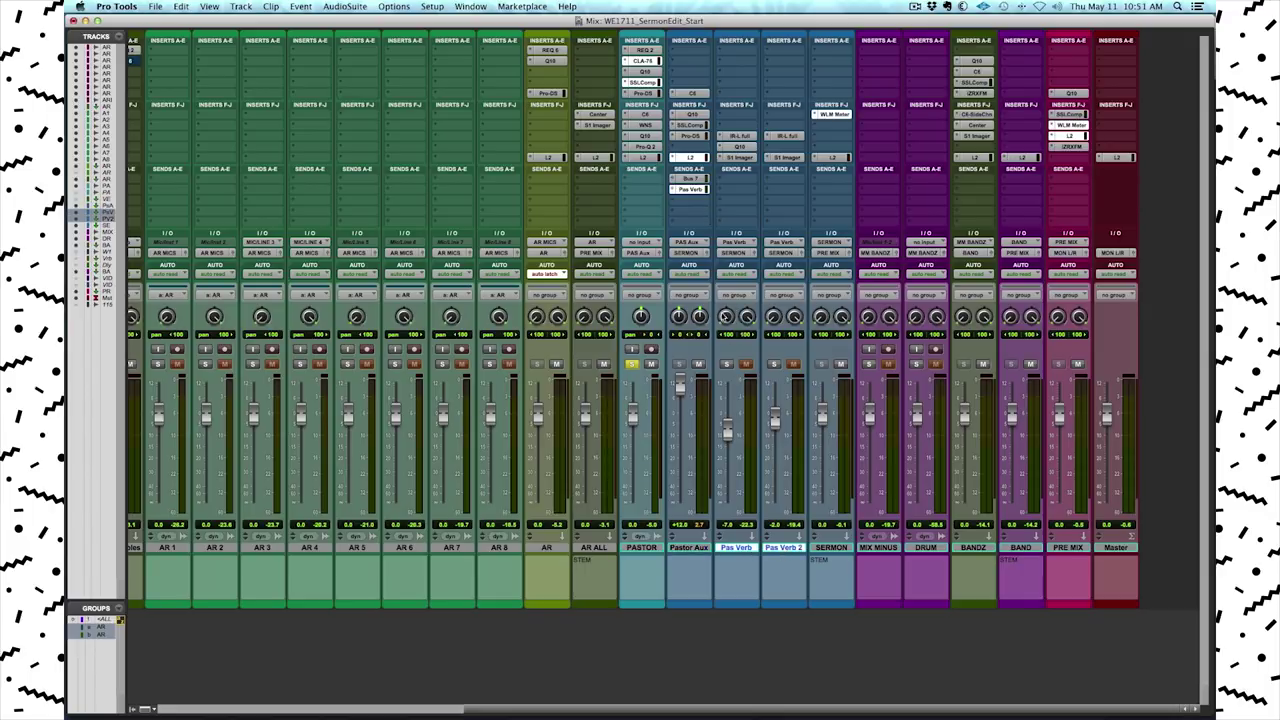
left_click(684, 191)
- Draw a volume automation dip on the AR track under the loud passage from about 12:34:58 to 12:35:06, raising the level after it
key("super+equal")
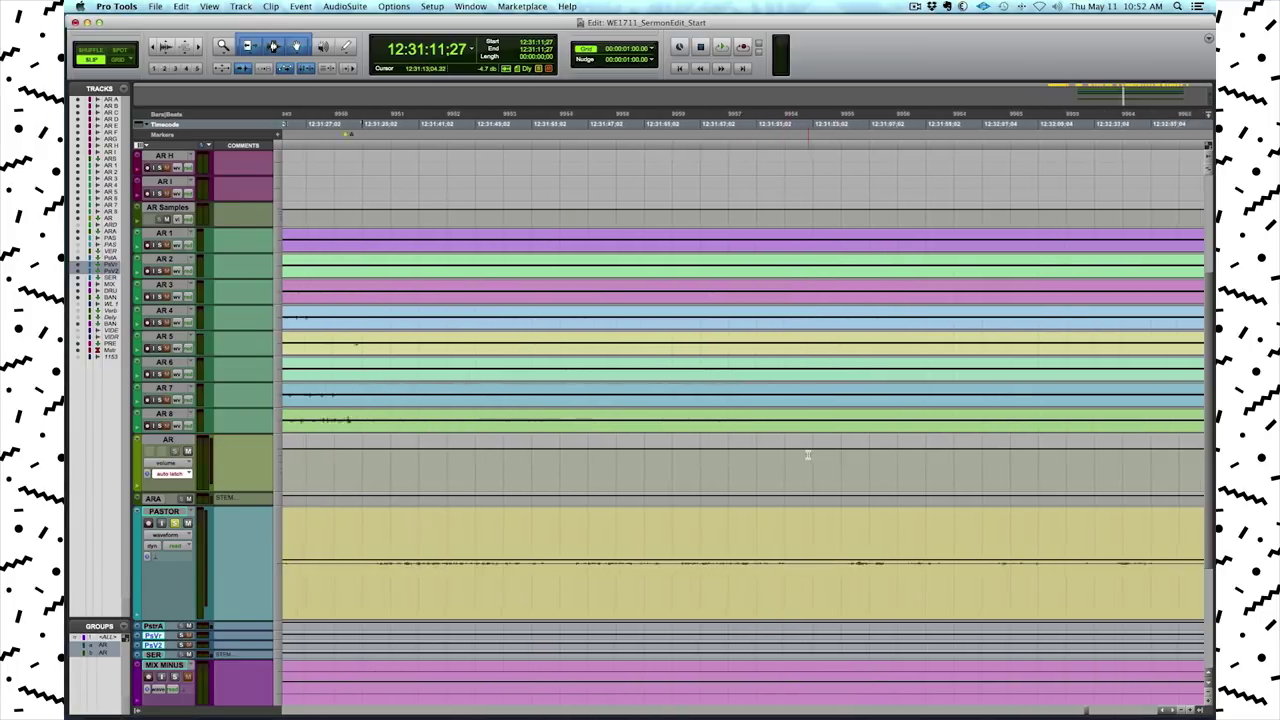
left_click(1068, 476)
key("t")
key("t")
key("t")
left_click_drag(573, 463, 806, 470)
left_click_drag(591, 418, 797, 434)
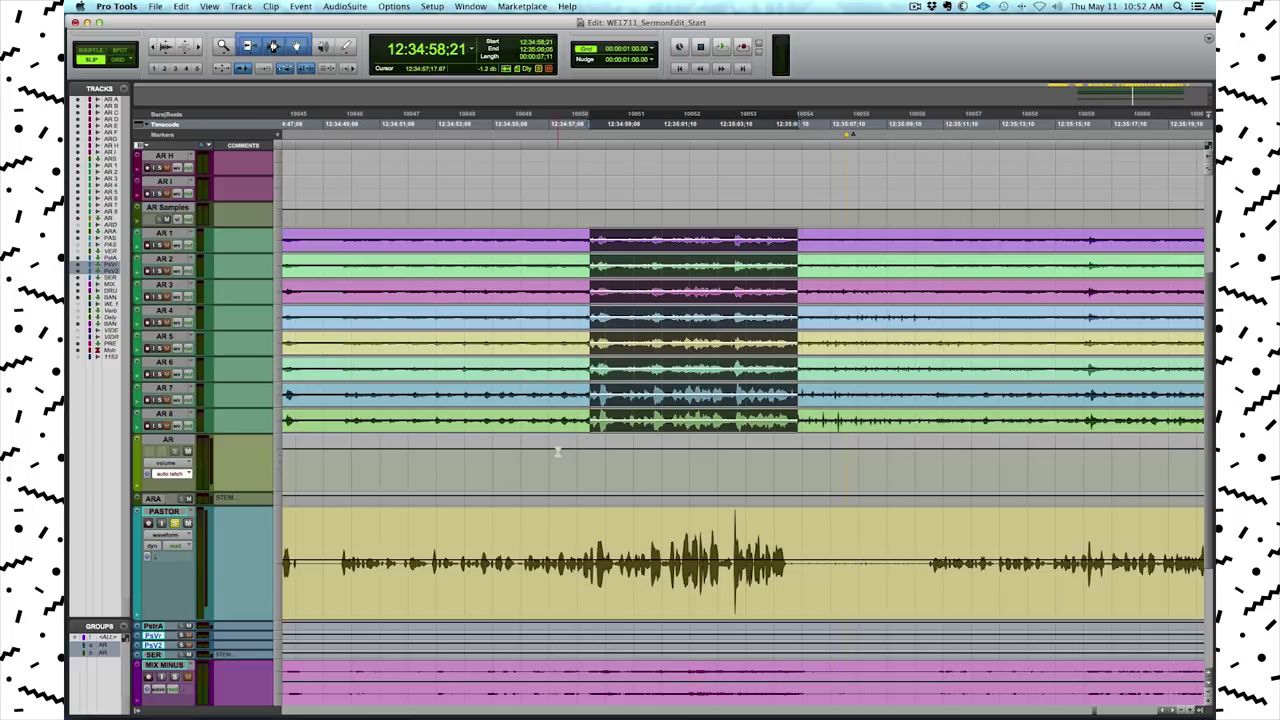
left_click_drag(583, 454, 600, 466)
left_click_drag(803, 466, 800, 440)
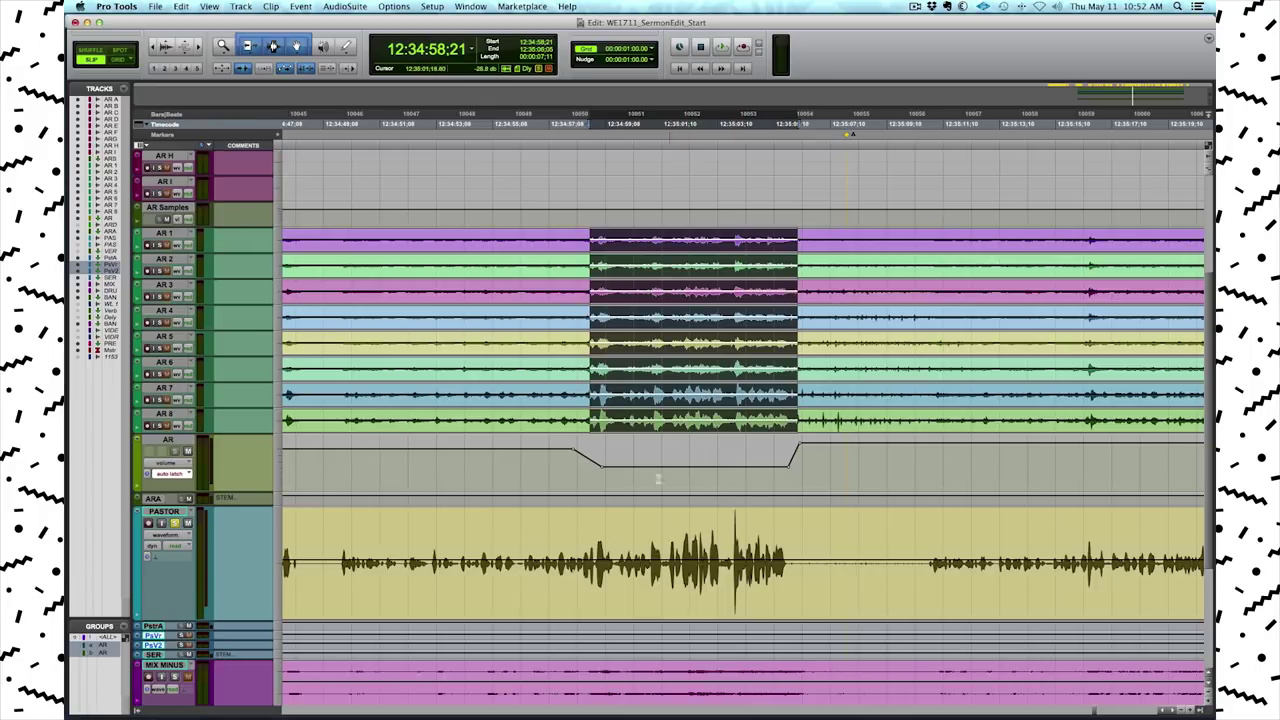
- Play the session repeatedly from 12:35:06:05 to audition the end of the AR volume dip
left_click(803, 464)
key("space")
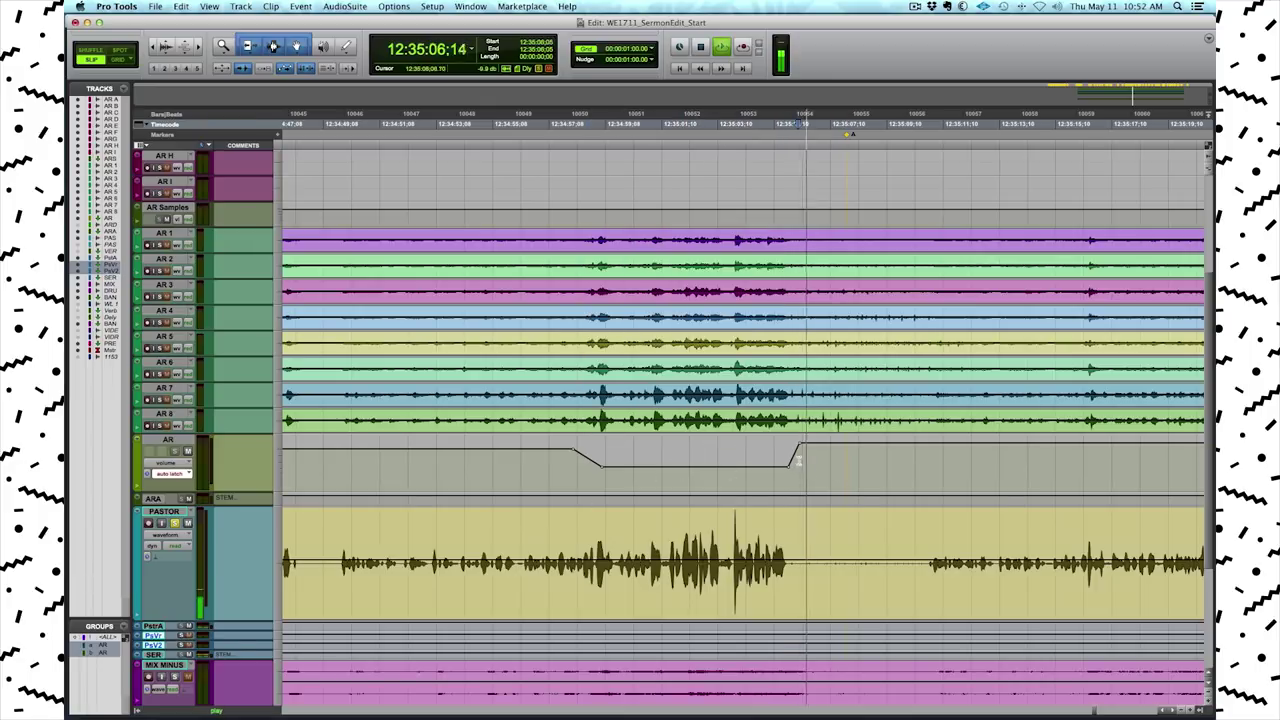
key("space")
key("space")
key("space")
key("space")
key("space")
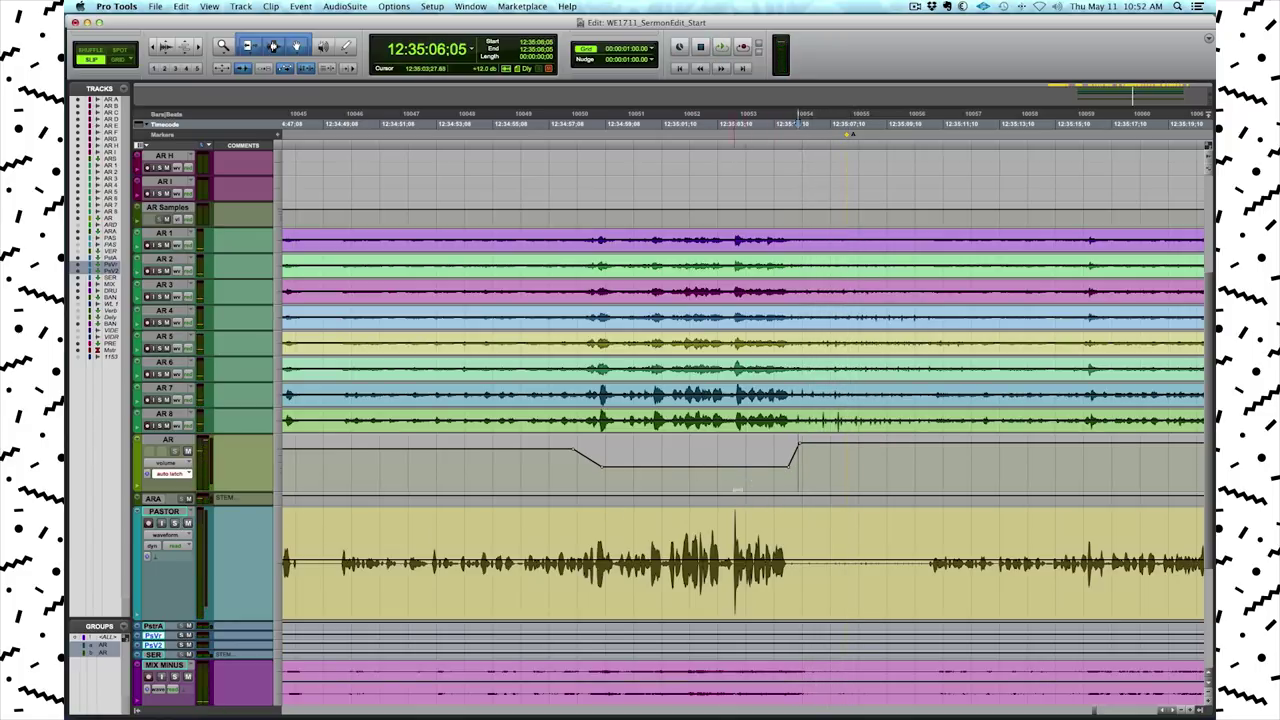
- Find the audience sample clips near the session start and select the third set, on AR A through AR I at 07:02:05, for copying
key("r")
key("r")
key("r")
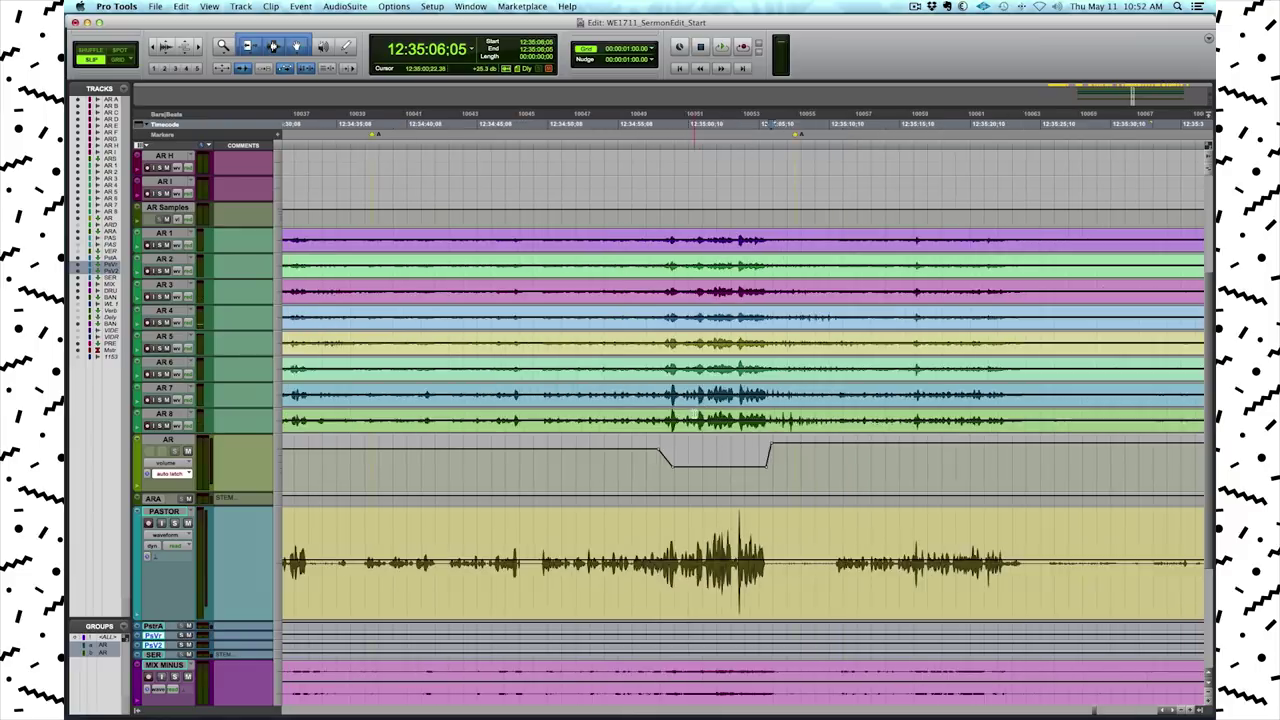
scroll(580, 249, "up", 6)
scroll(577, 251, "left", 15)
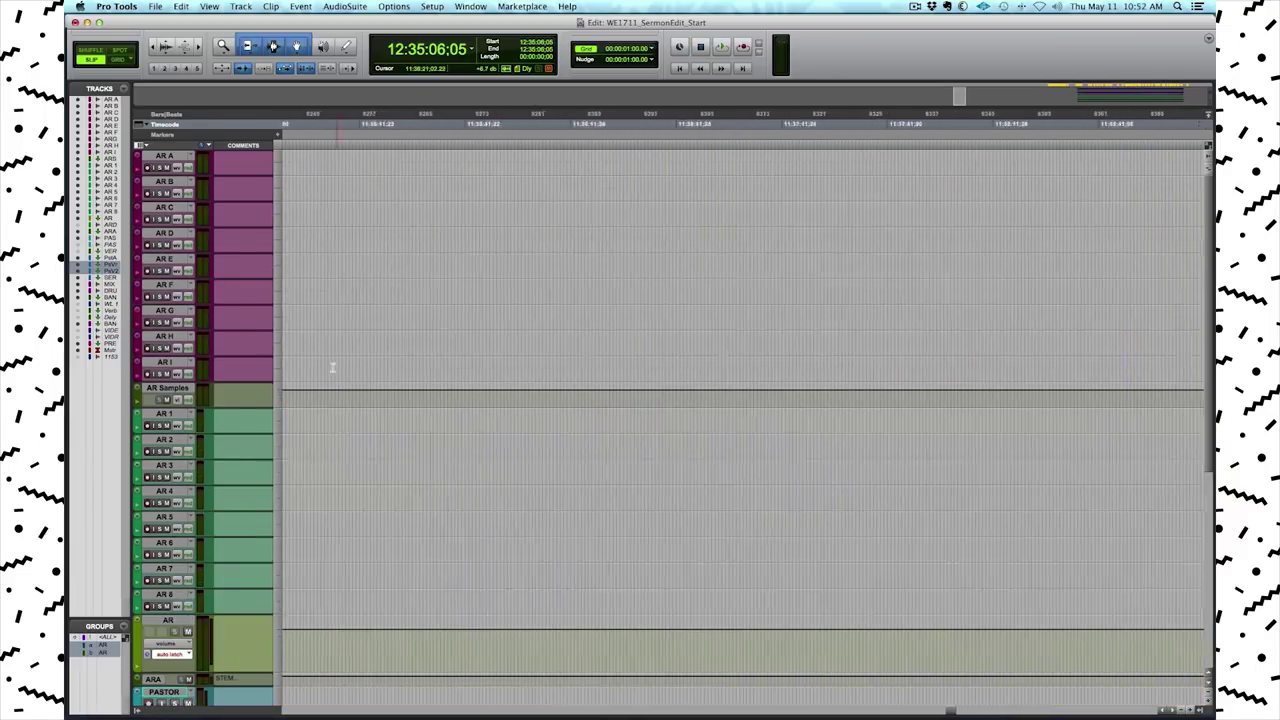
scroll(317, 402, "left", 20)
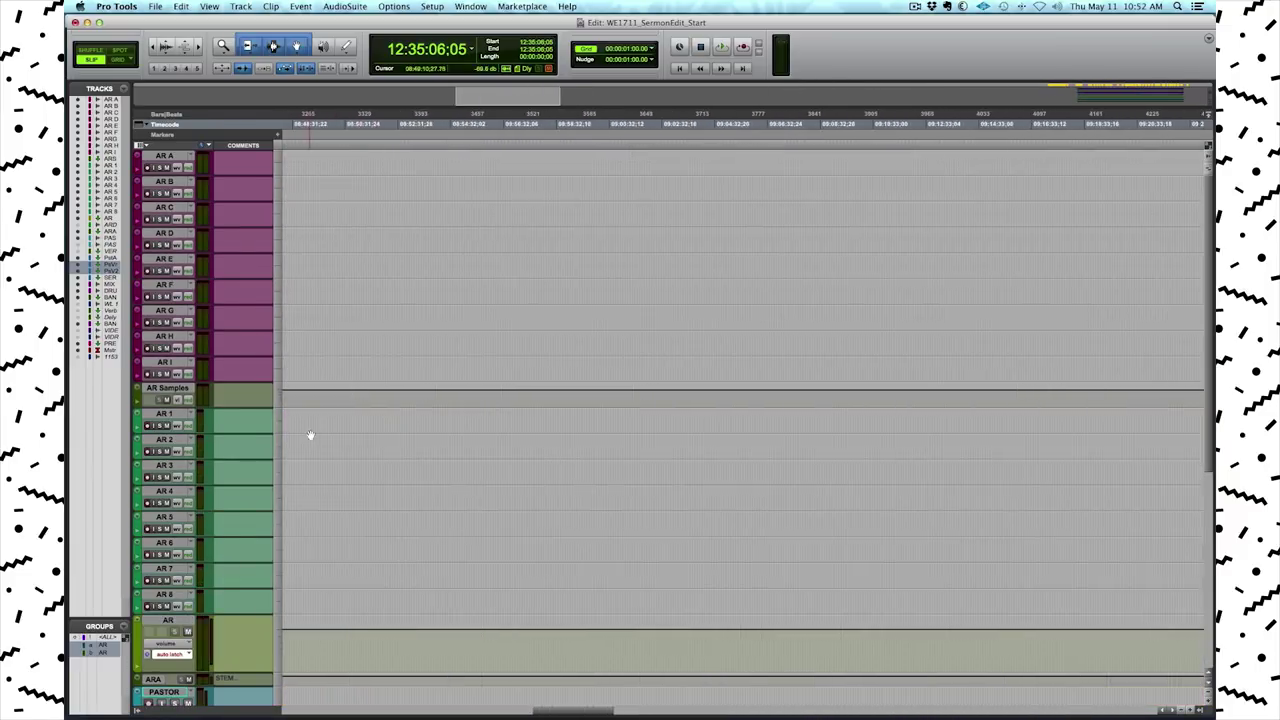
left_click(366, 400)
key("t")
key("t")
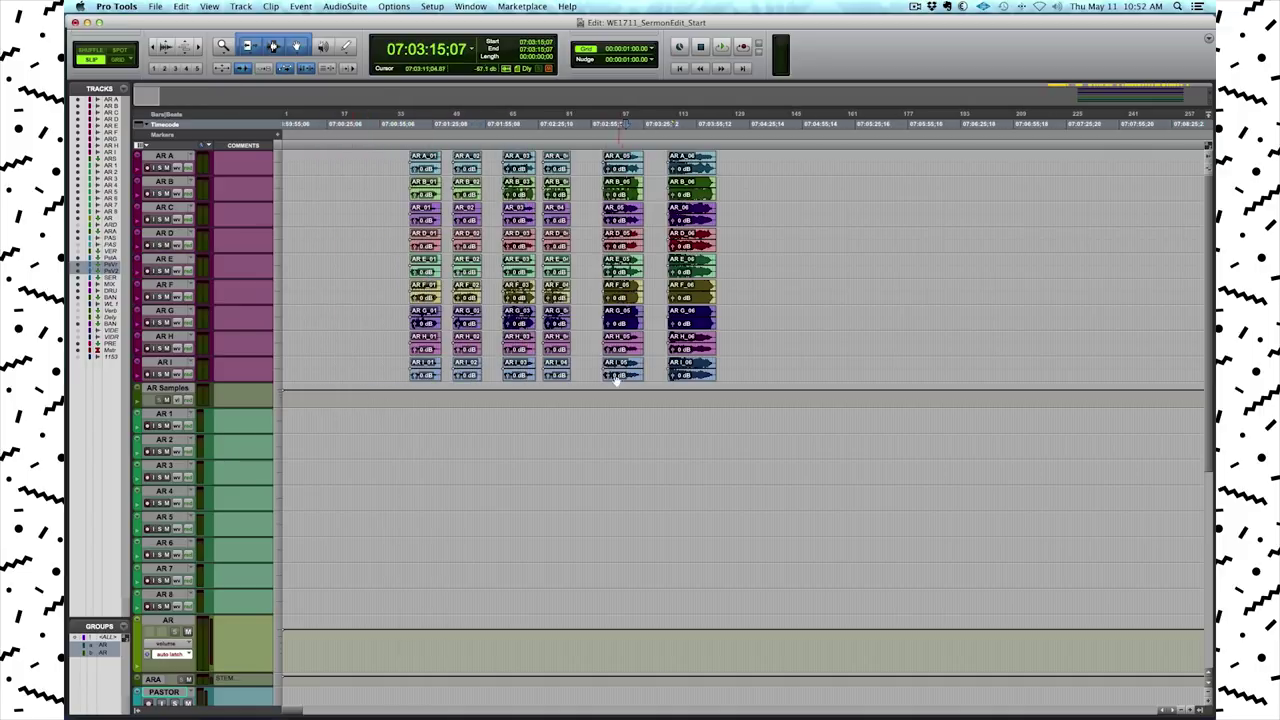
left_click(526, 378)
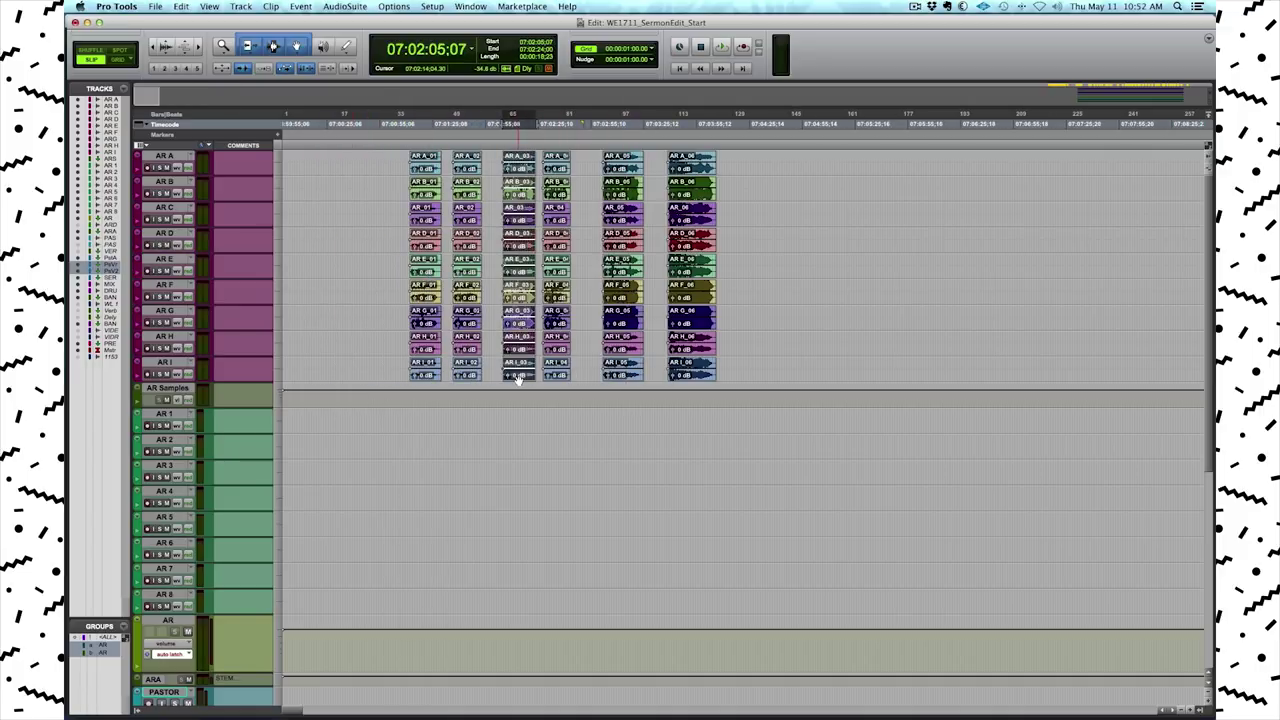
- Paste the copied sample clips on tracks AR A through AR I at 12:34:58:06, where the AR volume dips
scroll(746, 397, "right", 10)
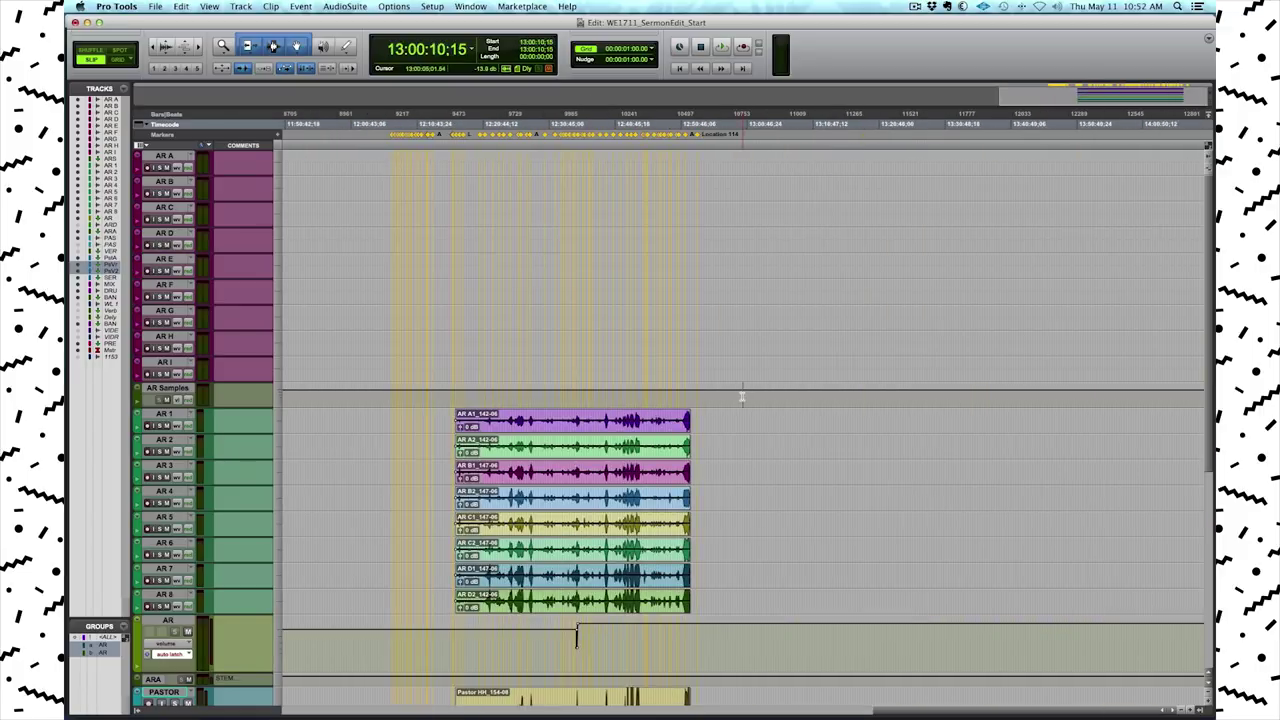
left_click(595, 367)
key("t")
key("t")
key("t")
key("t")
key("t")
key("t")
scroll(697, 458, "left", 5)
scroll(693, 458, "left", 5)
left_click(790, 366)
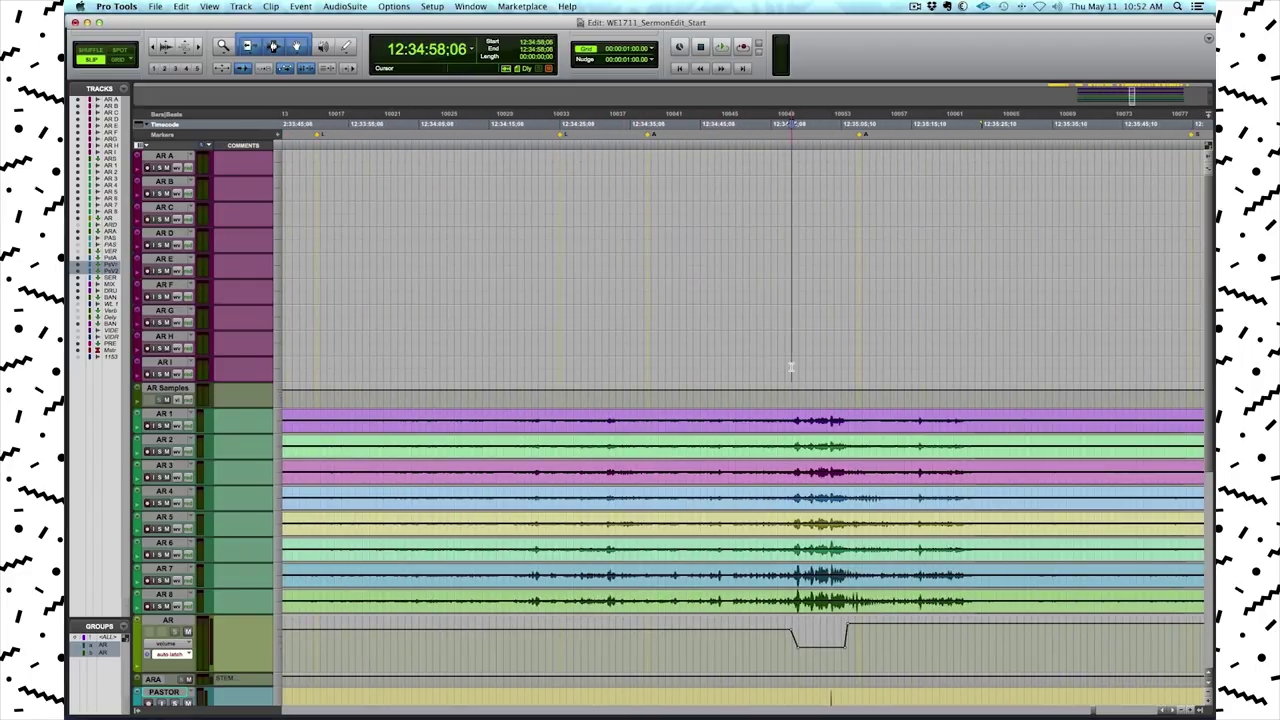
key("super+v")
- Fit the pasted sample clips over the AR volume dip and check the matching stretch on the AR Samples track
left_click_drag(871, 376, 832, 377)
left_click_drag(753, 370, 854, 402)
scroll(846, 398, "down", 3)
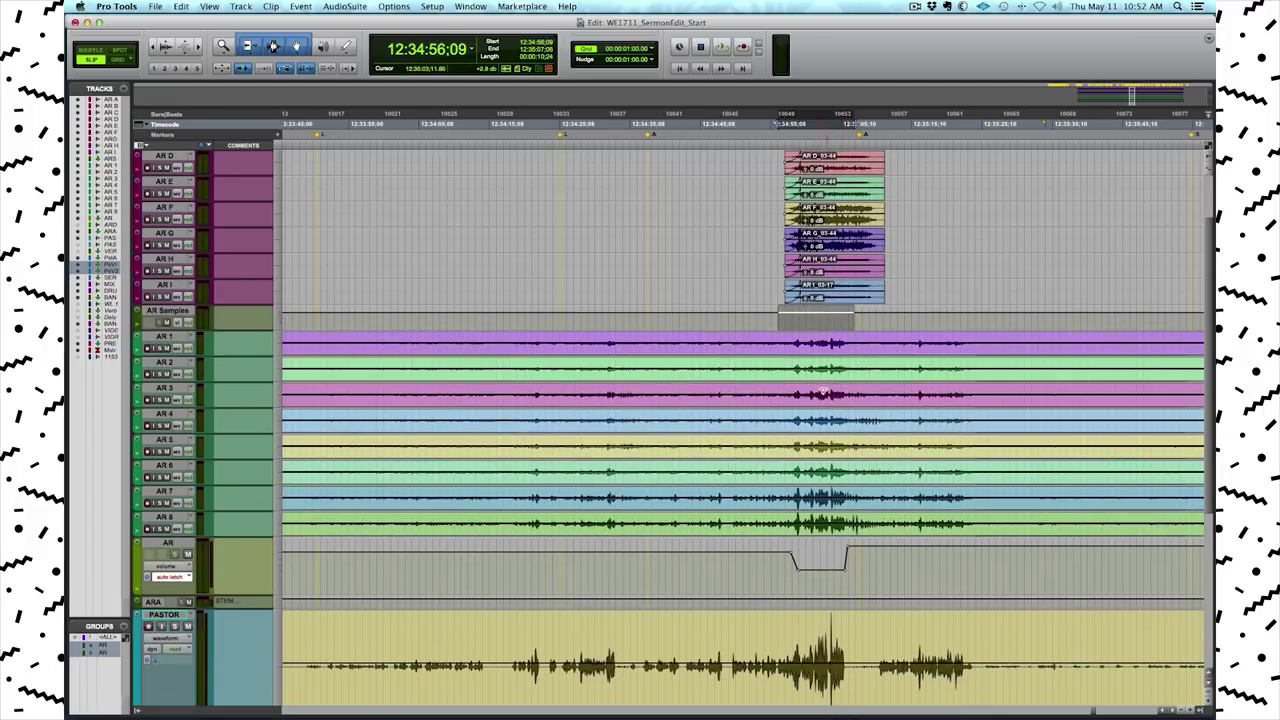
left_click_drag(796, 326, 832, 326)
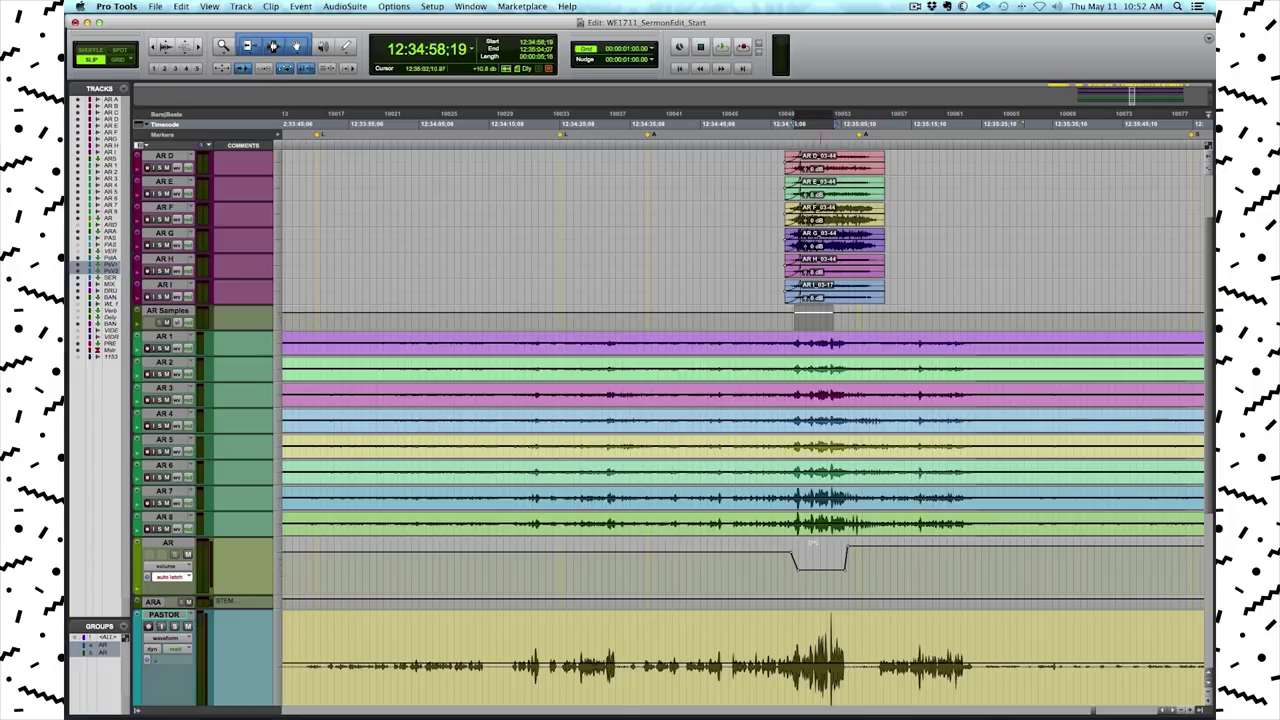
left_click(812, 593)
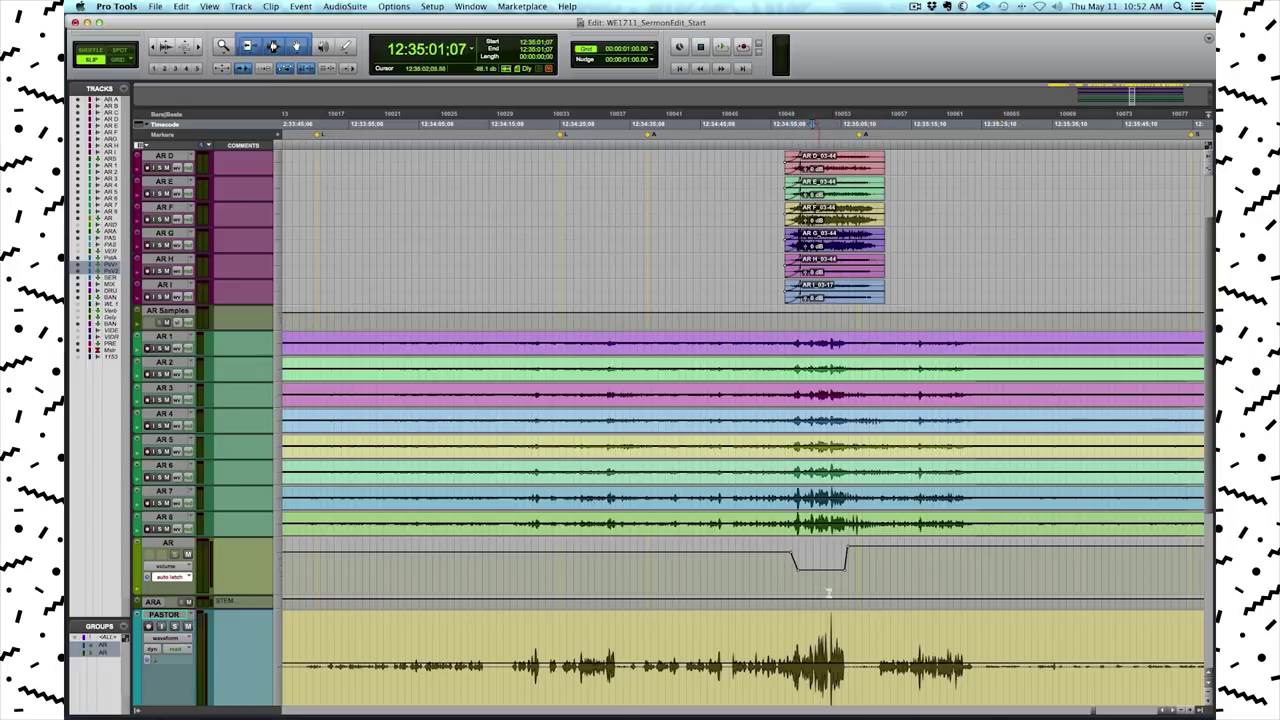
- In the Mix window, review the IR-L full reverb settings on the Pas Verb track
key("super+equal")
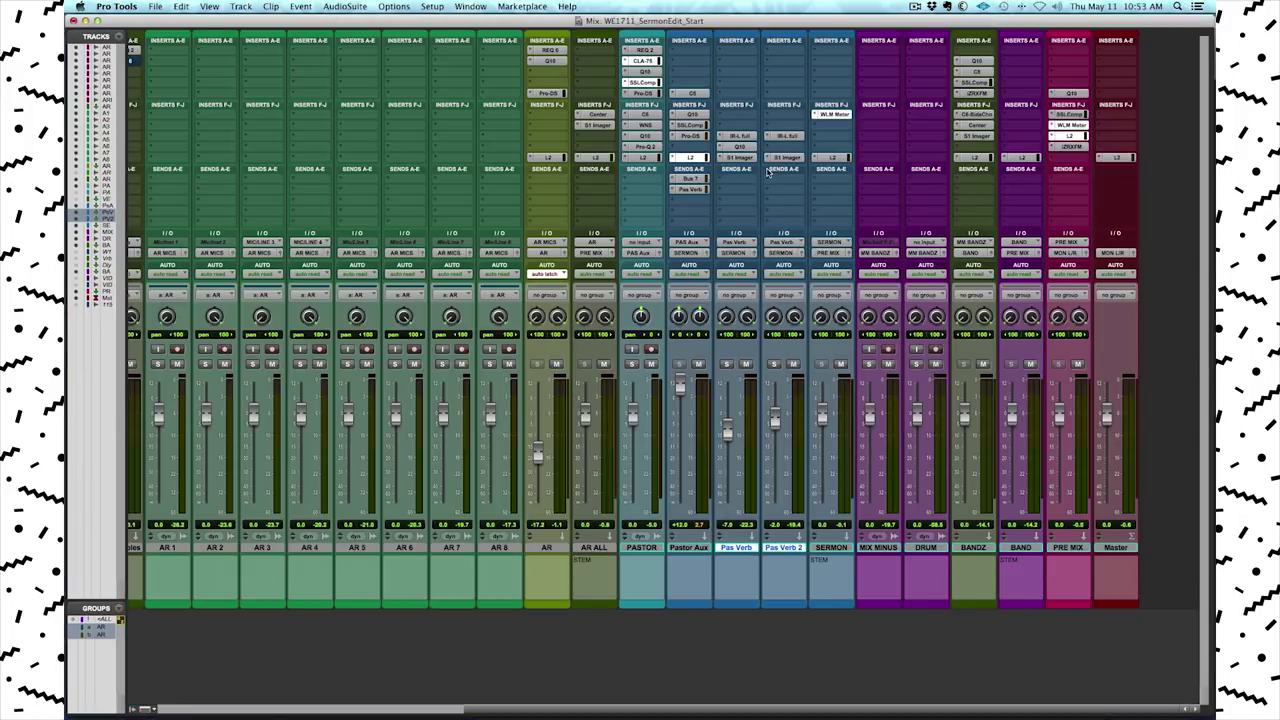
left_click(744, 140)
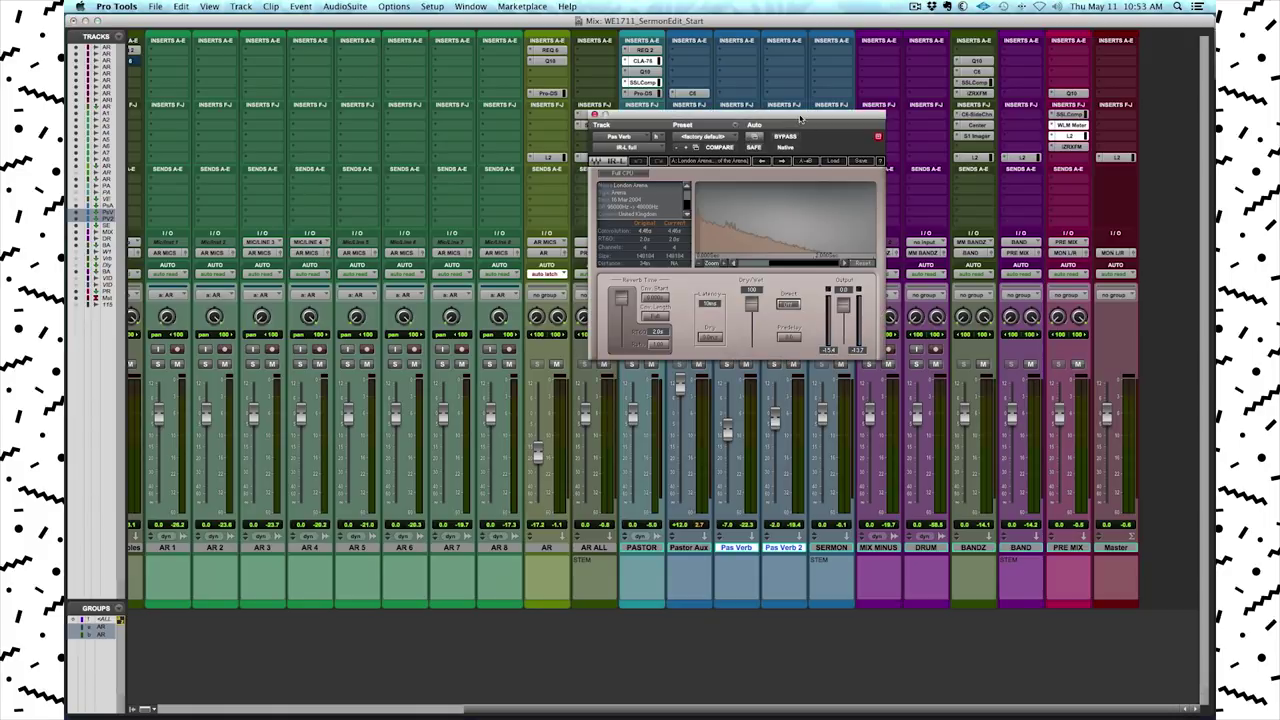
left_click_drag(800, 114, 548, 136)
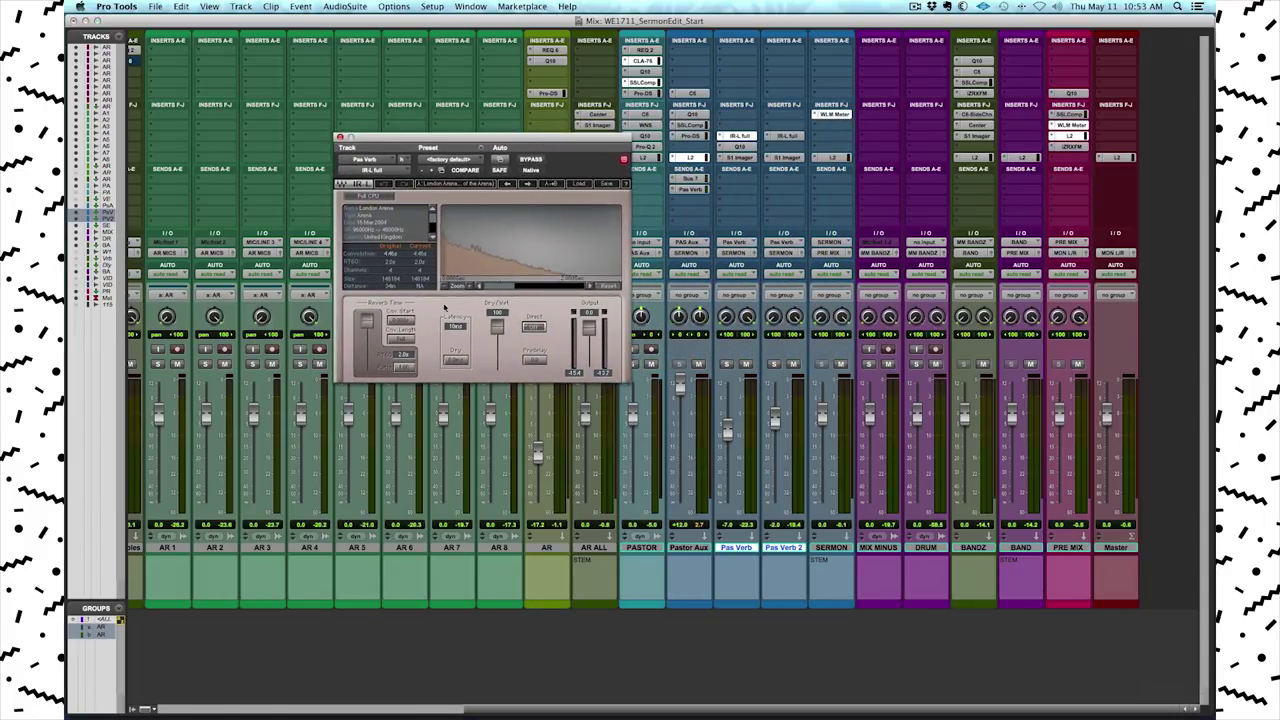
left_click(339, 137)
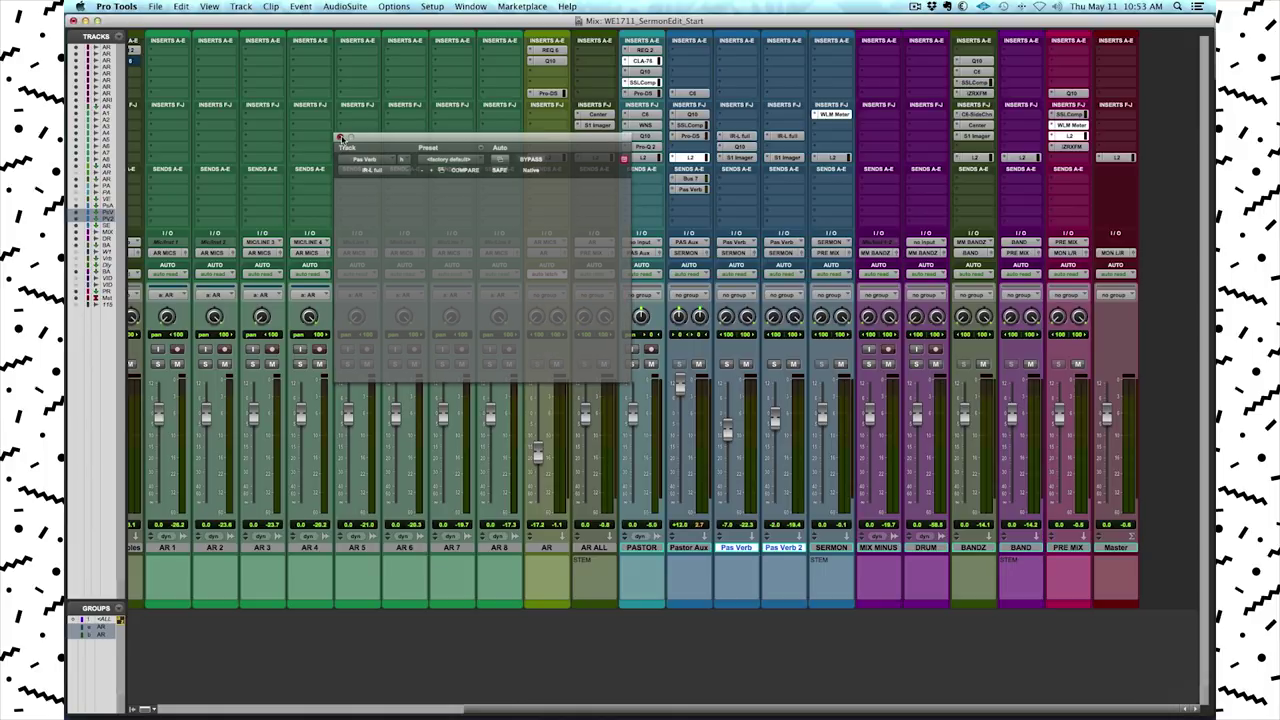
- Review the Q10 equalizer and S1 Imager settings on the Pas Verb track
left_click(740, 147)
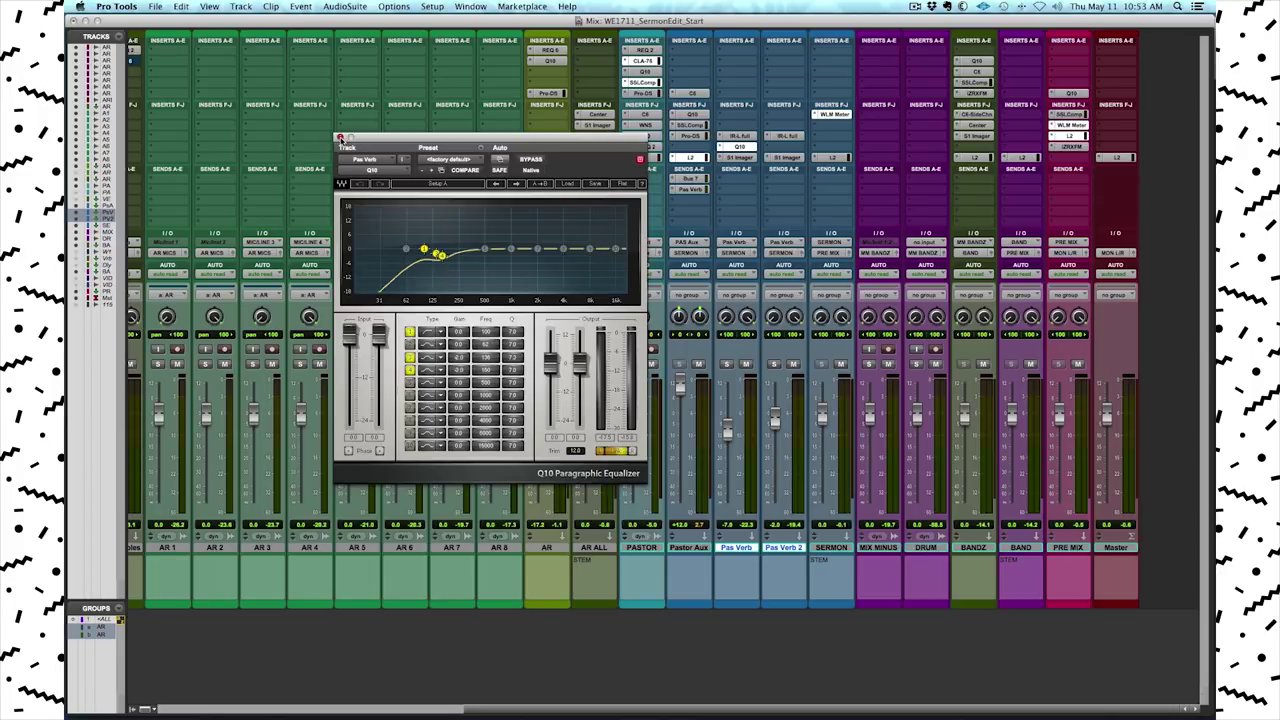
left_click(339, 137)
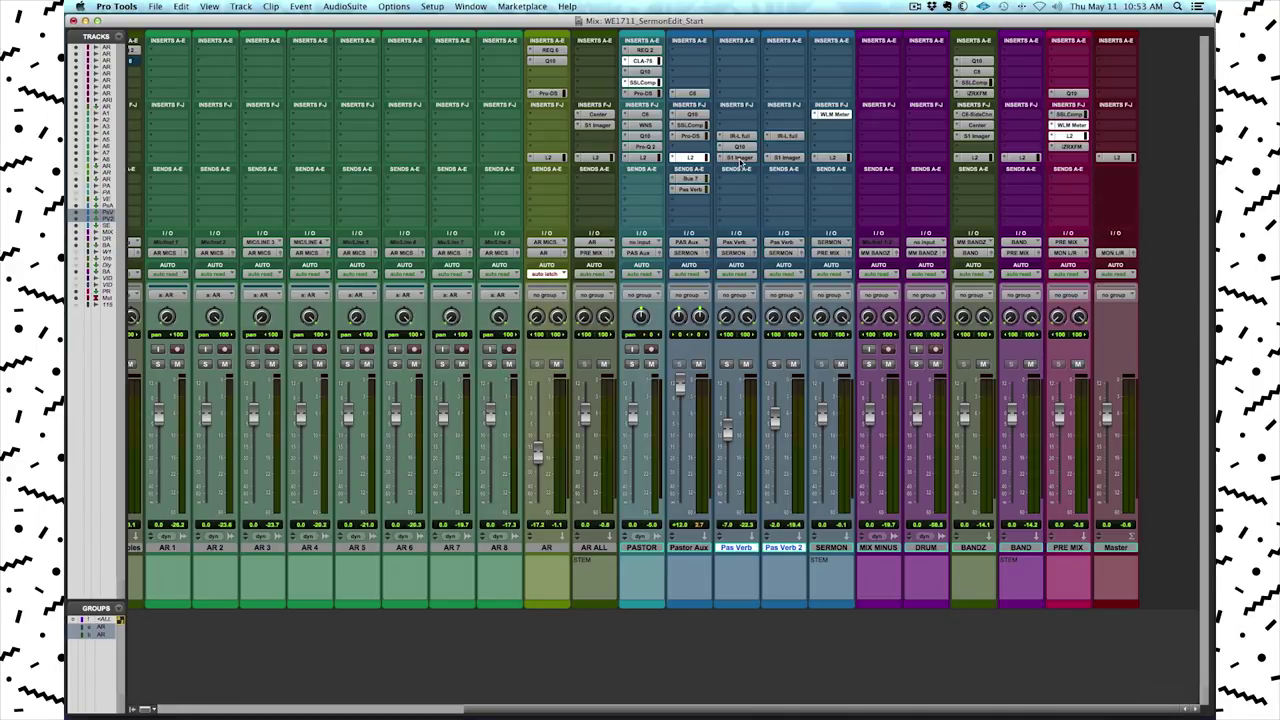
left_click(738, 157)
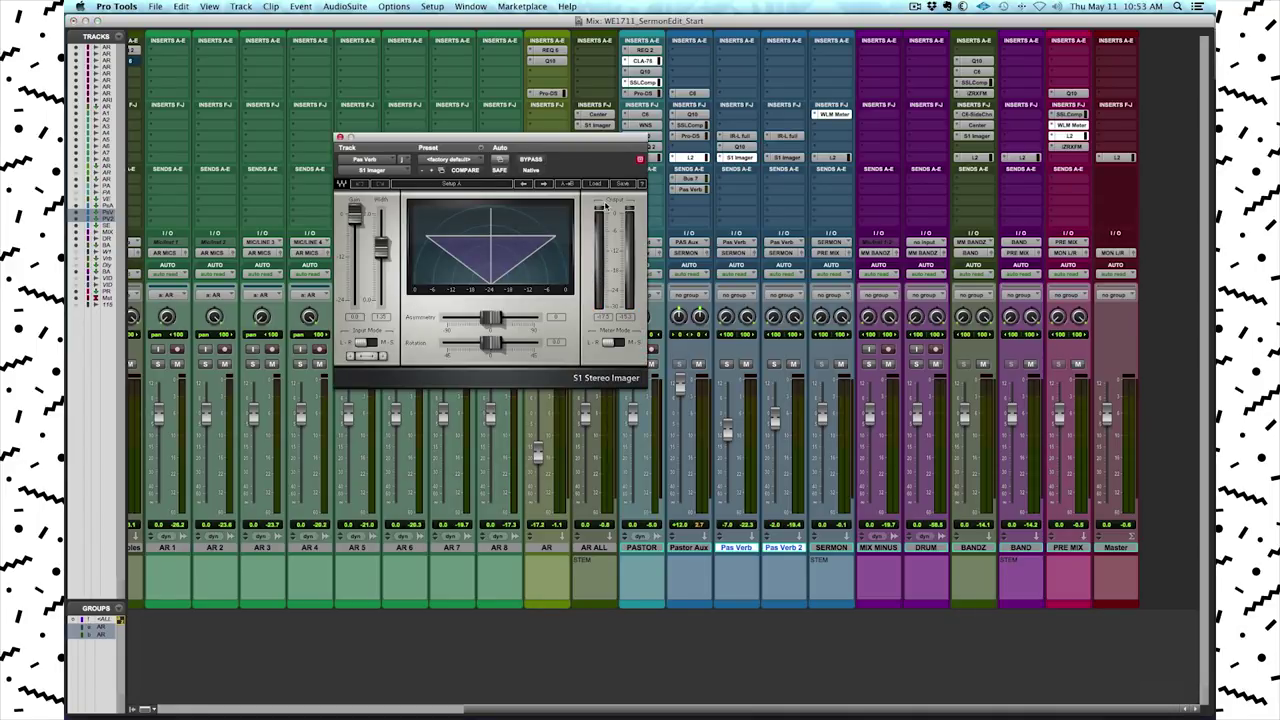
left_click(340, 137)
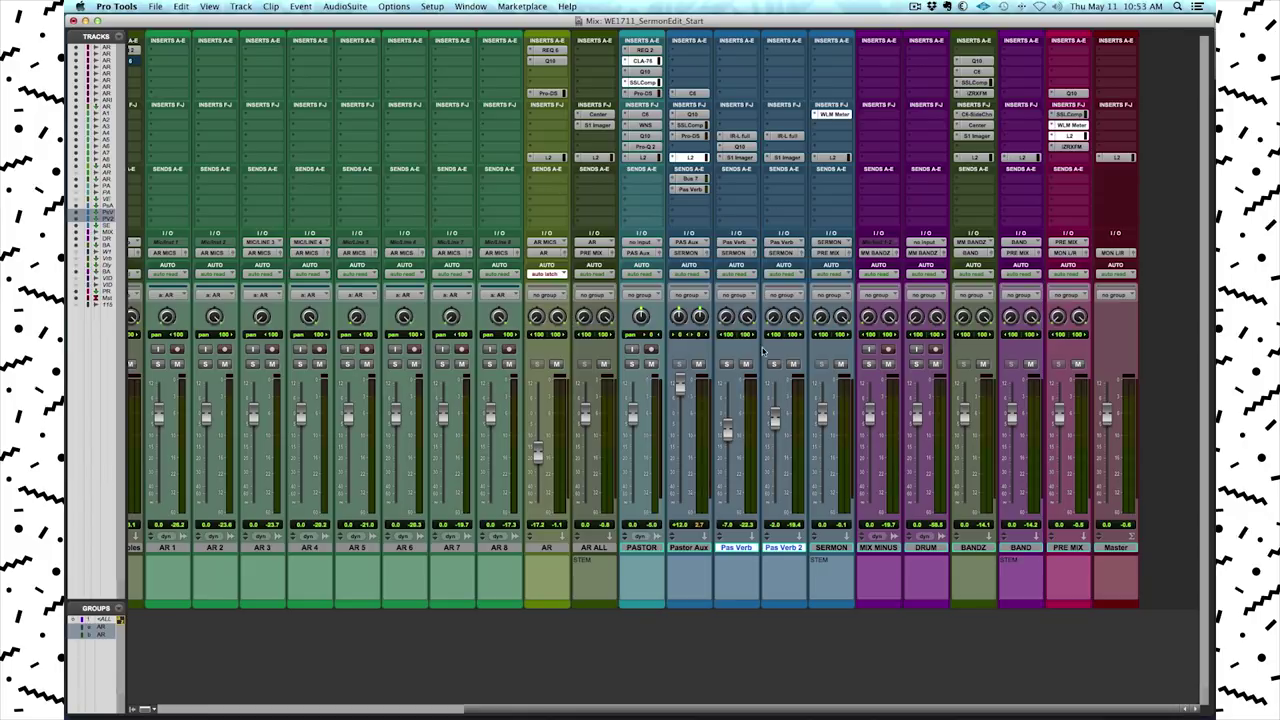
left_click(741, 158)
- Review the S1 Imager and IR-L full reverb on the Pas Verb 2 track, comparing the reverb with the one on Pas Verb
left_click(786, 158)
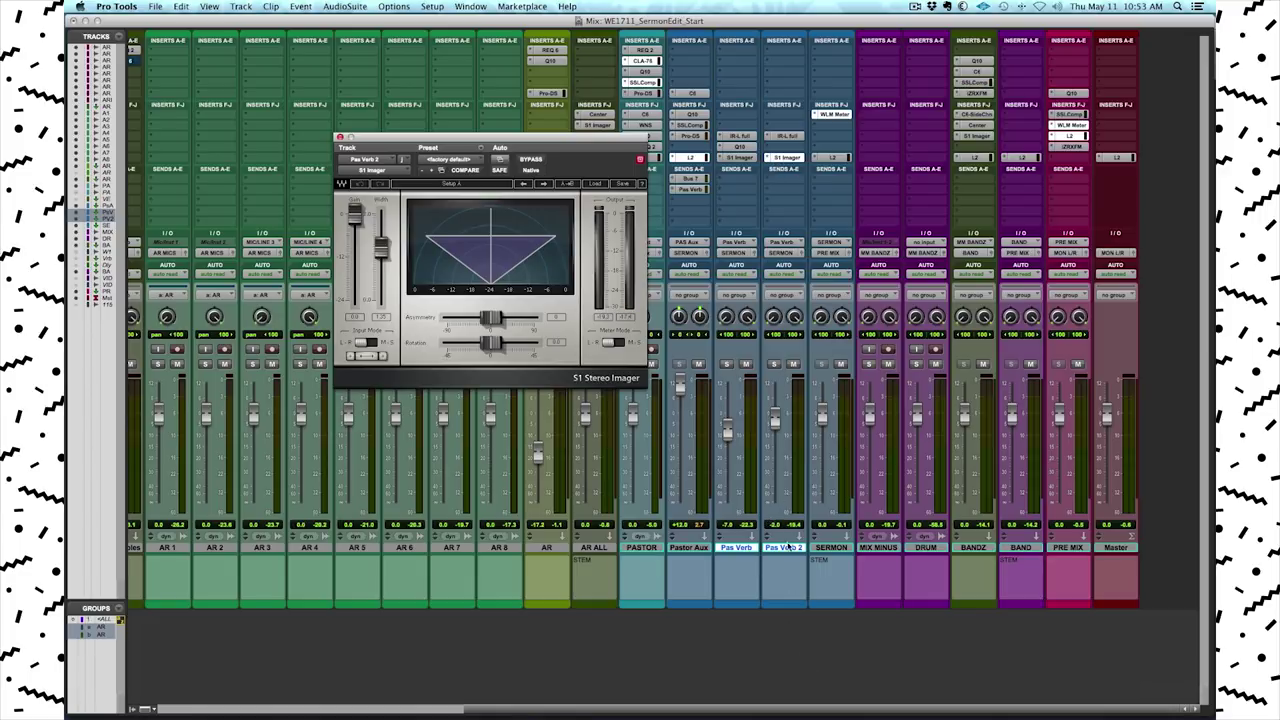
left_click(788, 548)
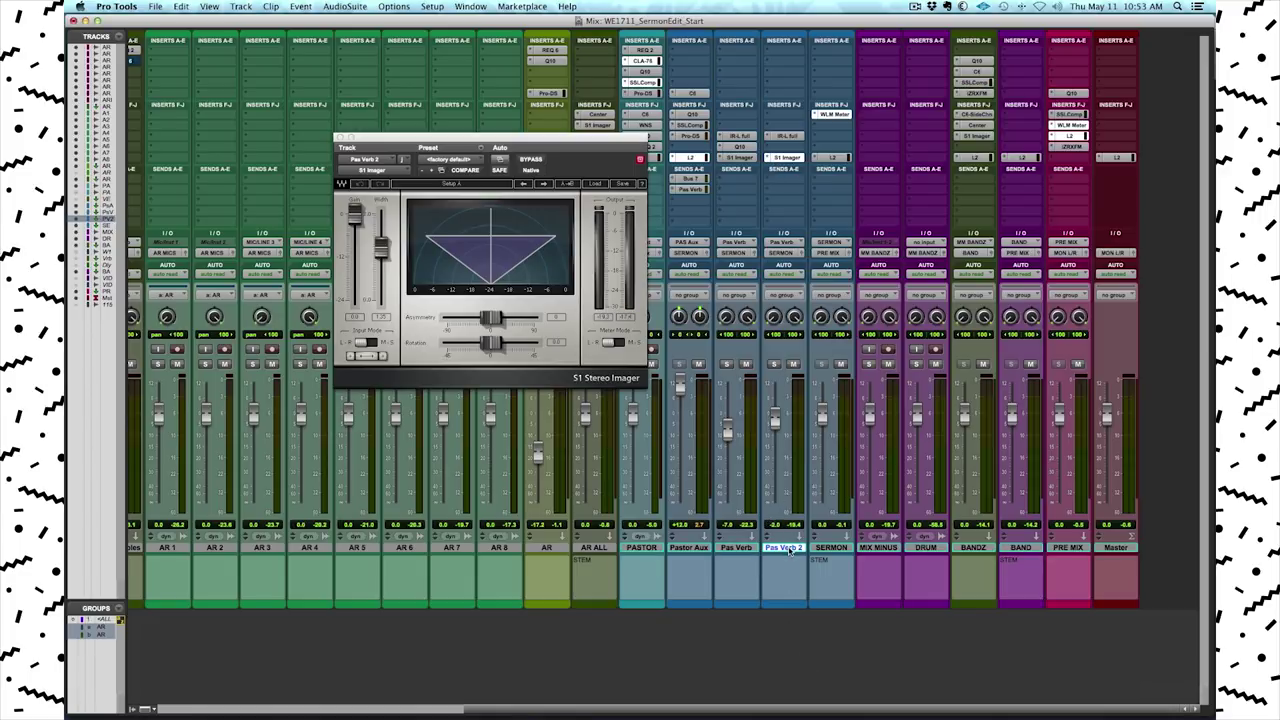
left_click(790, 138)
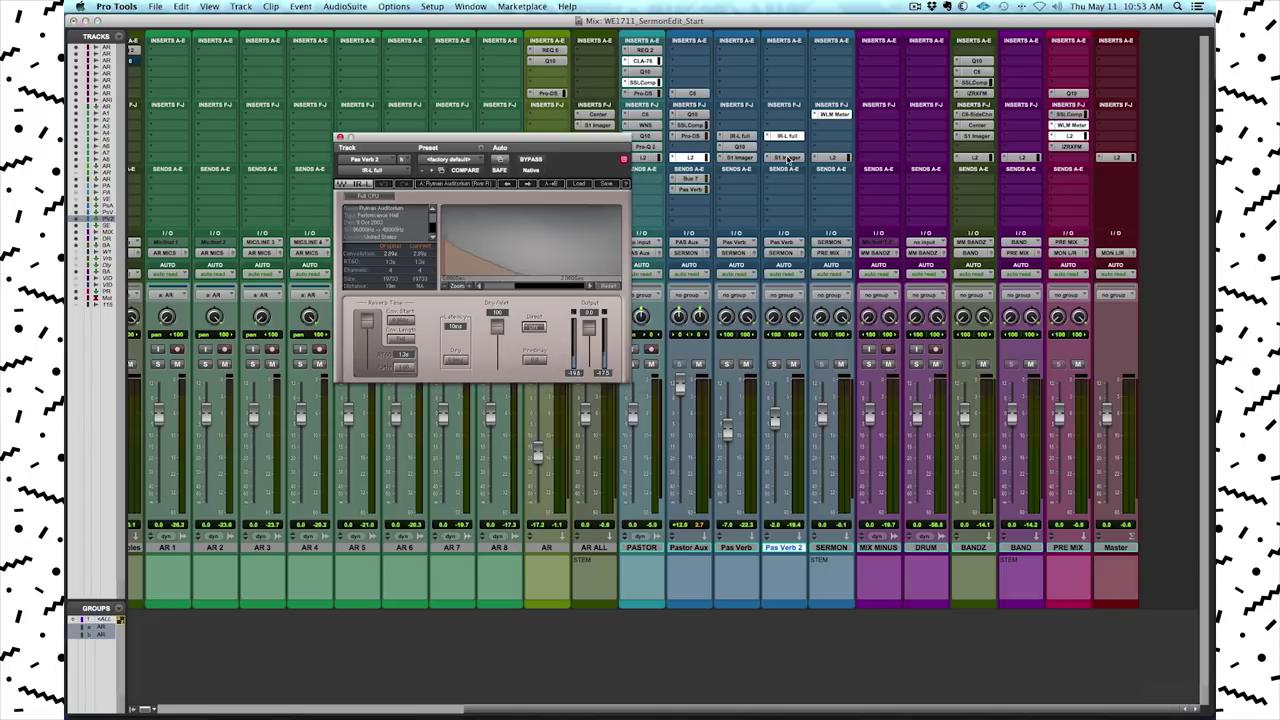
left_click_drag(597, 140, 629, 123)
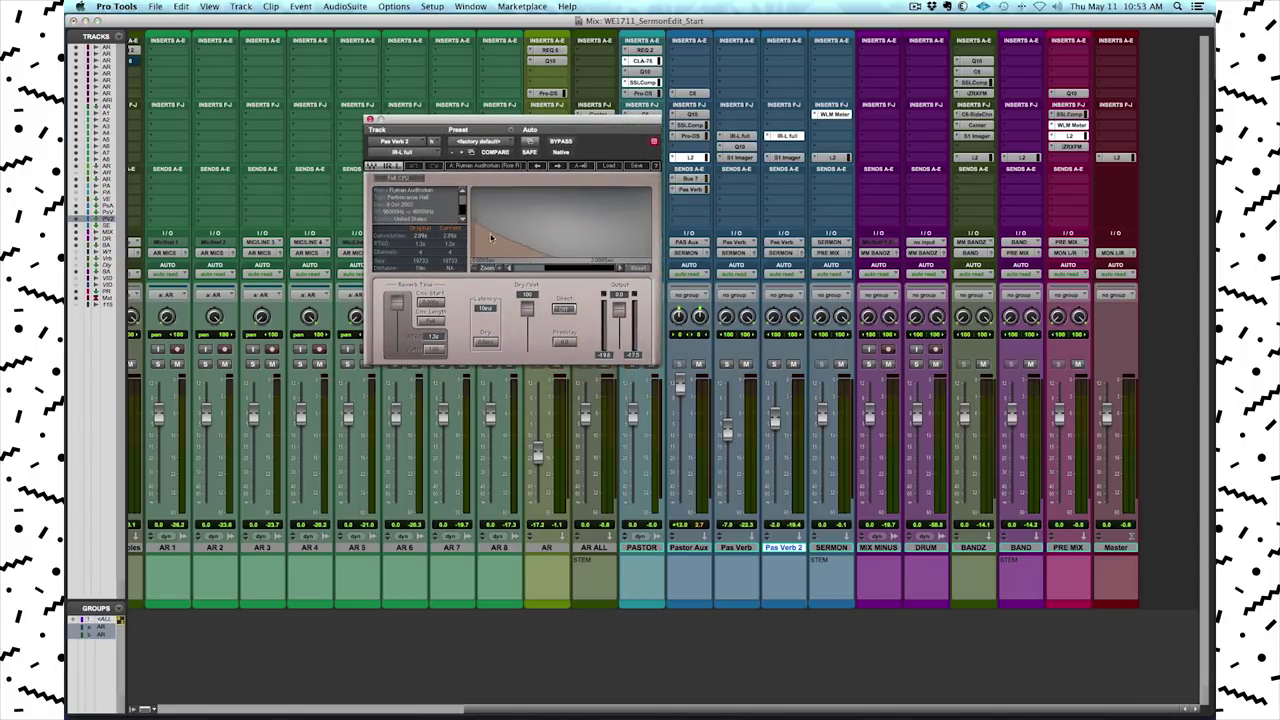
left_click(742, 137)
left_click(786, 137)
- Inspect the AR volume dip around 12:35:01;25 in the Edit window, return to the Mix window and close the reverb plug-in
key("super+equal")
left_click_drag(1002, 338, 1146, 512)
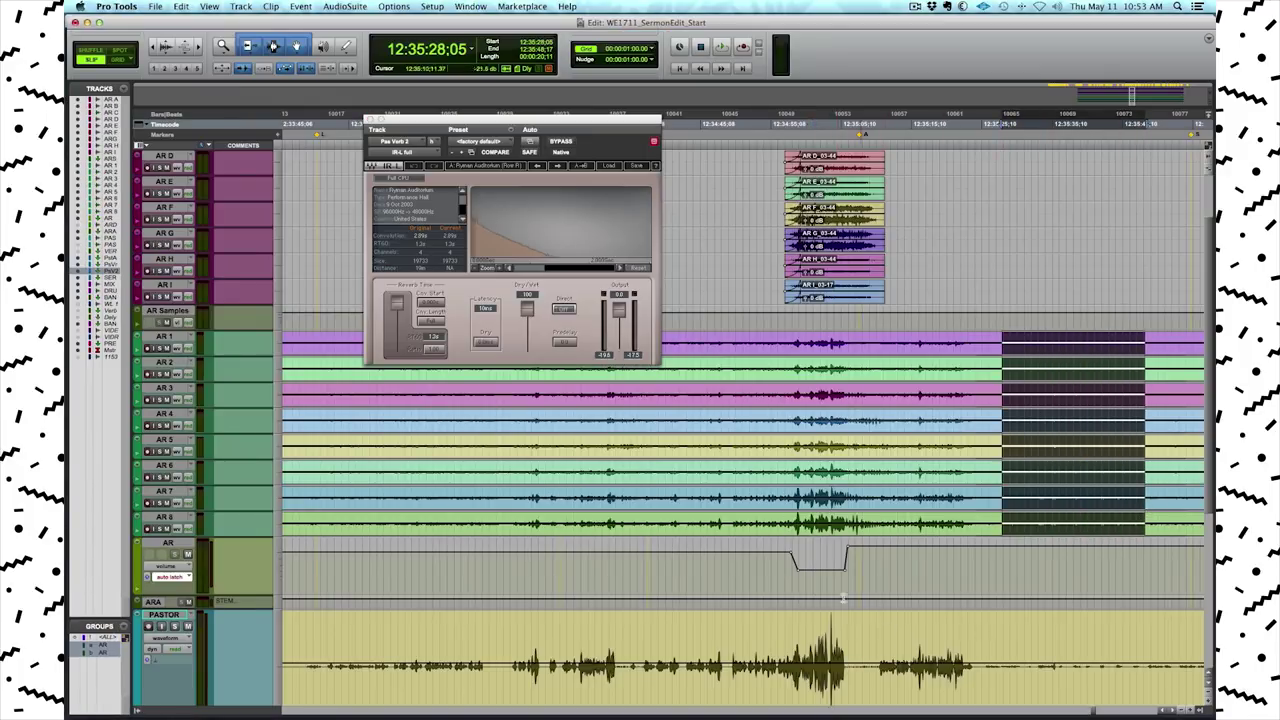
mouse_move(834, 580)
left_mouse_down()
mouse_move(794, 578)
mouse_move(816, 578)
left_mouse_up()
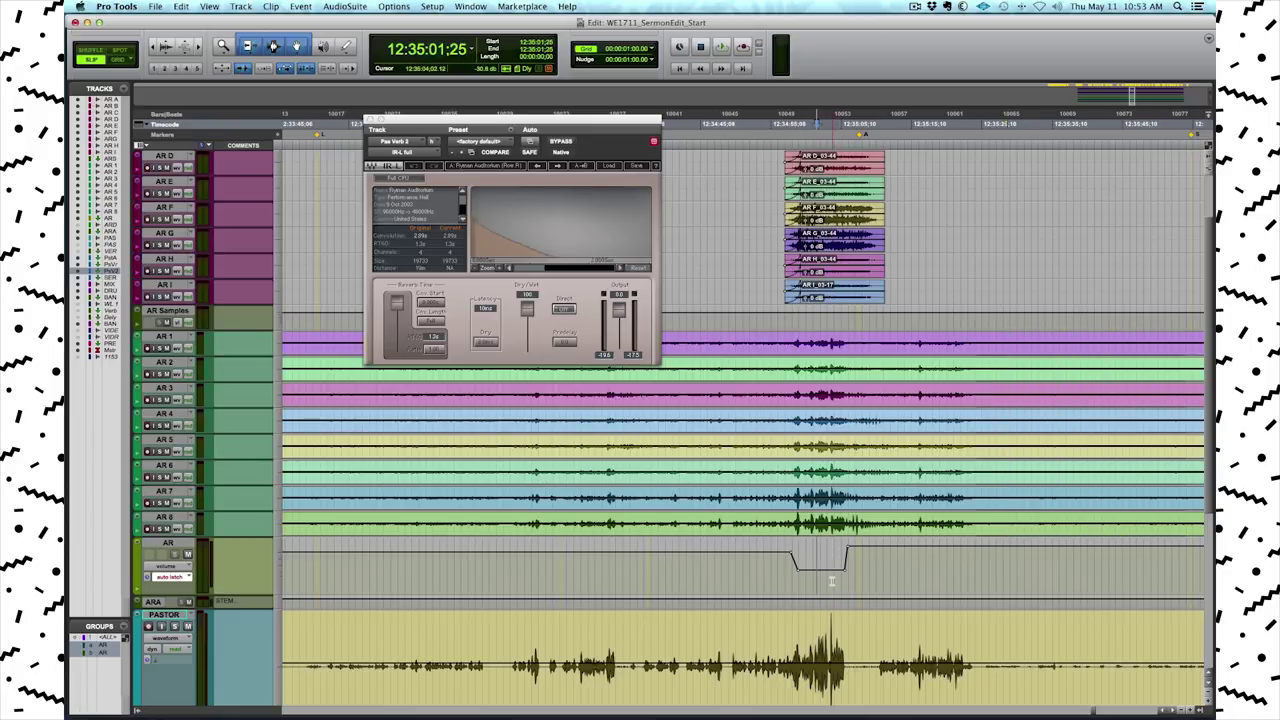
key("super+equal")
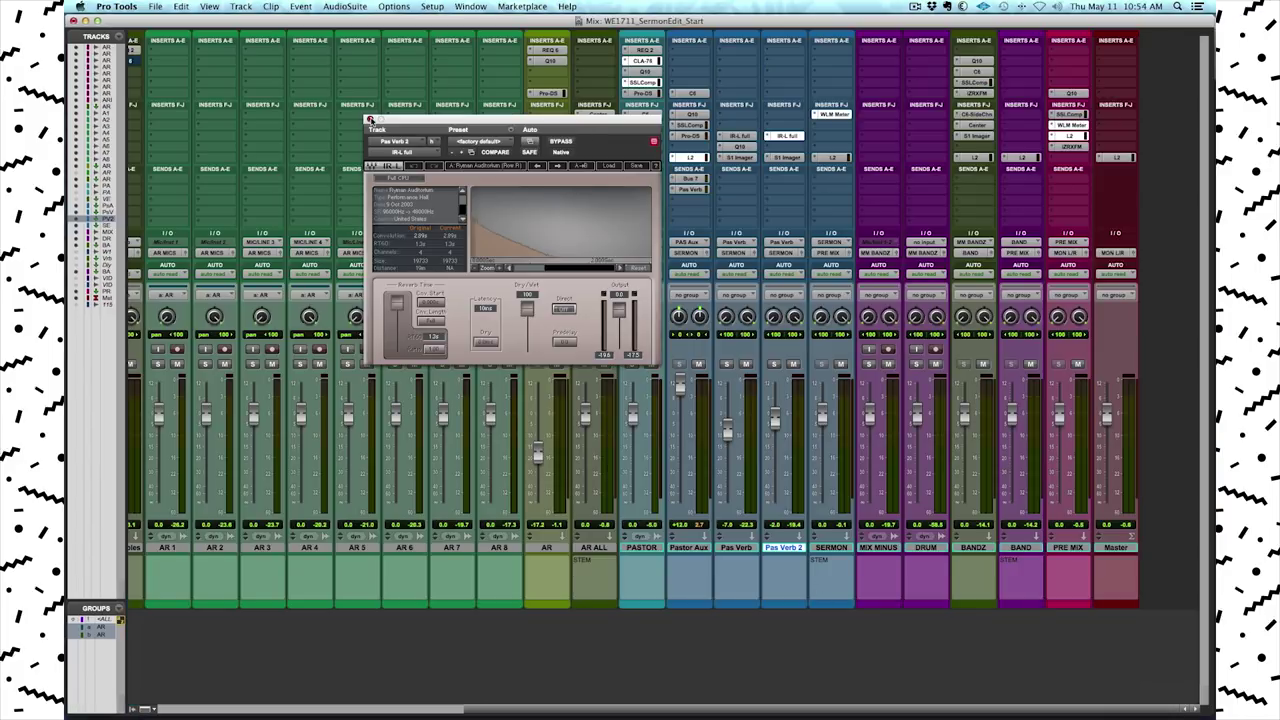
left_click(369, 121)
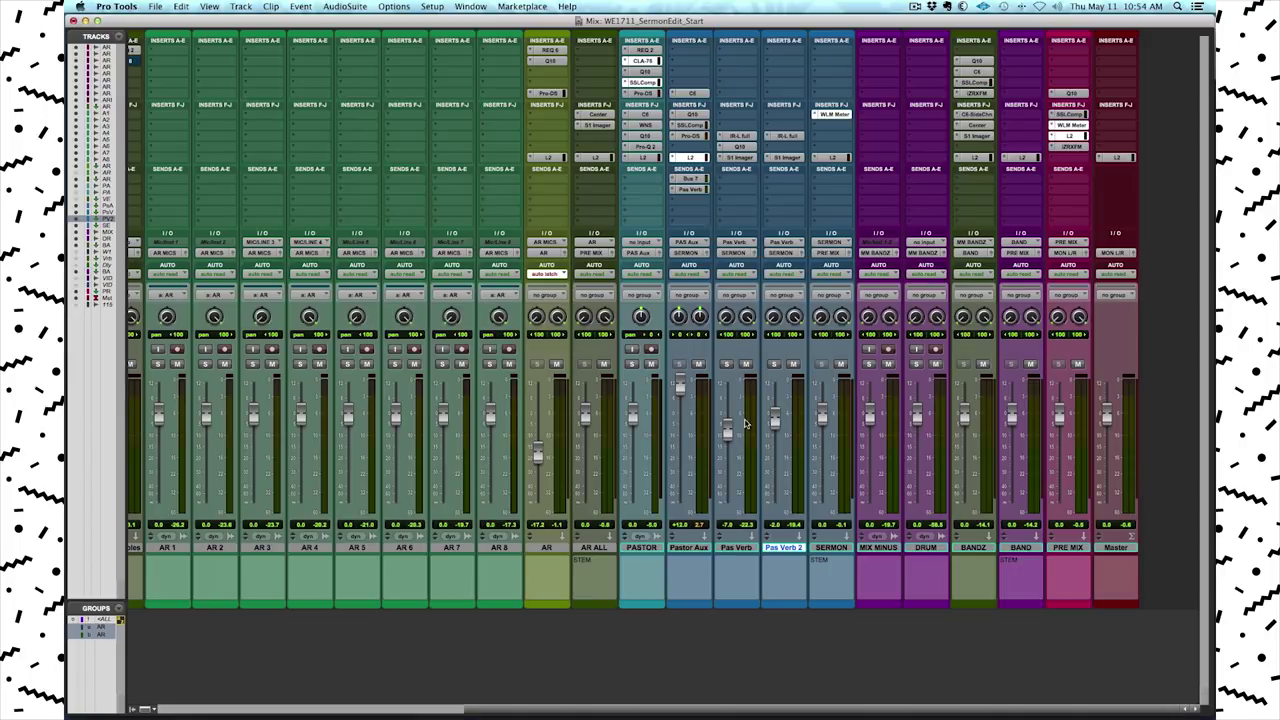
- Point out the SERMON and AR ALL stem tracks and review the L2 limiter on SERMON
left_click(840, 548)
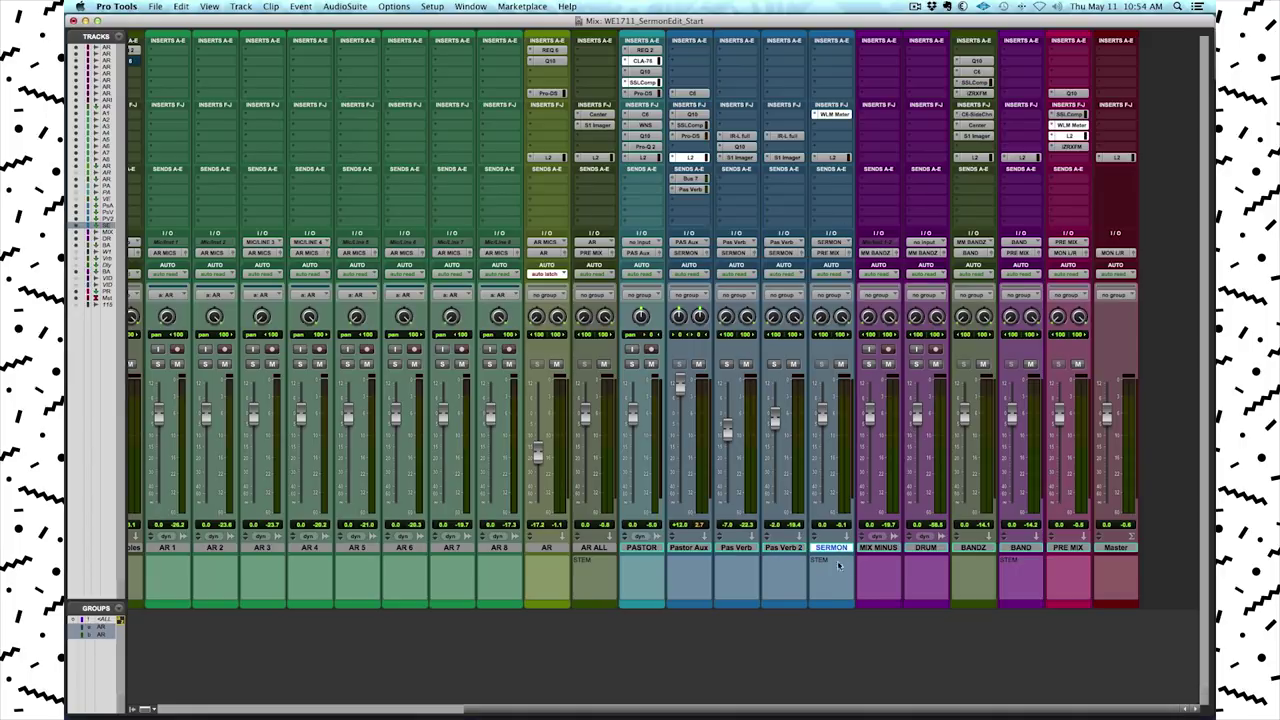
left_click(589, 548)
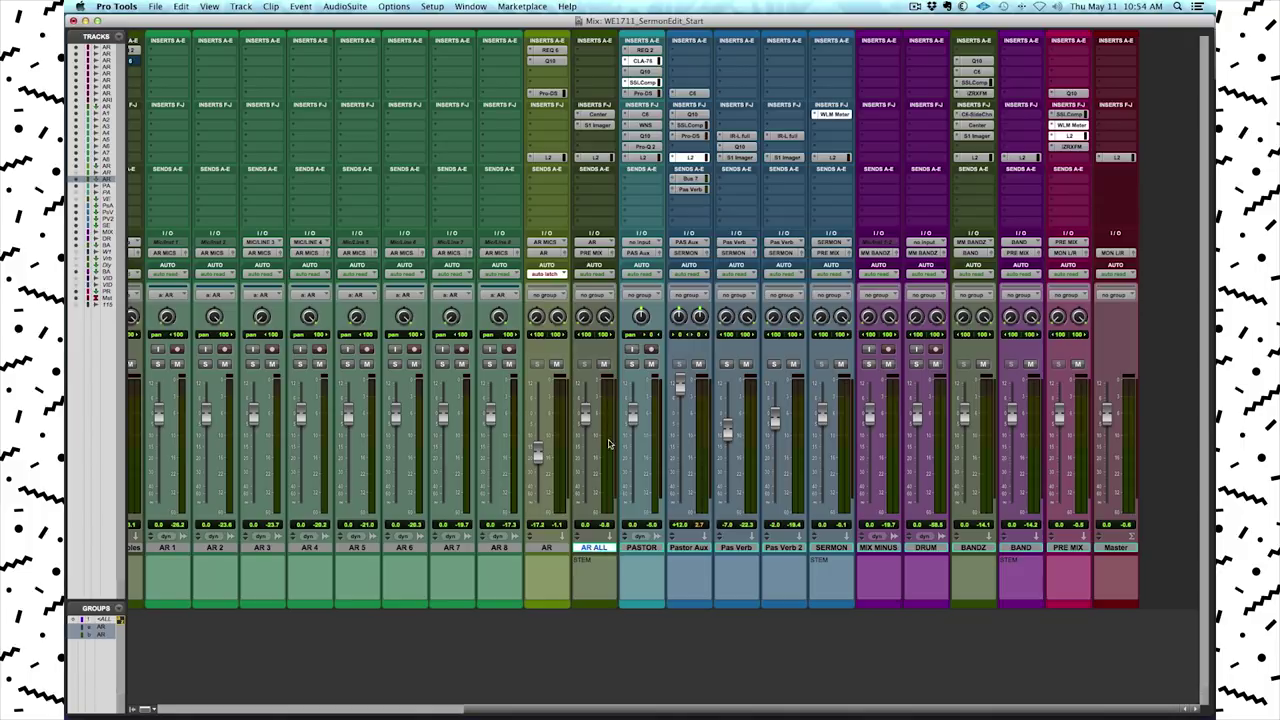
left_click(843, 549)
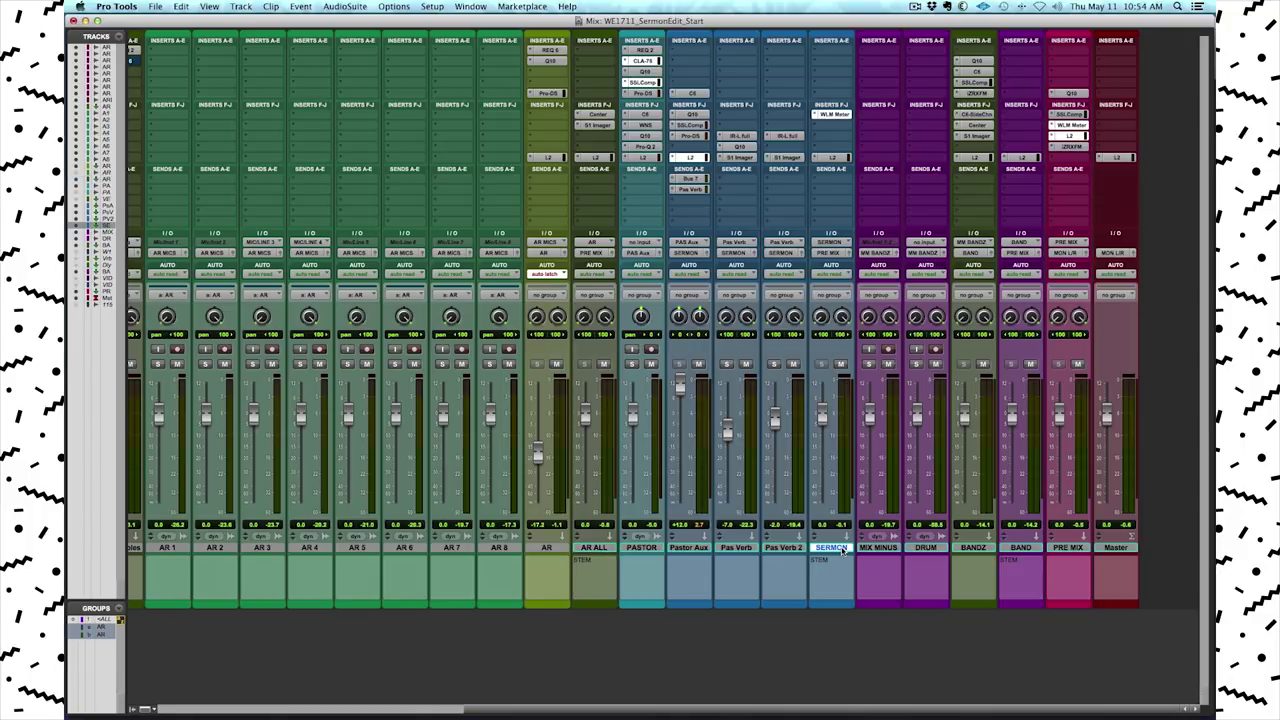
left_click(835, 158)
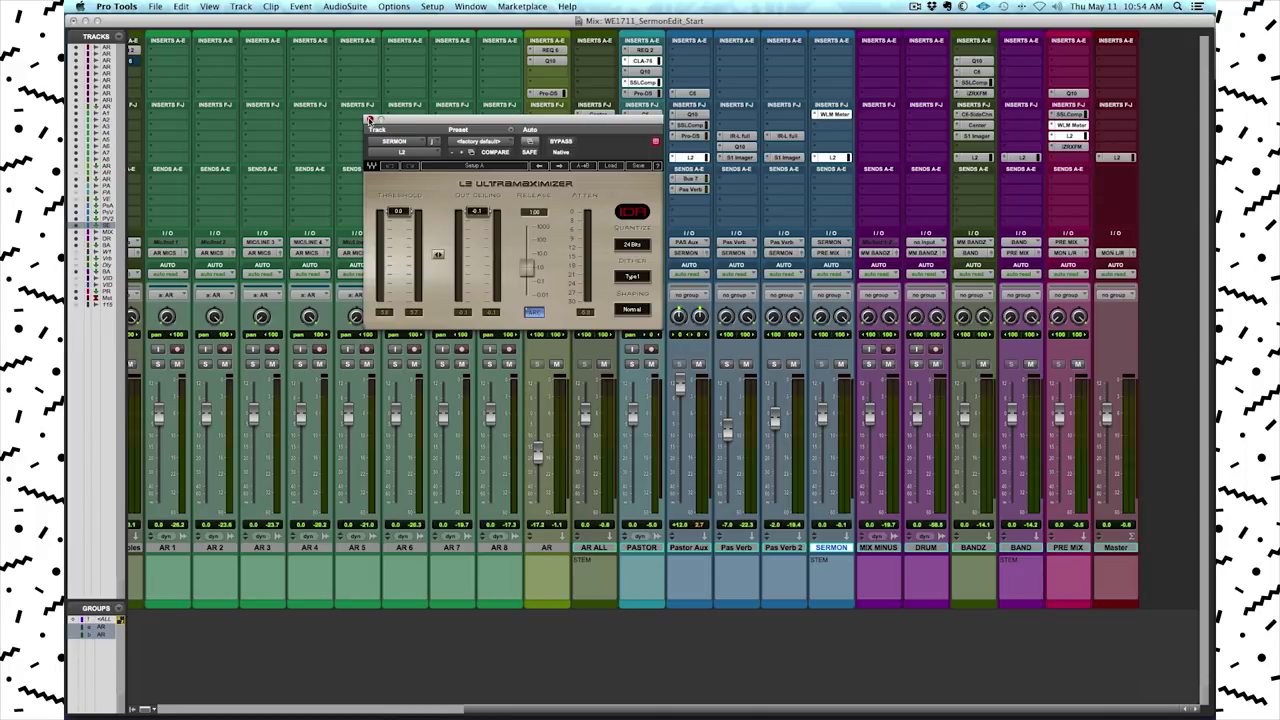
left_click(368, 120)
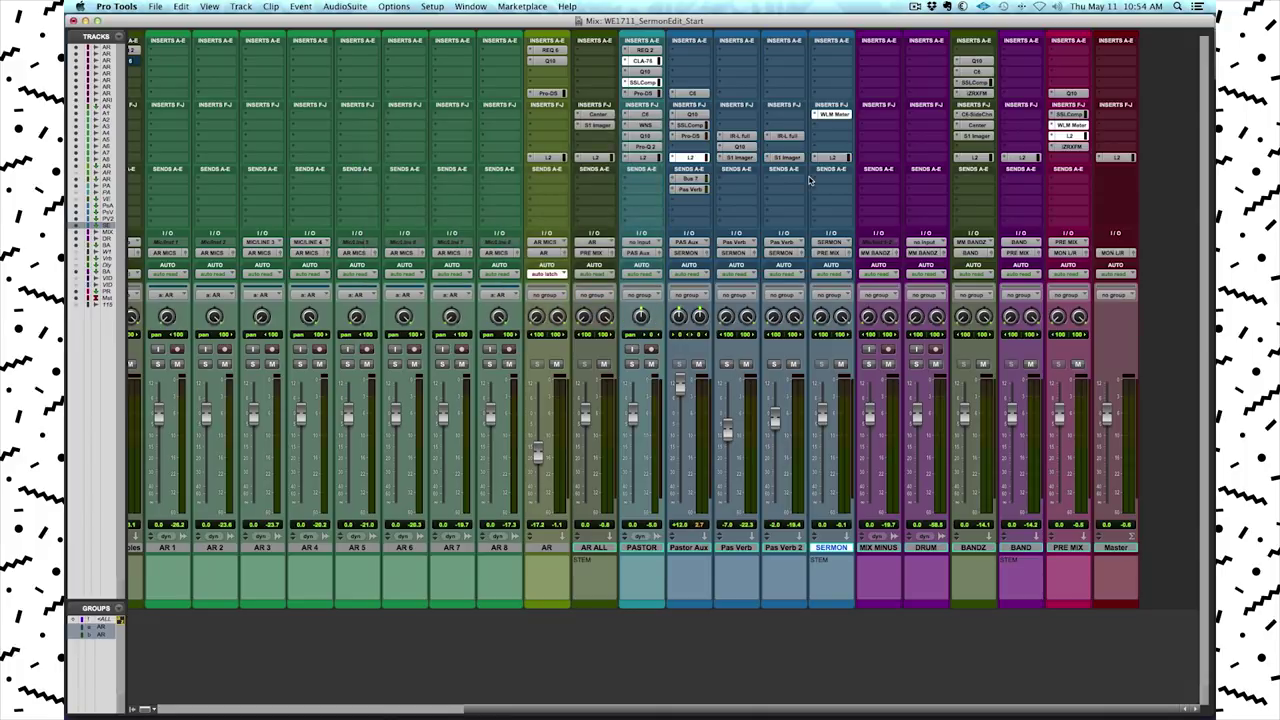
- Select the MIX MINUS and DRUM tracks and show them in the Edit window with a wider stretch of the timeline
left_click(878, 550)
left_click(930, 550, "shift")
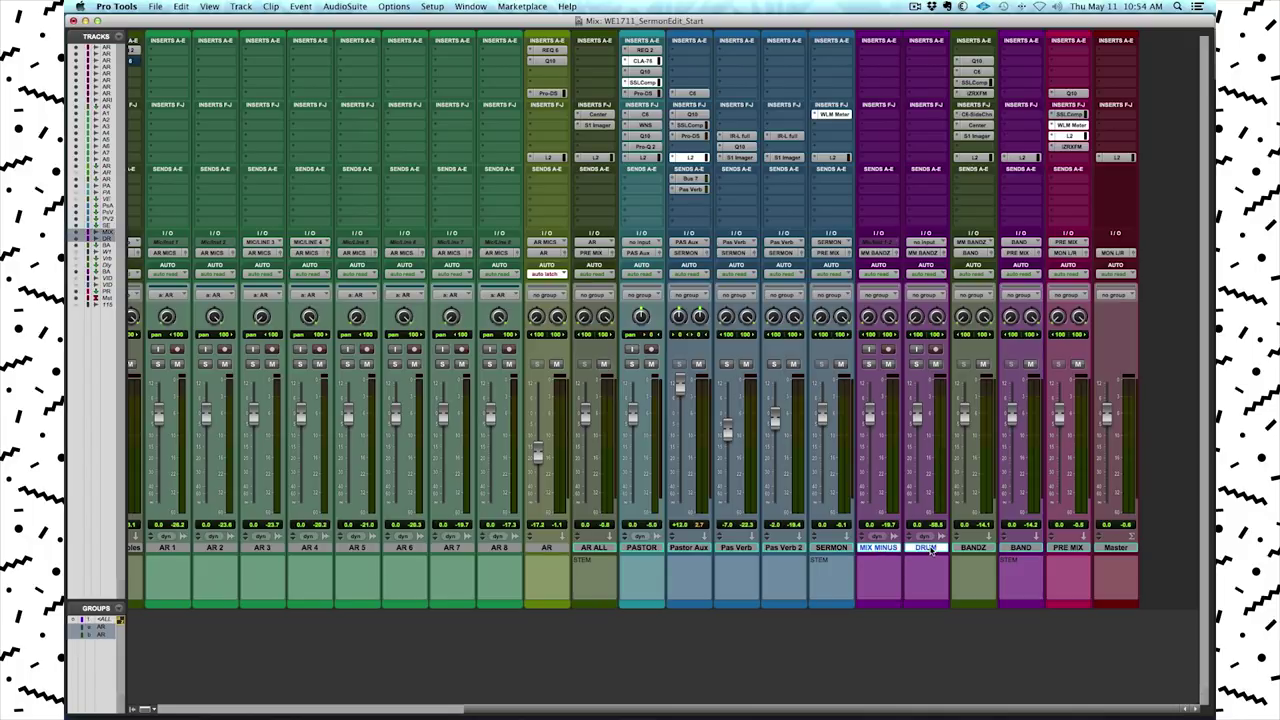
key("super+equal")
scroll(783, 543, "down", 5)
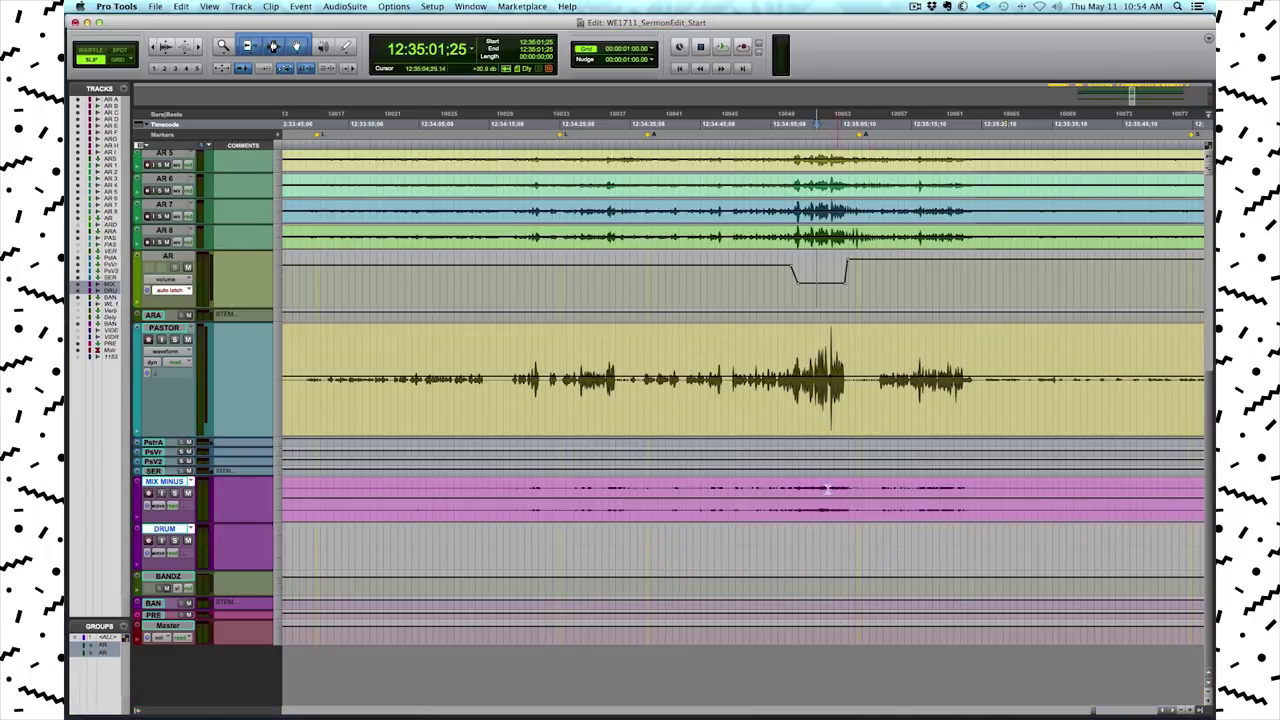
key("r")
key("r")
key("r")
key("r")
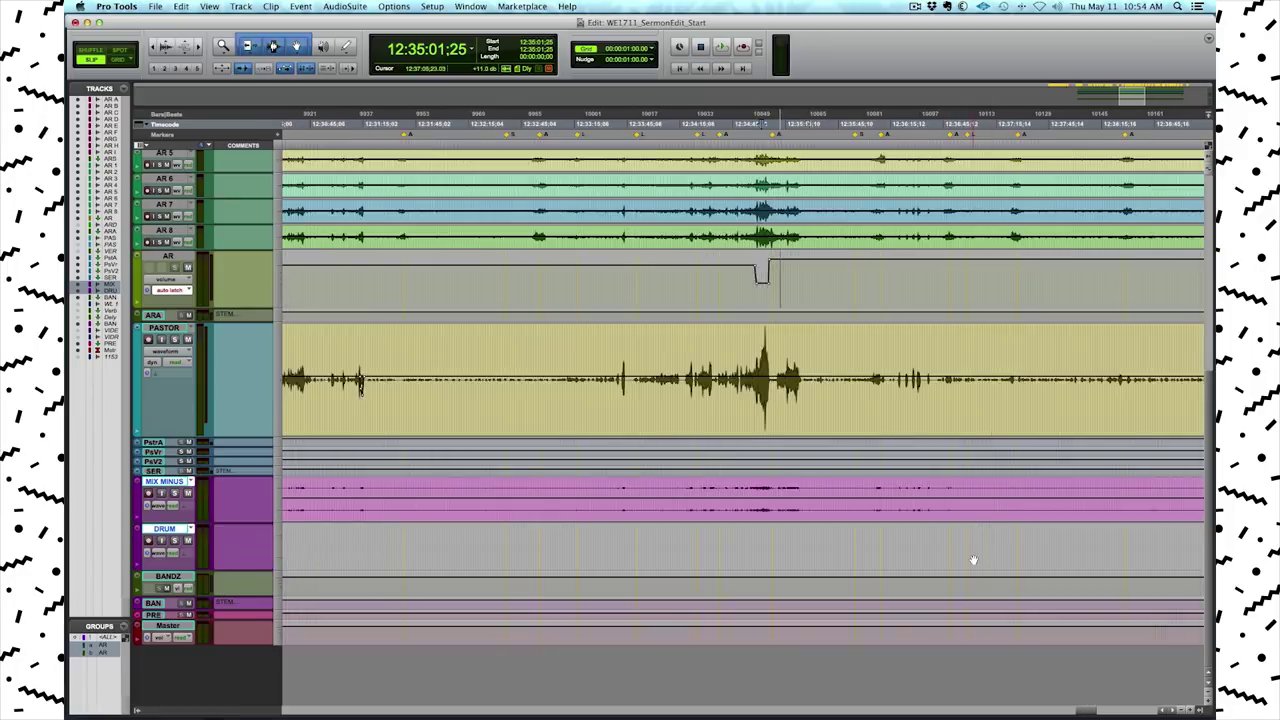
- Near the session end, select 12:51:37;18 to 12:52:03;21 across the MIX MINUS and DRUM clips
scroll(968, 560, "right", 7)
left_click(523, 483)
key("t")
key("t")
key("t")
key("t")
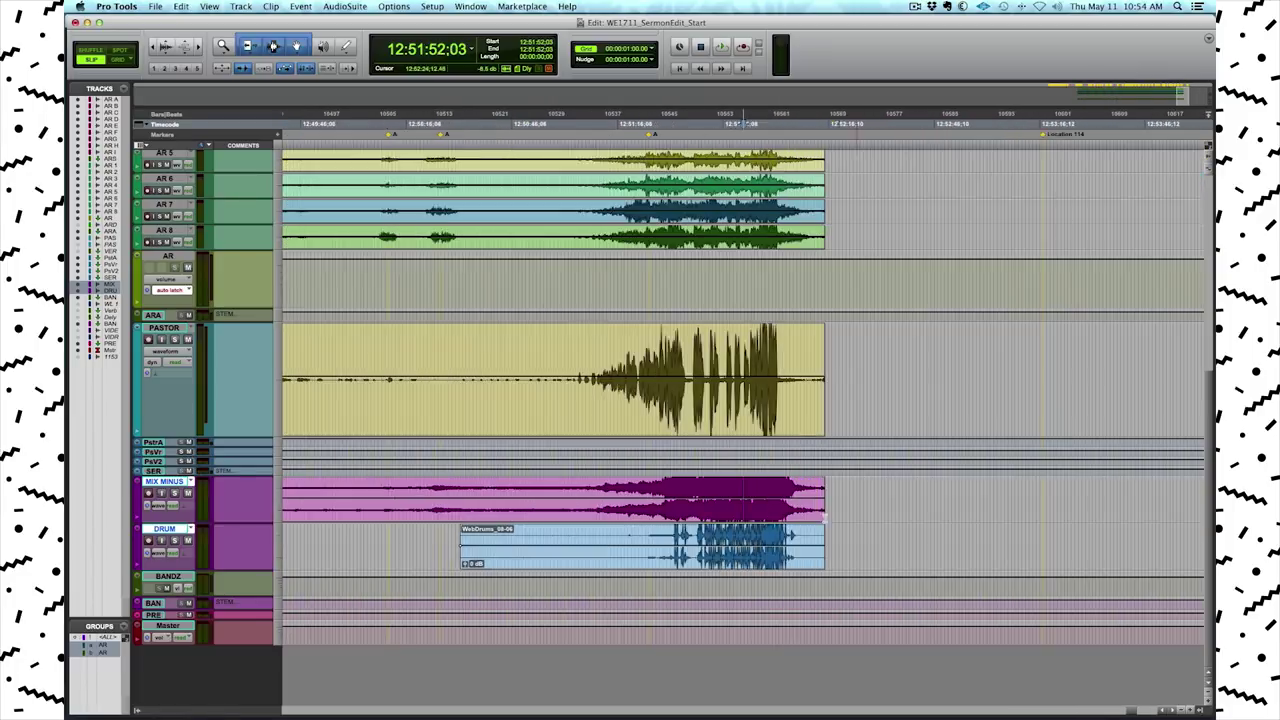
left_click_drag(641, 494, 826, 546)
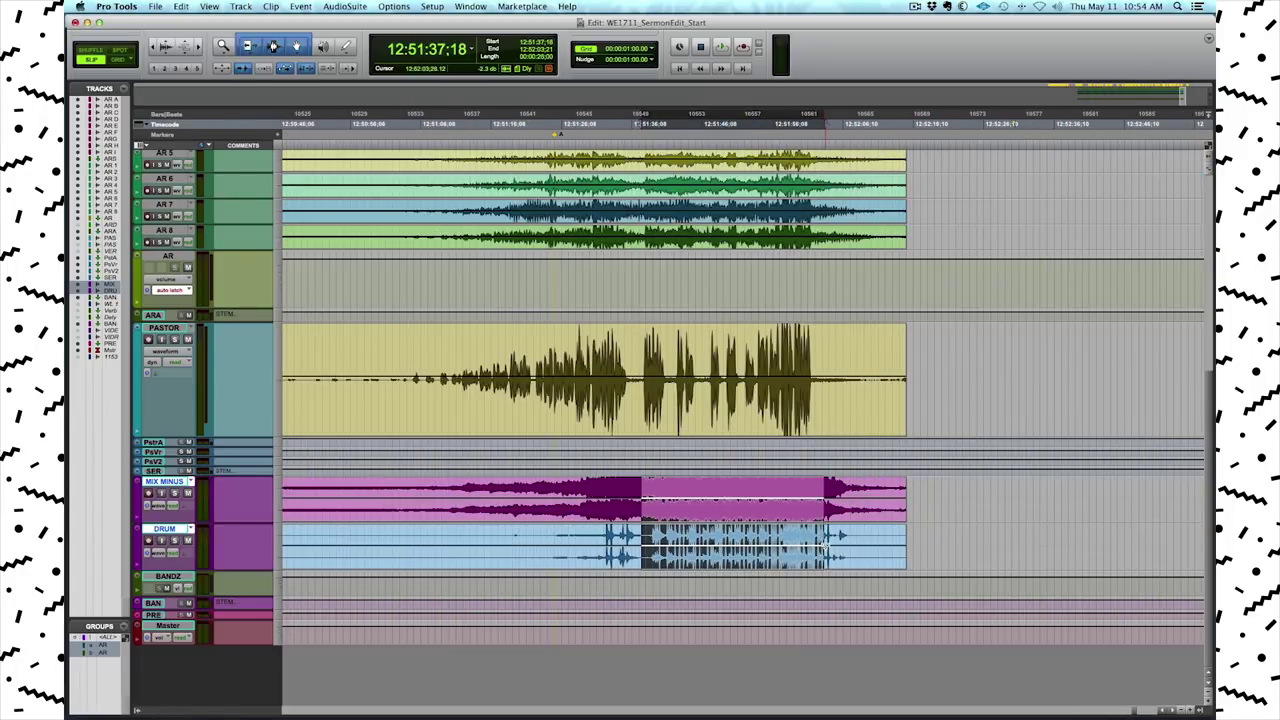
- In the Mix window, check the BANDZ track's name, output bus and input bus without changing them
key("super+equal")
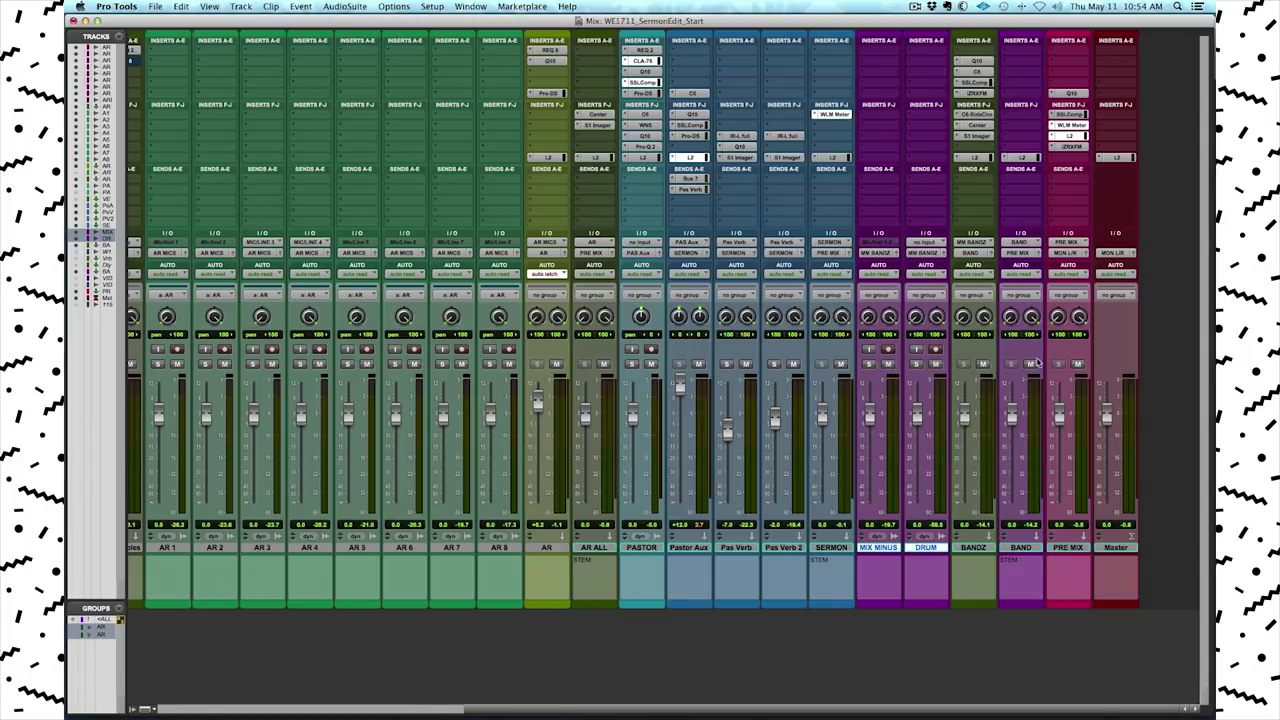
left_click(973, 548)
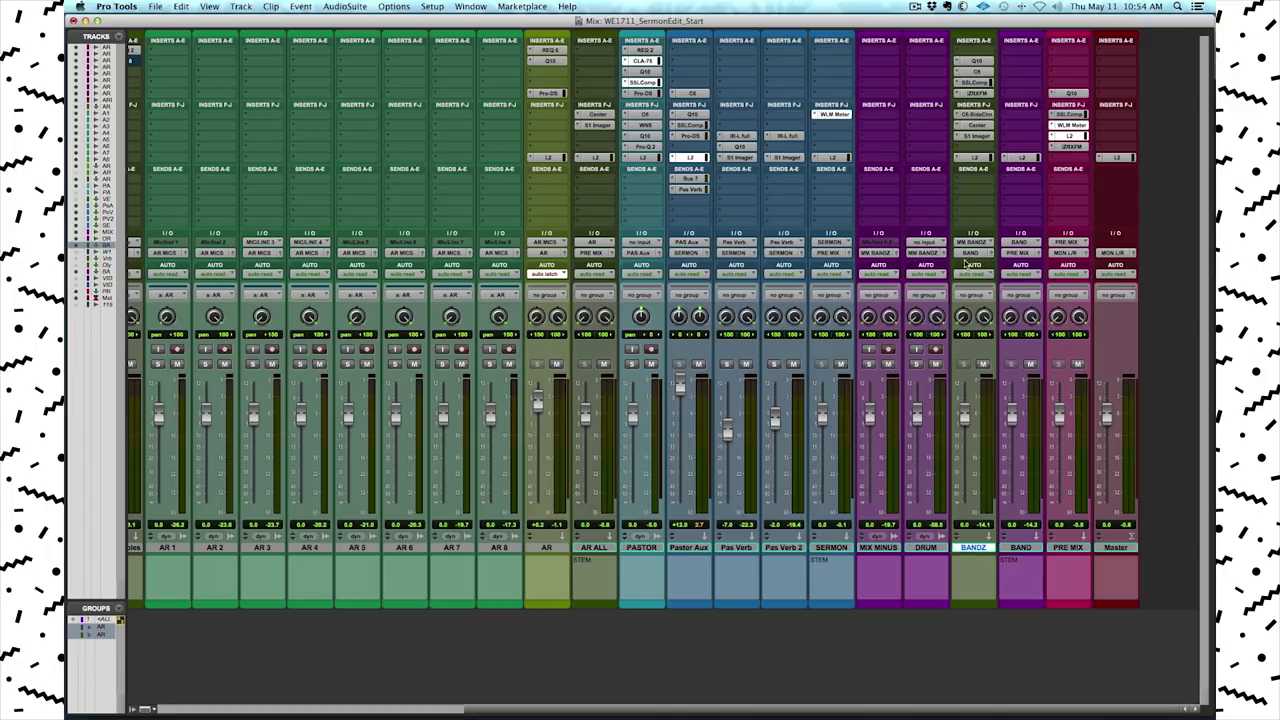
left_click(975, 256)
left_click(1066, 214)
double_click(973, 548)
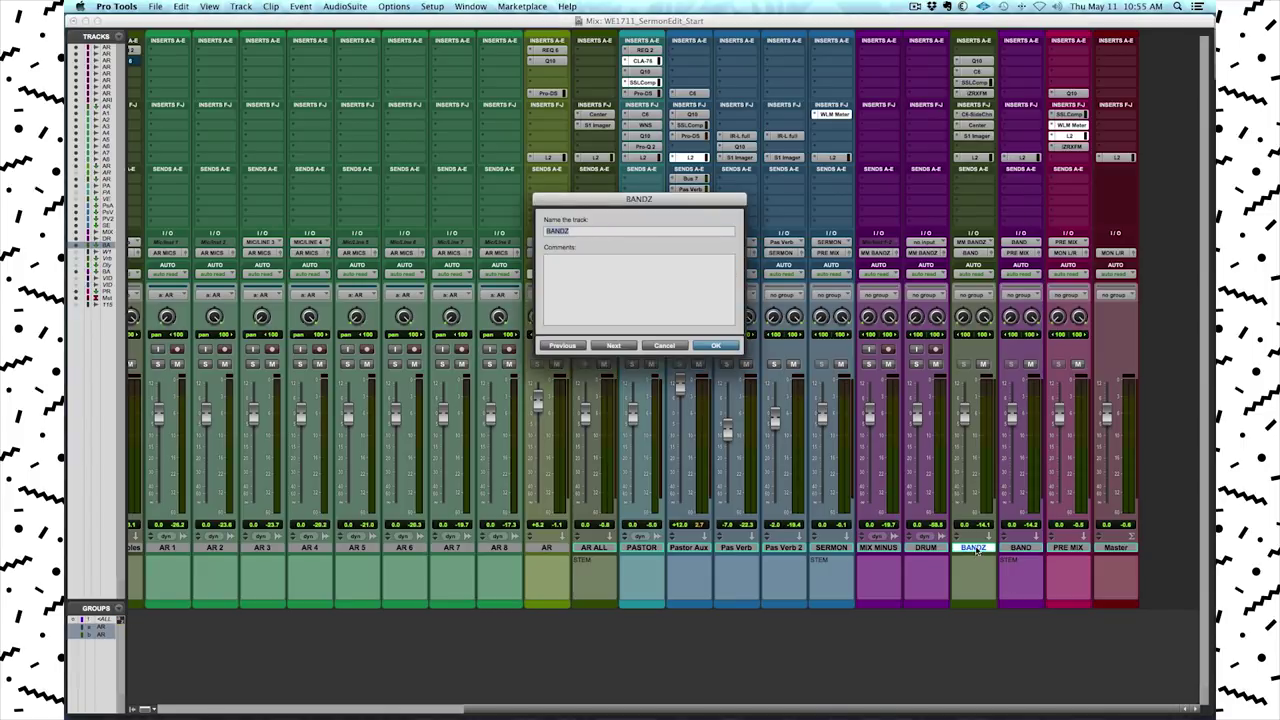
left_click(679, 346)
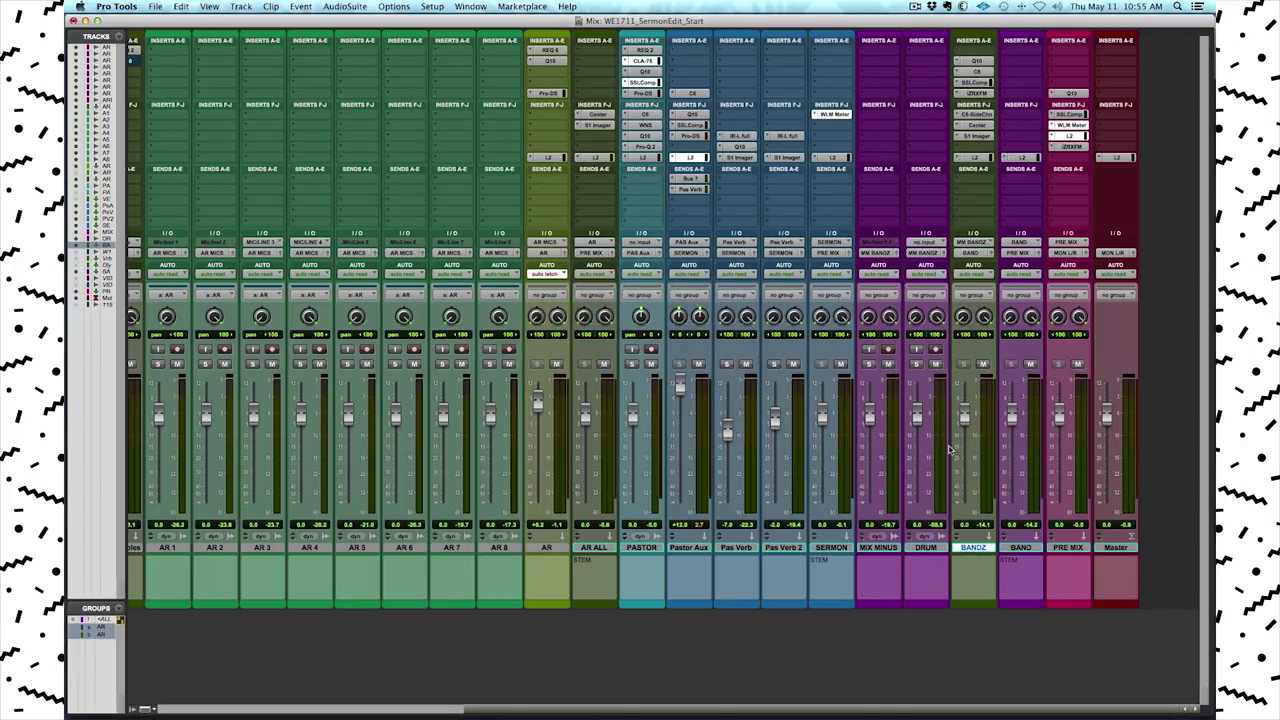
left_click(973, 242)
left_click(957, 237)
- Point out the BAND track and recheck the output and input routing of BANDZ
left_click(1024, 548)
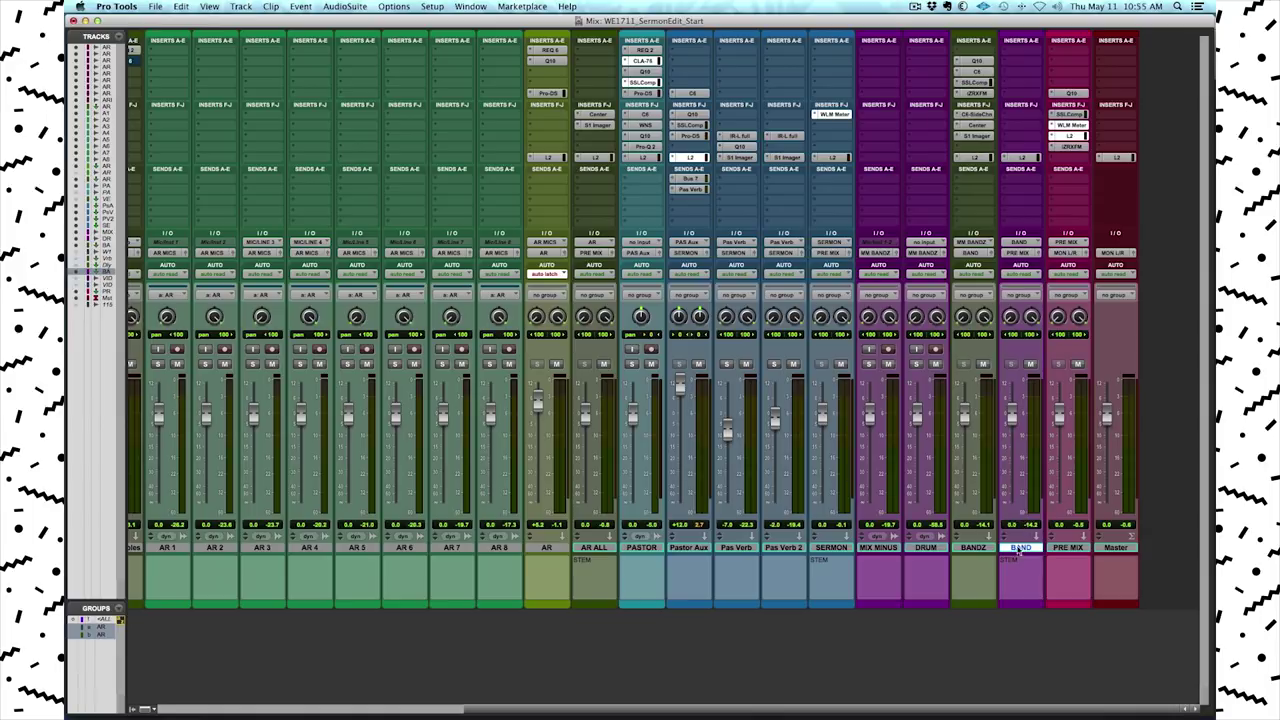
left_click(975, 548)
left_click(973, 253)
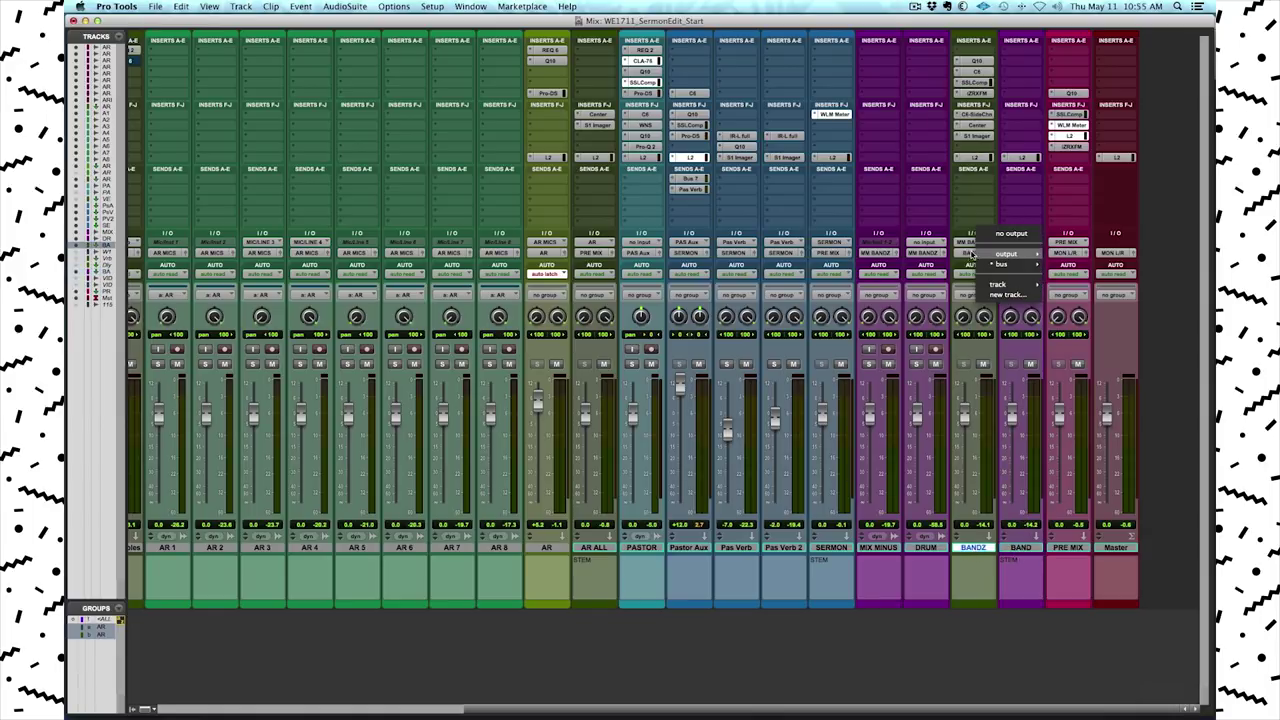
left_click(962, 259)
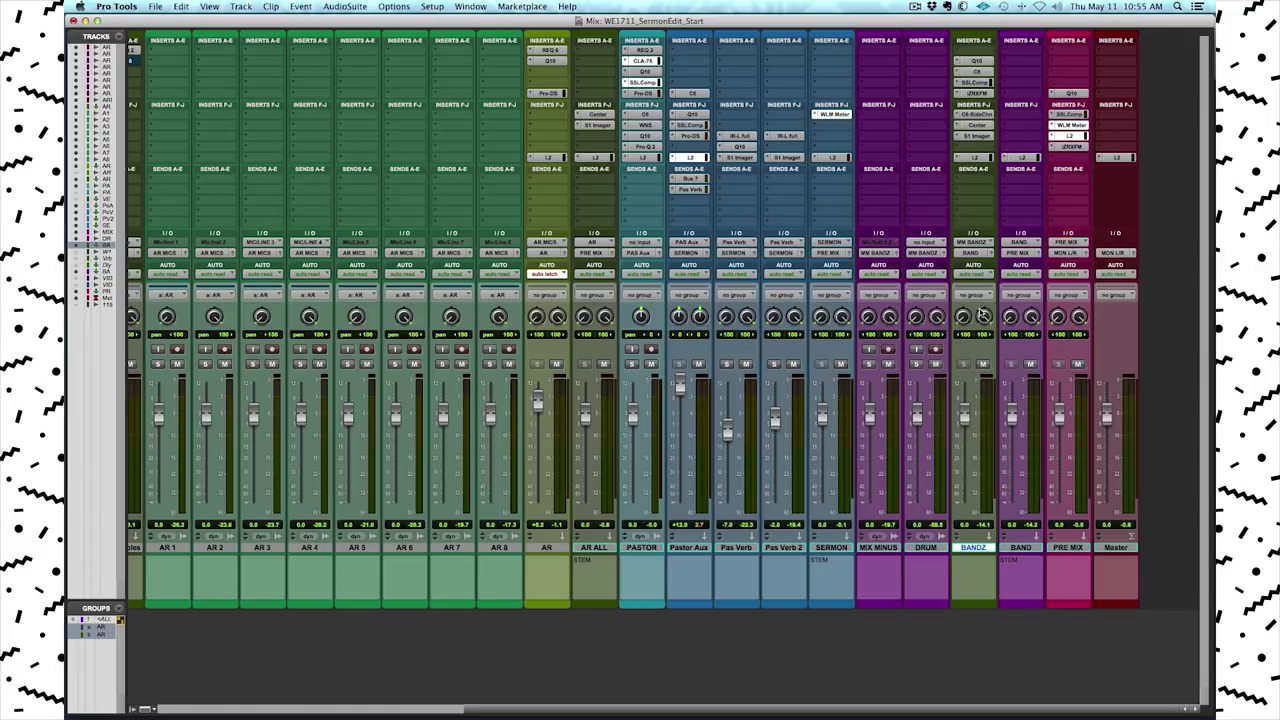
left_click(981, 242)
left_click(969, 202)
- Review the Q10 equalizer and C6 multiband compressor settings on the BANDZ track
left_click(980, 62)
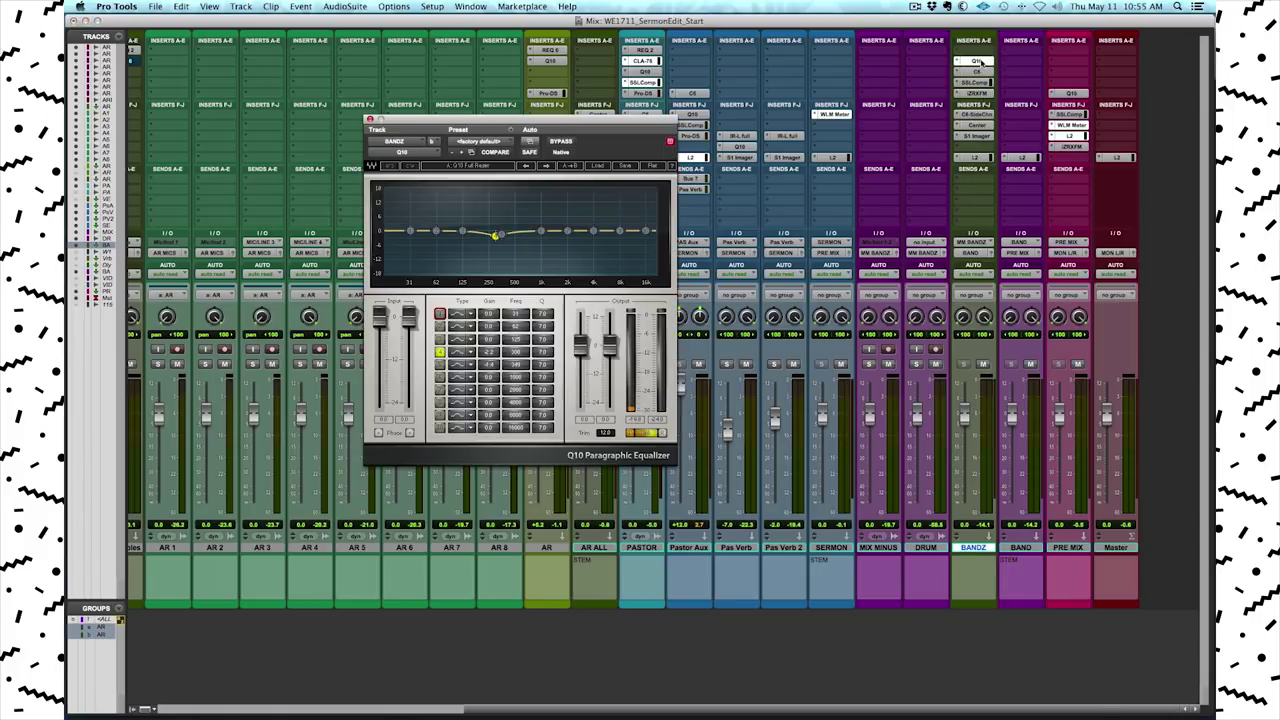
left_click(370, 119)
left_click(977, 72)
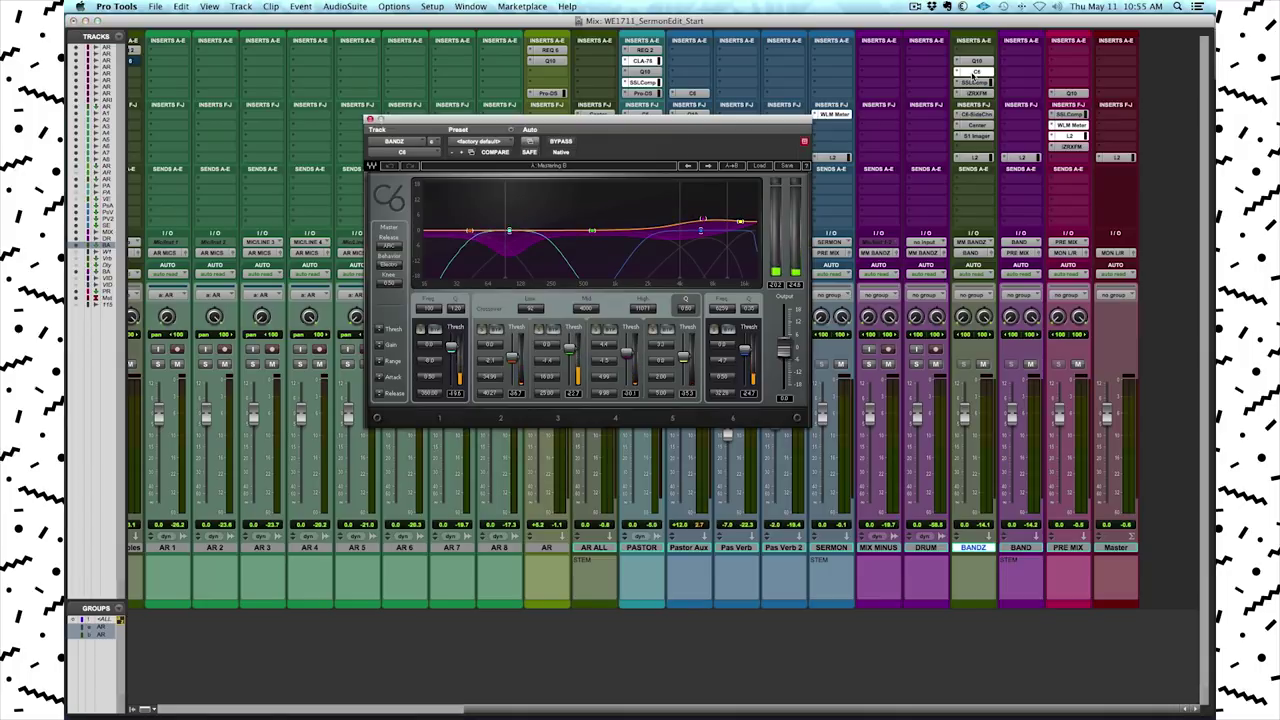
left_click_drag(700, 116, 835, 46)
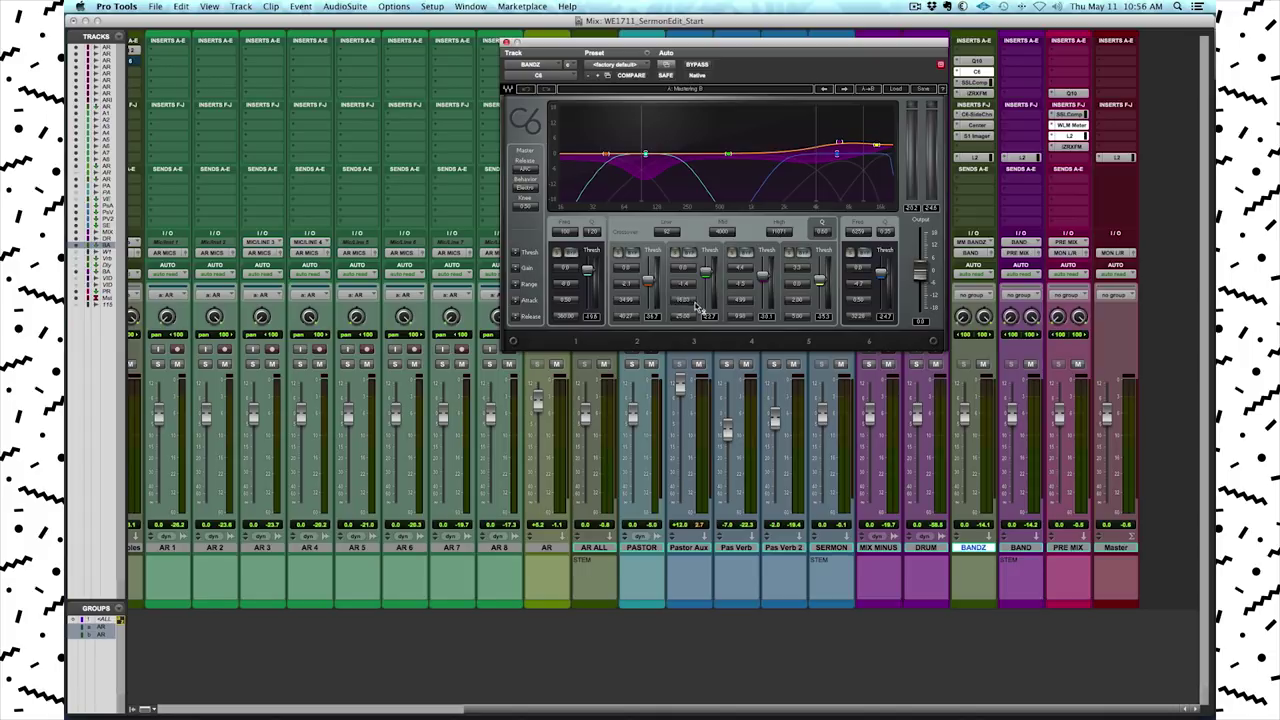
left_click(506, 44)
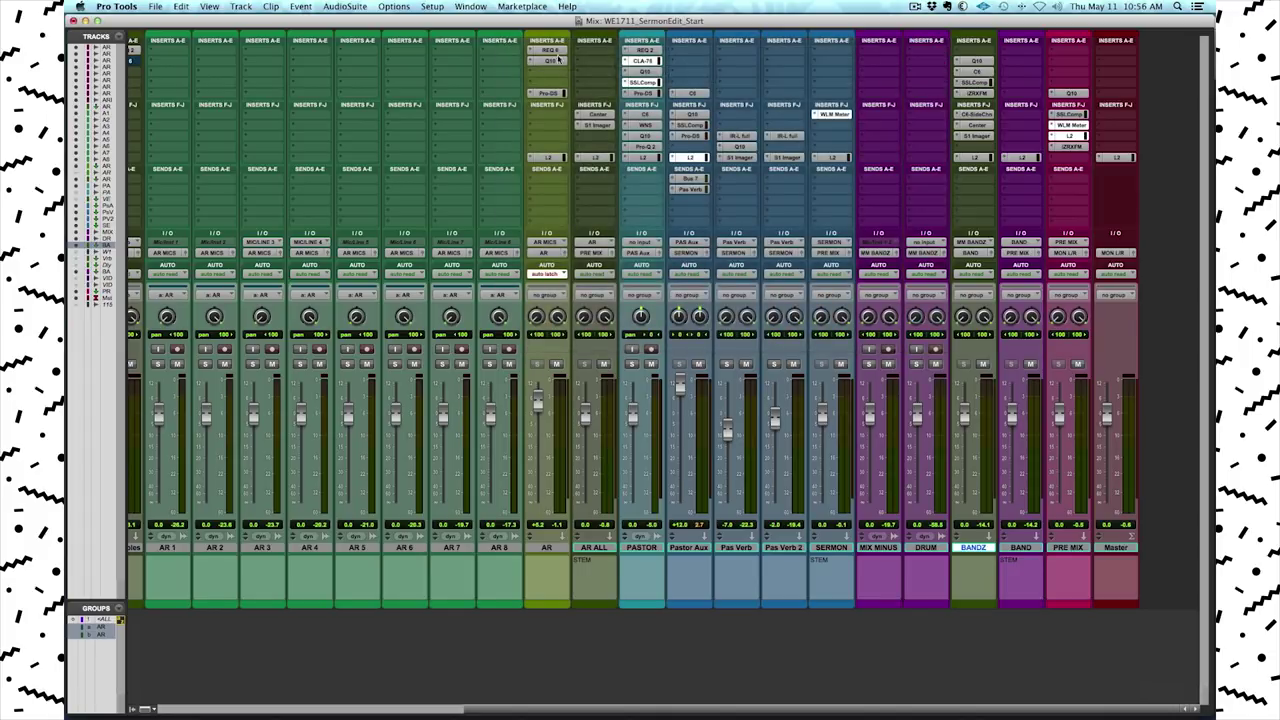
- Review the SSLComp bus compressor settings on the BANDZ track and close the plug-in
left_click(986, 85)
left_click_drag(726, 54, 768, 76)
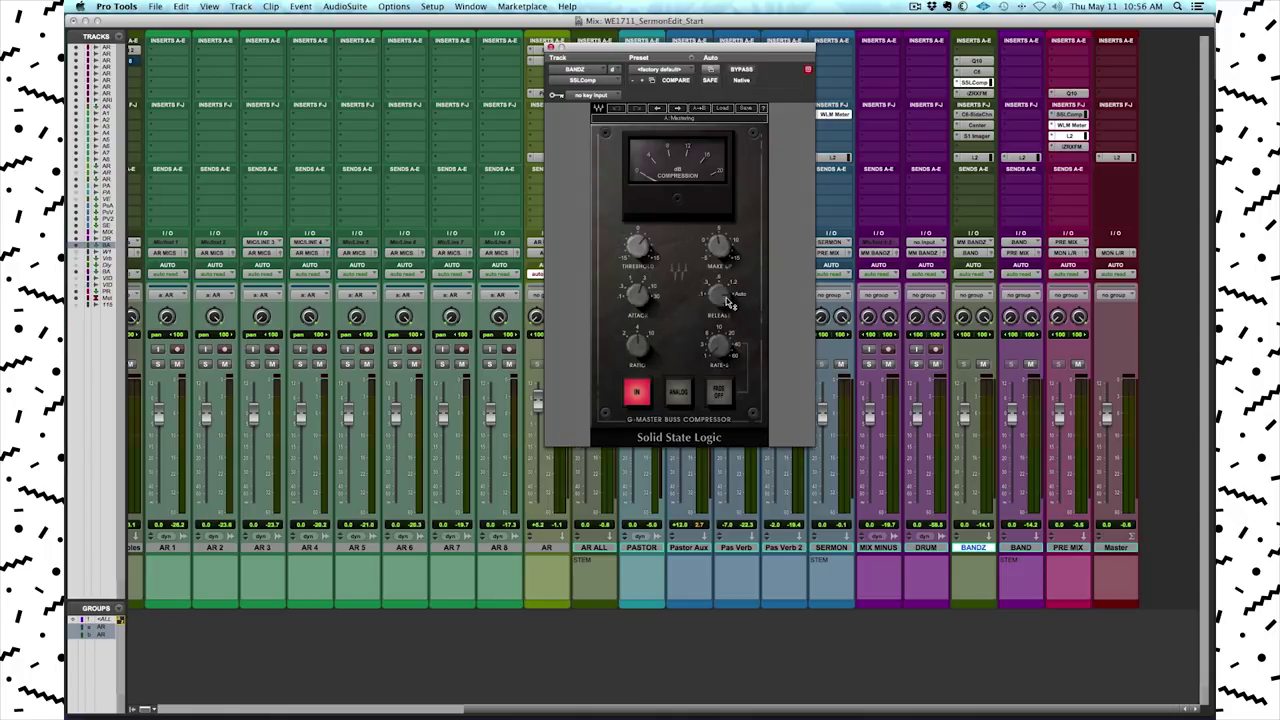
mouse_move(716, 248)
left_click(549, 48)
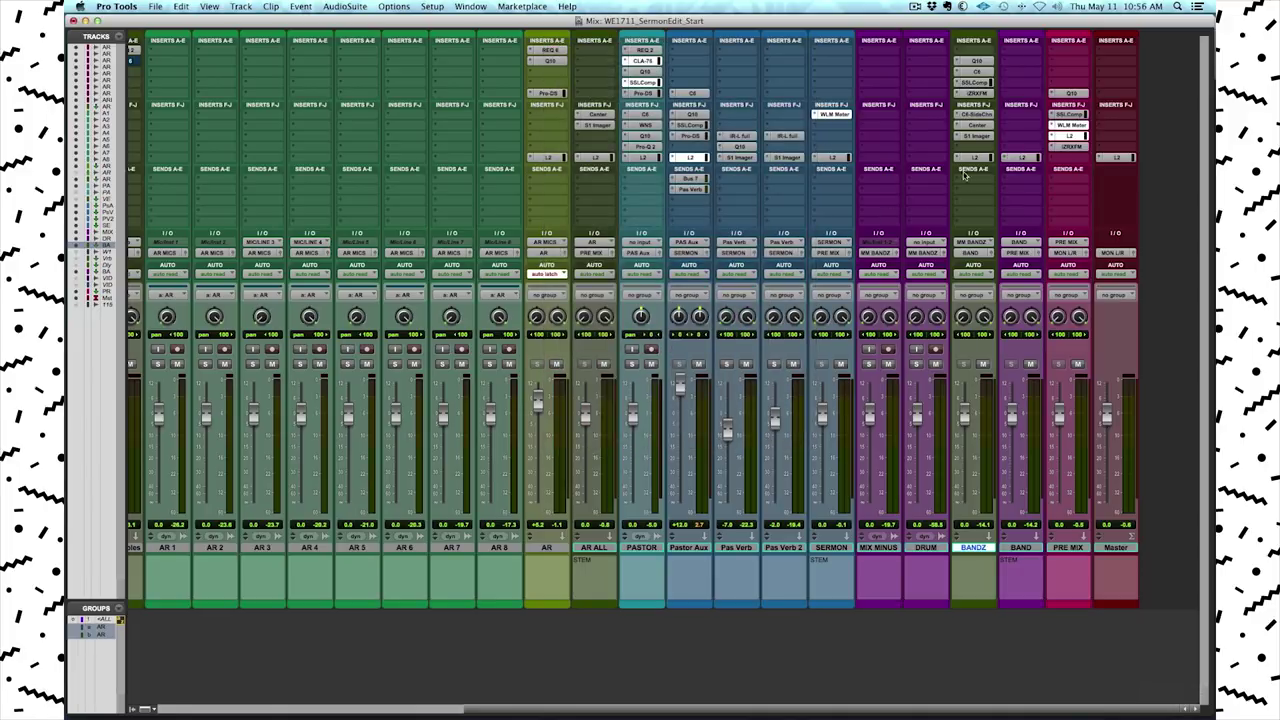
- Review the iZotope RX Final Mix equalizer settings on the BANDZ track and close the plug-in
left_click(981, 96)
left_click_drag(829, 60, 654, 78)
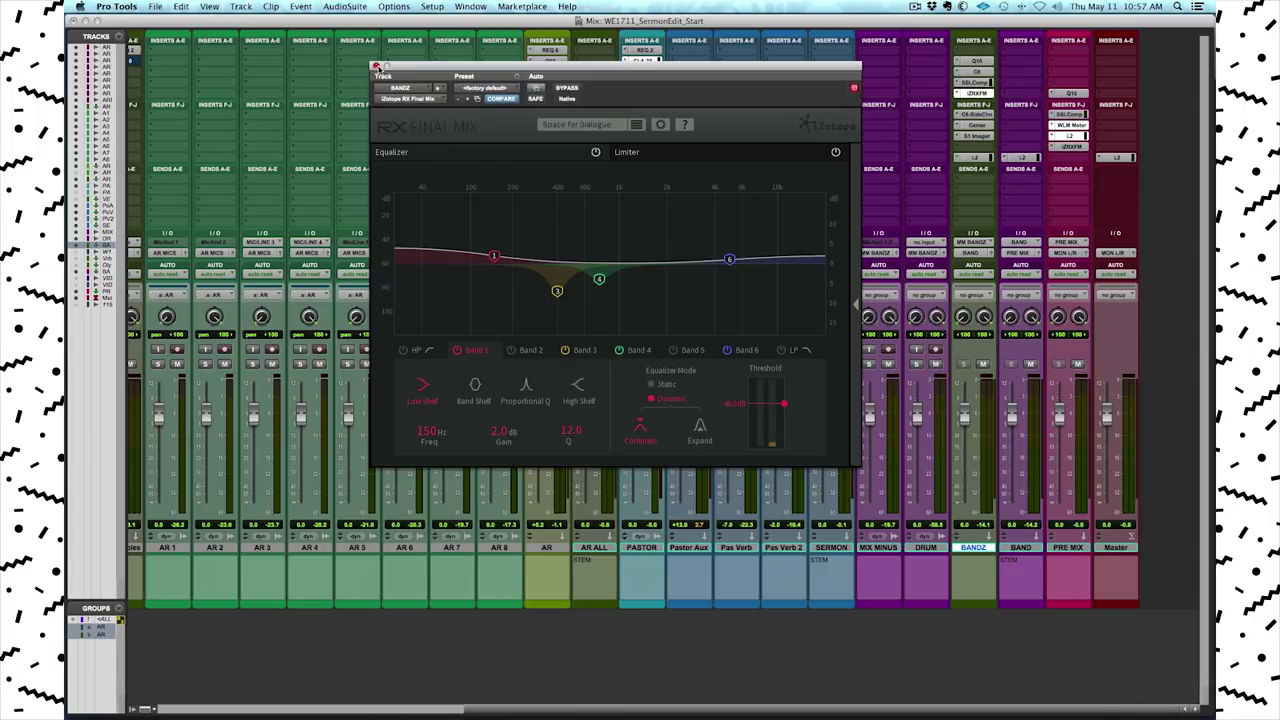
left_click(376, 66)
- Examine the C6-SideChain settings and Bus 7 key input on BANDZ, relating them to the Bus 7 send on Pastor Aux
left_click(976, 115)
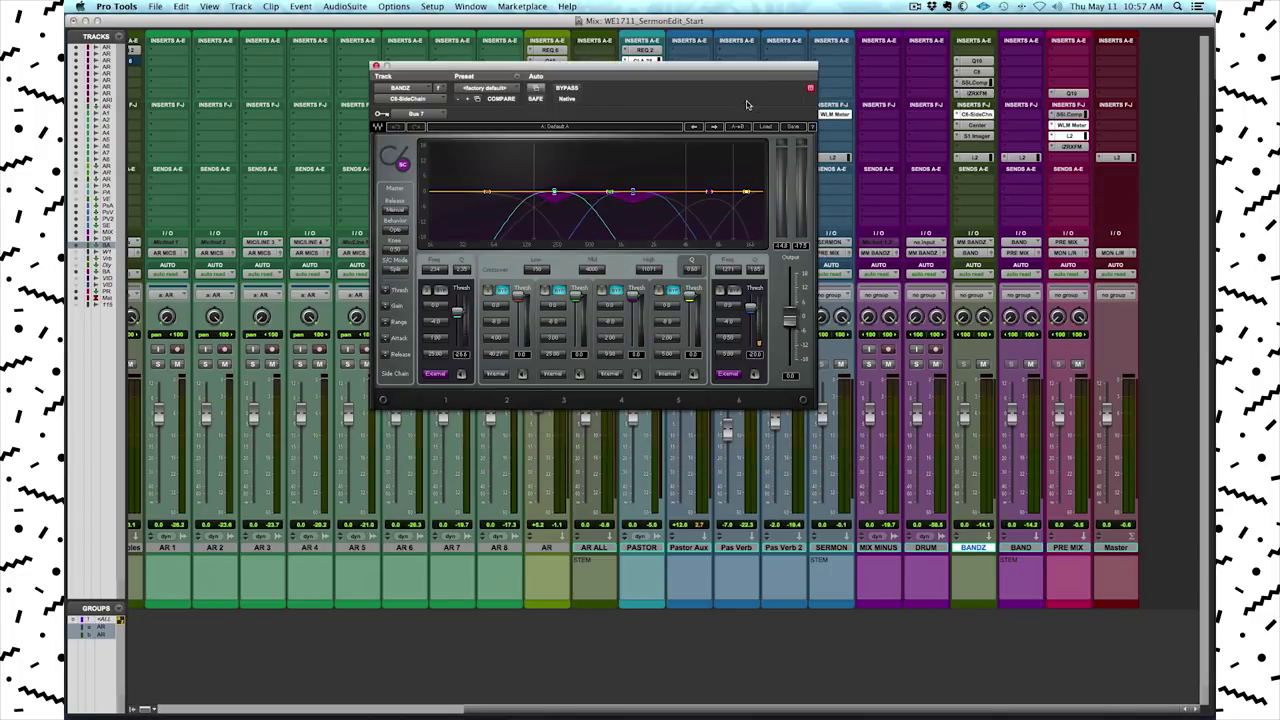
left_click_drag(784, 68, 830, 85)
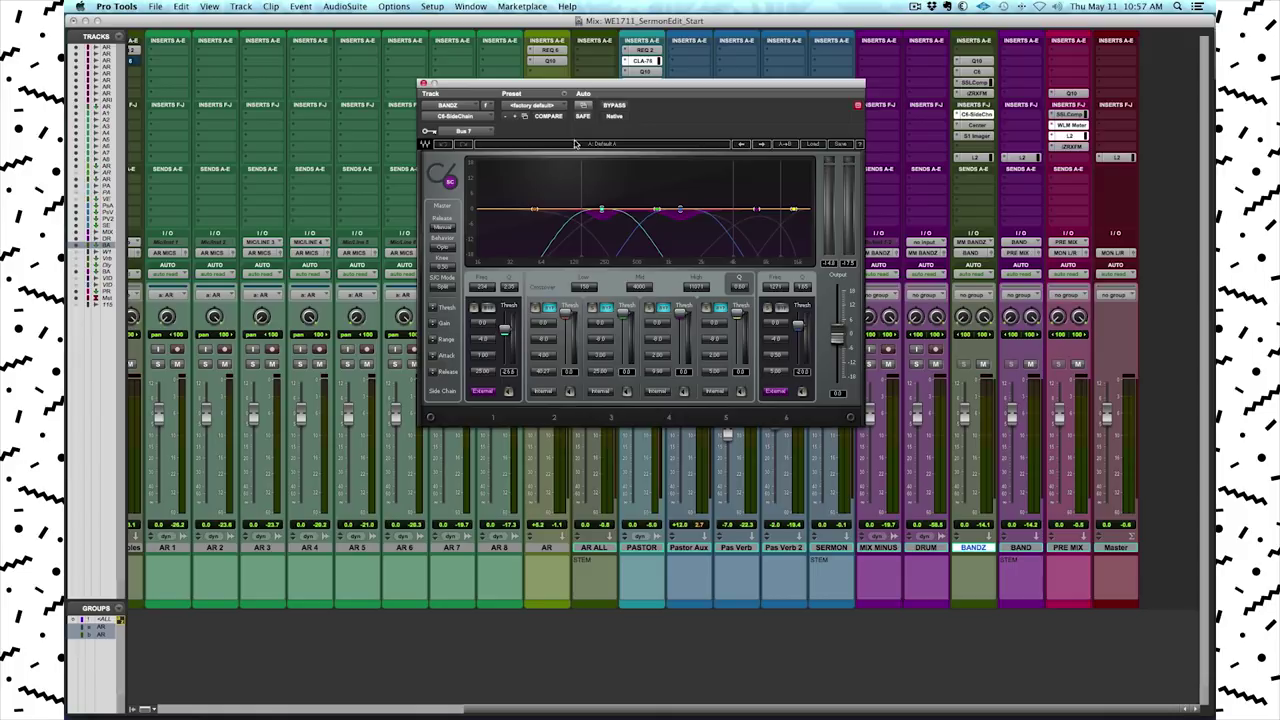
left_click_drag(632, 91, 846, 287)
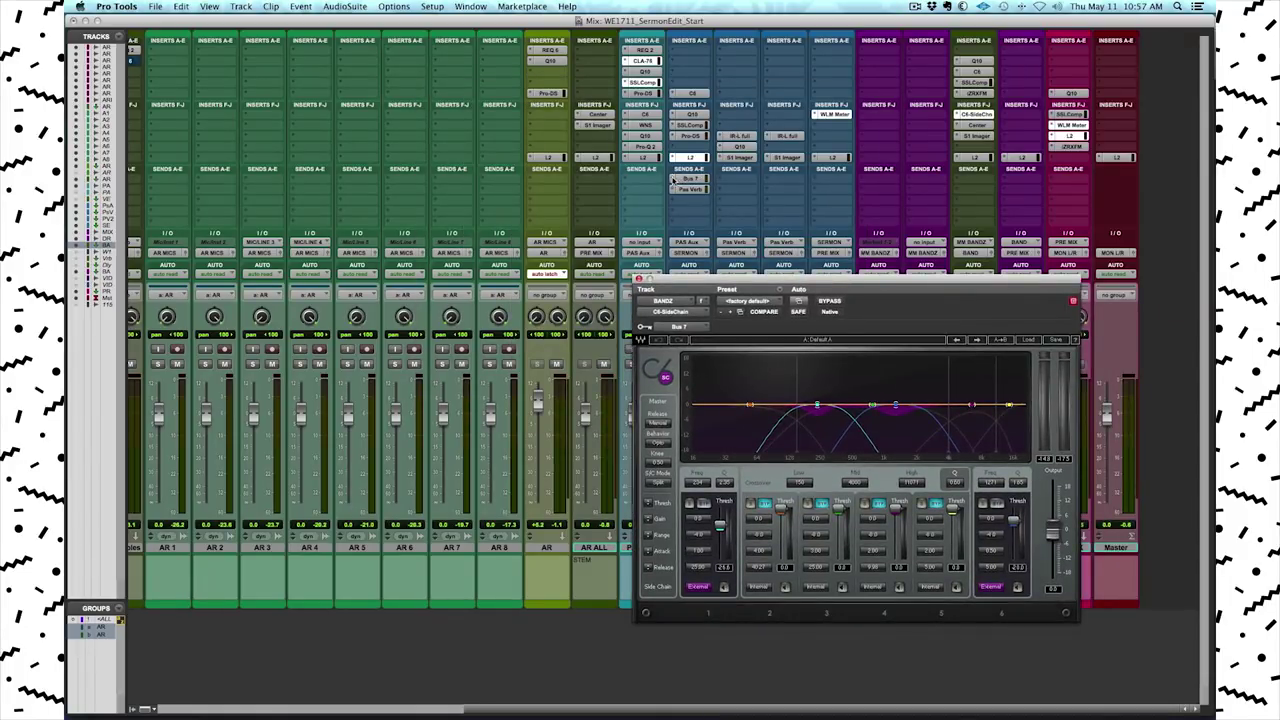
left_click_drag(759, 285, 303, 214)
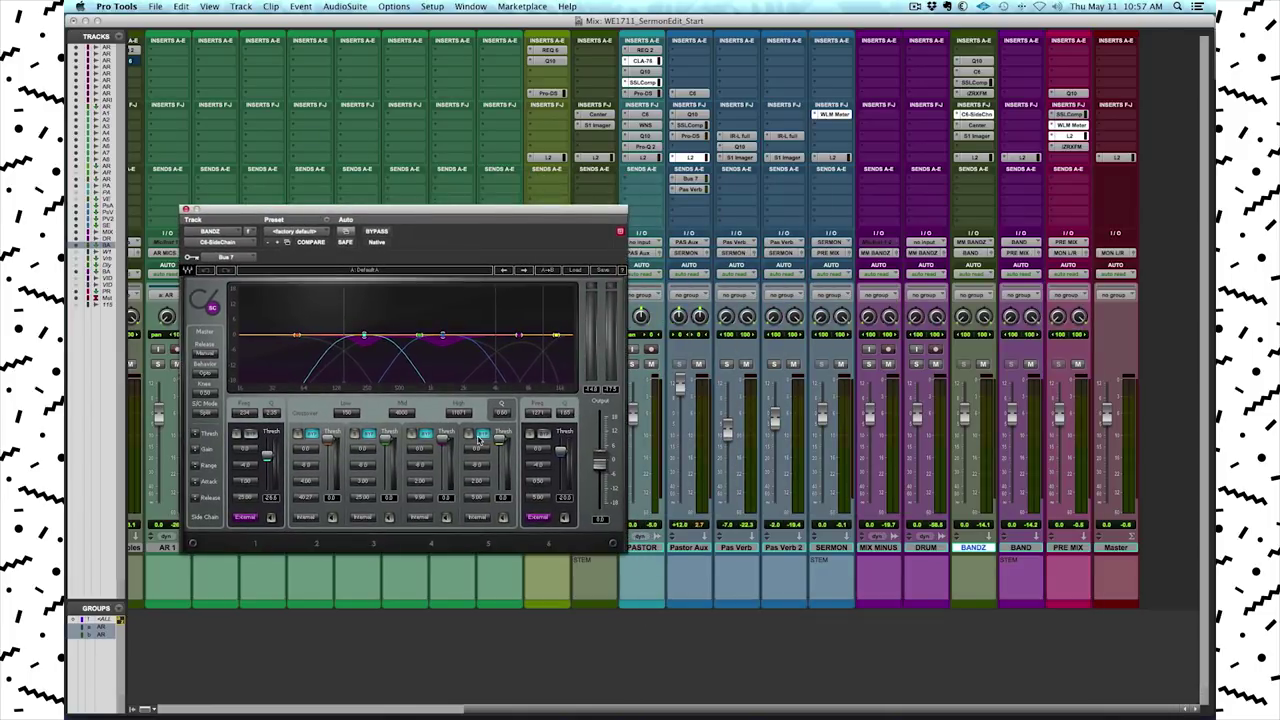
left_click_drag(478, 220, 926, 105)
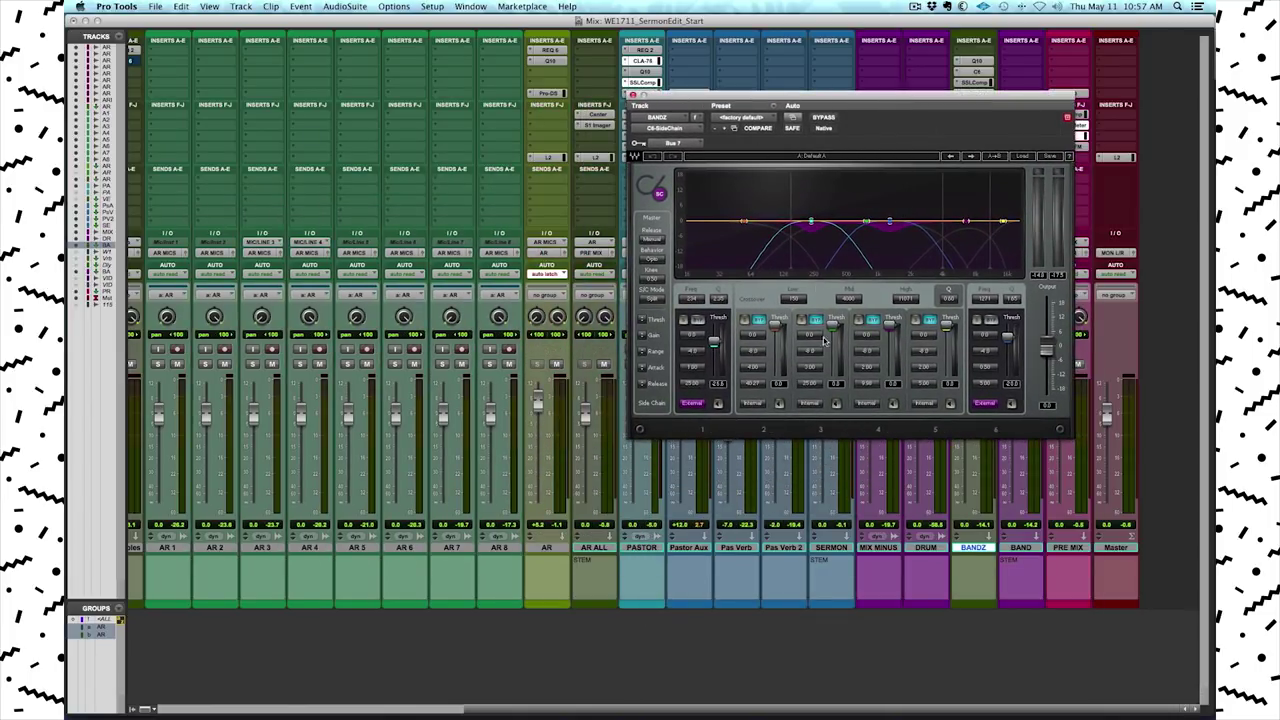
left_click_drag(940, 100, 733, 171)
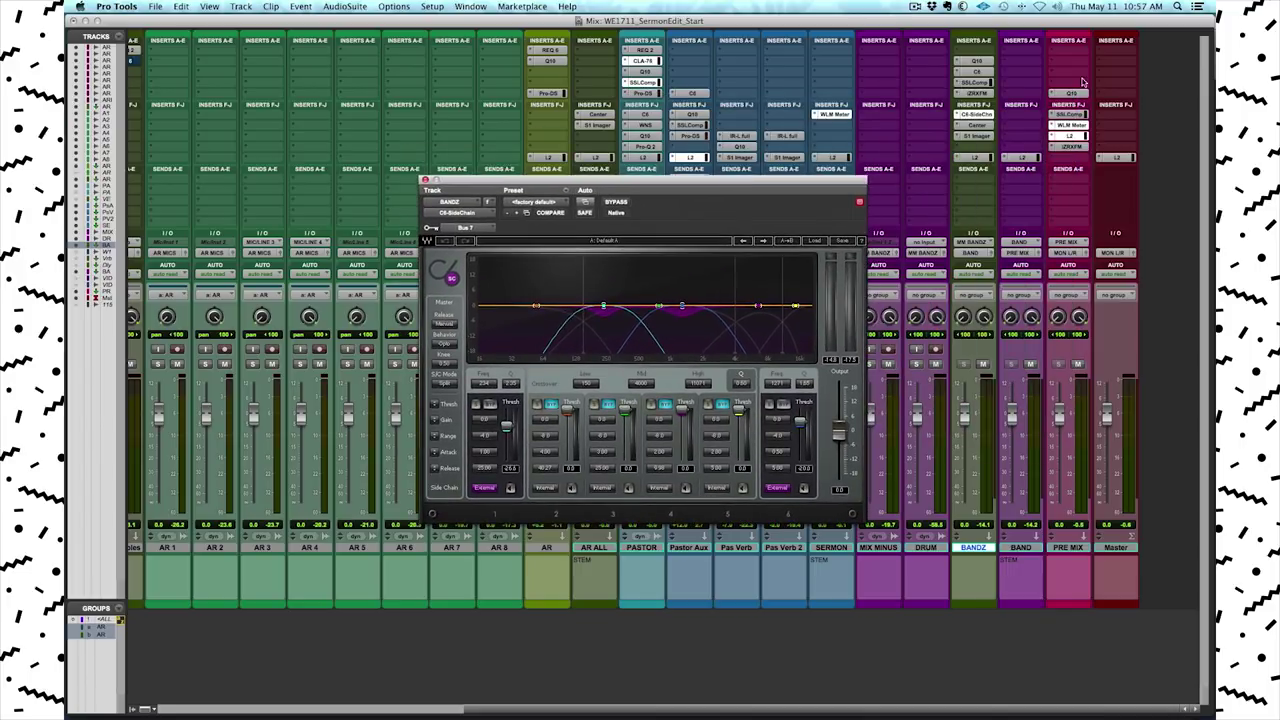
- Compare the C6 and C6-SideChain plug-ins on BANDZ and inspect the Bus 7 send on Pastor Aux
left_click(984, 73)
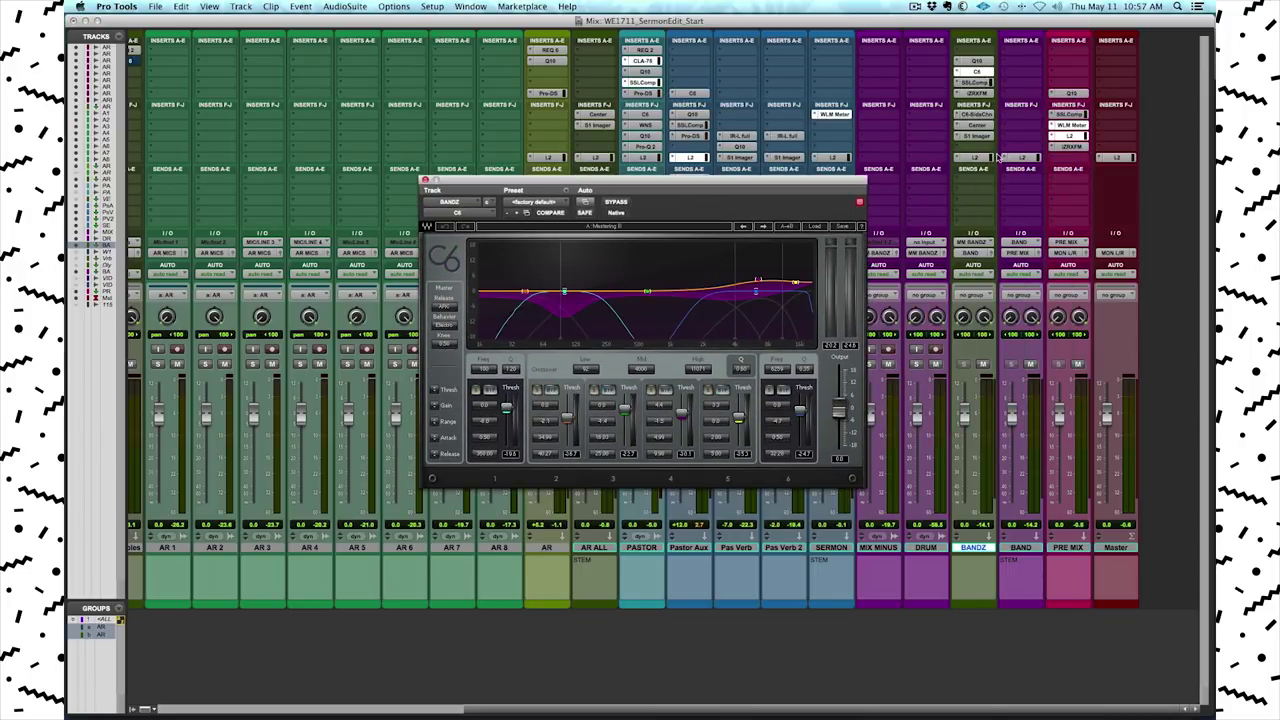
left_click(984, 116)
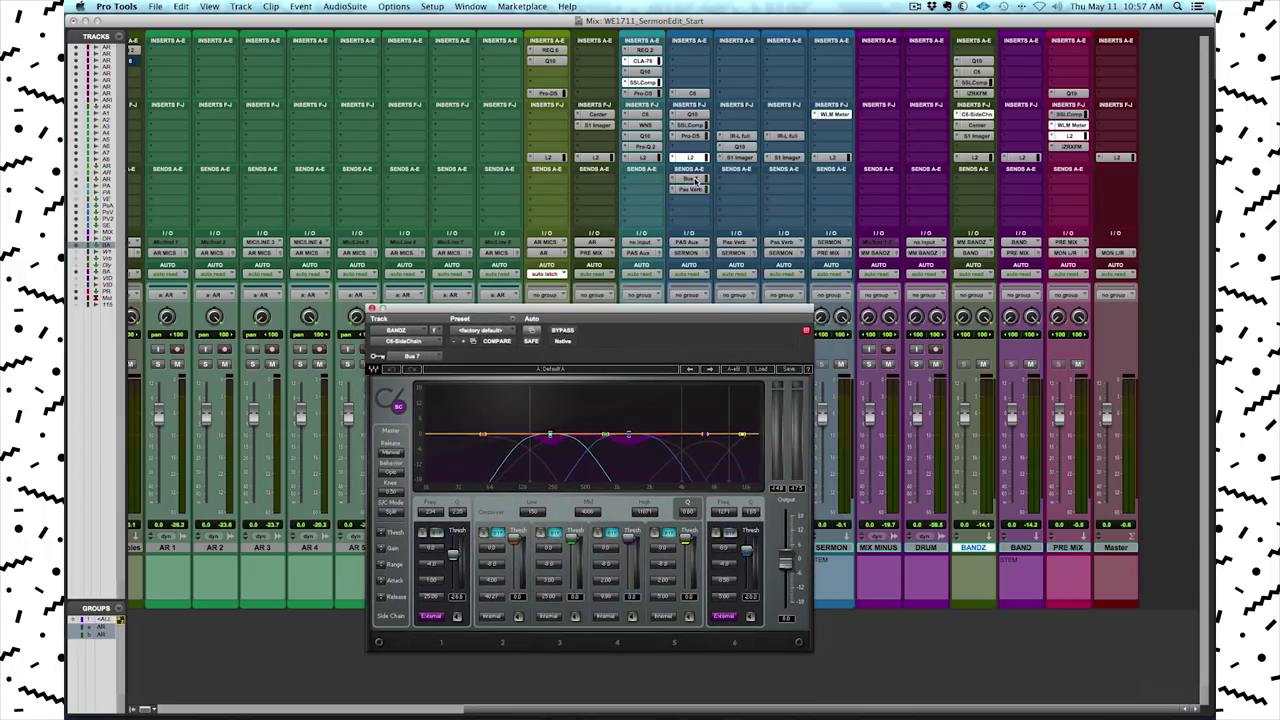
left_click(695, 180)
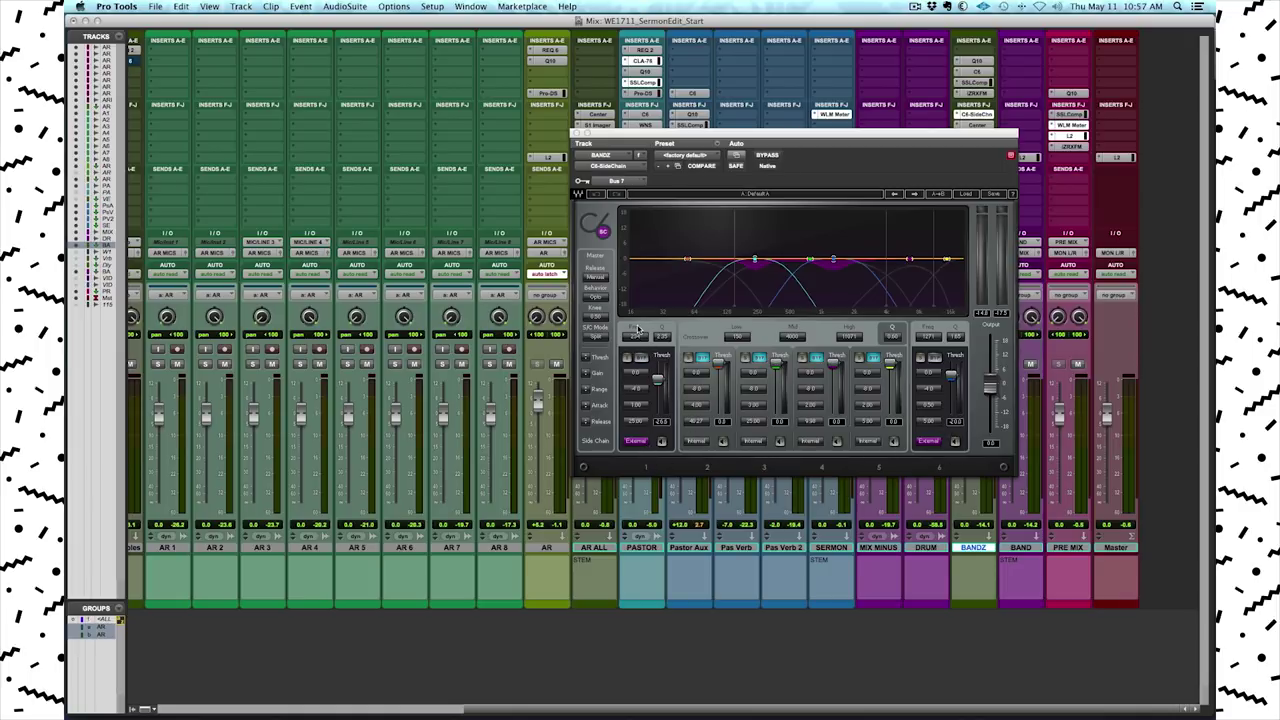
left_click_drag(955, 135, 771, 138)
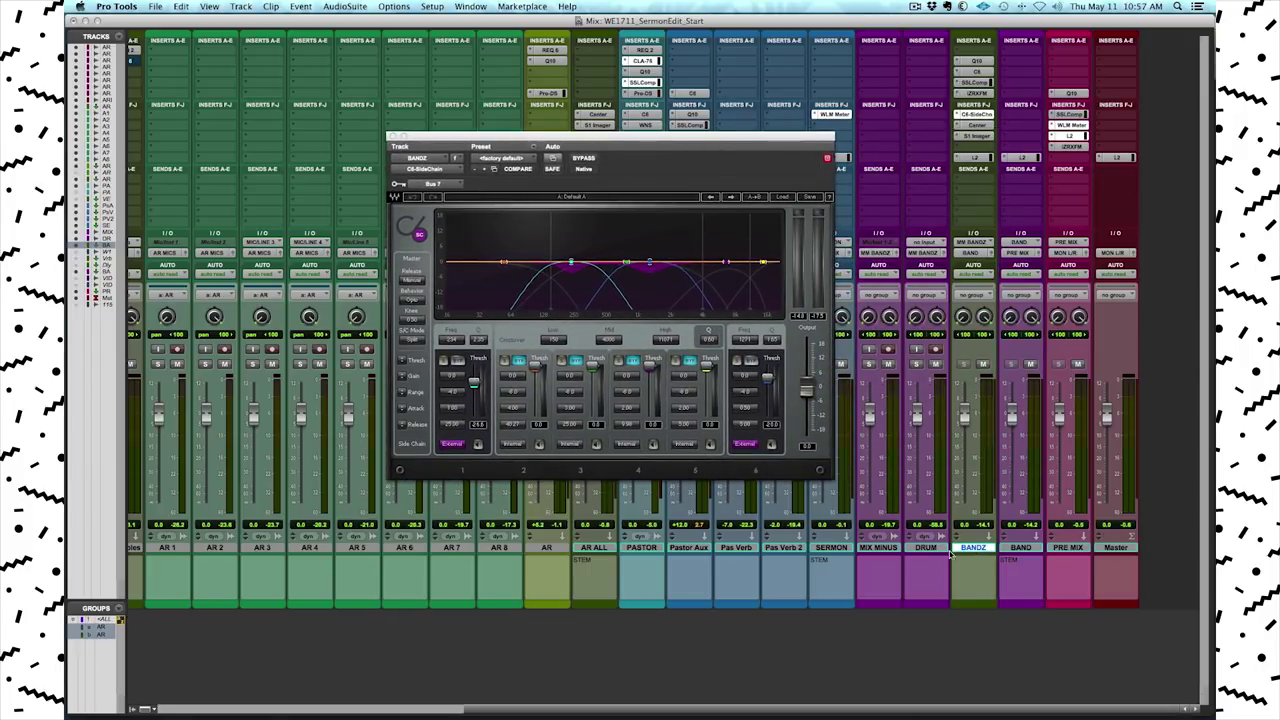
- Recheck RX Final Mix on BANDZ, then briefly play the session to observe the C6-SideChain's gain reduction
left_click(981, 94)
left_click_drag(667, 146, 610, 127)
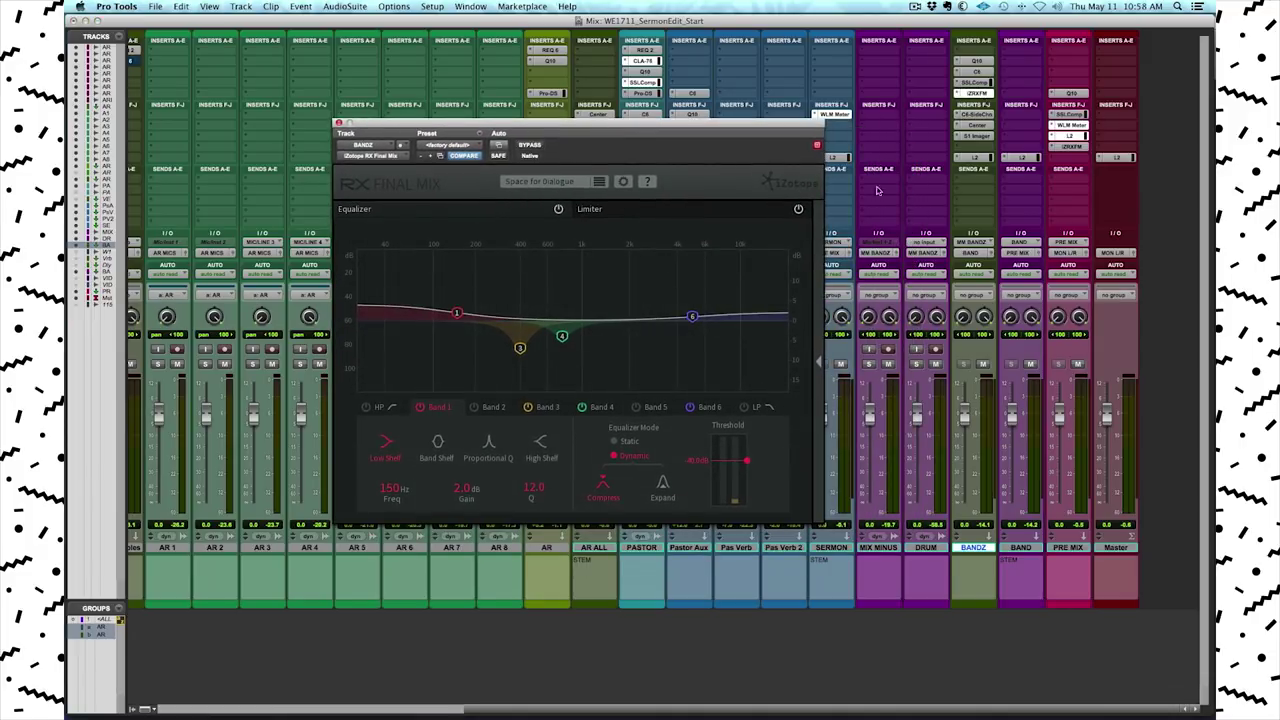
left_click(970, 115)
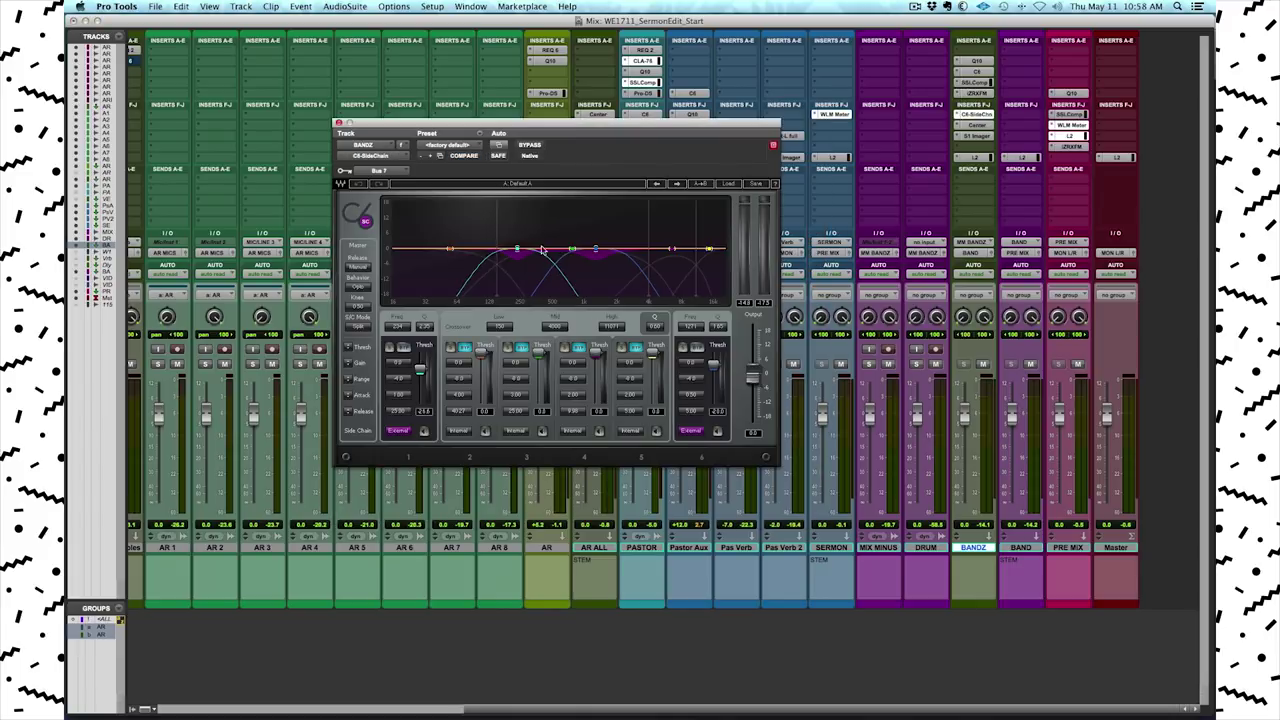
key("space")
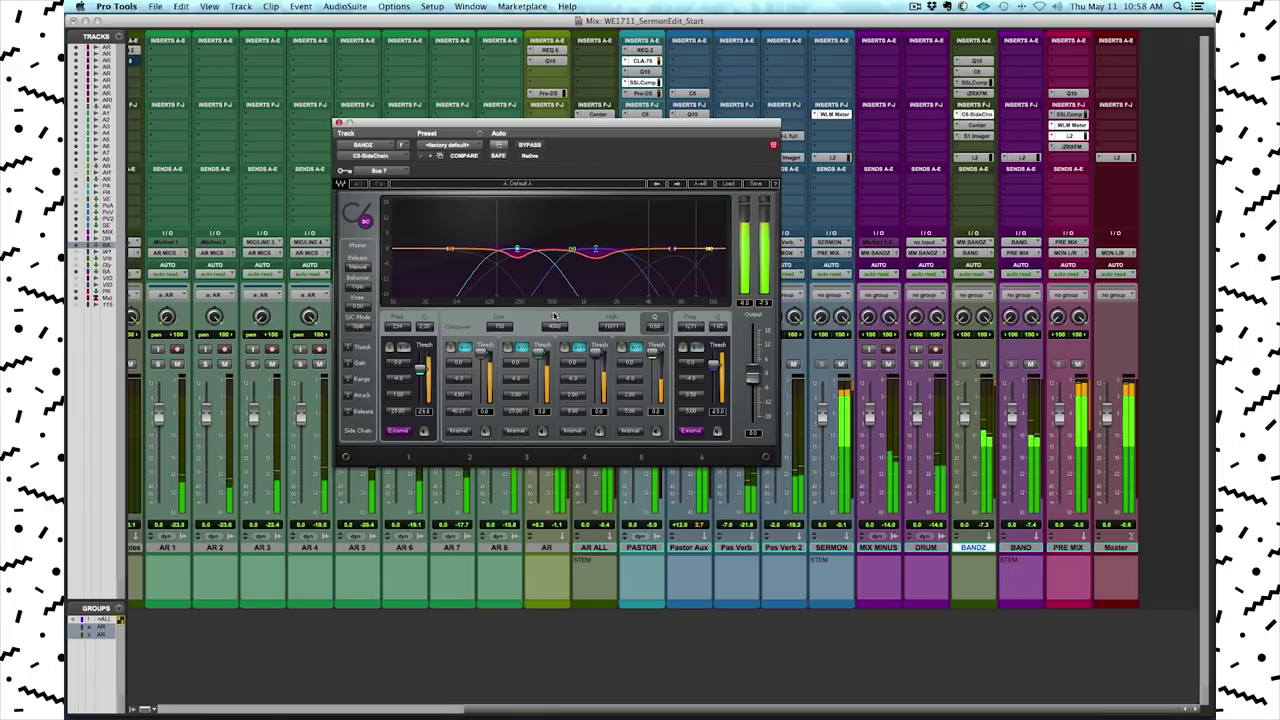
key("space")
- In the Edit window, play an earlier, quiet passage of the PASTOR track to observe how the C6-SideChain responds
key("super+equal")
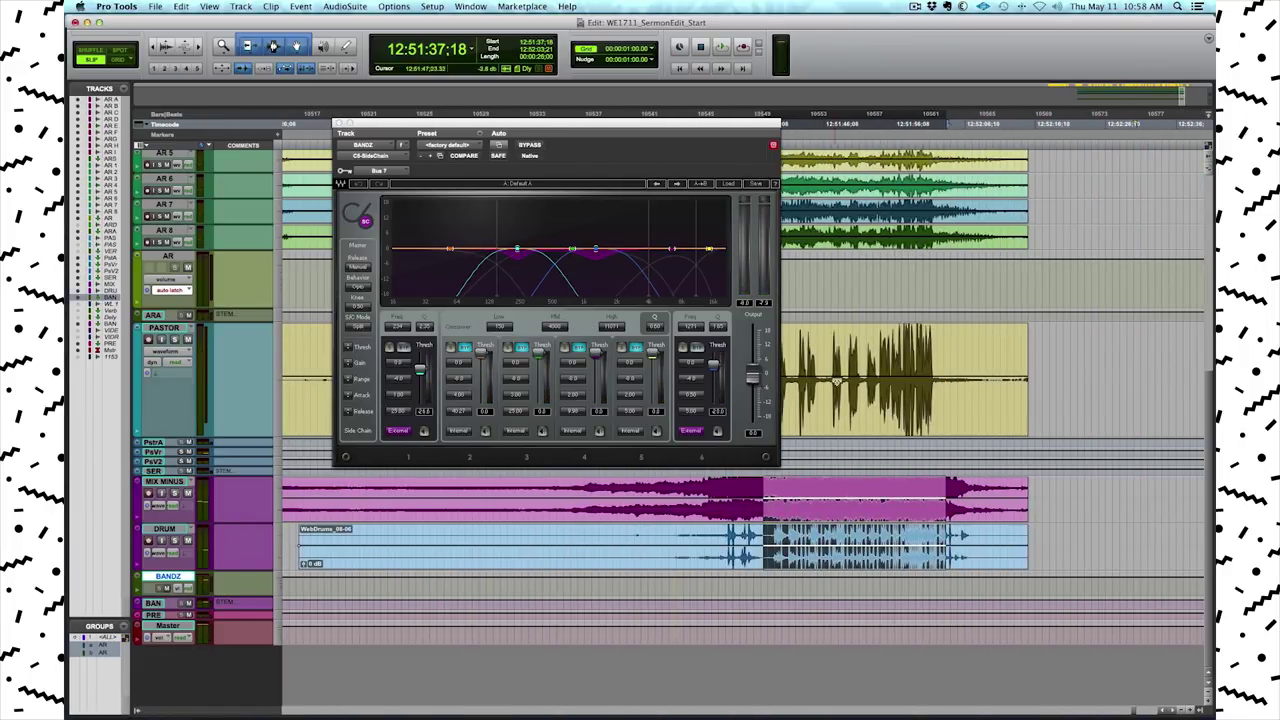
scroll(836, 381, "left", 10)
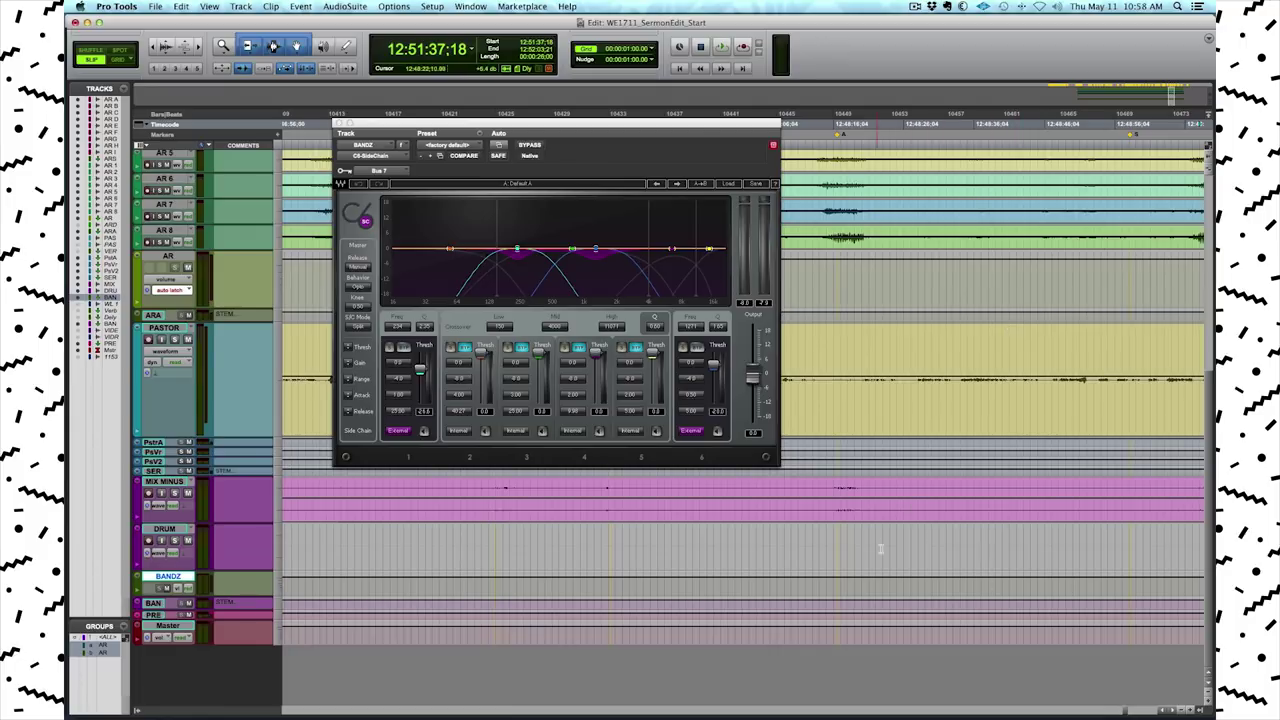
left_click(966, 340)
key("space")
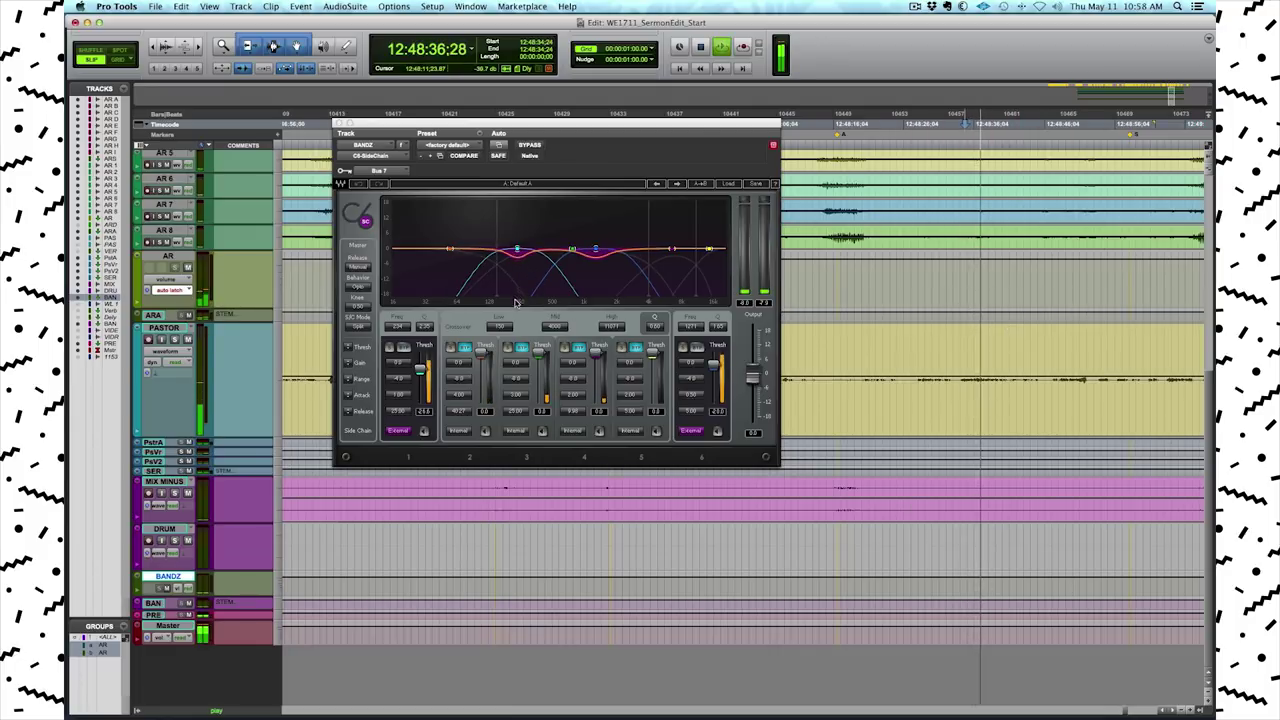
key("space")
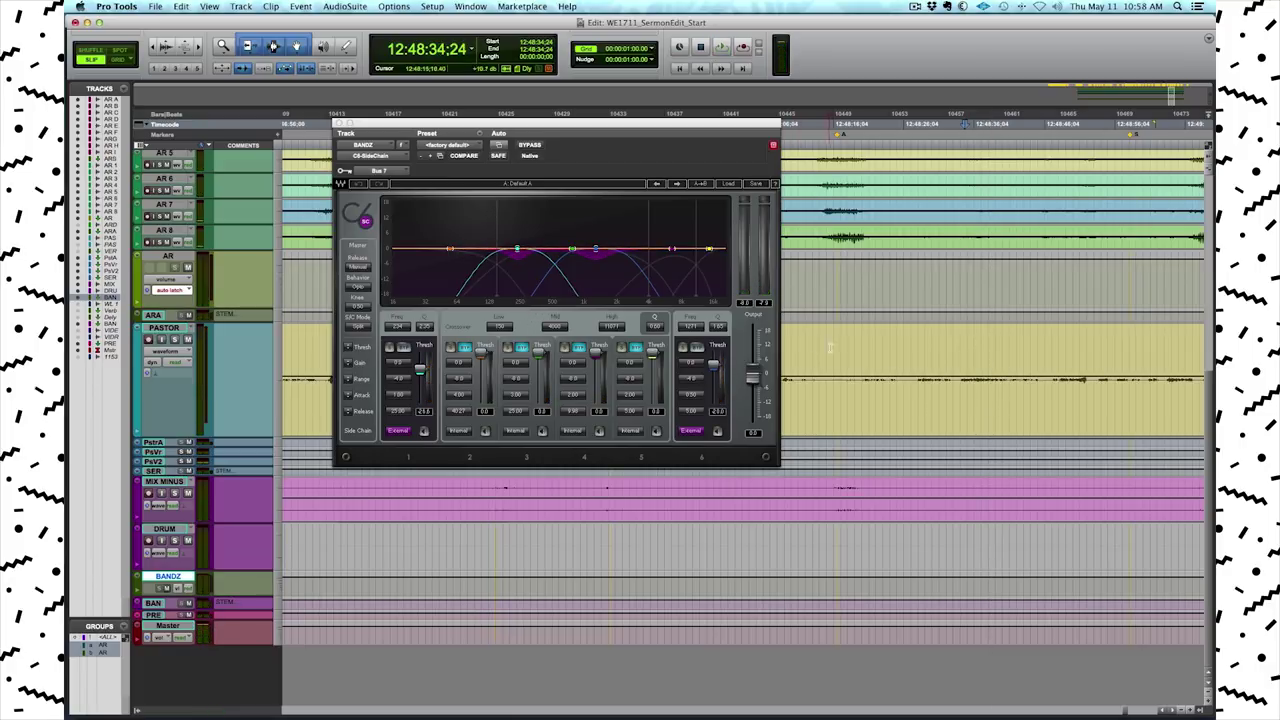
- Set band 1's attack to 0.50 and shorten its release in the C6-SideChain on BANDZ, then close the plug-in
scroll(890, 345, "right", 5)
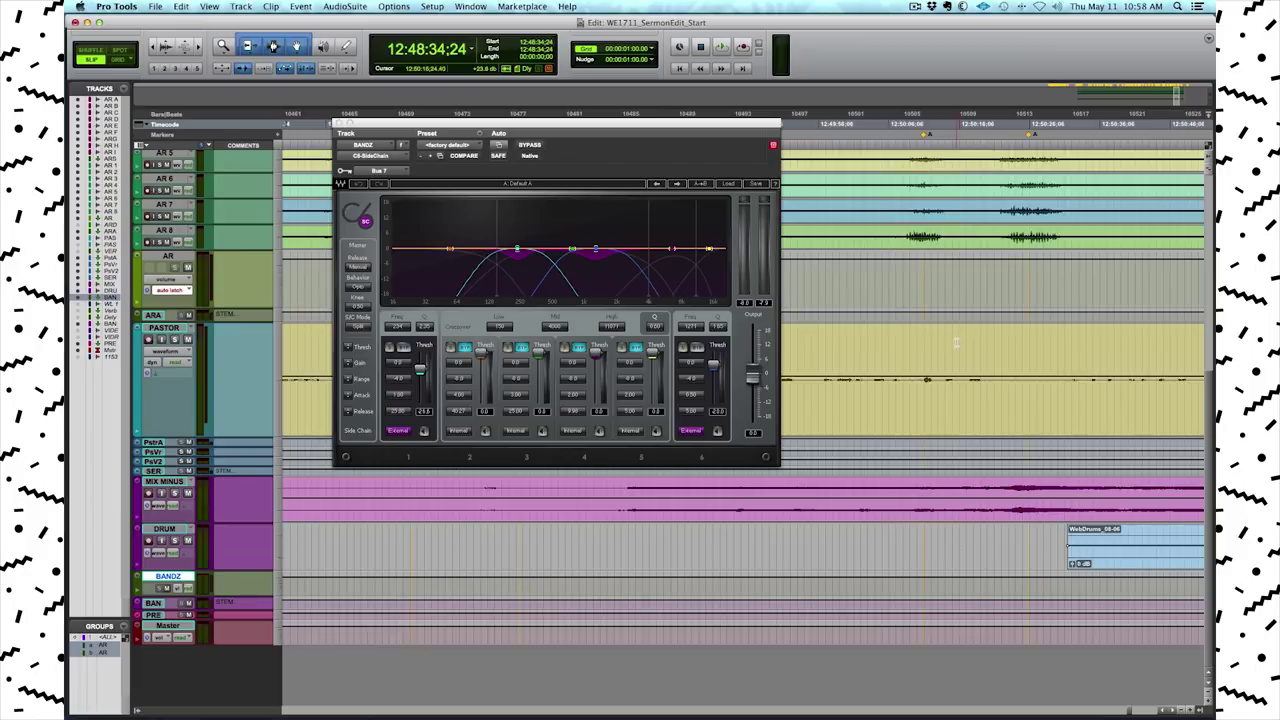
scroll(956, 343, "right", 8)
scroll(962, 300, "left", 3)
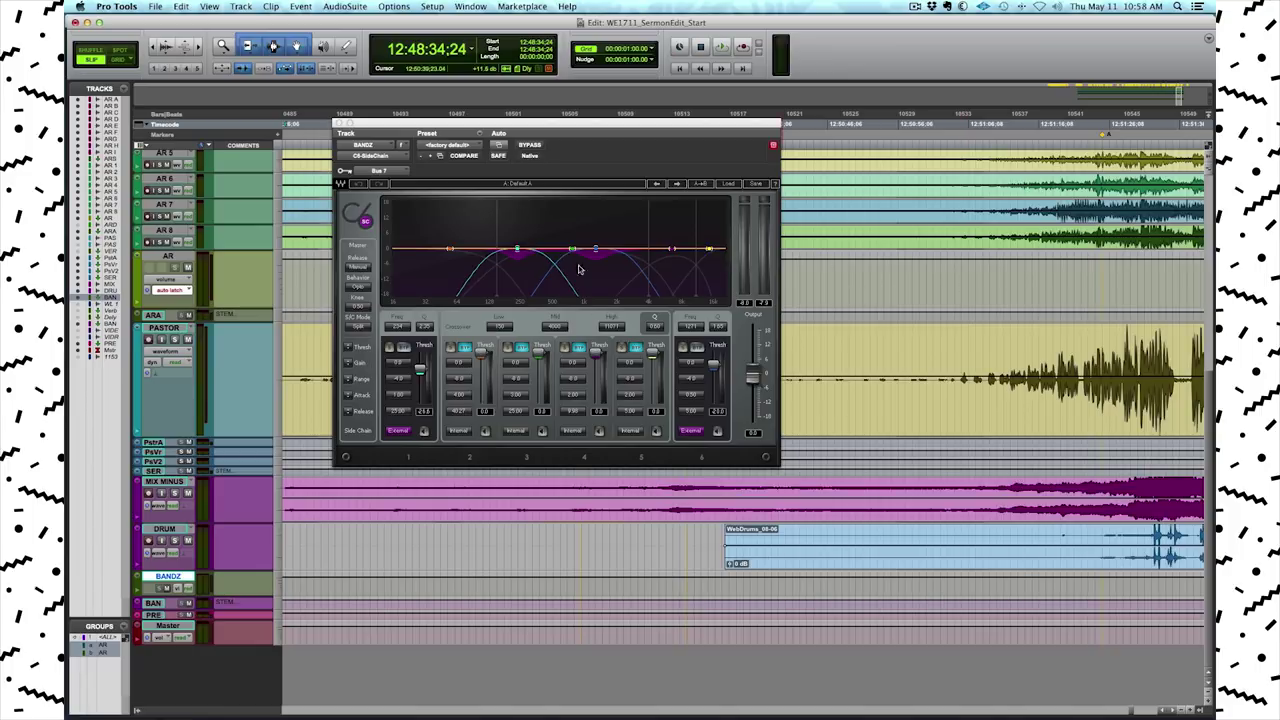
scroll(937, 344, "right", 3)
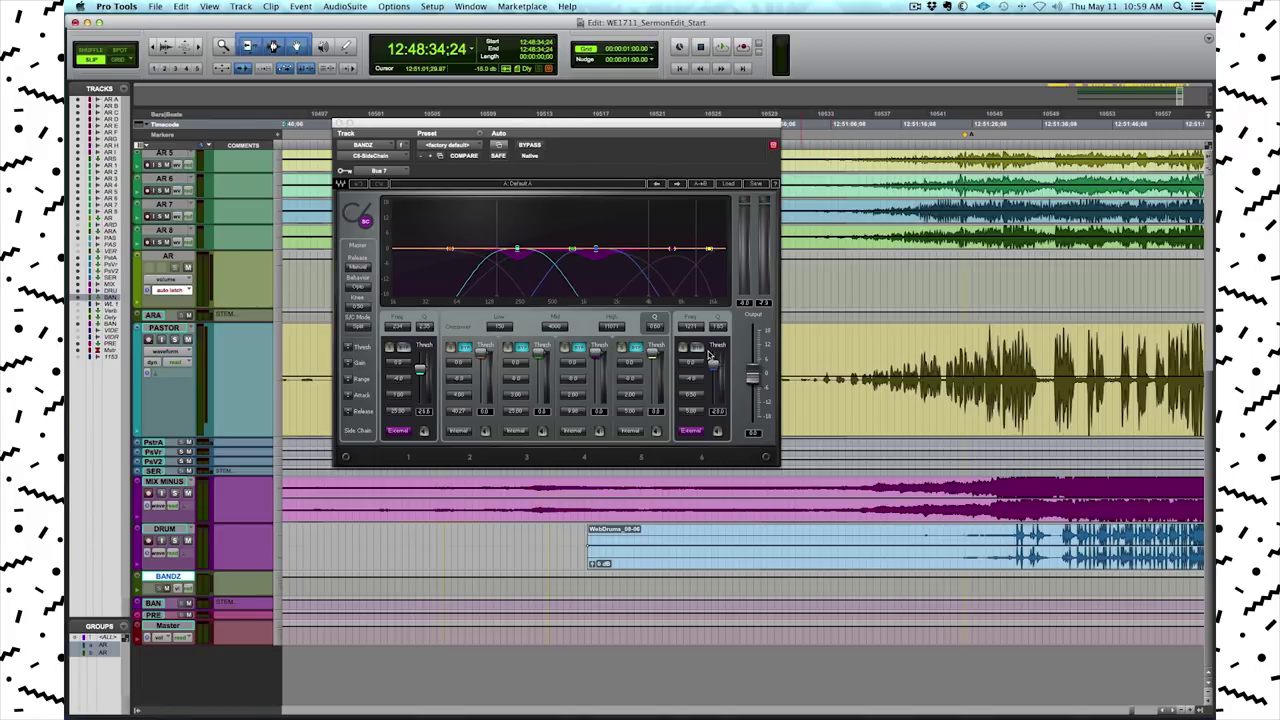
left_click(399, 398)
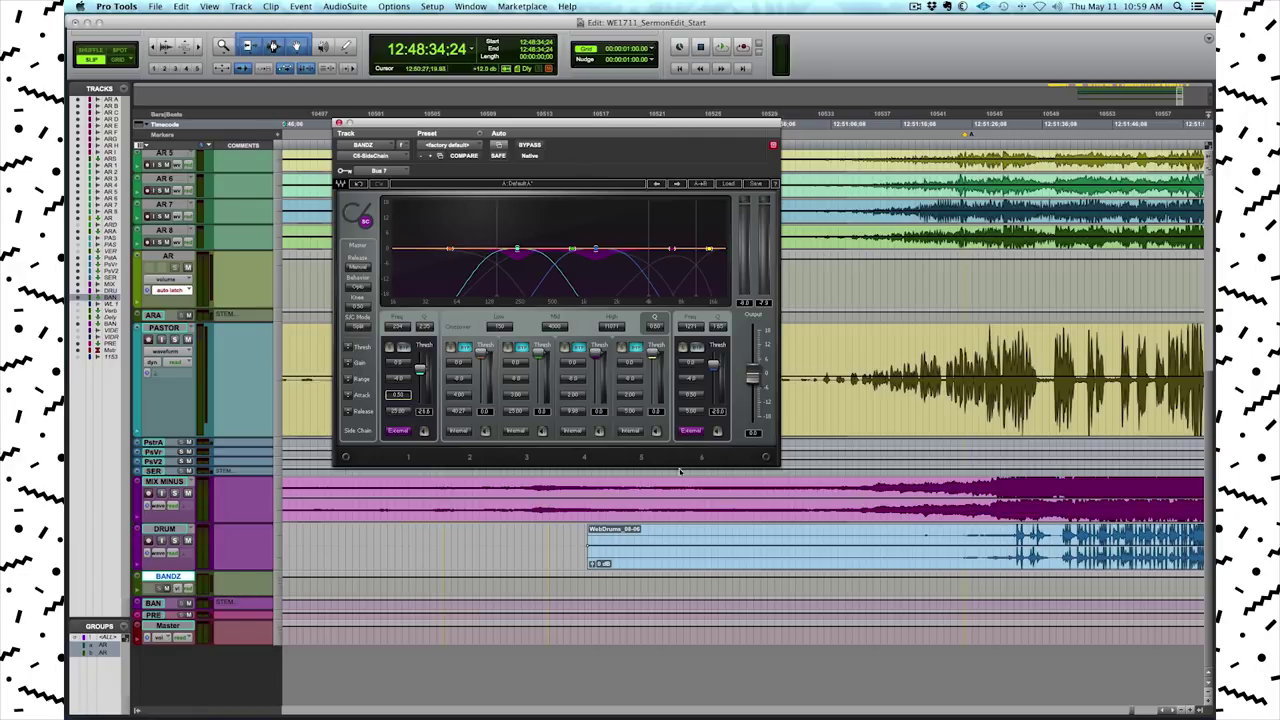
left_click_drag(403, 412, 403, 440)
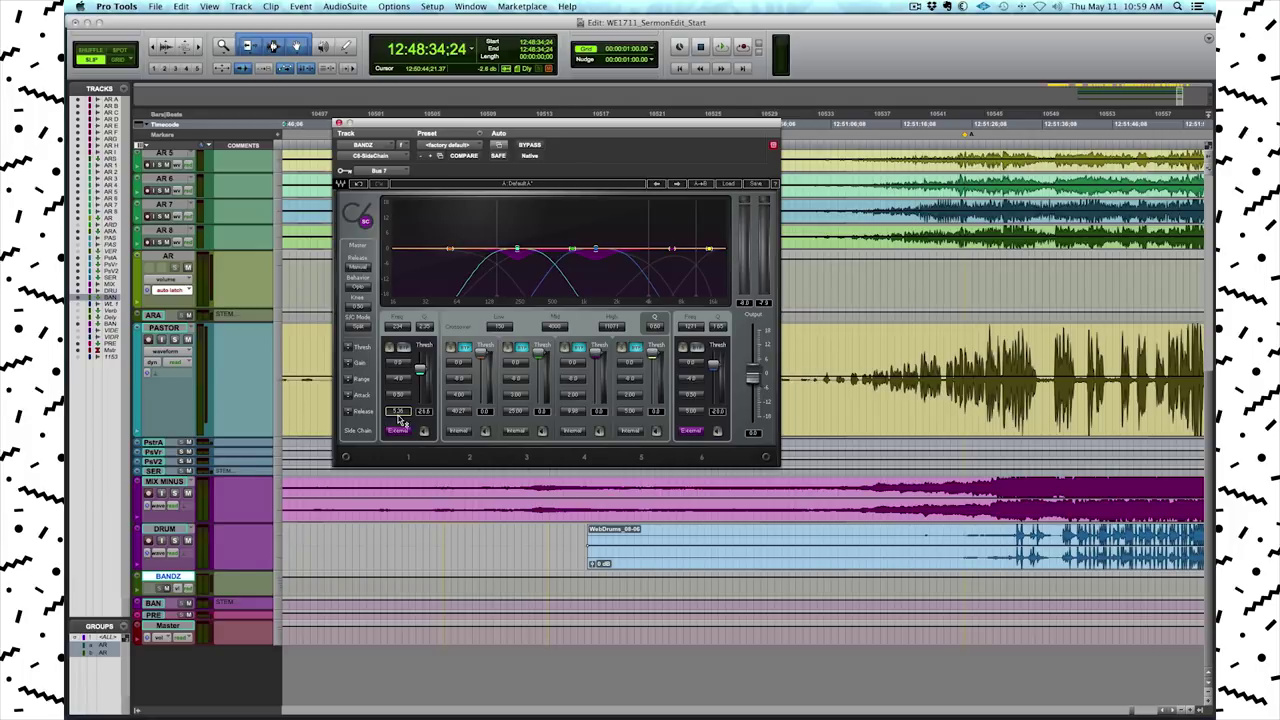
left_click(338, 122)
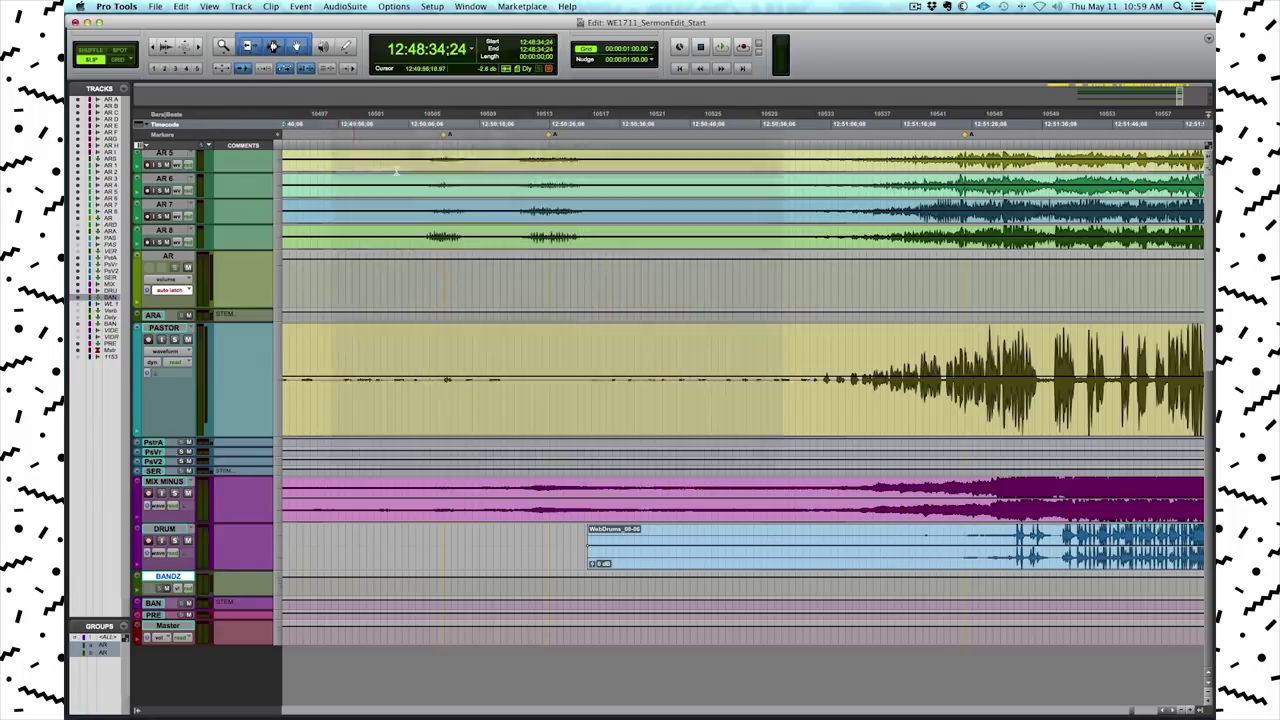
- Return to the Mix window and review the Center plug-in's center level, Low, High and Punch controls on BANDZ, then close it
key("super+equal")
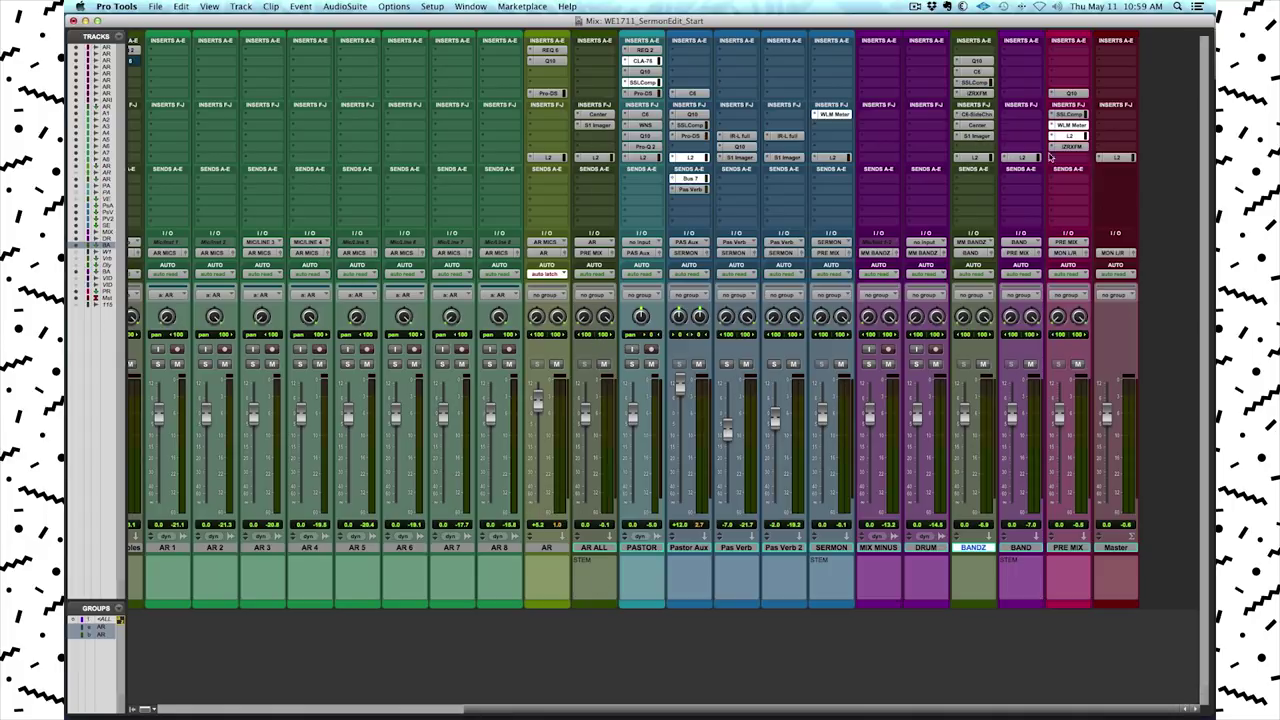
left_click(980, 125)
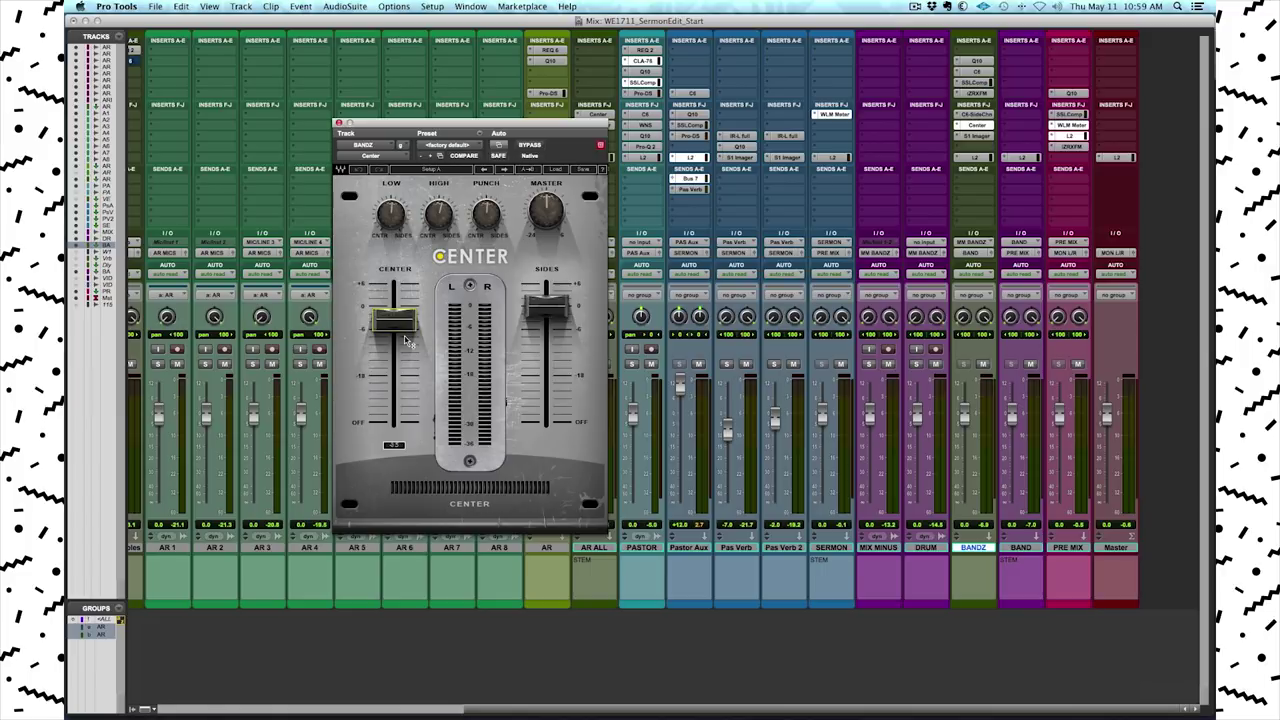
left_click_drag(388, 216, 406, 203)
left_click(440, 214)
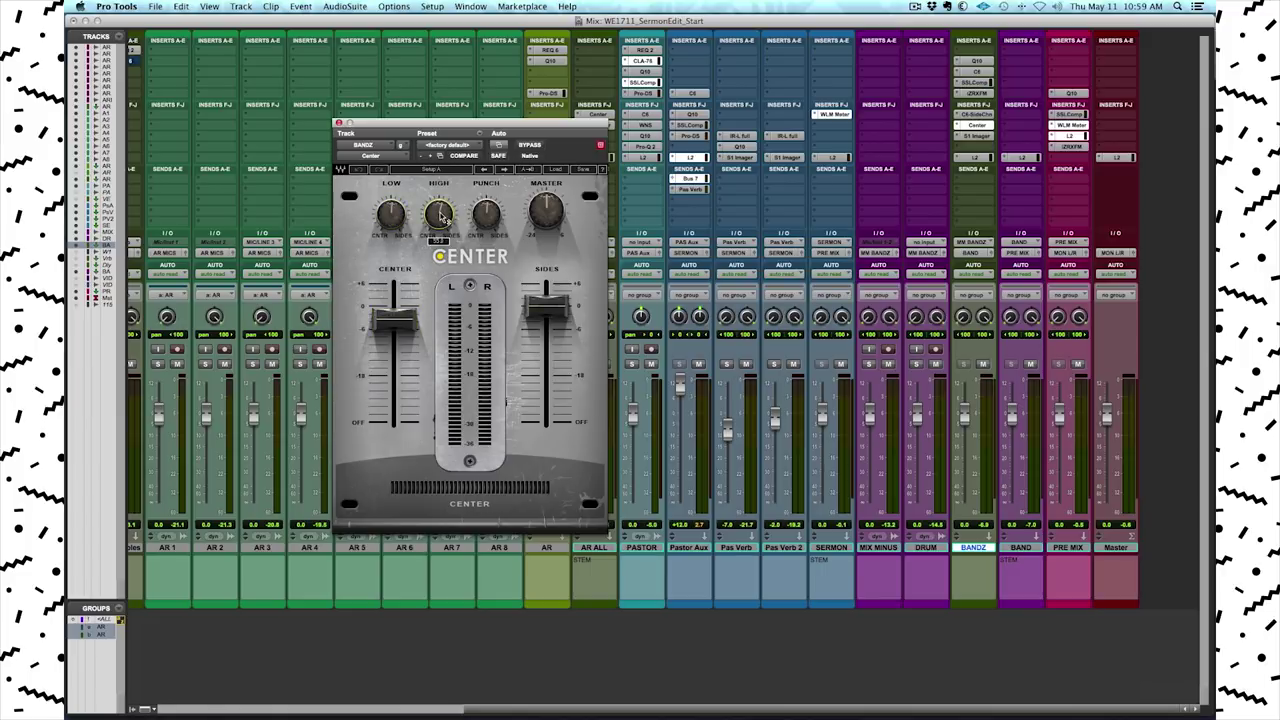
left_click(492, 220)
left_click(338, 122)
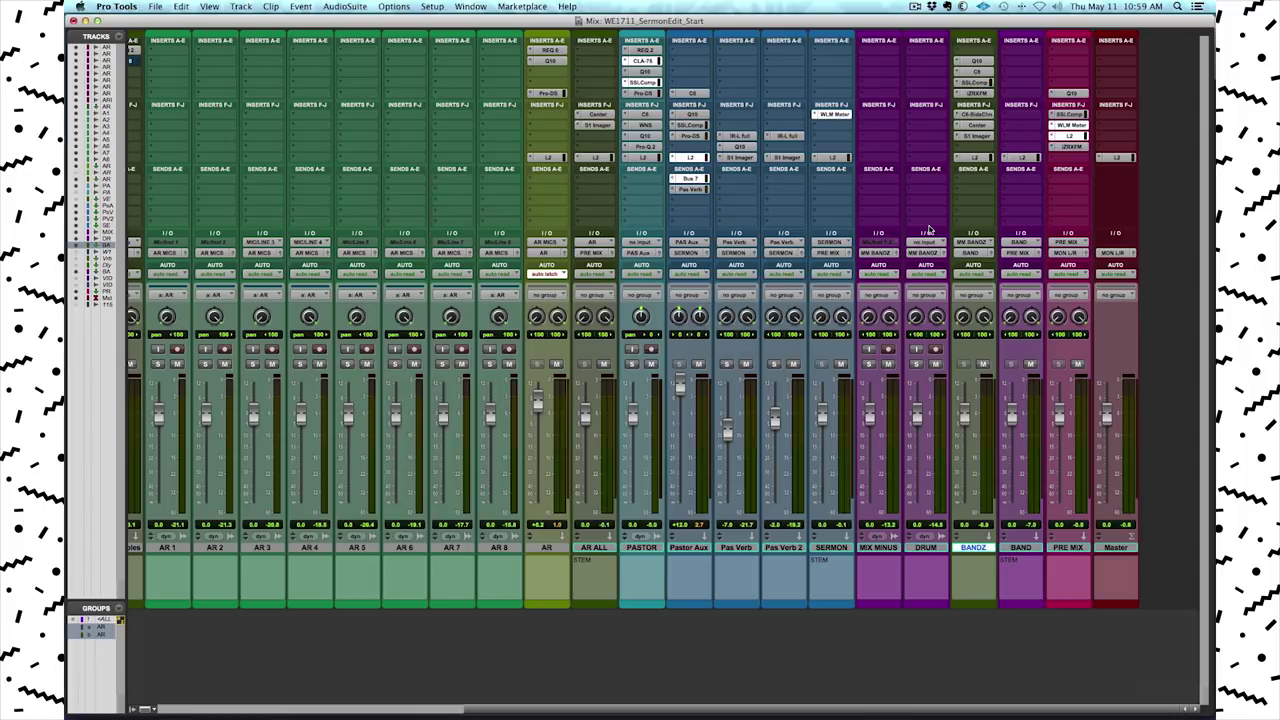
- Review the S1 Stereo Imager and L2 Ultramaximizer settings on the BANDZ track, closing each plug-in
left_click(975, 136)
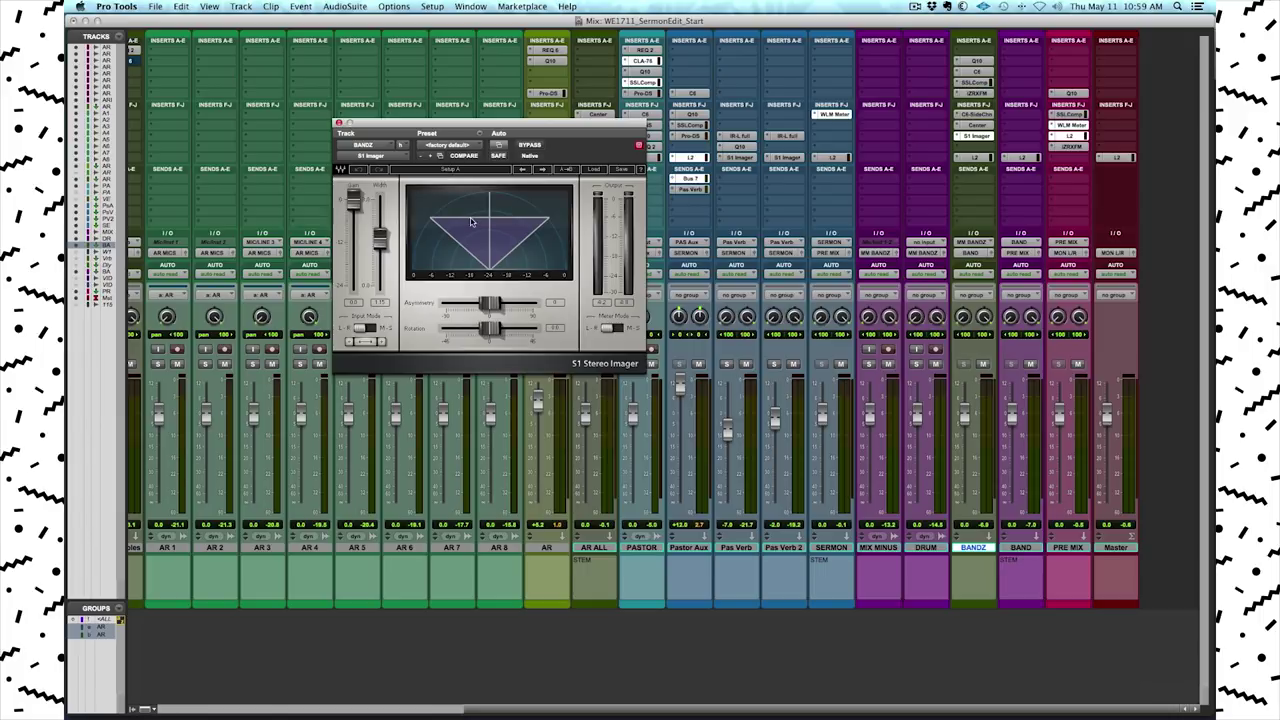
left_click(338, 122)
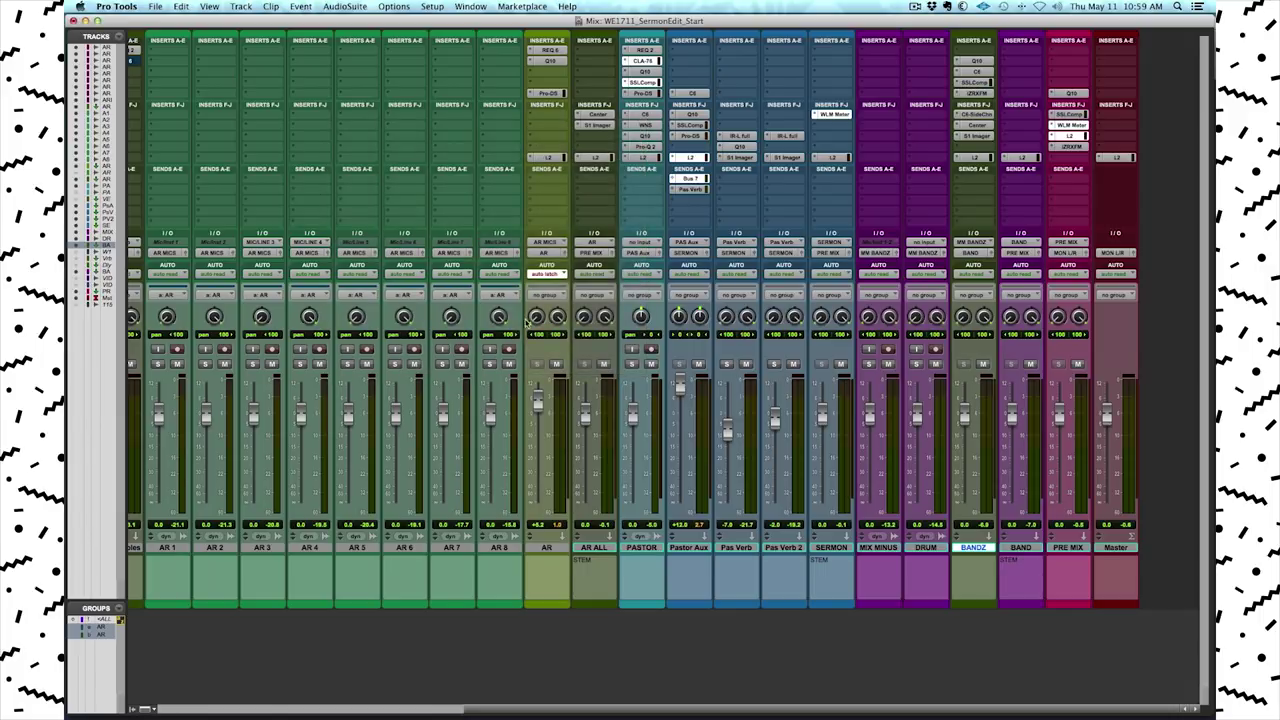
left_click(983, 157)
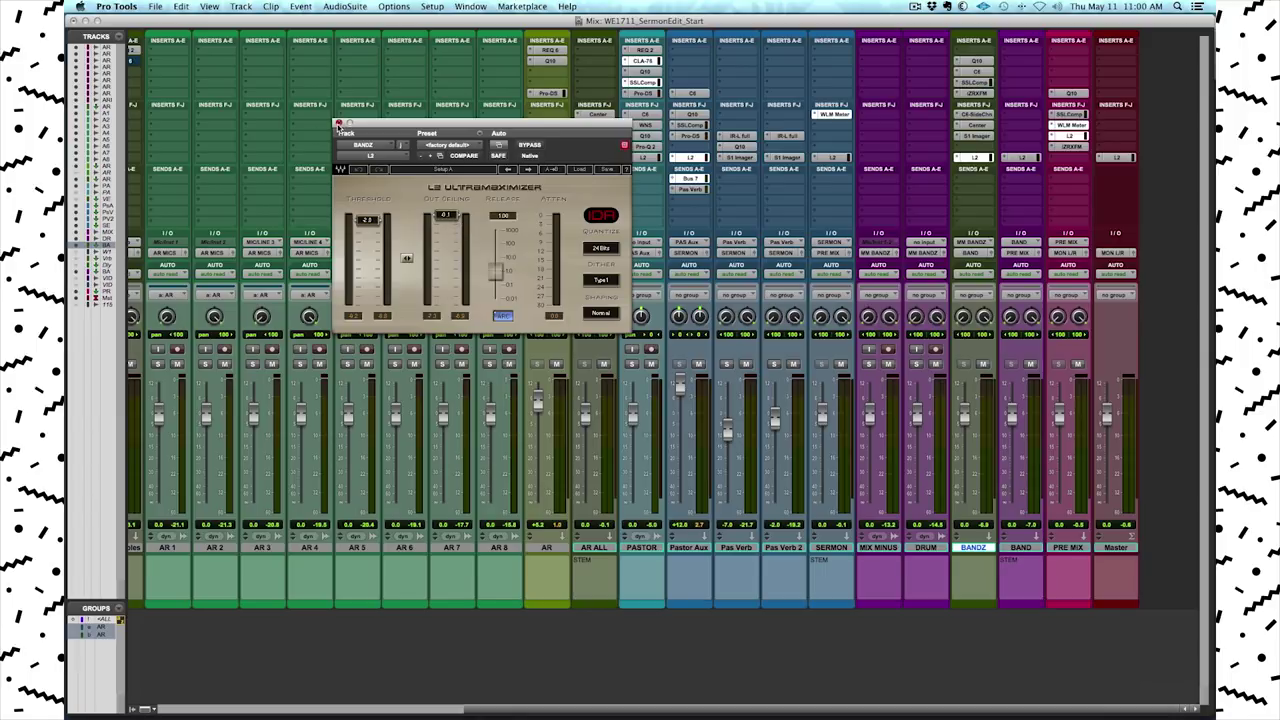
left_click(338, 124)
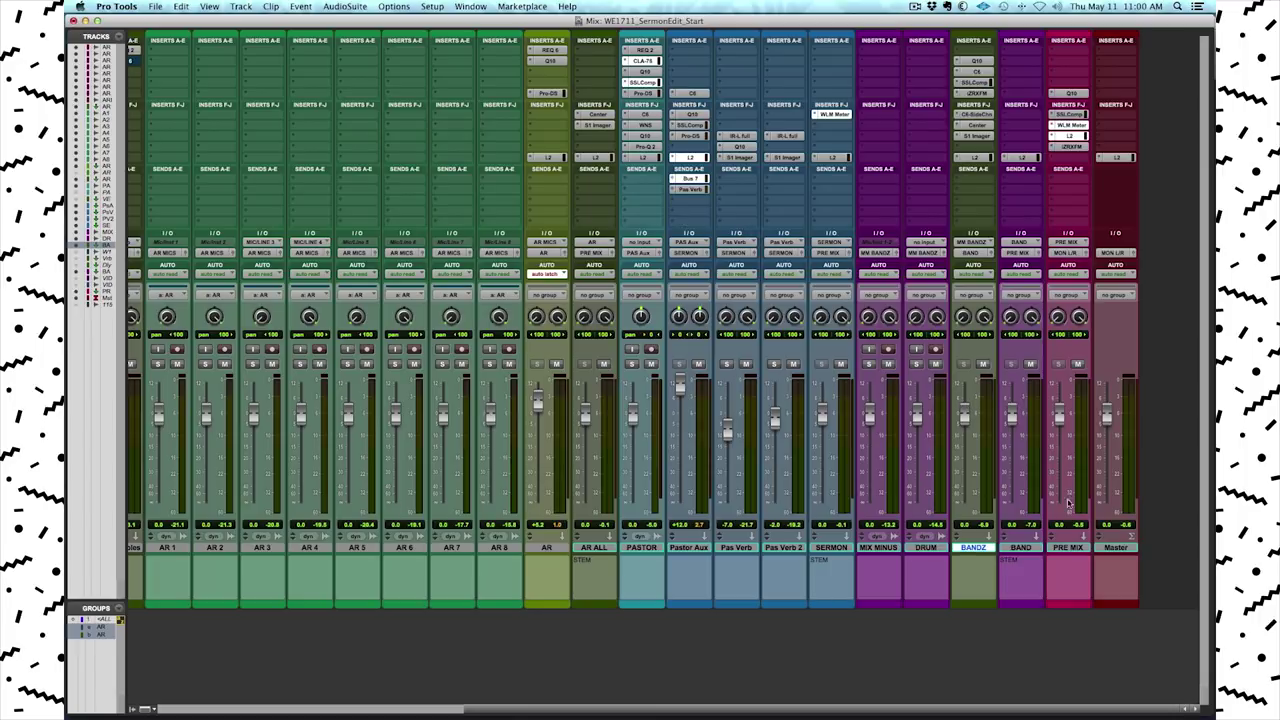
- Select the BAND stem track and review the Q10 equalizer settings on the PRE MIX track
left_click(1027, 551)
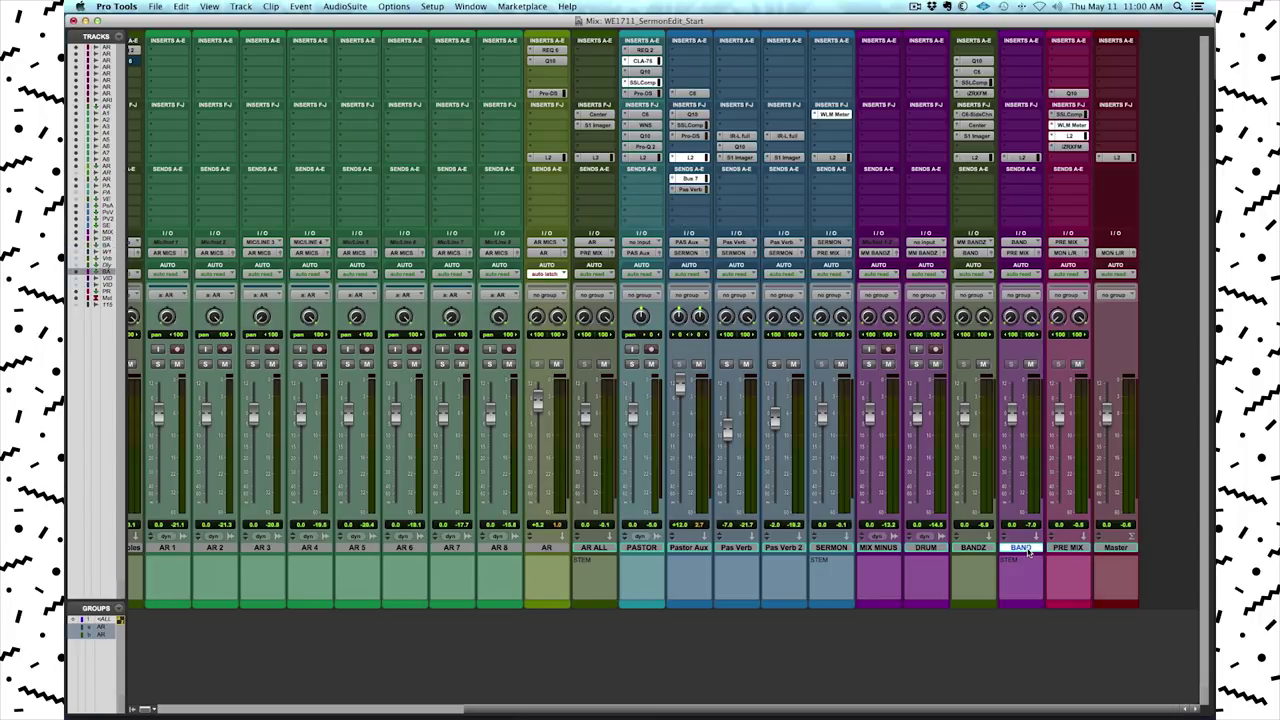
left_click(1070, 94)
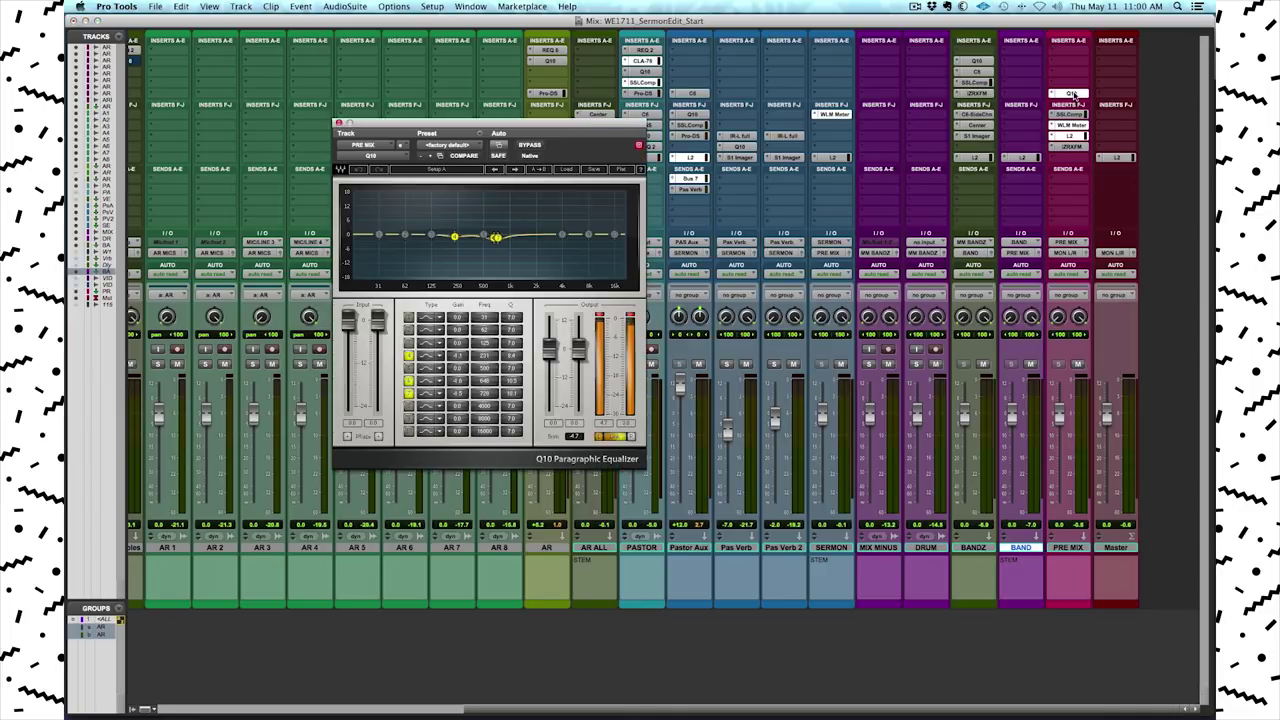
left_click_drag(648, 144, 805, 142)
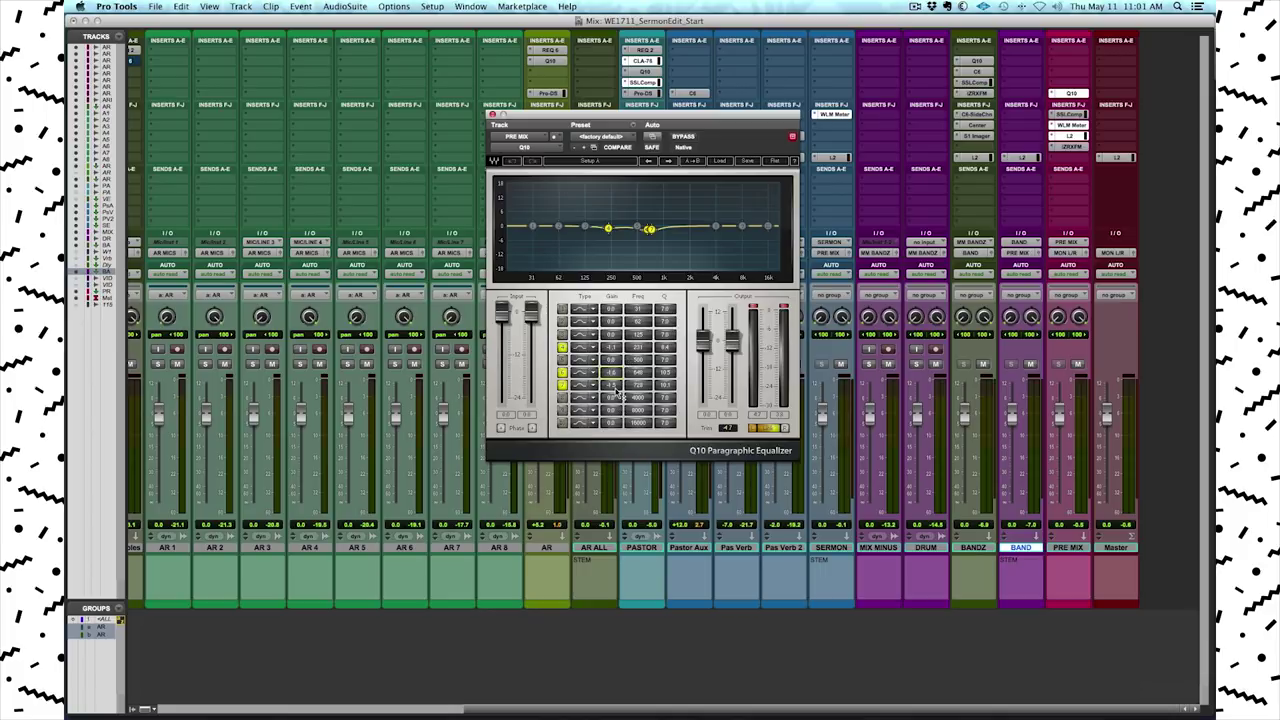
- Select the PRE MIX track and review its SSLComp bus compressor settings, closing the Q10 and SSLComp plug-ins
left_click(491, 114)
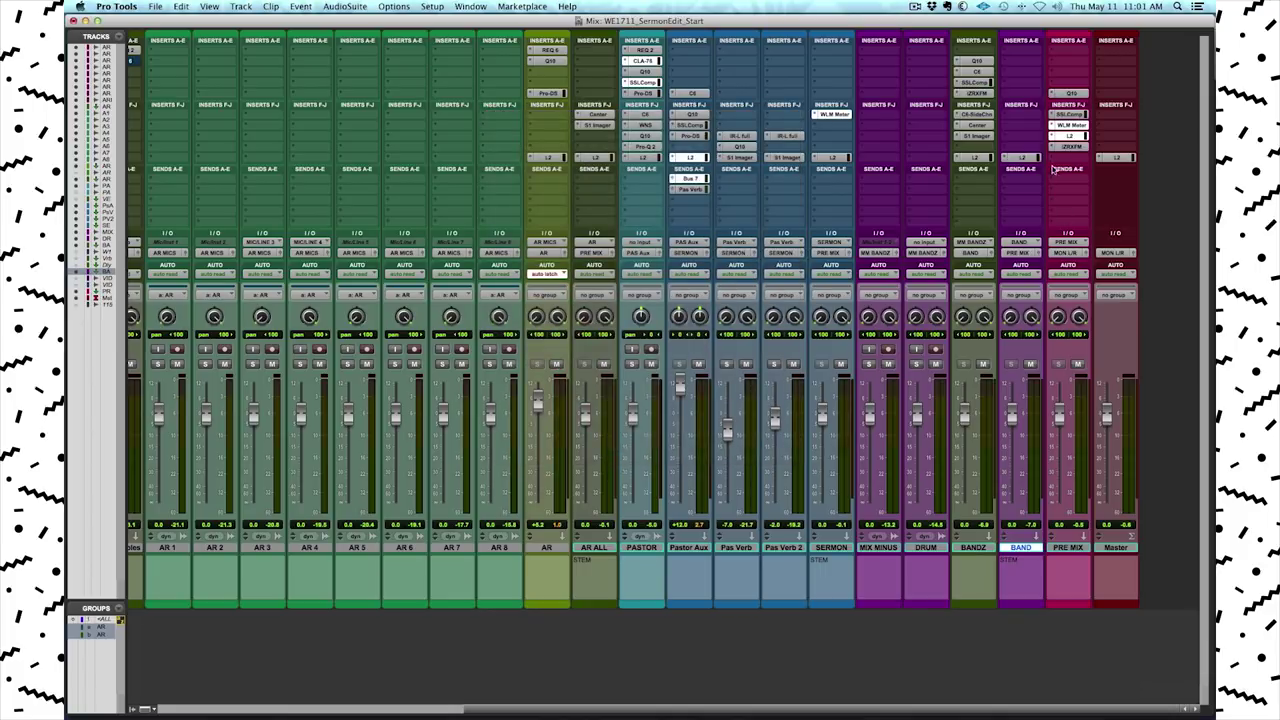
left_click(1068, 549)
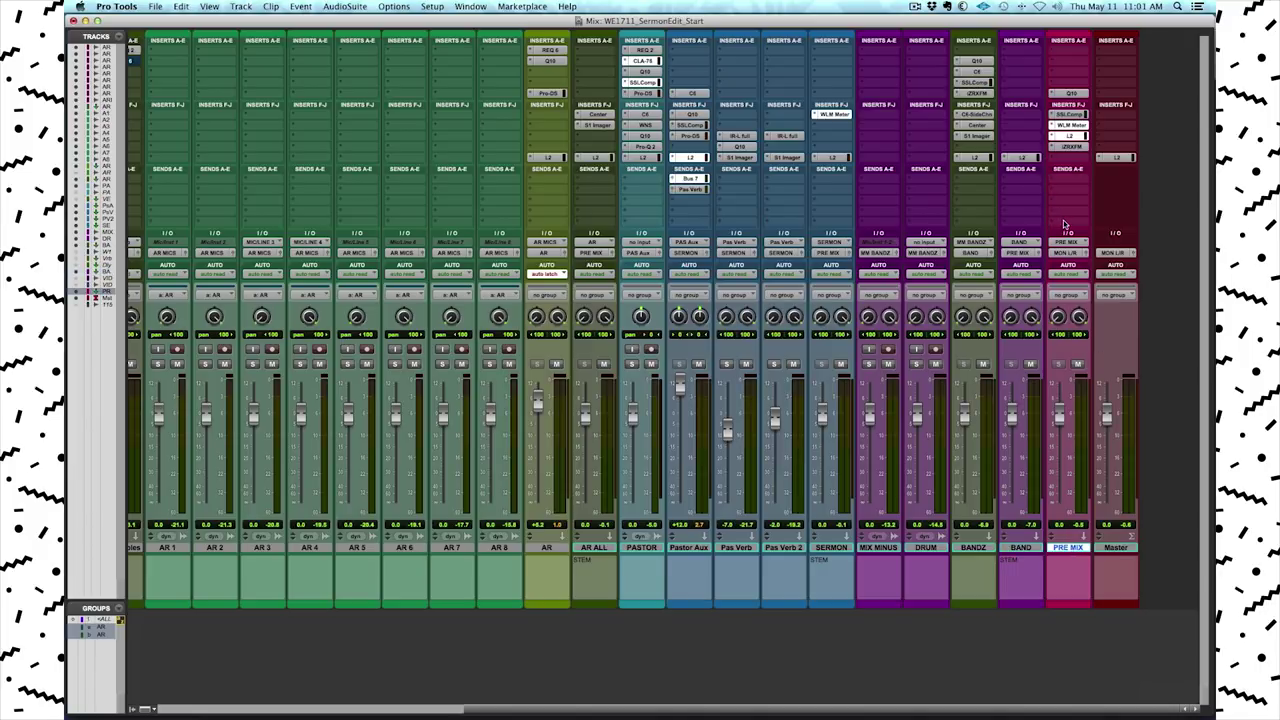
left_click(1070, 114)
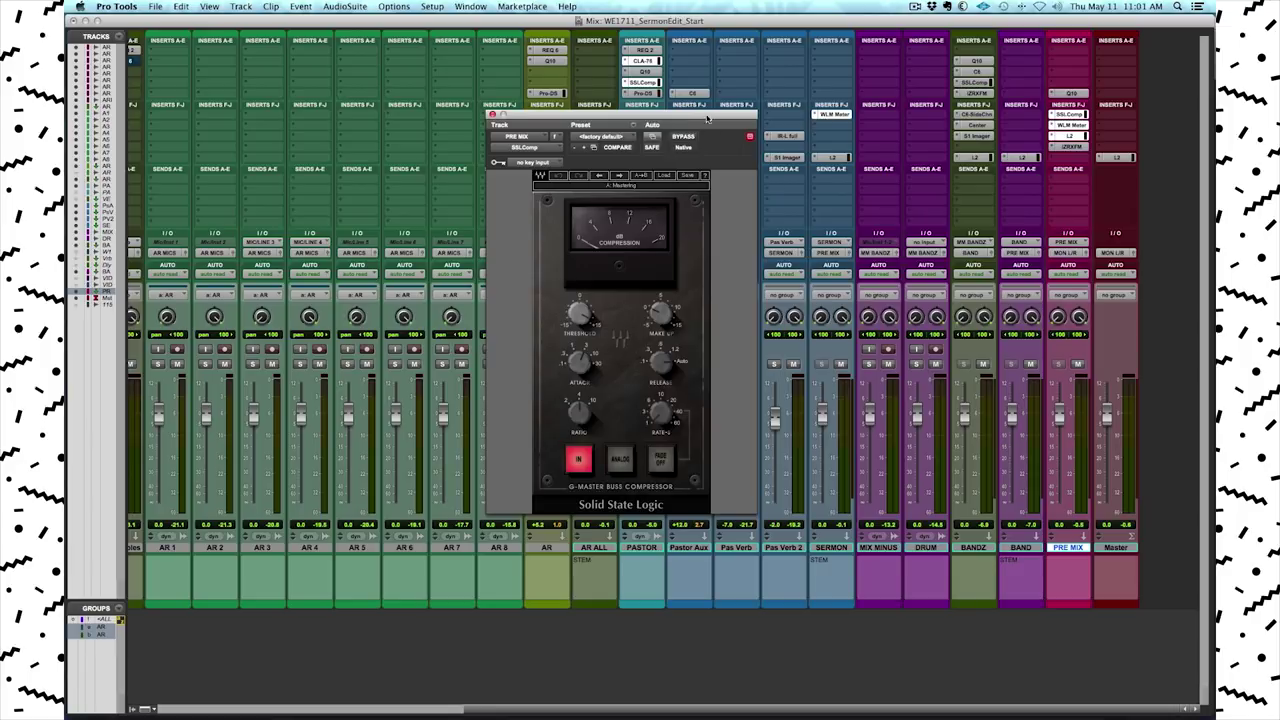
left_click_drag(707, 119, 748, 117)
left_click(659, 458)
left_click(659, 458)
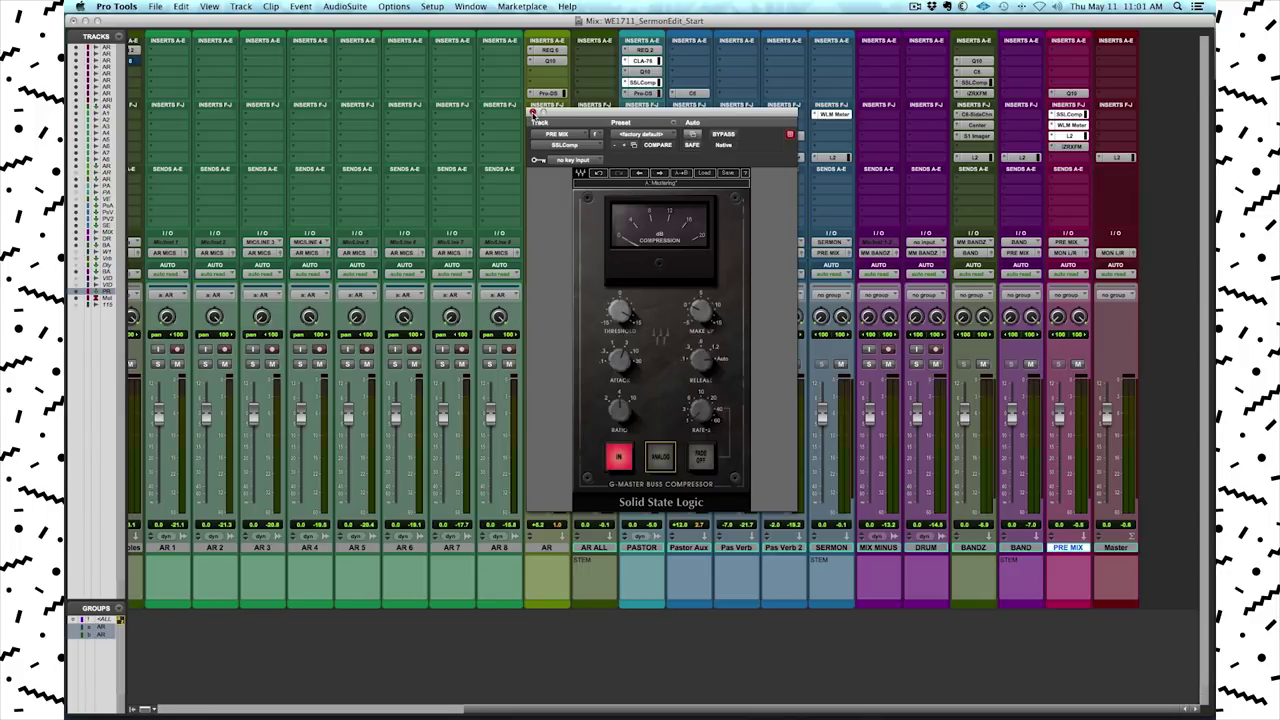
left_click(533, 112)
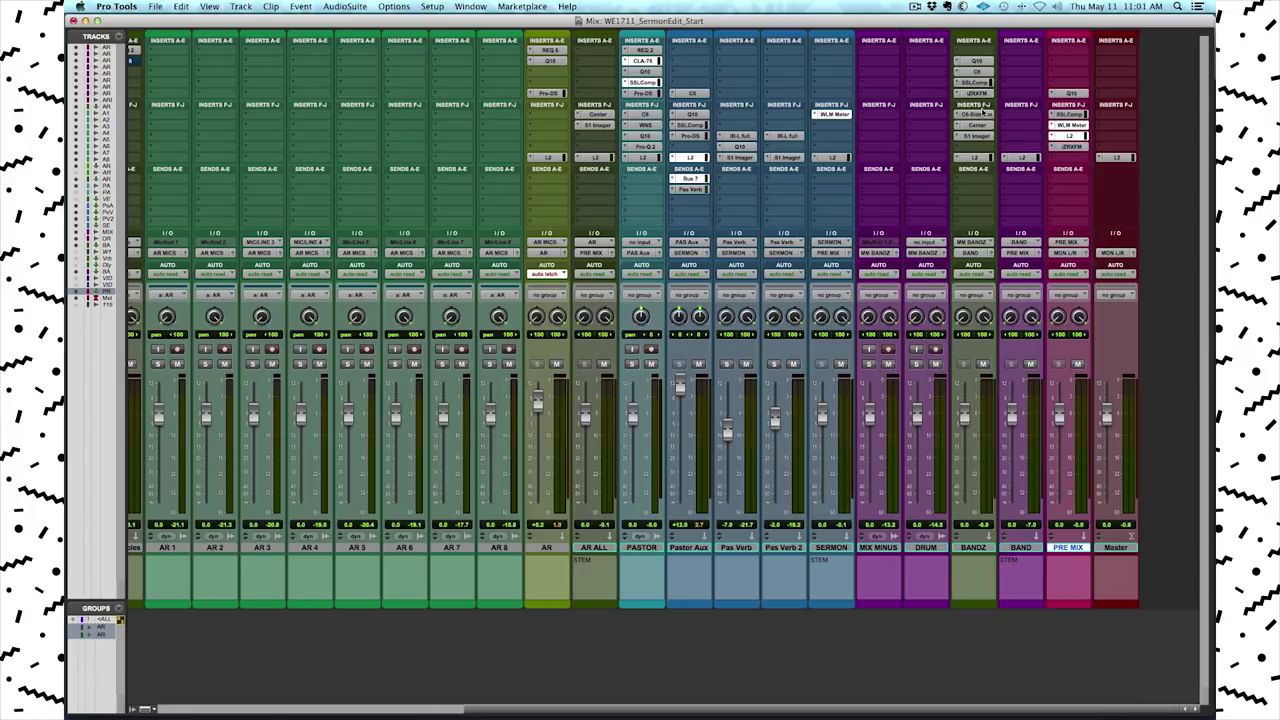
- Open the WLM Meter on the PRE MIX track and review its short-term, long-term and range loudness readouts
left_click_drag(1072, 0, 814, 109)
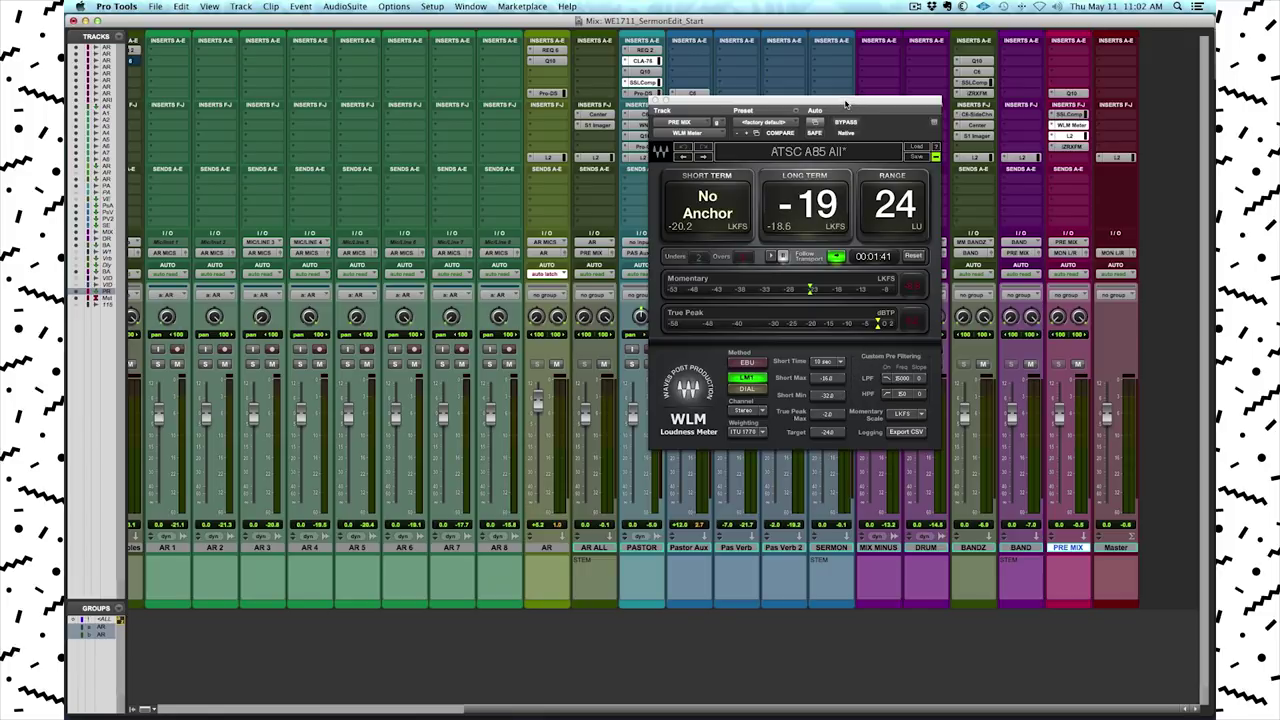
left_click_drag(838, 103, 697, 152)
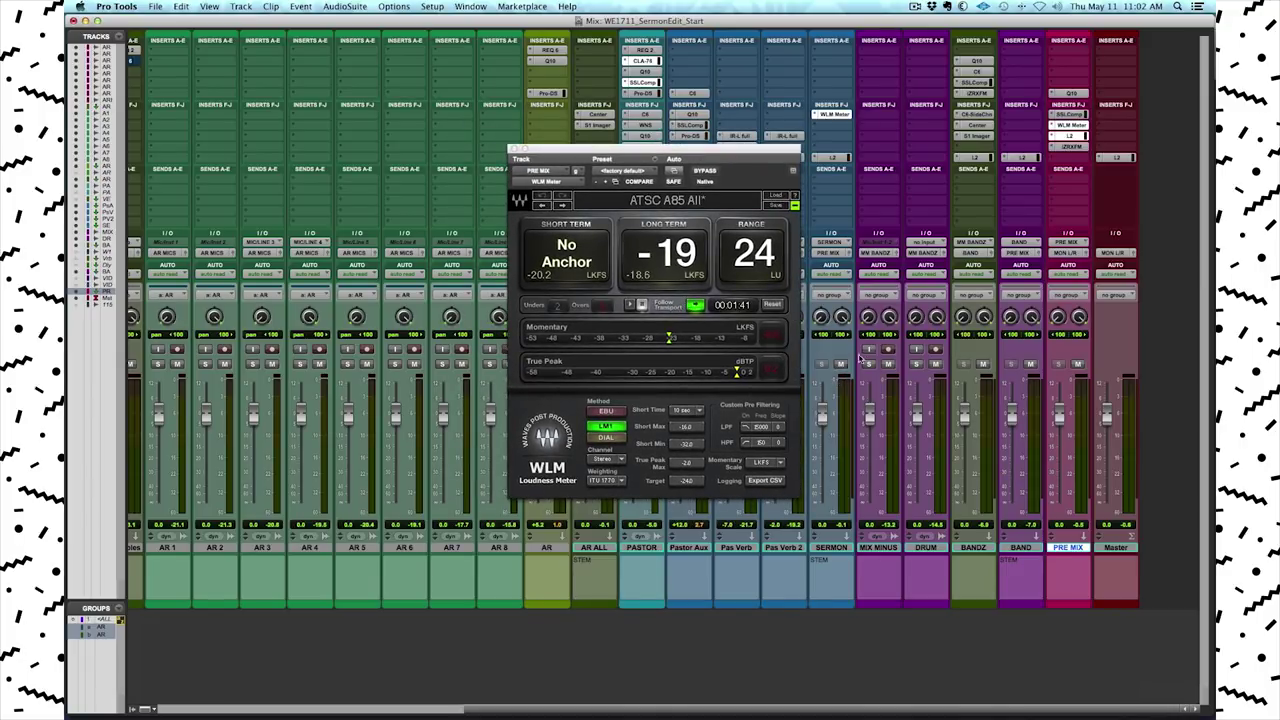
left_click_drag(733, 153, 841, 139)
- Show the Edit window and play the sermon from 12:32:05 to check its loudness in the WLM Meter
key("super+equal")
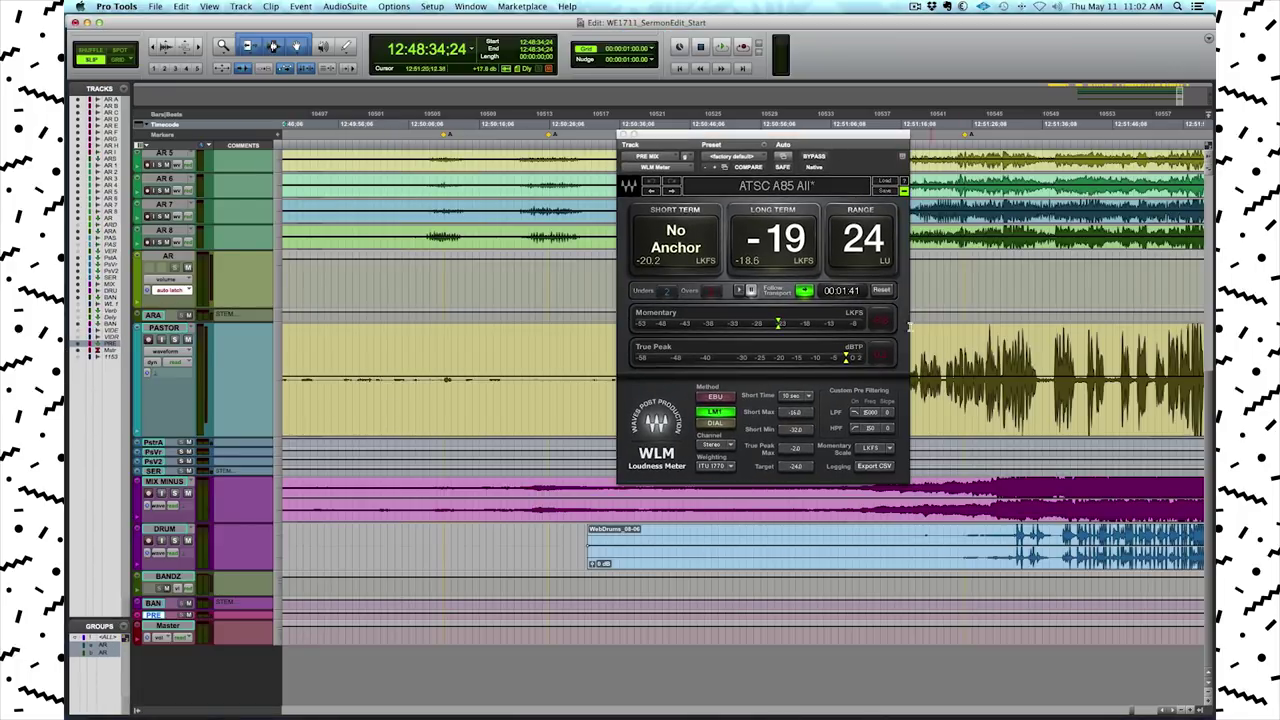
scroll(460, 295, "left", 3)
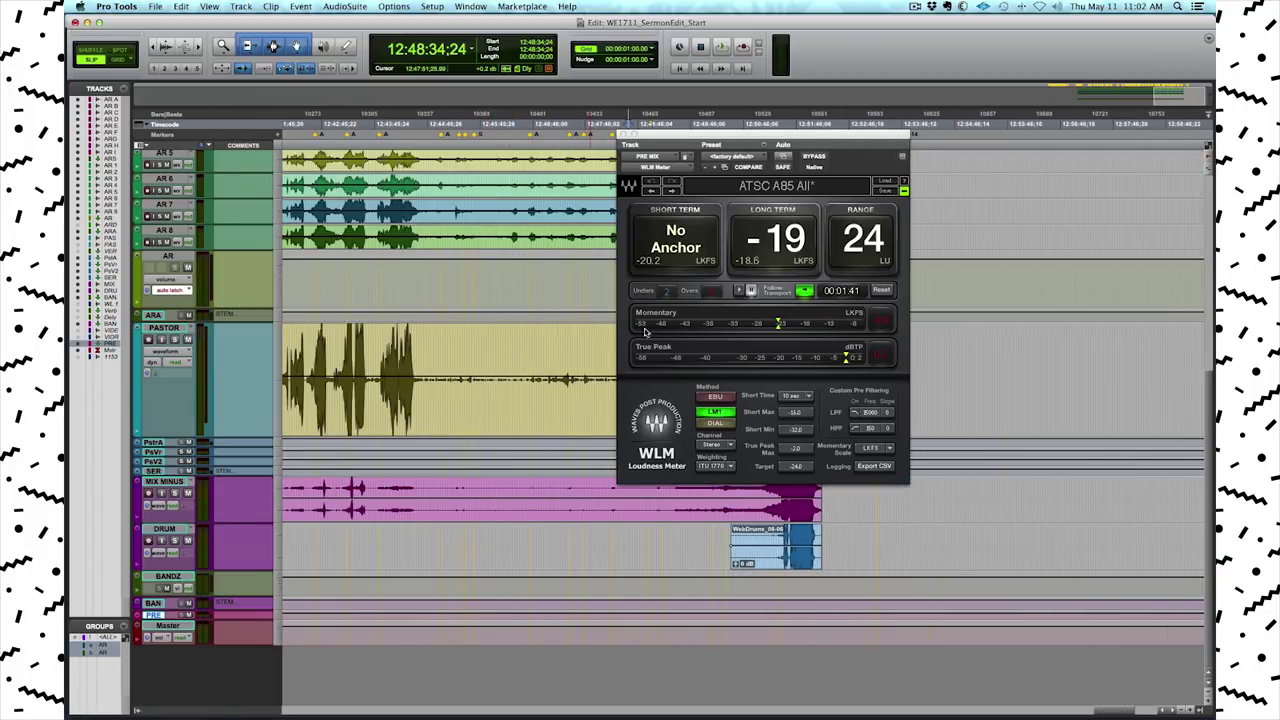
scroll(424, 334, "left", 5)
scroll(424, 334, "right", 3)
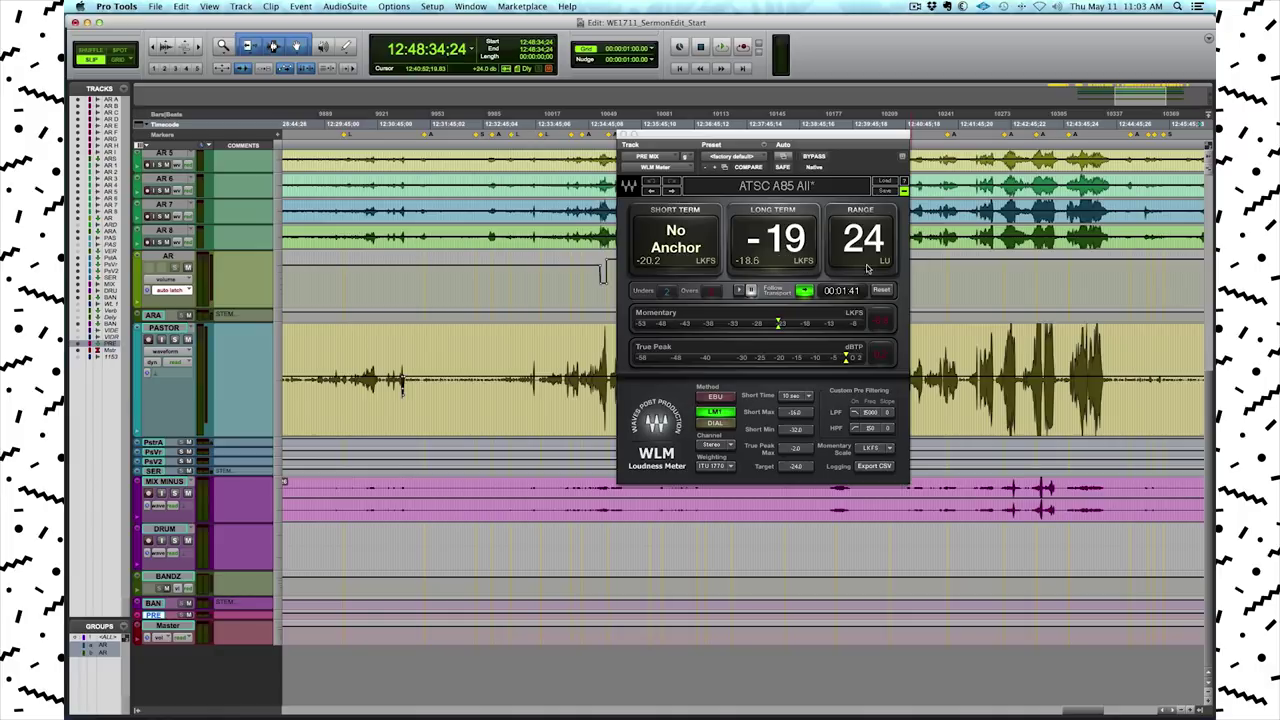
left_click(447, 292)
key("space")
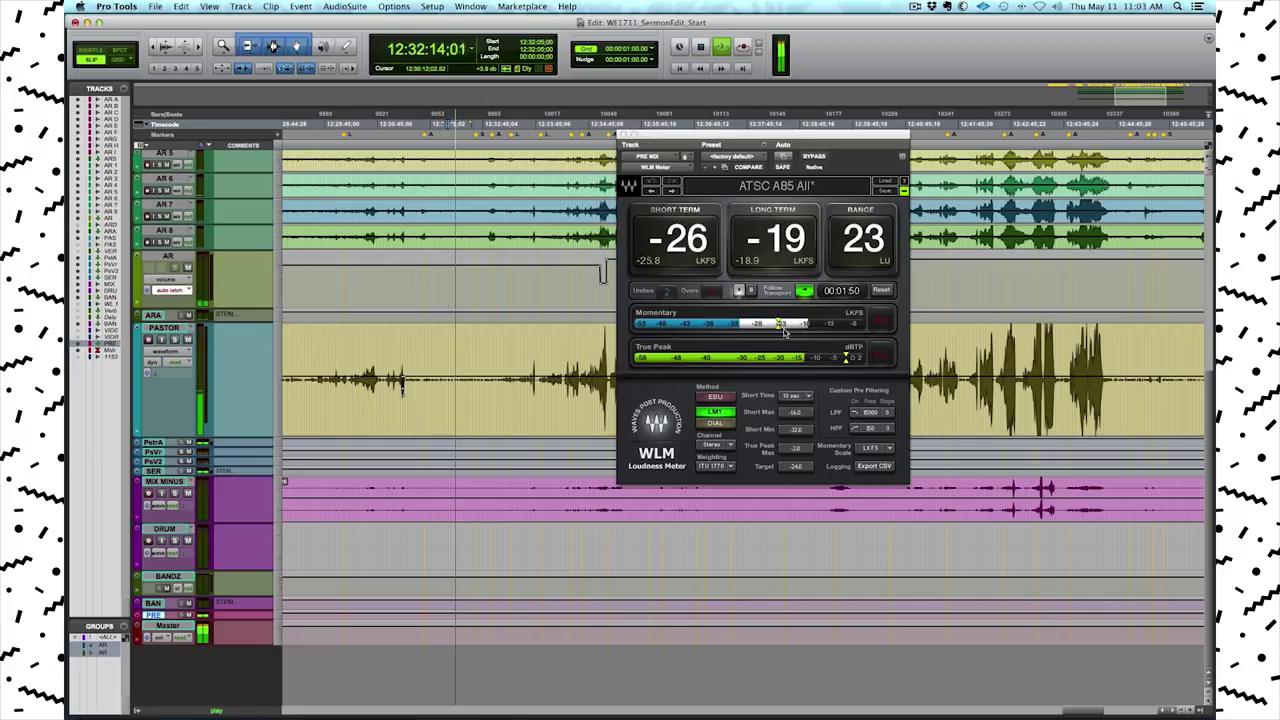
key("space")
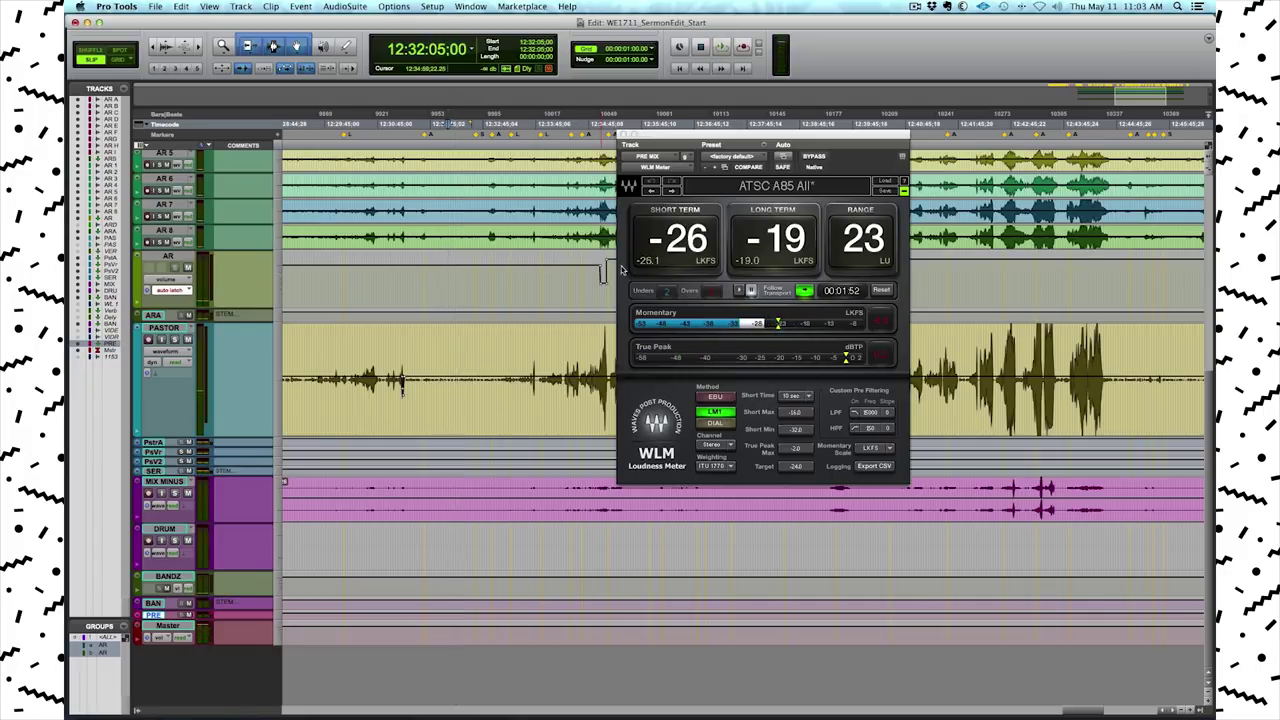
- Play the quieter early part of the sermon from 12:19:19 and check its short-term loudness
left_click(428, 284)
key("space")
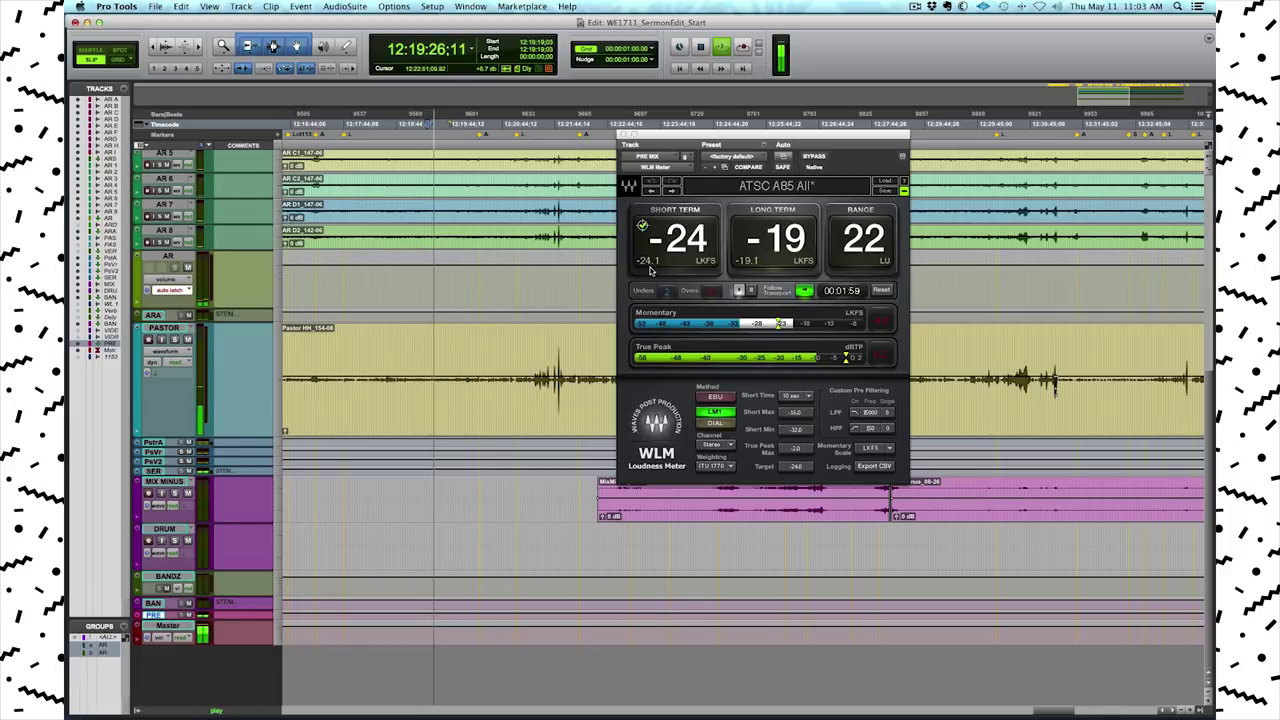
key("space")
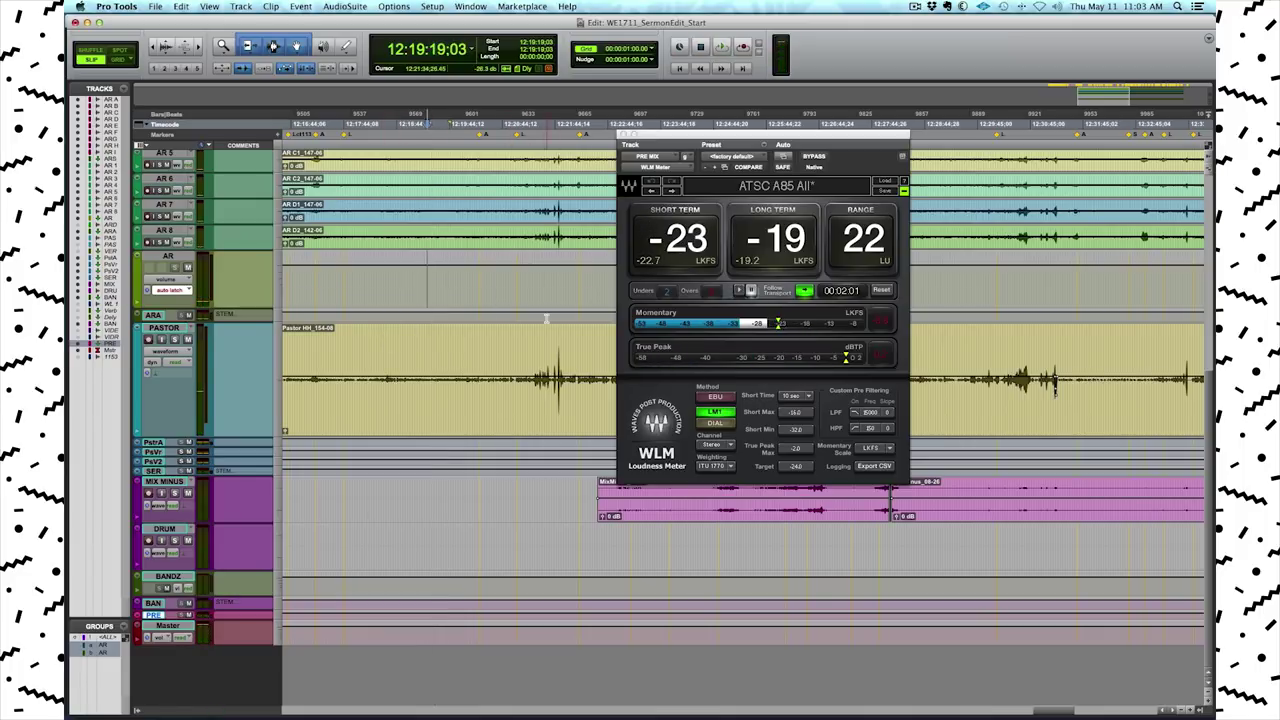
- Select about two minutes of the AR track from 12:19:00 and compare the quiet and loud sections of the sermon waveform
scroll(467, 307, "right", 3)
scroll(467, 307, "right", 3)
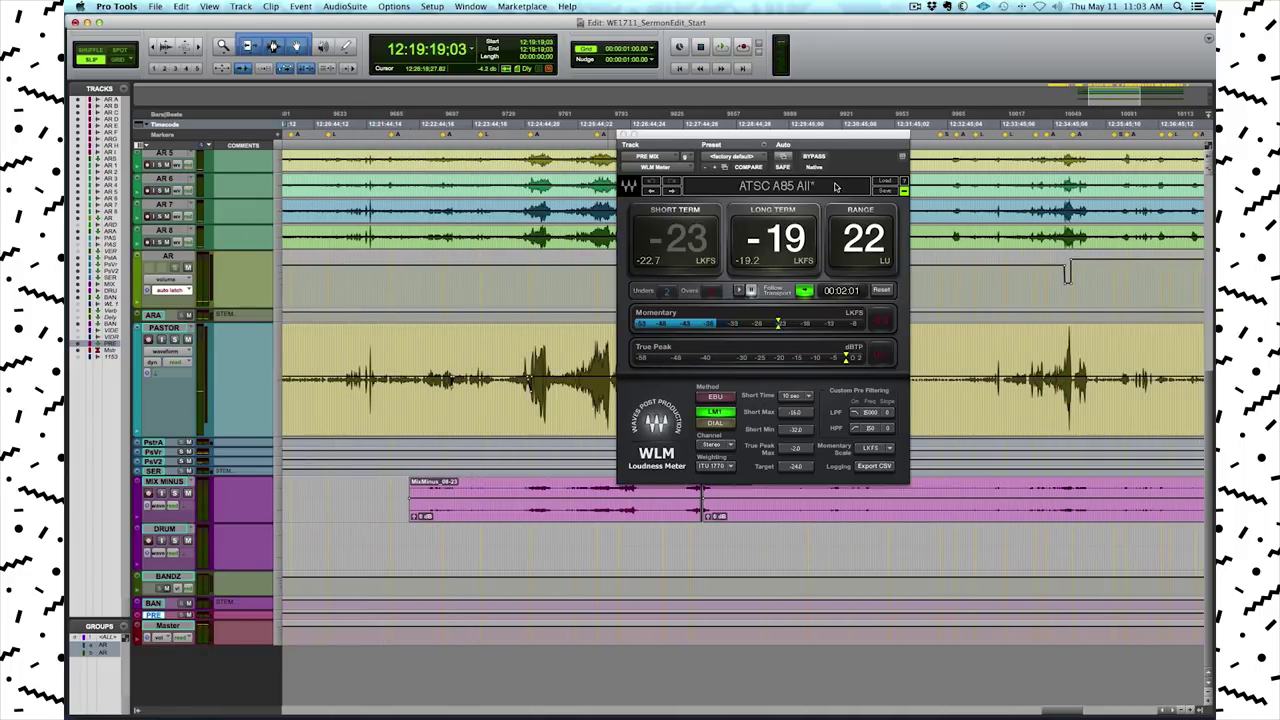
left_click_drag(751, 141, 937, 145)
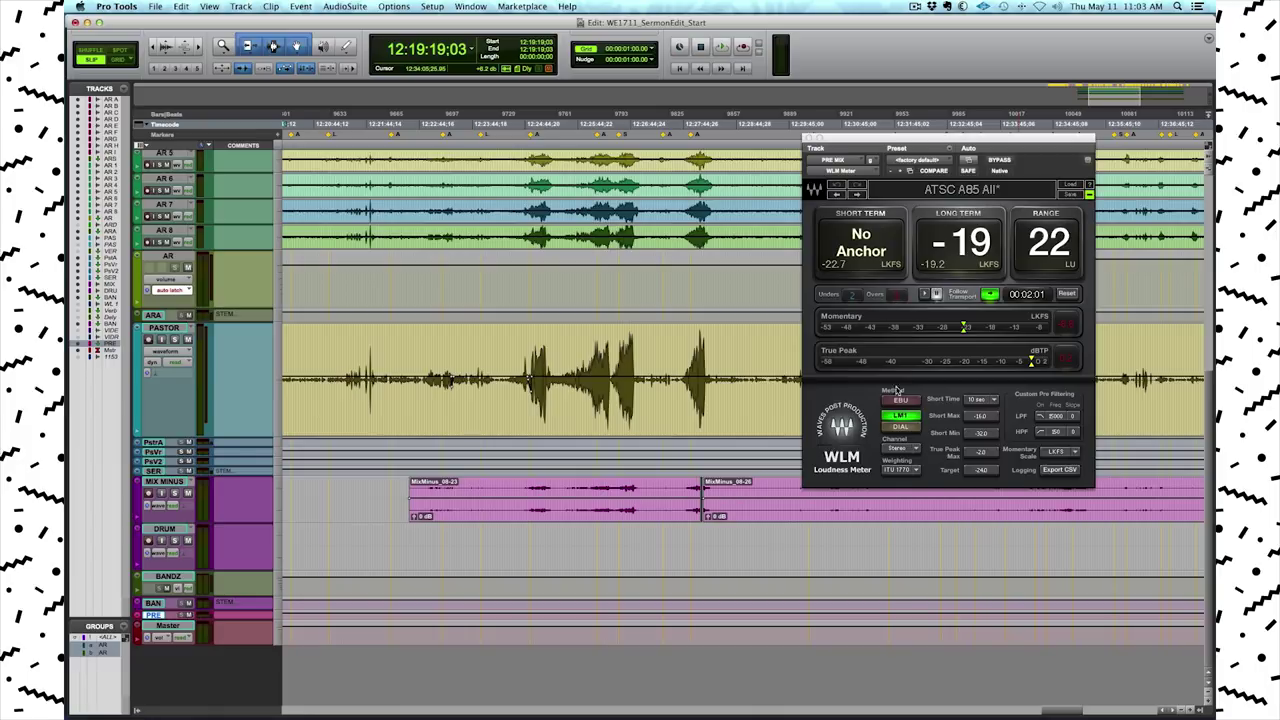
scroll(686, 286, "left", 10)
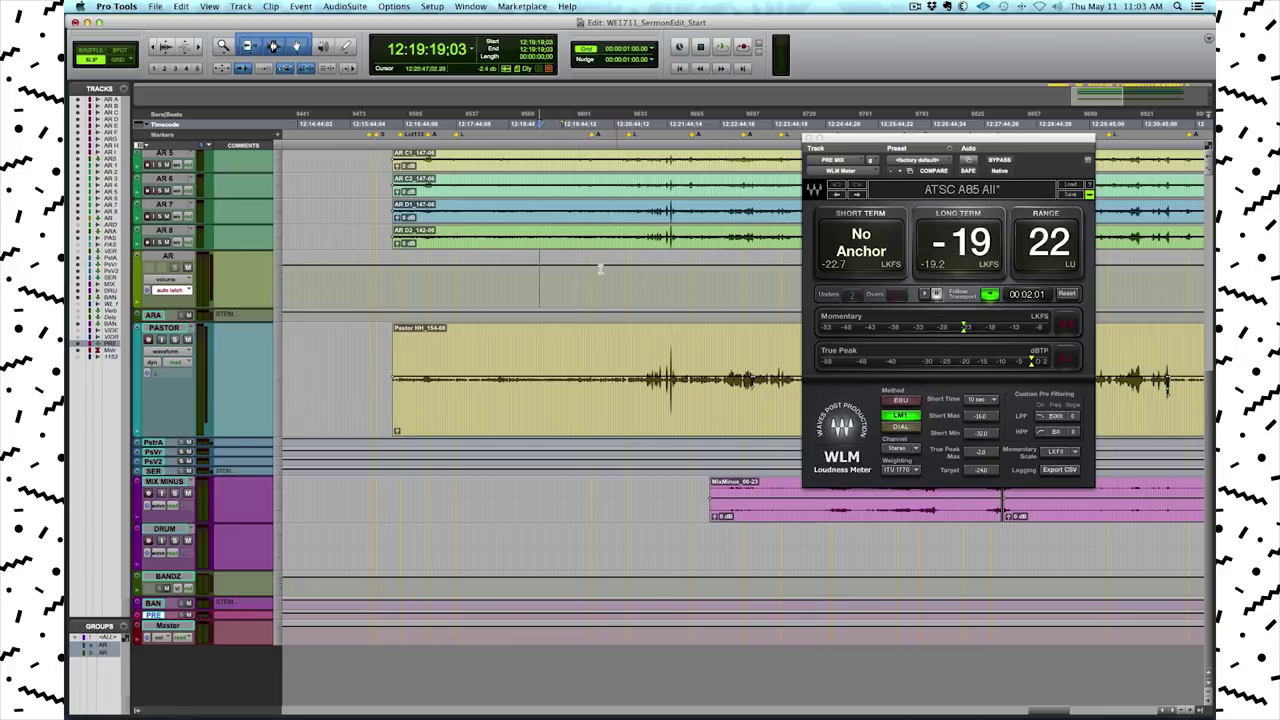
left_click_drag(523, 280, 636, 296)
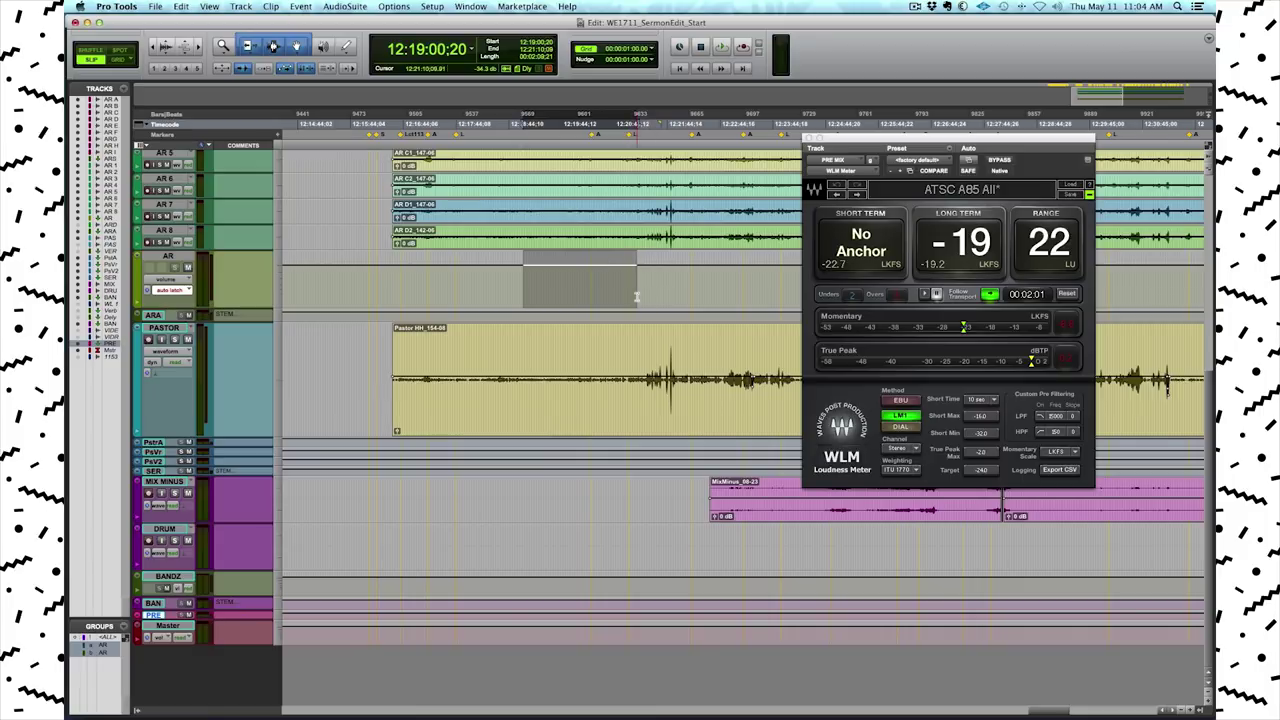
scroll(645, 318, "right", 15)
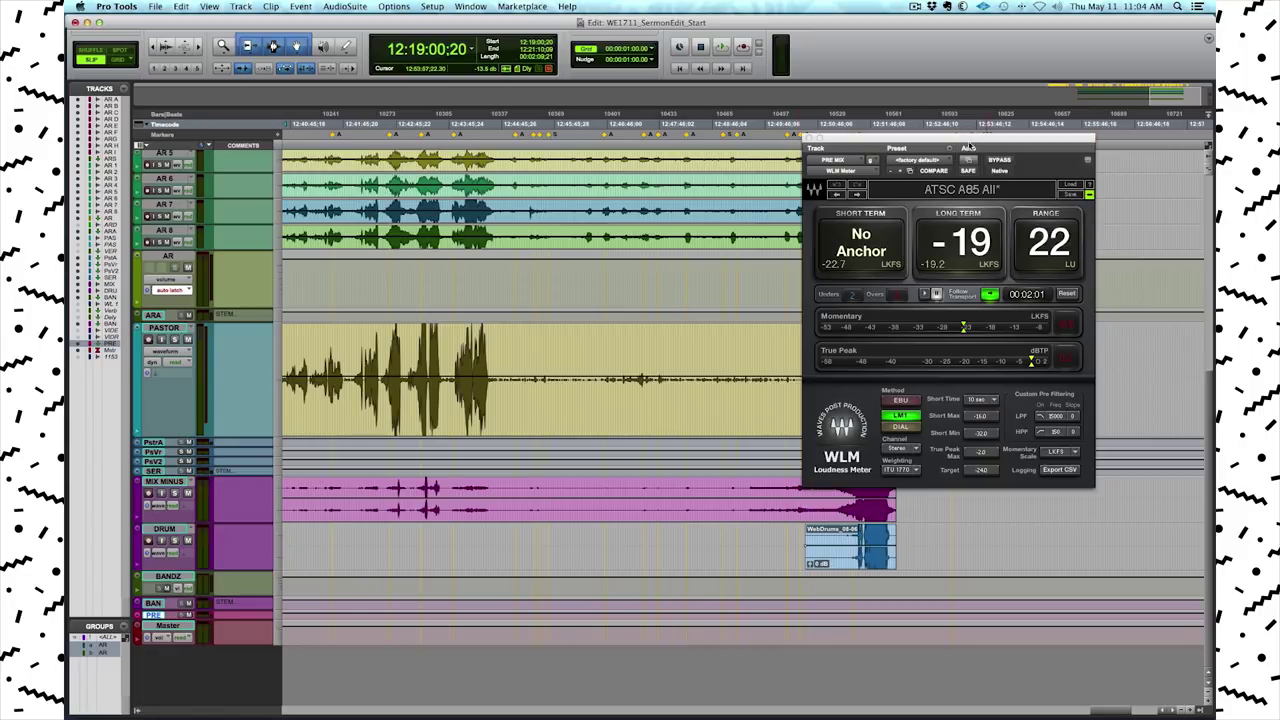
- Play the middle of the sermon from 12:37:51 and check its loudness in the WLM Meter
left_click_drag(969, 143, 815, 119)
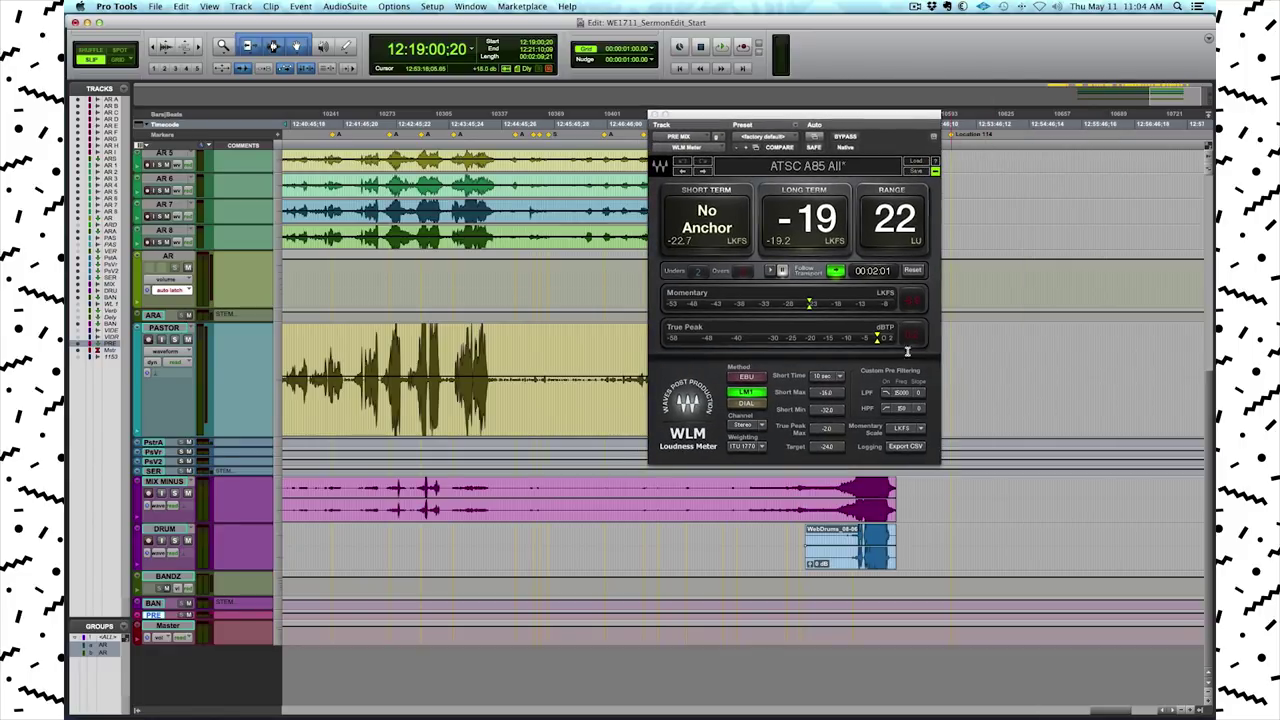
scroll(547, 340, "left", 8)
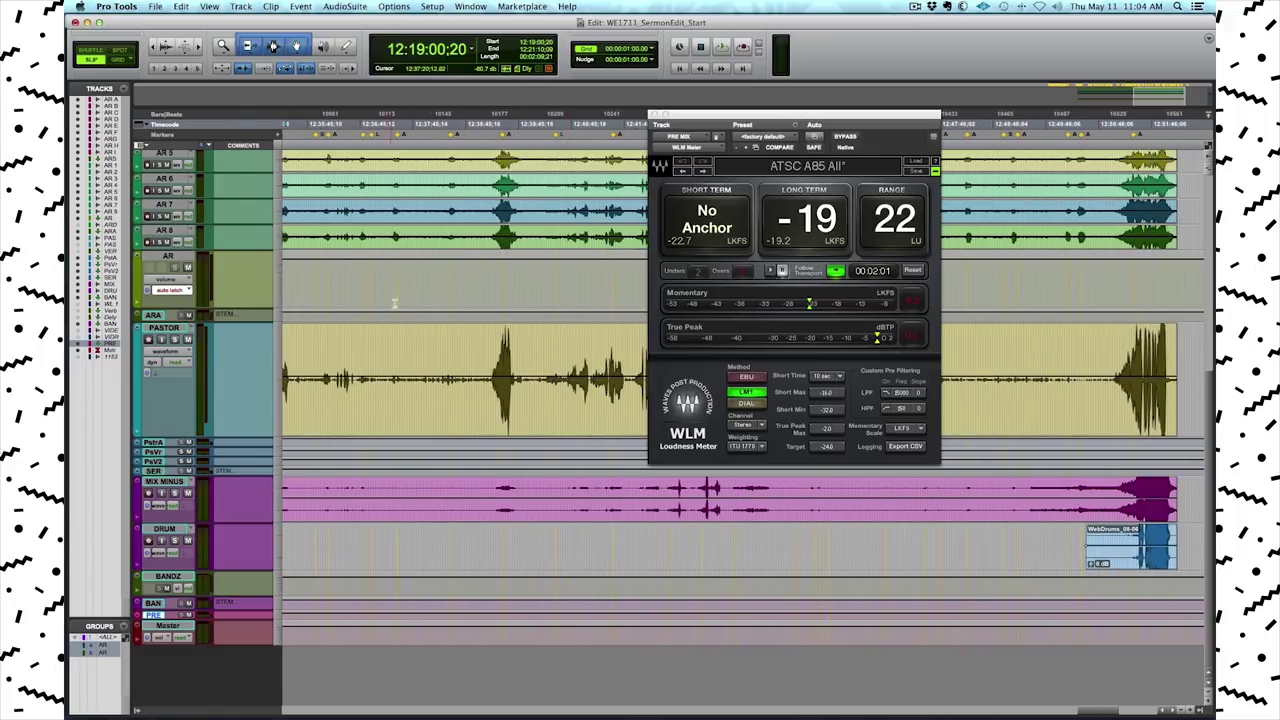
key("space")
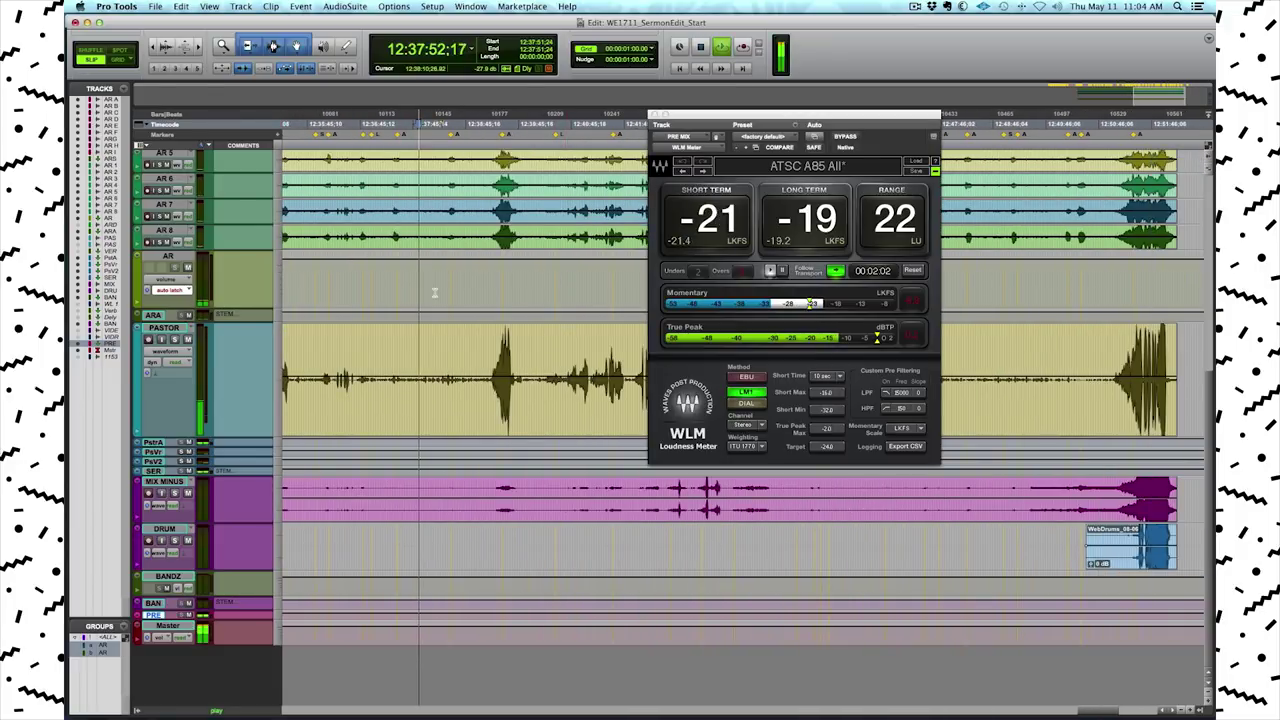
key("space")
- Play the loud closing section of the sermon from 12:51:27 and check its short-term loudness
scroll(517, 351, "right", 18)
scroll(517, 351, "left", 3)
left_click(444, 268)
key("space")
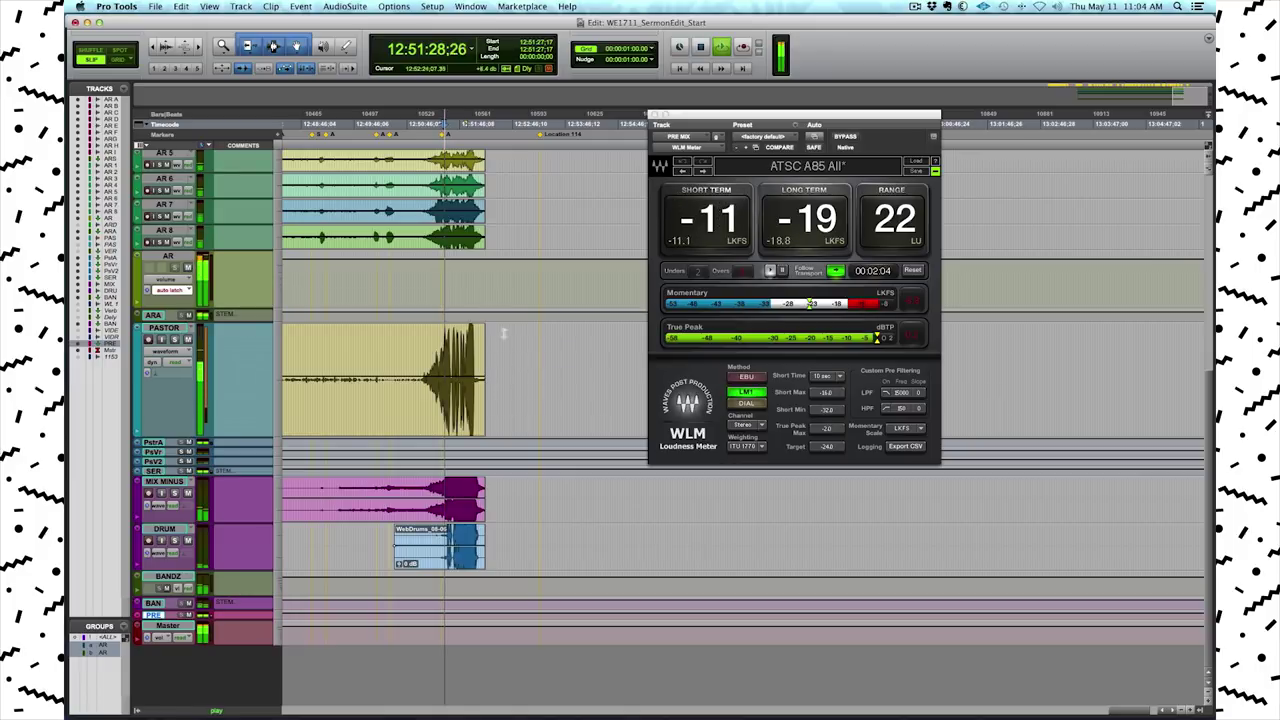
key("space")
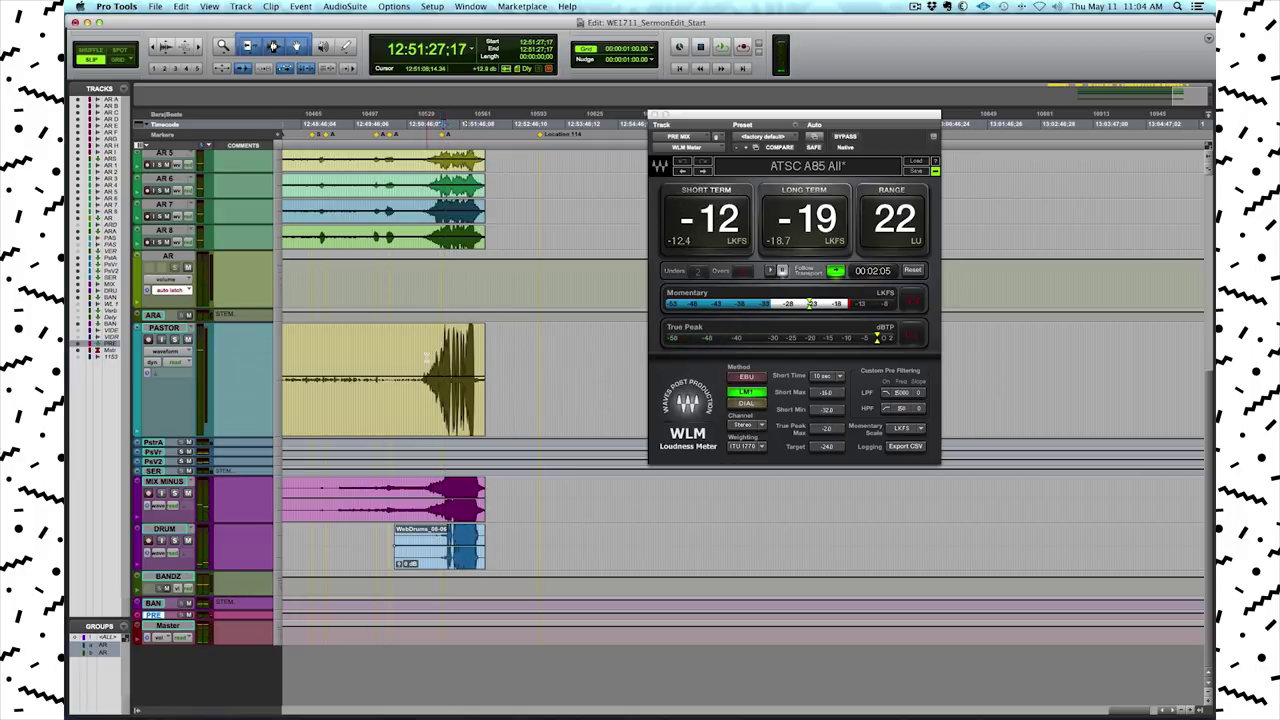
- Solo the MIX MINUS track at 12:51:15 in the closing section to check its loudness, then close the WLM Meter
left_click_drag(425, 370, 473, 368)
left_click_drag(420, 280, 526, 280)
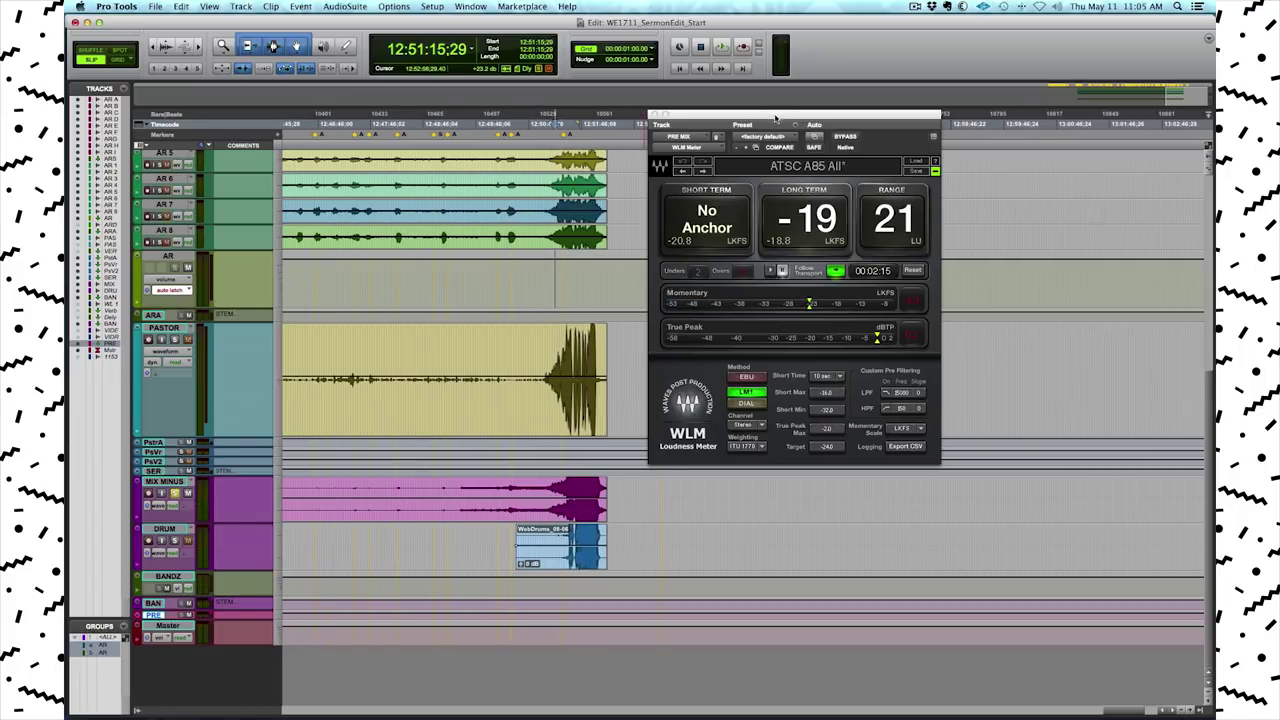
left_click_drag(775, 118, 847, 172)
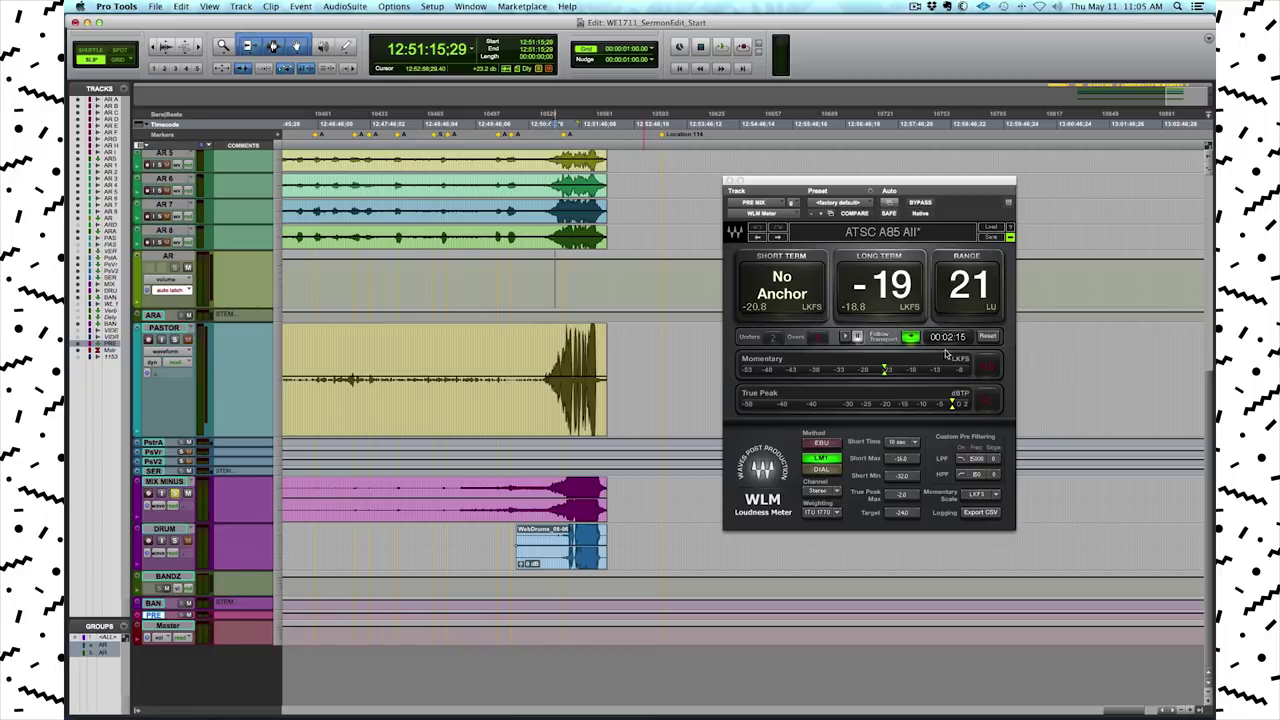
left_click(728, 181)
- Return to the Mix window and open the PRE MIX track's L2 Ultramaximizer and WLM Meter side by side
key("super+equal")
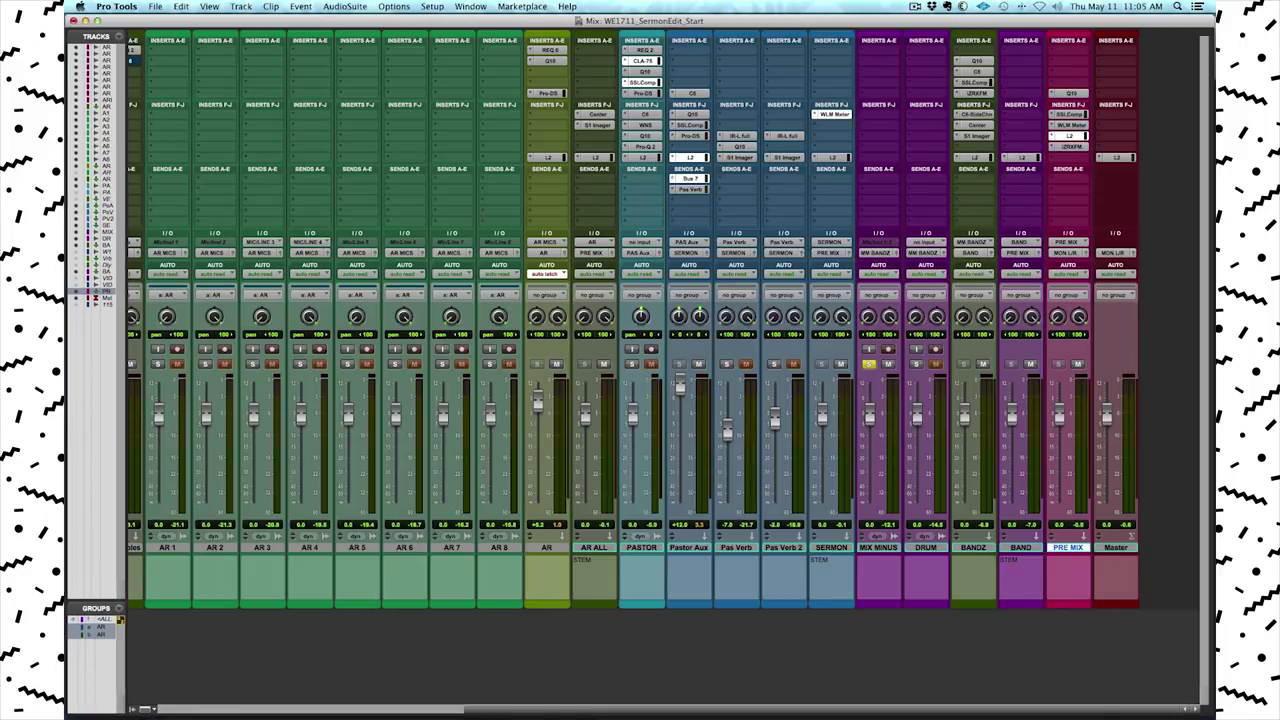
left_click(1070, 136)
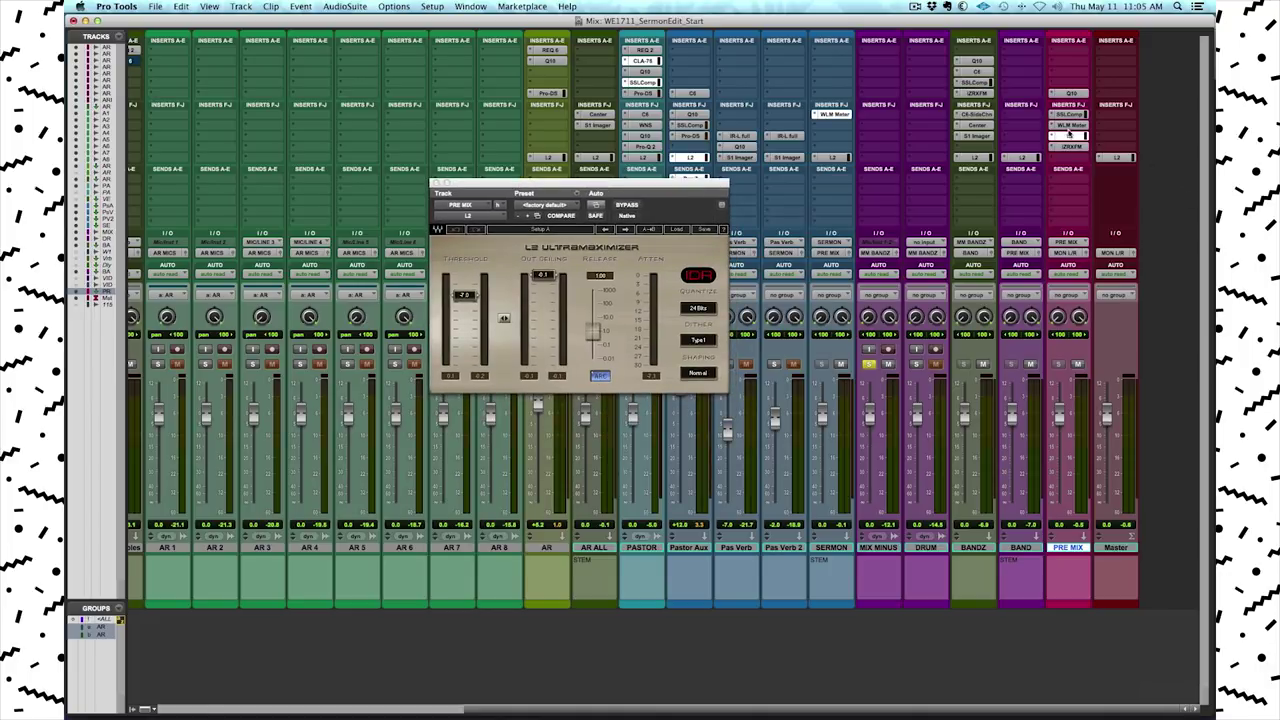
left_click(1072, 125)
left_click_drag(741, 116, 846, 120)
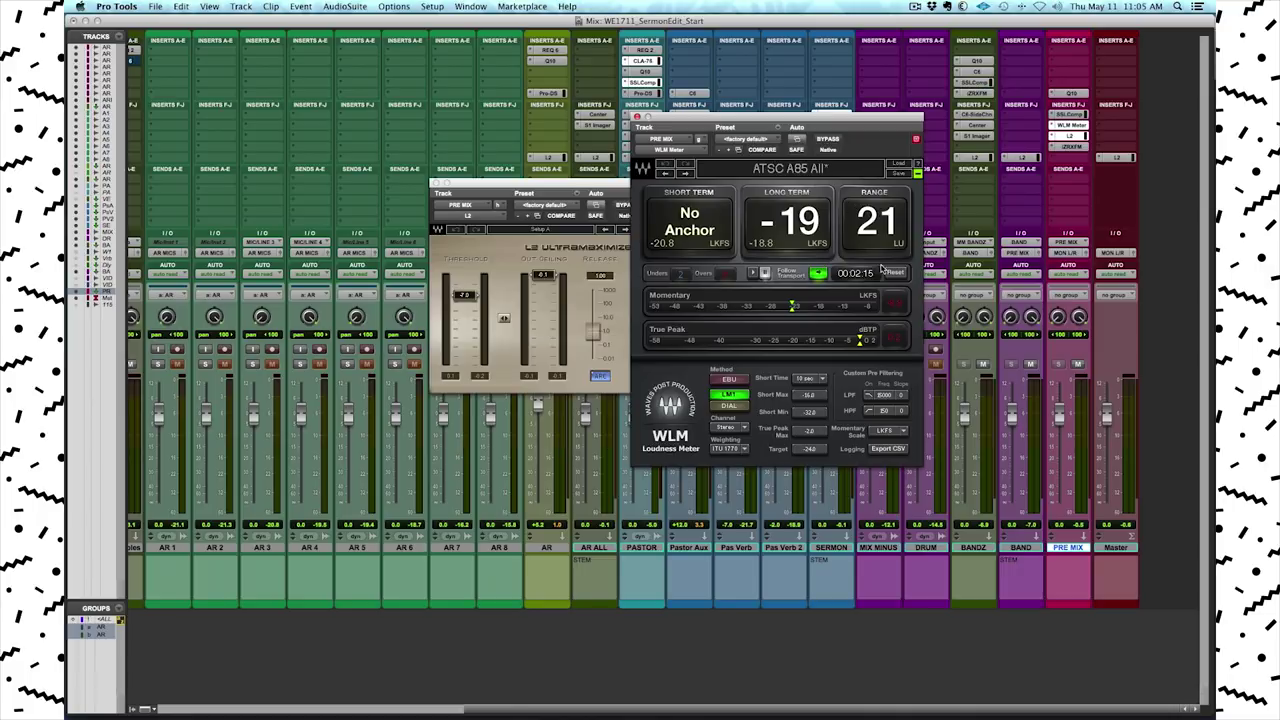
- Play the soloed MIX MINUS audio and compare the L2, WLM Meter and BAND stem levels, with the BAND track selected
key("space")
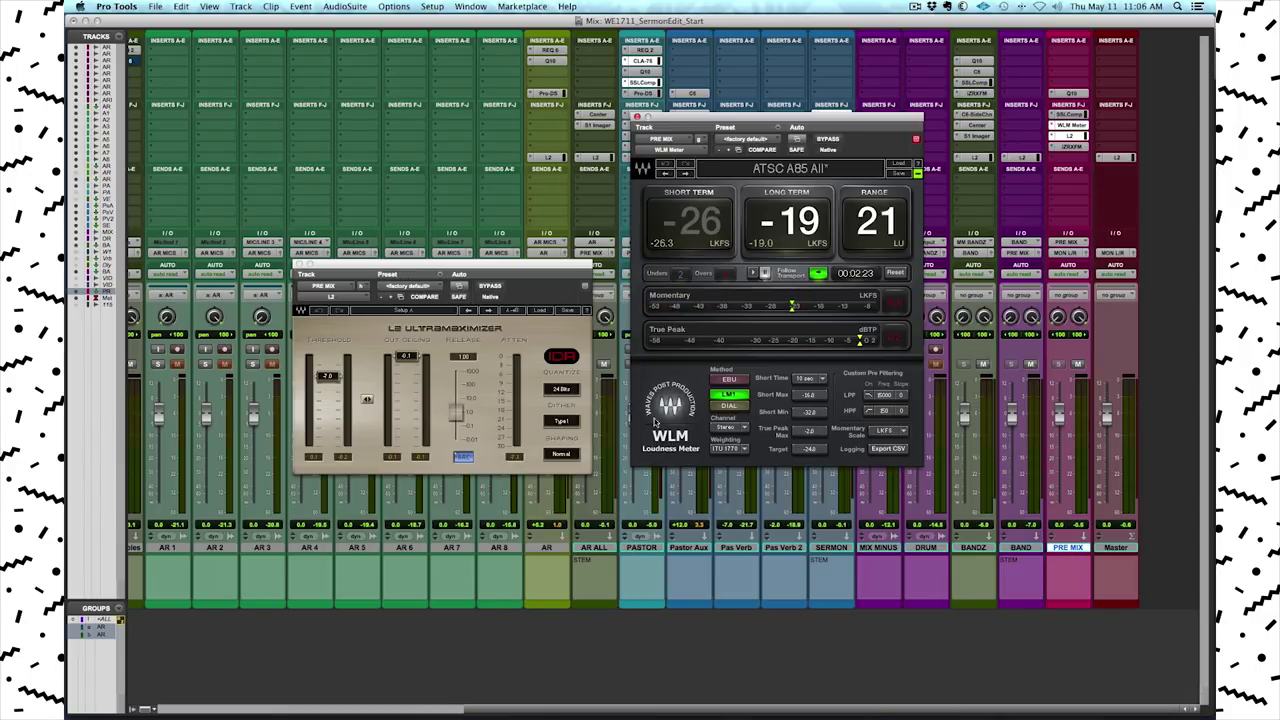
key("space")
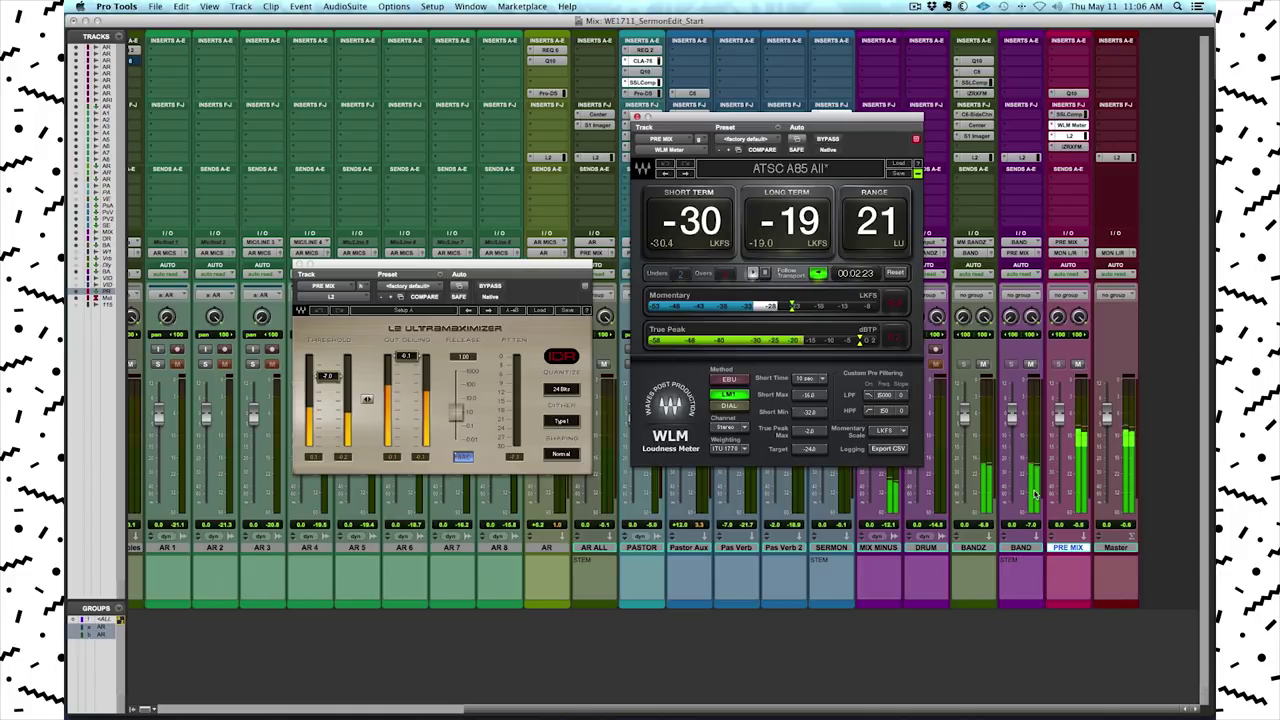
key("space")
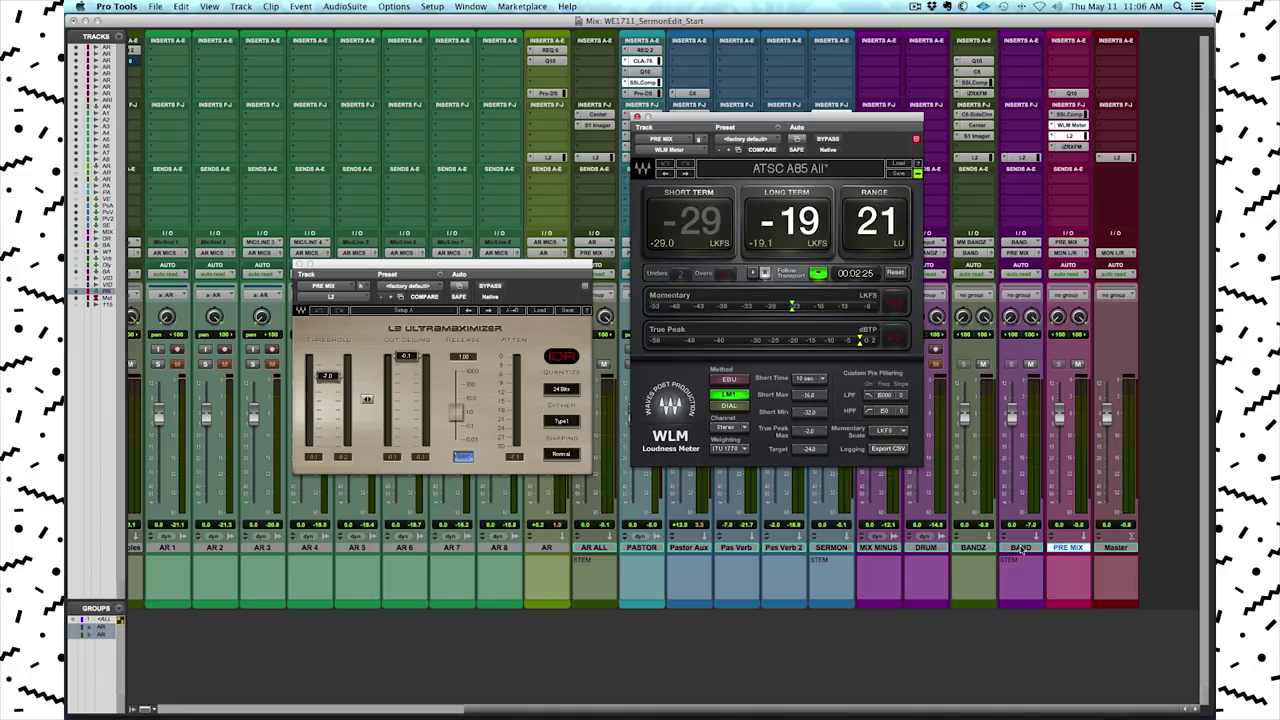
left_click(1021, 549)
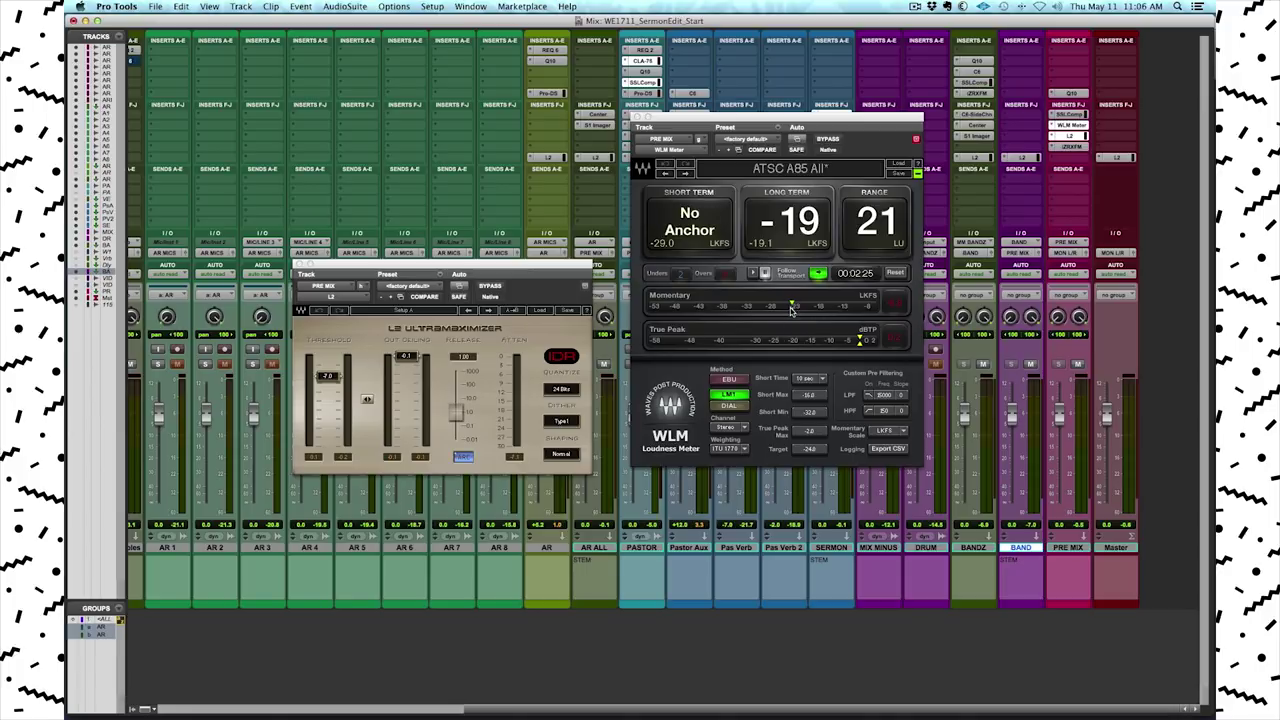
key("space")
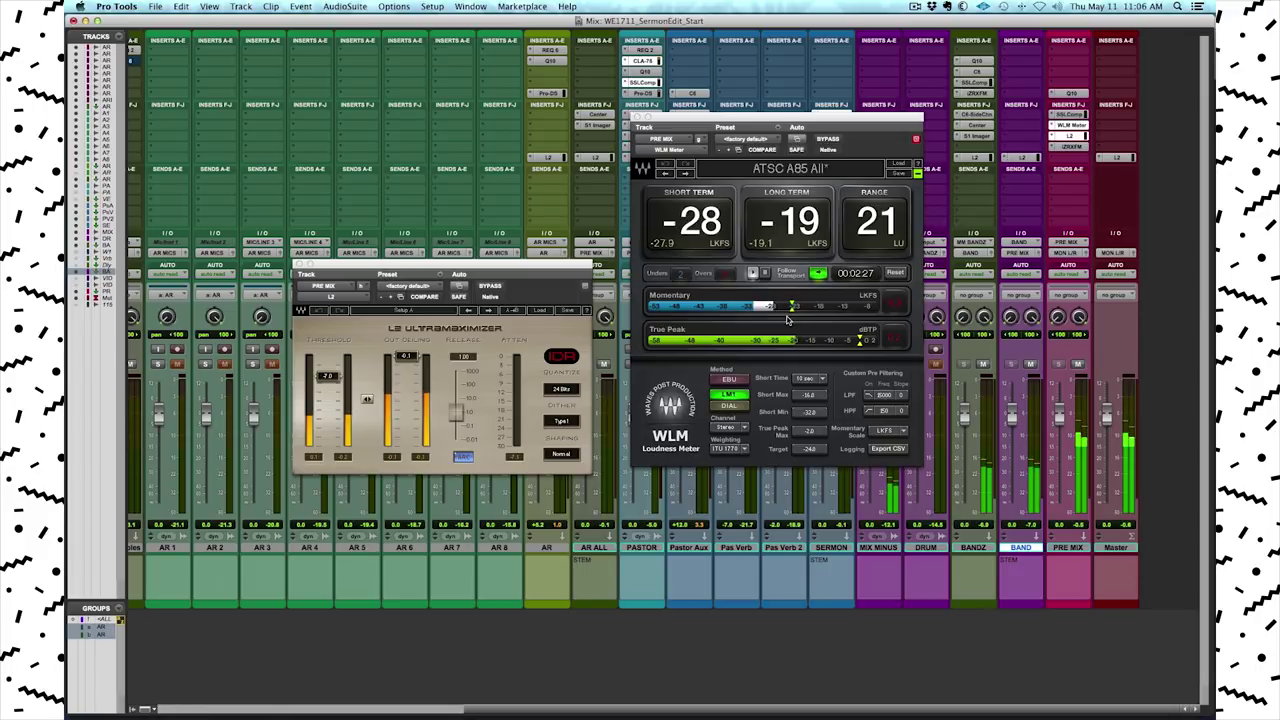
key("space")
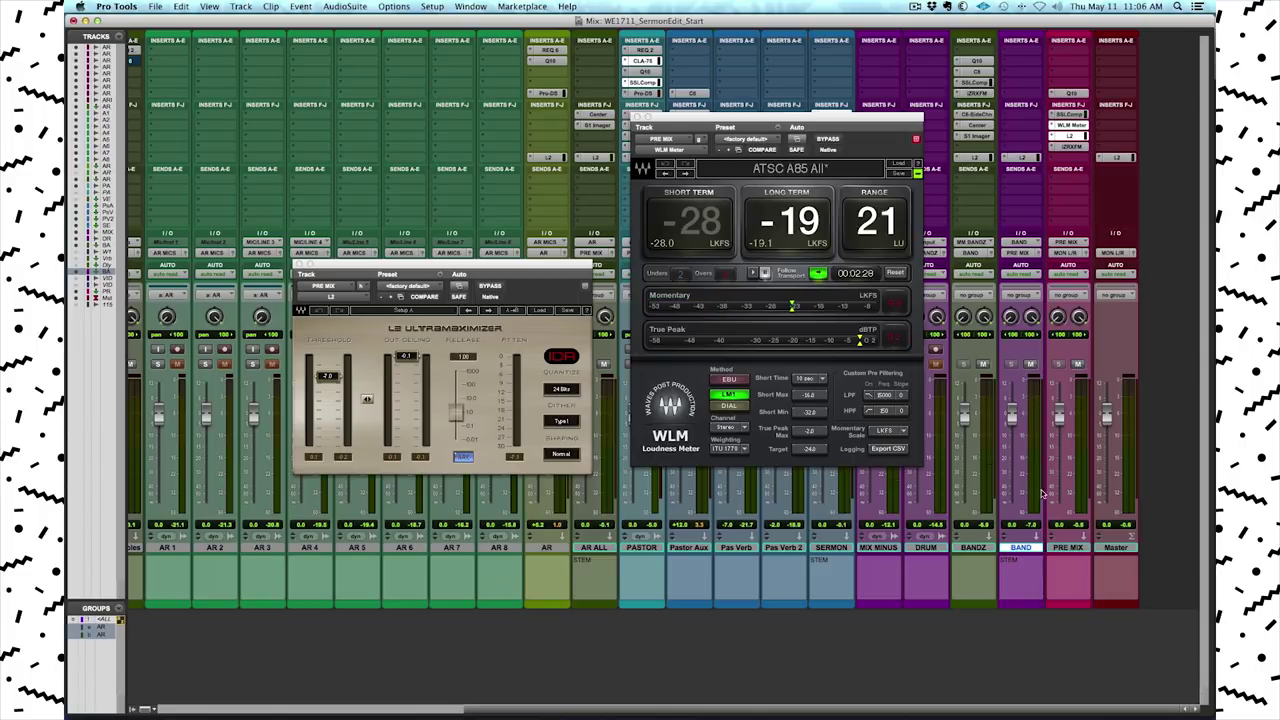
- Play the mix from 12:50:04 in the Edit window to compare the PRE MIX L2 and WLM Meter readings
key("super+equal")
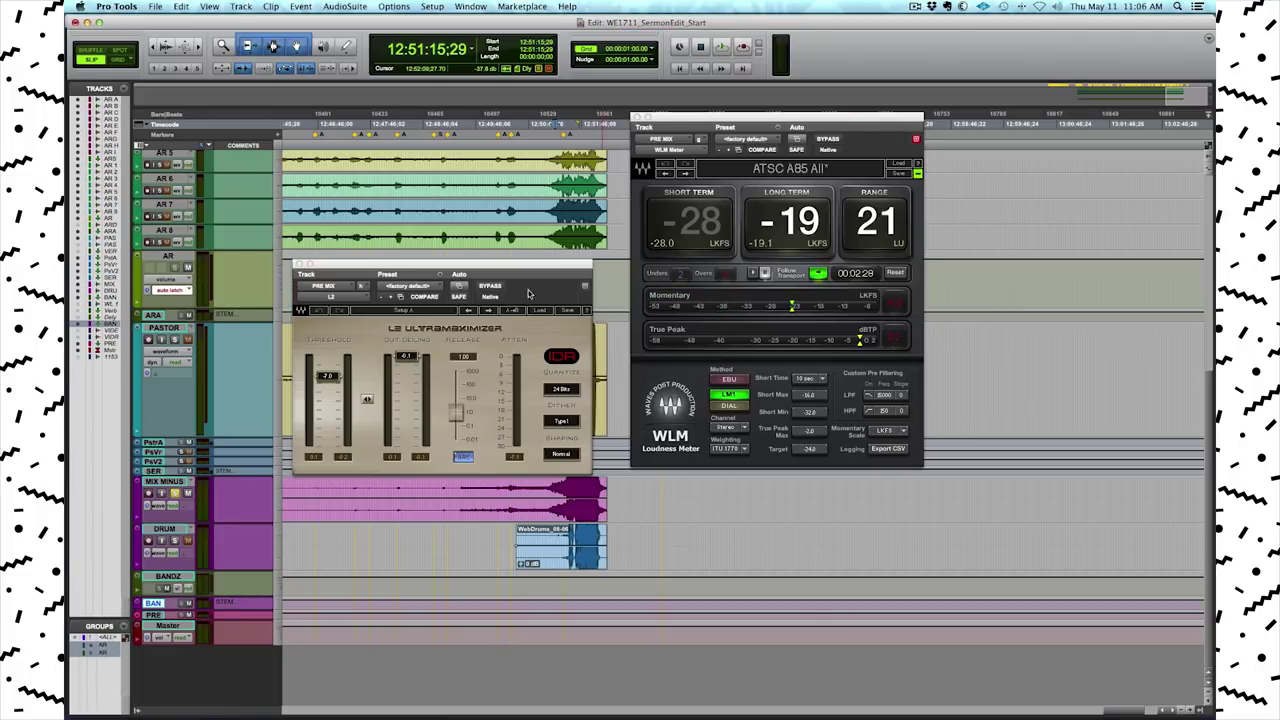
left_click(494, 530)
key("space")
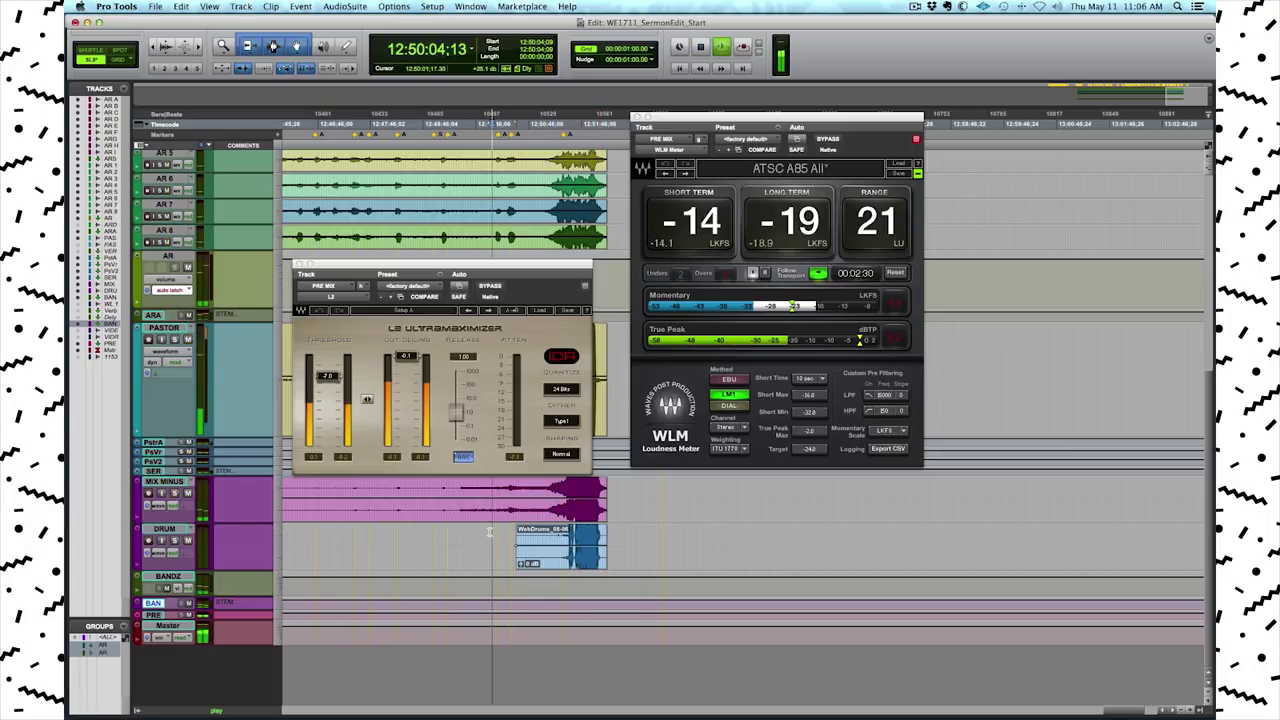
key("space")
- Return to the Mix window and close the PRE MIX track's WLM Meter and L2 Ultramaximizer
key("super+equal")
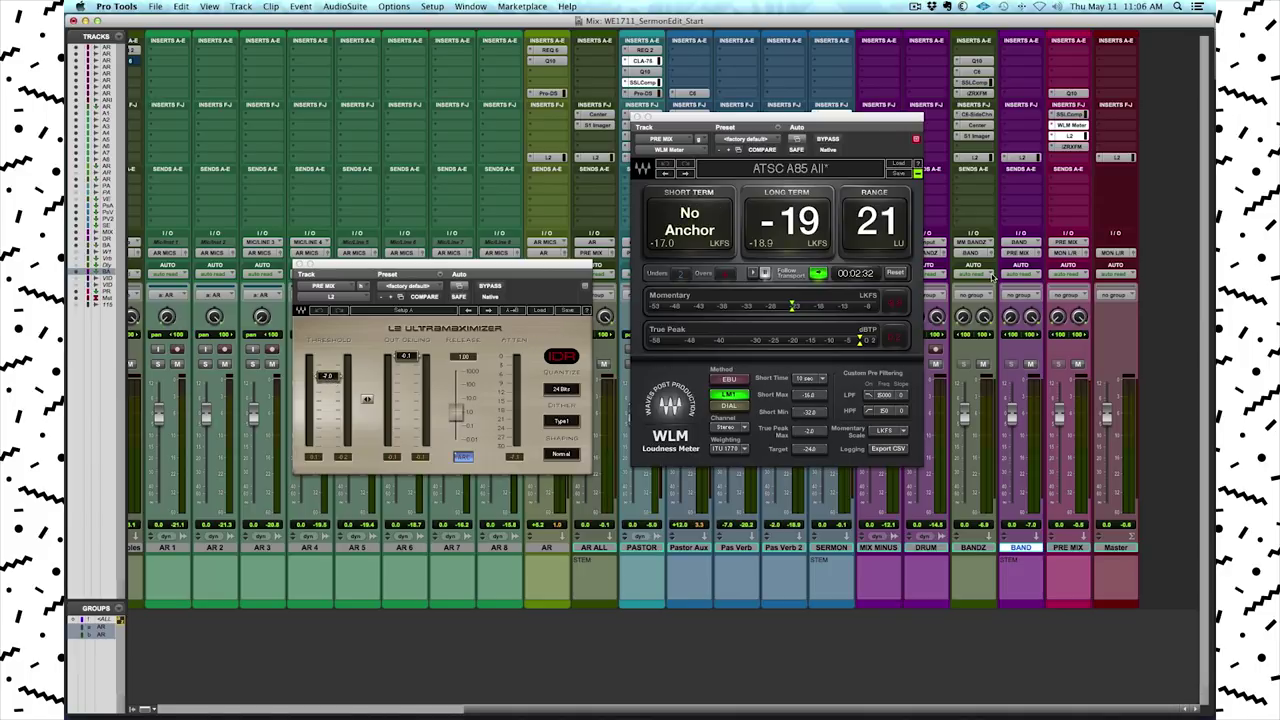
left_click_drag(493, 266, 872, 250)
left_click(637, 117)
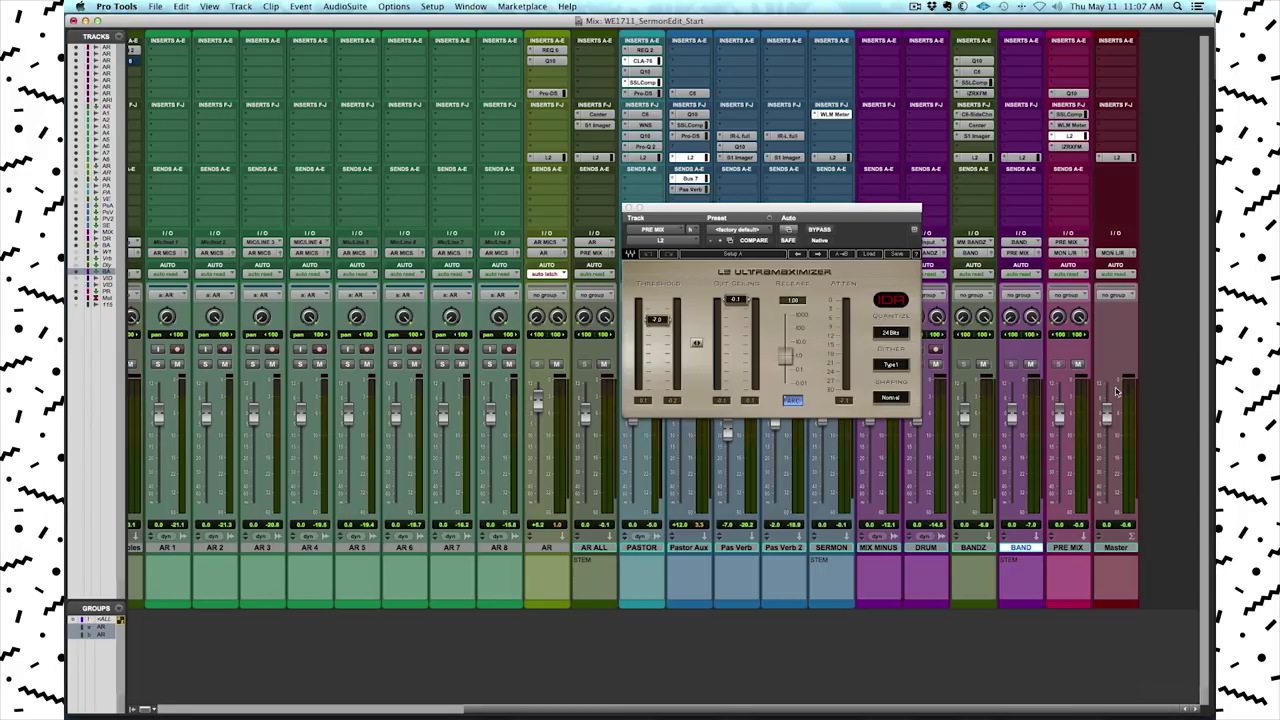
left_click(627, 209)
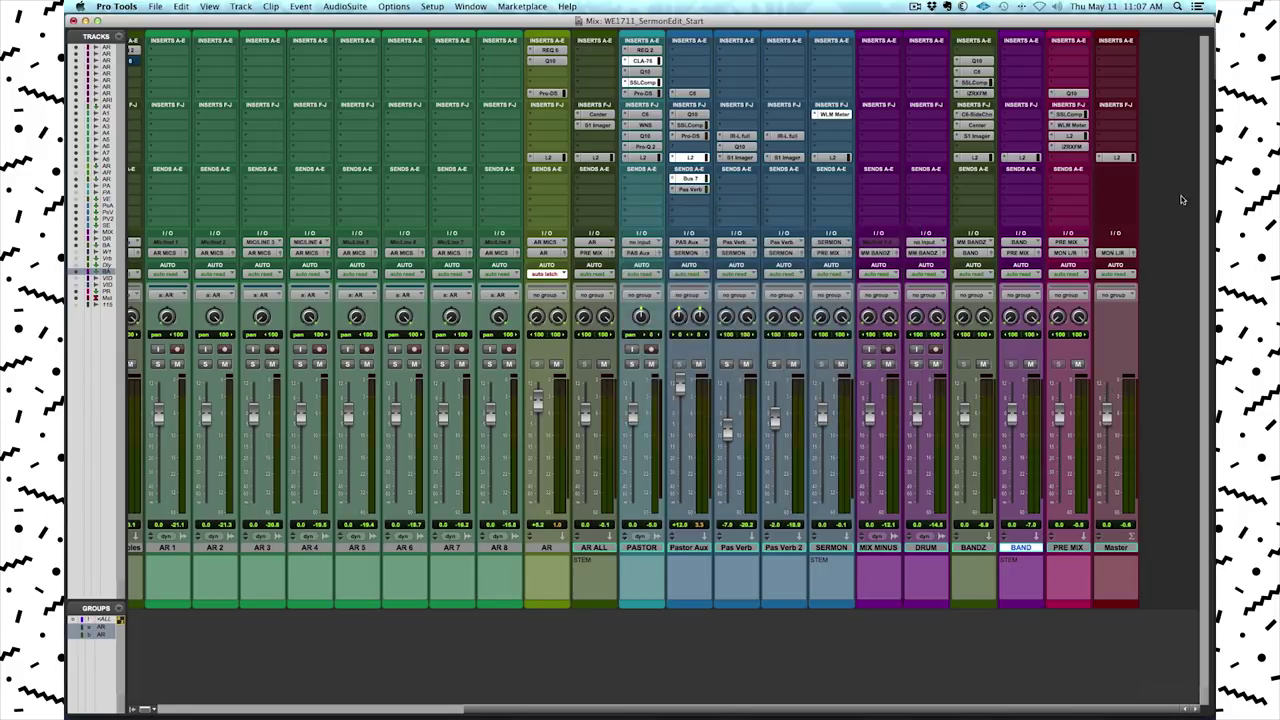
- Open the PRE MIX track's RX Final Mix plug-in and inspect its preset list and equalizer section
left_click(1072, 148)
left_click_drag(886, 125, 602, 132)
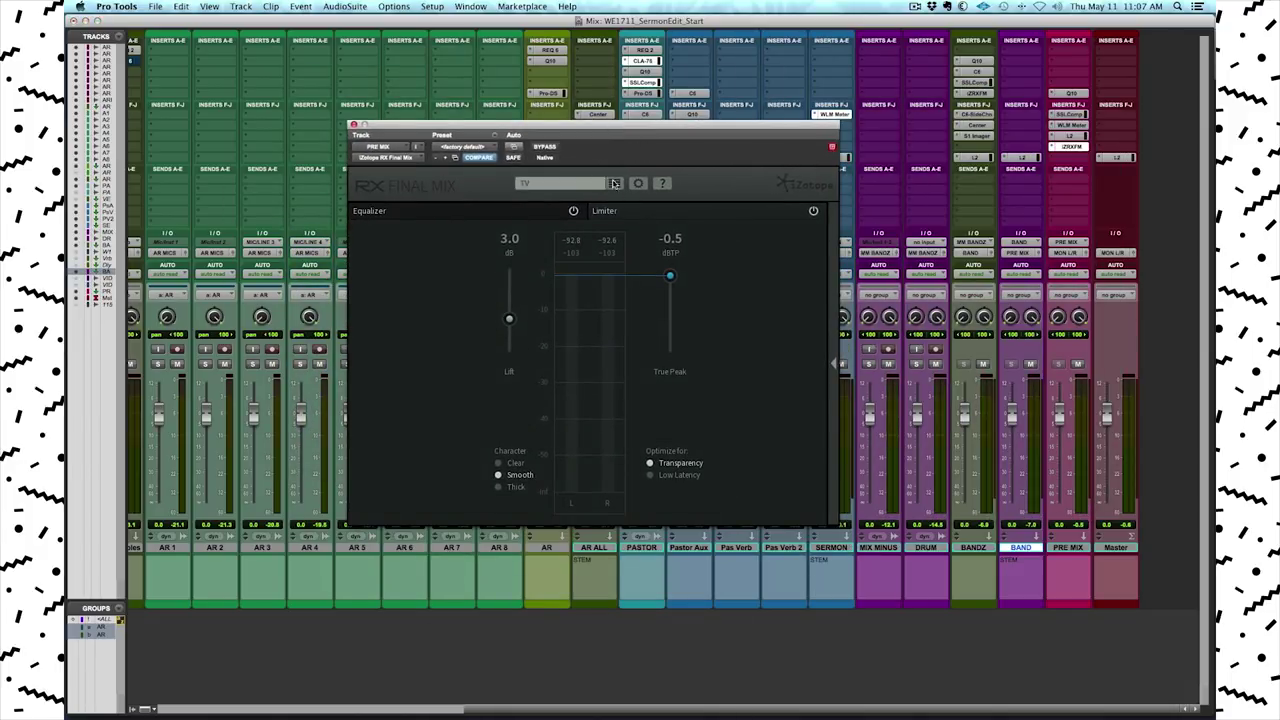
left_click(613, 183)
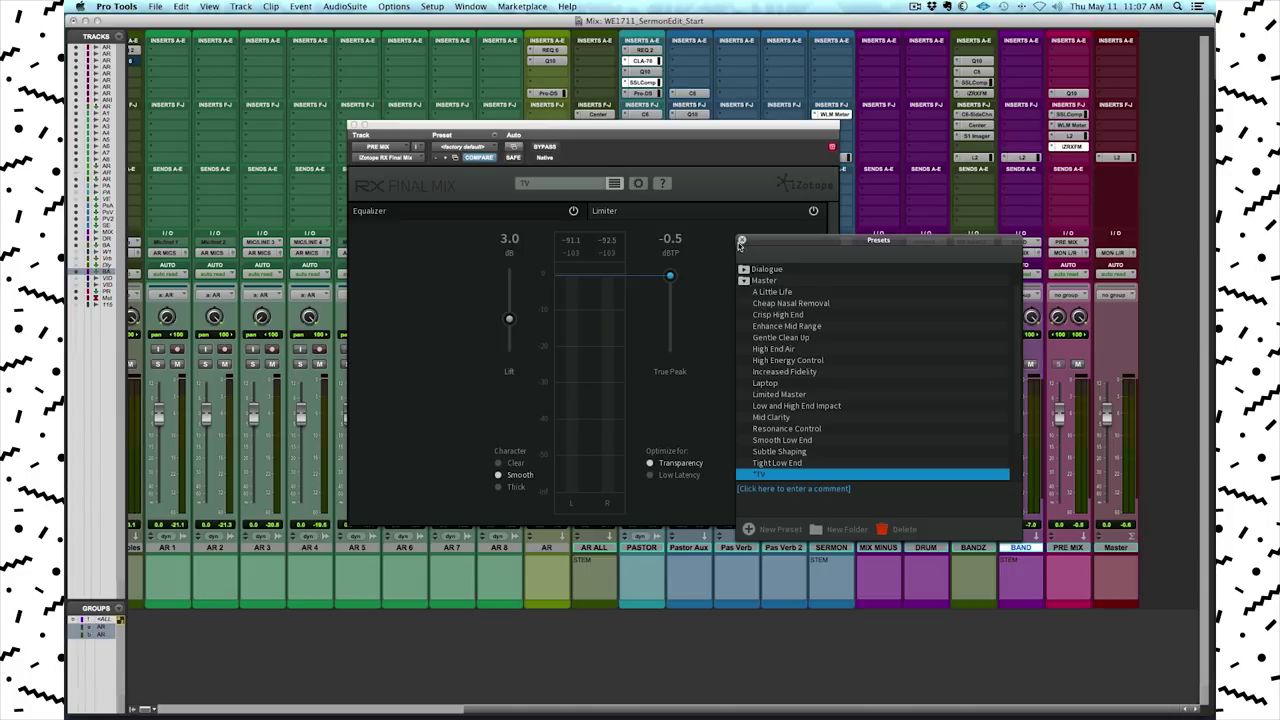
left_click_drag(778, 242, 858, 188)
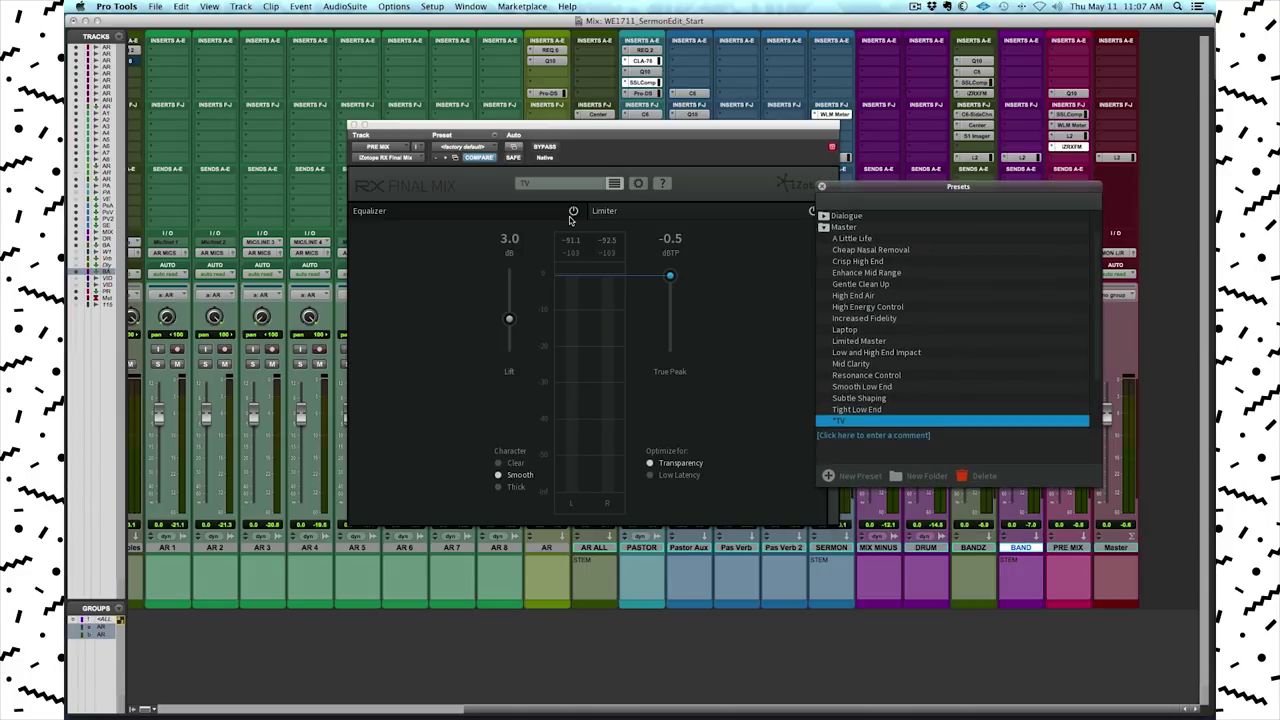
left_click(532, 208)
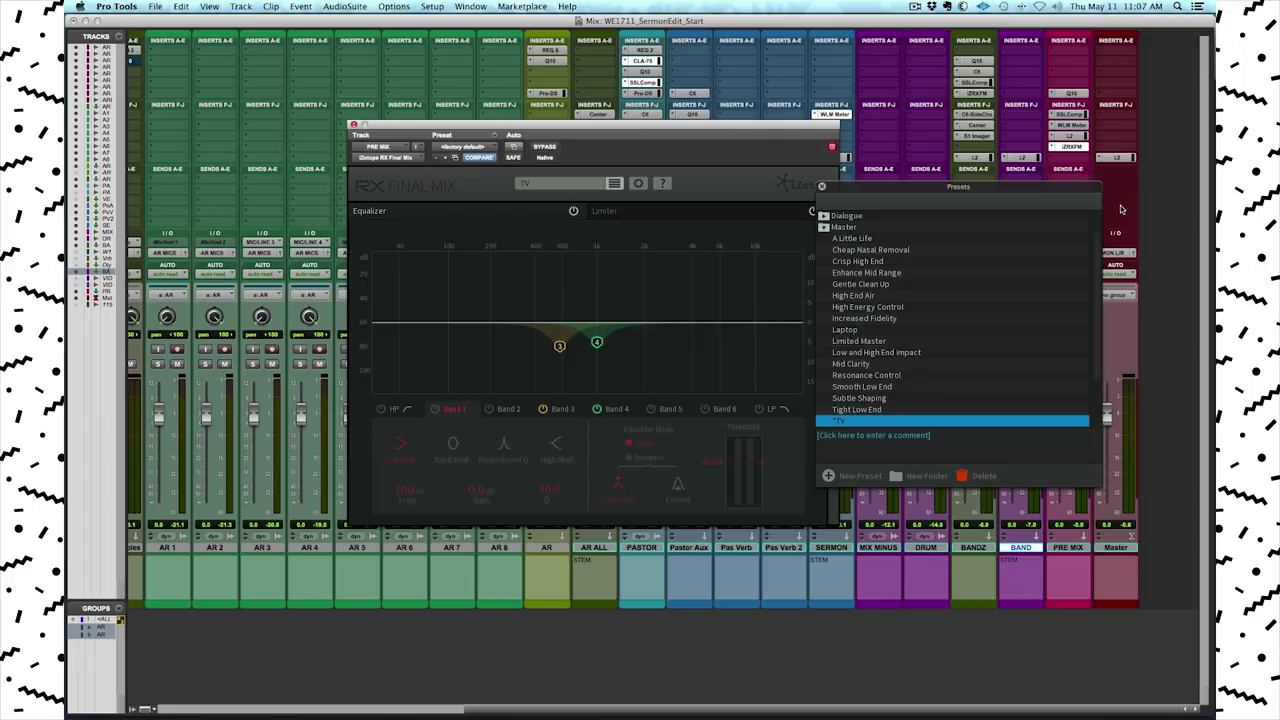
- Compare the PRE MIX track's Q10 equalizer with RX Final Mix, review the latter's limiter section, and close the plug-in
left_click(1070, 93)
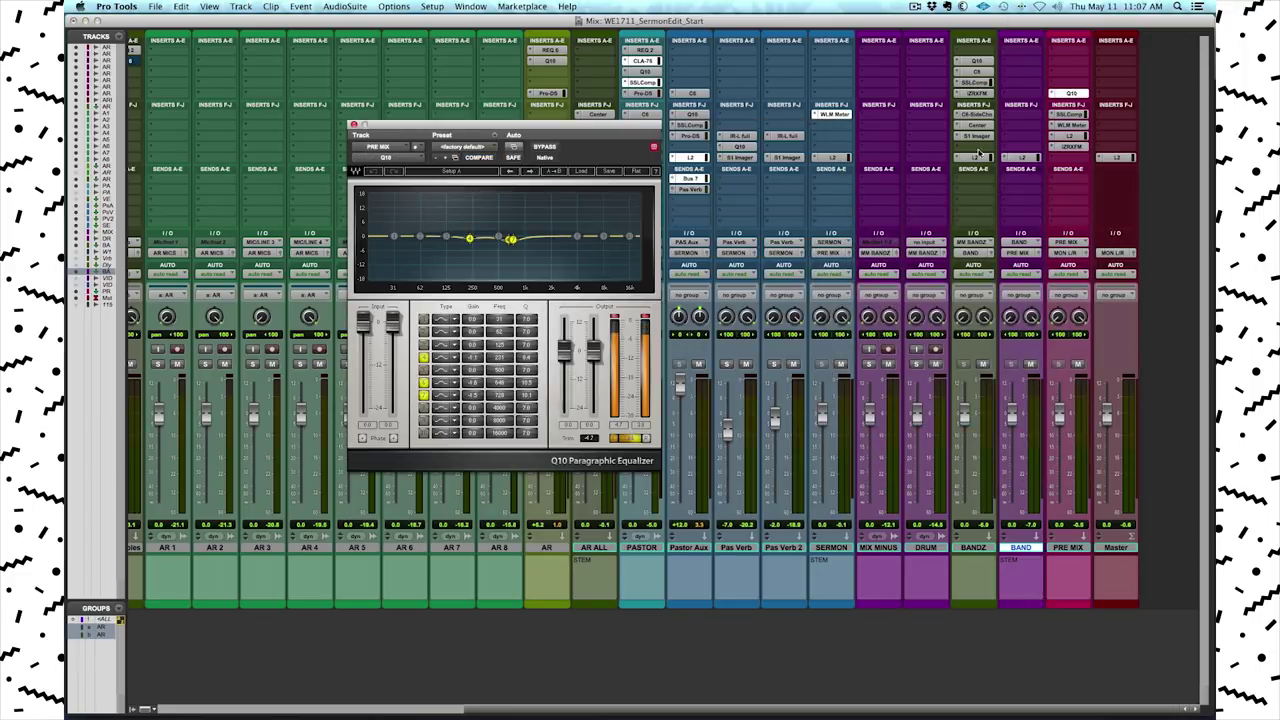
left_click(1071, 148)
left_click_drag(677, 134, 683, 113)
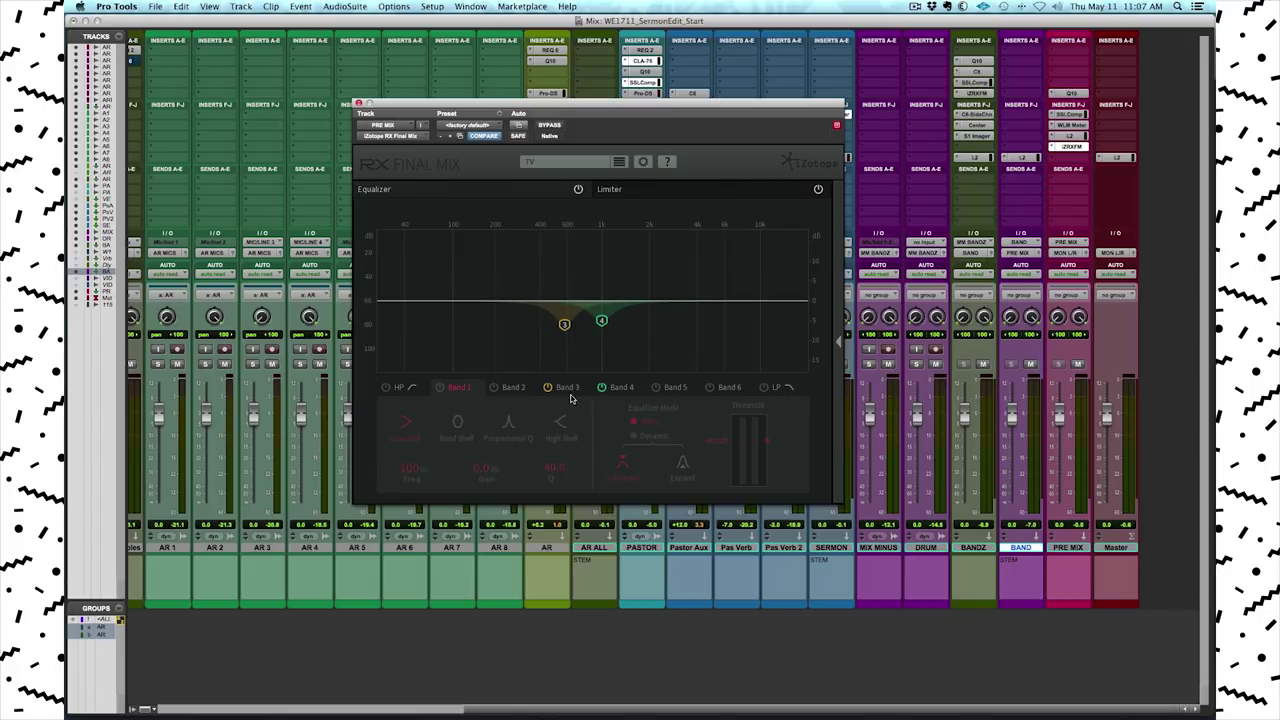
left_click(657, 194)
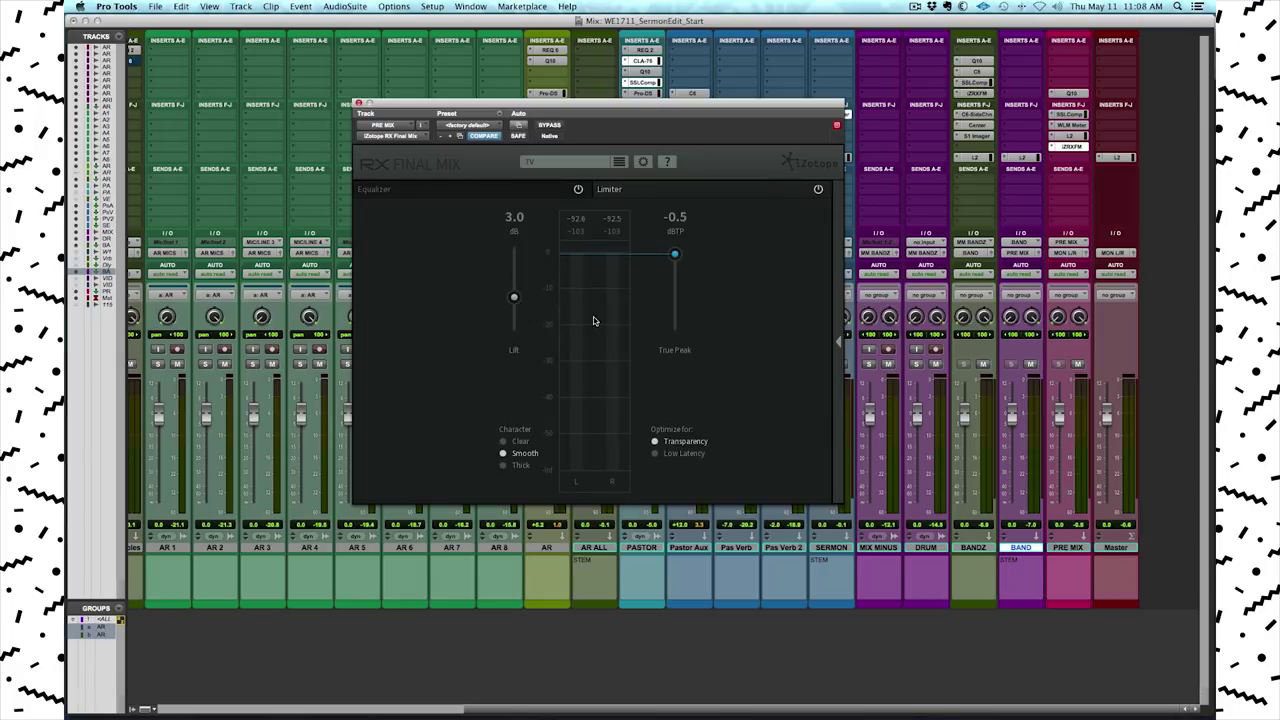
left_click(358, 103)
- Select the PRE MIX track and inspect the L2 Ultramaximizer settings on the Master track before closing the plug-in
left_click(1058, 548)
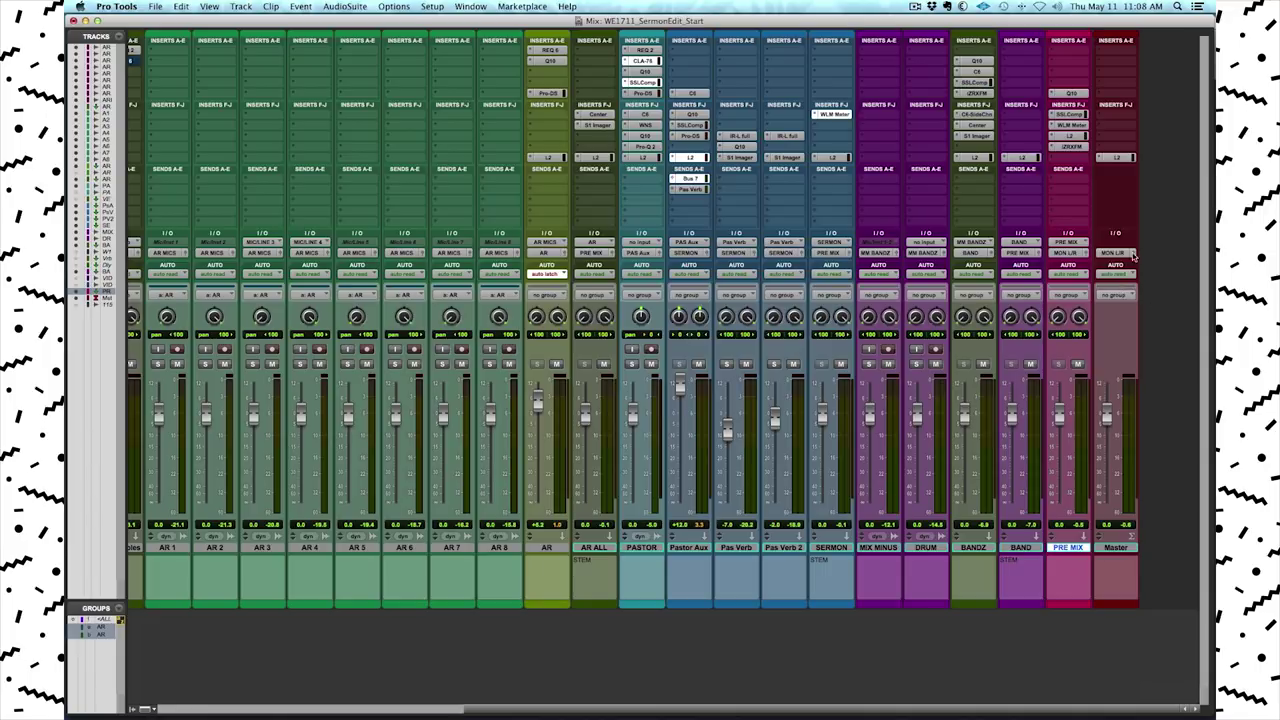
left_click(1114, 157)
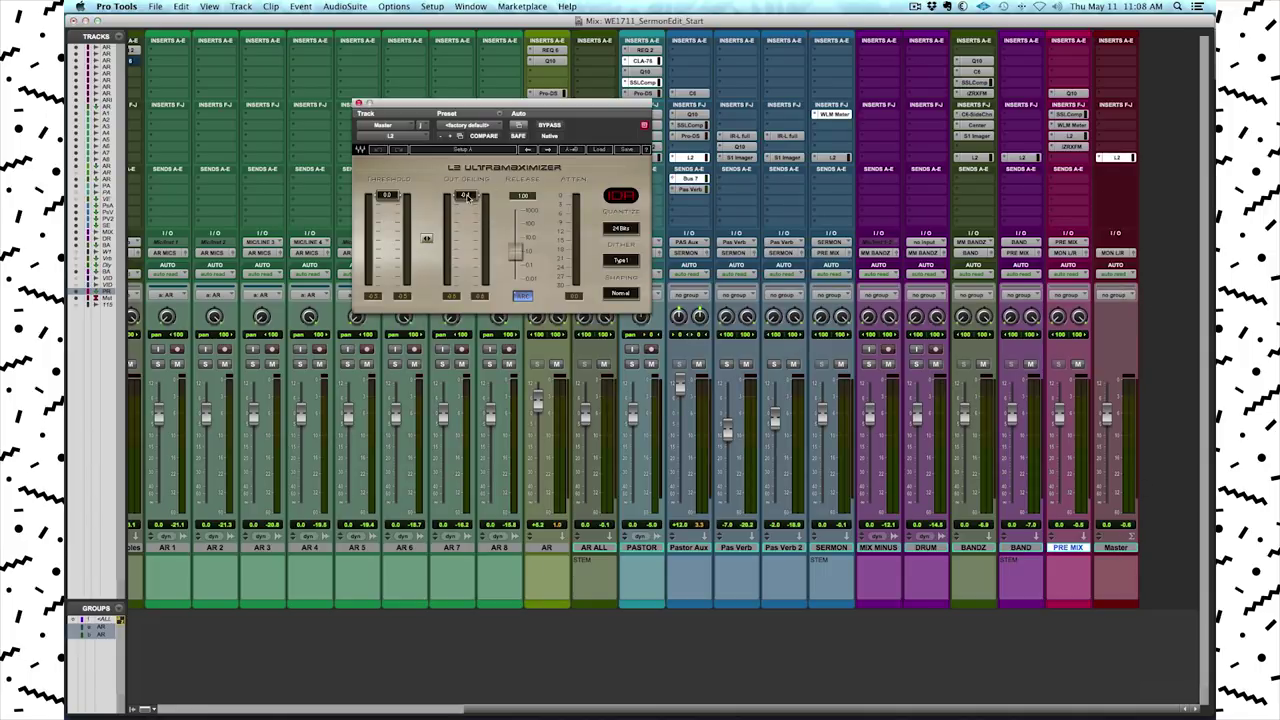
left_click(358, 103)
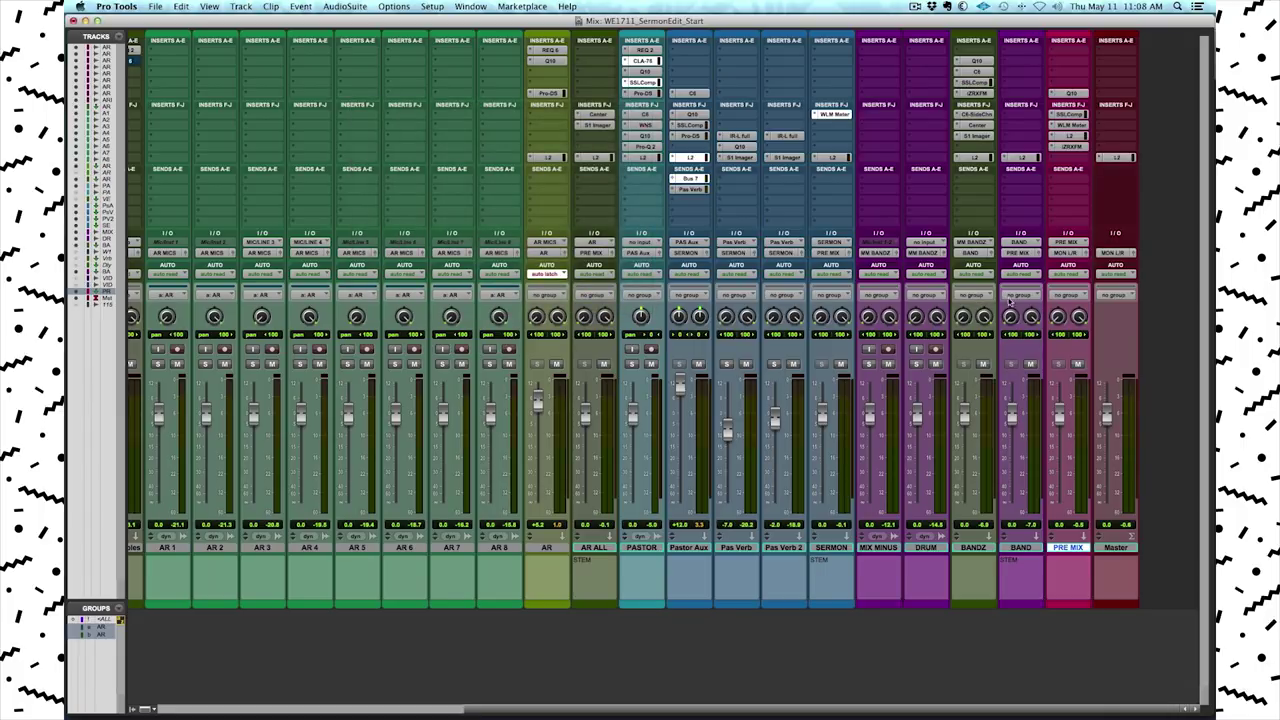
- Select the opening 52 seconds of the AR track's volume automation from 12:16:31;09 in the Edit window
scroll(880, 268, "left", 5)
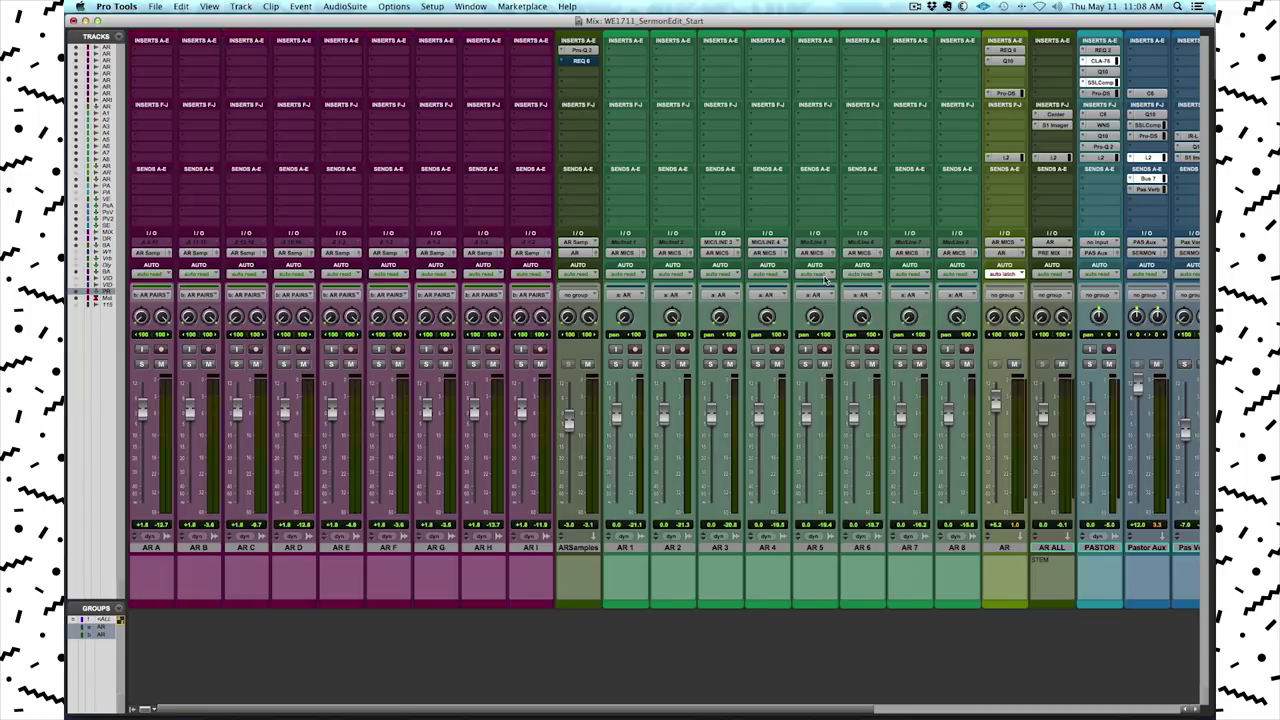
key("super+equal")
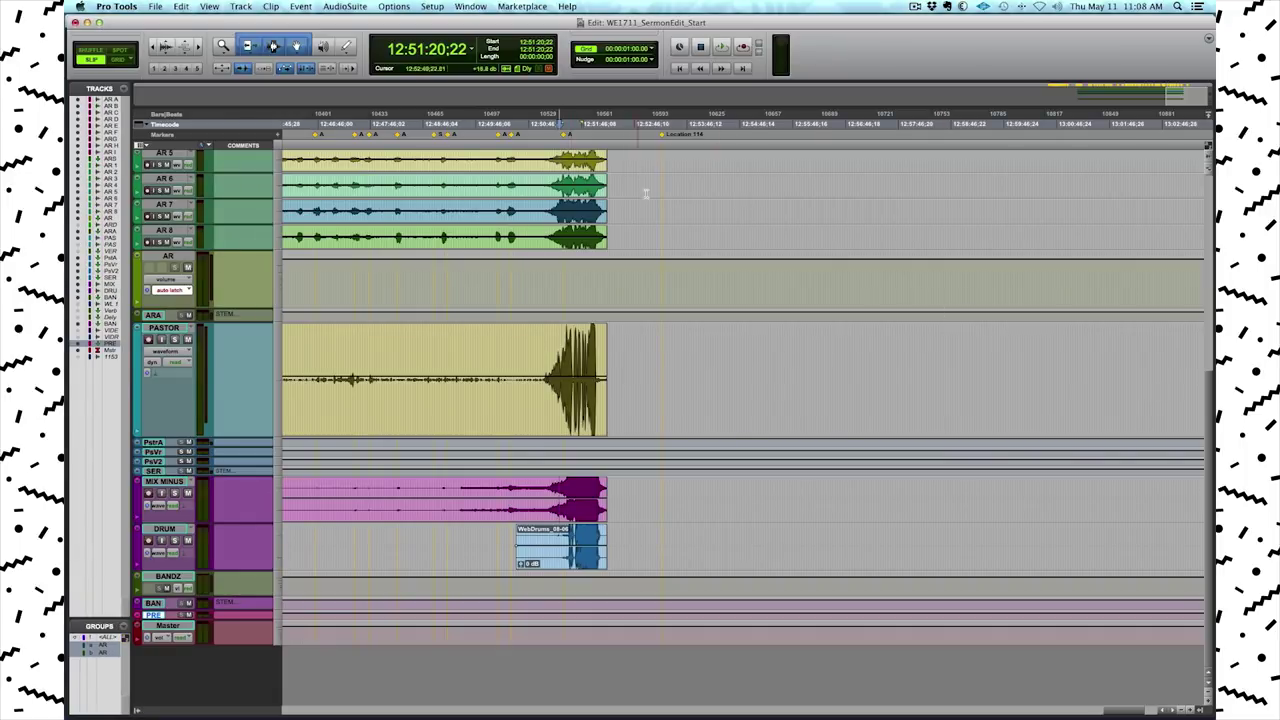
scroll(808, 220, "left", 5)
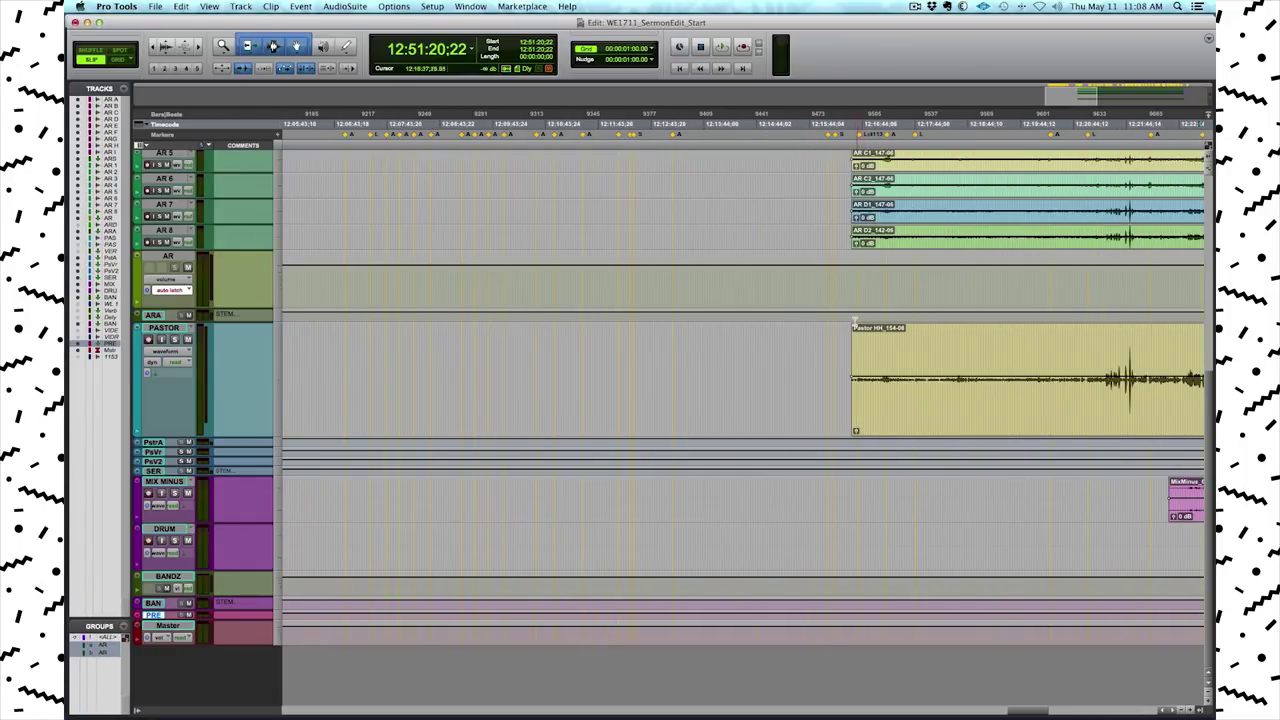
scroll(858, 300, "right", 10)
key("r")
key("r")
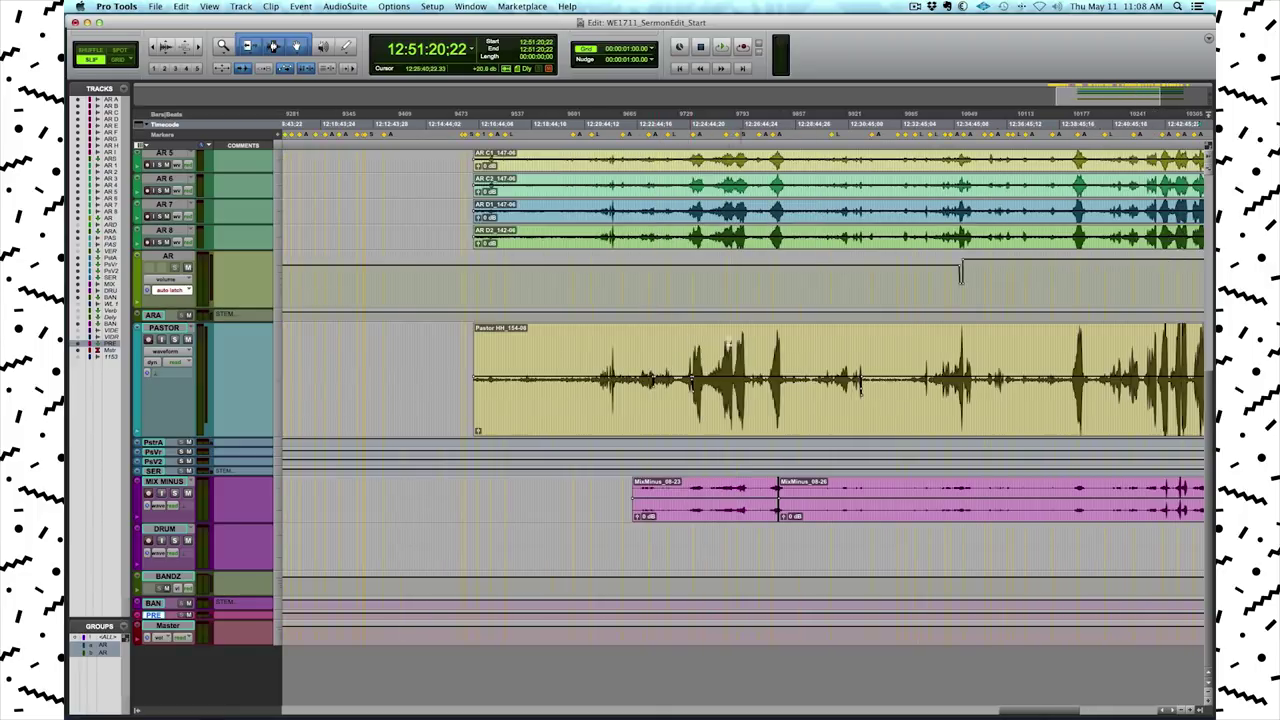
left_click(620, 290)
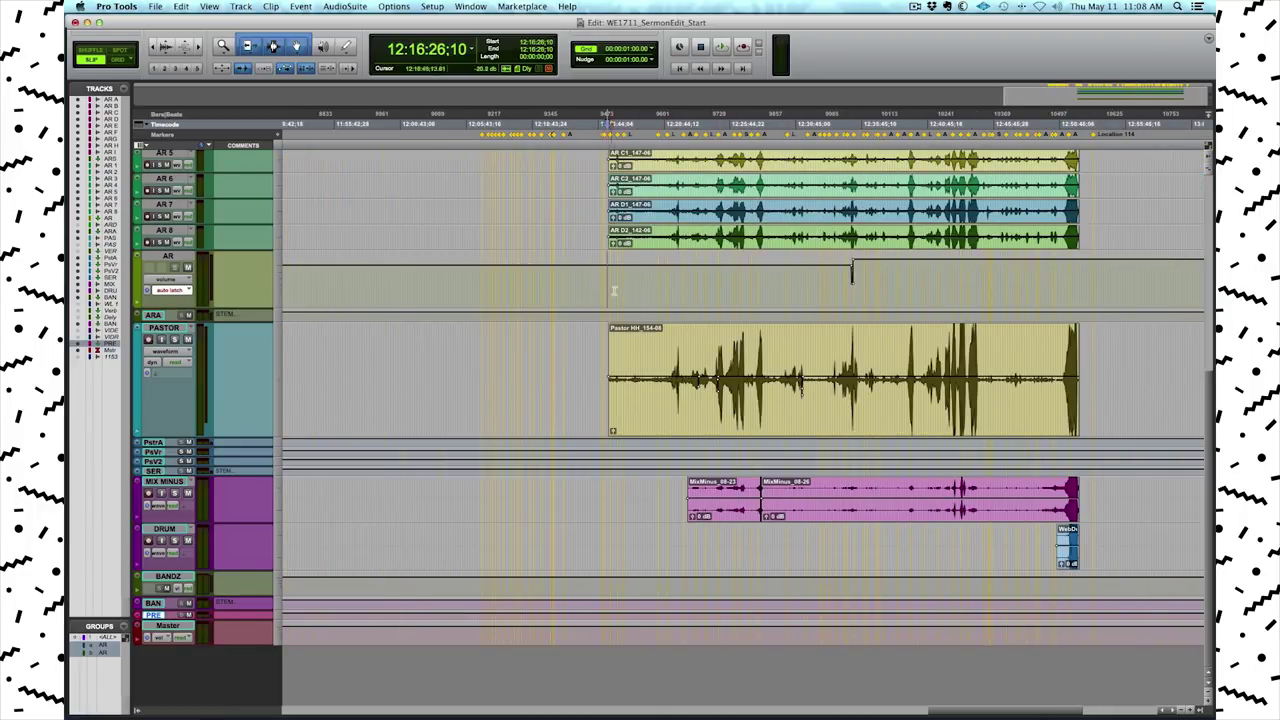
key("t")
key("t")
key("t")
key("t")
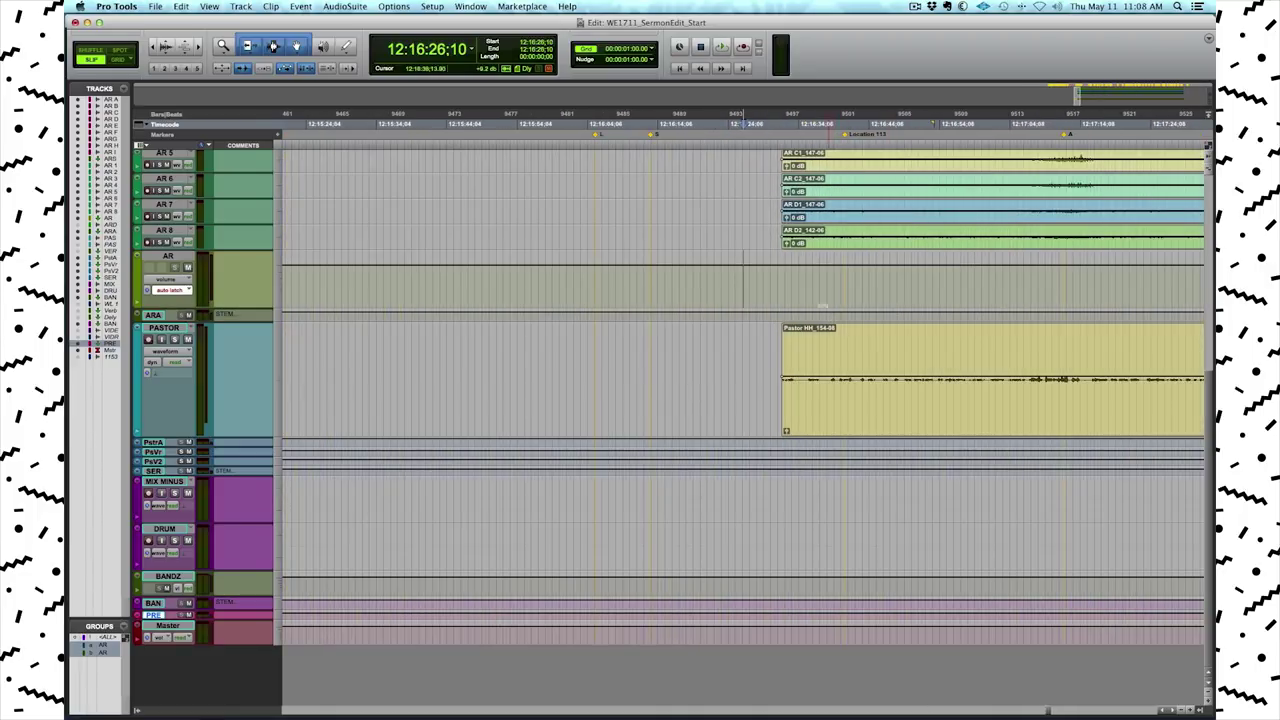
left_click_drag(782, 286, 1141, 290)
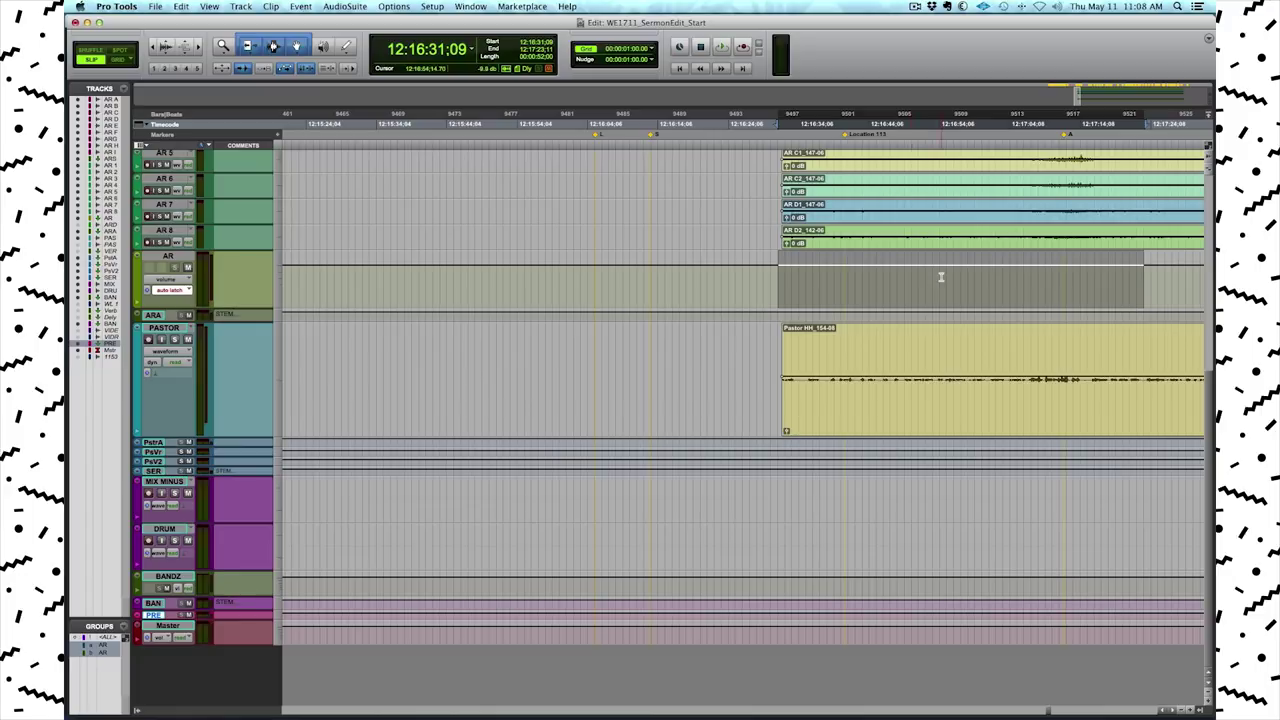
- Examine the dip in the AR track's volume automation near 12:34:54 against the audience and pastor waveforms
key("r")
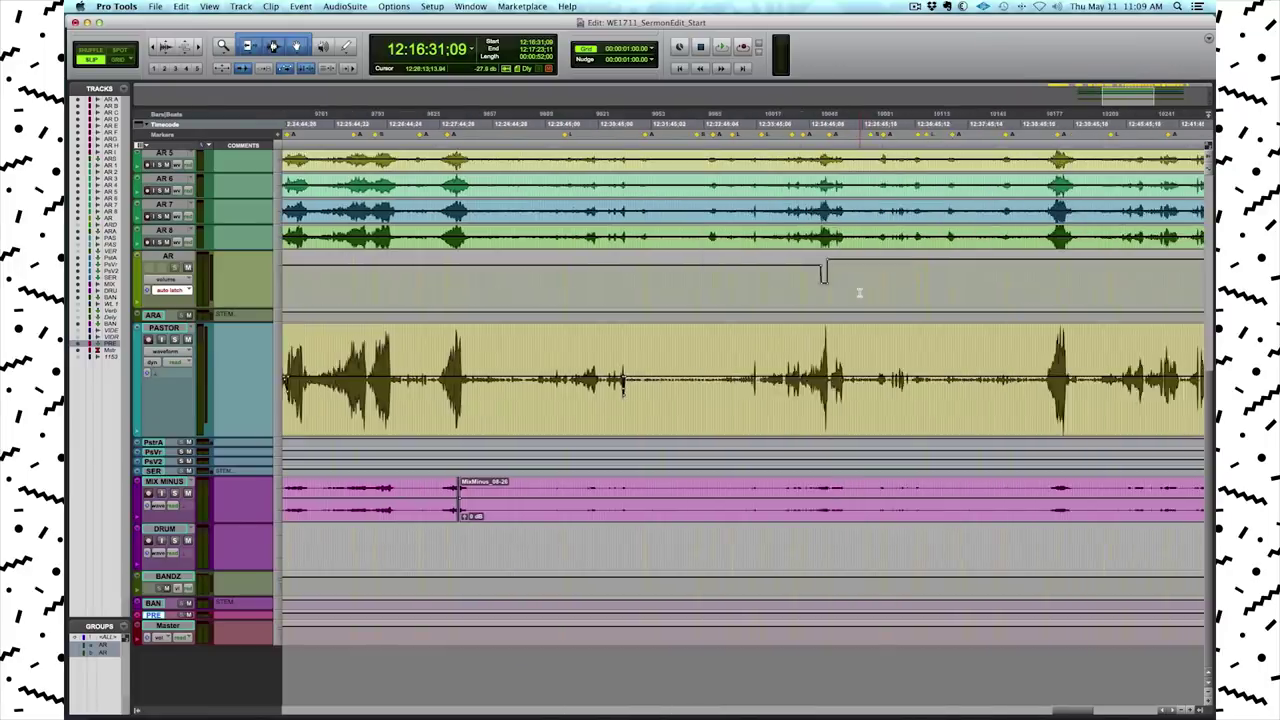
left_click(523, 300)
key("t")
key("t")
key("t")
key("t")
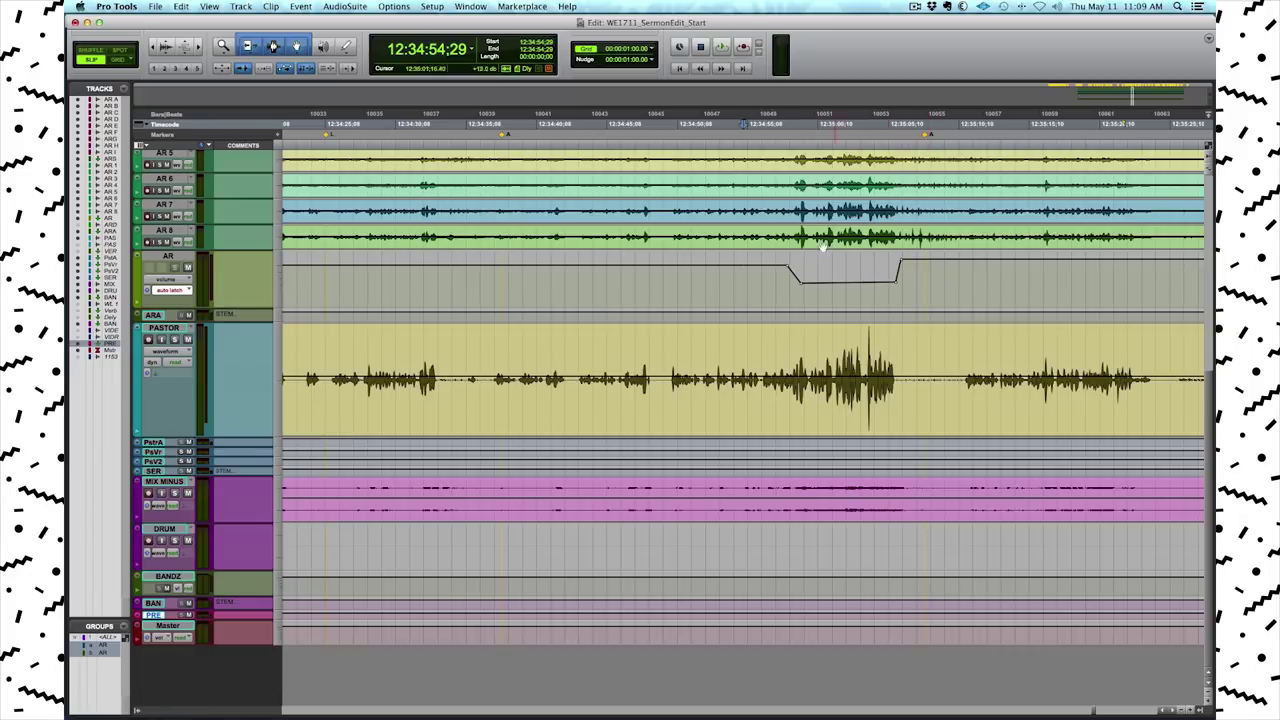
scroll(915, 322, "left", 3)
scroll(918, 317, "right", 1)
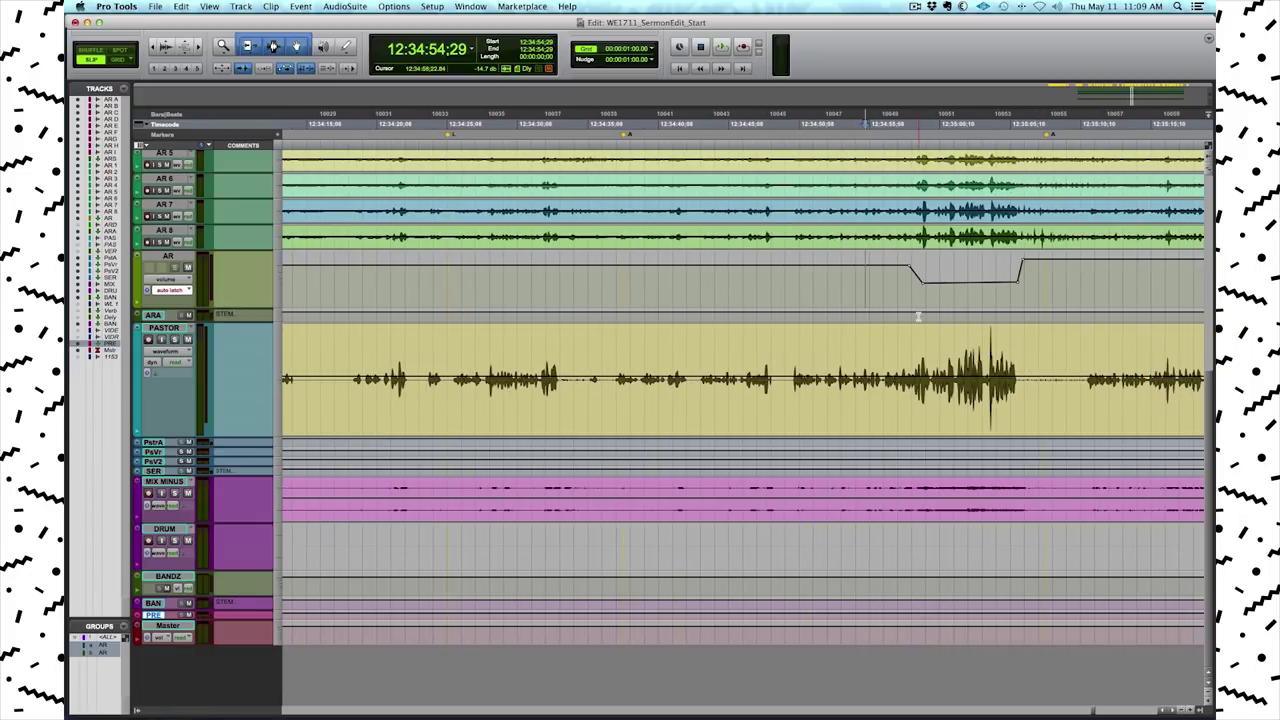
scroll(934, 323, "down", 6)
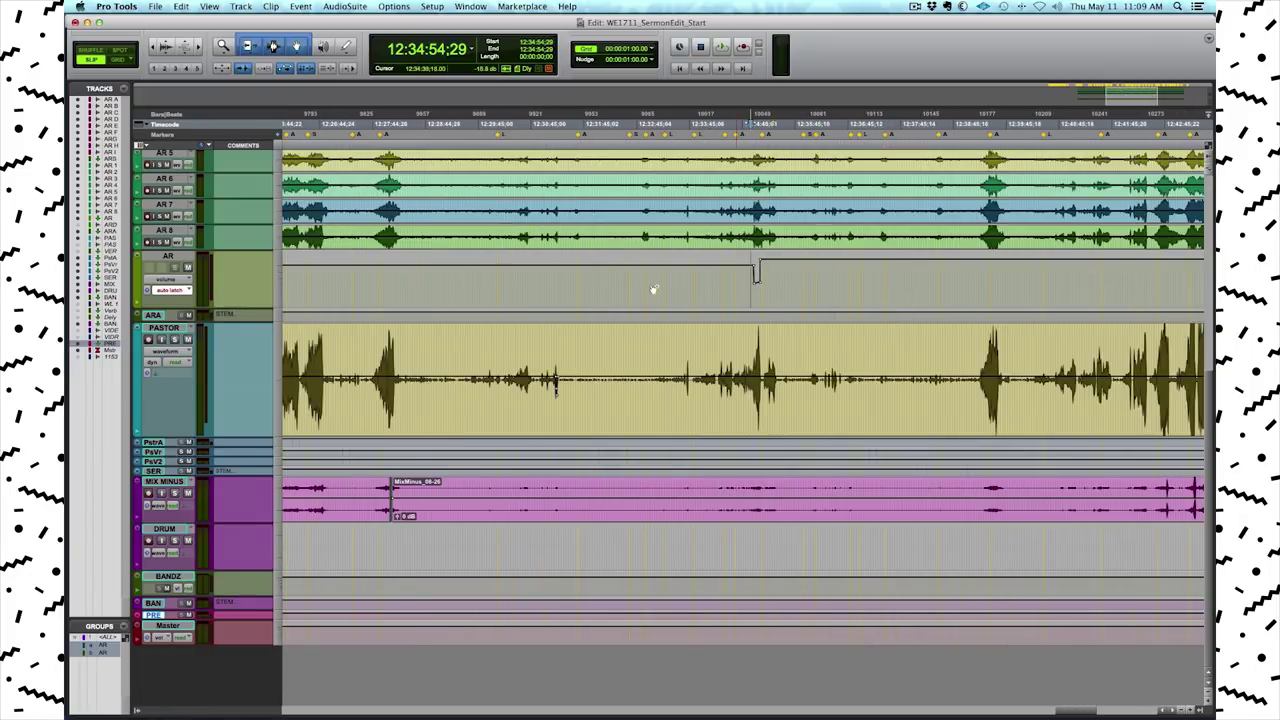
scroll(672, 300, "left", 2)
- In EuControl Settings, assign strip 12 of the MC Mix surface to the AR track
left_click(962, 7)
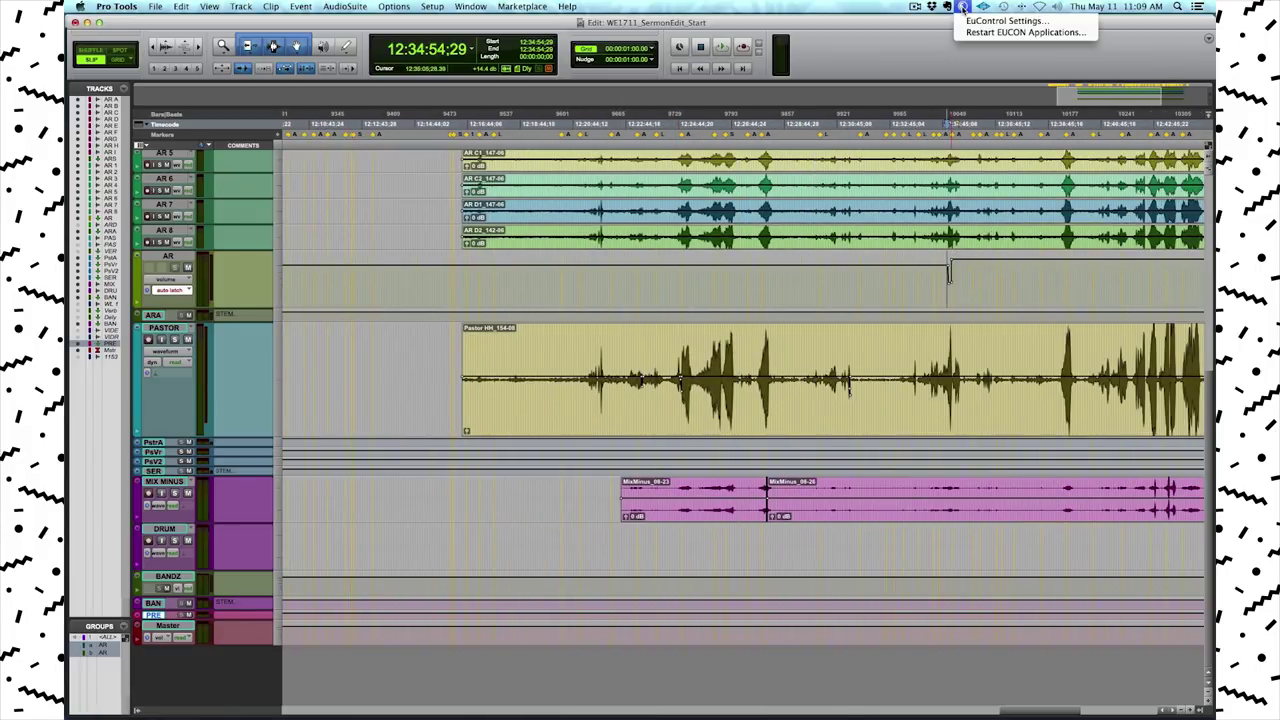
left_click(1000, 20)
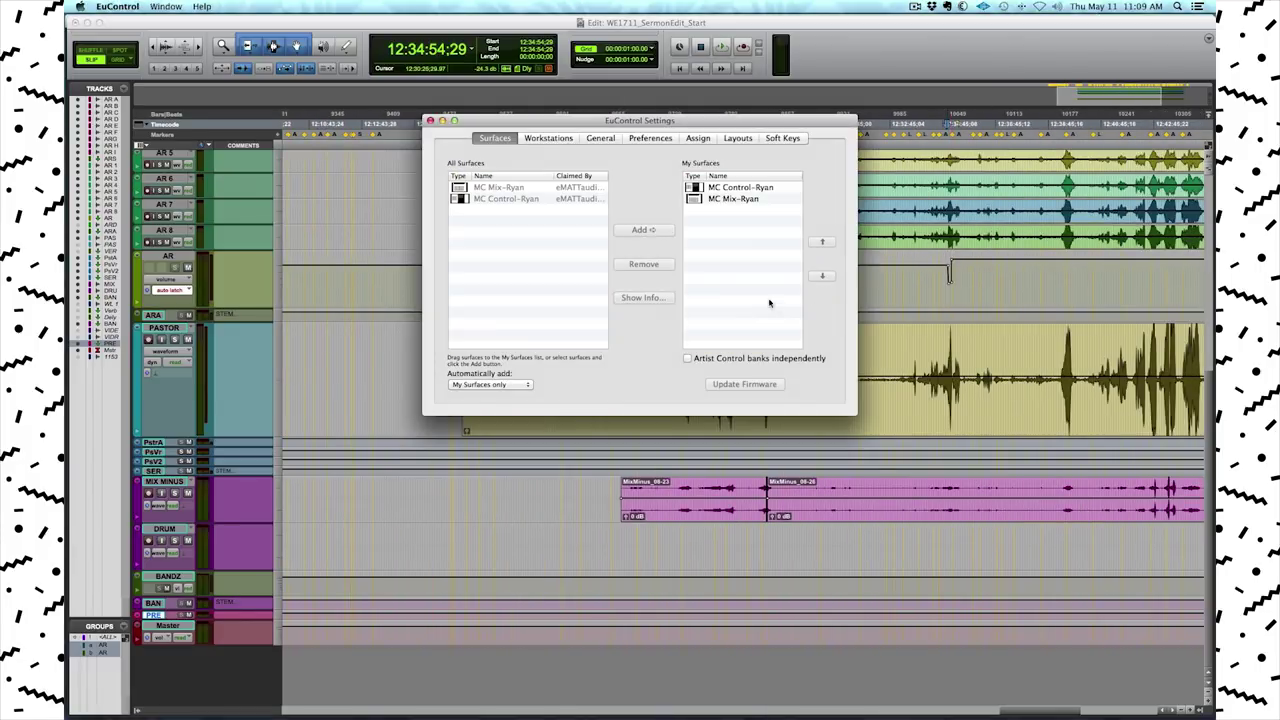
left_click(698, 141)
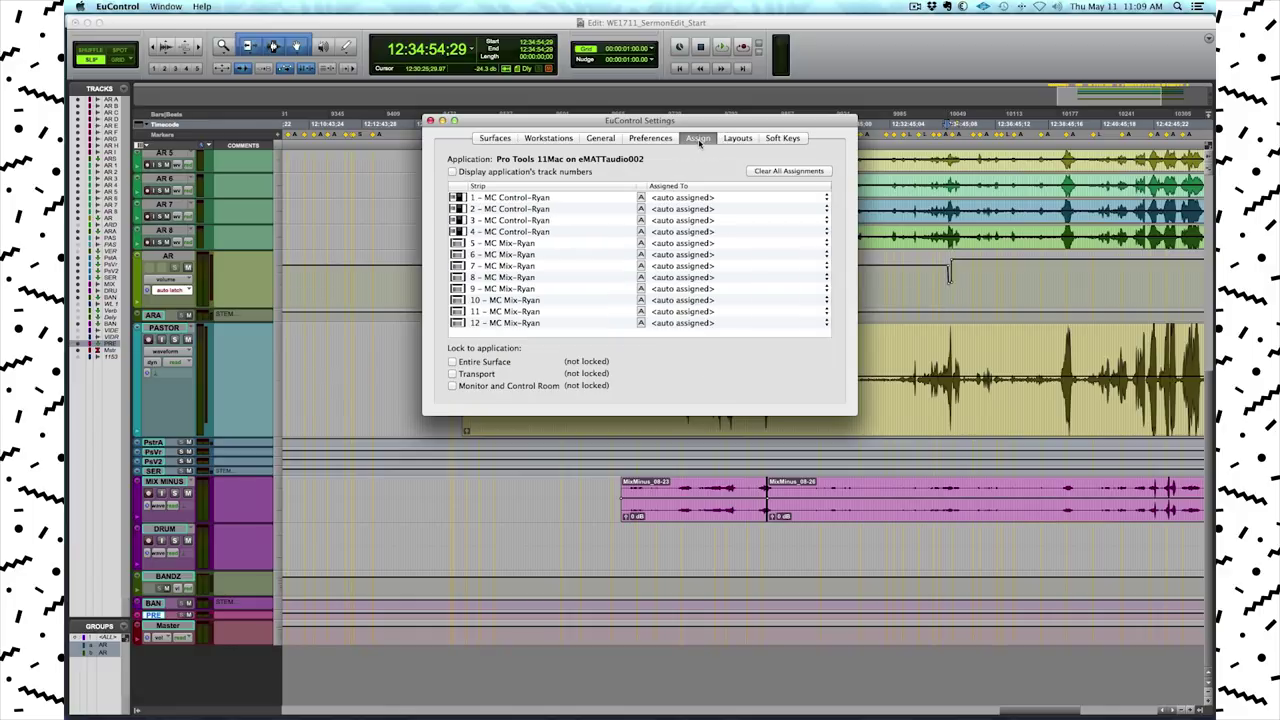
left_click(682, 324)
left_click(684, 551)
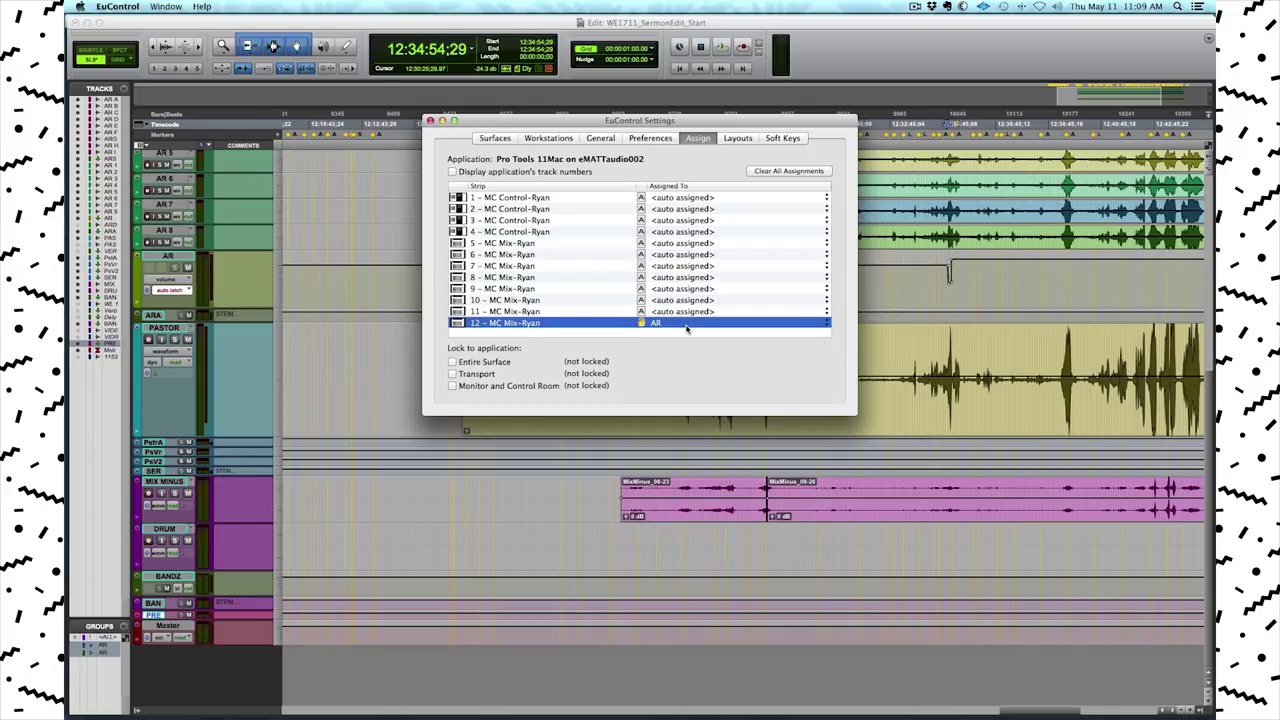
- Switch back to Pro Tools and write a short fader move on the AR track's volume from 12:18:36;02
key("super+Tab")
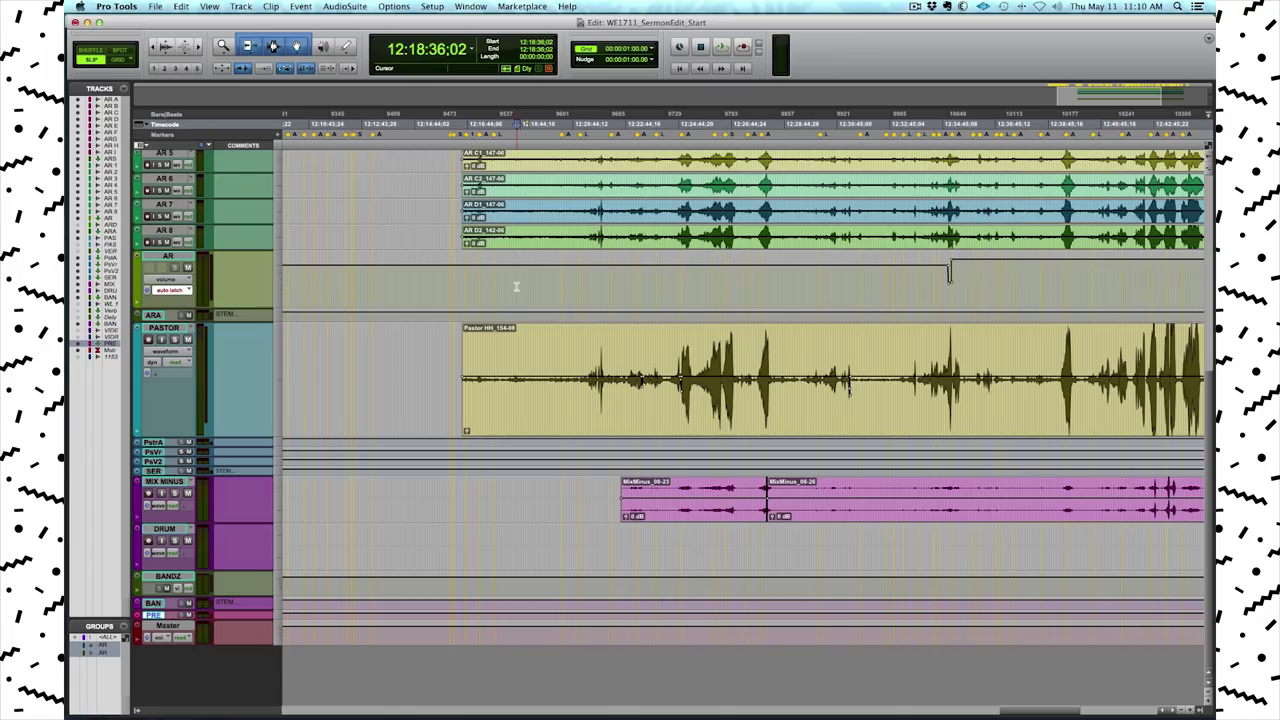
left_click(516, 287)
key("space")
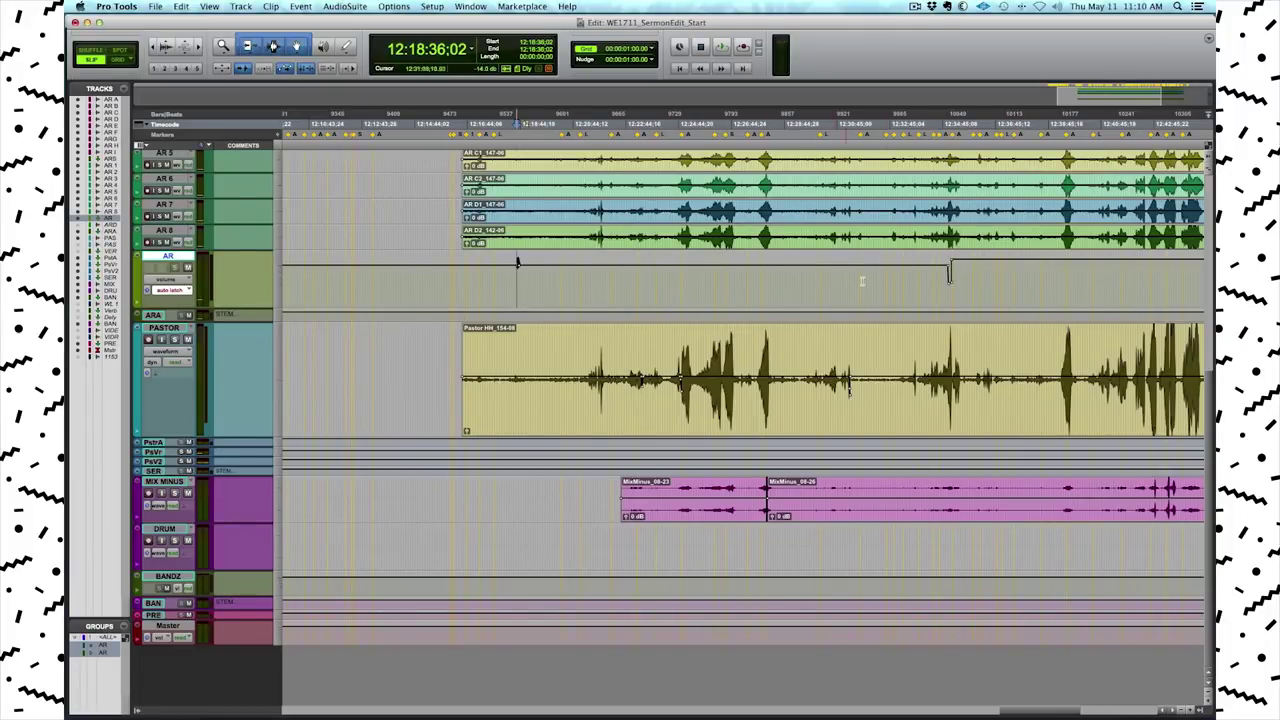
- Locate the audience response near 12:32:50 and write a smooth volume boost over it on the AR track, starting from 12:32:47;29
left_click(887, 273)
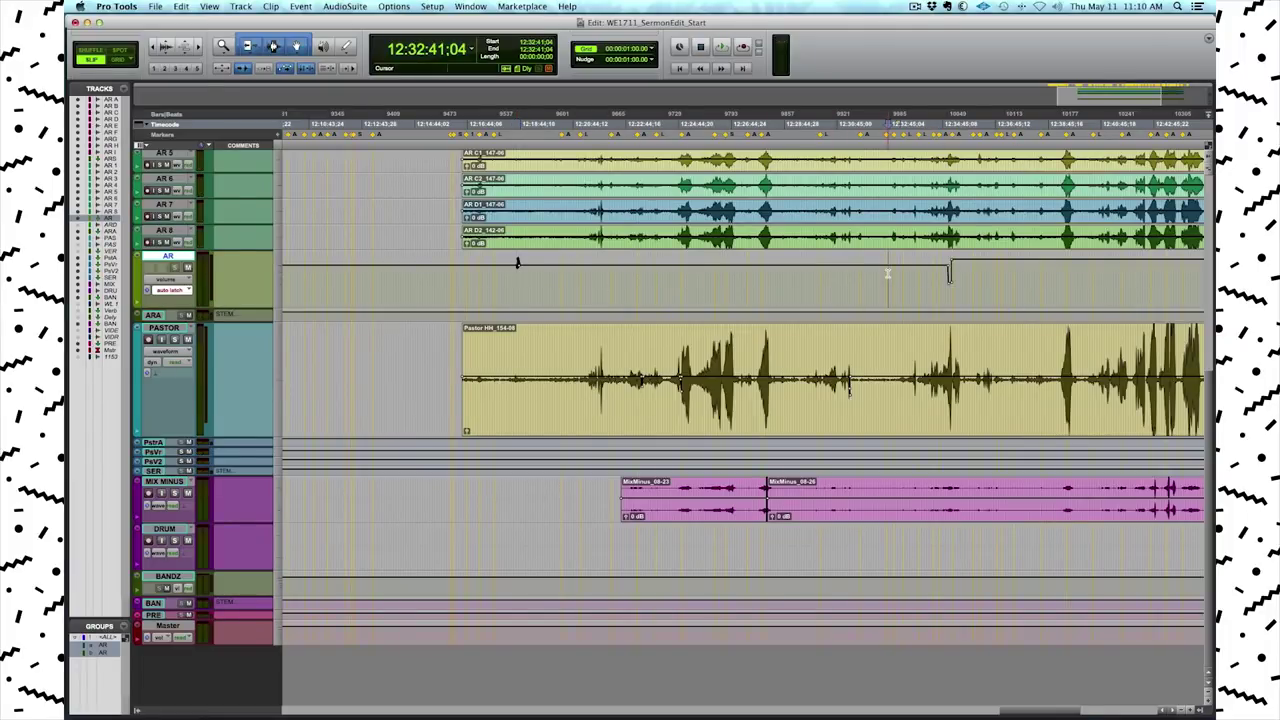
key("t")
key("t")
key("t")
left_click_drag(775, 289, 801, 281)
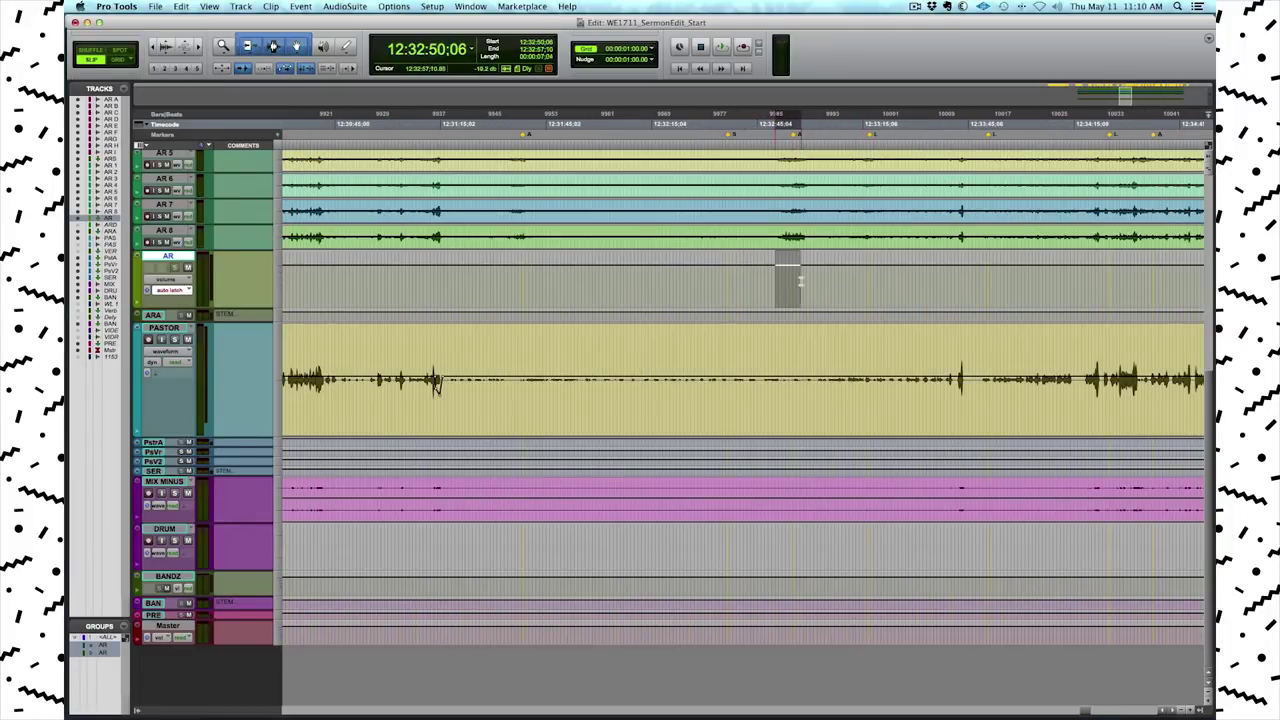
left_click(768, 284)
key("r")
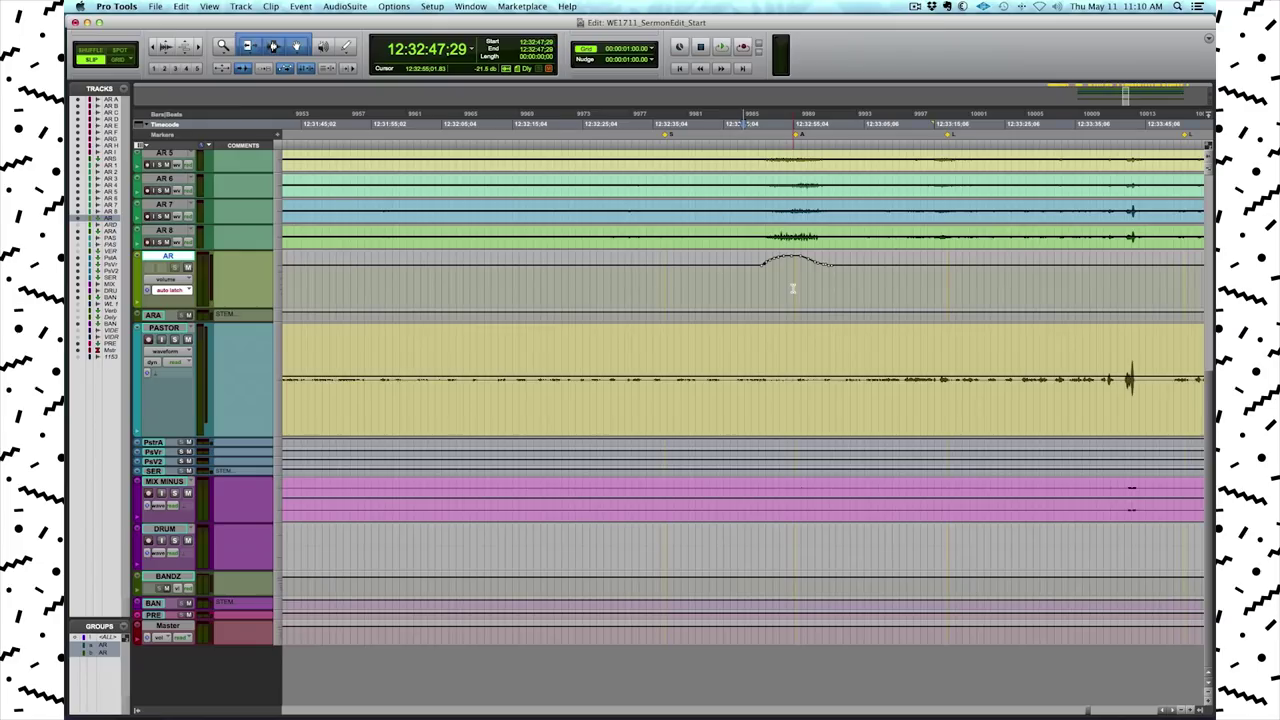
- Examine the AR track's volume boost near 12:32:50 and the automation dip near 12:35:02 against the audience and pastor waveforms
scroll(886, 298, "down", 4)
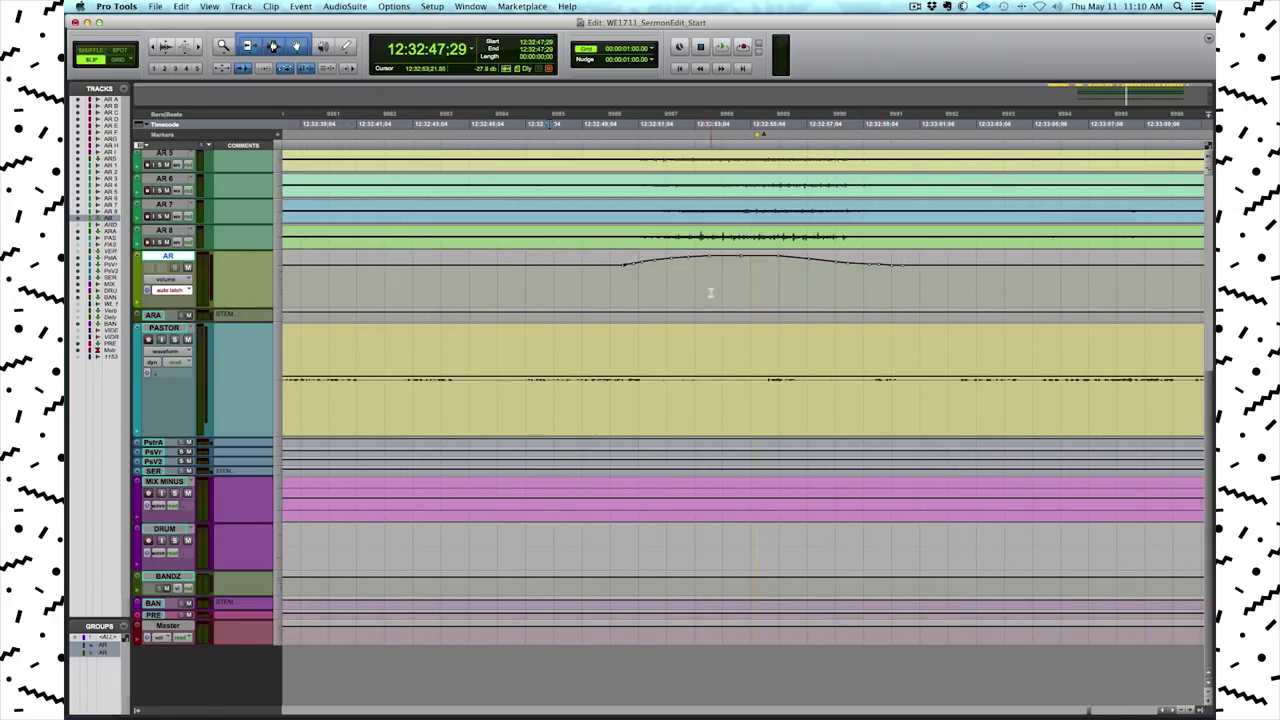
scroll(803, 300, "right", 8)
left_click(499, 306)
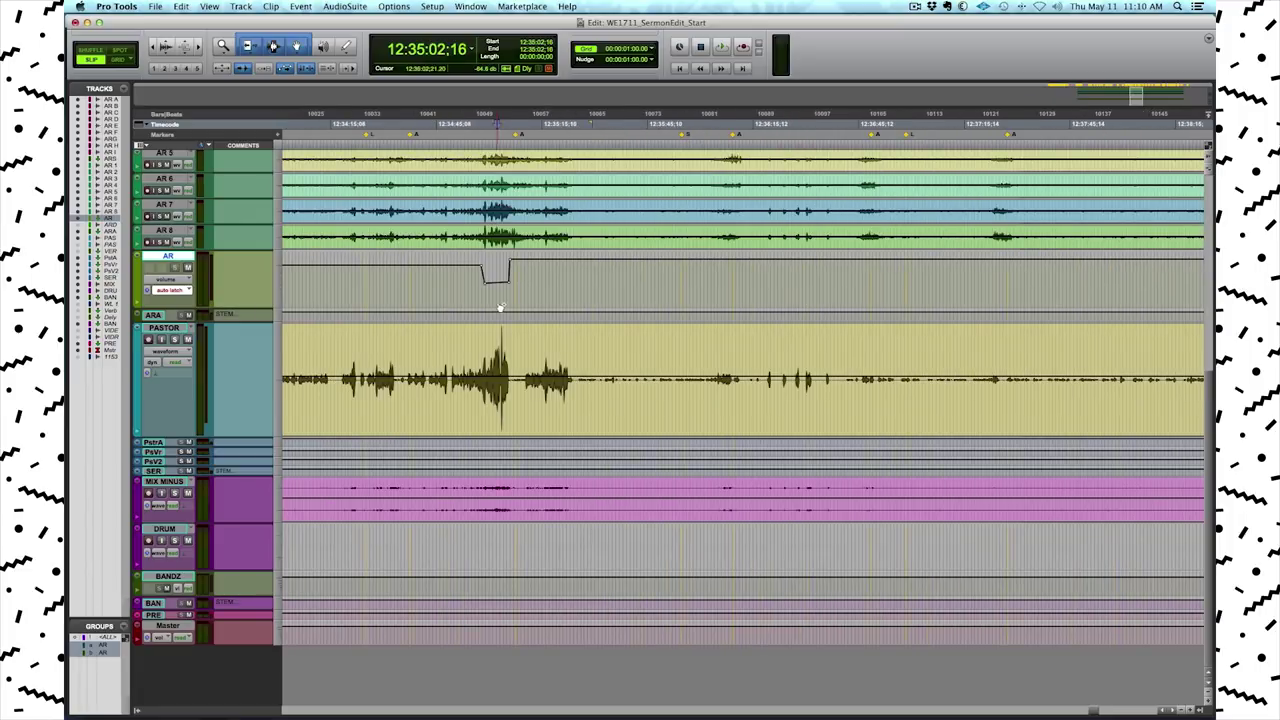
key("t")
key("t")
key("t")
key("r")
key("r")
key("r")
key("r")
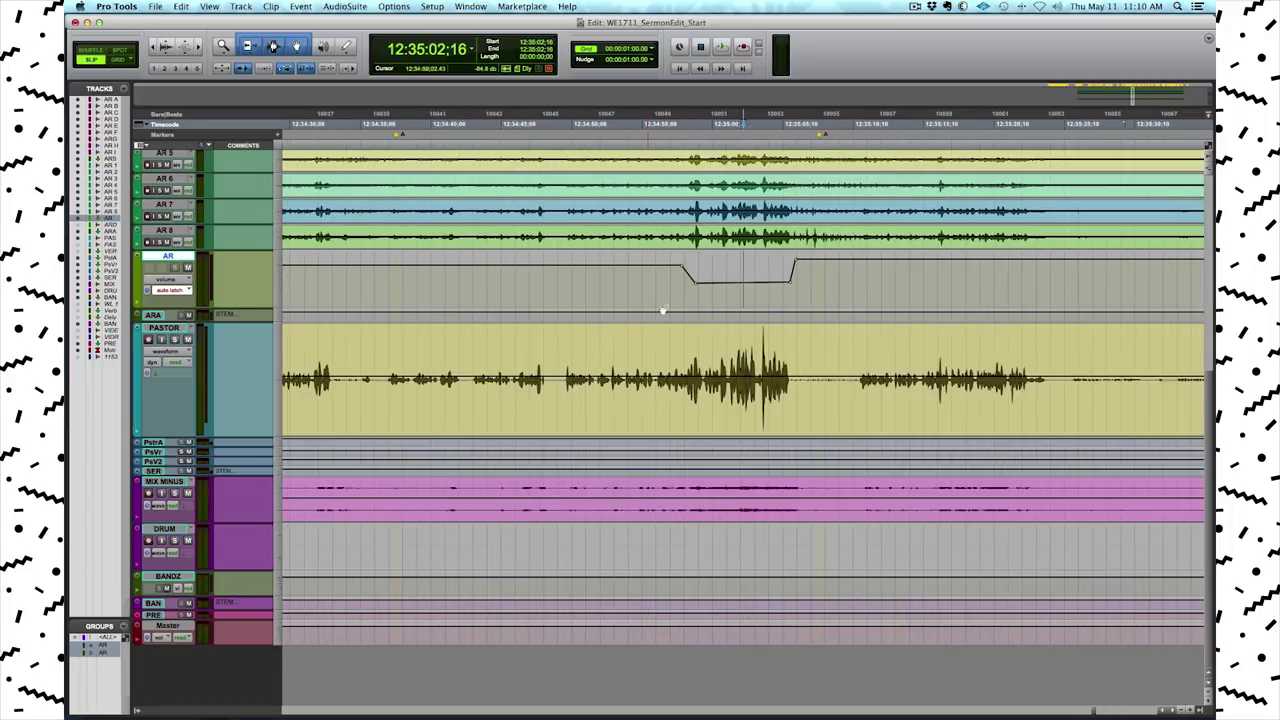
- Return to 12:32:50;11 and compare the AR volume boost with the dip around the pastor's louder passage
left_click(640, 301)
key("t")
key("t")
key("t")
key("t")
key("r")
key("r")
key("r")
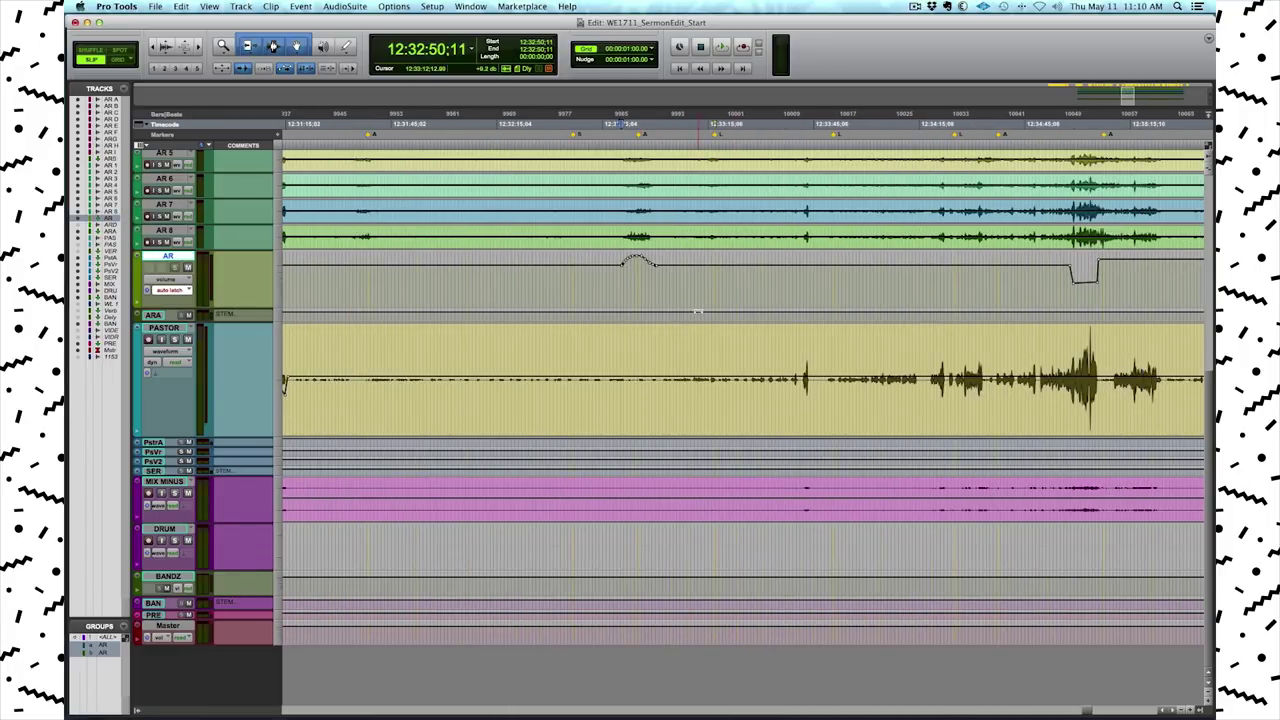
scroll(703, 304, "right", 3)
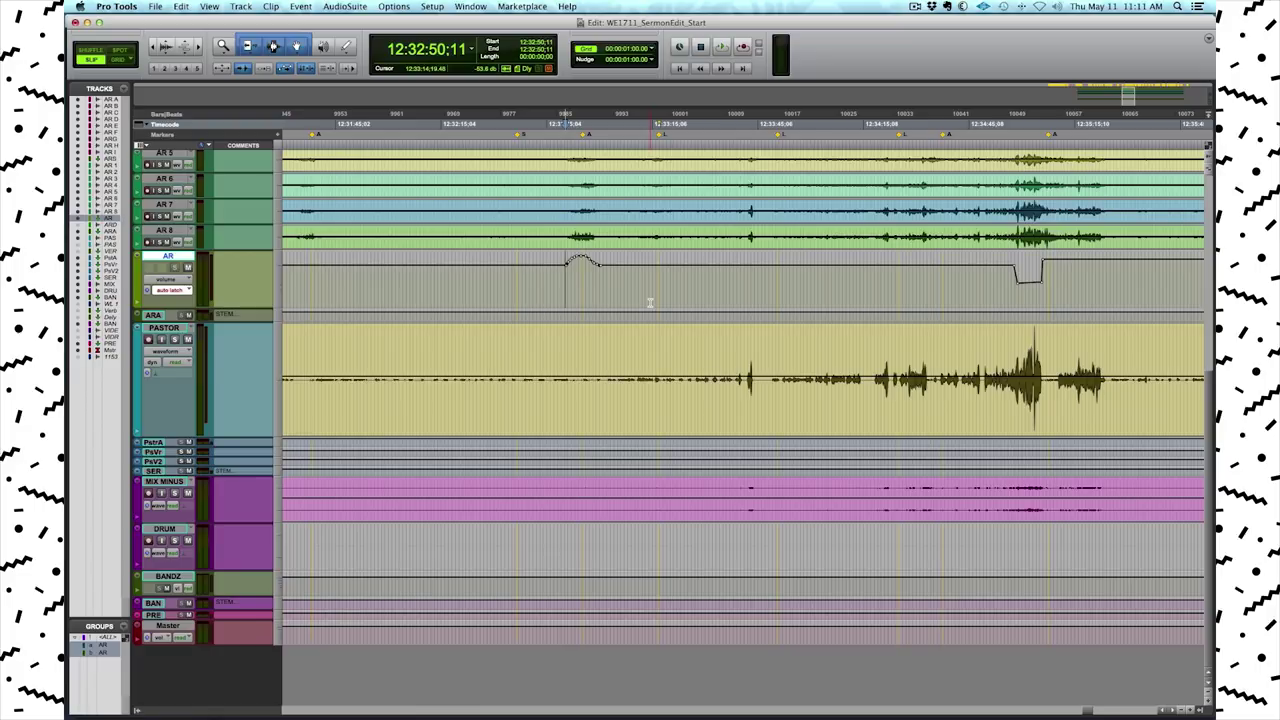
key("r")
key("r")
key("r")
key("r")
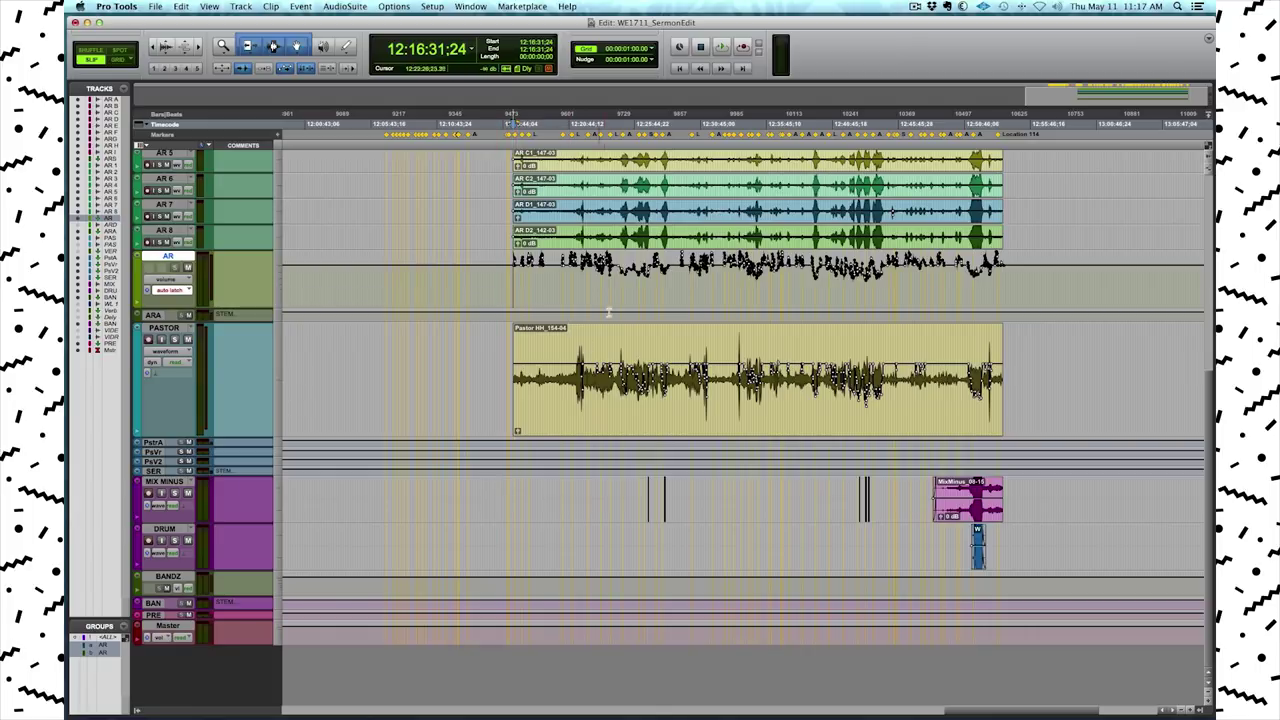
- Review the AR and PASTOR volume automation across the whole sermon in the WE1711_SermonEdit session
left_click(510, 290)
left_click_drag(510, 290, 1000, 286)
left_click_drag(566, 350, 984, 376)
left_click(577, 348)
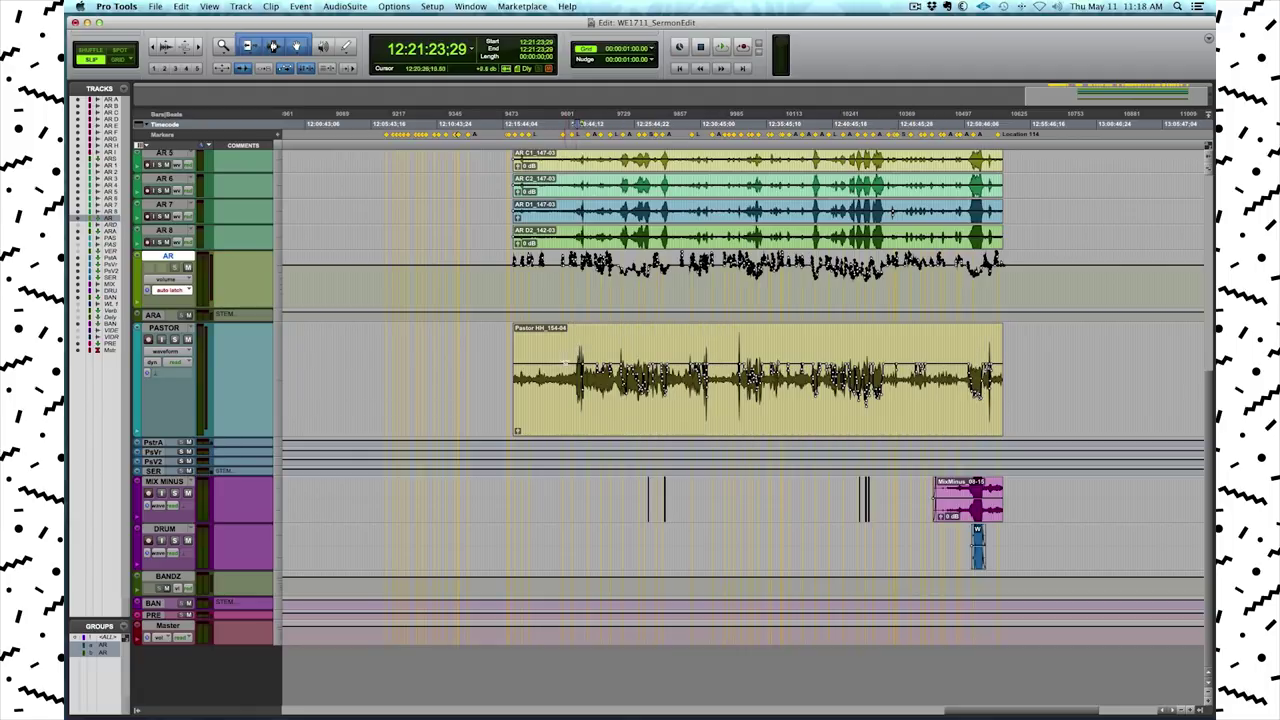
- Examine the AR and PASTOR volume moves in detail from 12:21:23;29 through about 12:25
key("t")
key("t")
key("t")
key("t")
key("t")
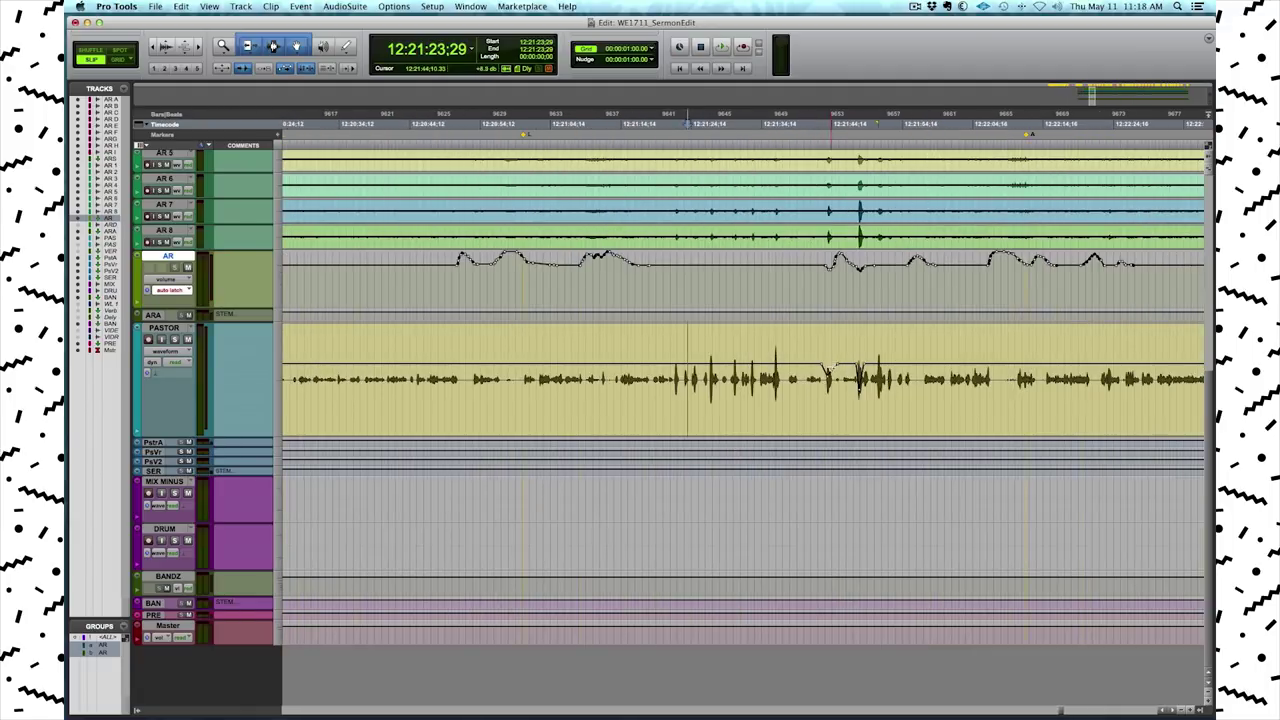
scroll(860, 390, "right", 10)
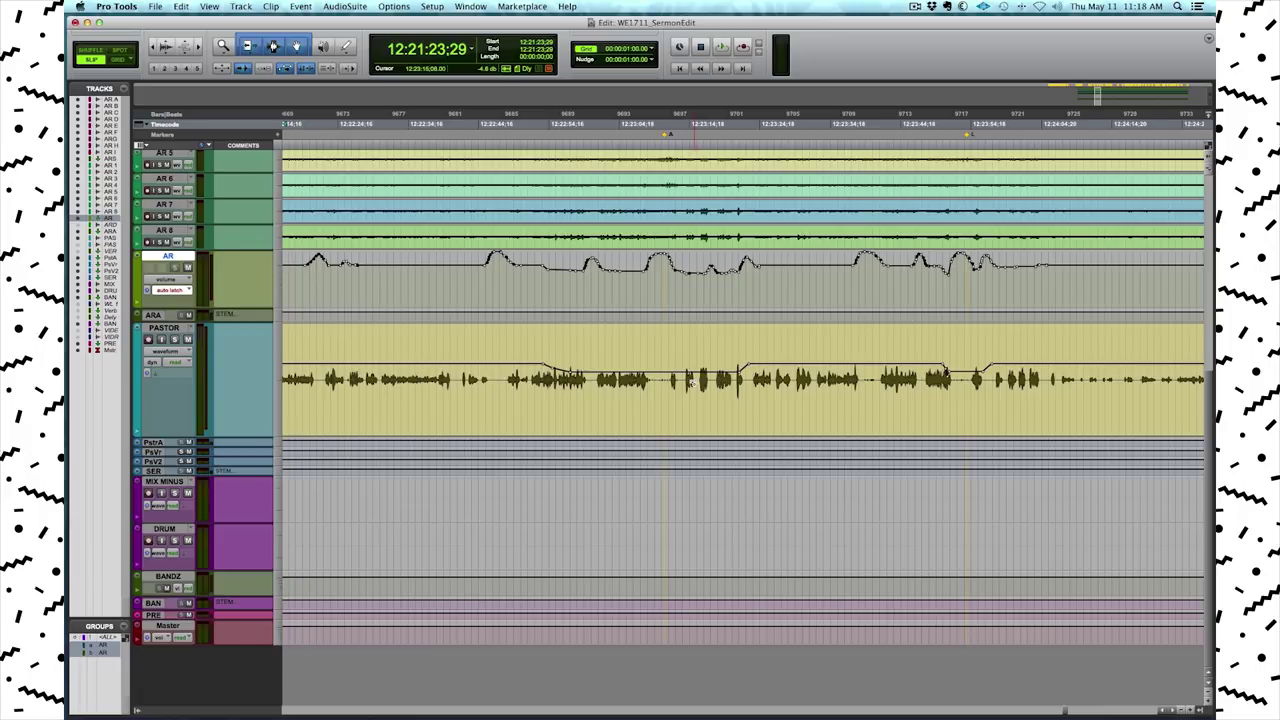
scroll(690, 383, "right", 7)
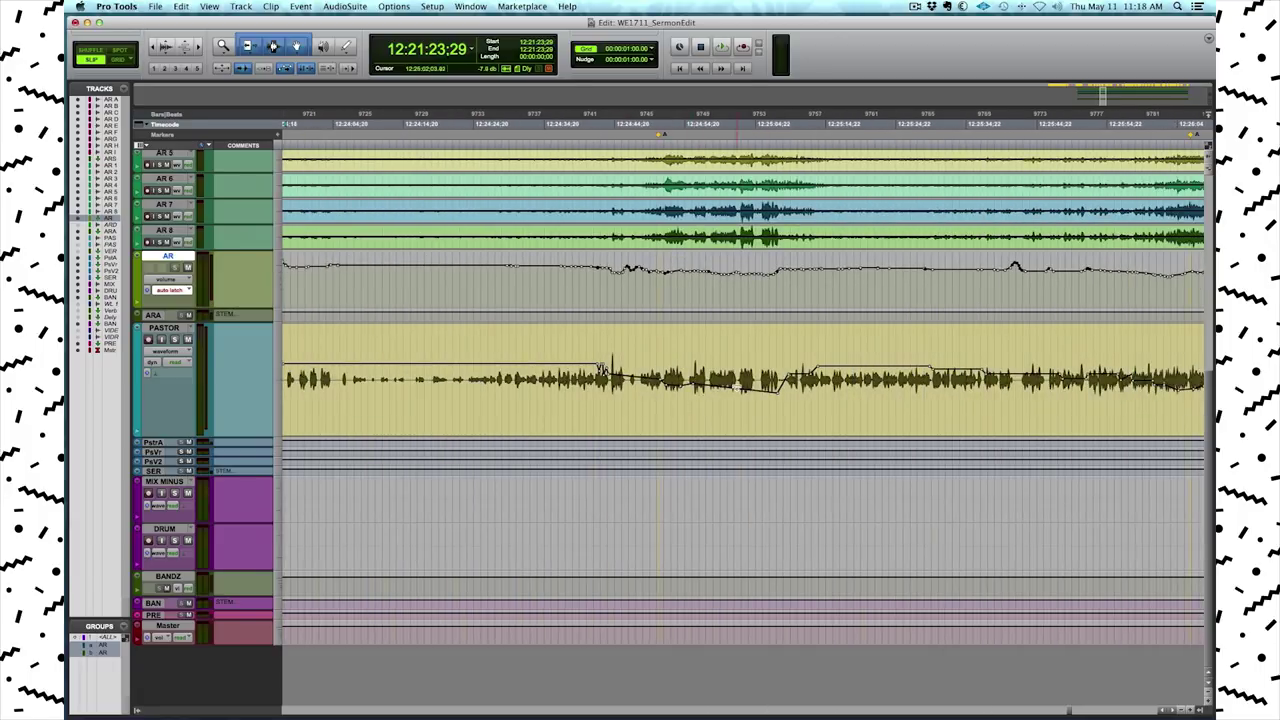
key("r")
key("r")
key("r")
key("r")
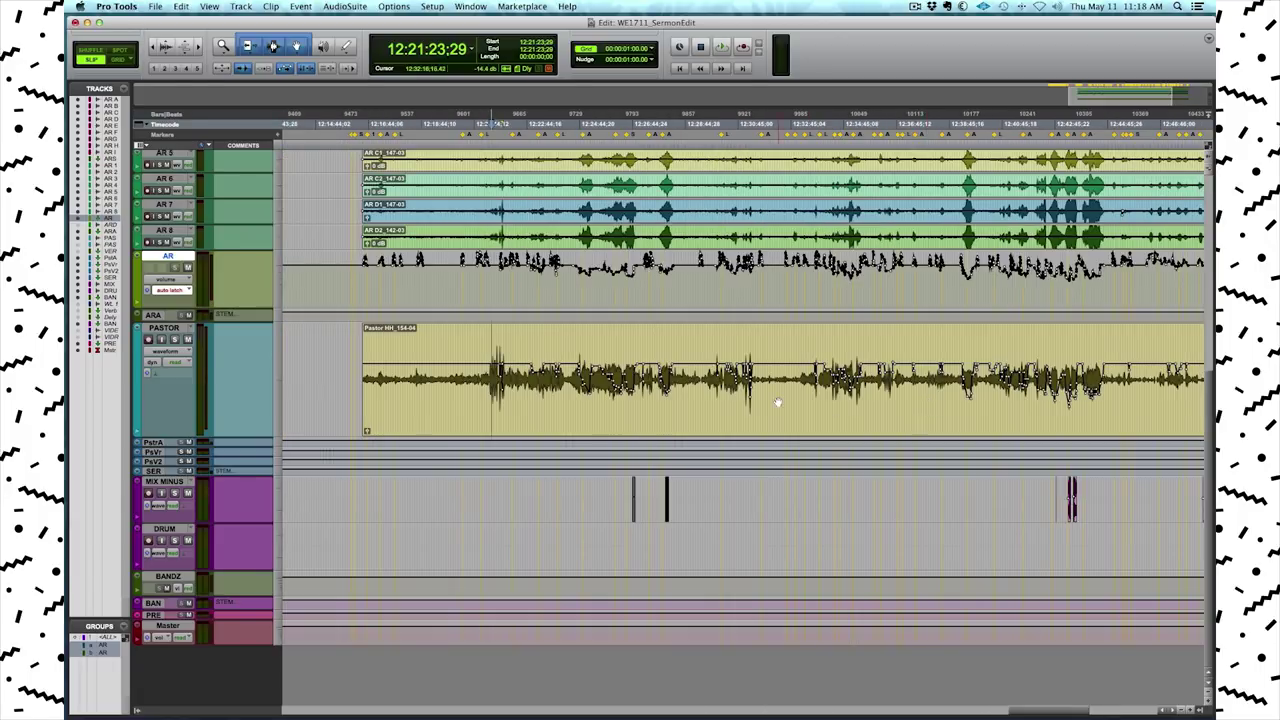
- Locate the first AR volume boost at the start of the sermon and play it from 12:16:33;07
scroll(842, 392, "left", 4)
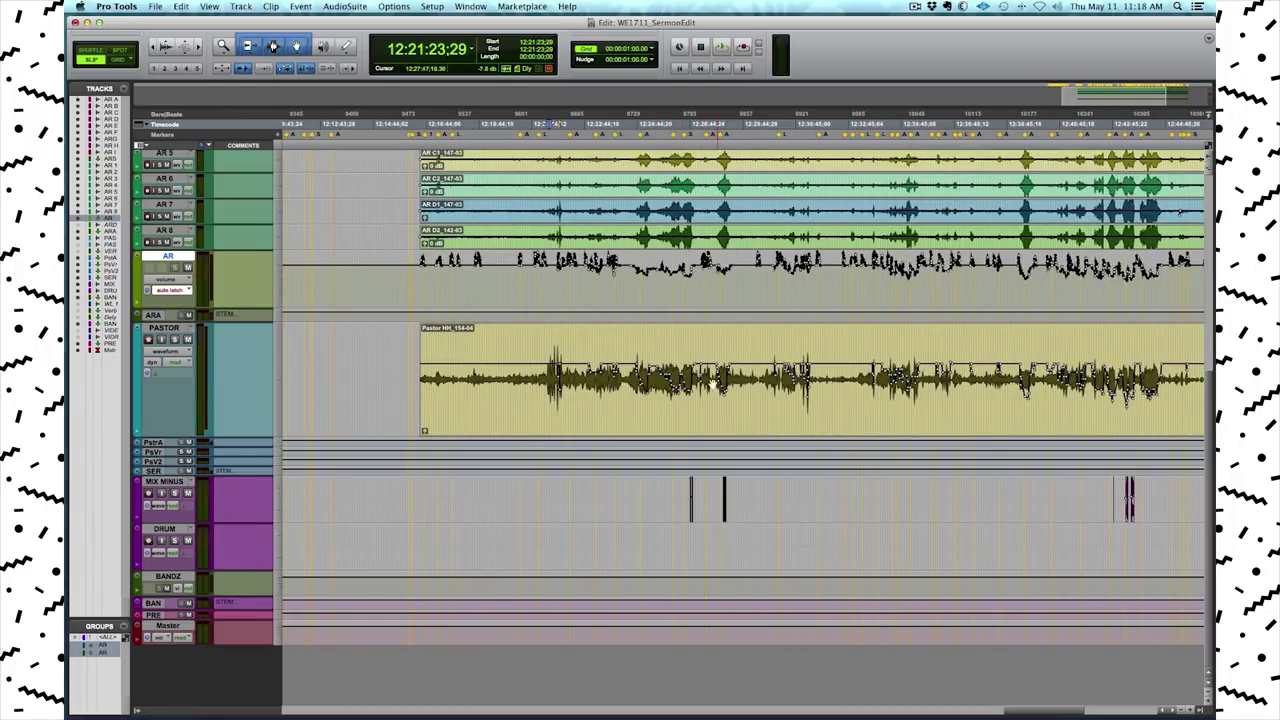
left_click(430, 286)
key("t")
key("t")
key("t")
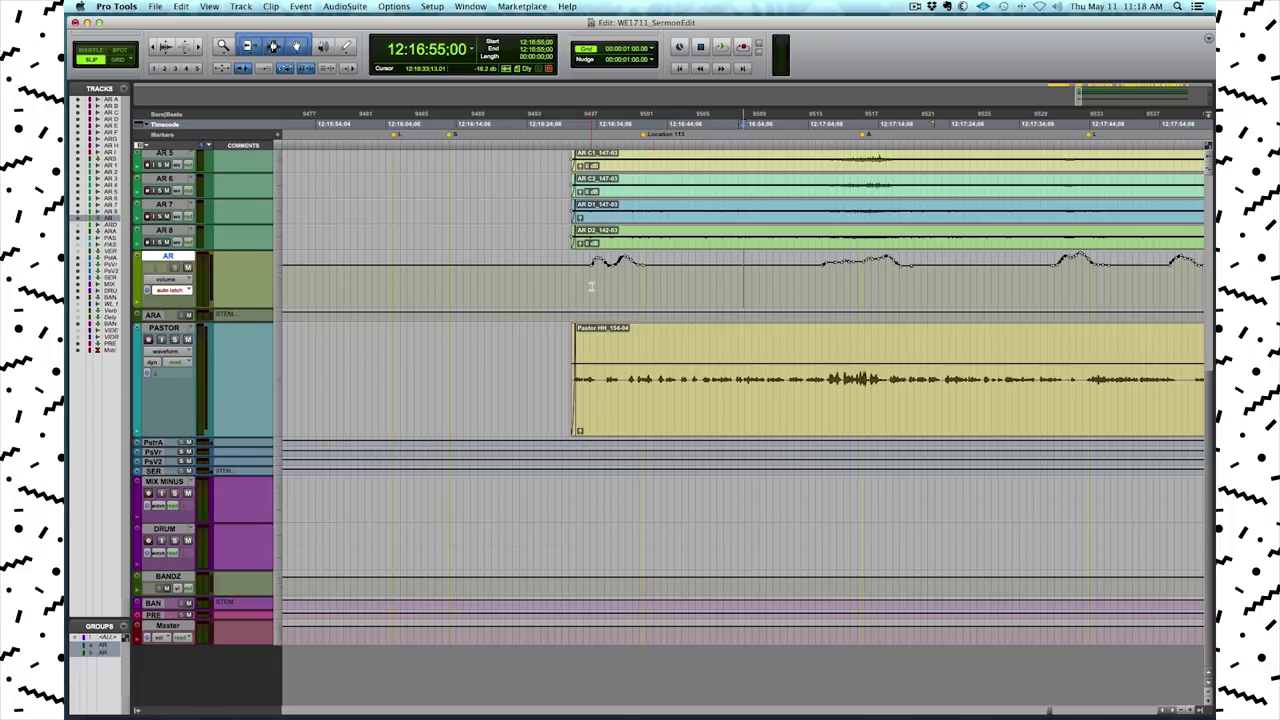
key("space")
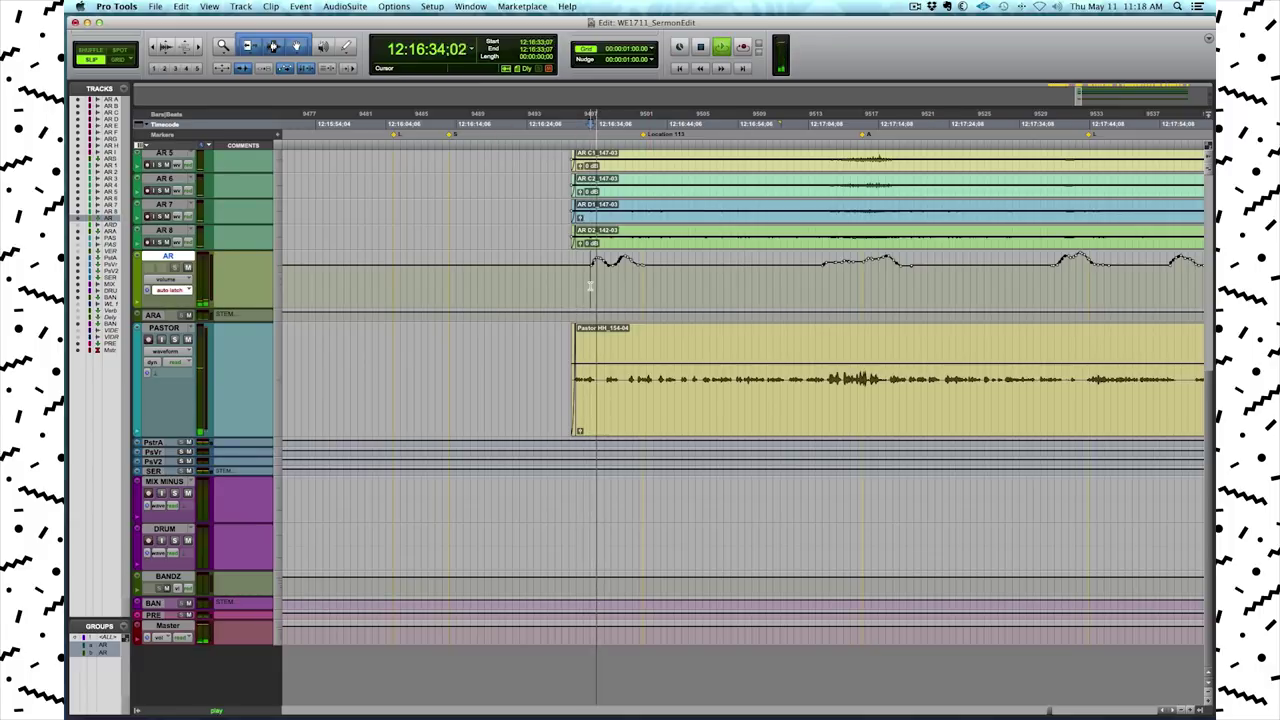
key("space")
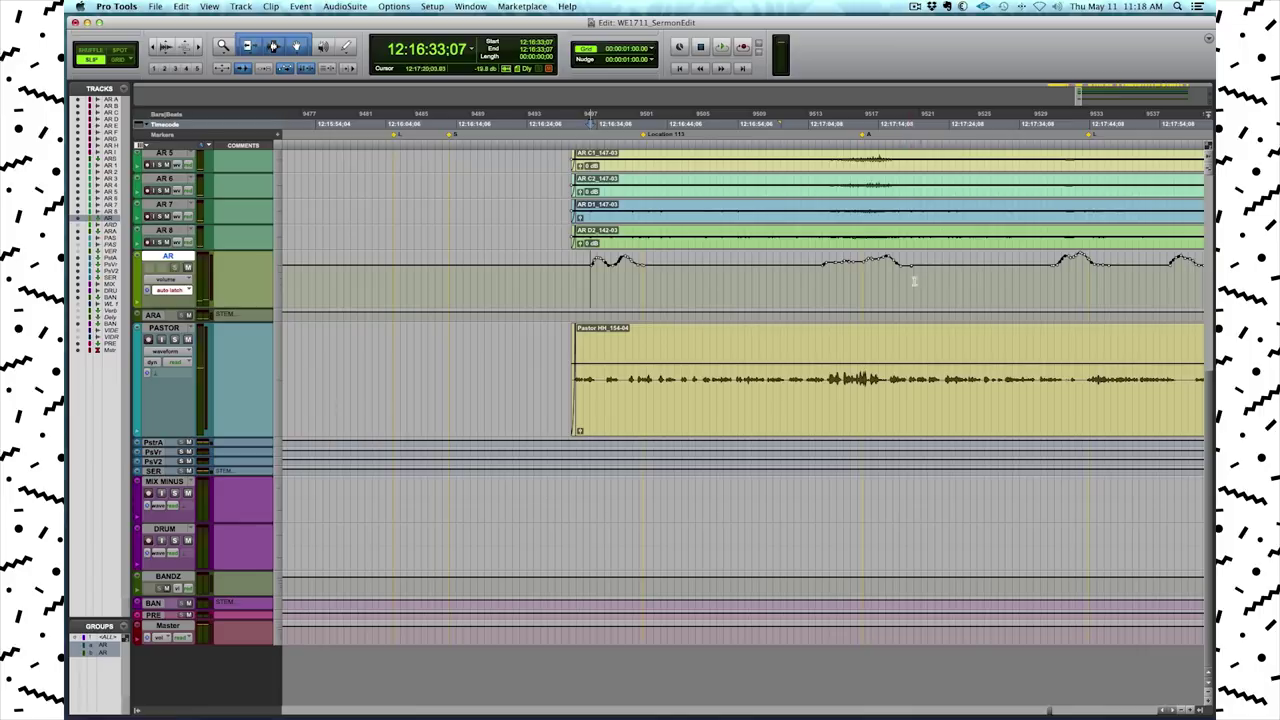
- Play the audience response under the AR volume boost near 12:17:40
scroll(865, 290, "right", 10)
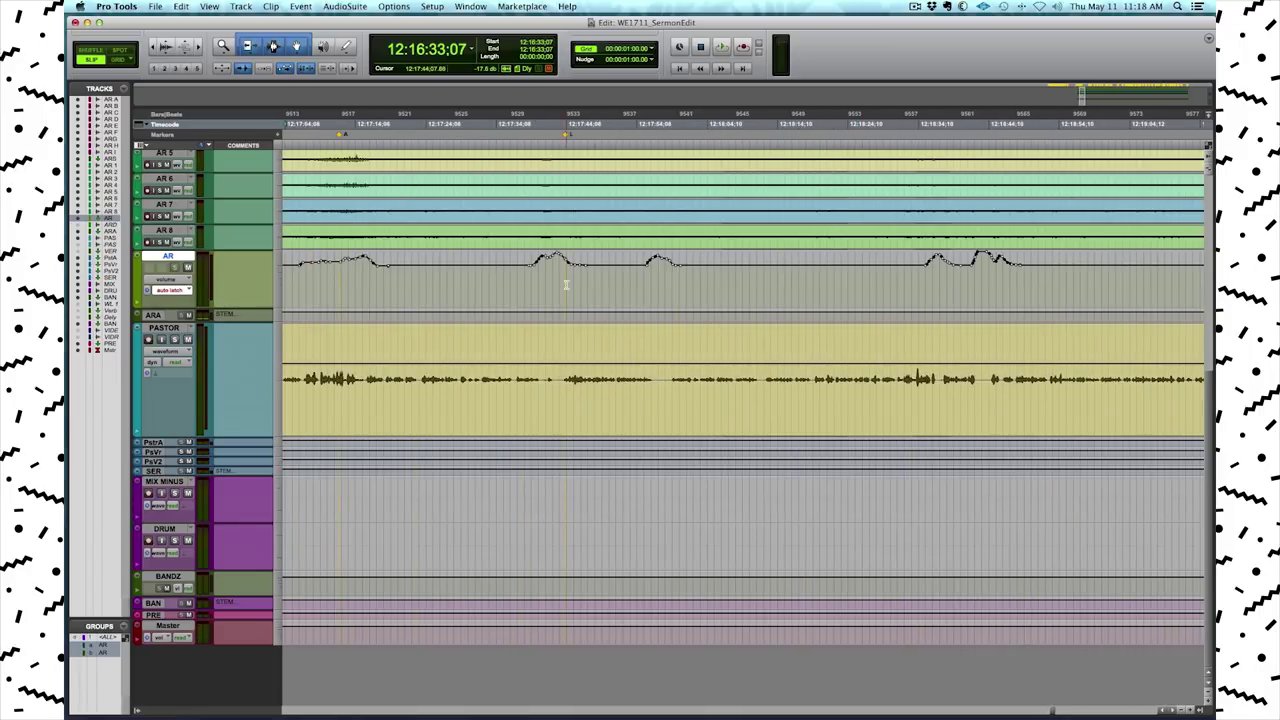
left_click(534, 284)
key("space")
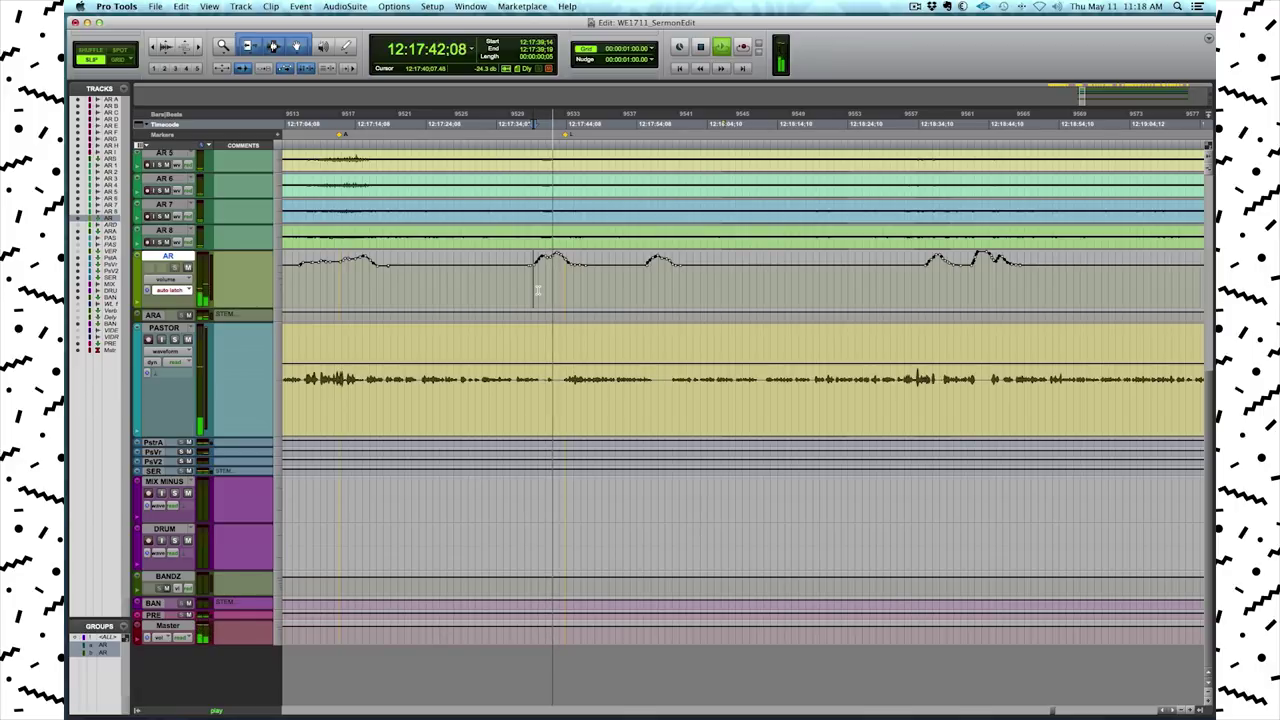
key("space")
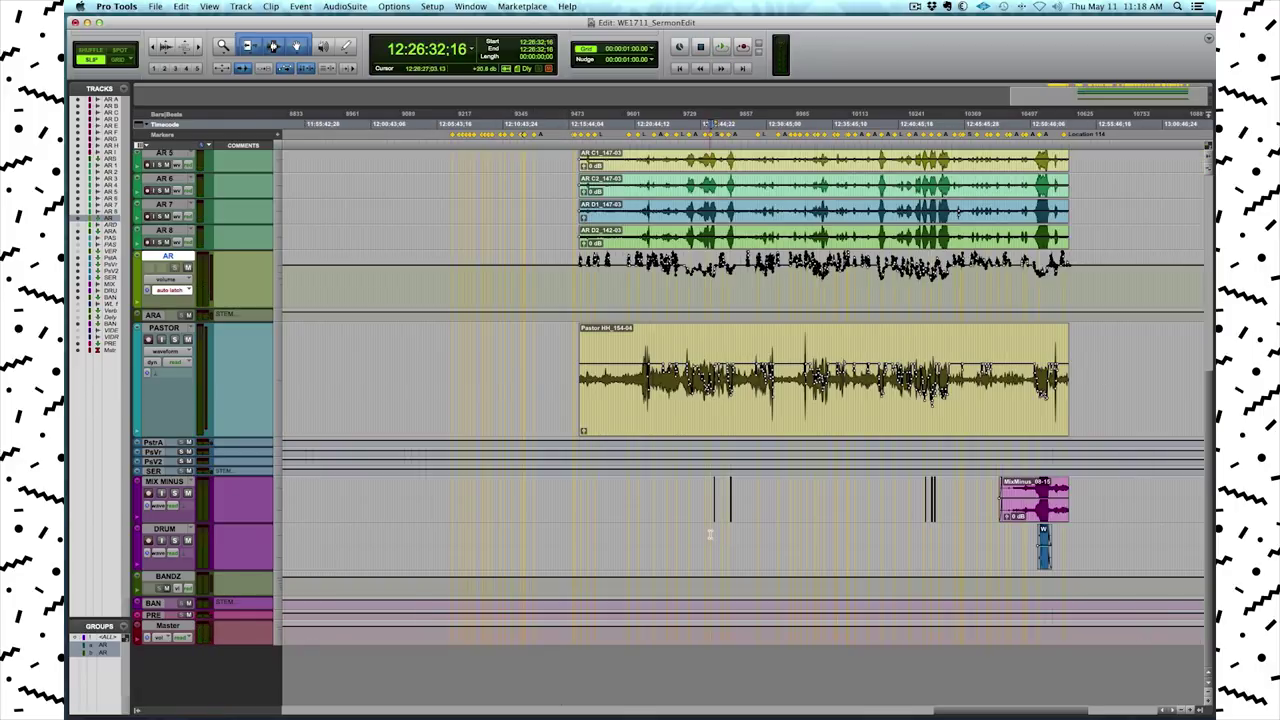
- Locate the first short MIX MINUS clip and play the mix from 12:26:44;27
left_click_drag(710, 534, 715, 537)
key("t")
key("t")
key("t")
key("t")
key("t")
key("t")
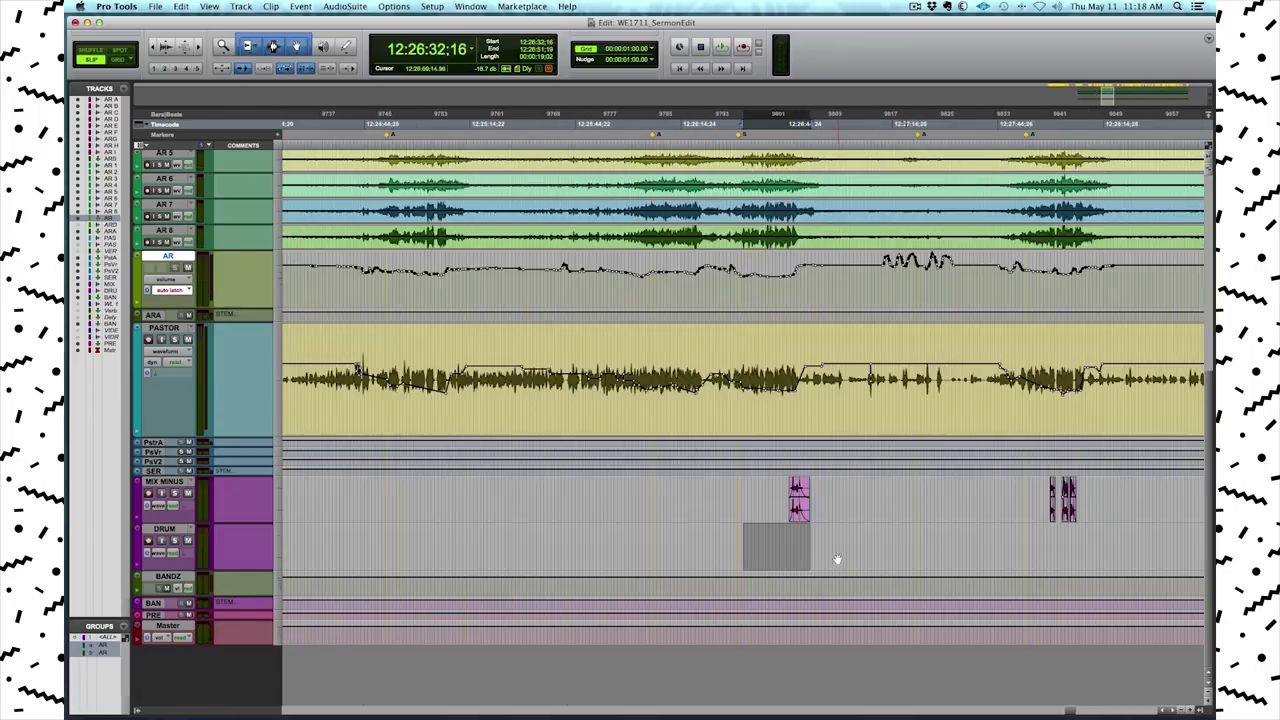
left_click(916, 536)
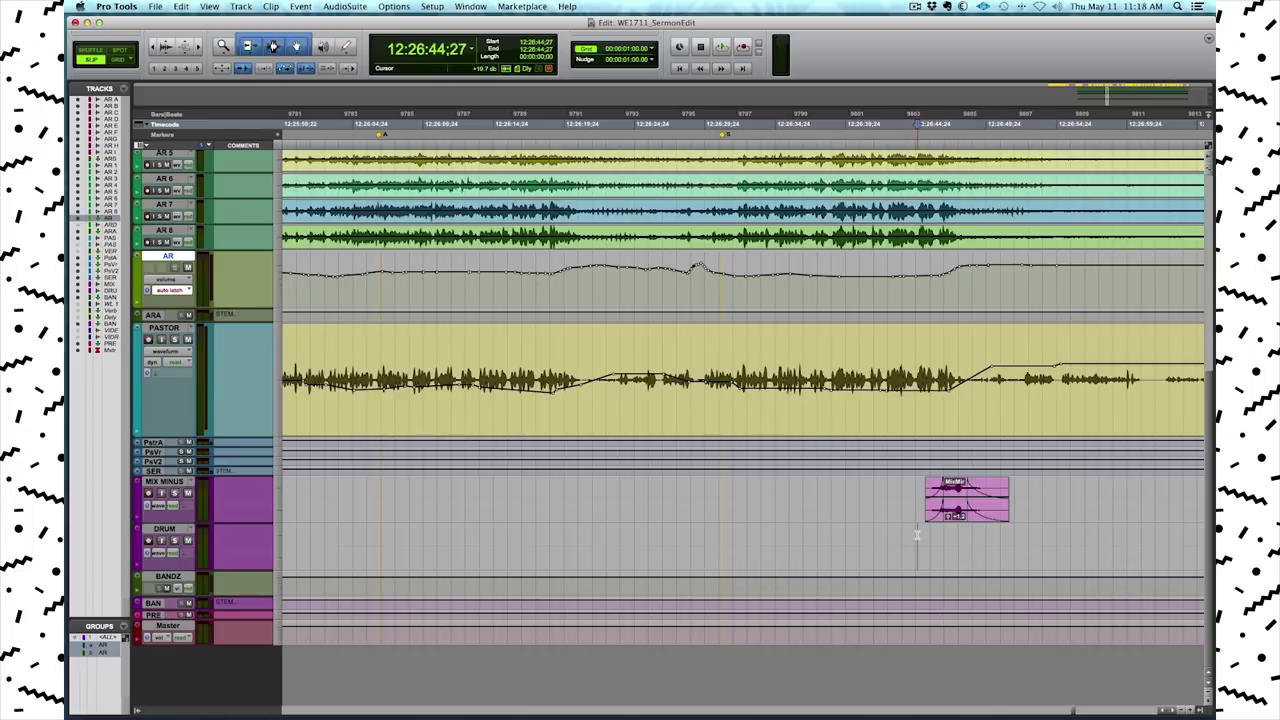
key("space")
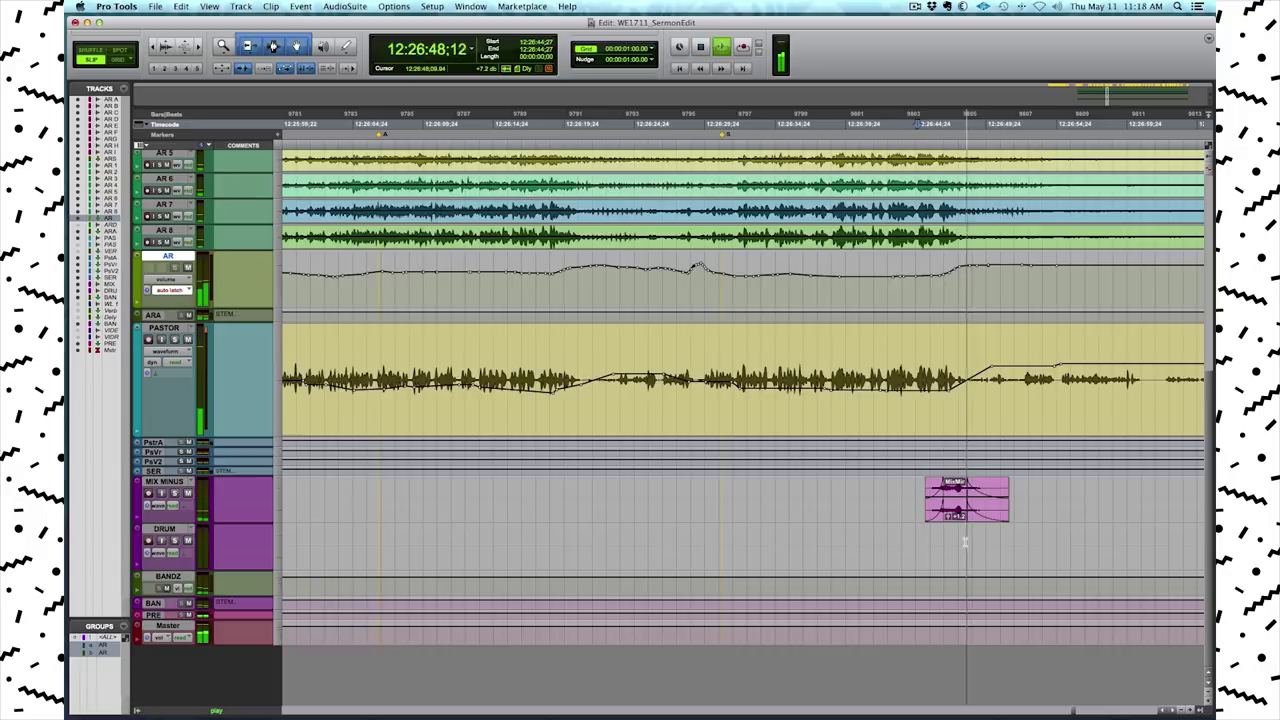
key("space")
- Locate the group of MIX MINUS clips near 12:28:03 and play the mix from 12:28:05;00
key("r")
key("r")
key("r")
left_click(904, 548)
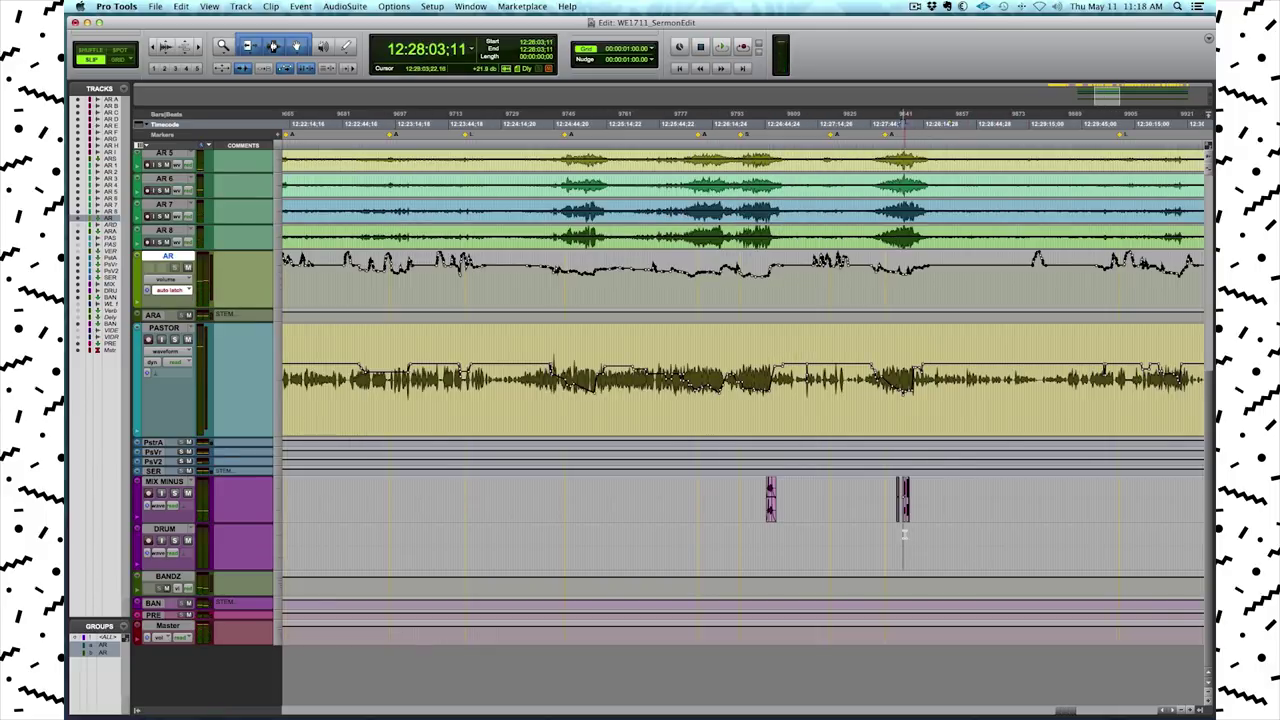
key("t")
key("t")
key("t")
key("t")
key("t")
left_click(834, 536)
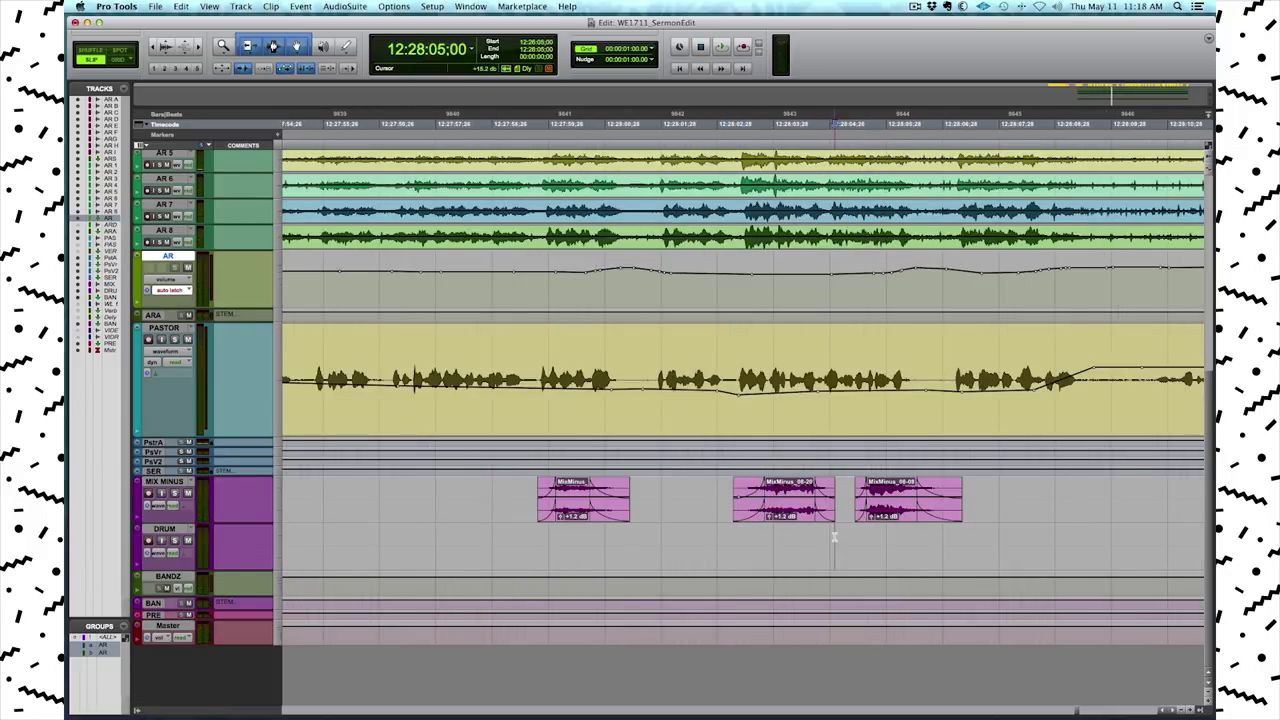
key("space")
key("space")
- Audition the MIX MINUS track from 12:28:05;00, both soloed and within the full mix
key("r")
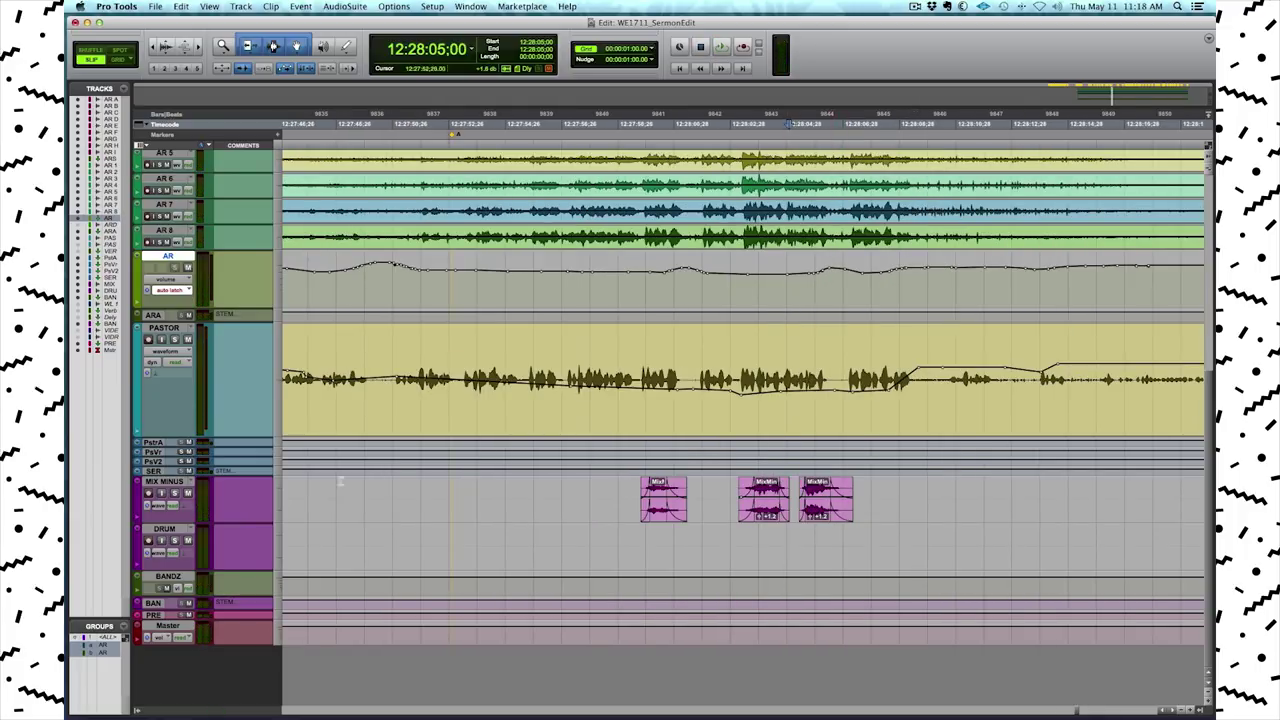
key("space")
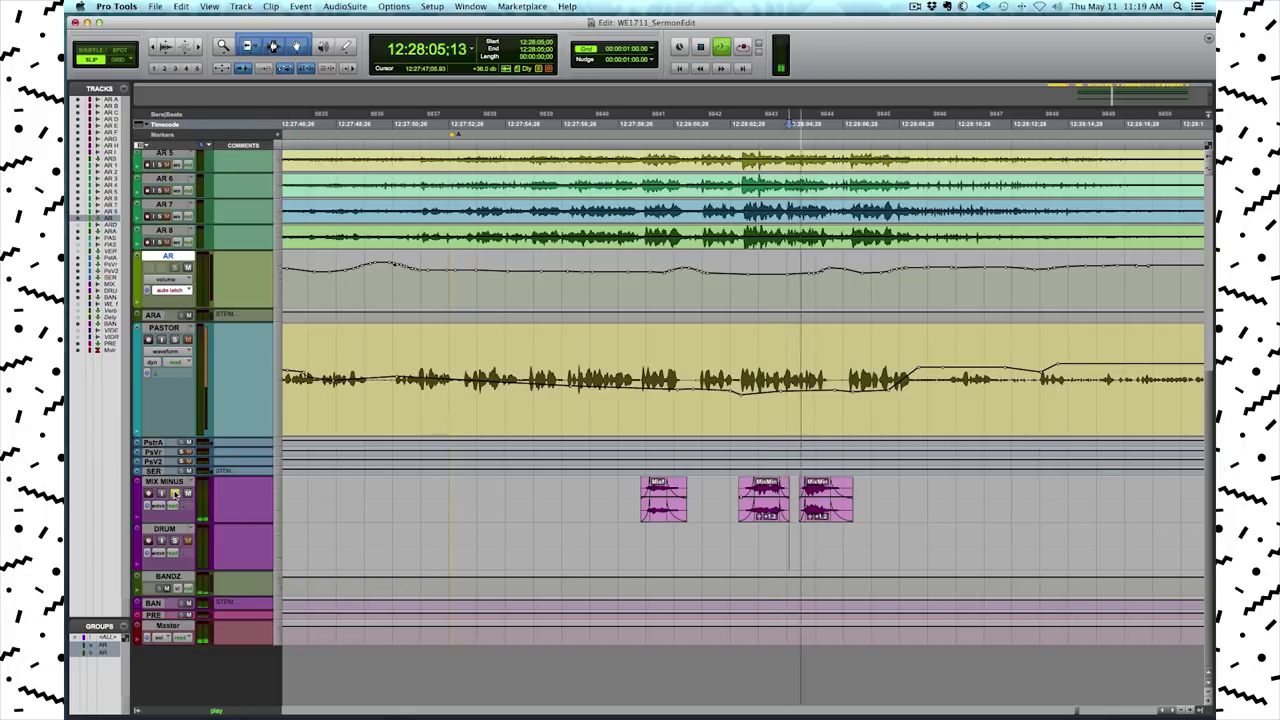
key("space")
key("space")
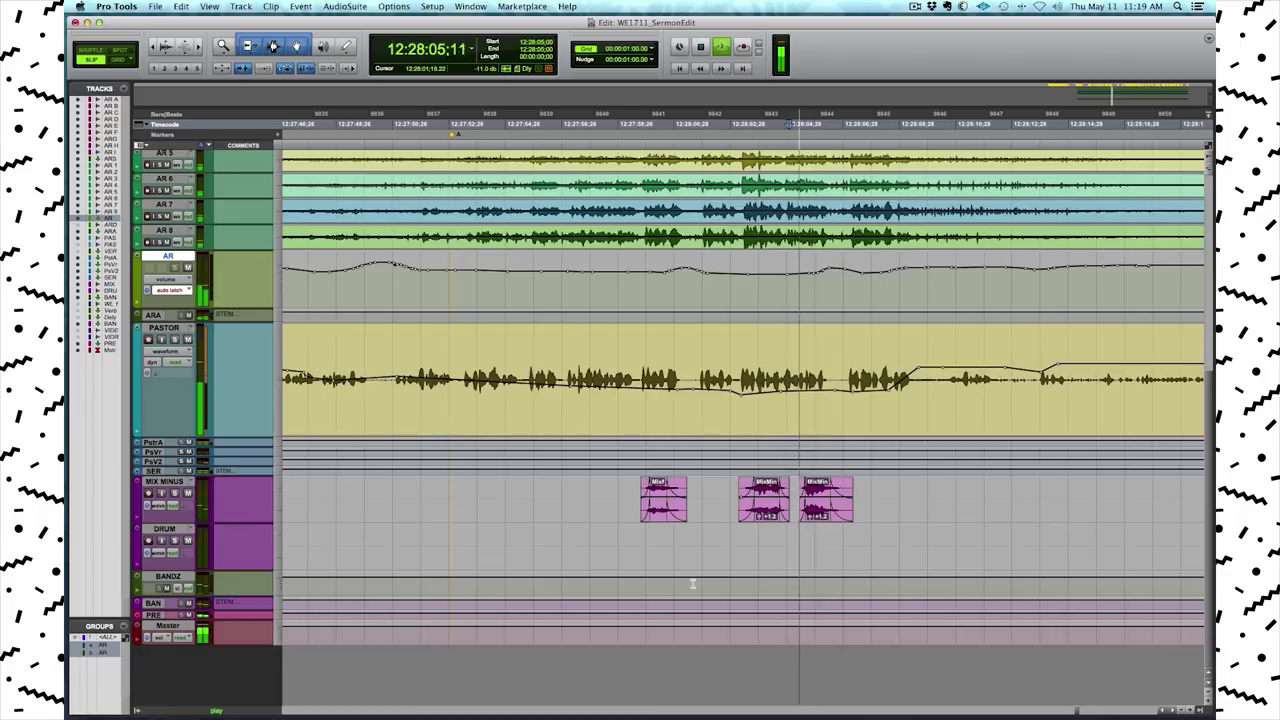
key("space")
- Locate the MIX MINUS clips near 12:43:15 and play the mix from 12:43:13;02
key("r")
key("r")
key("r")
key("r")
key("r")
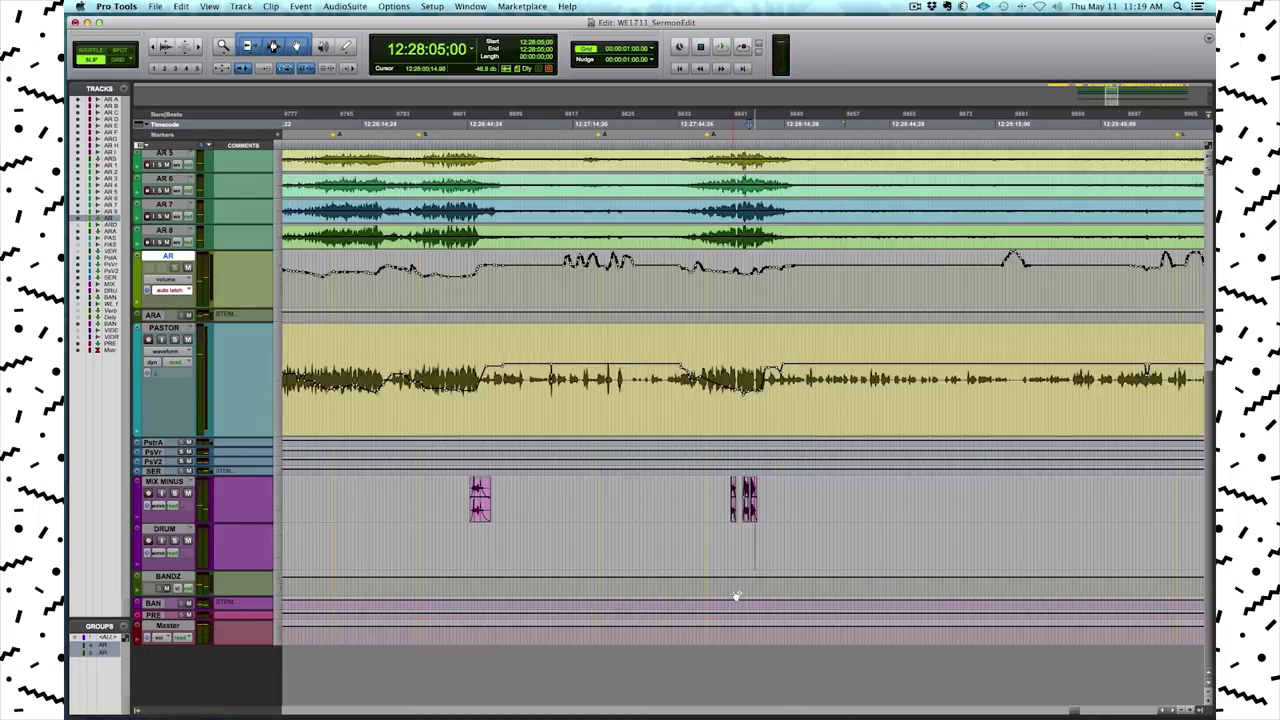
scroll(763, 571, "right", 7)
scroll(767, 527, "right", 3)
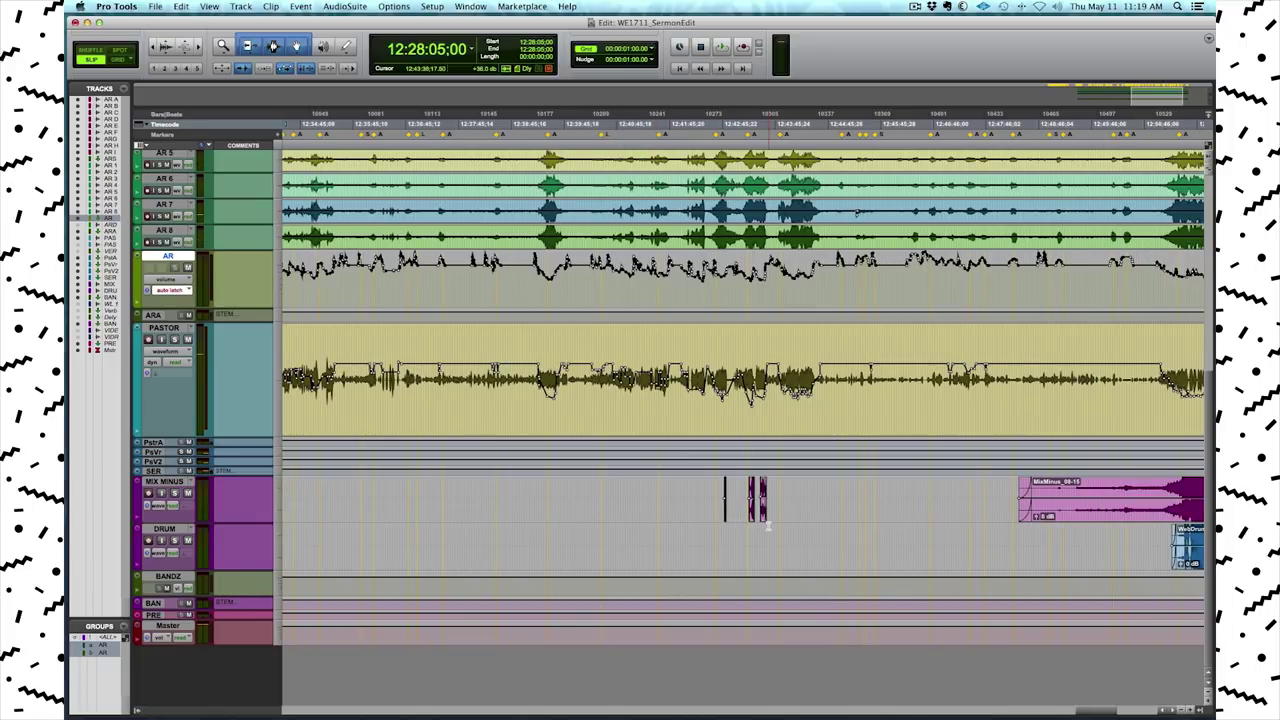
left_click(746, 540)
key("t")
key("t")
key("t")
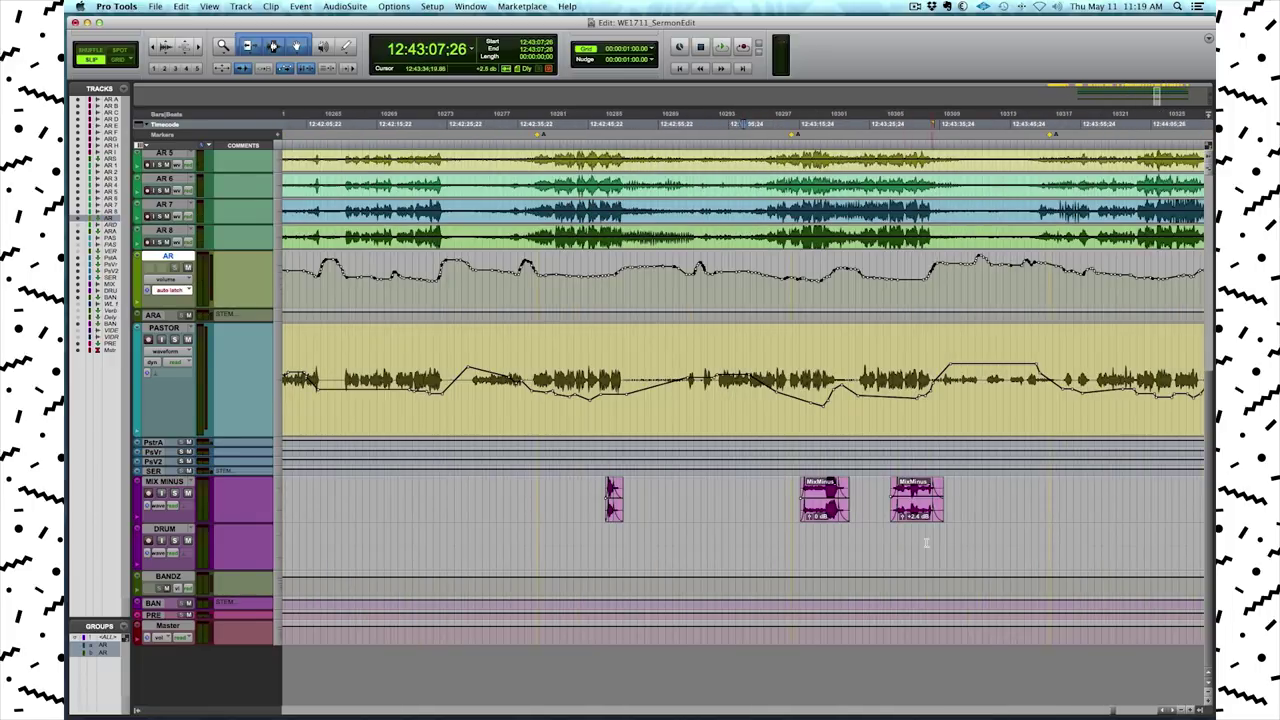
left_click(782, 537)
key("space")
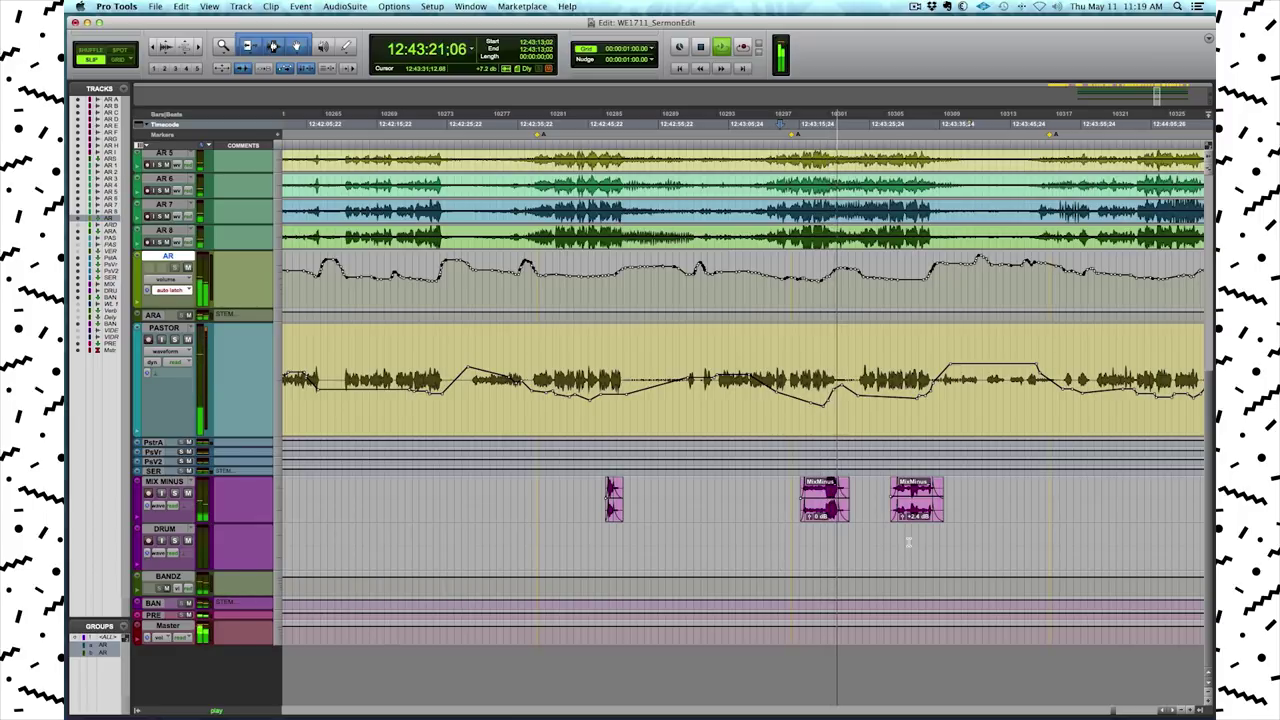
key("space")
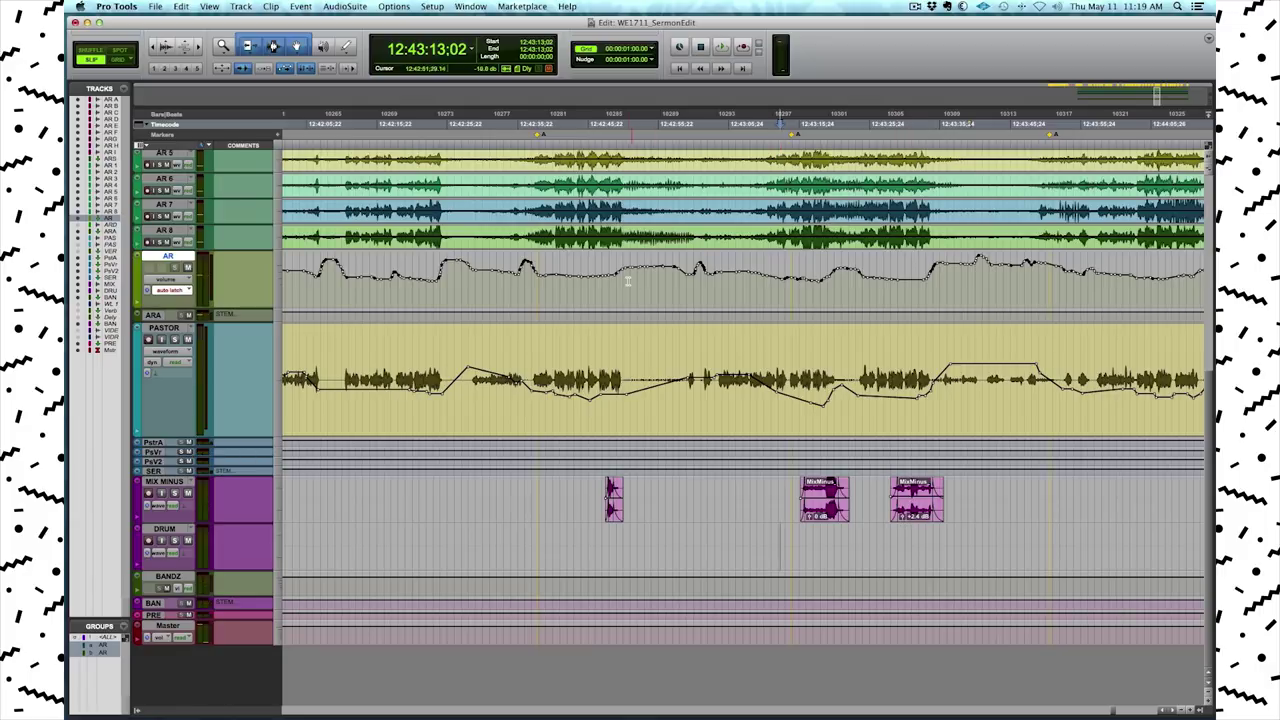
- Select the stretch of AR volume automation from 12:43:25;21 to 12:43:32;23
scroll(695, 296, "up", 10)
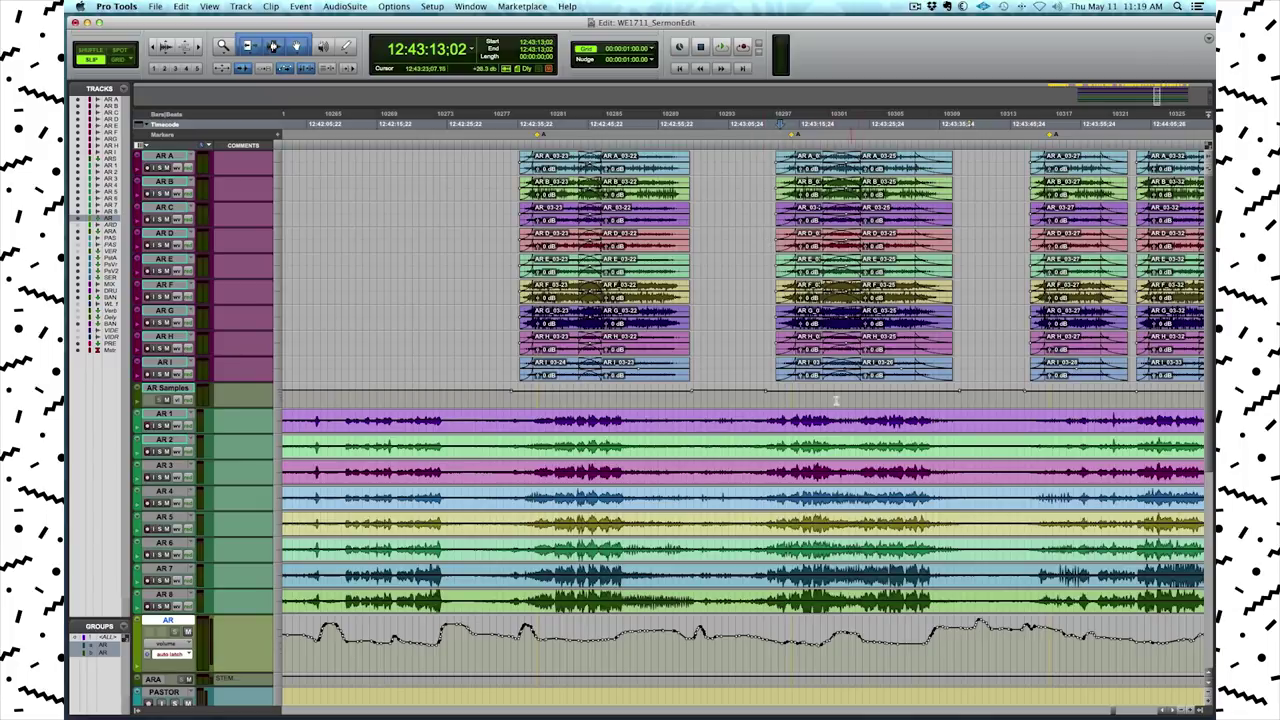
scroll(851, 411, "down", 4)
left_click_drag(774, 558, 918, 558)
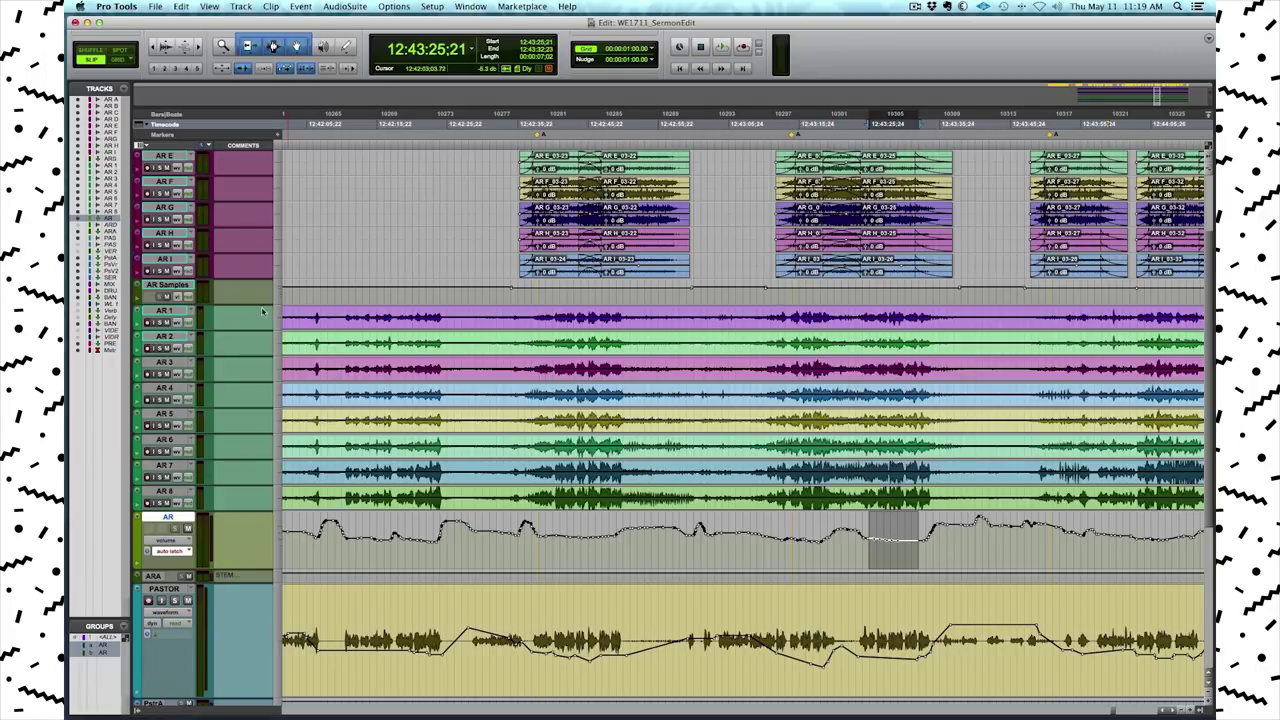
- Select the AR Samples automation from 12:43:13;20 to 12:43:34;14 and play the mix from there
left_click_drag(808, 294, 872, 294)
left_click_drag(786, 296, 932, 296)
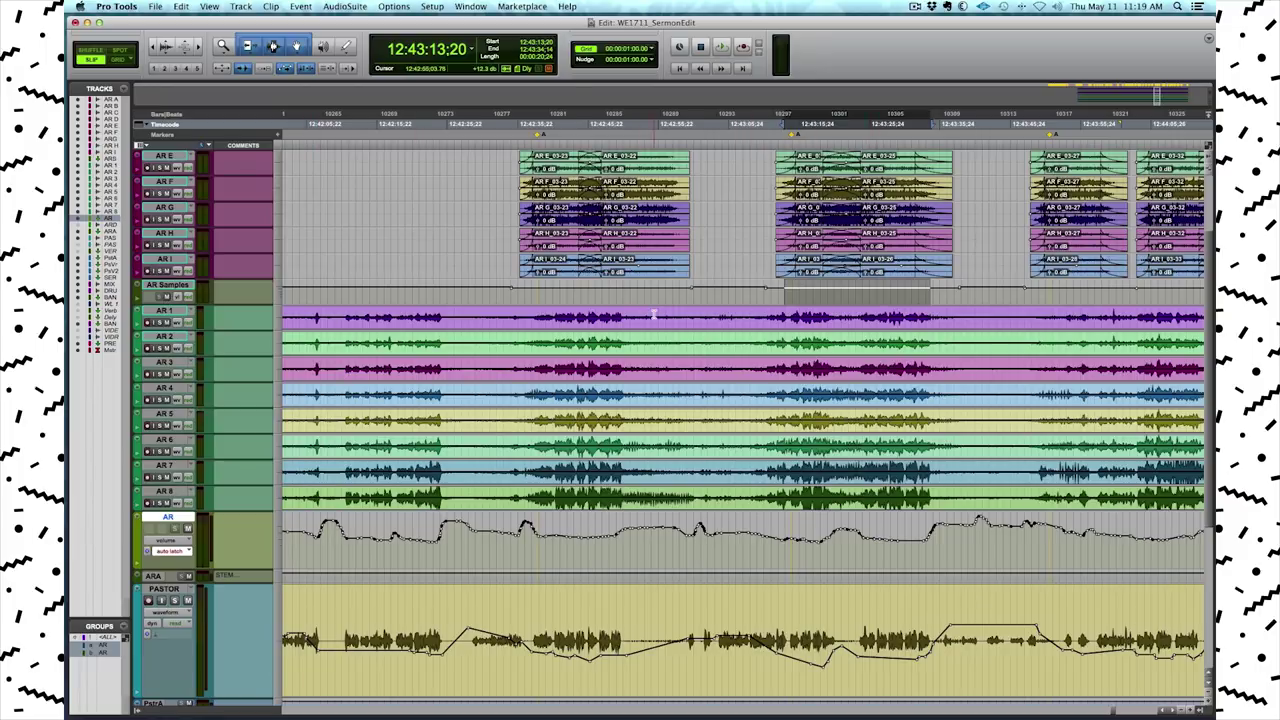
key("space")
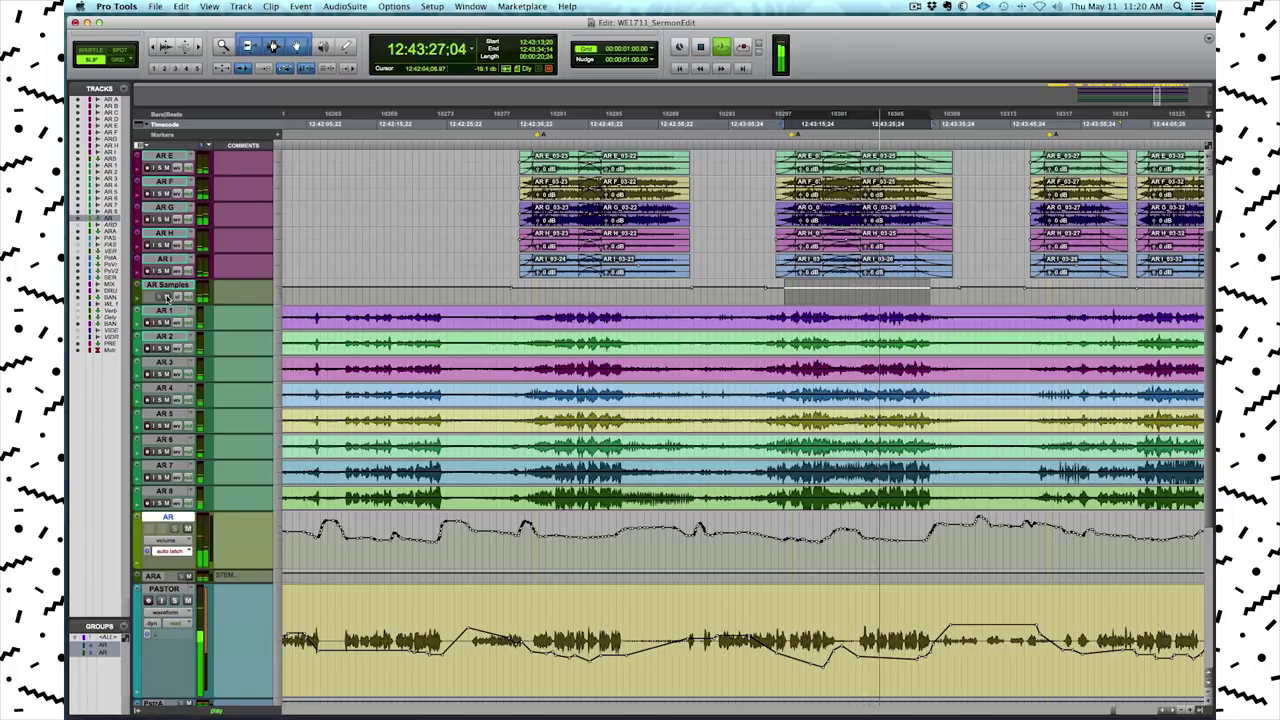
key("space")
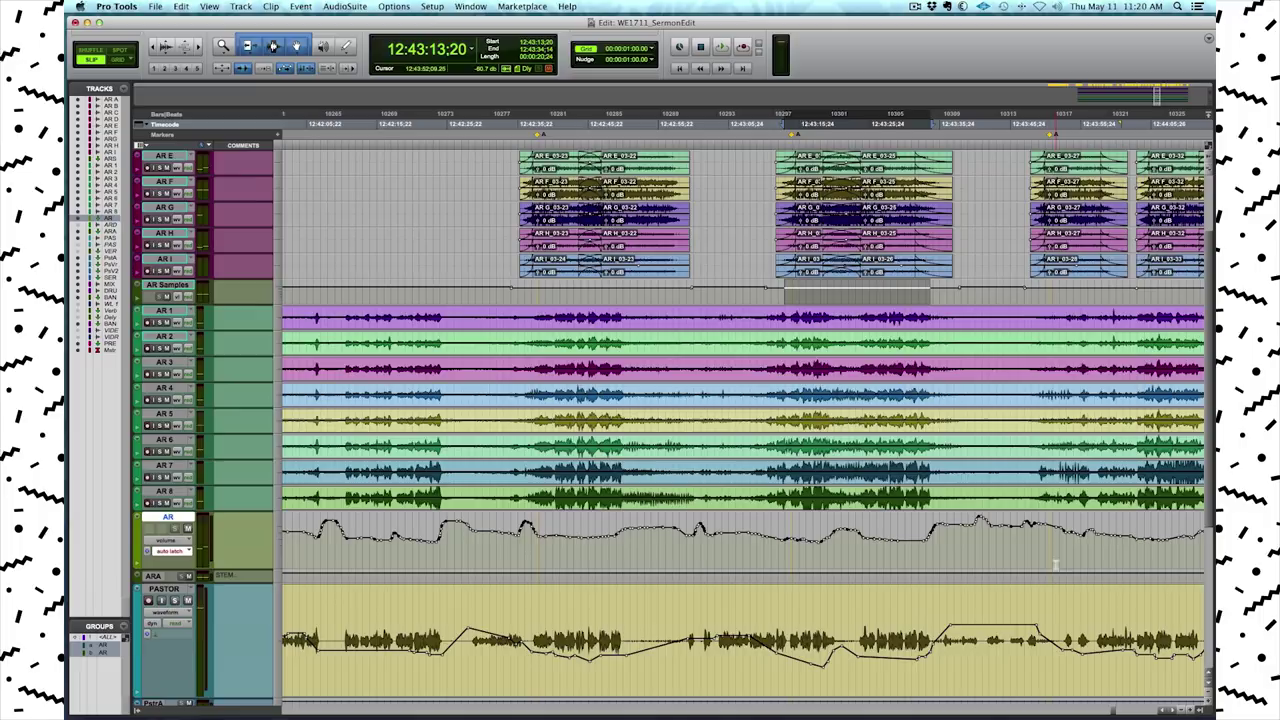
- Locate the next loud section after 12:43:51;16 and select the AR volume automation from 12:44:02;23 to 12:44:25;23
left_click(1050, 552)
scroll(1050, 552, "right", 4)
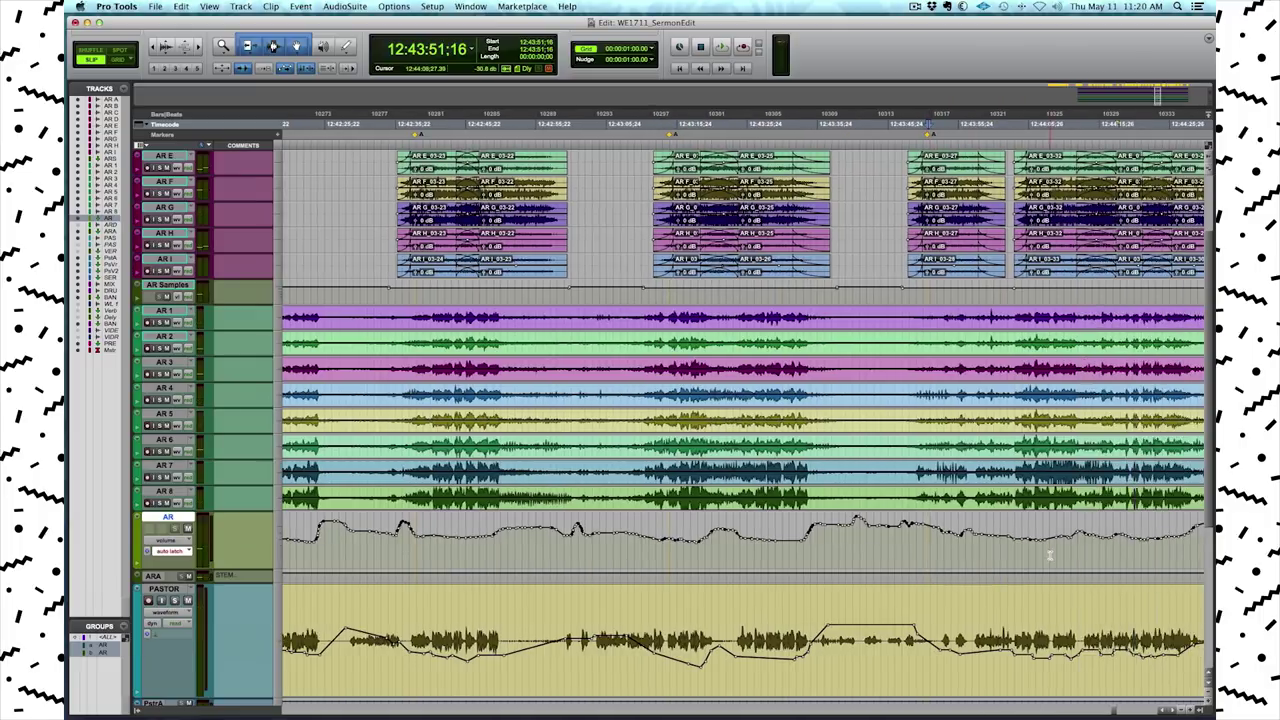
left_click_drag(886, 560, 927, 568)
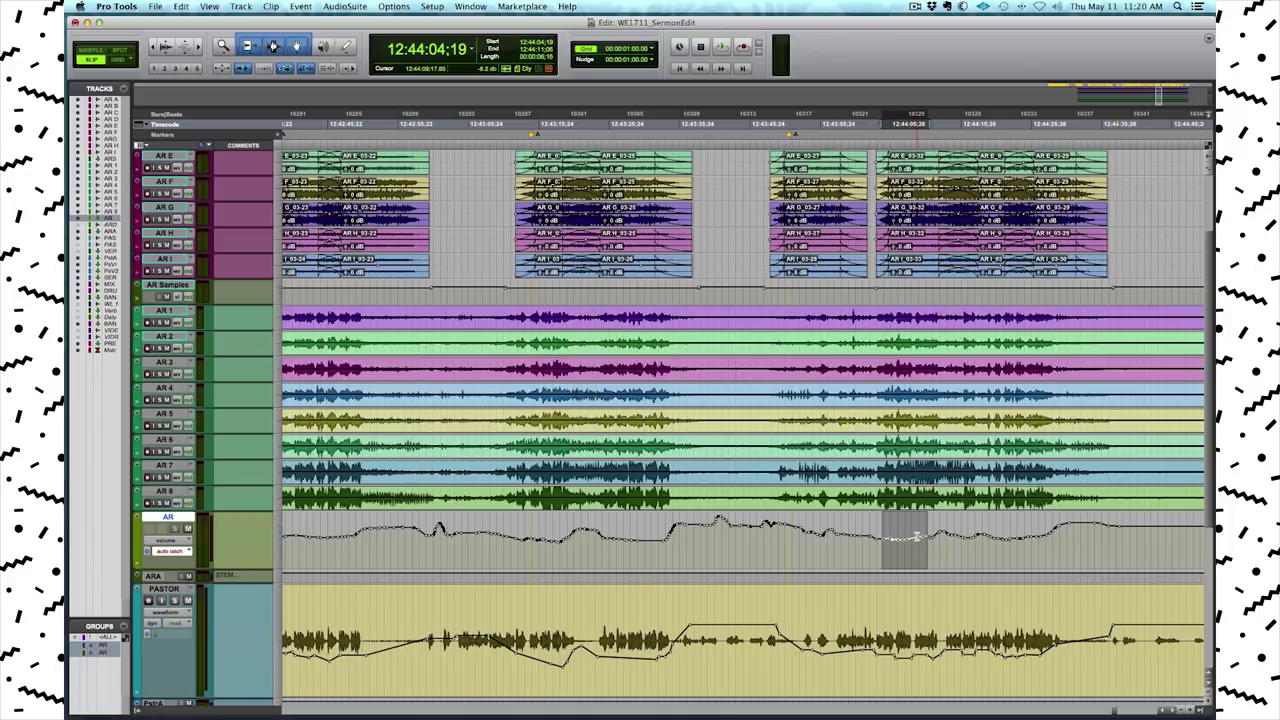
left_click_drag(871, 551, 995, 558)
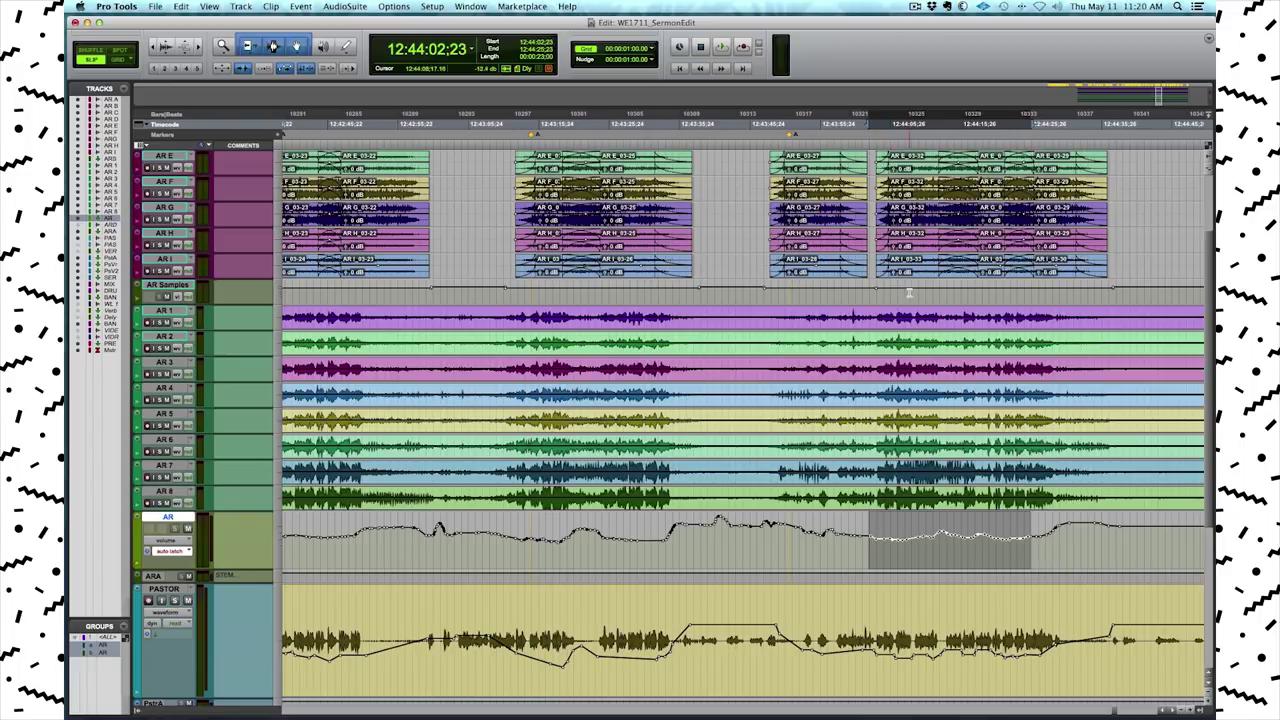
- Place the playback position on the AR Samples track at 12:44:06;28 and play the mix
left_click(898, 296)
key("space")
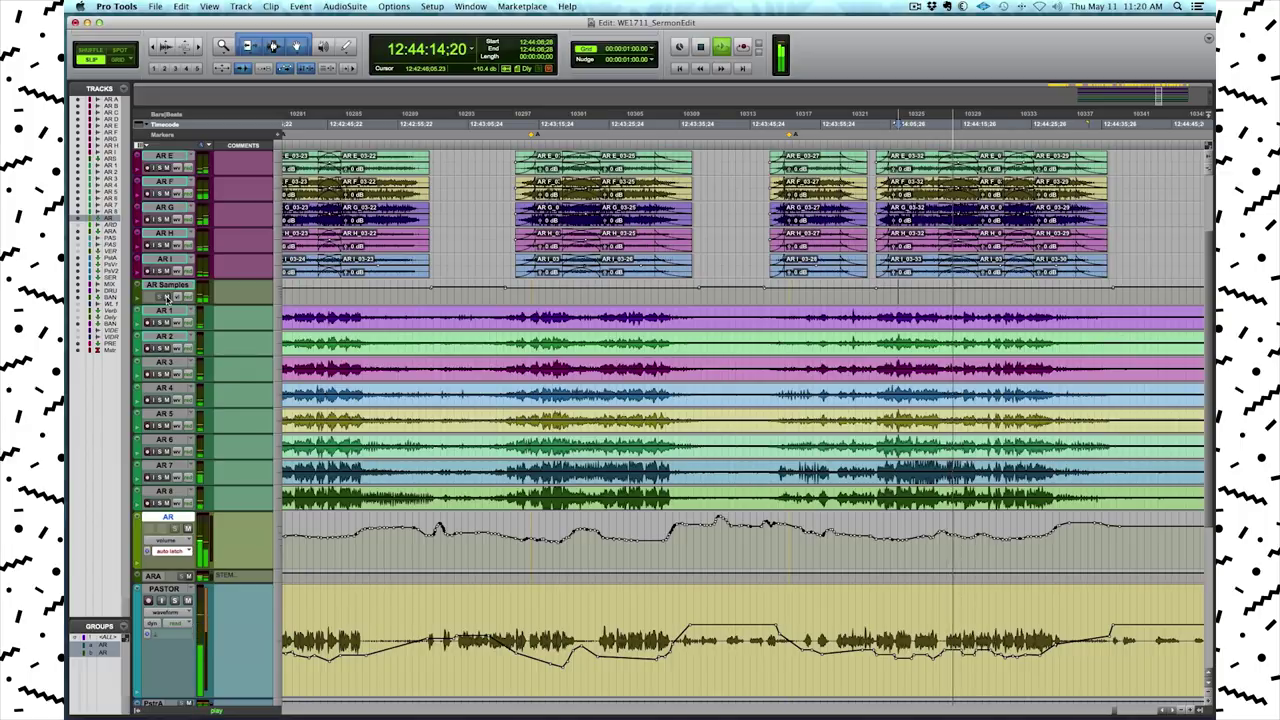
key("space")
- Compare the AR Samples automation from 12:44:06;18 with the AR volume automation from 12:44:04;04 to 12:44:22;29 by selecting each
left_click_drag(898, 562, 966, 558)
left_click_drag(895, 295, 984, 293)
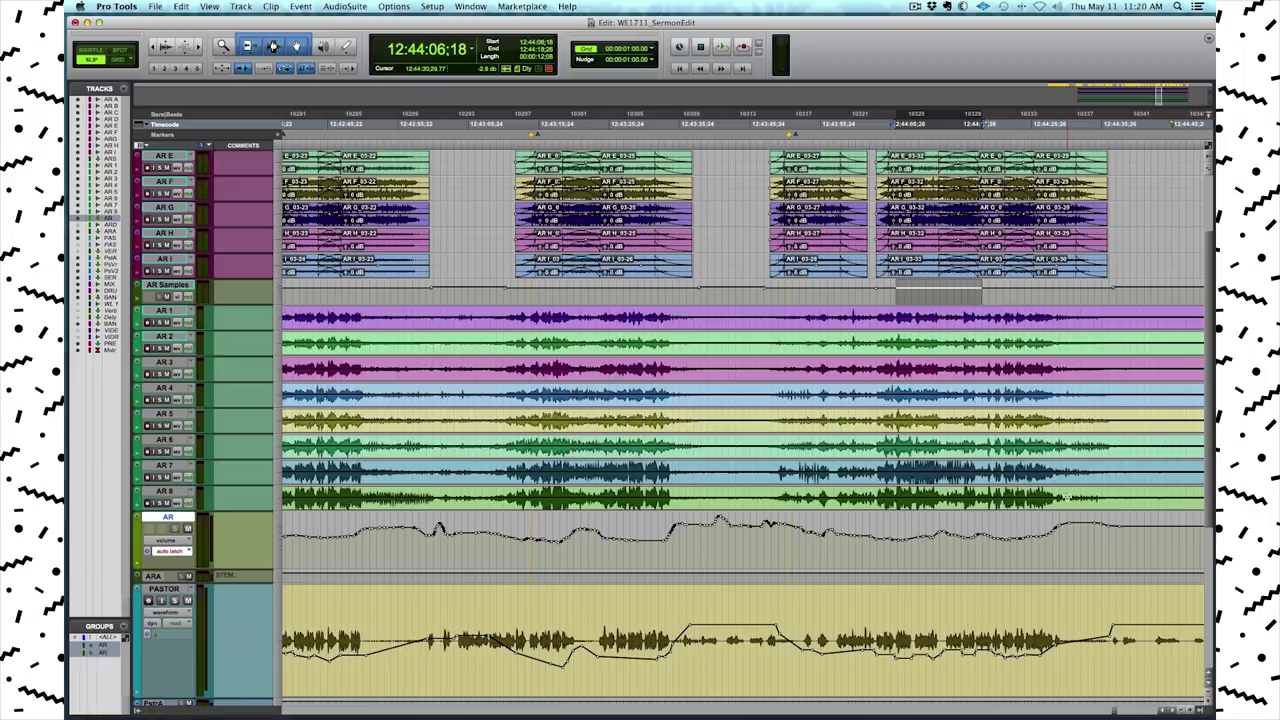
left_click_drag(877, 560, 1010, 556)
- Survey the AR sample clips across the sermon and select the AR Samples automation starting at 12:28:53;25
key("r")
key("r")
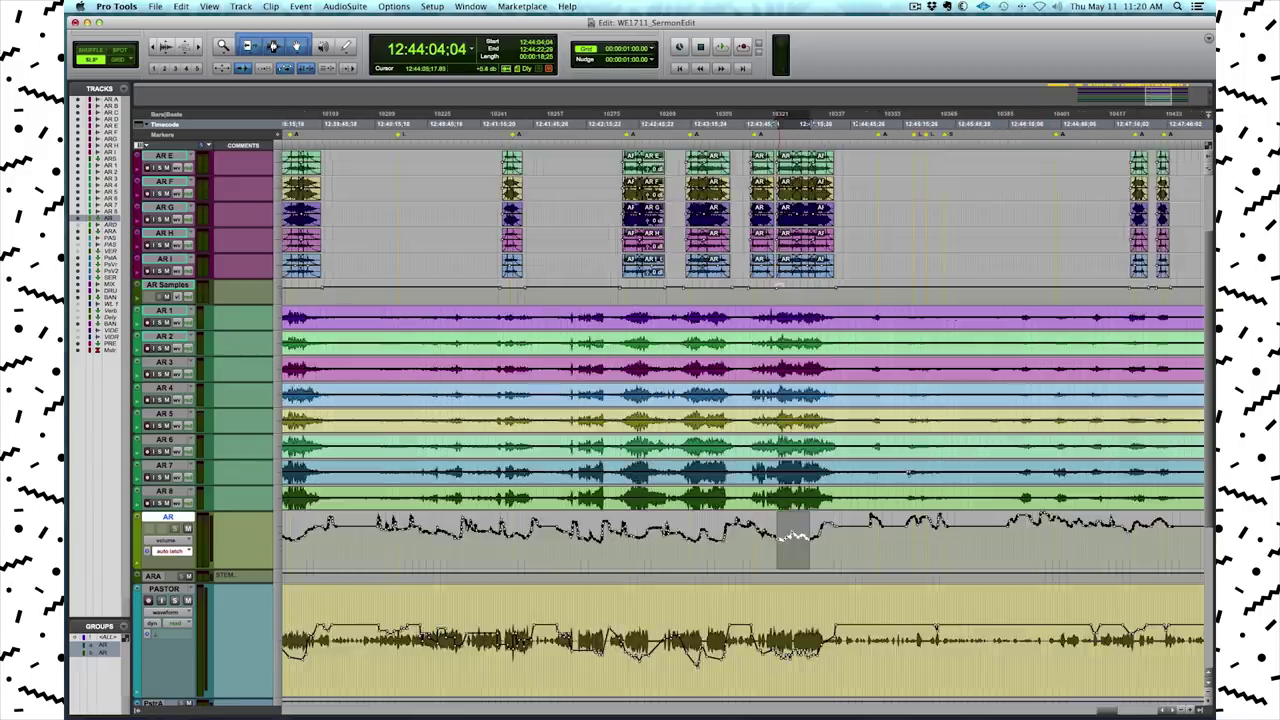
scroll(778, 318, "up", 4)
key("r")
key("r")
scroll(779, 386, "left", 5)
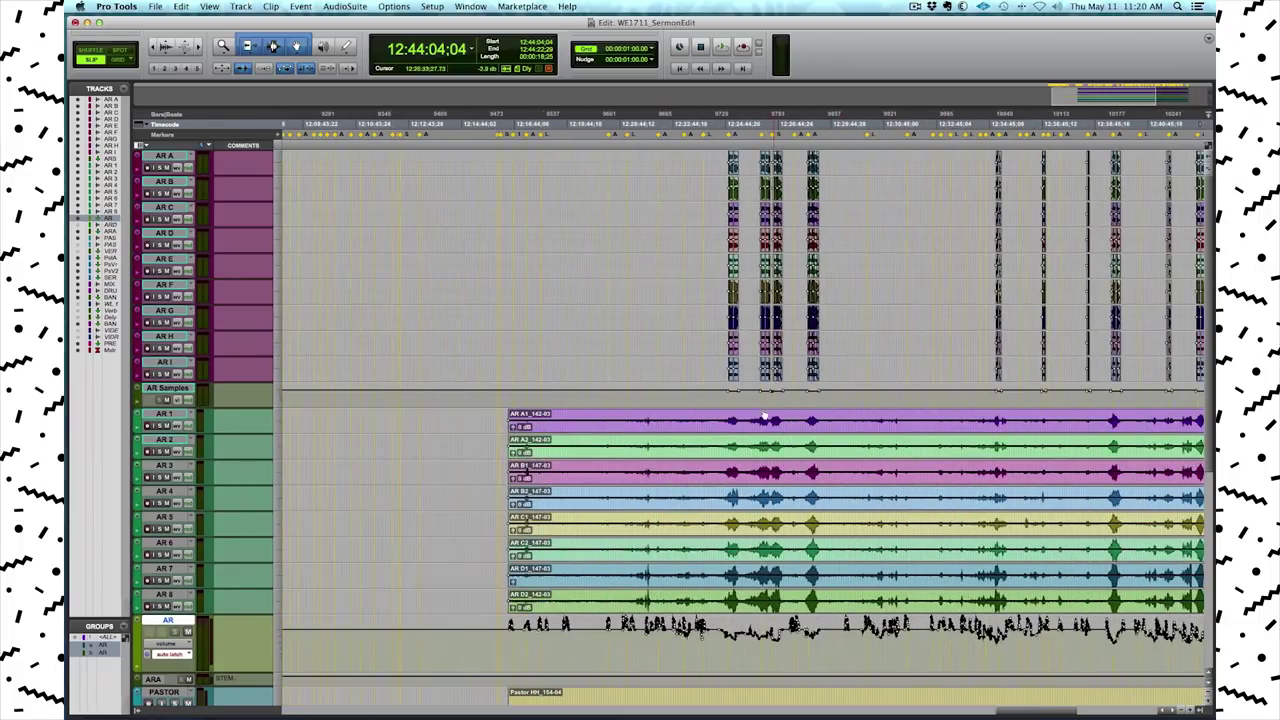
left_click(737, 396)
key("t")
key("t")
key("t")
key("r")
key("r")
scroll(879, 420, "right", 3)
left_click_drag(783, 404, 802, 403)
- Select the dip in the AR volume automation starting at 12:39:19;06
scroll(897, 430, "right", 10)
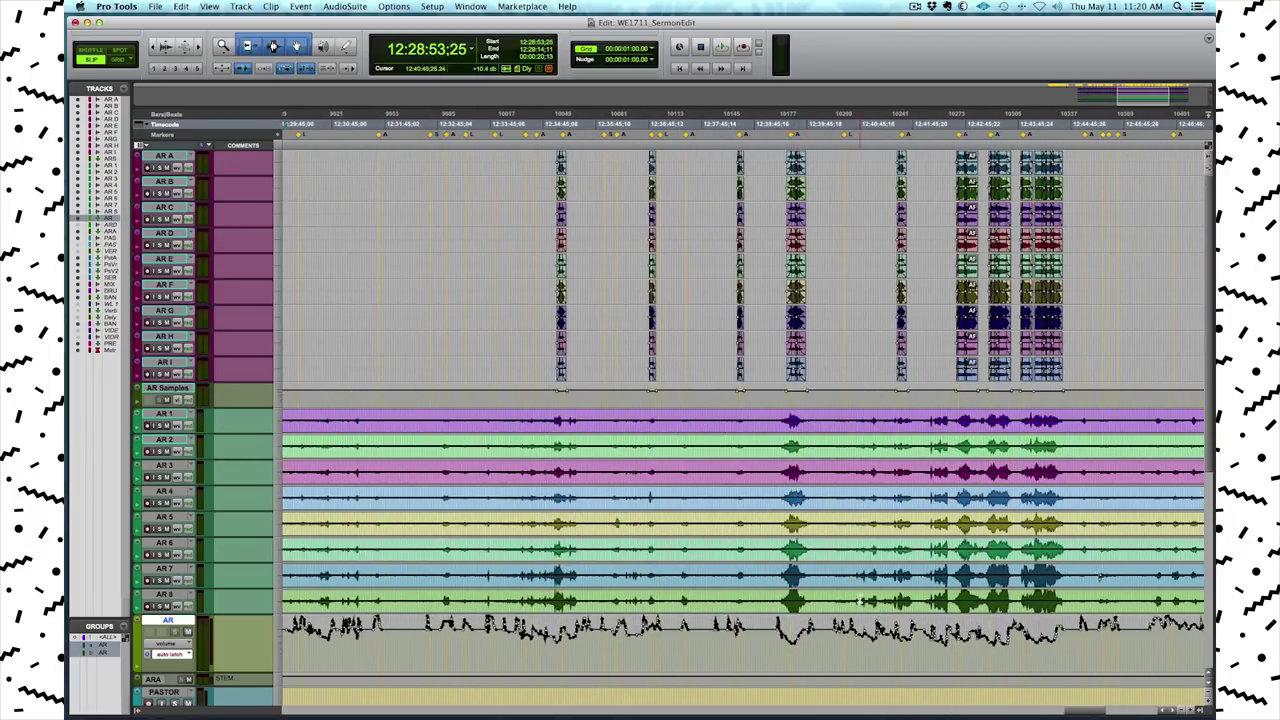
left_click_drag(789, 660, 802, 663)
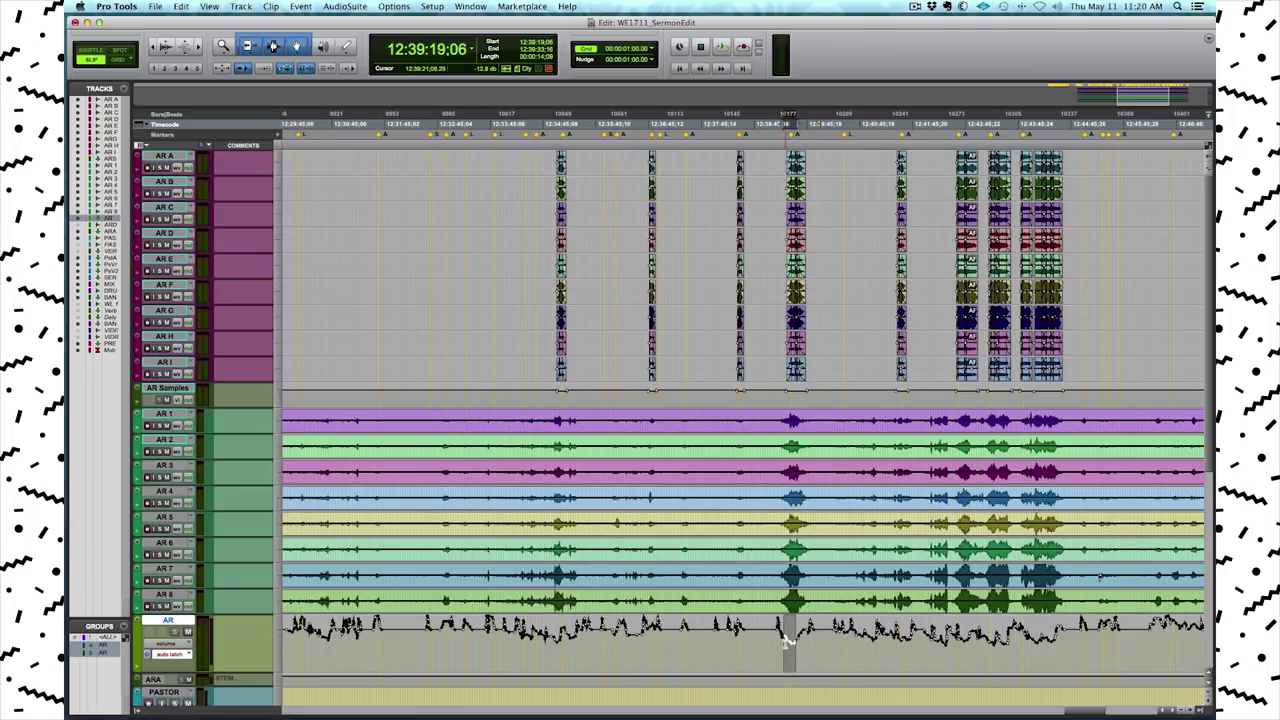
- Select the flat AR volume automation from 12:26:54;11 to 12:26:57;03 and examine the automation curve around it
scroll(789, 645, "down", 5)
key("r")
left_click(345, 450)
key("t")
key("t")
key("t")
key("t")
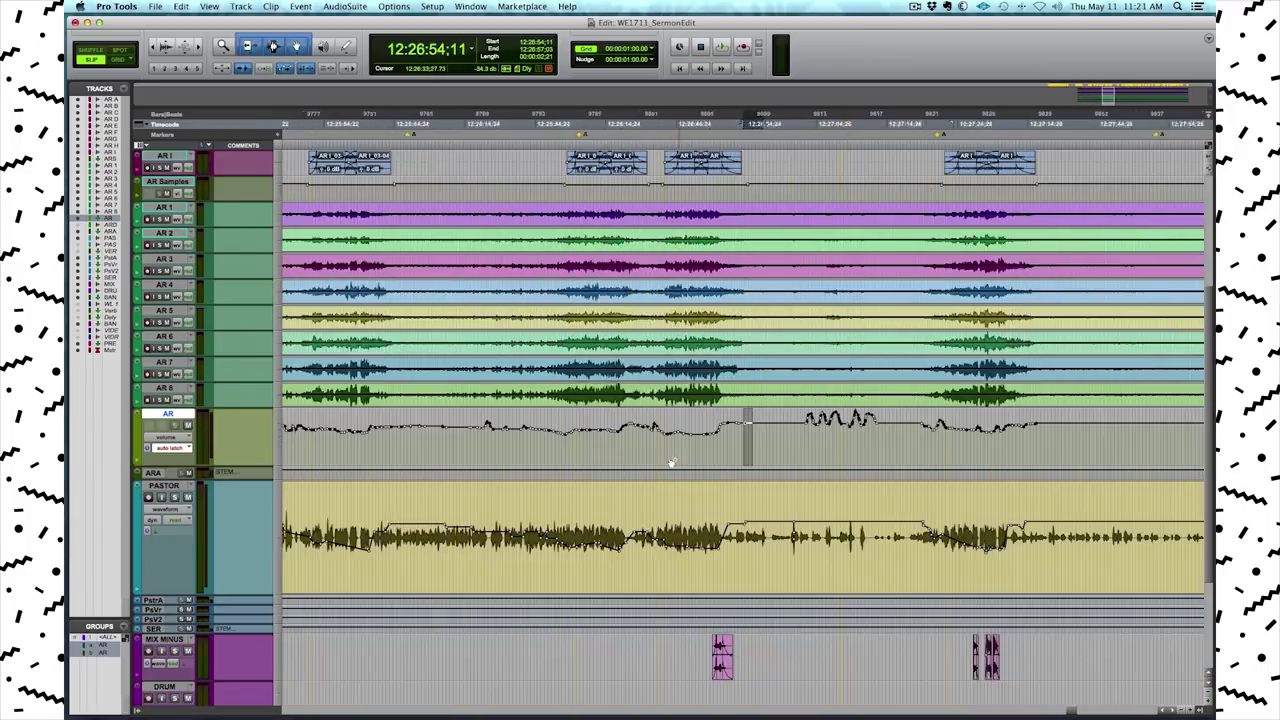
key("t")
key("t")
key("t")
key("t")
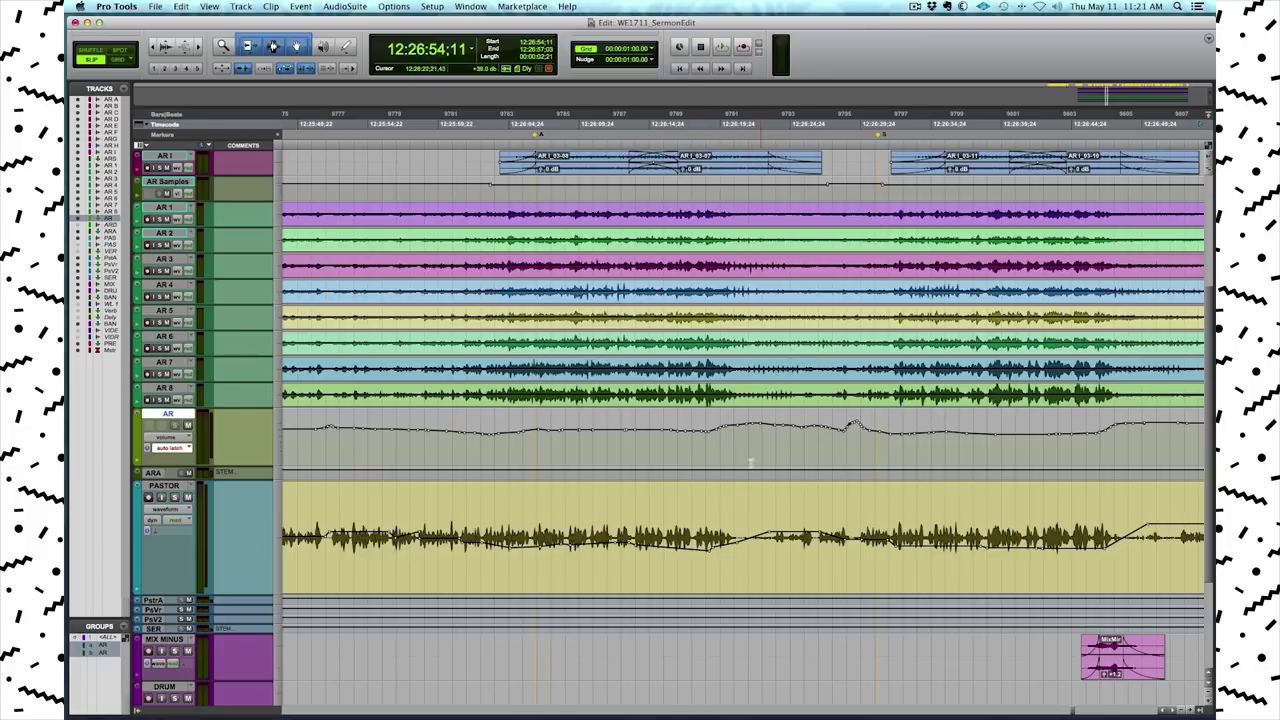
key("r")
key("r")
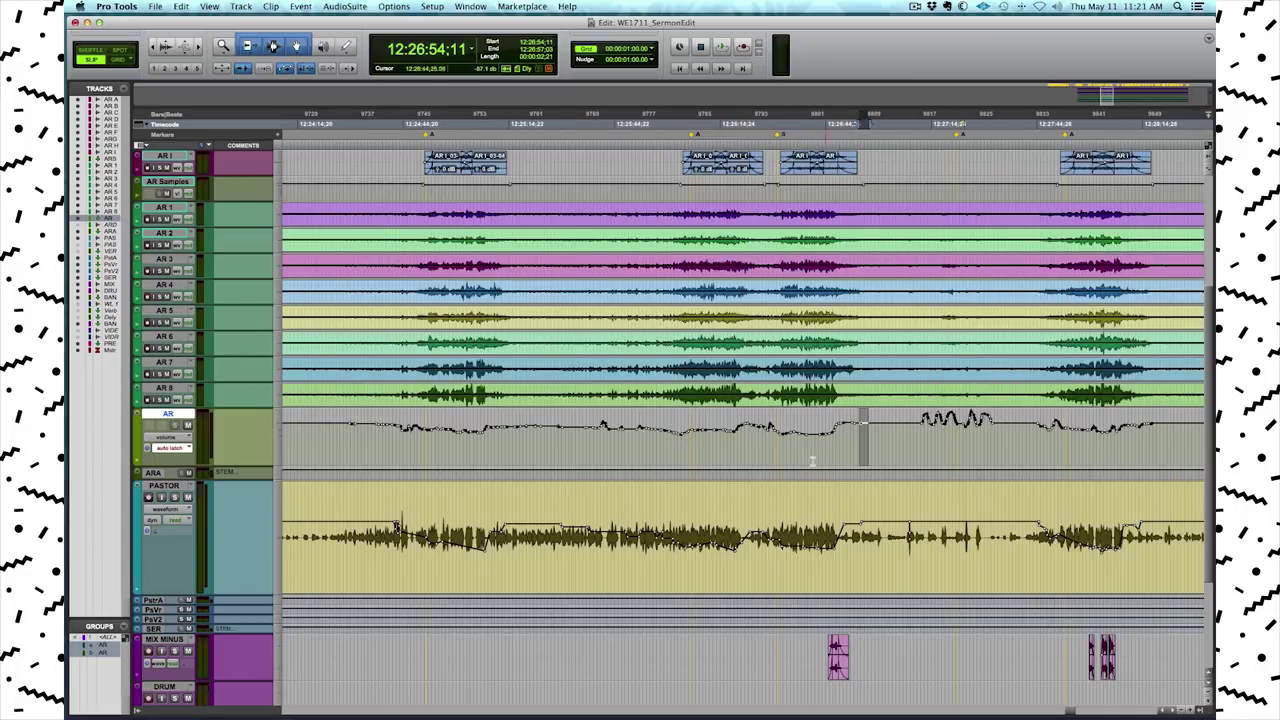
- In the Mix window, play from 12:26:54;11 and ride the AR fader to write volume automation
key("super+equal")
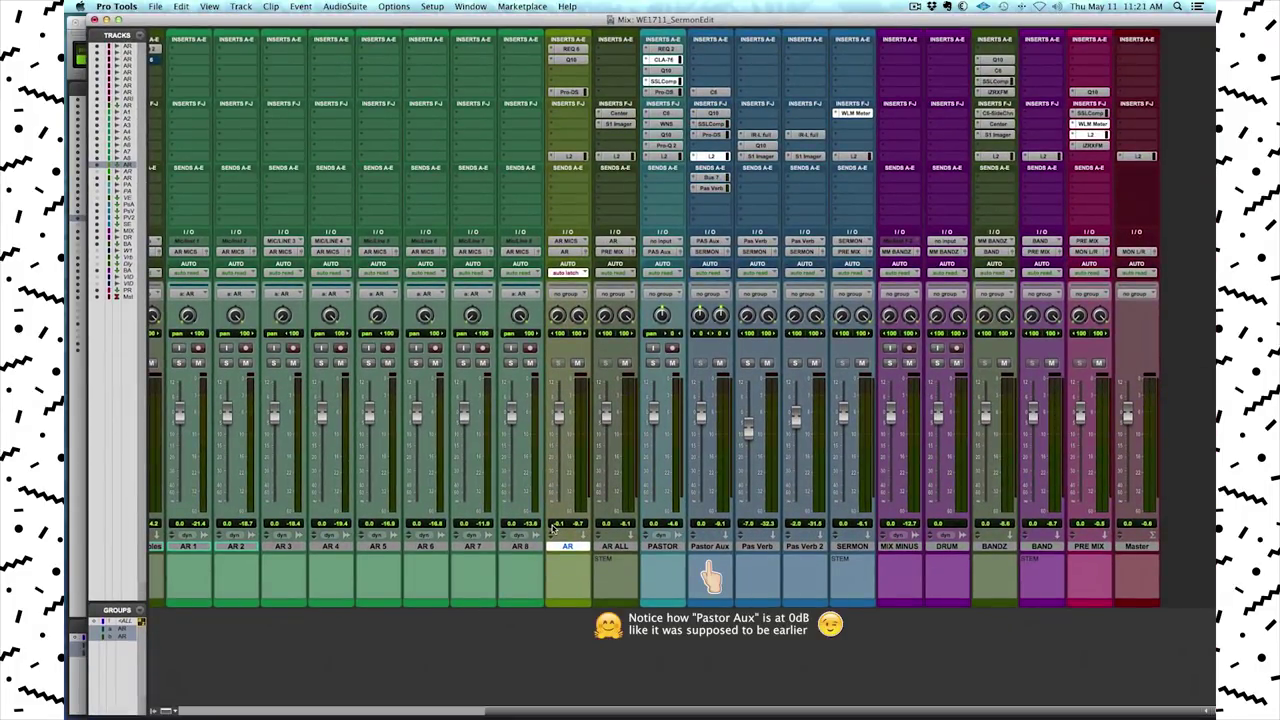
scroll(551, 530, "left", 5)
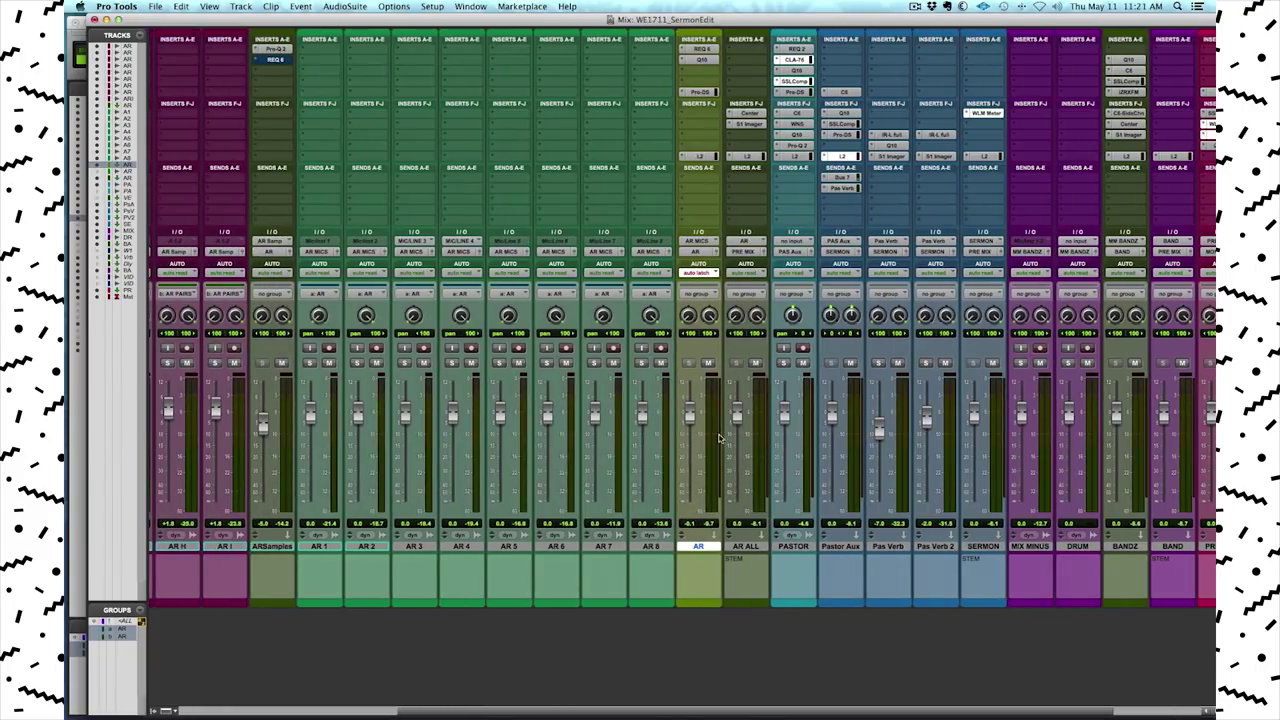
key("space")
mouse_move(689, 413)
left_mouse_down()
mouse_move(689, 400)
mouse_move(689, 425)
left_mouse_up()
key("space")
- Return to the Edit window and examine the newly written AR volume automation at 12:26:56;02
key("super+equal")
left_click(872, 440)
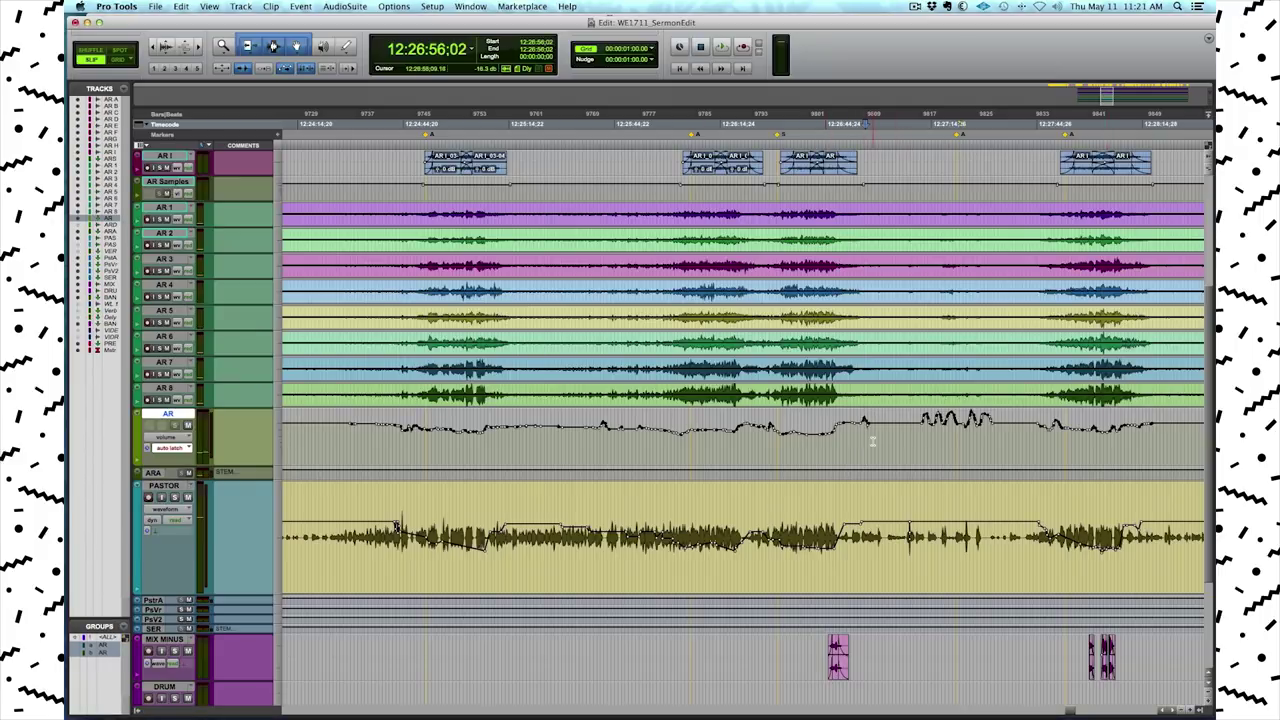
key("t")
key("t")
key("t")
key("t")
- Locate the final loud section near 12:52:09;27 and select the AR volume automation starting at 12:51:17;25
key("r")
key("r")
key("r")
key("r")
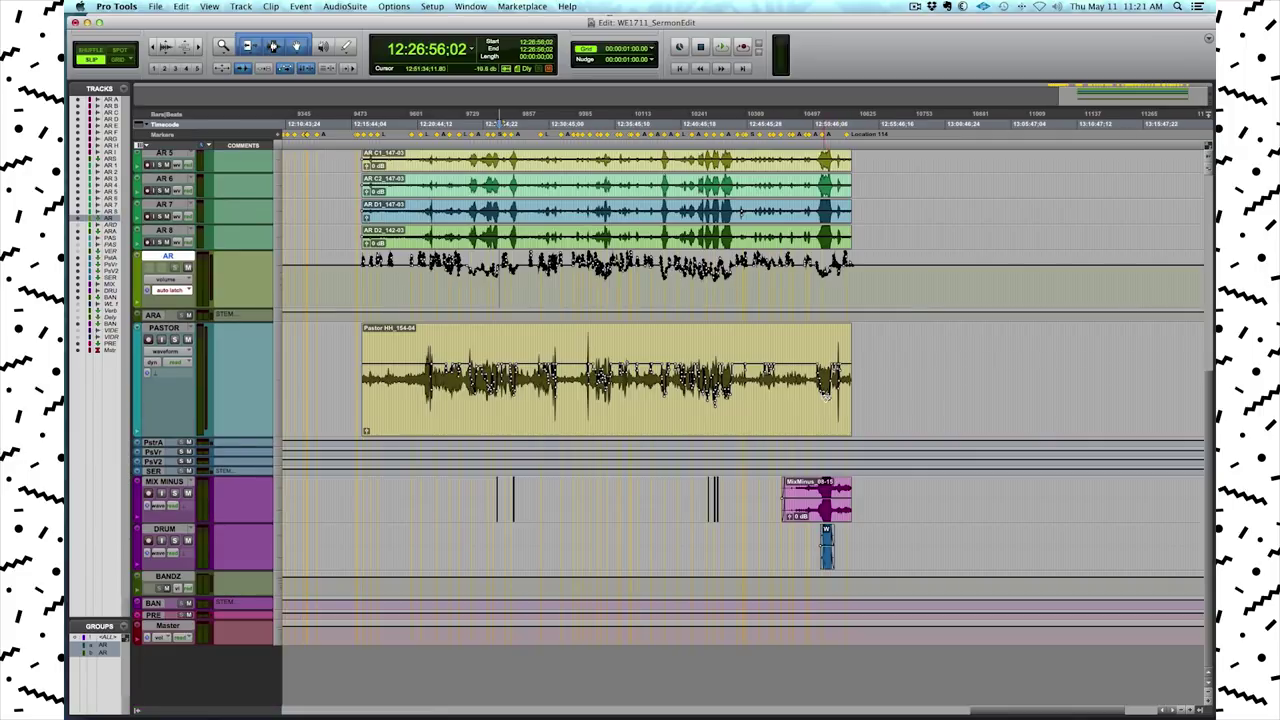
left_click(831, 370)
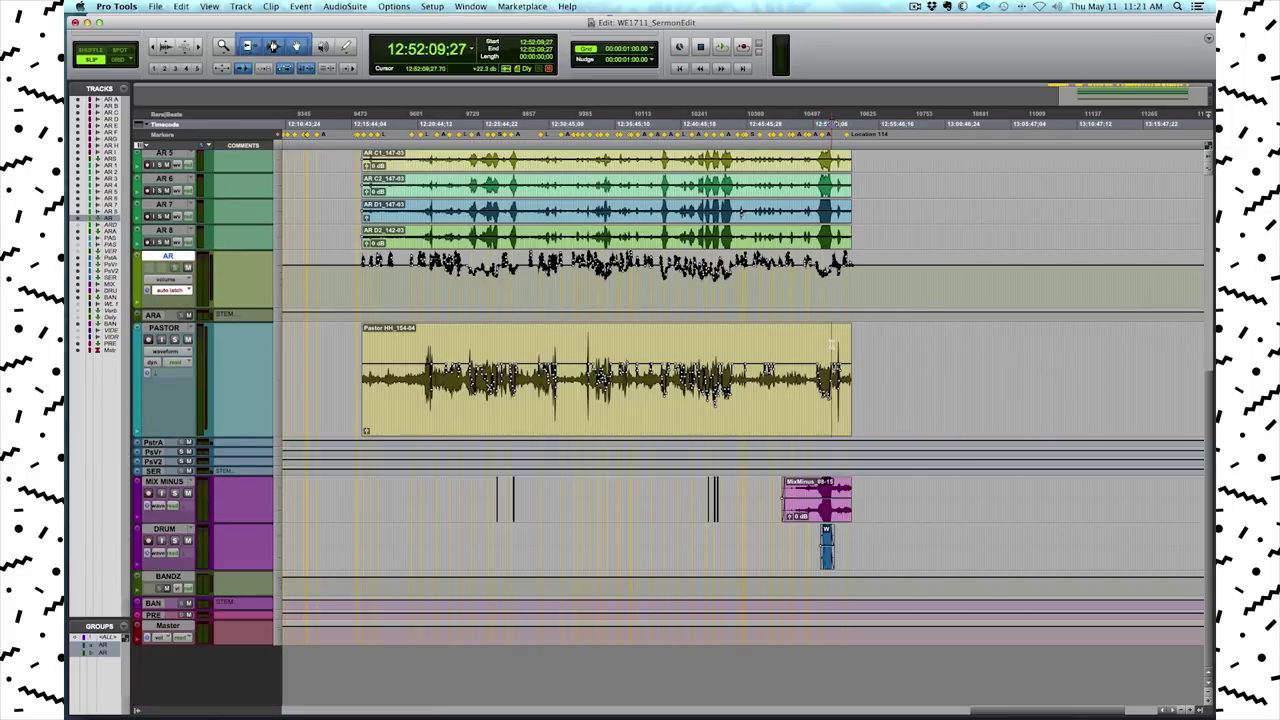
key("t")
key("t")
key("t")
key("t")
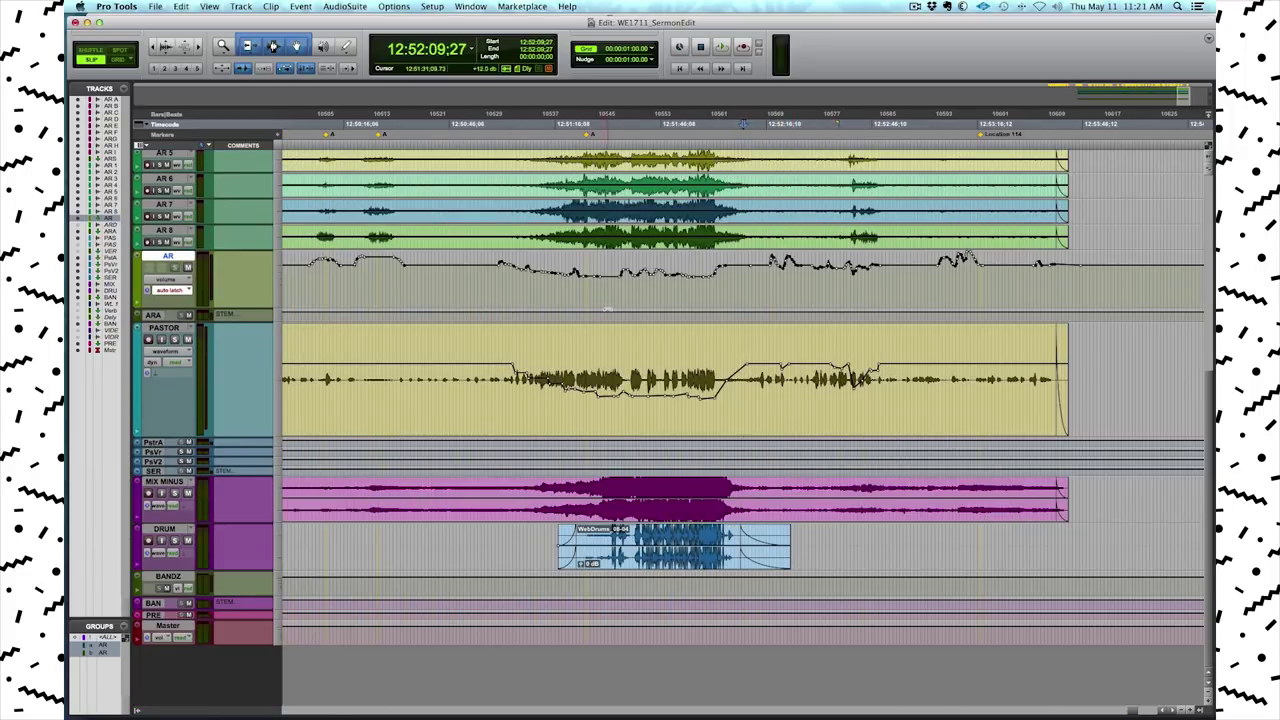
left_click_drag(561, 287, 632, 287)
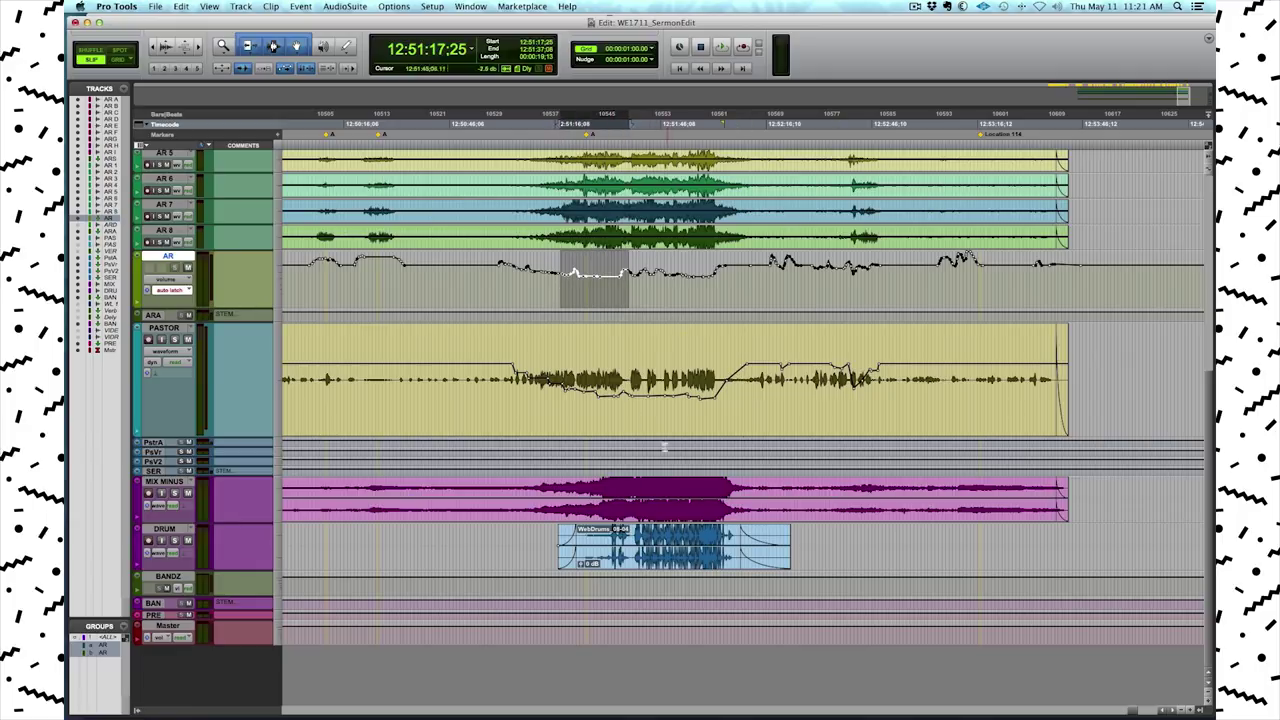
- Select the loud section from 12:51:24;25 to 12:52:06;10 on the upper tracks
scroll(652, 498, "up", 5)
left_click_drag(594, 213, 737, 213)
scroll(805, 570, "down", 3)
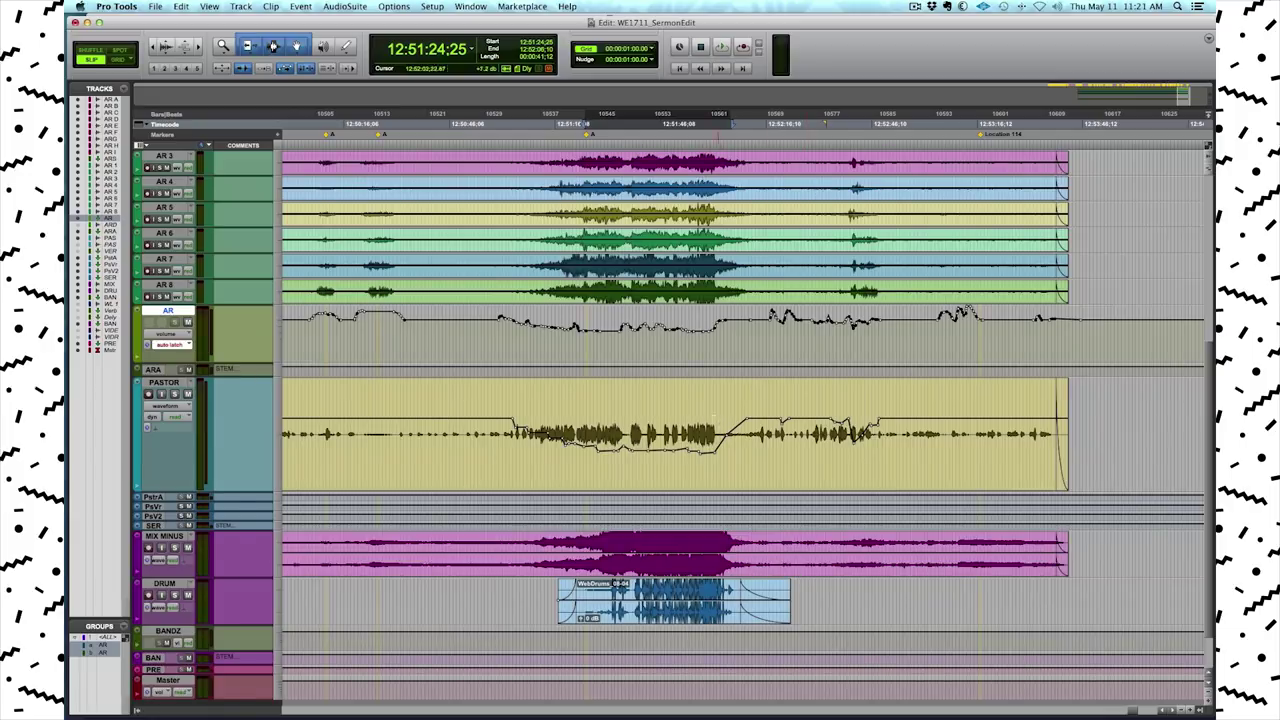
- Play the mix from 12:51:25;15 and toggle the AR Samples mute during playback
scroll(644, 595, "down", 1)
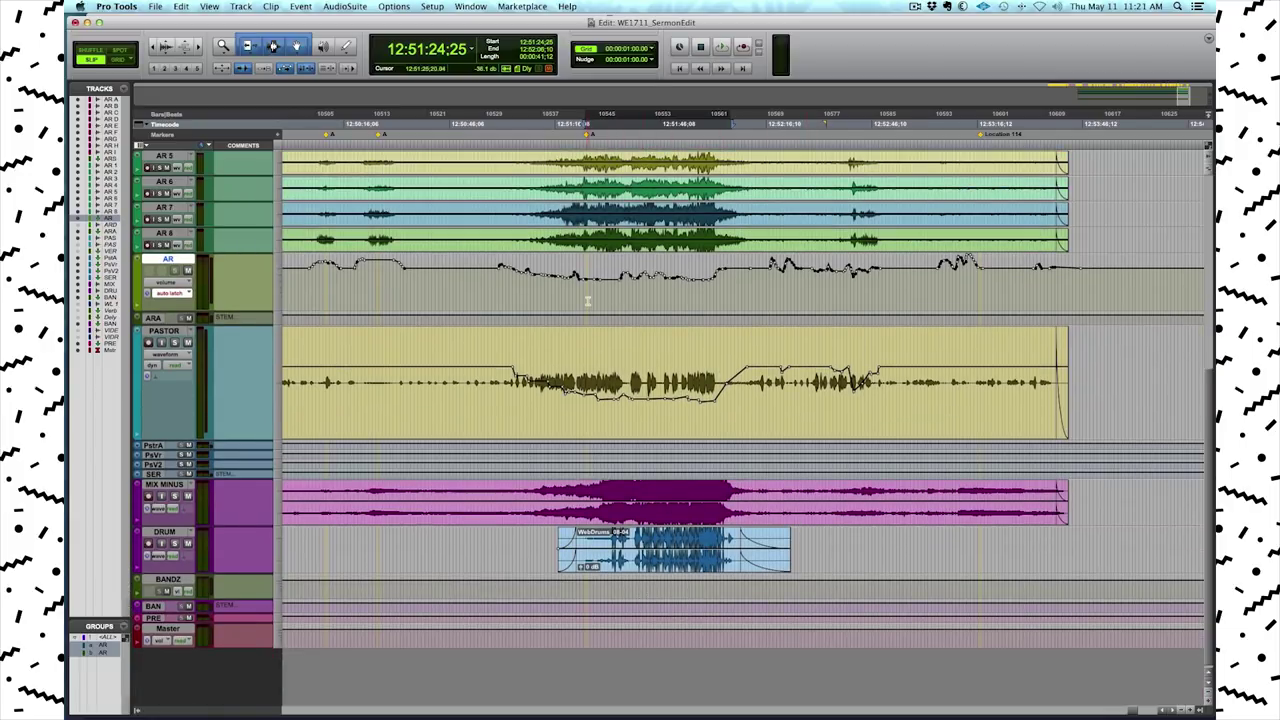
key("space")
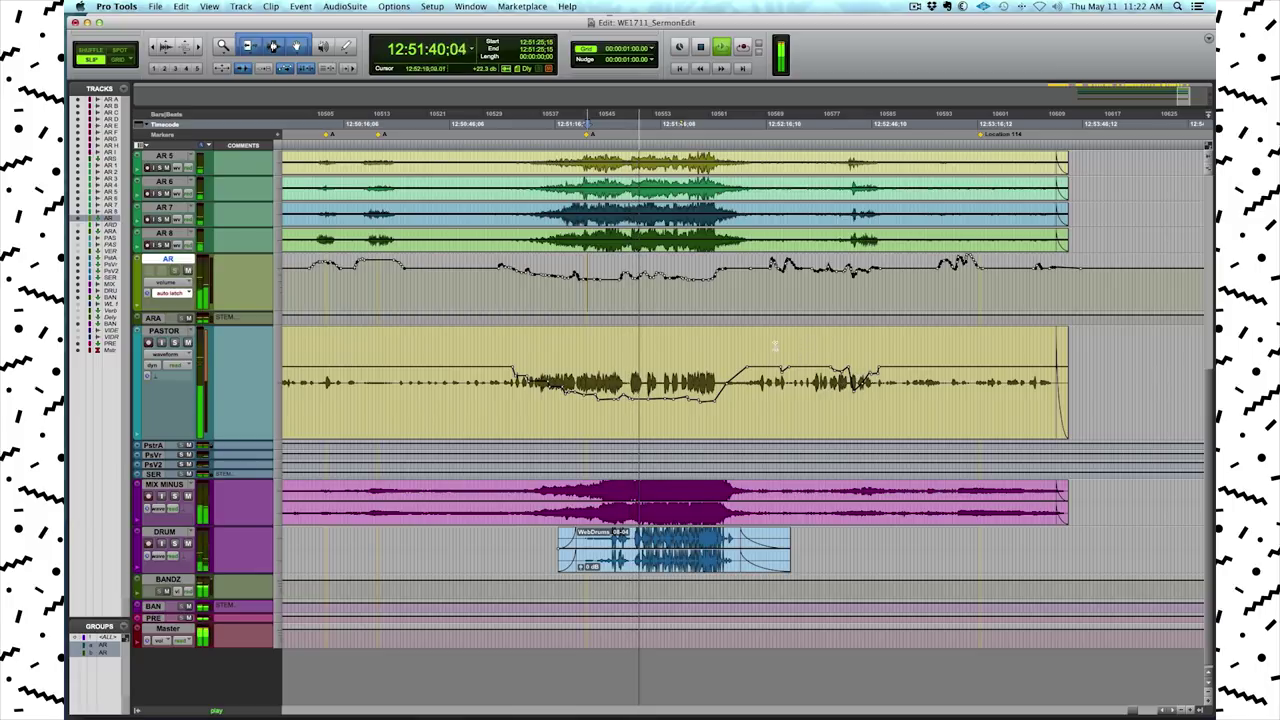
scroll(259, 346, "up", 10)
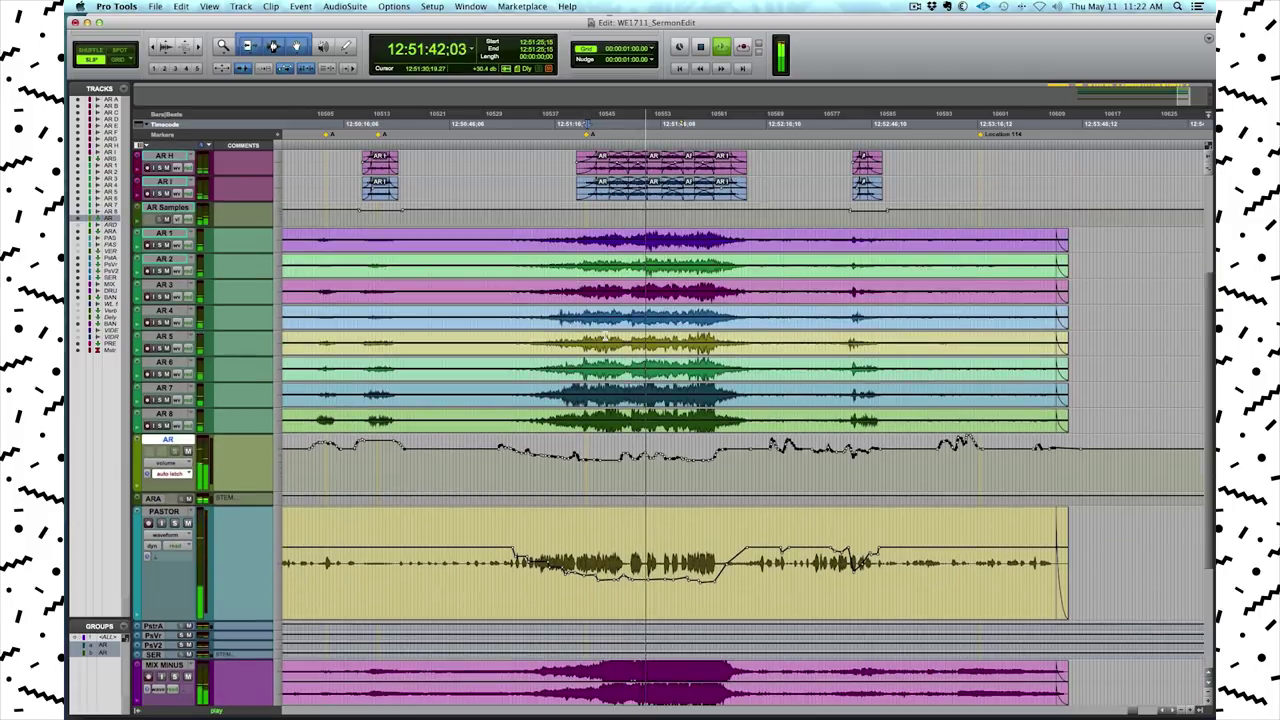
left_click(168, 322)
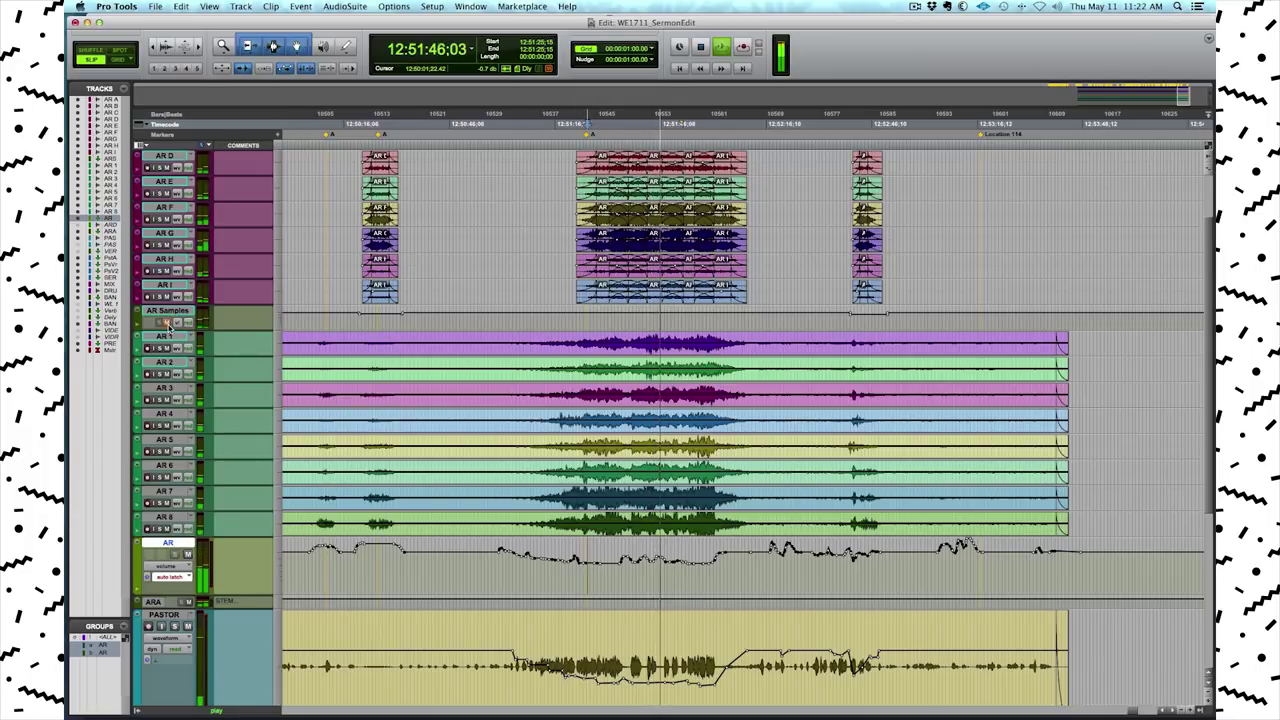
scroll(812, 455, "down", 6)
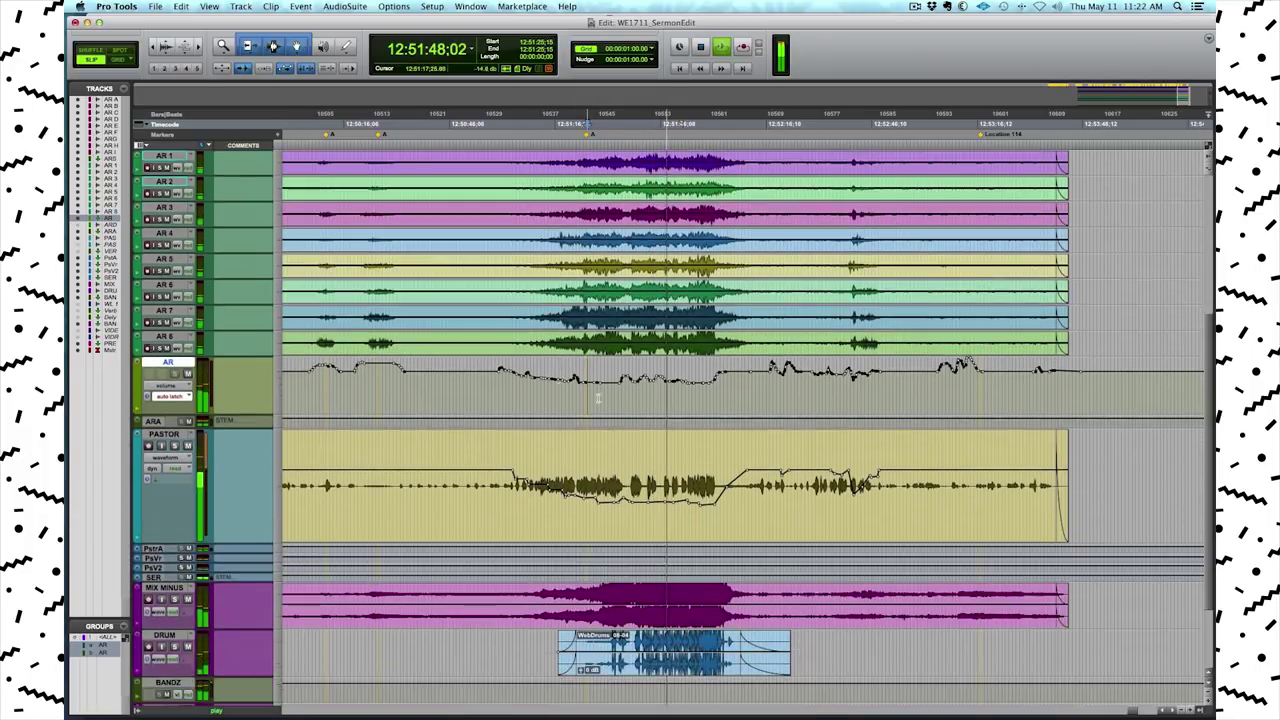
key("space")
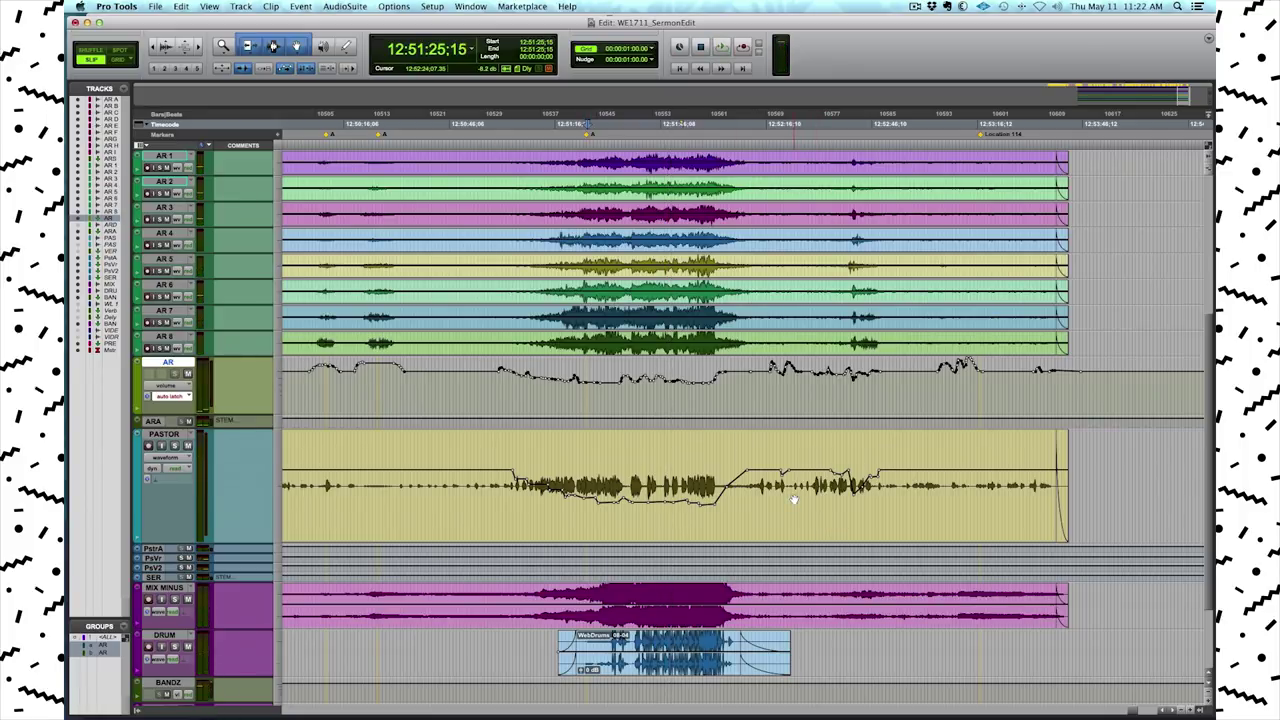
- Open the C6-SideChain insert on the BANDZ track in the Mix window and watch its reaction during playback
key("super+equal")
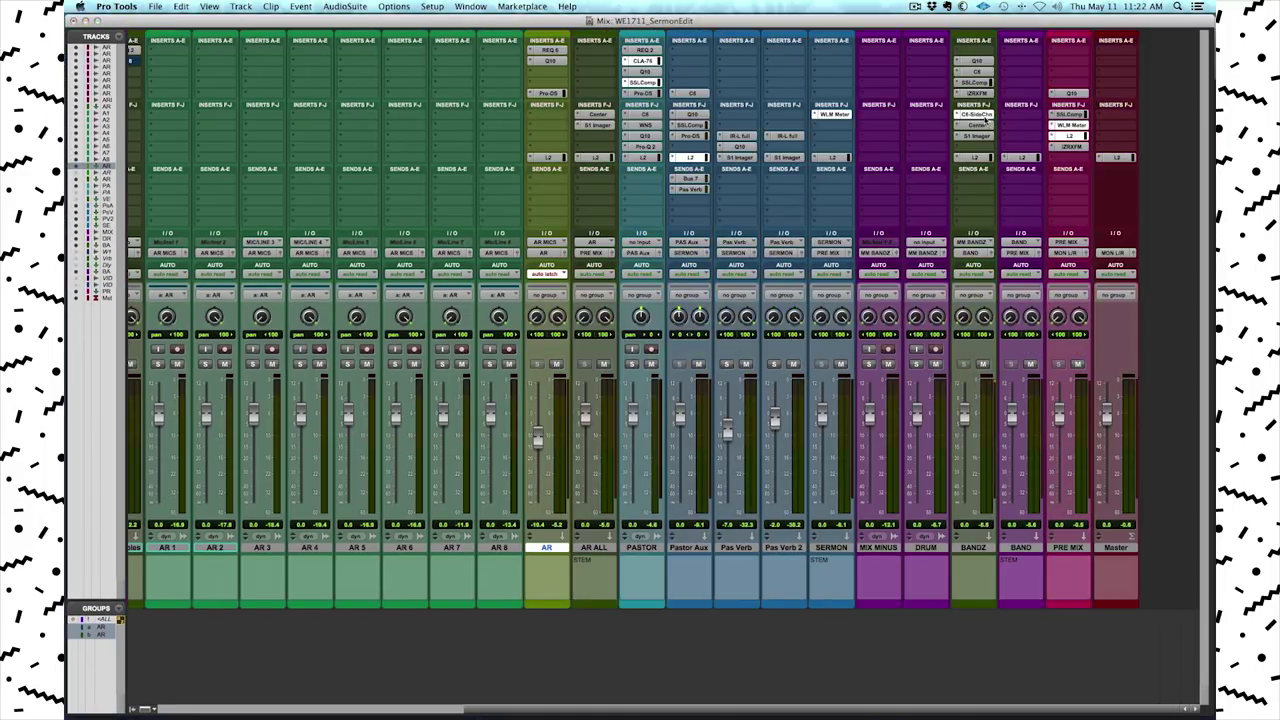
left_click_drag(67, 100, 588, 107)
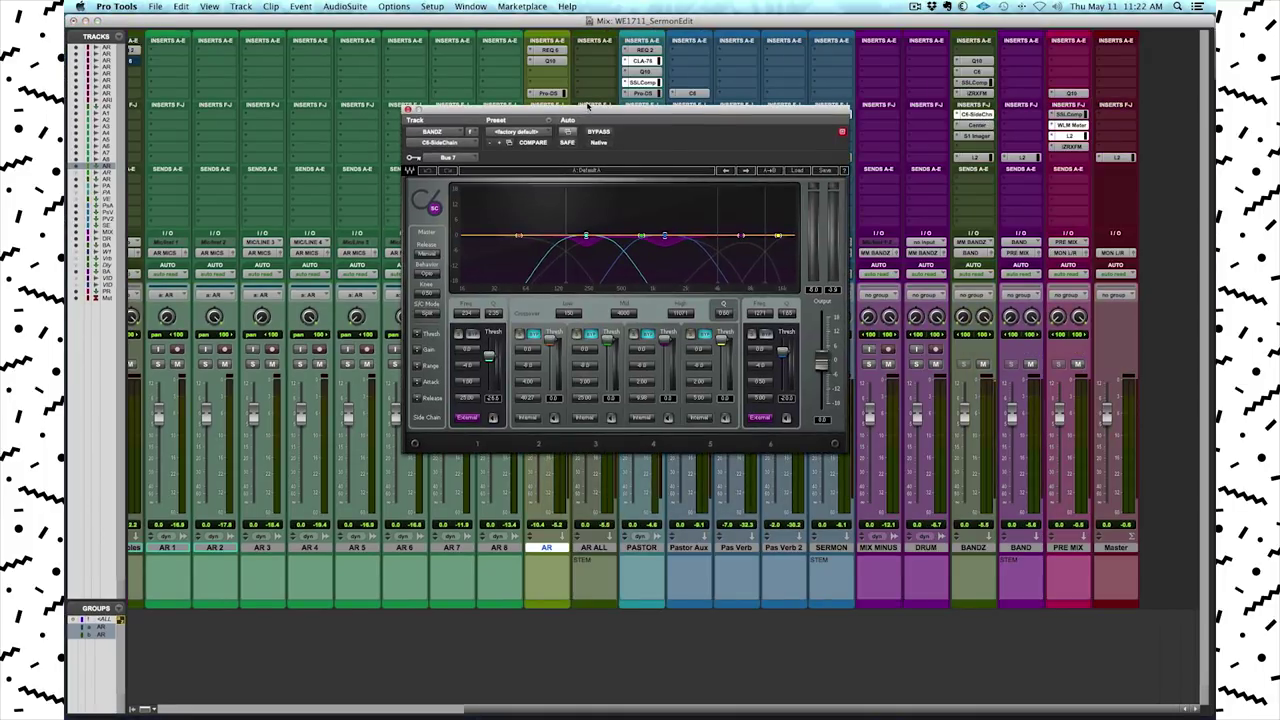
key("space")
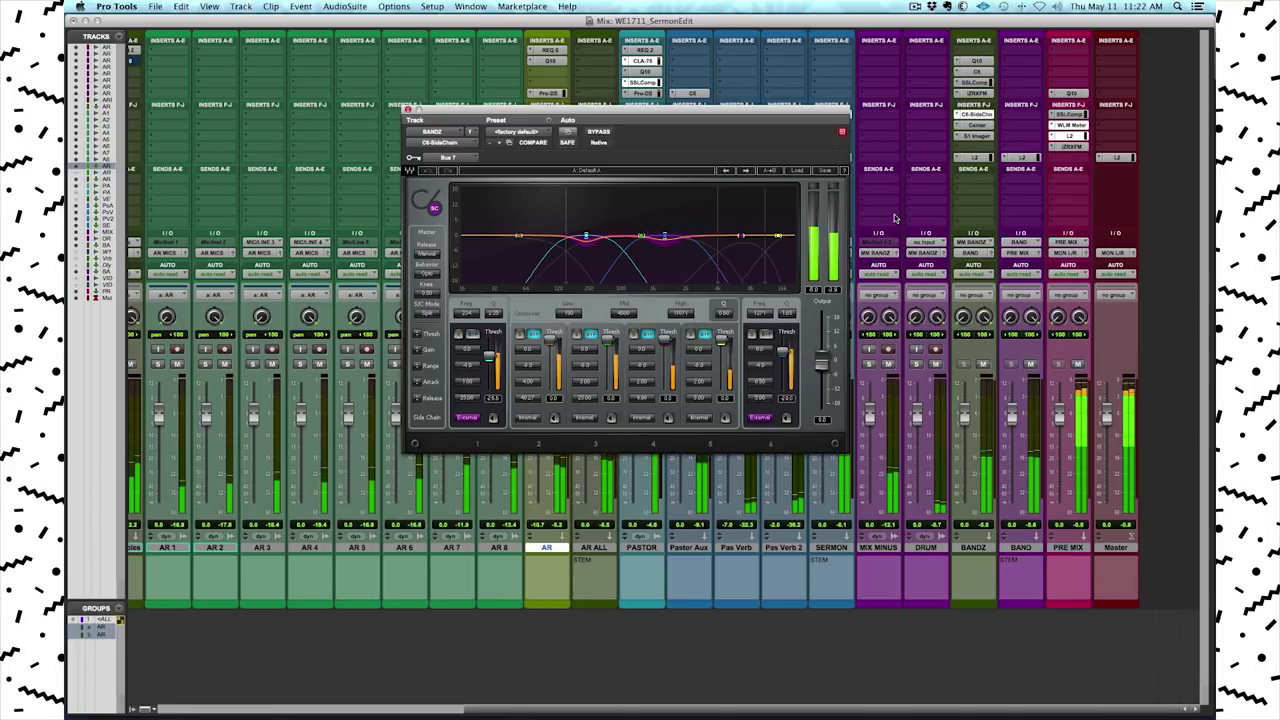
key("space")
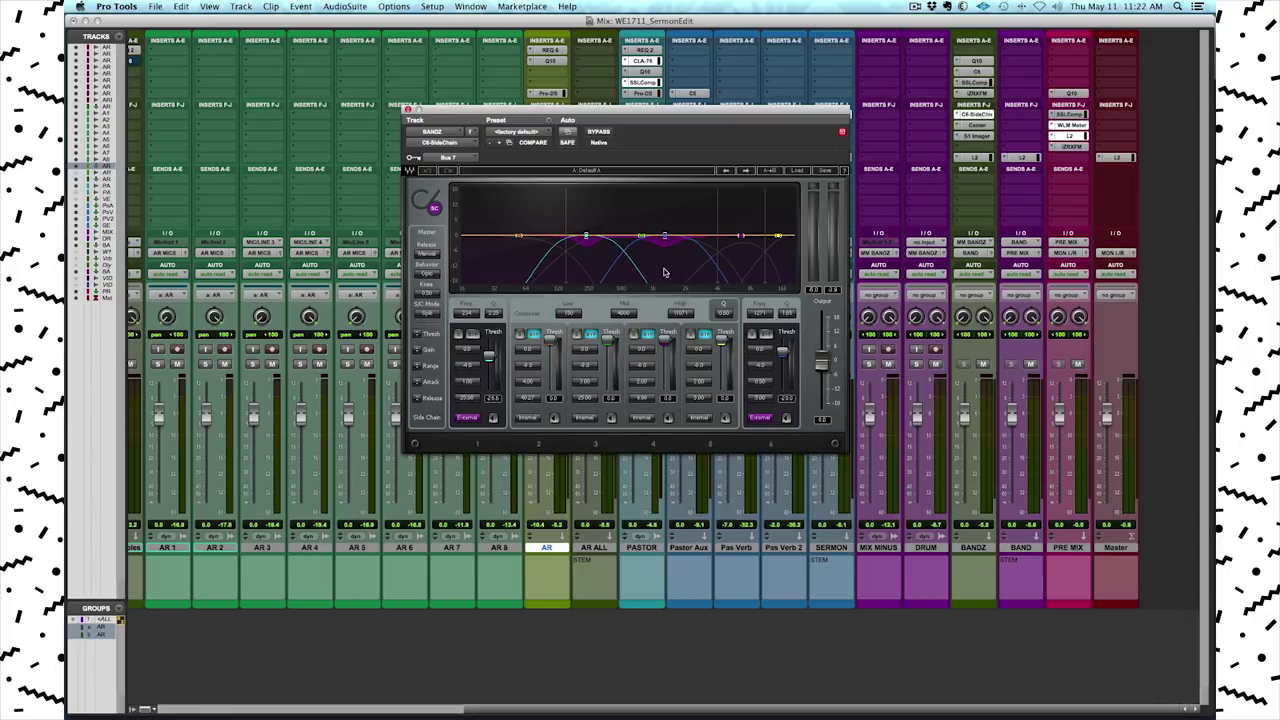
- Close the C6-SideChain plug-in and return to the Edit window, showing the whole sermon timeline
left_click(407, 110)
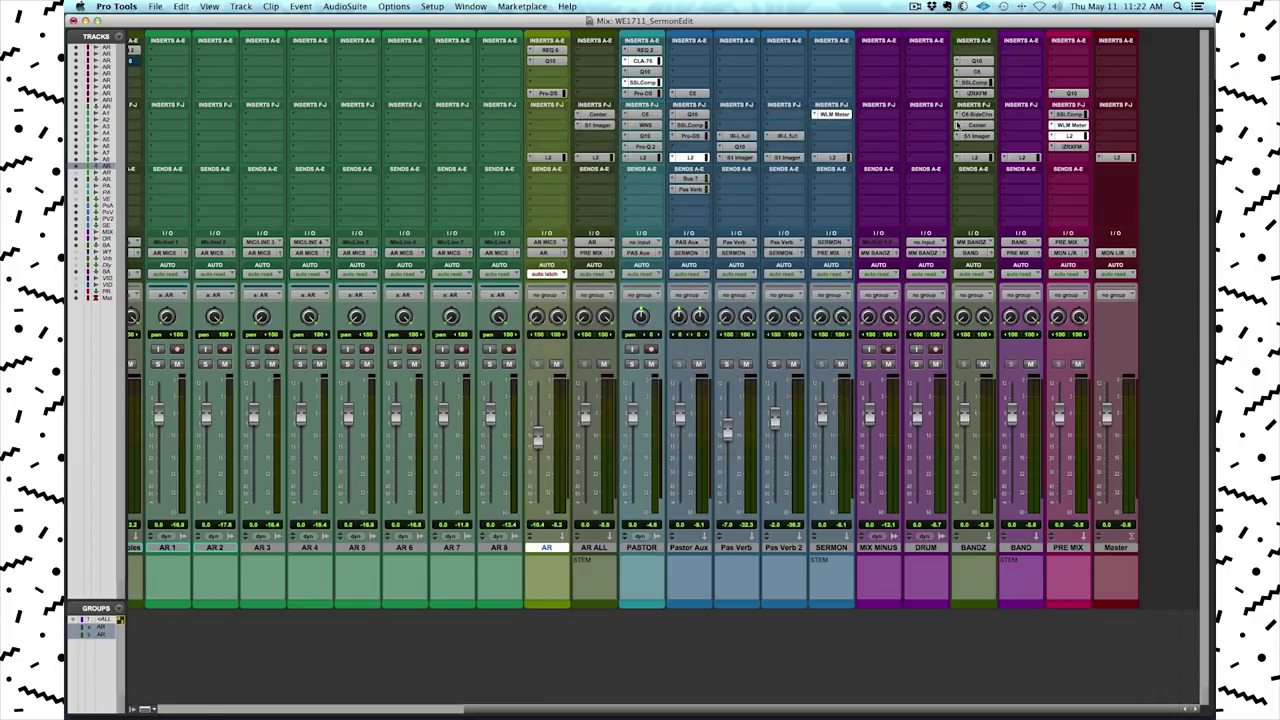
key("super+equal")
key("r")
key("r")
scroll(871, 411, "left", 8)
scroll(1060, 407, "down", 4)
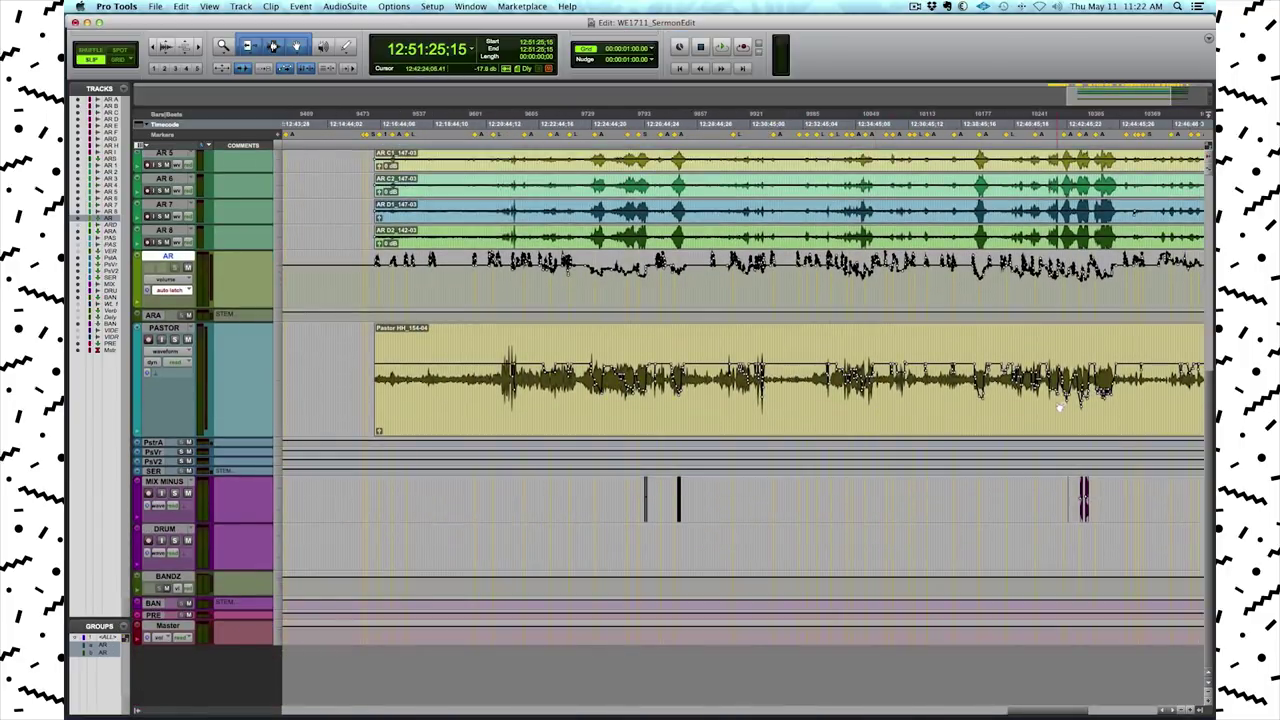
key("r")
scroll(640, 520, "right", 5)
scroll(485, 505, "left", 3)
- Select 12:34:30;12 to 12:34:44;01 on the MIX MINUS track and show the PRE MIX WLM Meter clear of the sermon's middle section
left_click(634, 500)
key("ctrl+alt+super+w")
left_click_drag(652, 364, 919, 168)
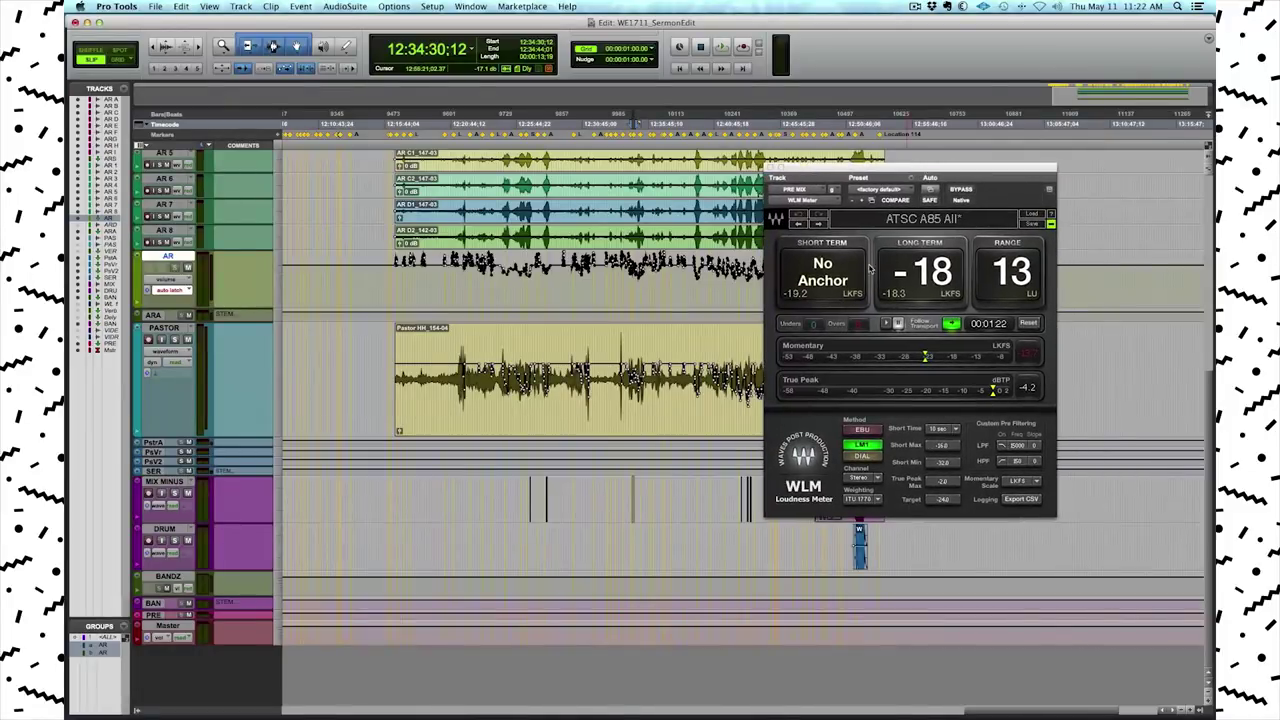
- Play the sermon from 12:31:54;01 and from 12:40:31;15 to compare both passages' loudness on the WLM Meter
key("t")
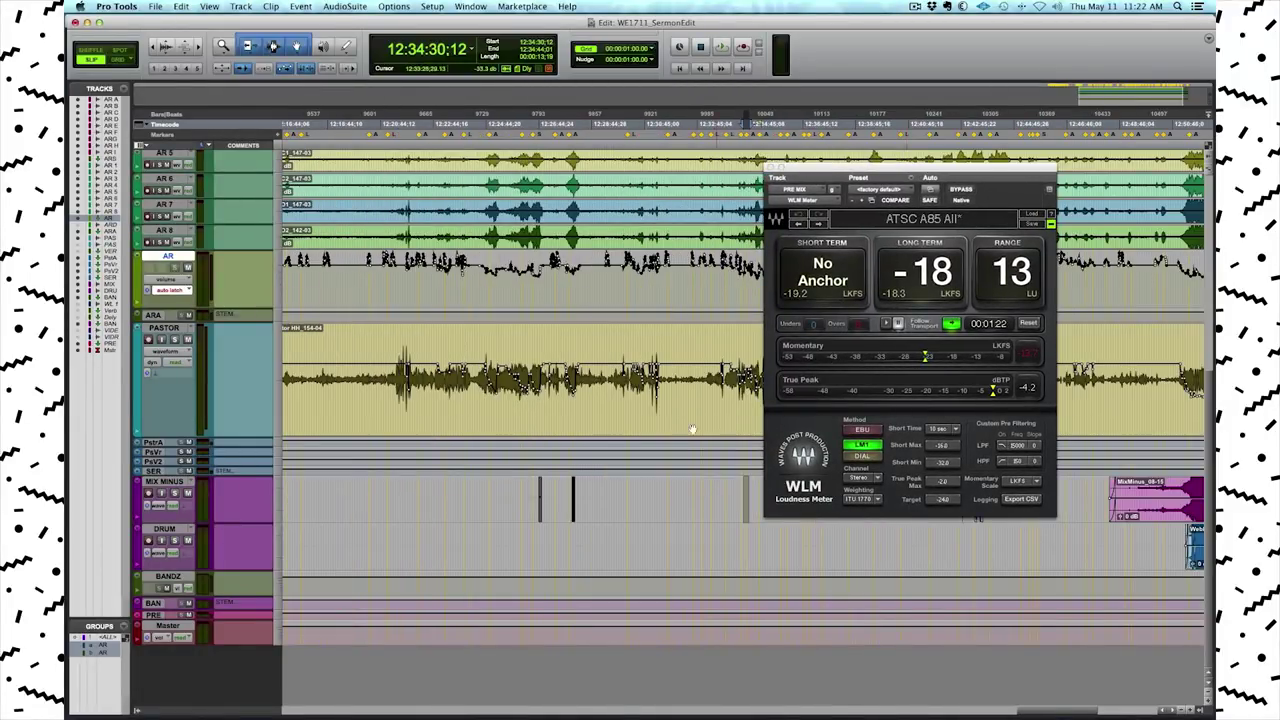
key("t")
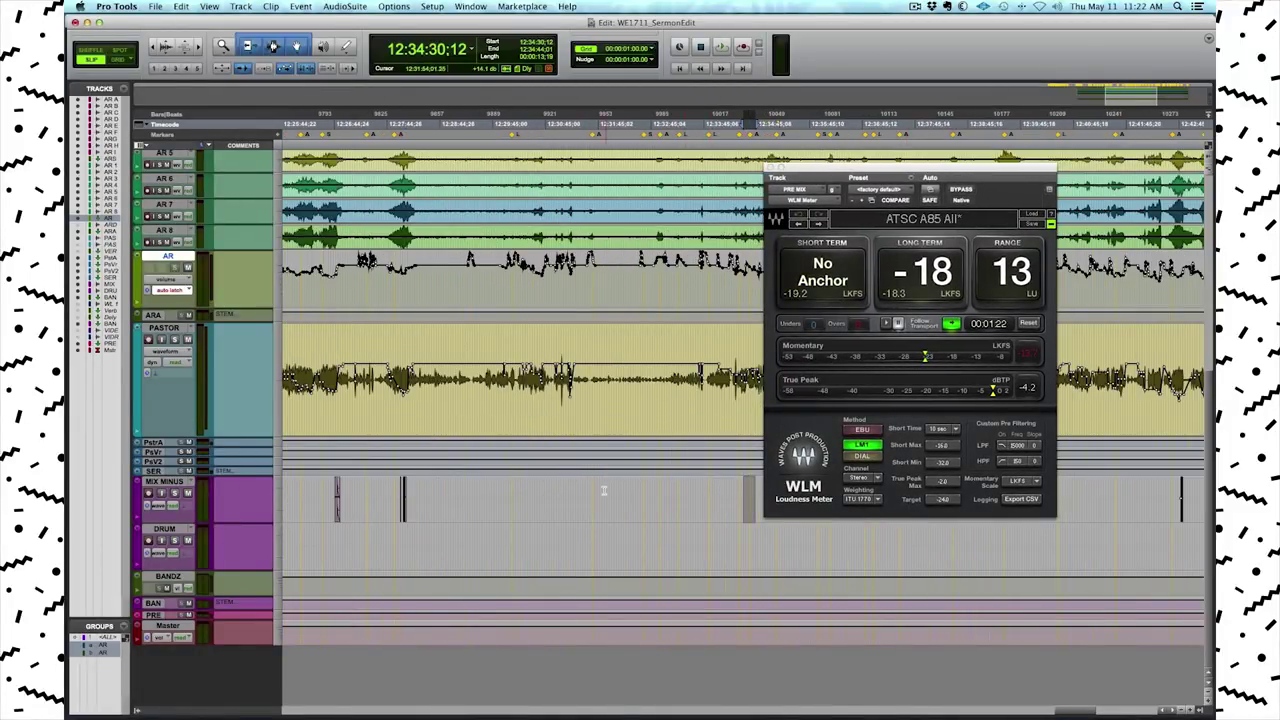
left_click_drag(584, 495, 679, 514)
left_click(606, 493)
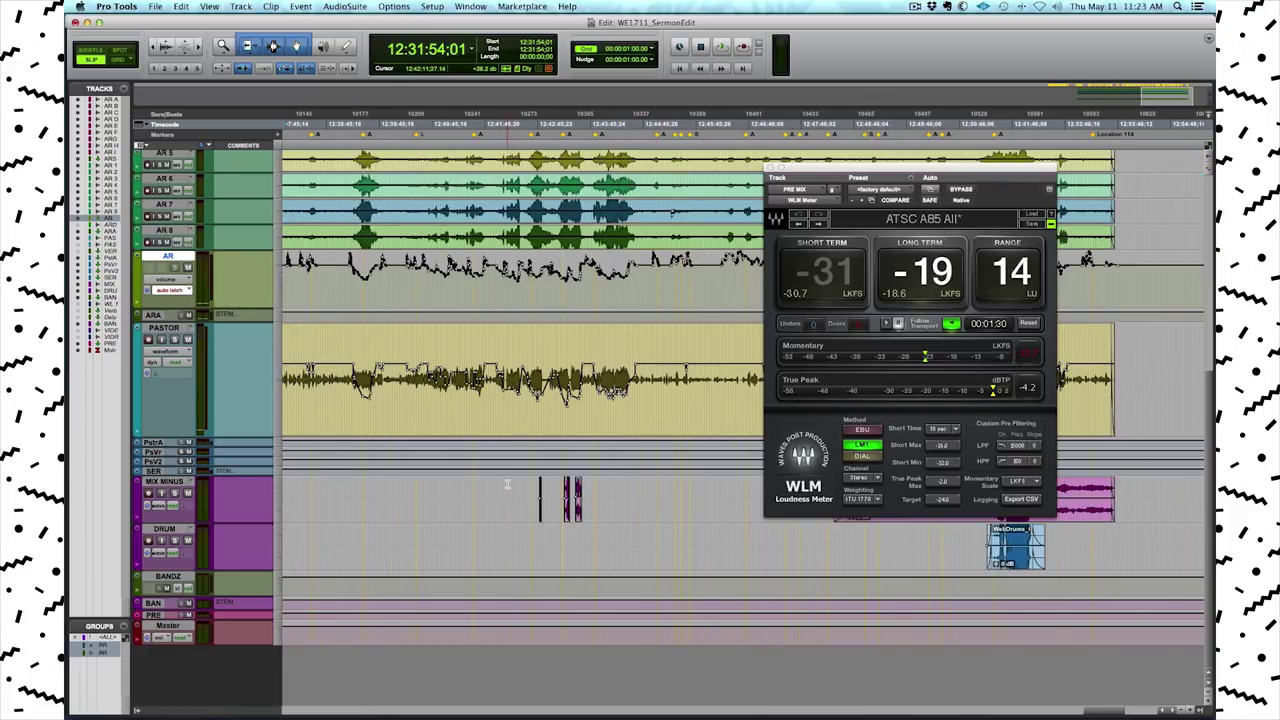
left_click(419, 492)
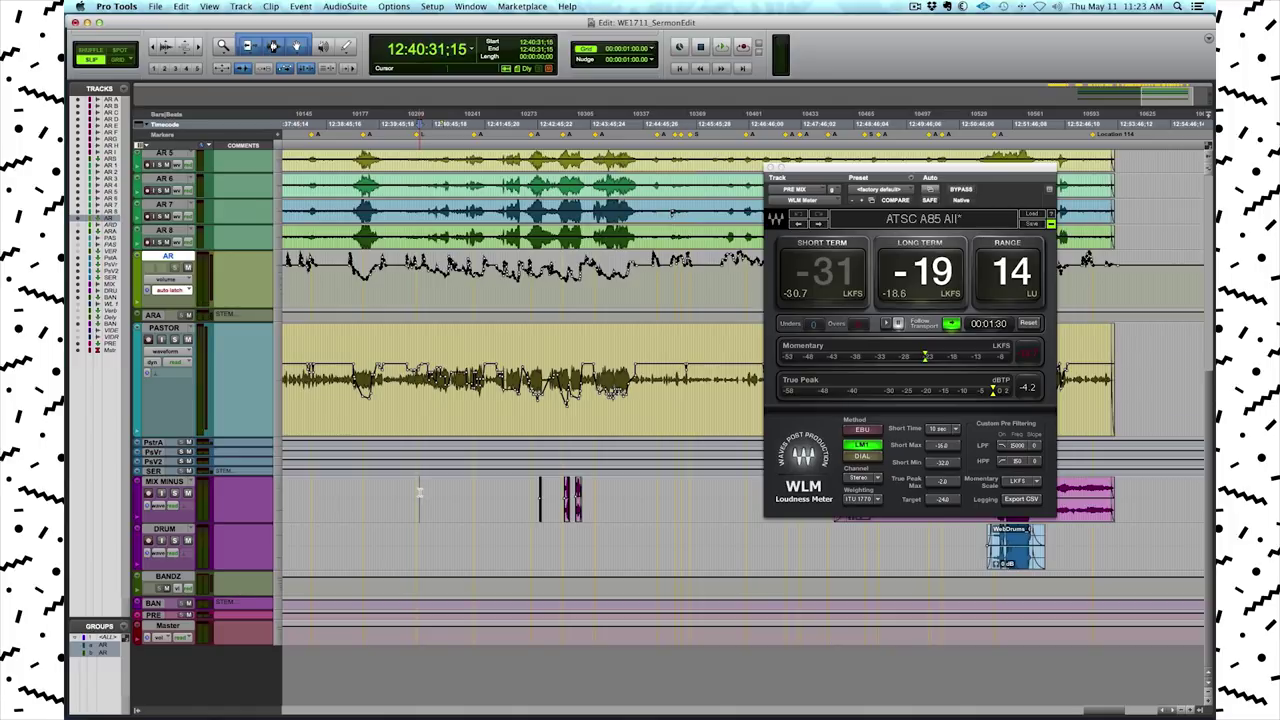
key("space")
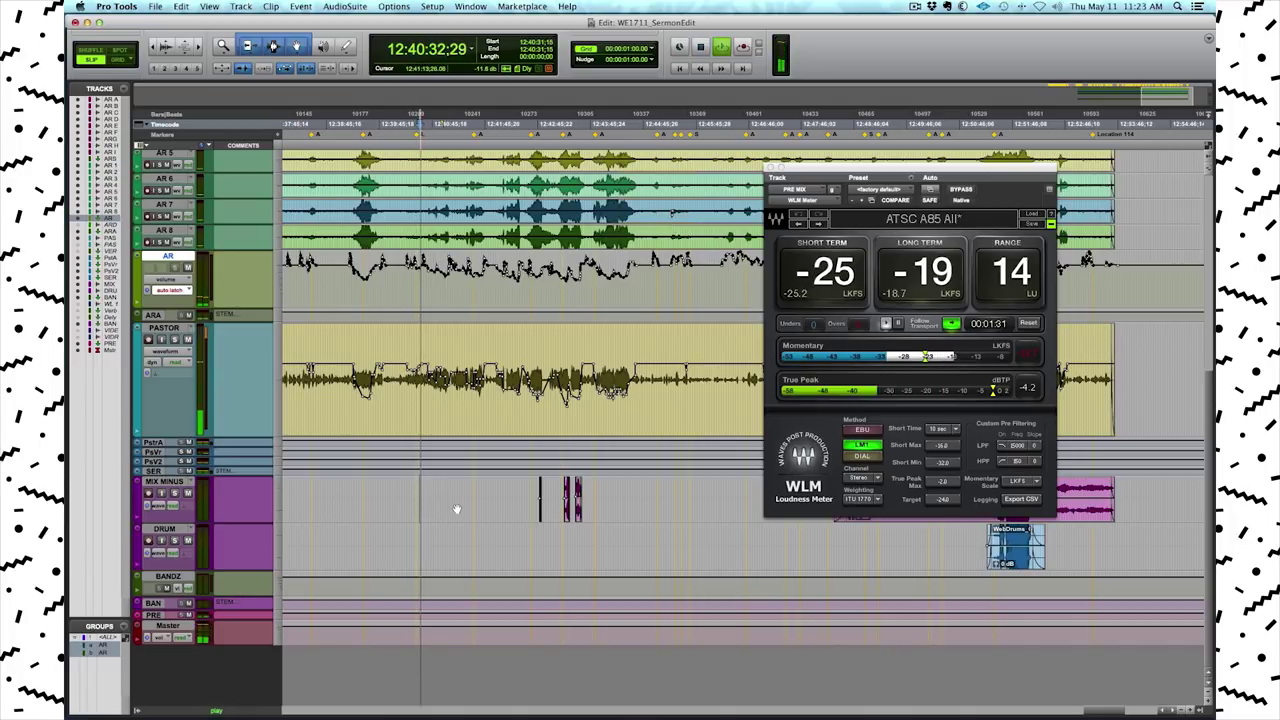